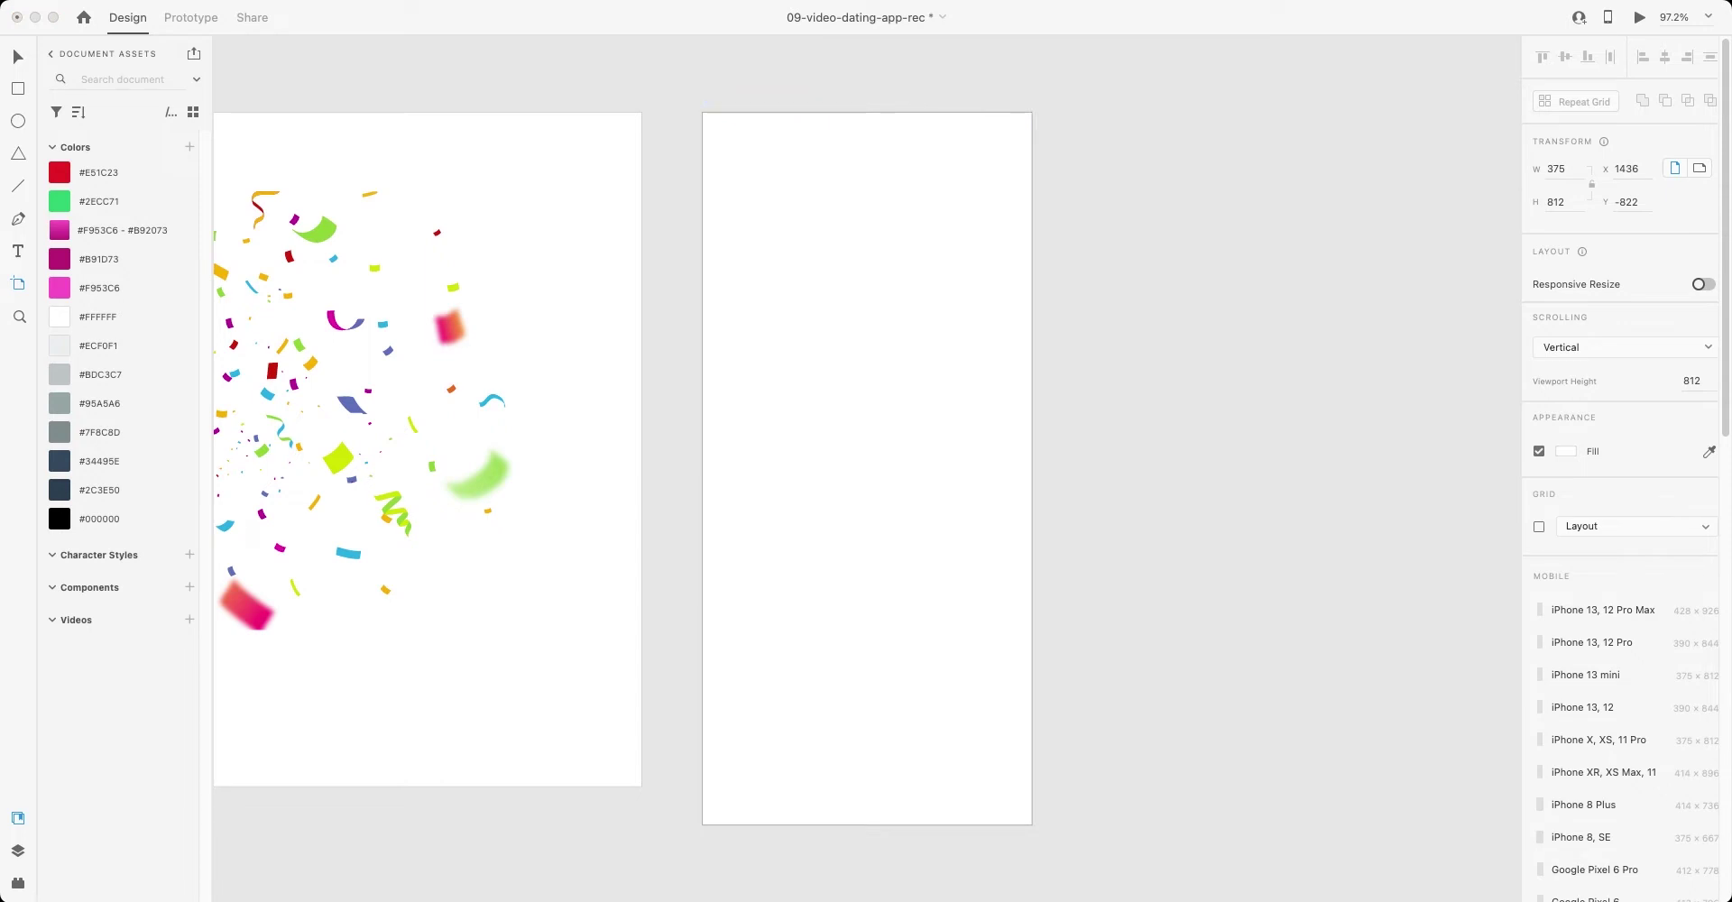
- Name the new 375 × 812 artboard "01-Discover" and show its layout grid
type("01-Discover")
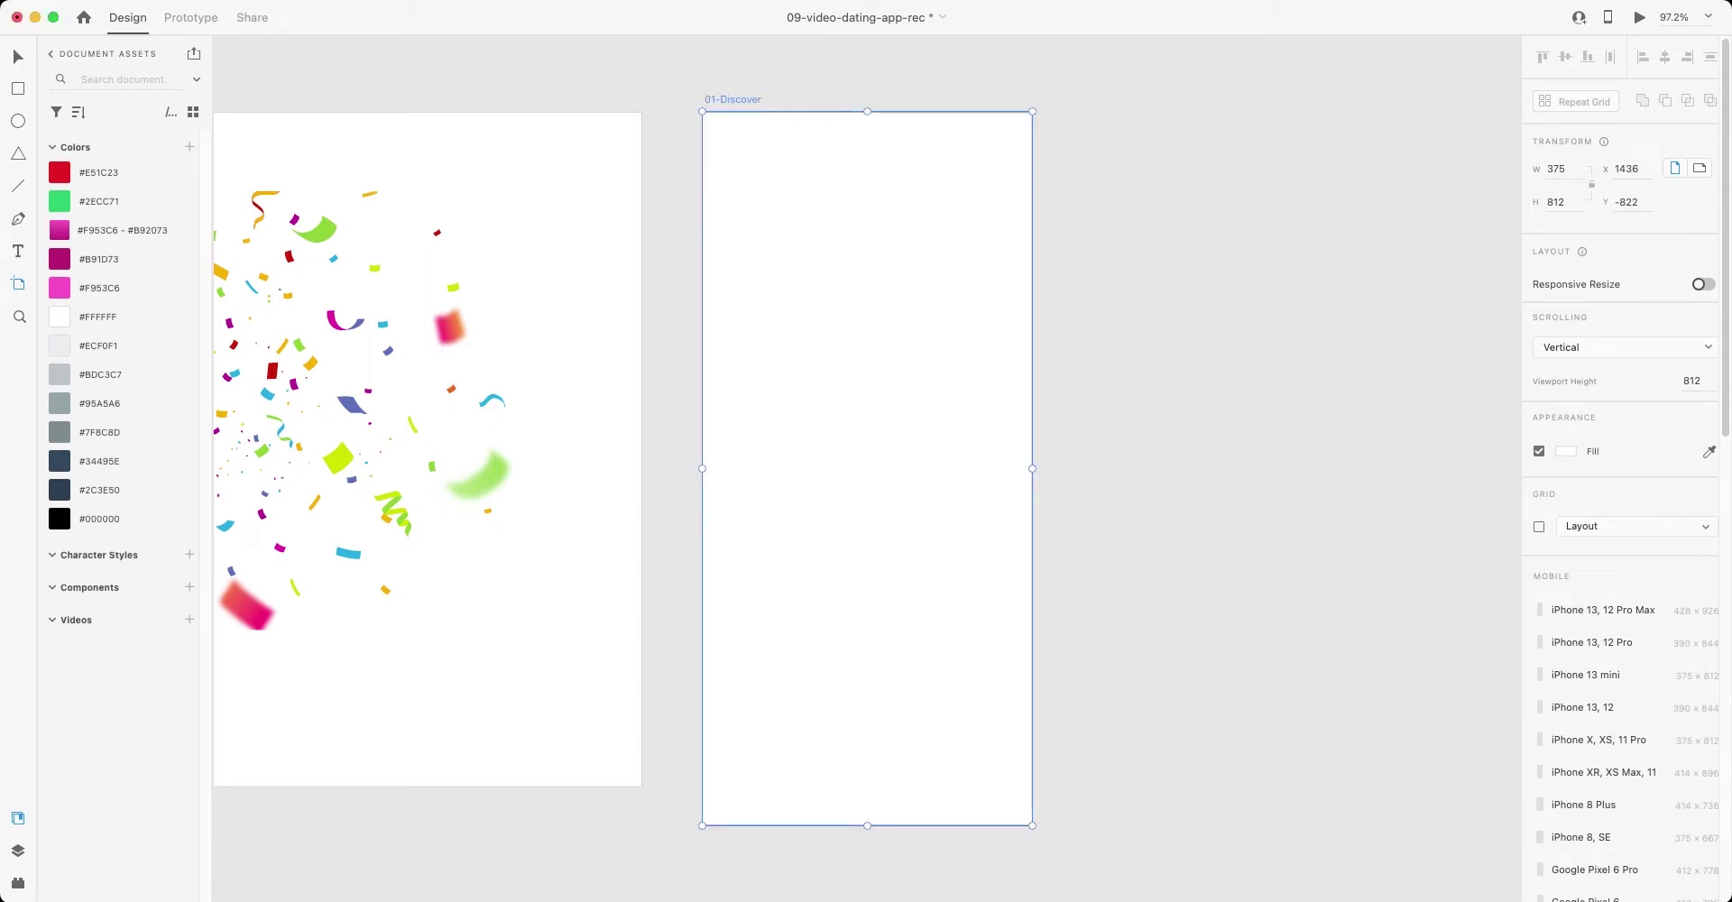
key("v")
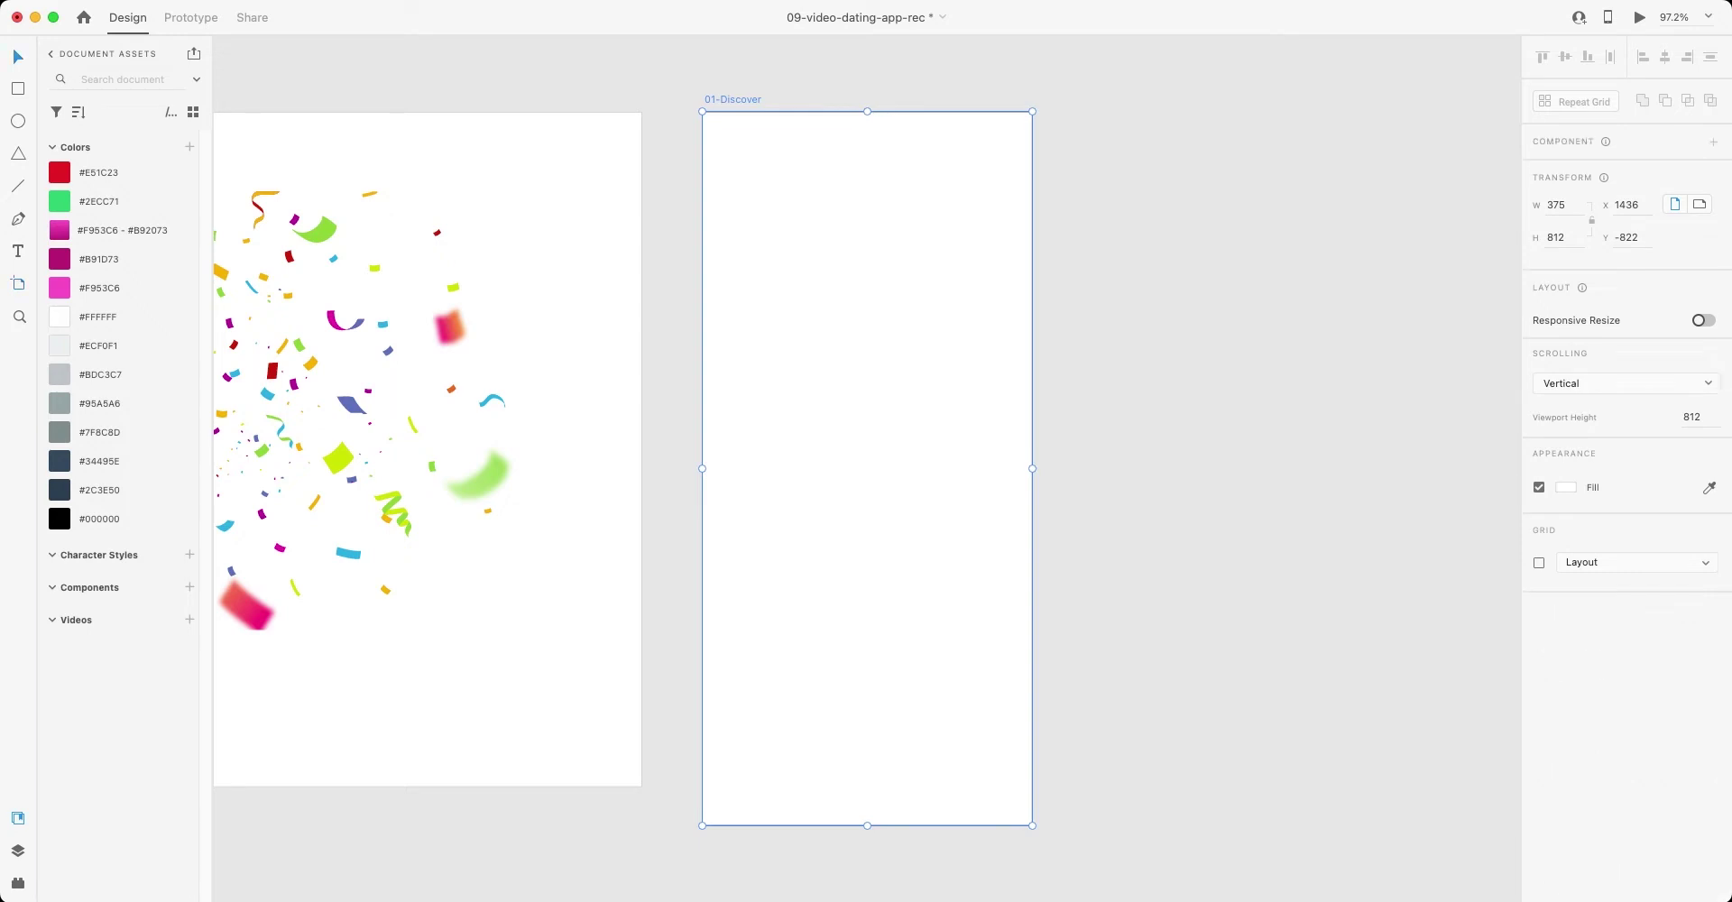
key("super+shift+apostrophe")
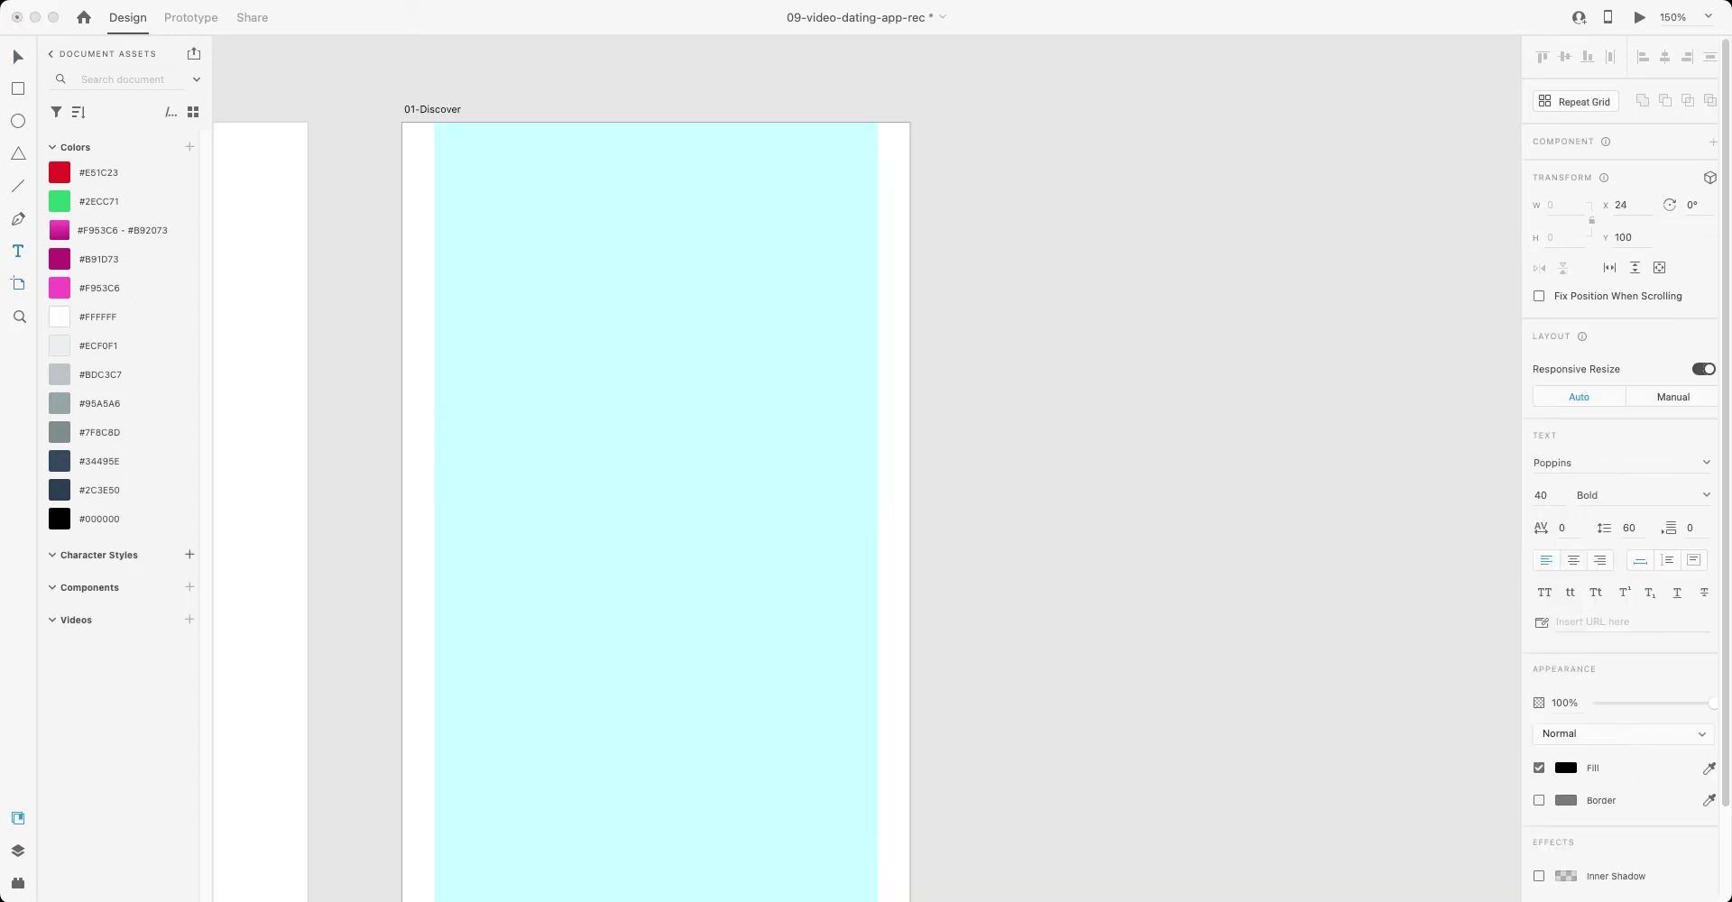
- Add the heading "Discover" in Poppins Bold 40 on the 01-Discover artboard and position it at X 24, Y 80
type("Discover")
key("alt")
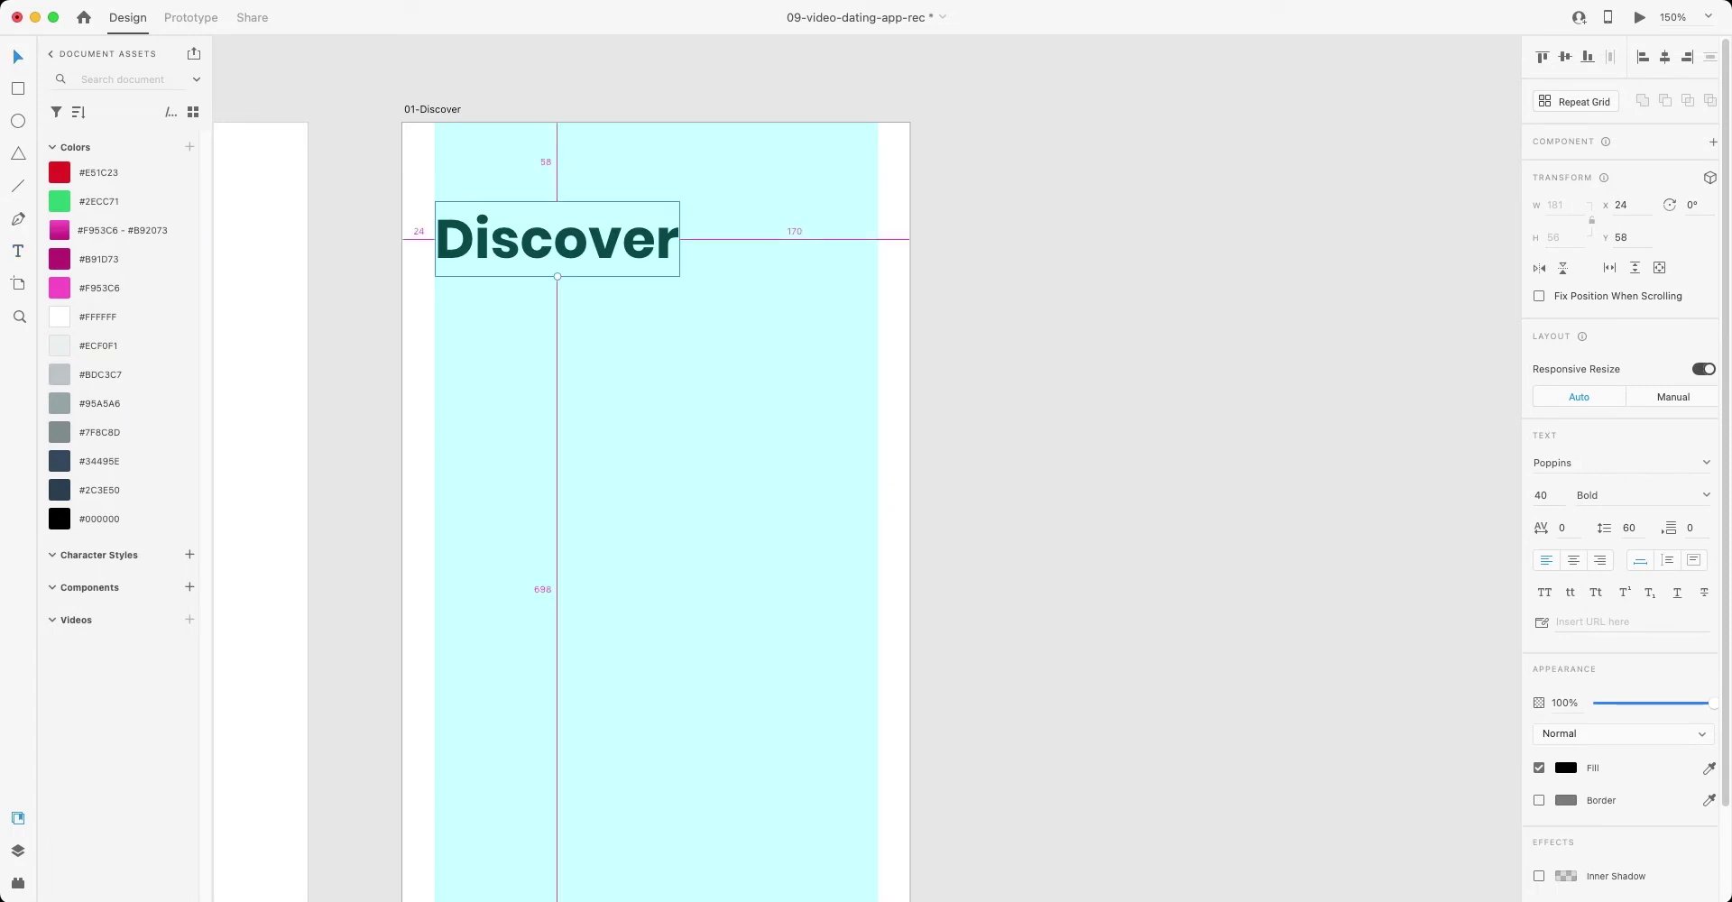
key("shift+Down")
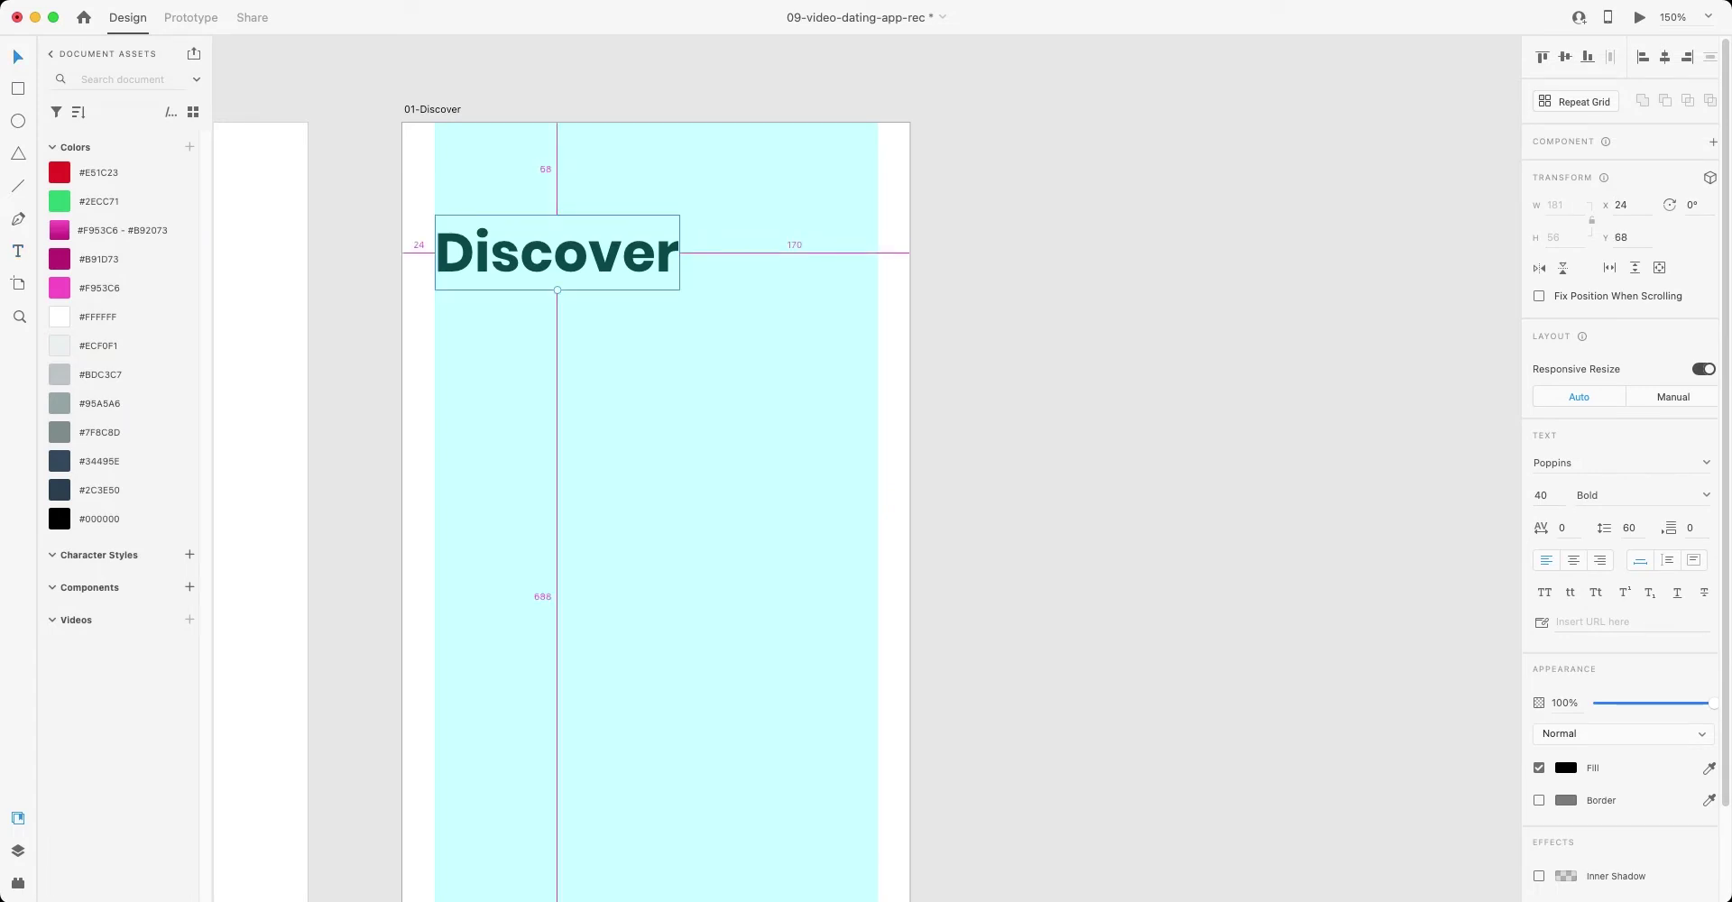
key("shift+Down")
key("Down")
key("Down")
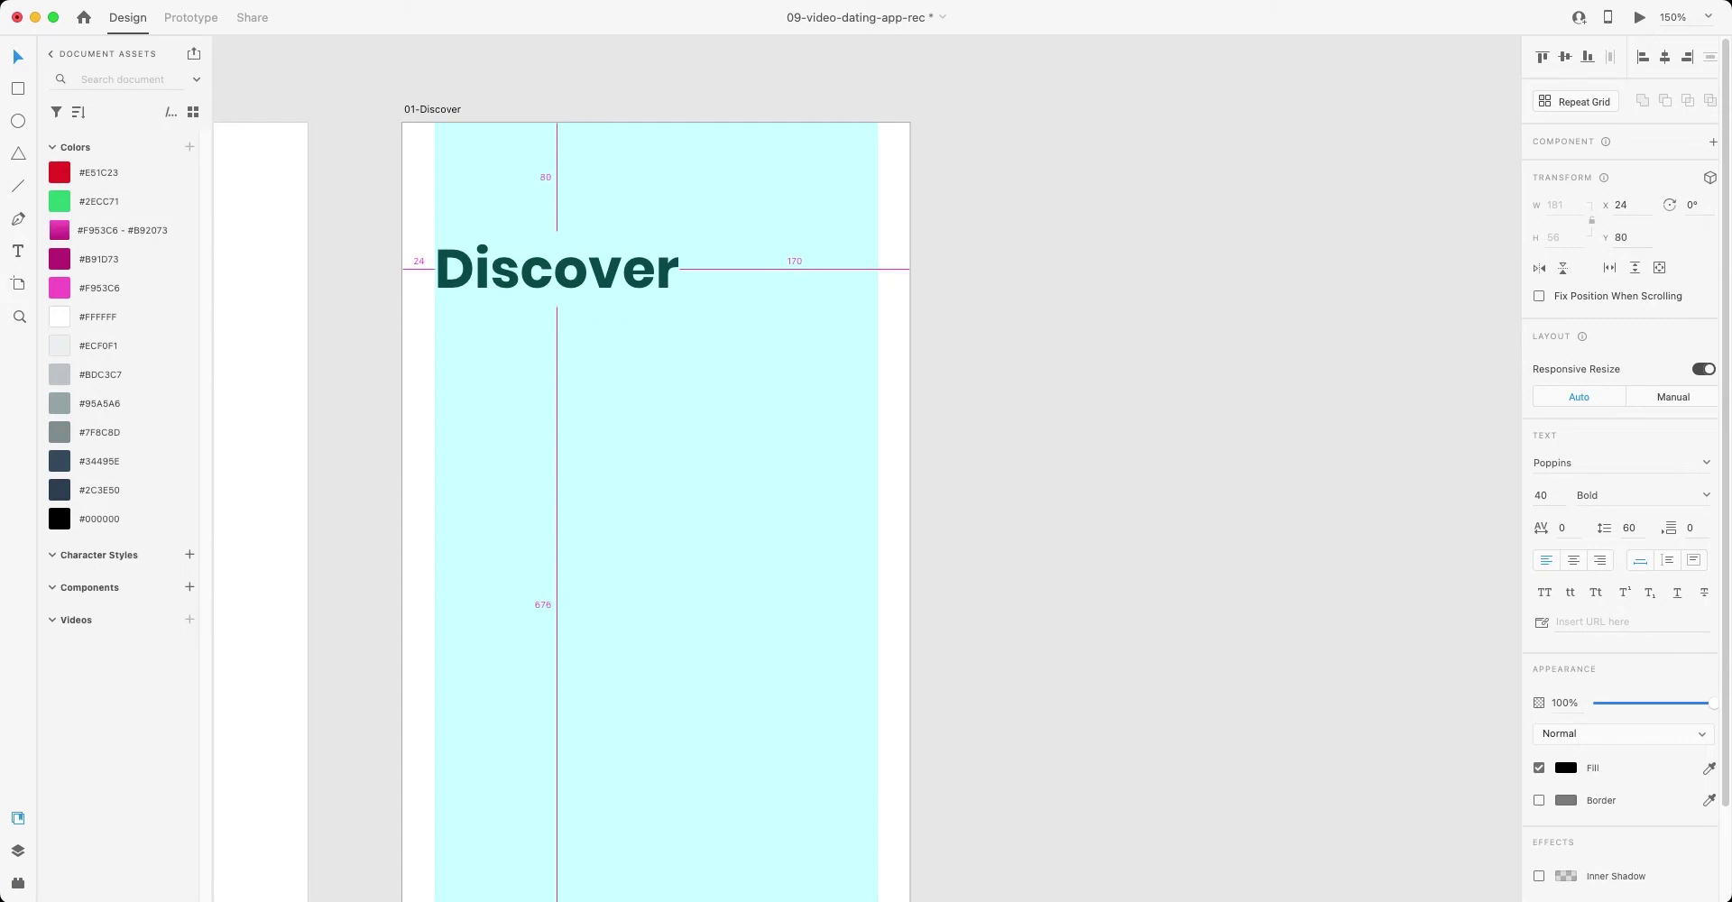
key("Escape")
- Select all eight icons on the artboard above 01-Discover and shift them down to Y 642
key("super+minus")
key("super+minus")
scroll(1051, 295, "down", 2)
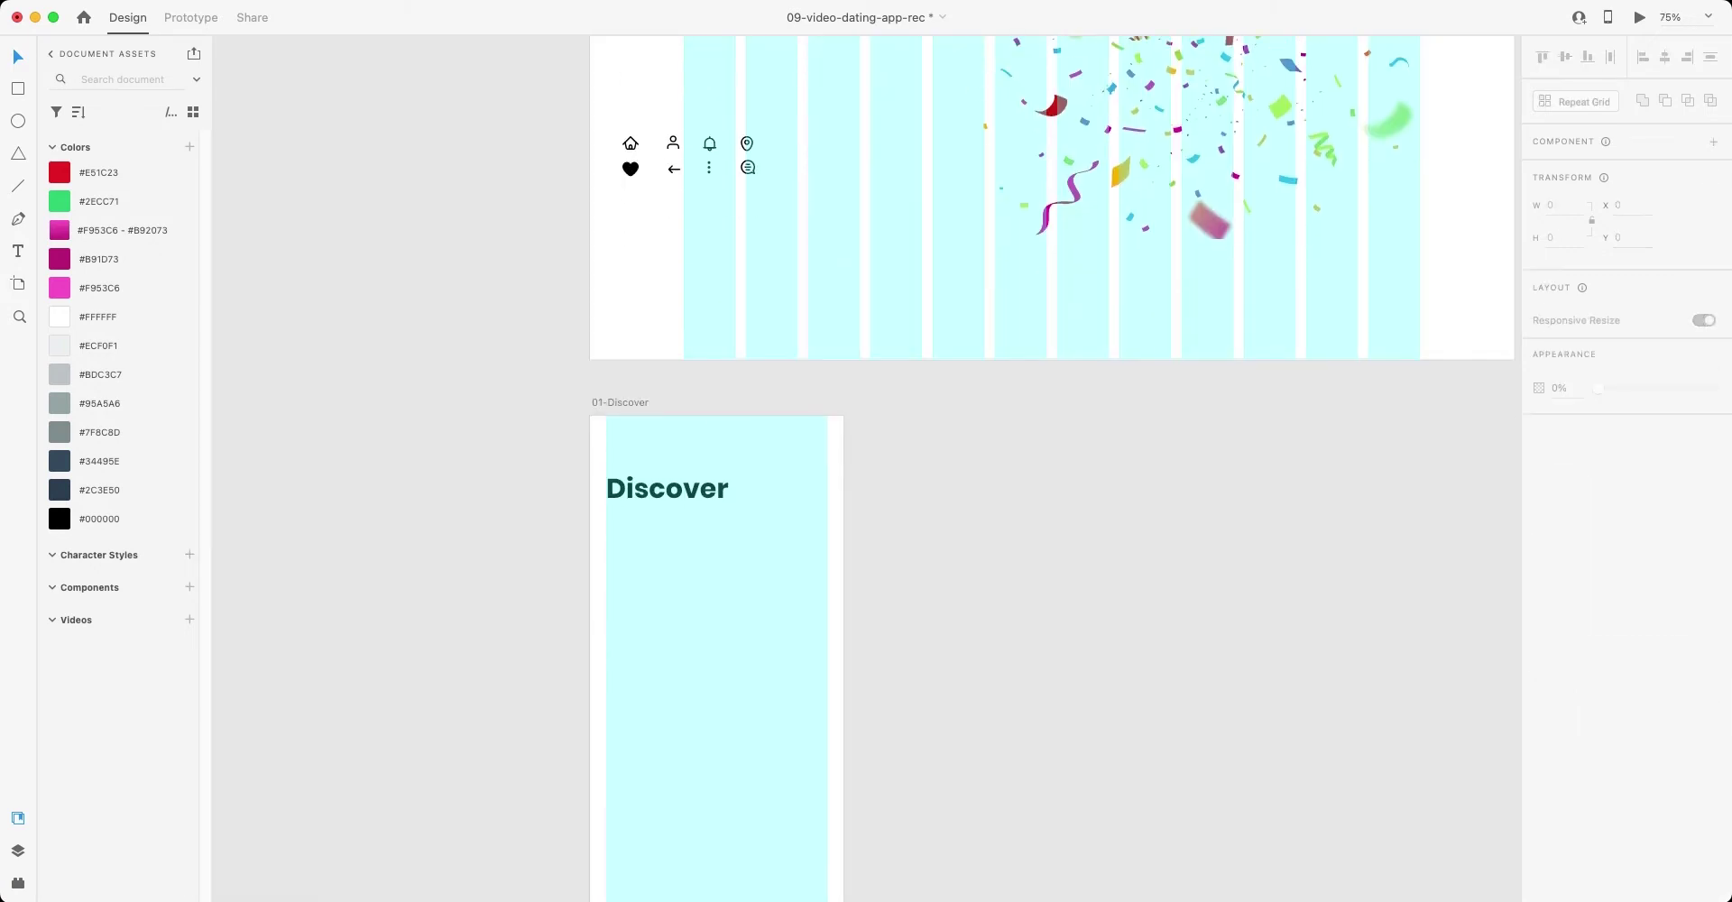
left_click_drag(618, 103, 800, 227)
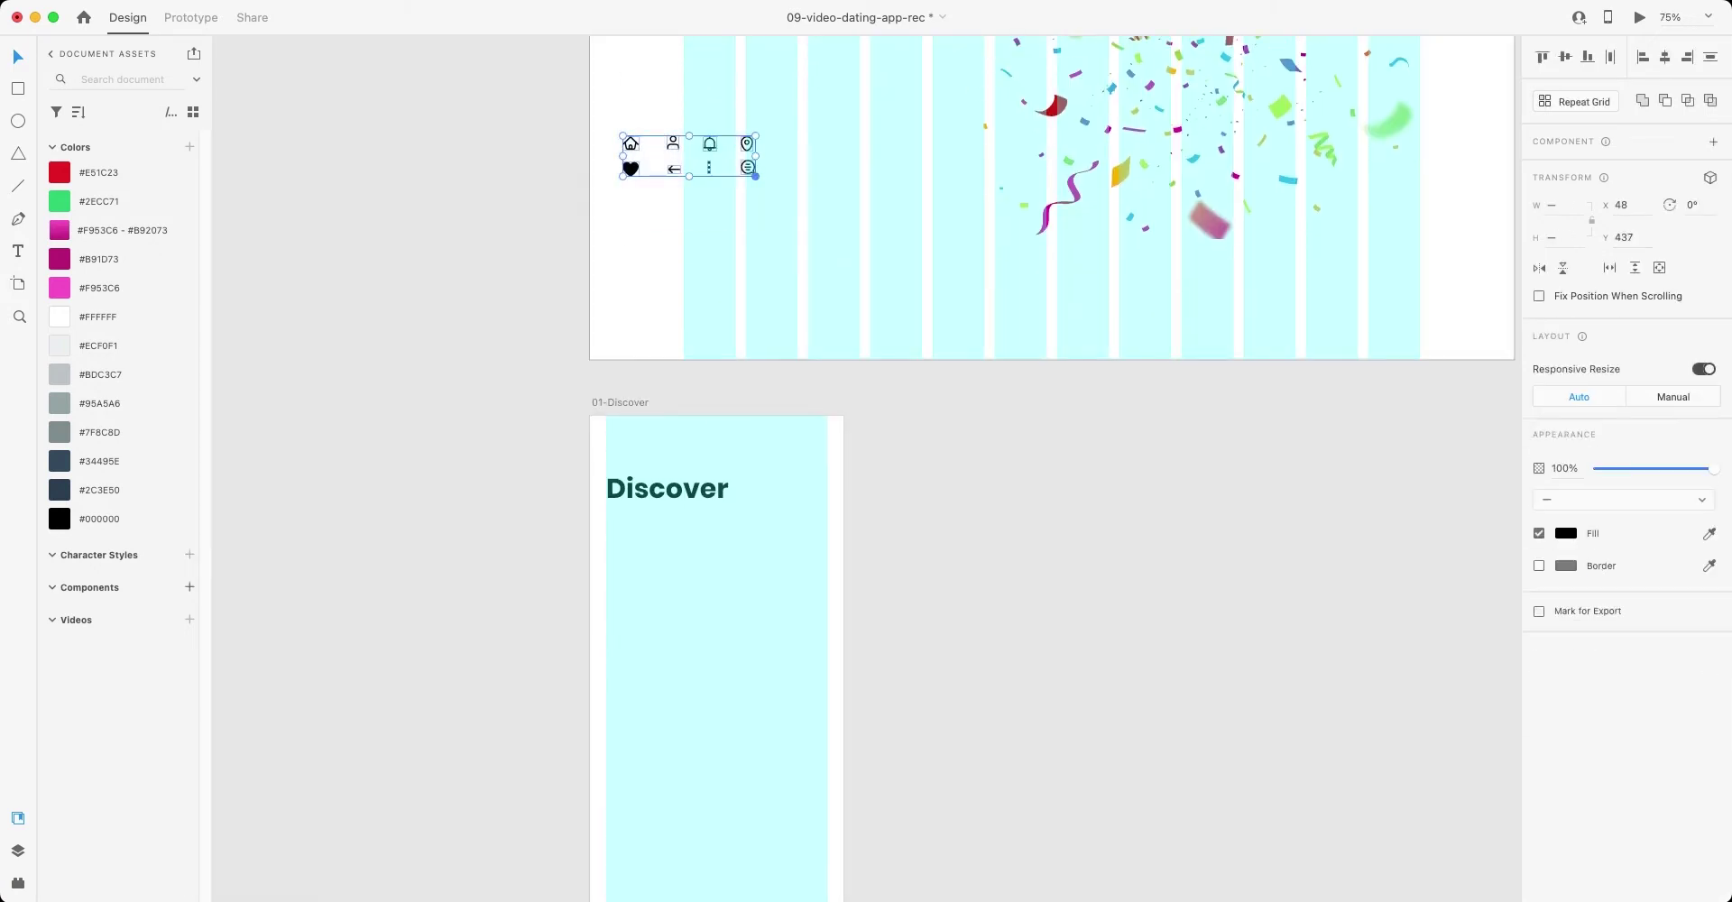
key("shift+Down")
key("shift+Down")
key("shift+Down")
key("shift+Down")
key("shift+Down")
key("shift+Down")
key("shift+Down")
key("shift+Down")
key("shift+Down")
key("shift+Down")
key("shift+Down")
key("shift+Down")
key("shift+Down")
key("shift+Down")
key("shift+Down")
key("shift+Down")
key("shift+Down")
key("shift+Down")
key("shift+Down")
key("shift+Down")
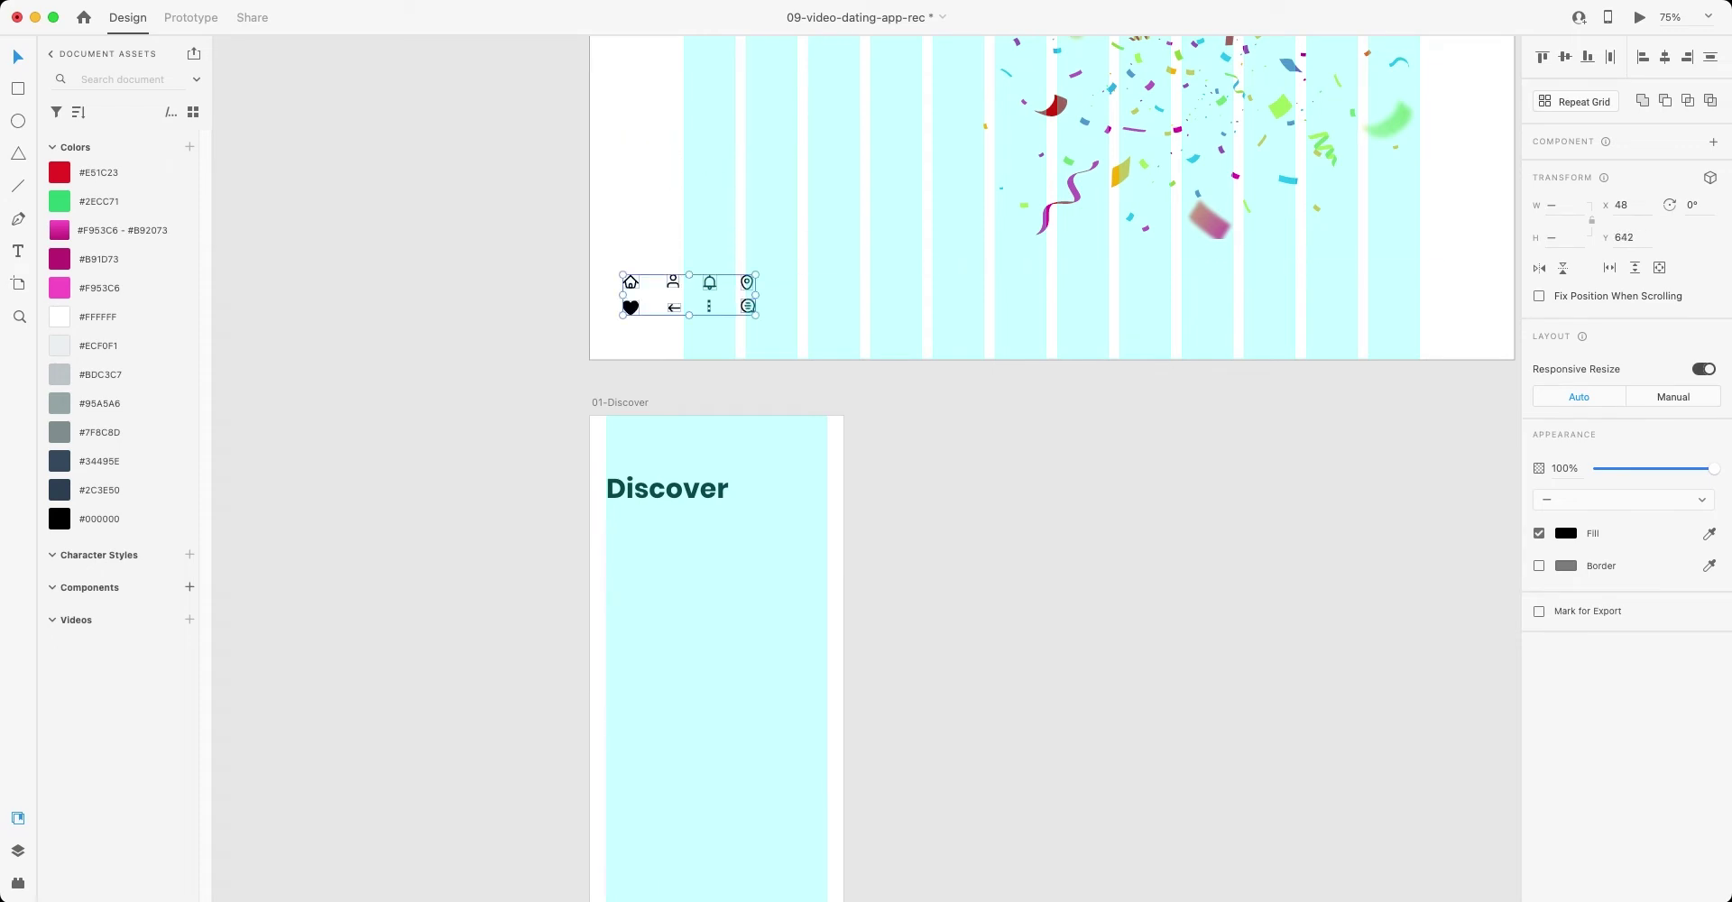
key("Escape")
- Copy the bell icon onto the 01-Discover artboard and place it level with the heading at X 331, Y 97
key("super+plus")
key("super+plus")
key("super+plus")
scroll(866, 469, "up", 5)
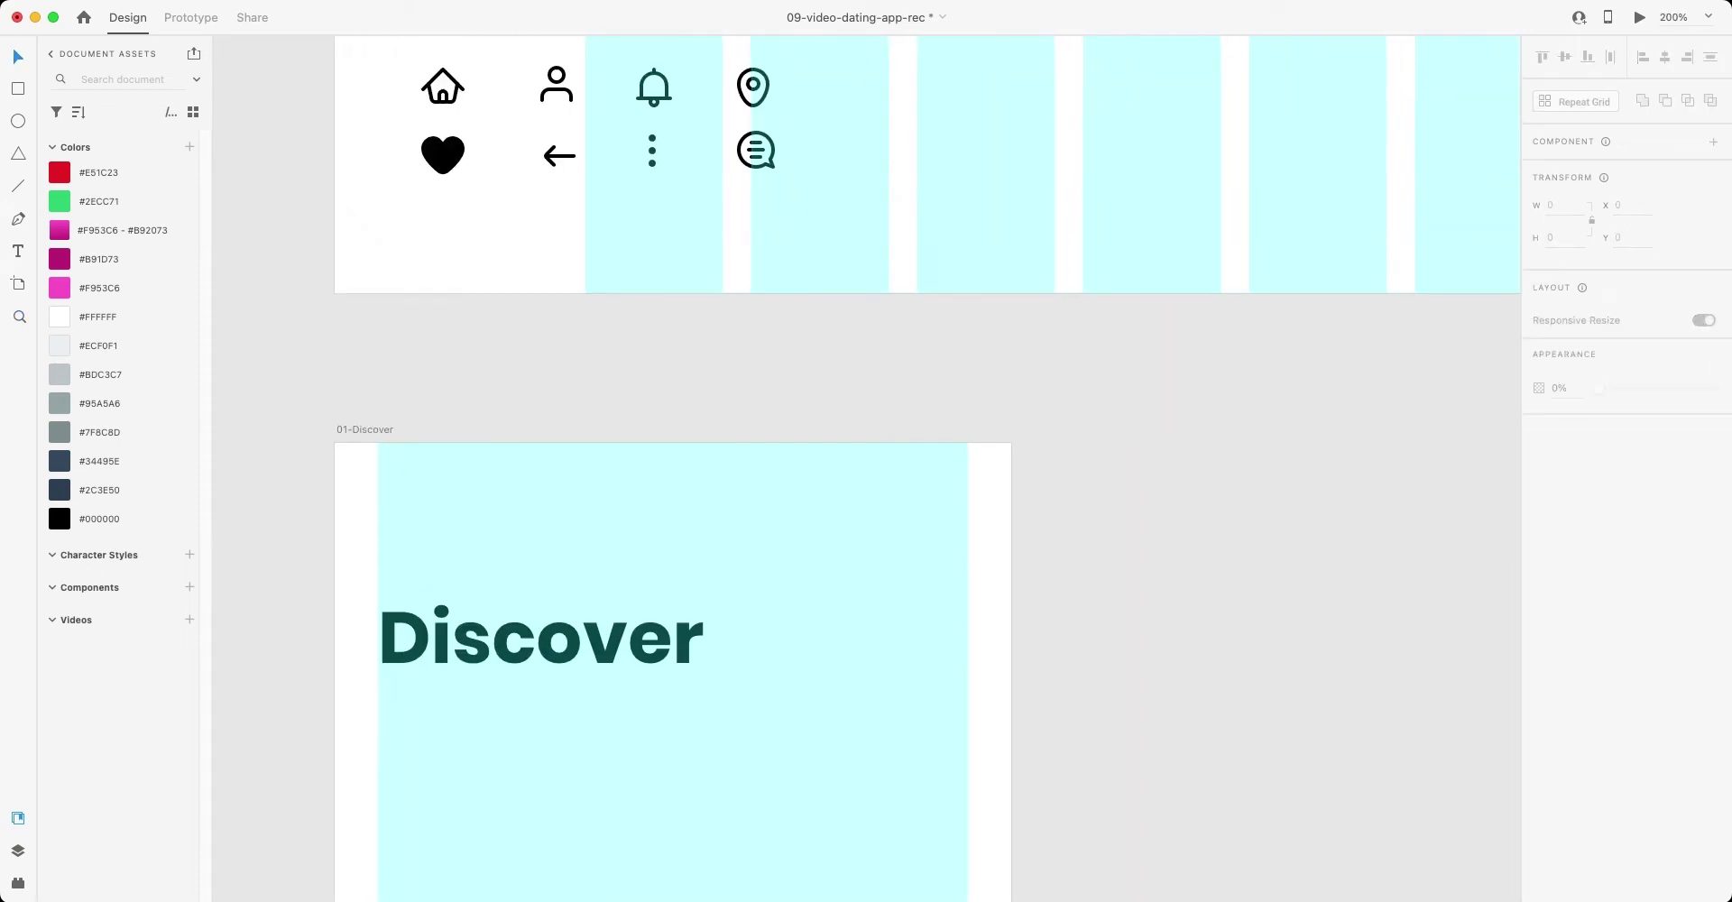
scroll(920, 469, "down", 1)
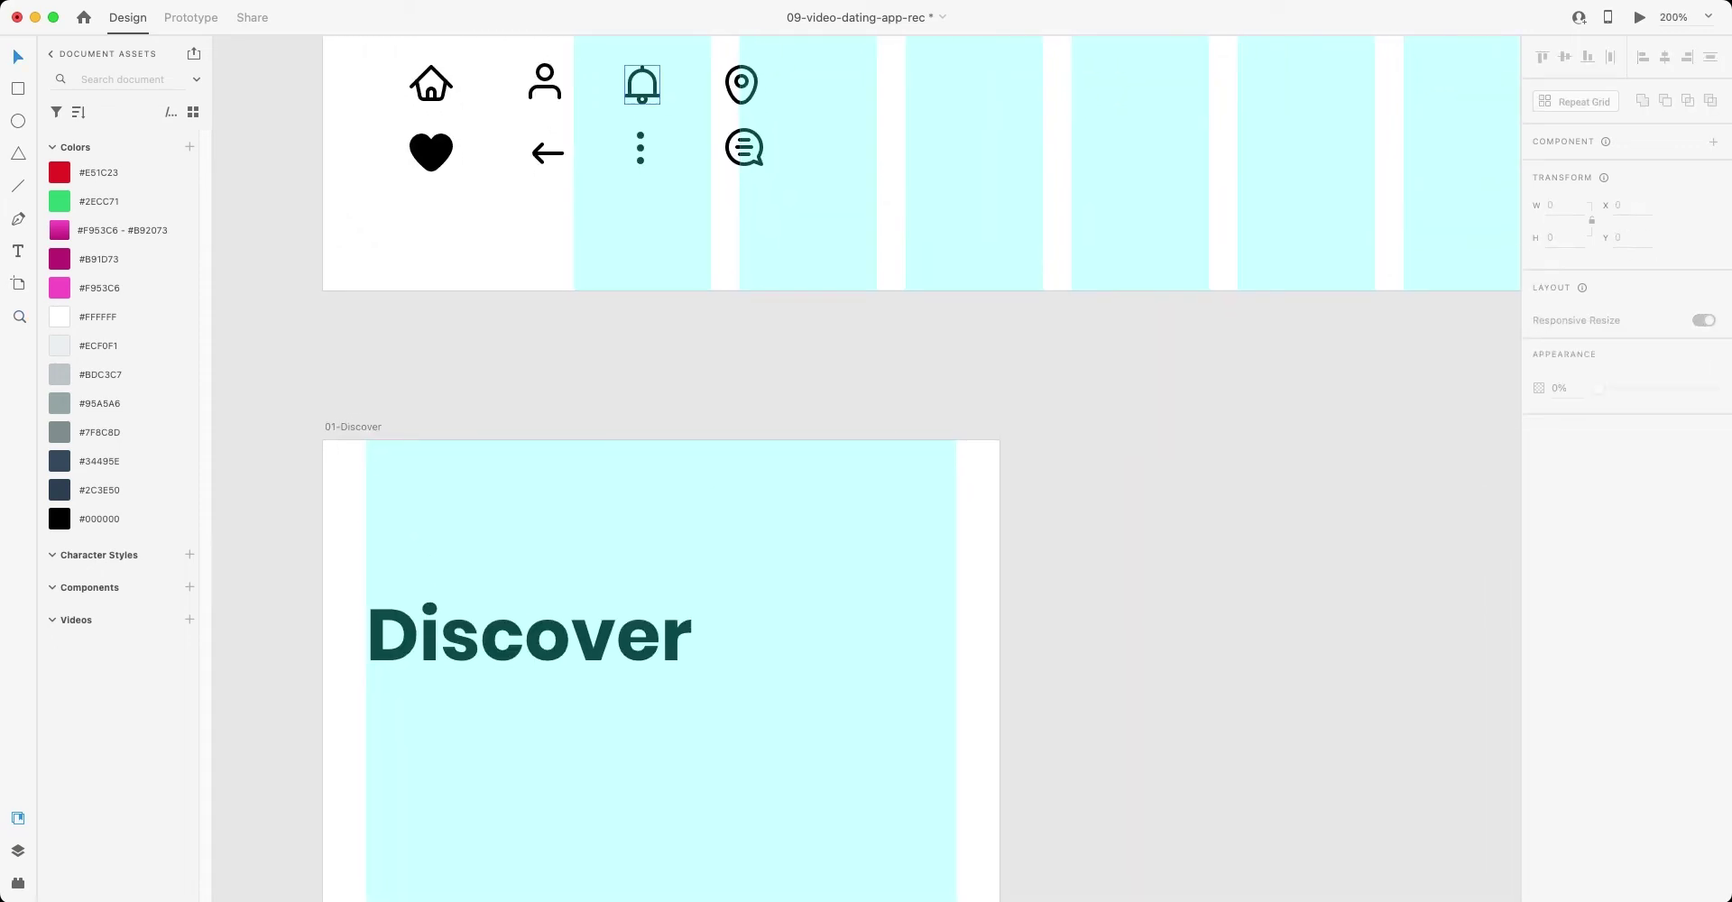
left_click(641, 84)
key("super+c")
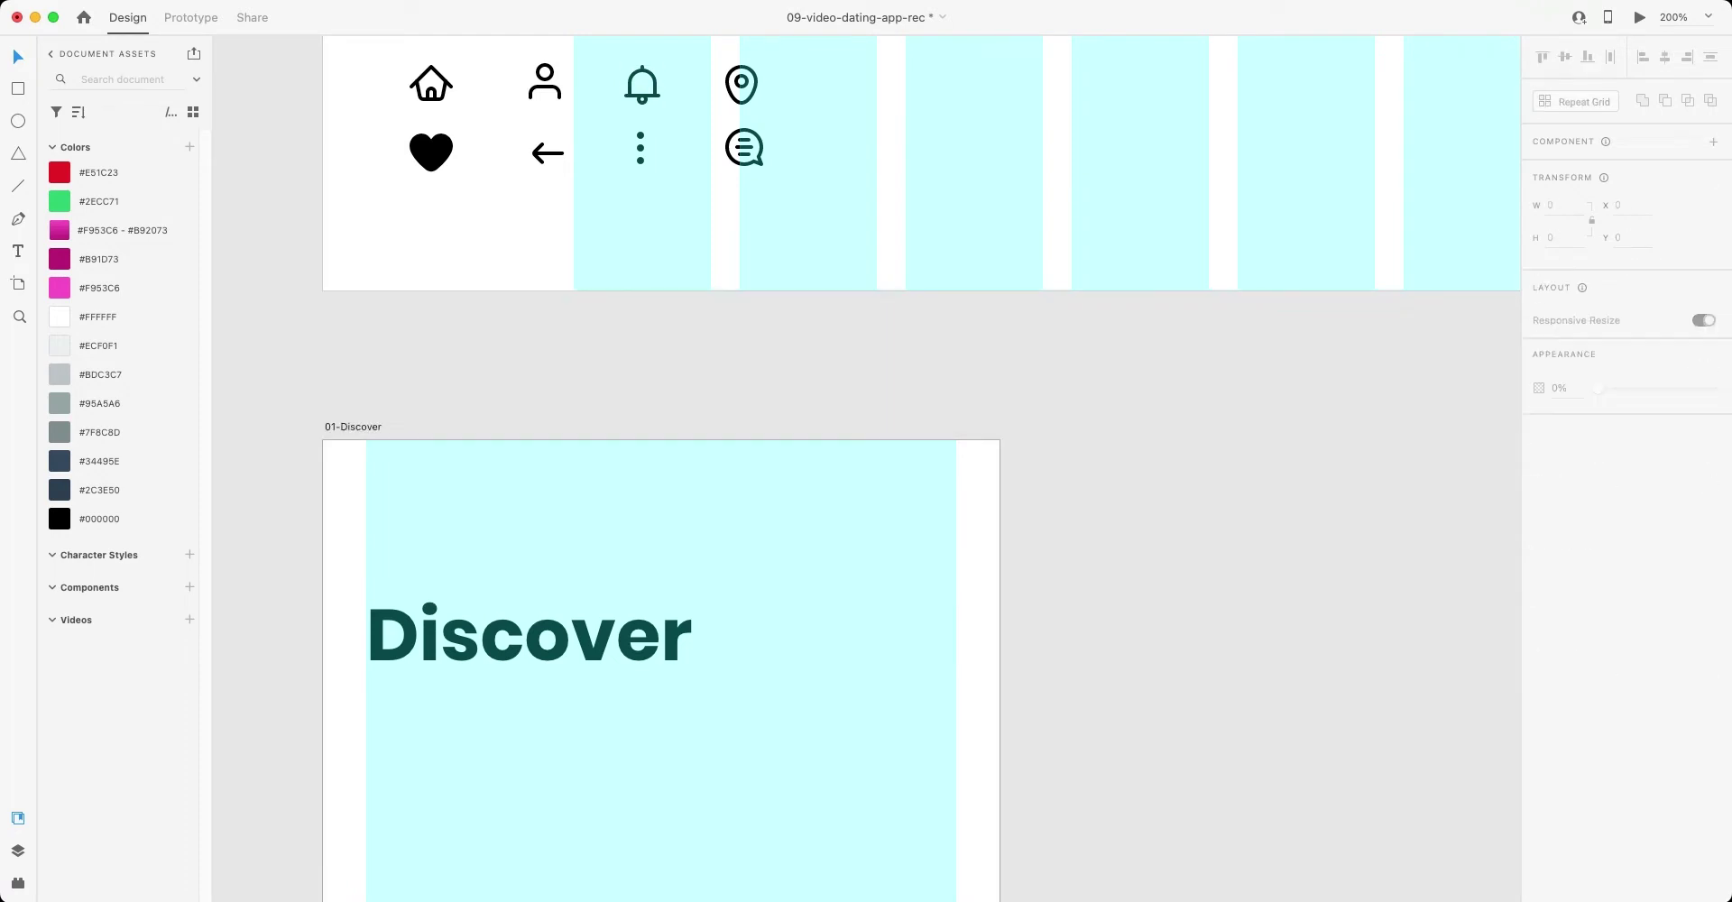
left_click(530, 634)
key("super+v")
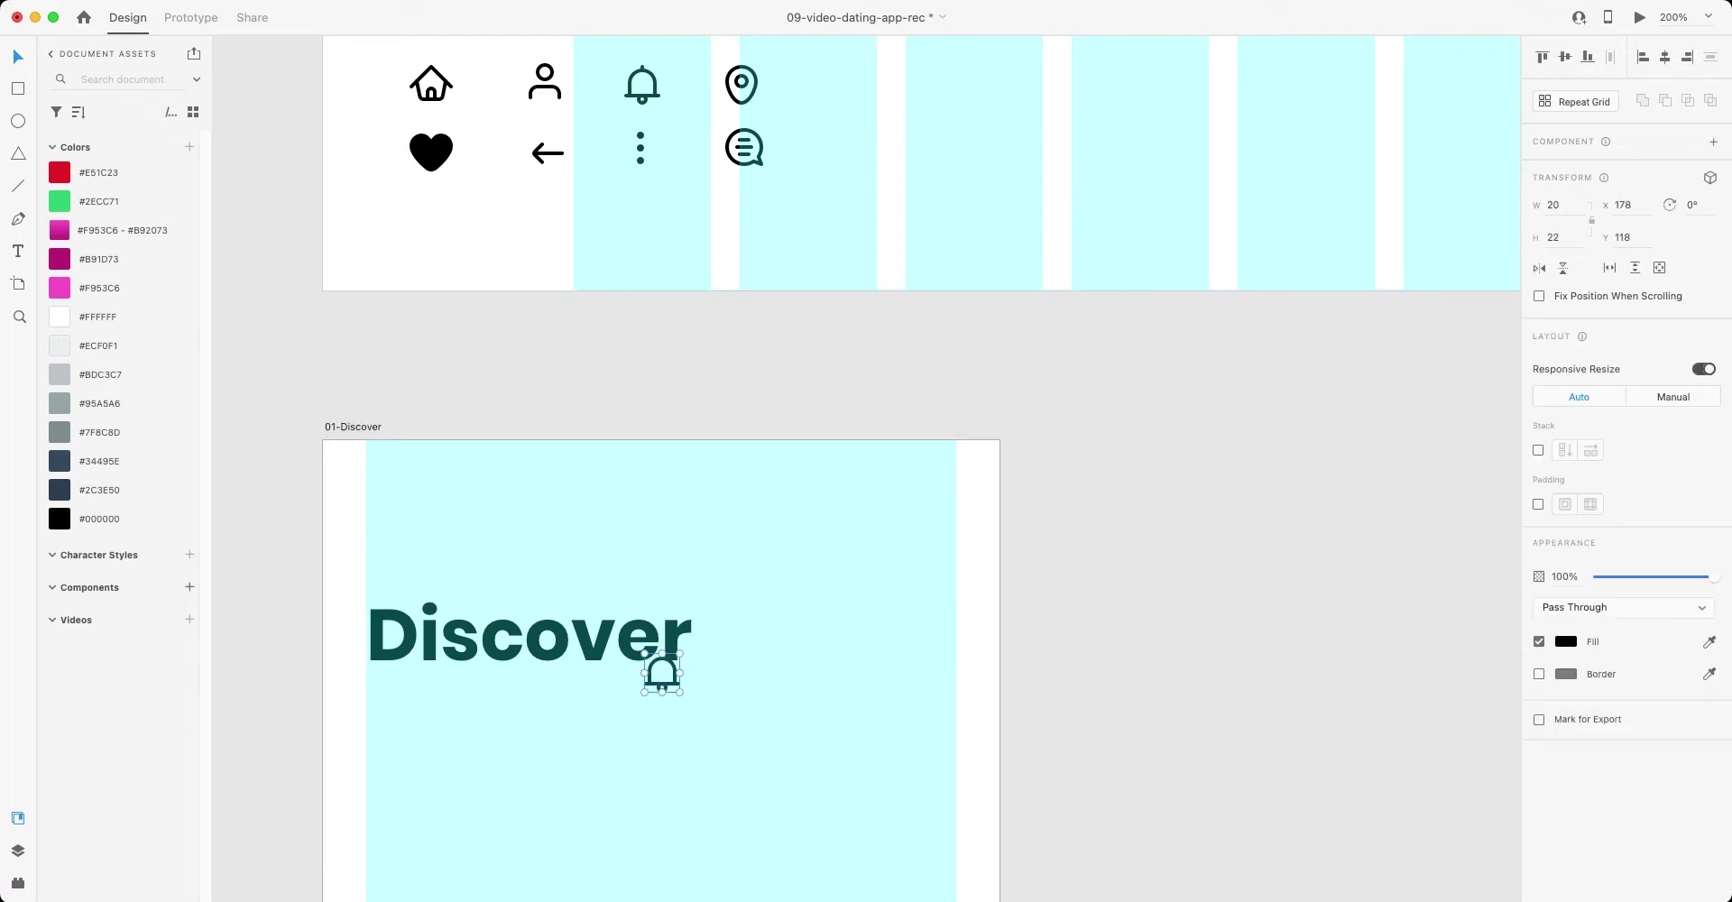
left_click_drag(663, 673, 938, 636)
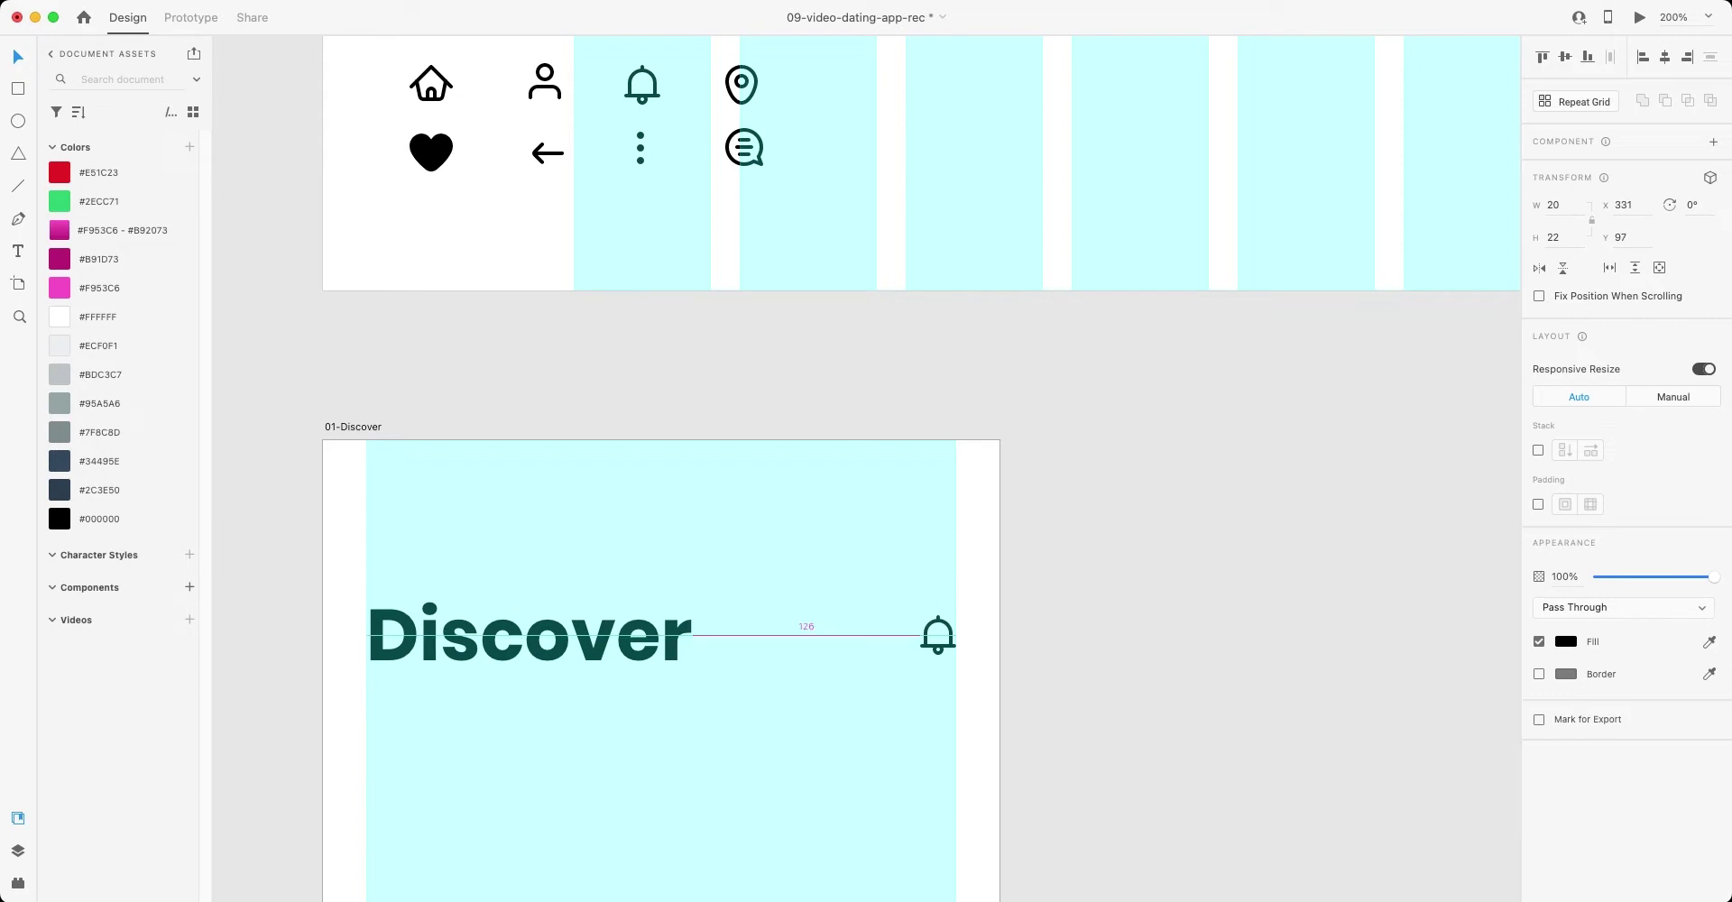
left_click(529, 634, "shift")
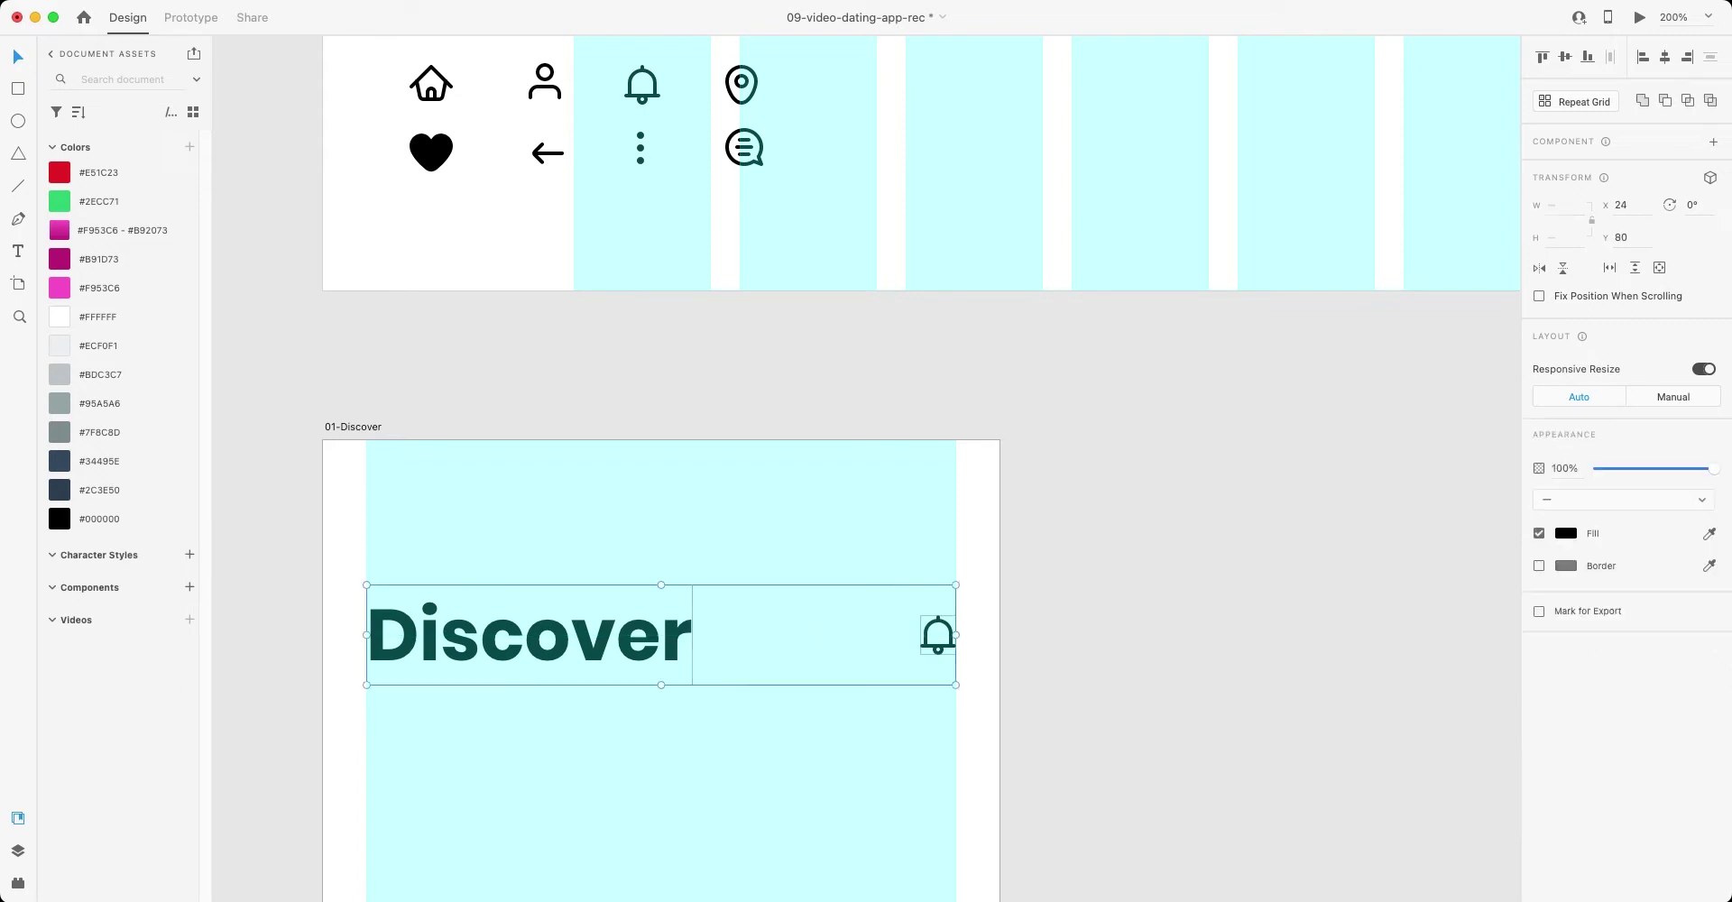
key("Escape")
- Turn off responsive resize for the bell icon and set its height to 24, keeping its right edge on the grid column's edge
left_click(939, 636)
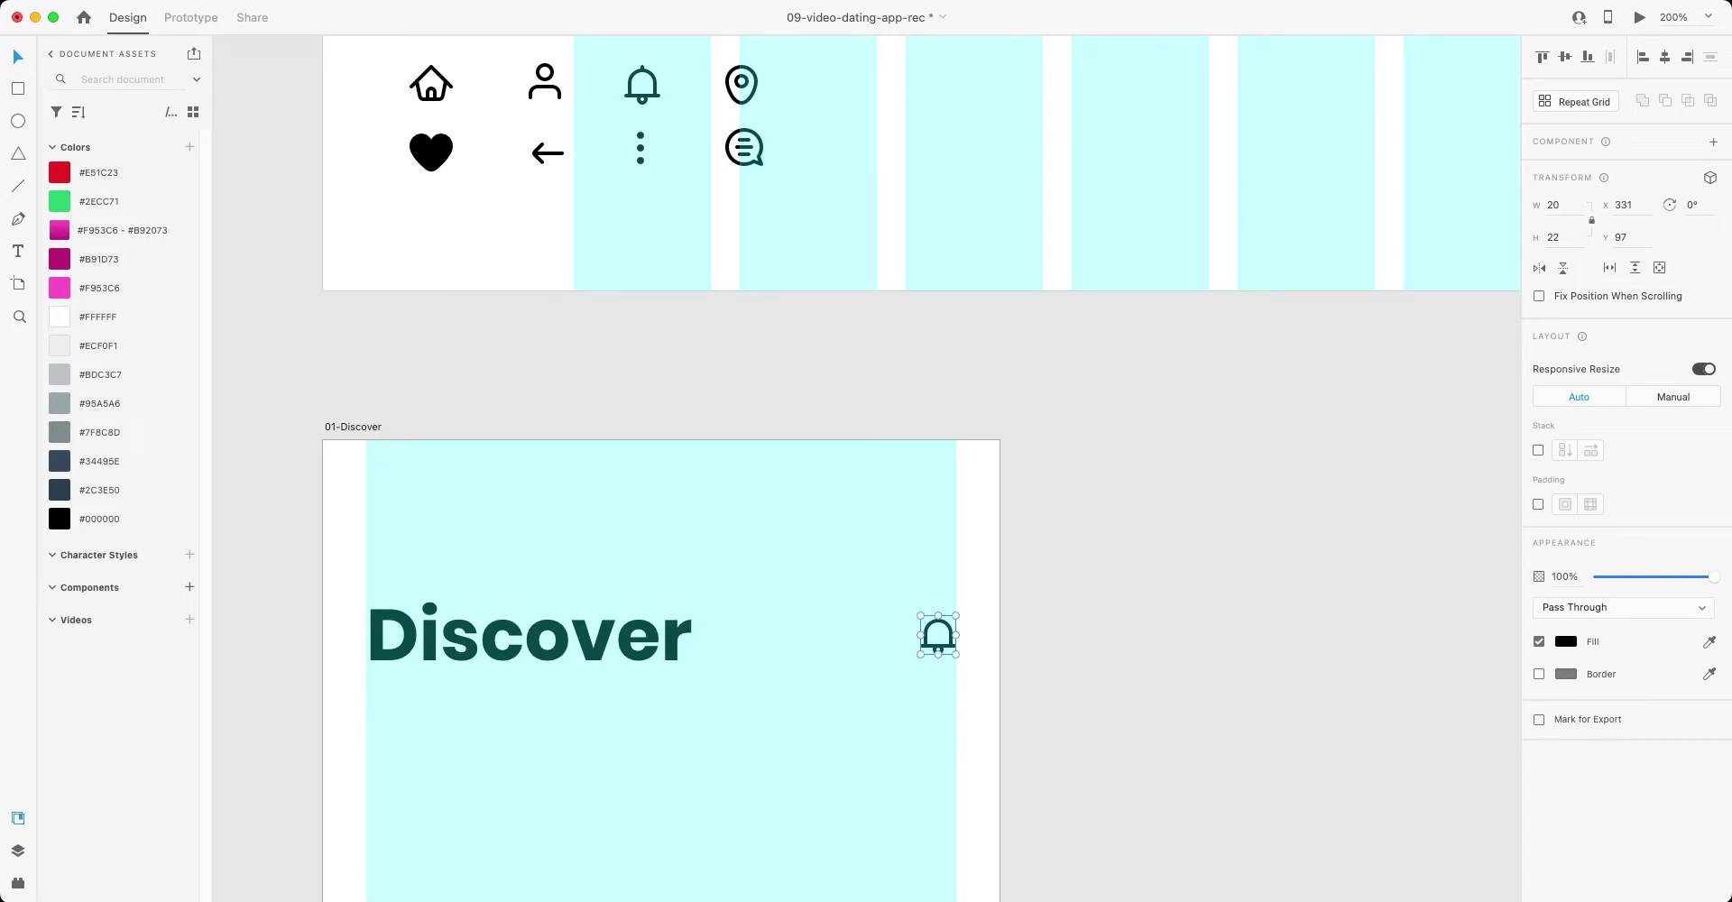
left_click(1703, 369)
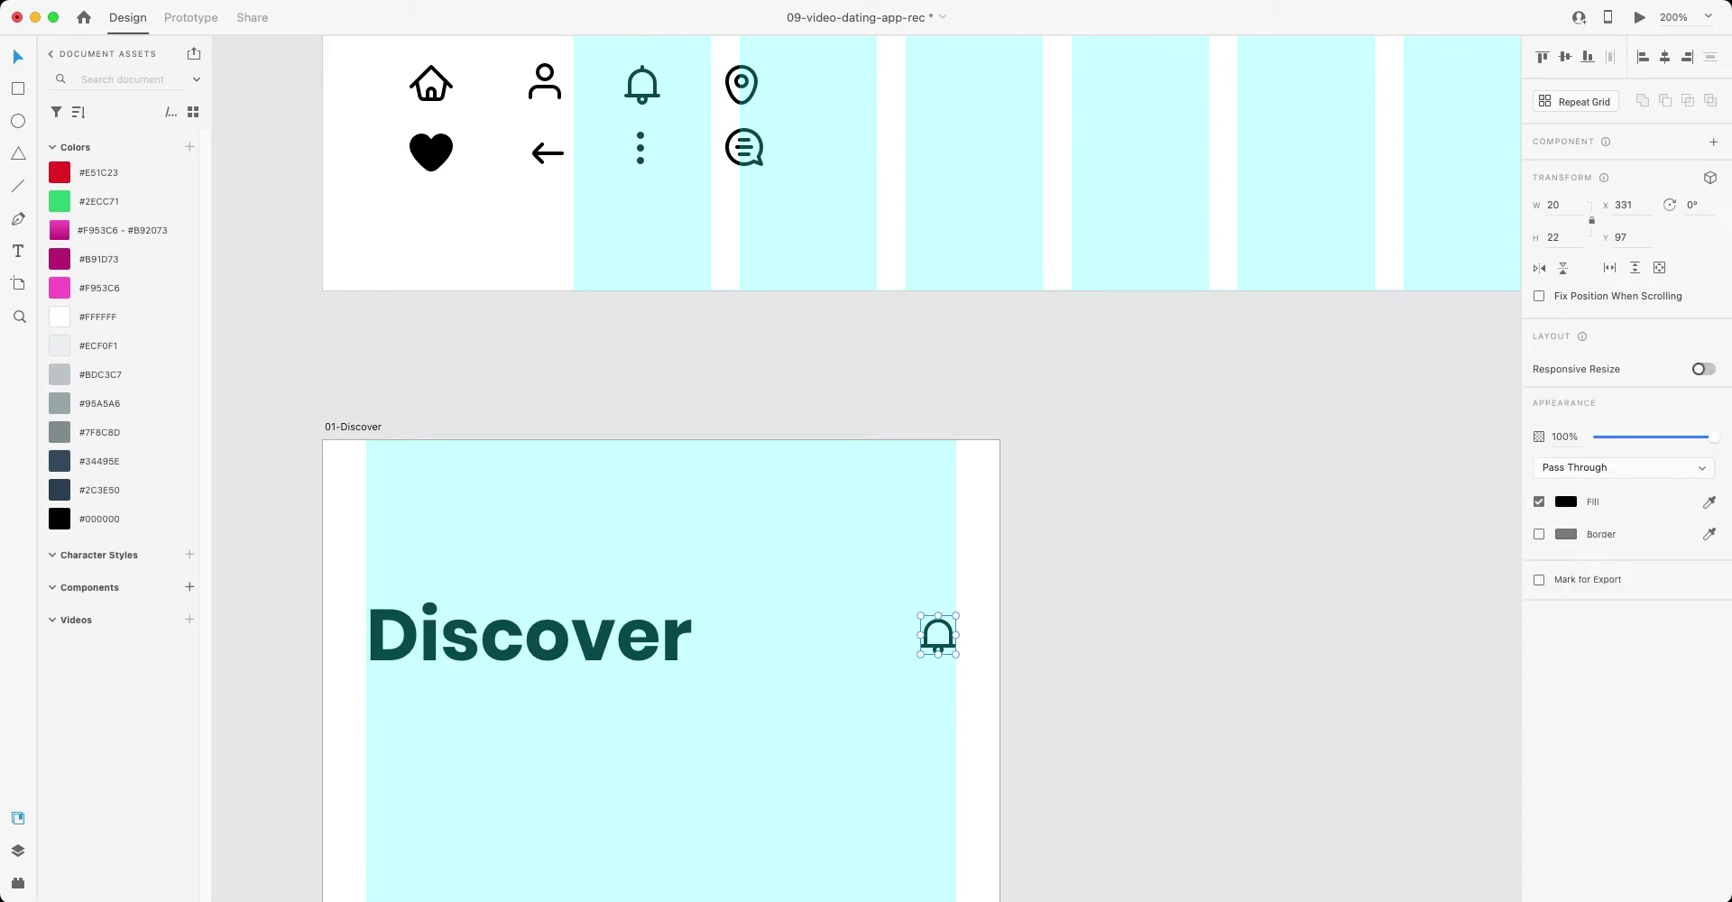
left_click(1565, 237)
key("Up")
key("Up")
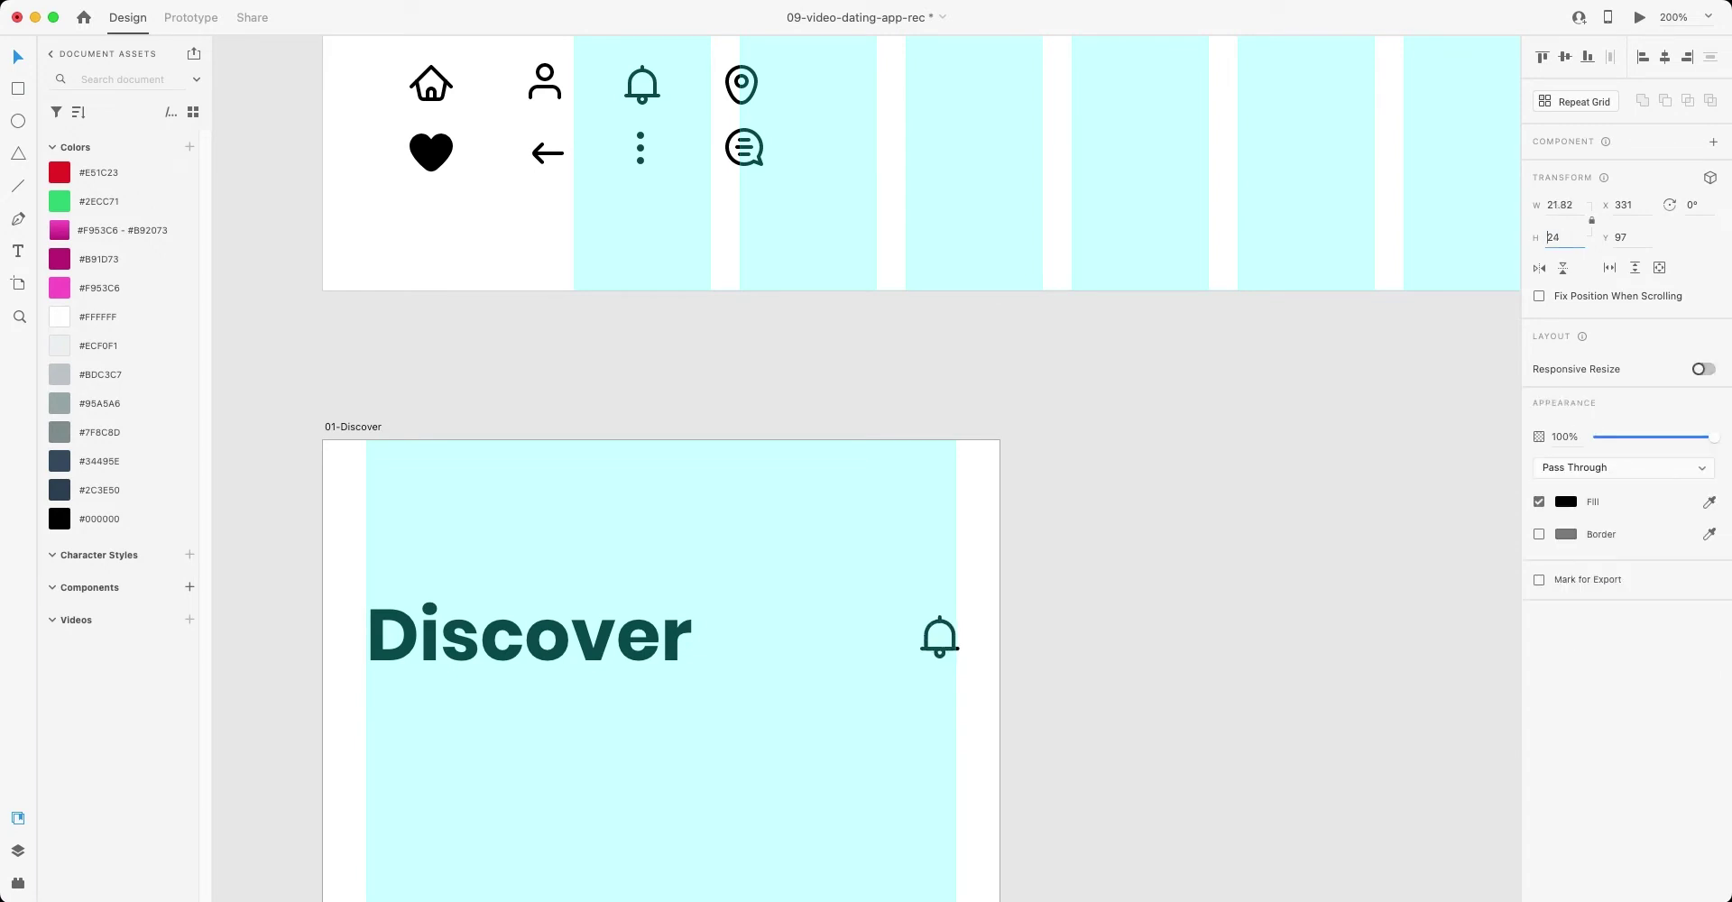
key("Return")
key("Escape")
key("super+a")
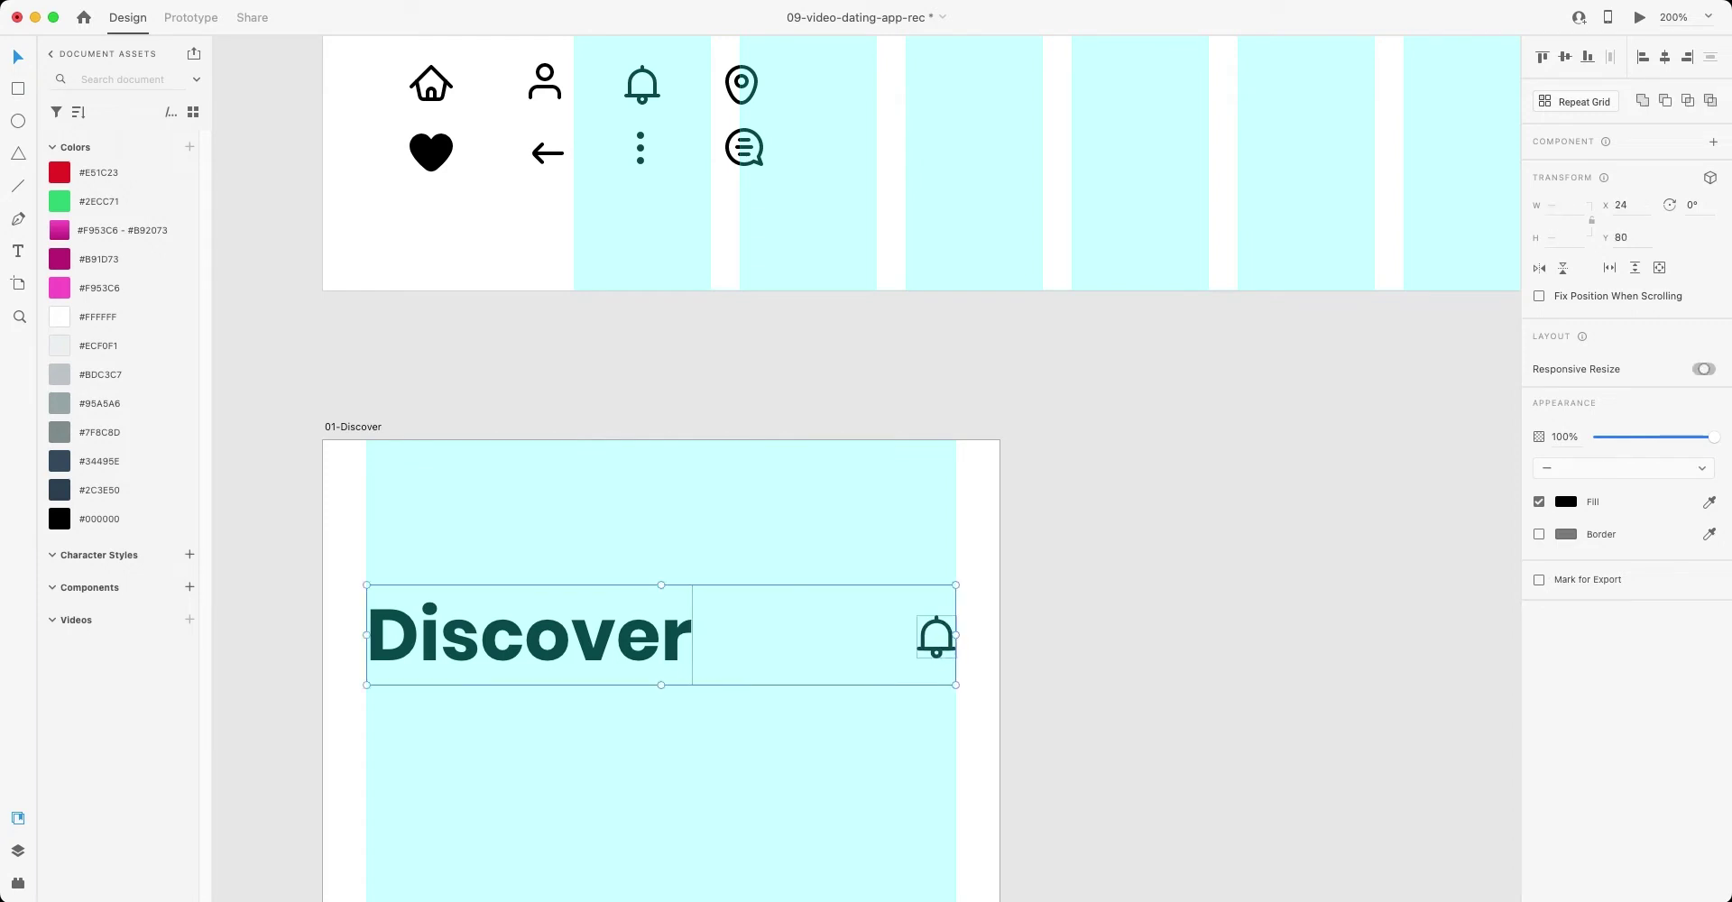
key("Escape")
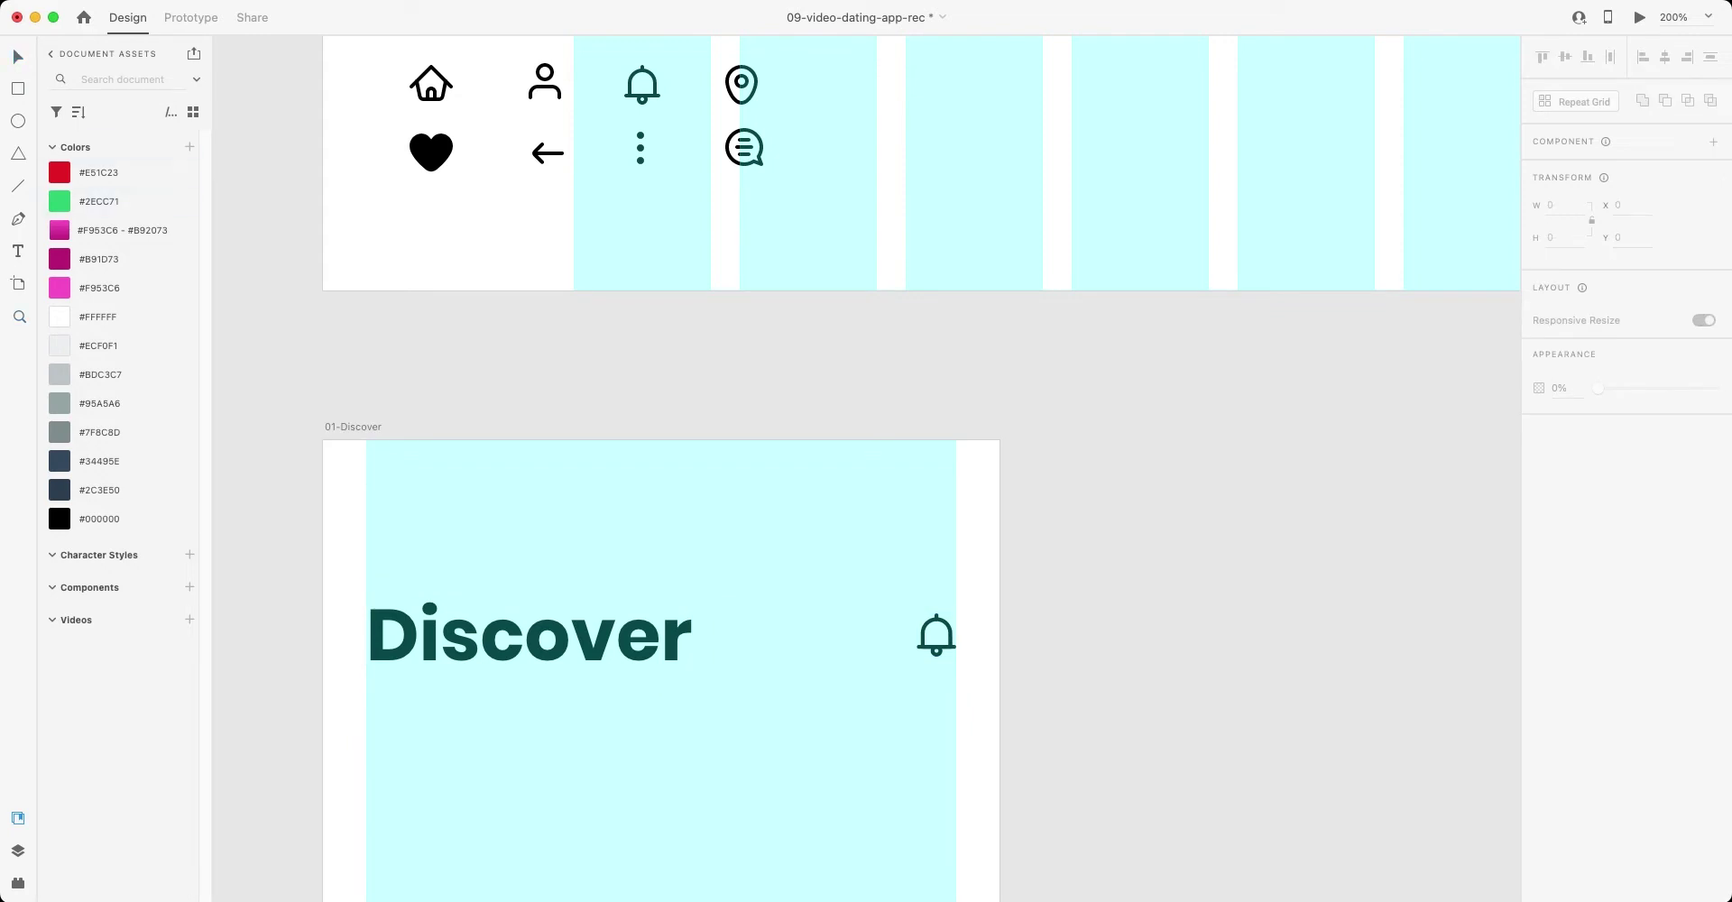
- Draw a 10 × 10 notification dot with a solid black fill over the bell icon's upper-right part
key("e")
mouse_move(945, 612)
left_mouse_down()
mouse_move(969, 636)
mouse_move(966, 615)
mouse_move(951, 629)
left_mouse_up()
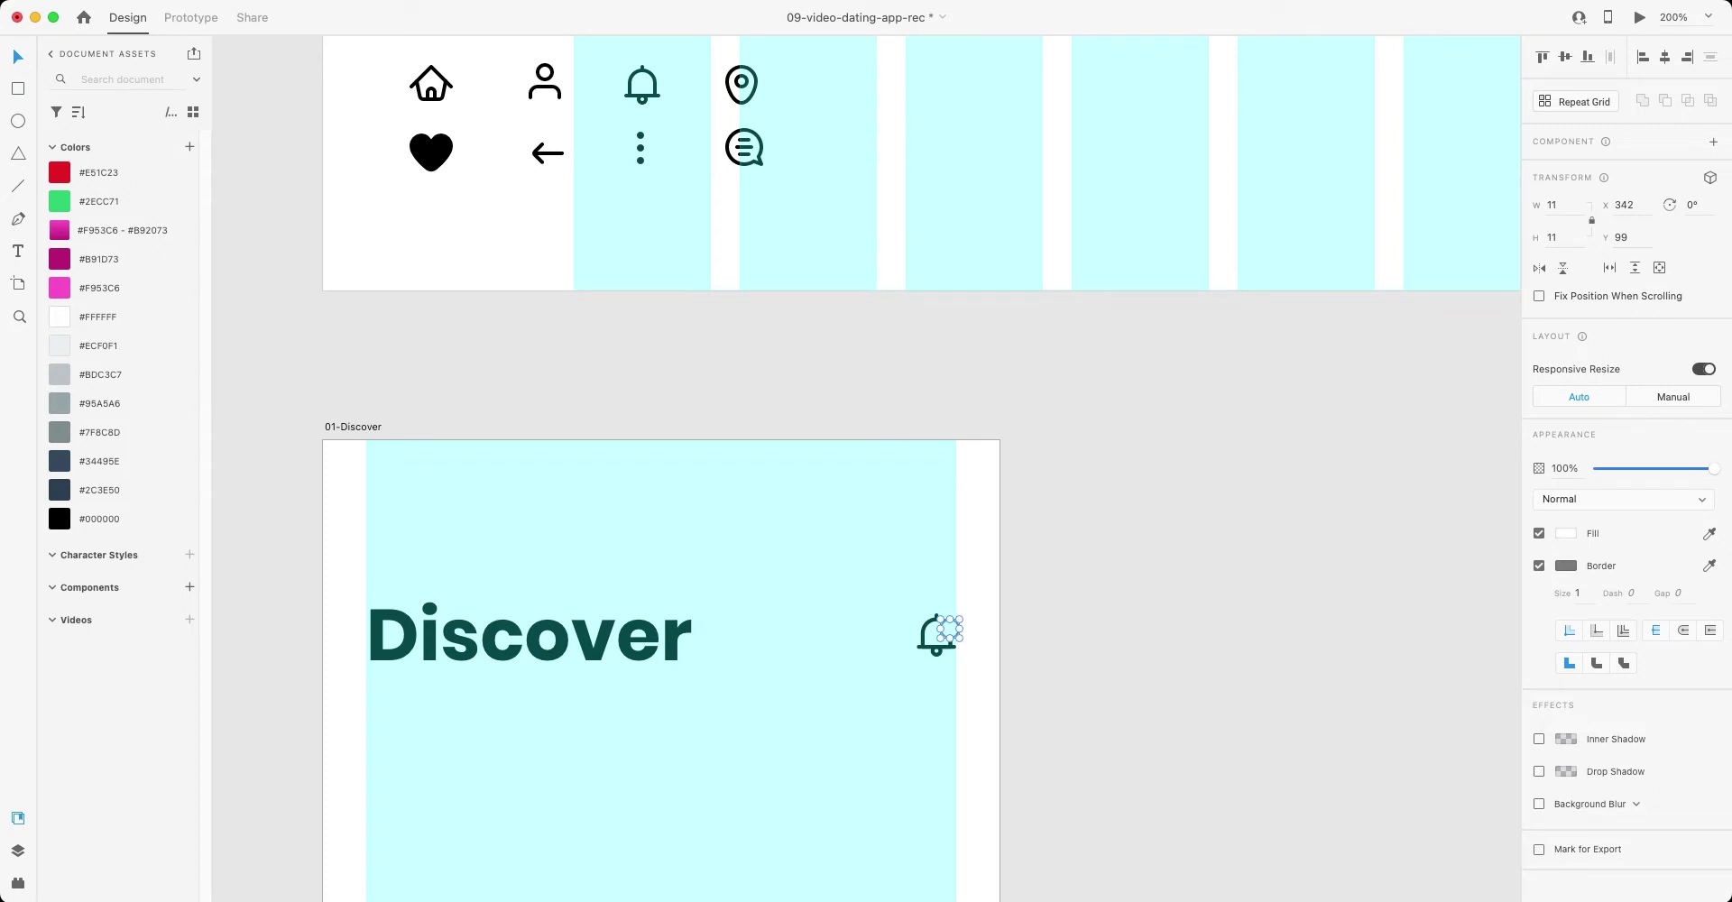
left_click(1561, 204)
type("10")
key("Return")
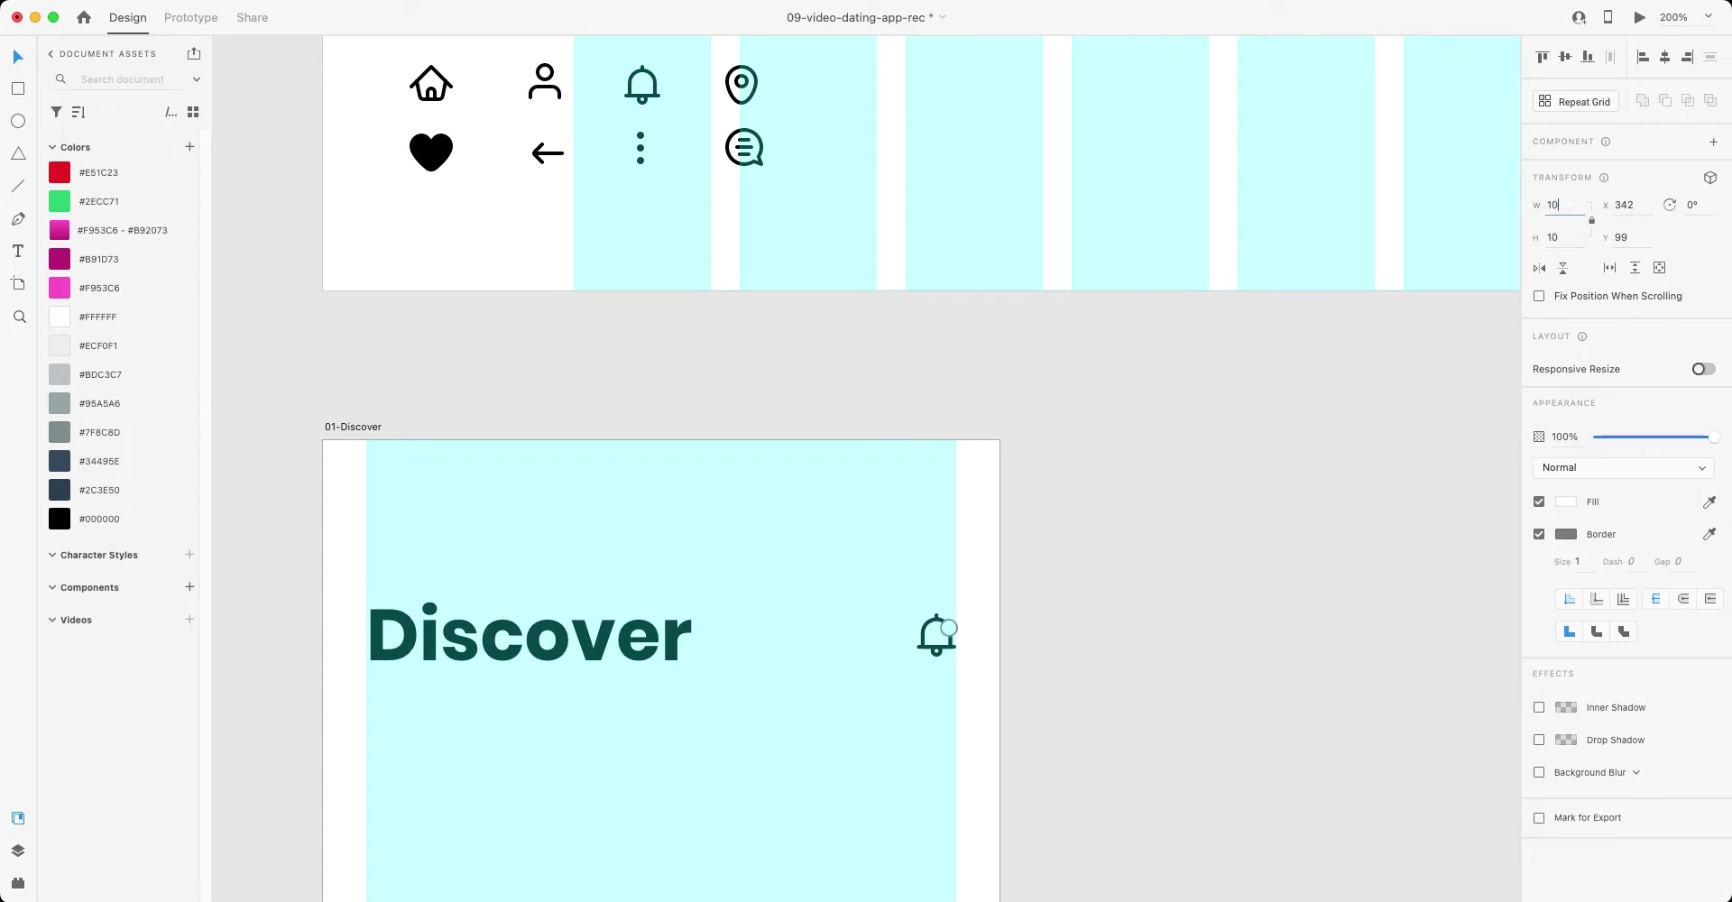
key("Escape")
key("Escape")
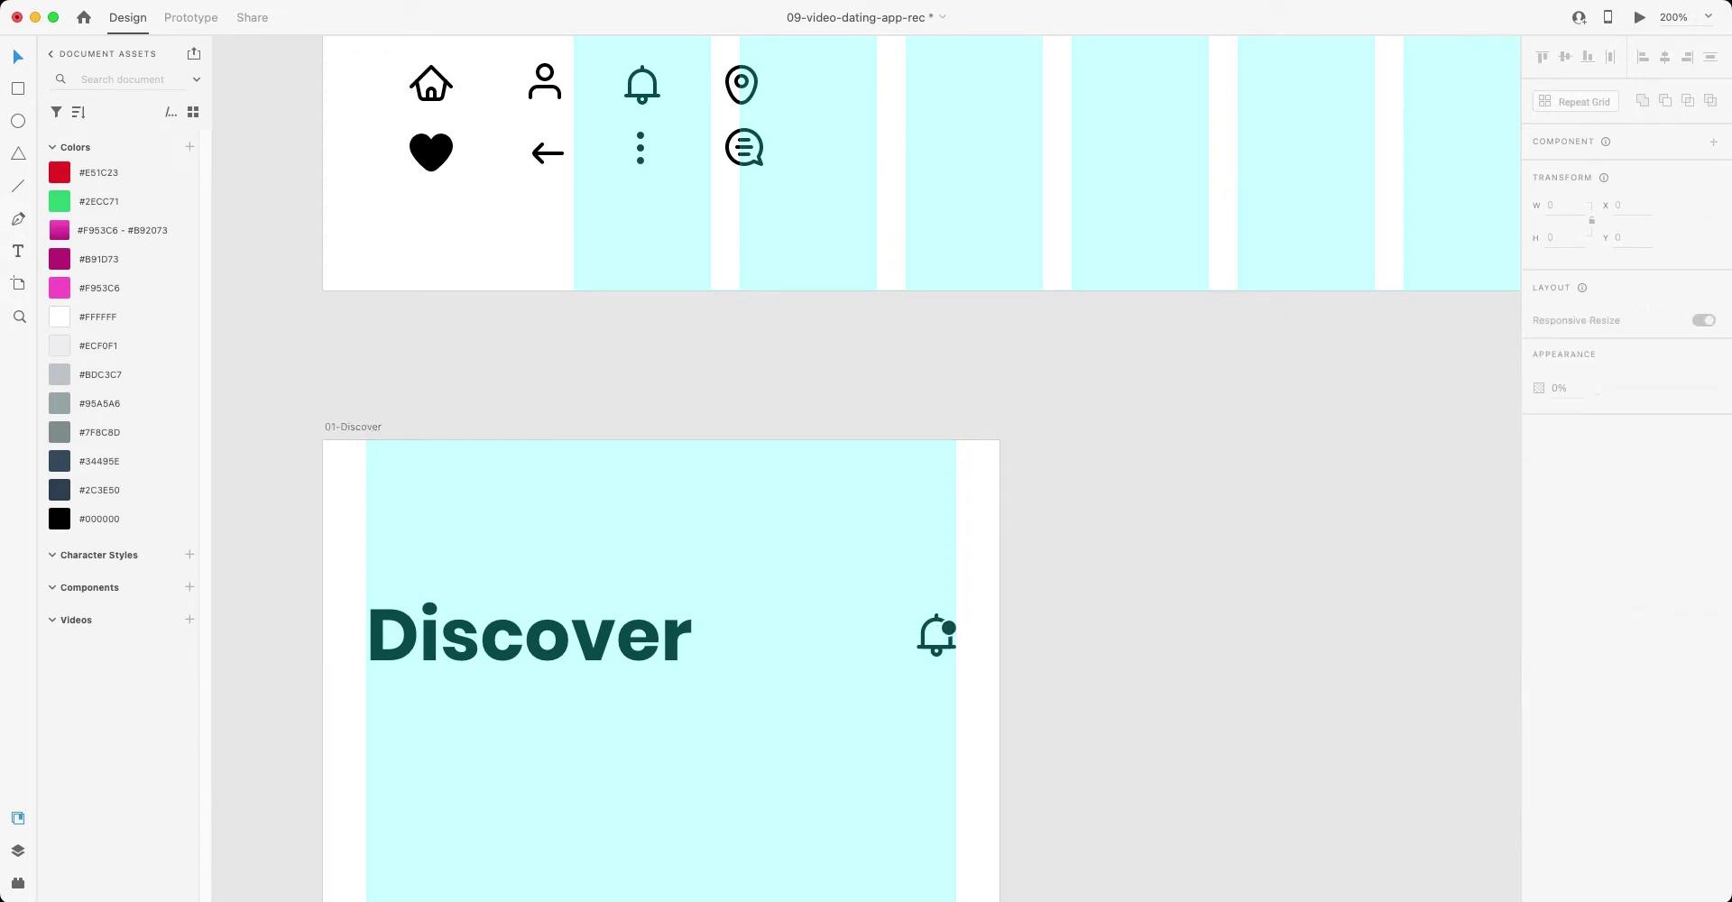
- Draw a card rectangle across the grid column below the heading, 327 wide and 352 high, at X 24, Y 164
scroll(578, 244, "down", 10)
scroll(578, 243, "left", 2)
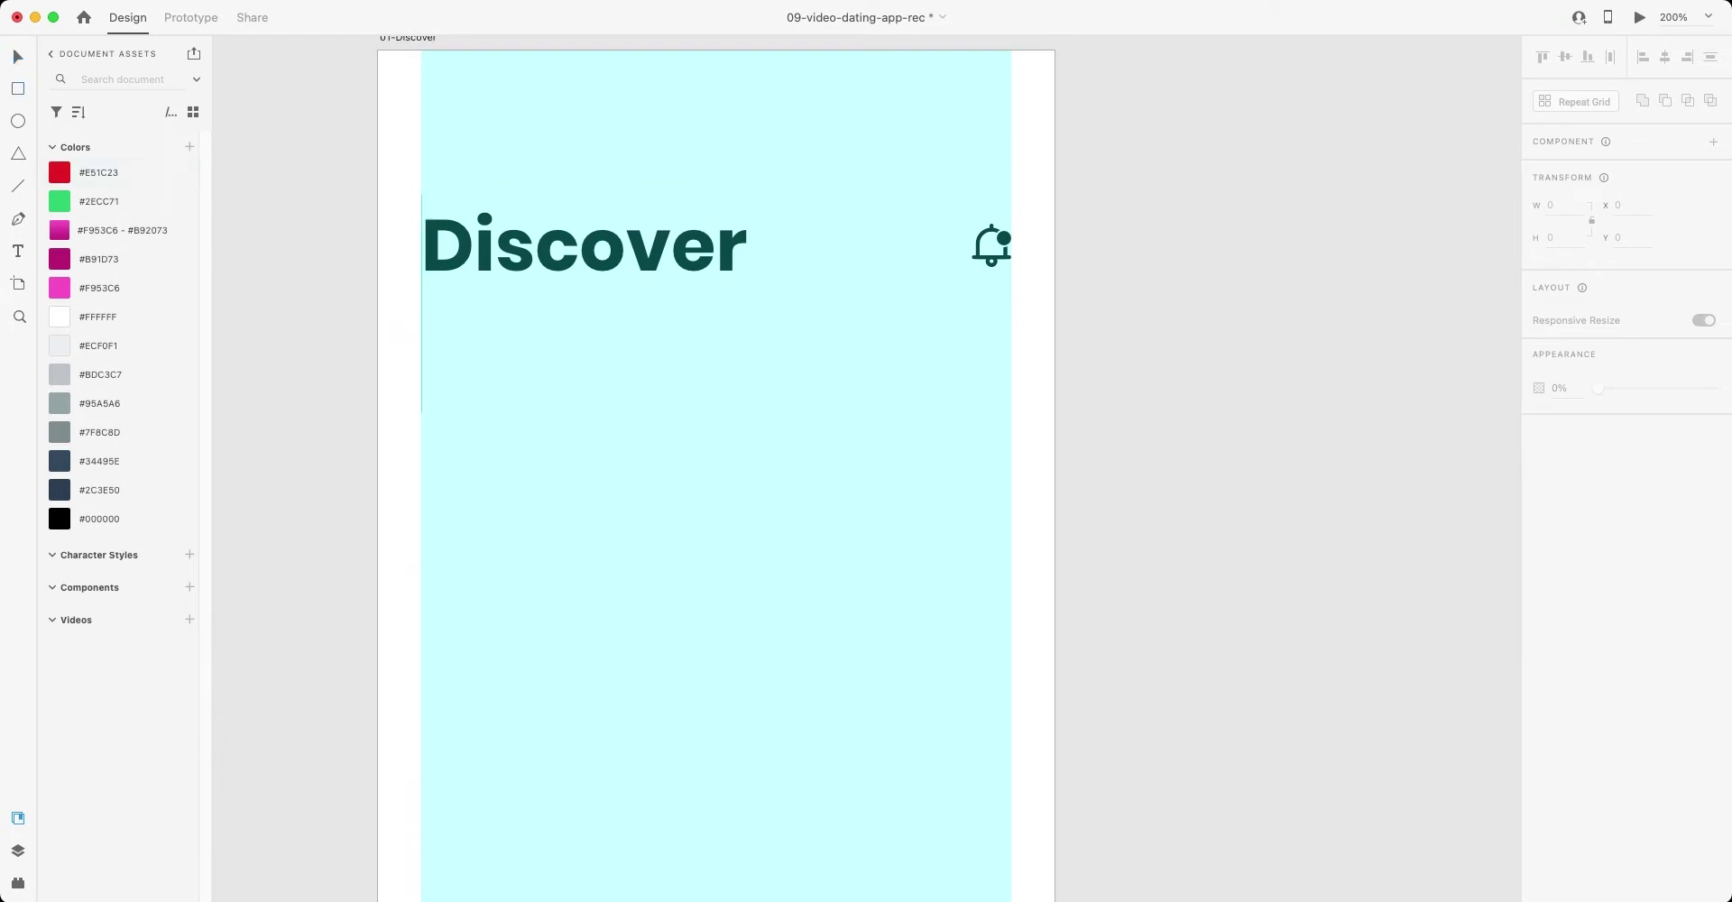
left_click_drag(422, 346, 1010, 752)
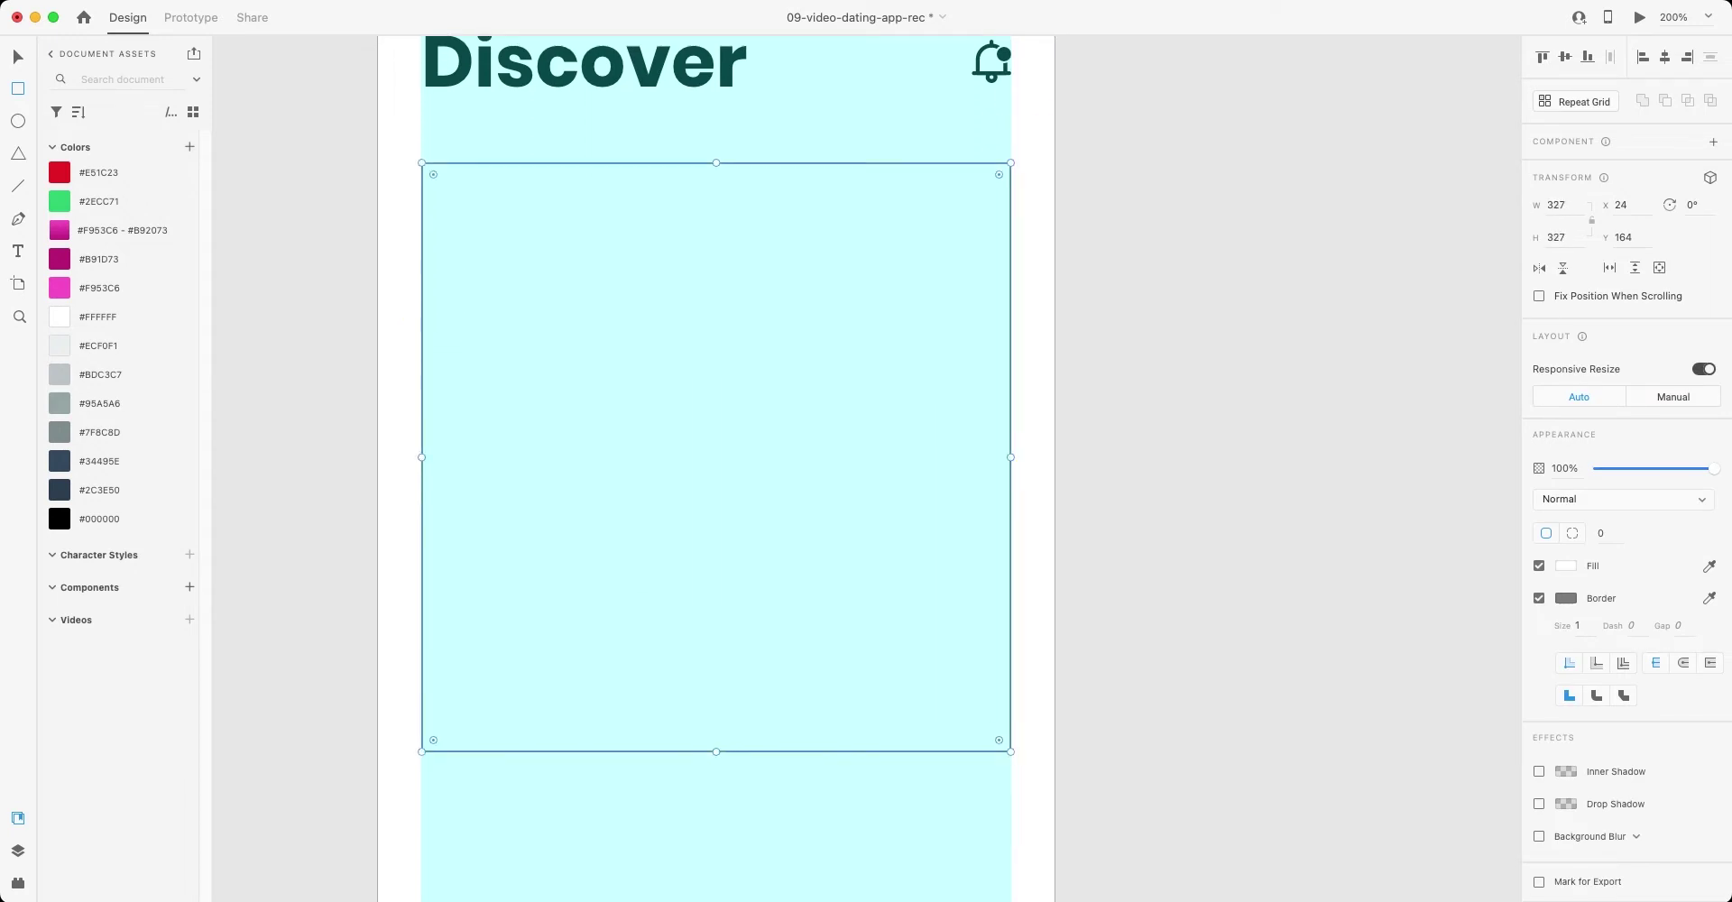
type("355")
key("Return")
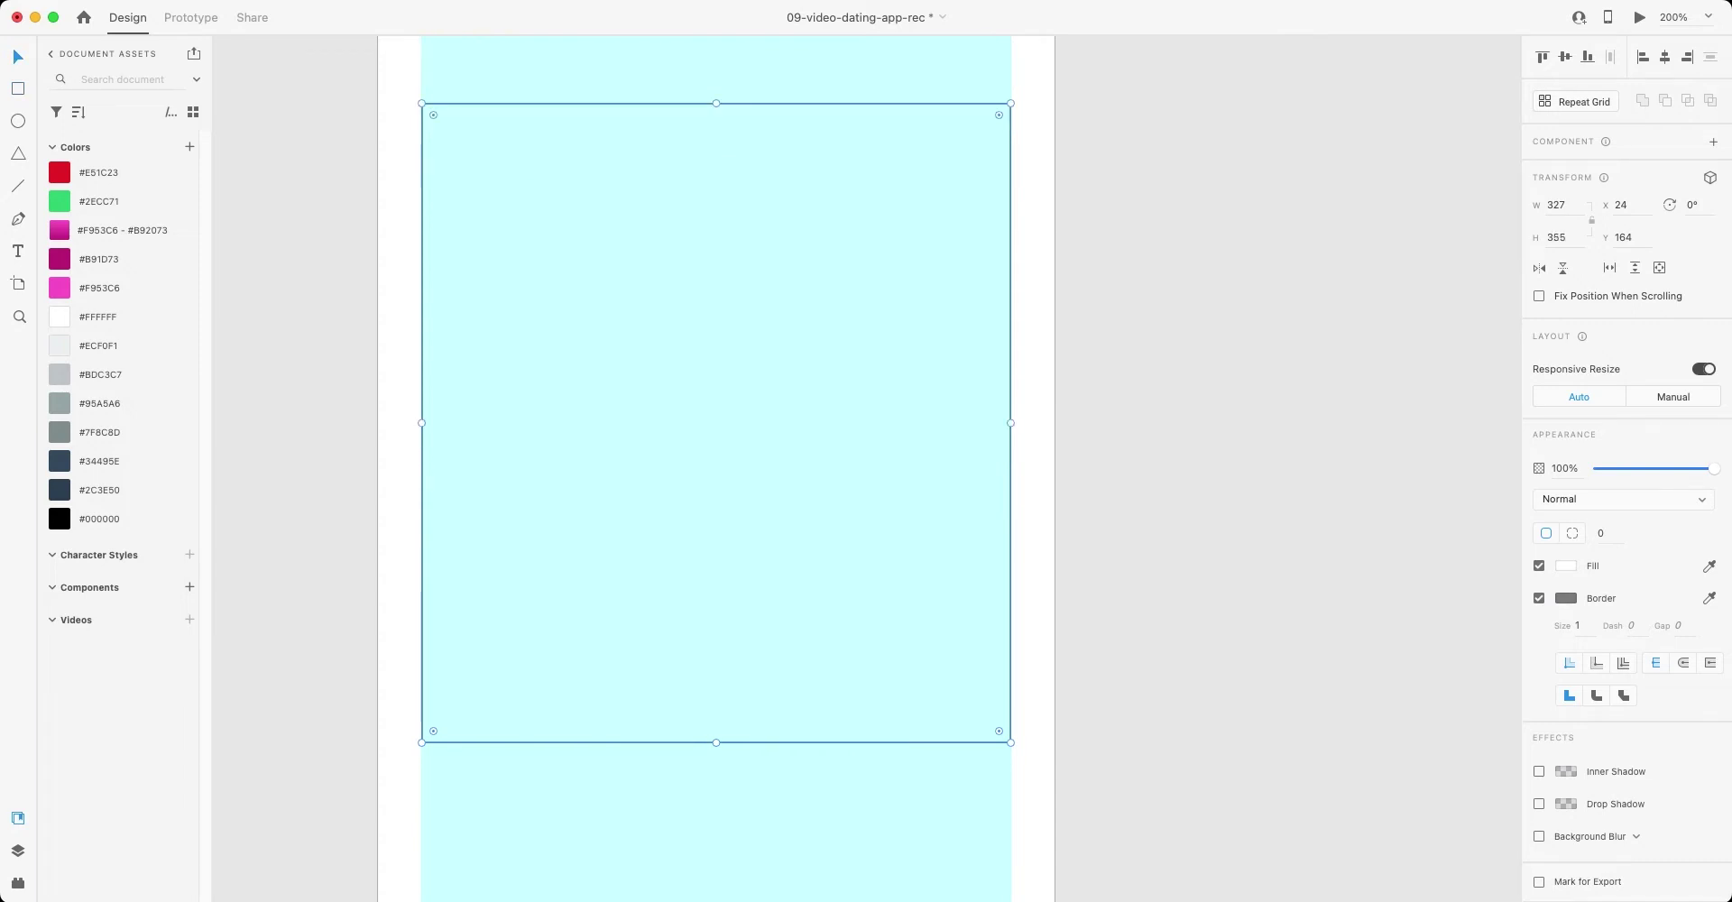
type("352")
key("Return")
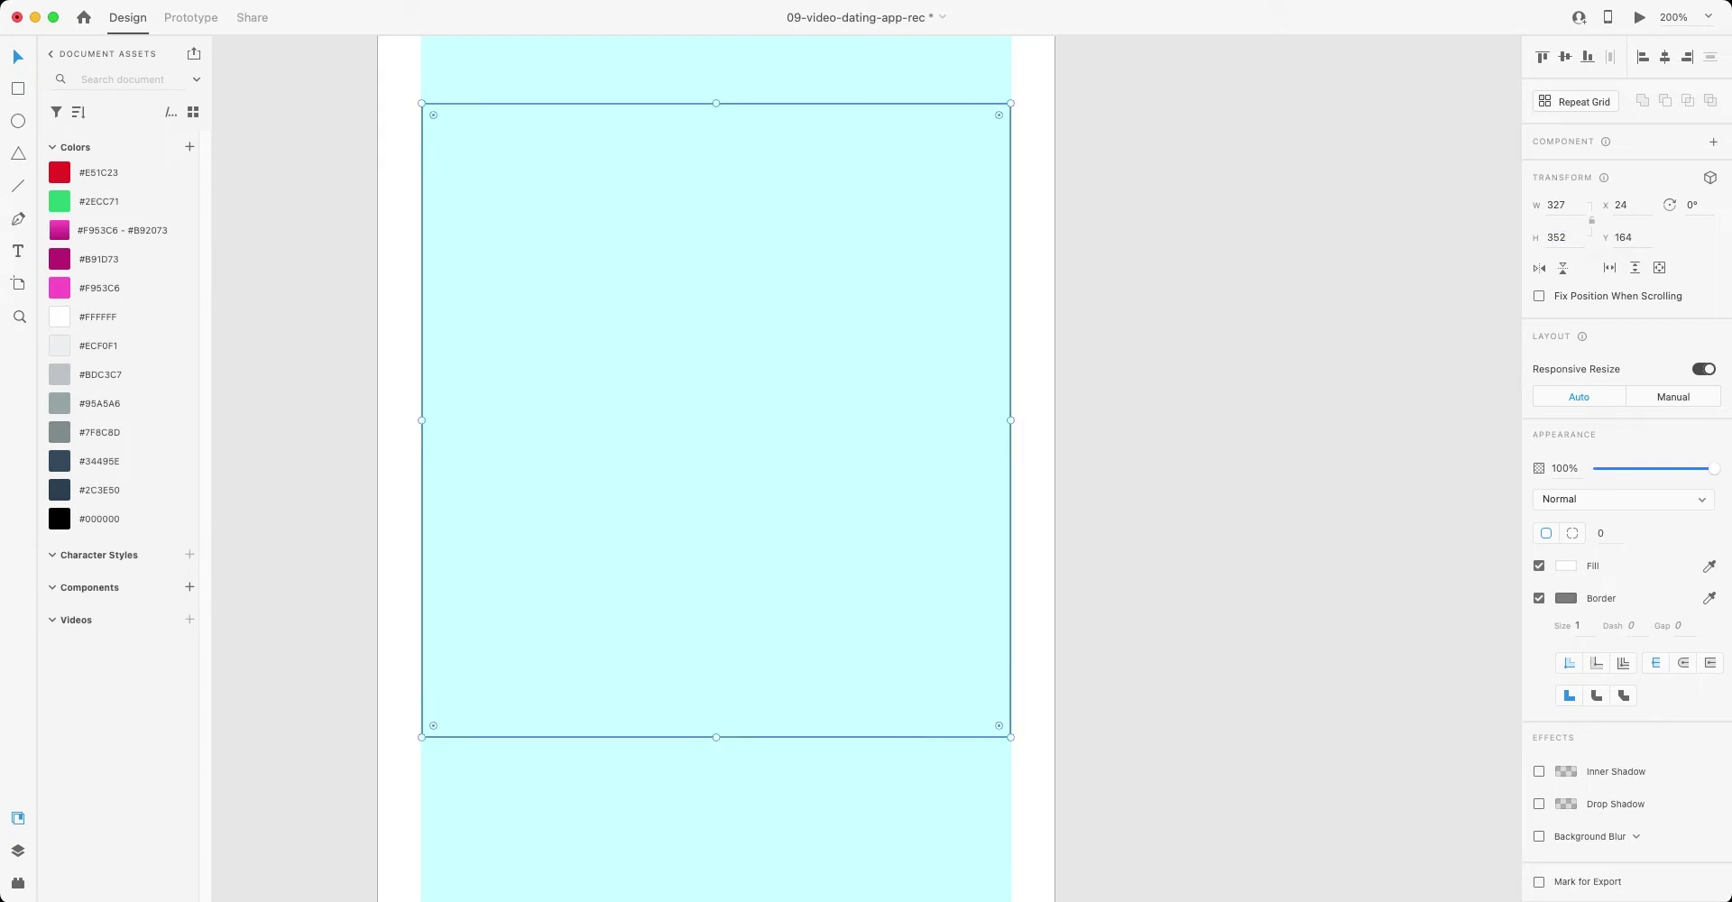
- Round the card's corners to 32 and give it a black fill with no border
left_click(1601, 534)
type("32")
key("Return")
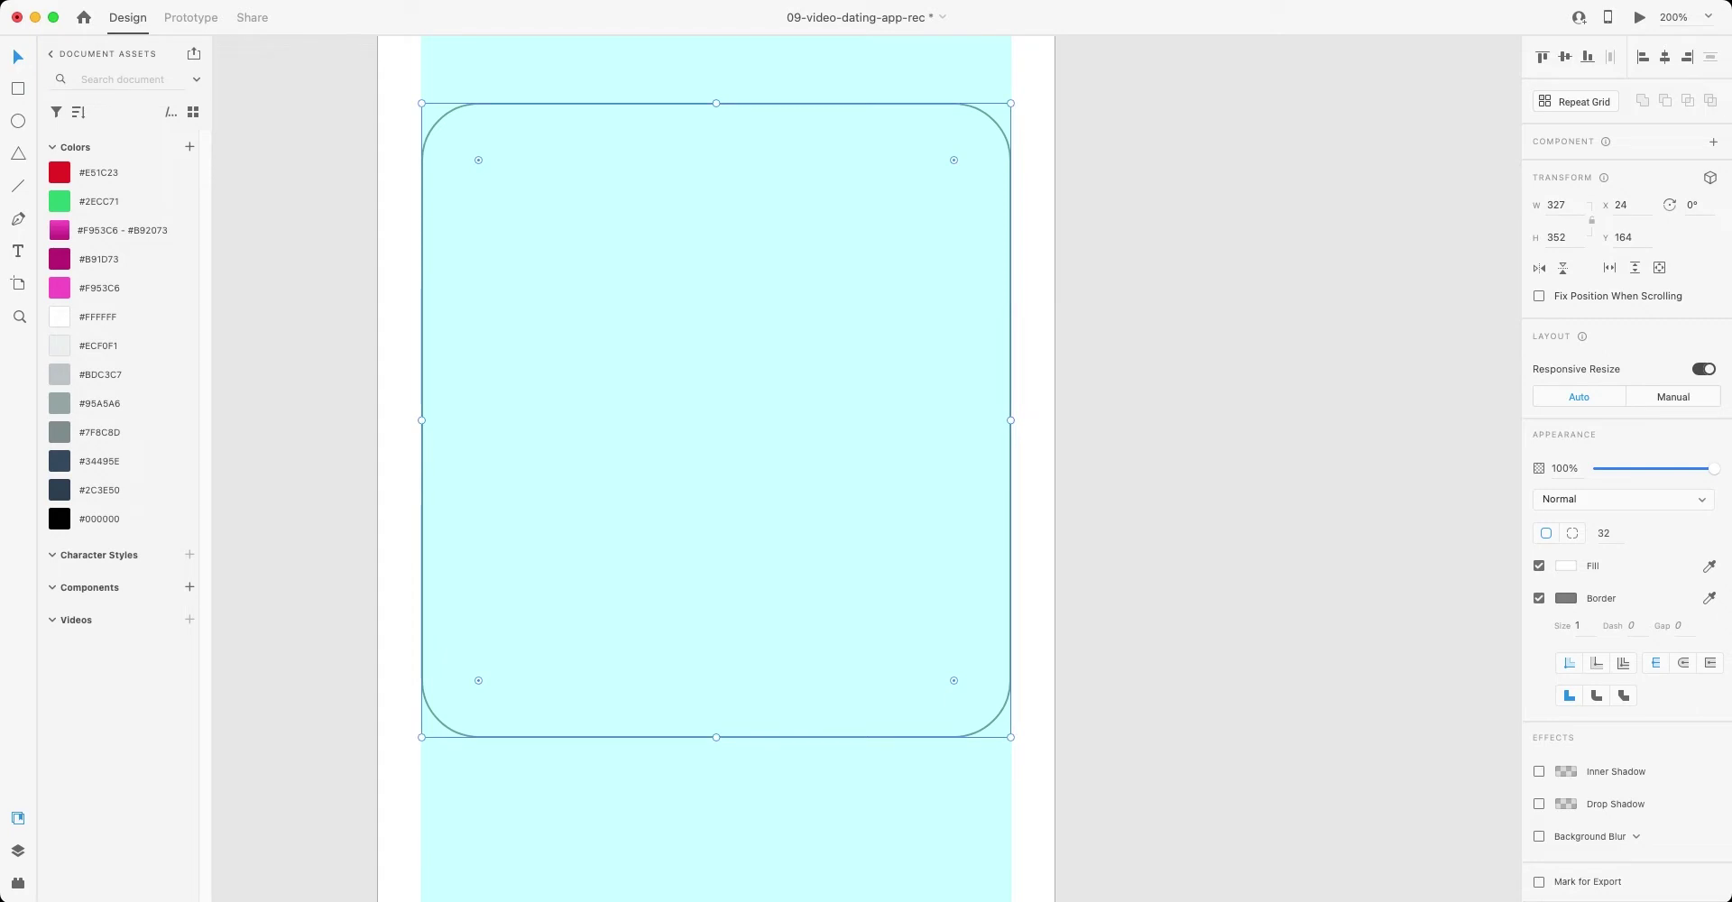
key("super+shift+v")
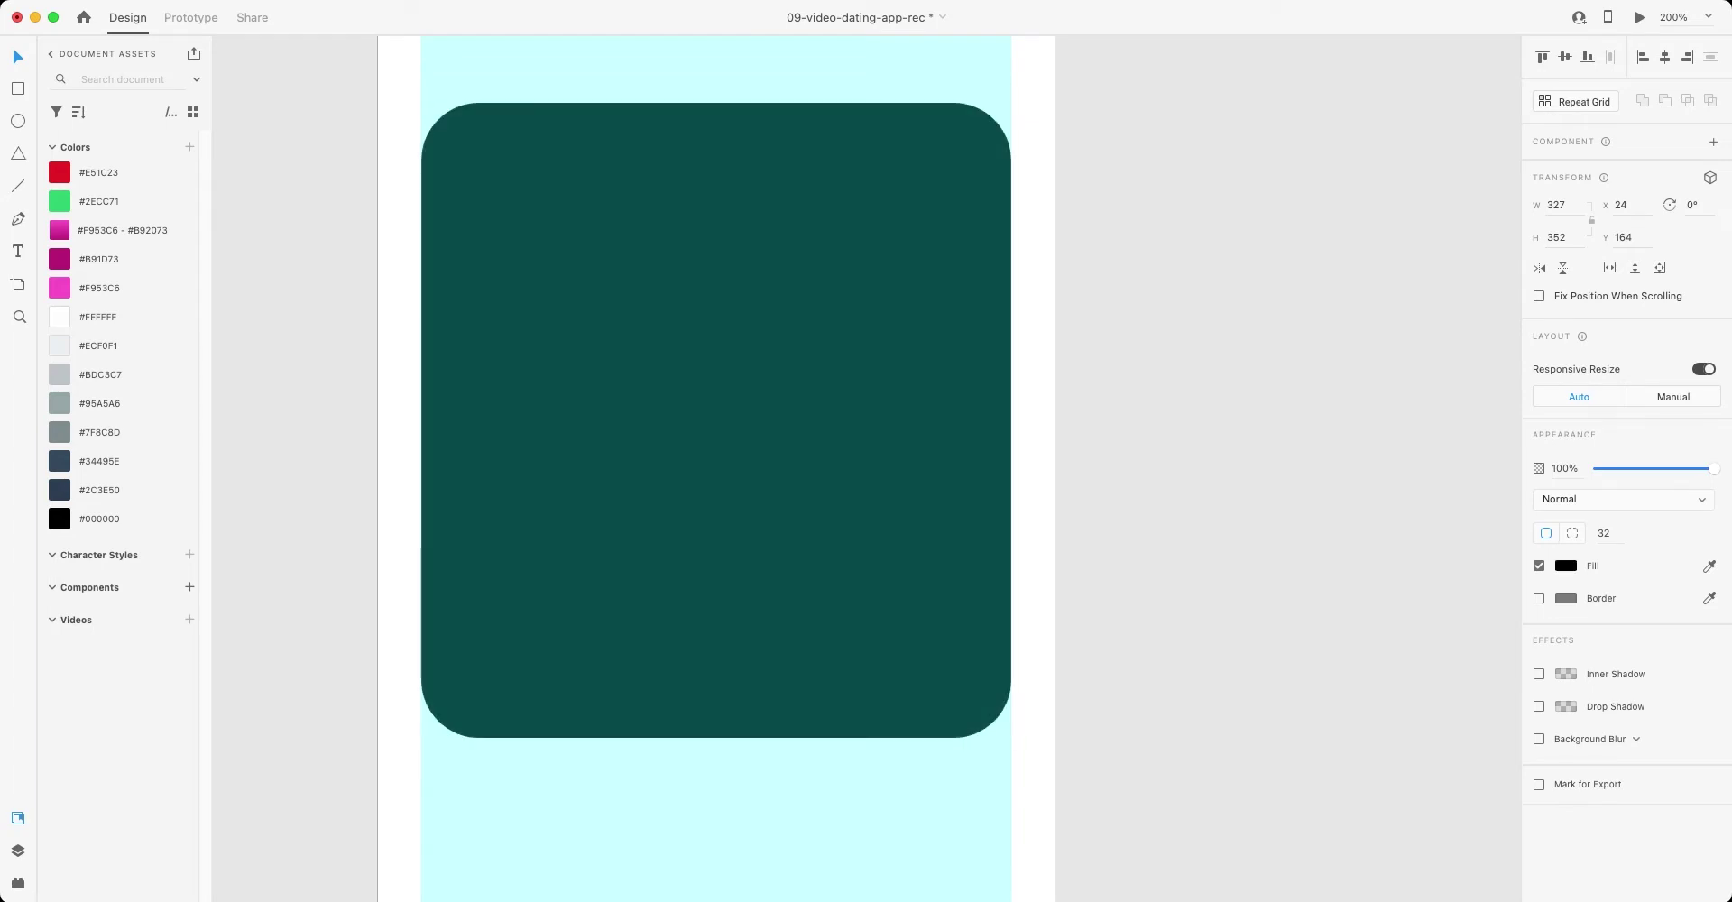
key("Escape")
- Place a translucent 285 × 352 copy of the card behind it at X 45, Y 172
scroll(715, 451, "down", 2)
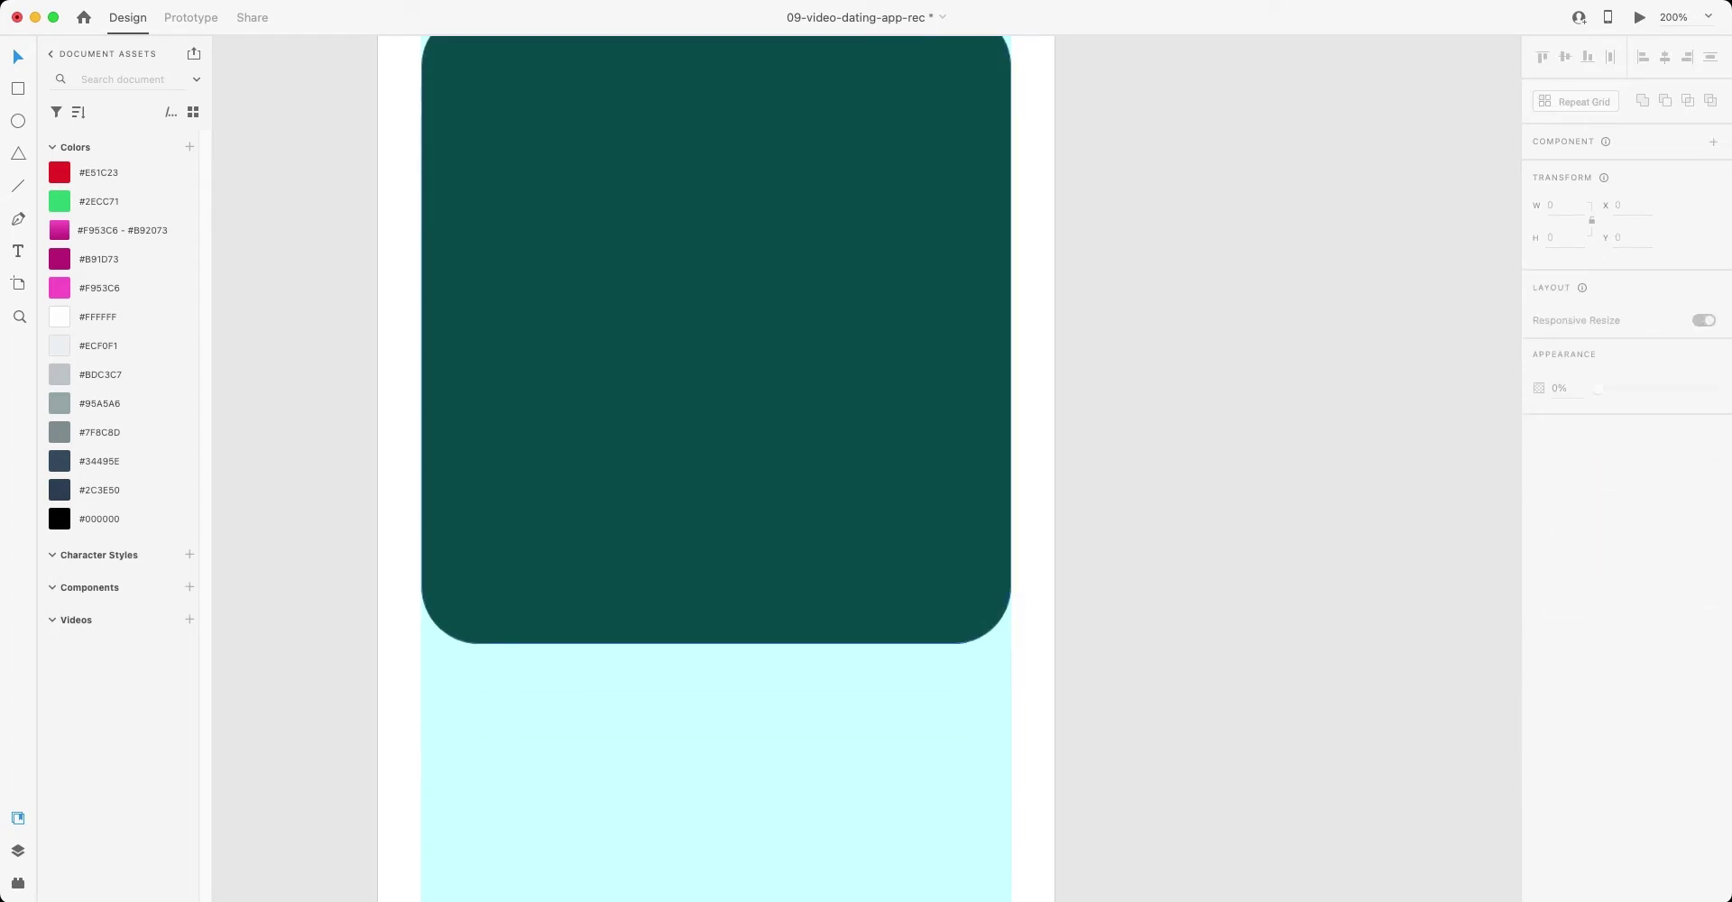
left_click_drag(715, 361, 715, 388)
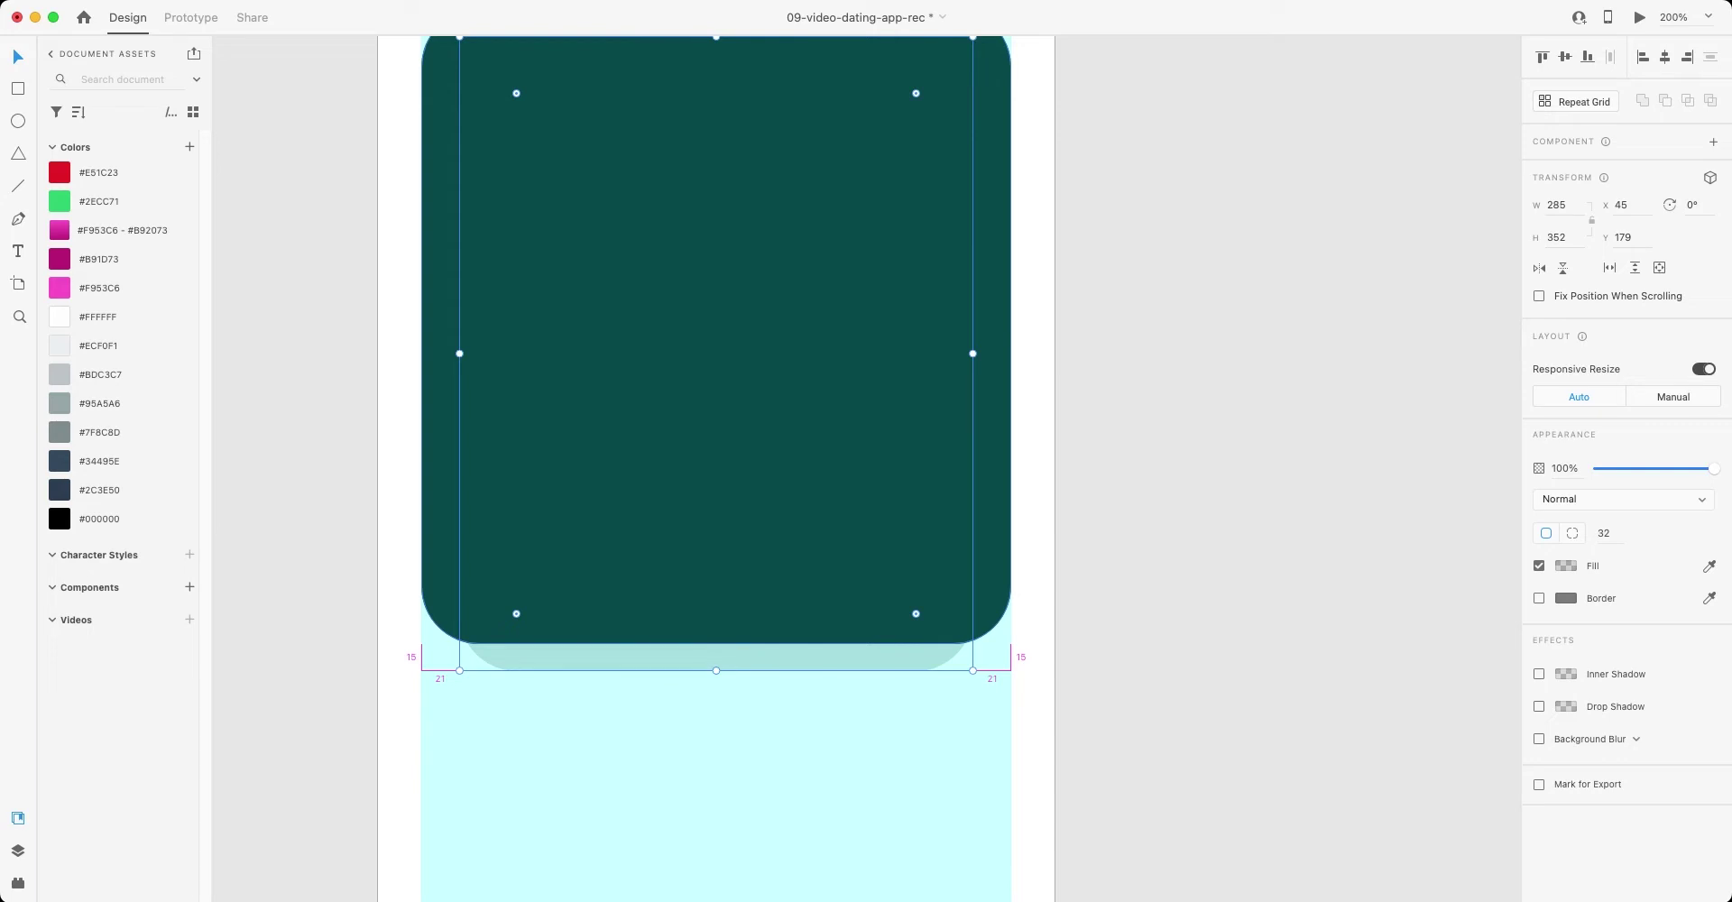
key("Down")
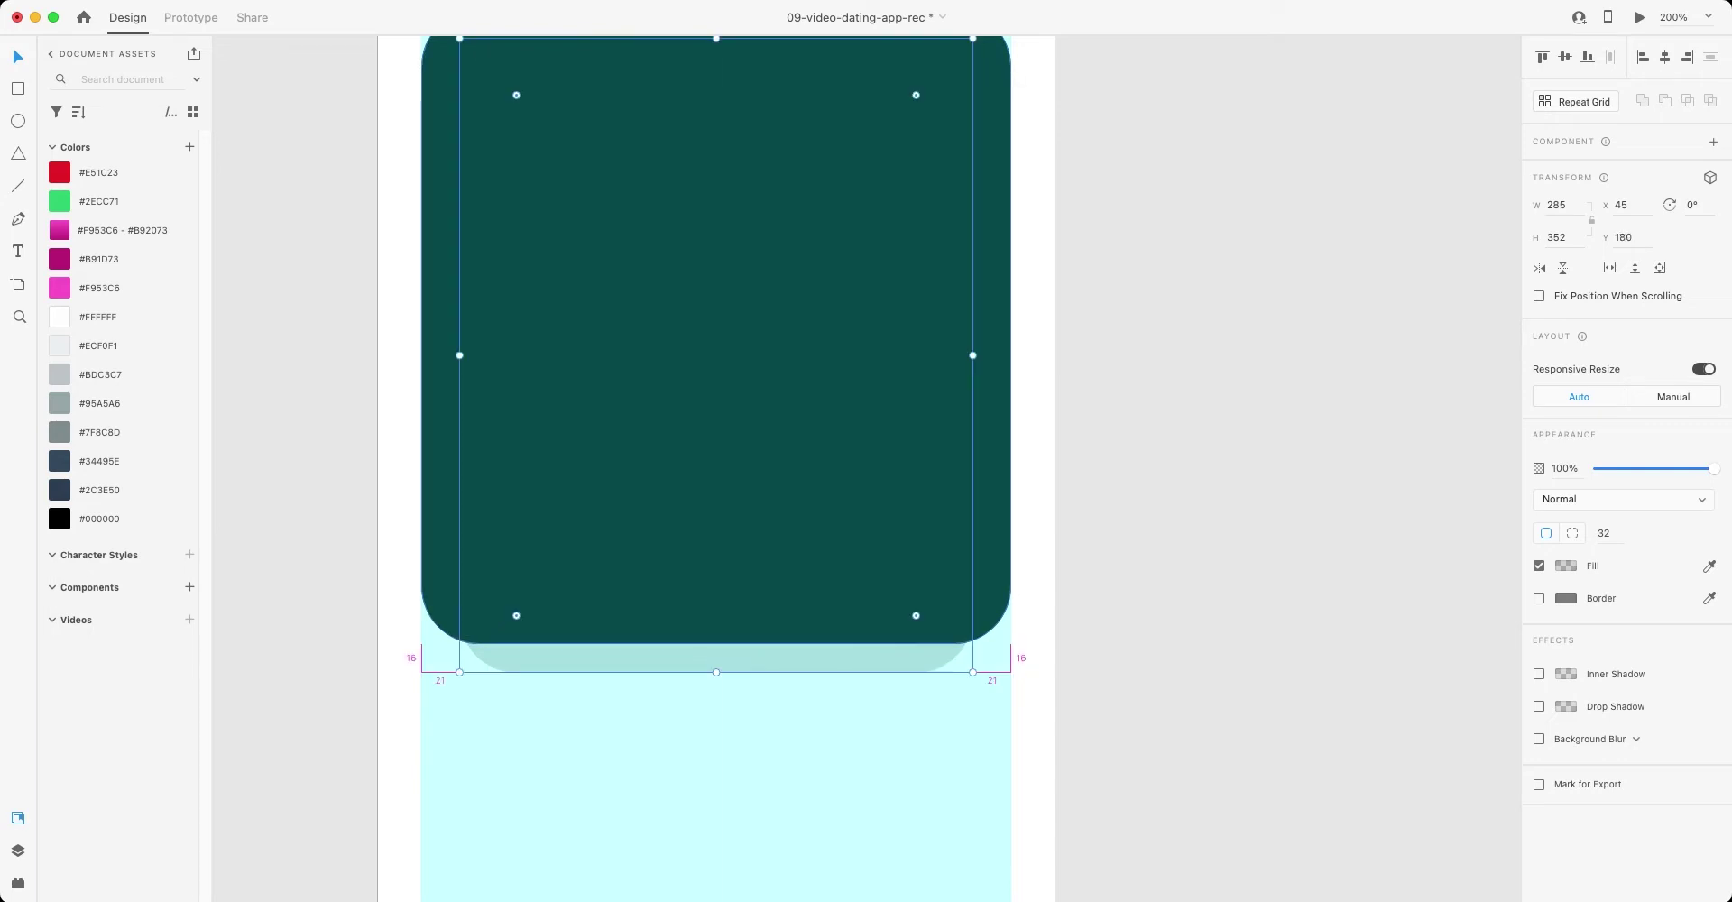
key("Up")
key("Up")
key("Up")
key("Up")
key("Up")
key("Up")
key("Up")
key("Up")
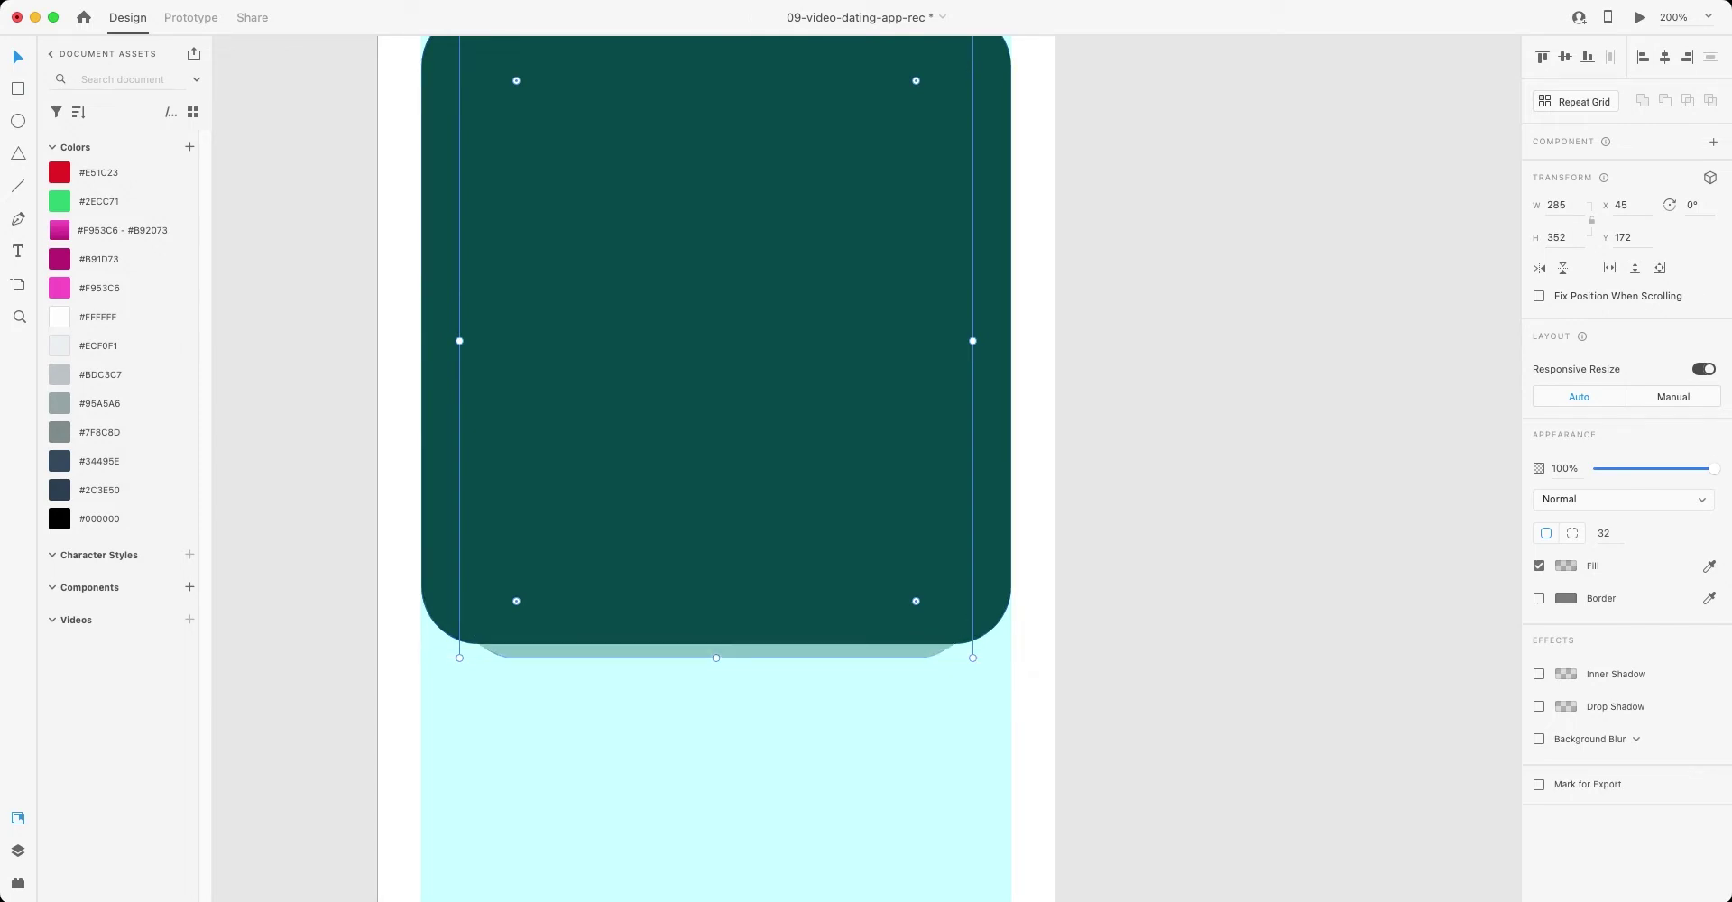
- Offset a second translucent card copy down to Y 182 and narrow it symmetrically to 245 wide
key("shift+Down")
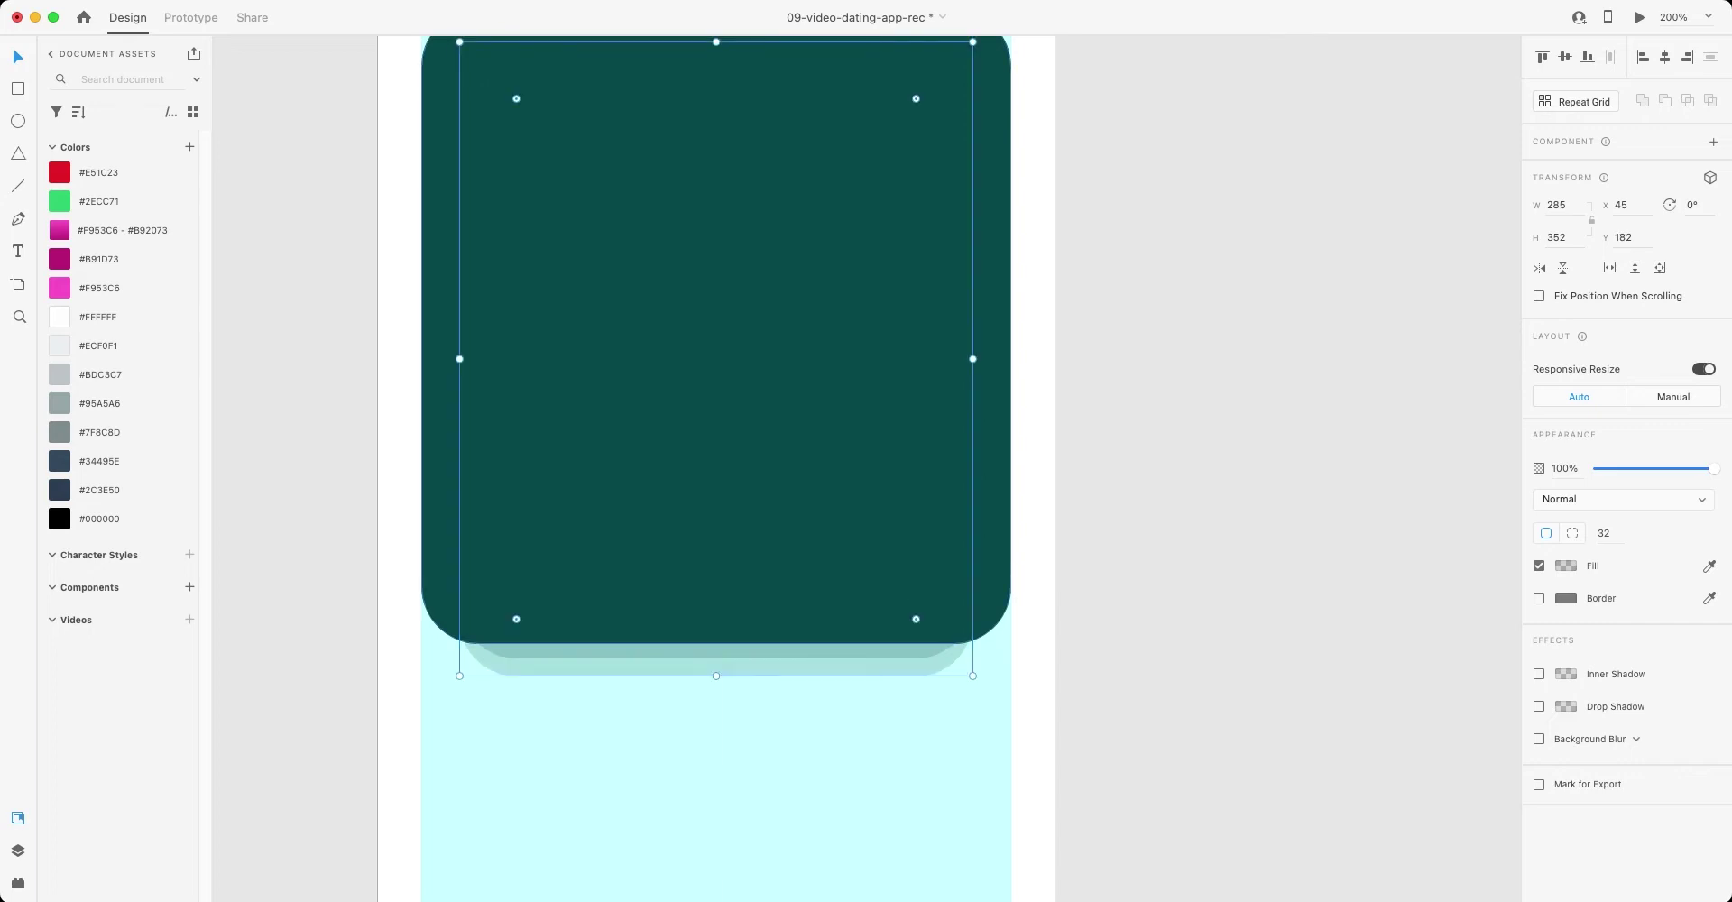
left_click_drag(975, 356, 944, 357)
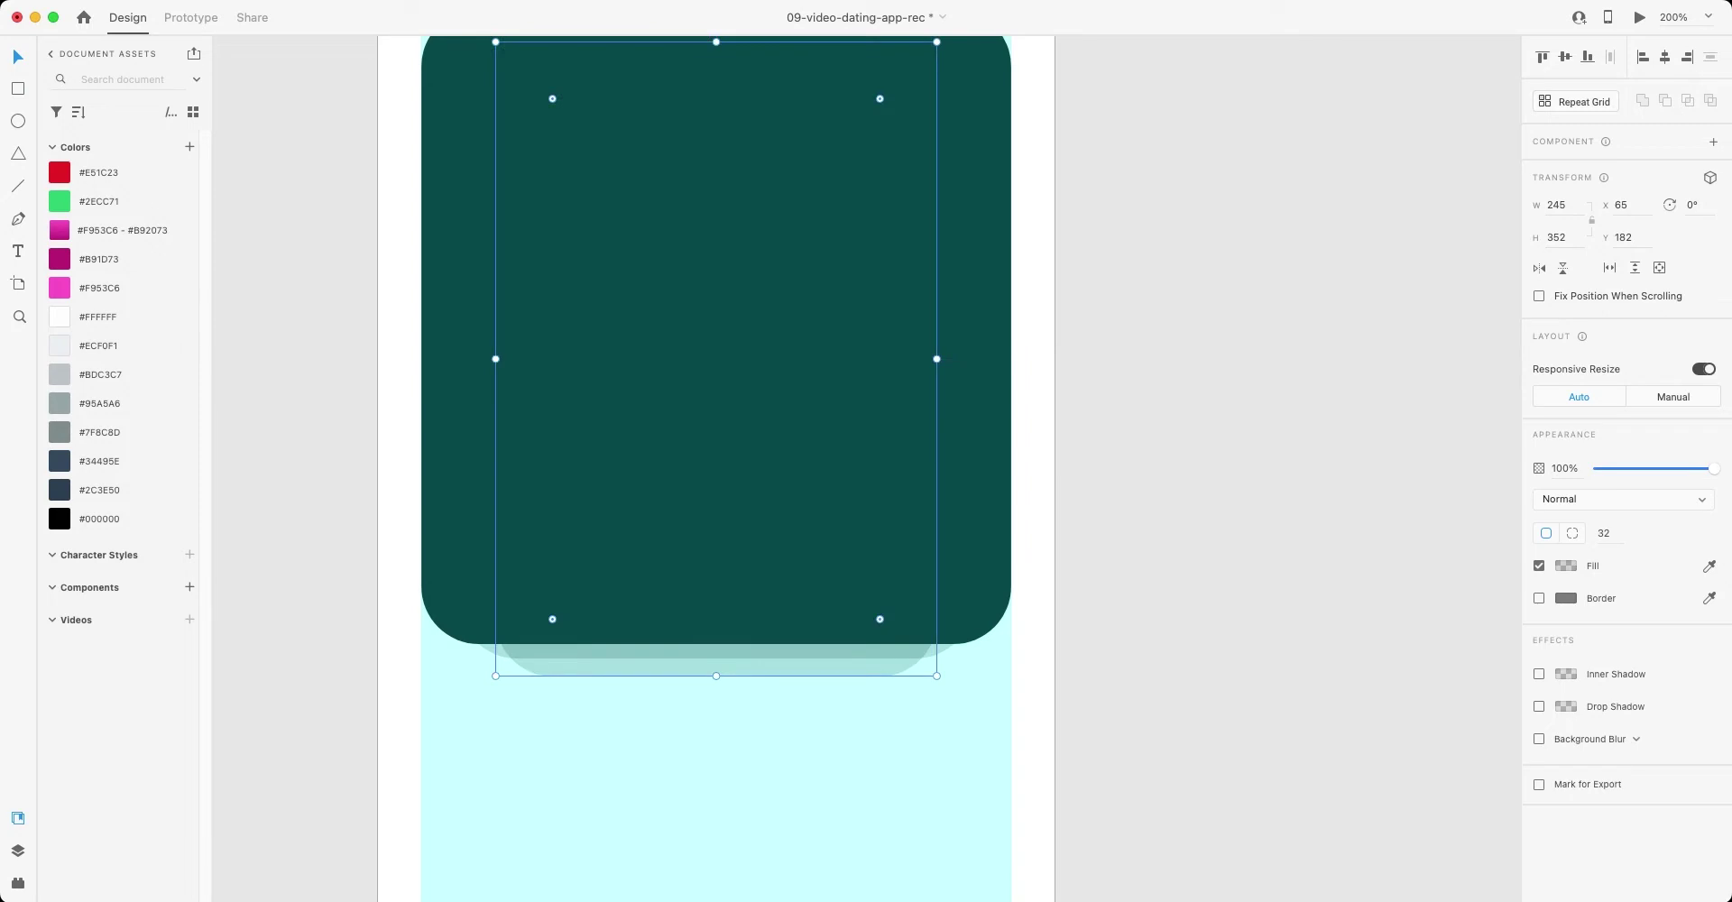
- Nudge the rearmost translucent card copy up to Y 180, then save the document and hide the layout grid
key("alt")
key("alt")
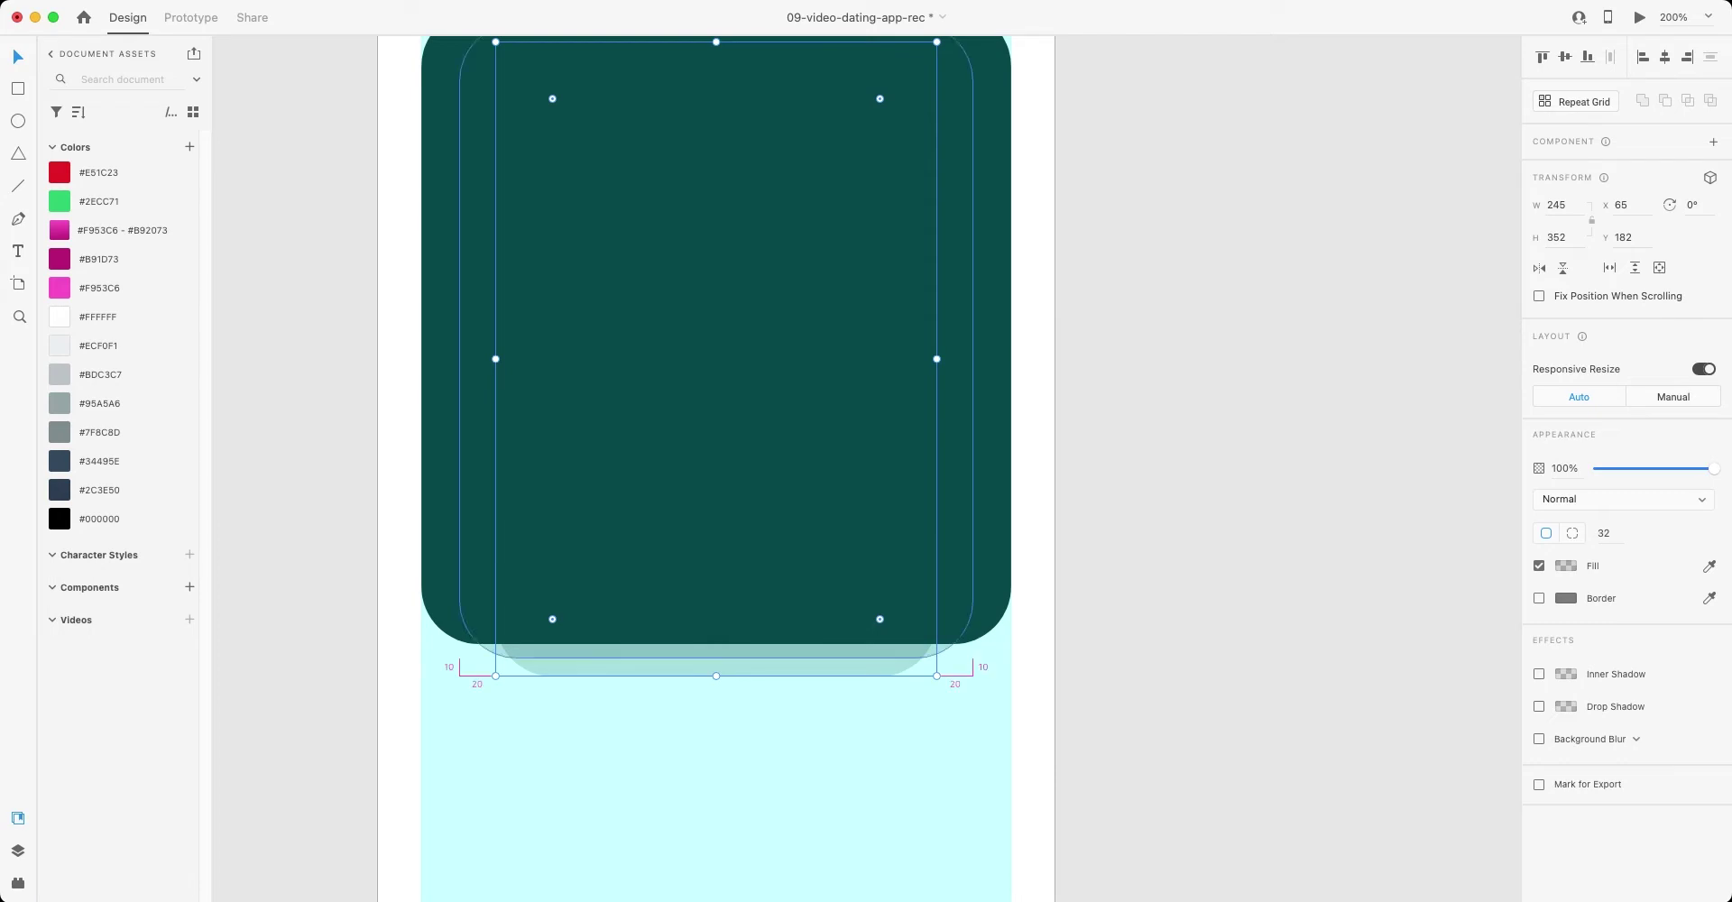
key("Up")
key("Up")
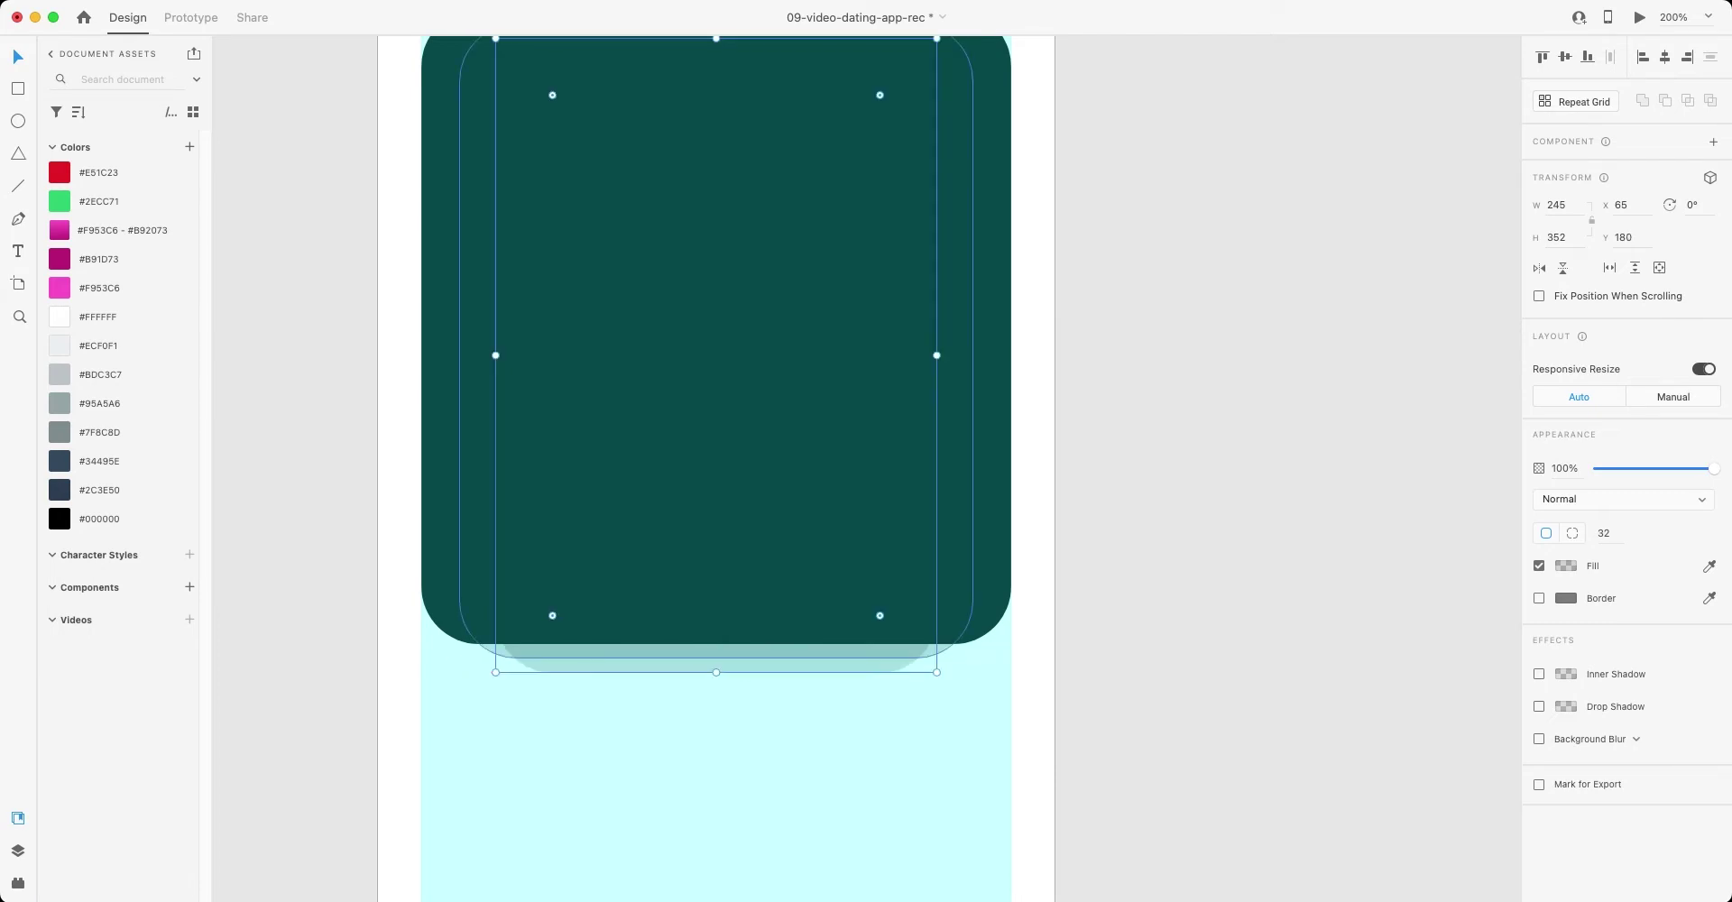
key("Escape")
key("super+s")
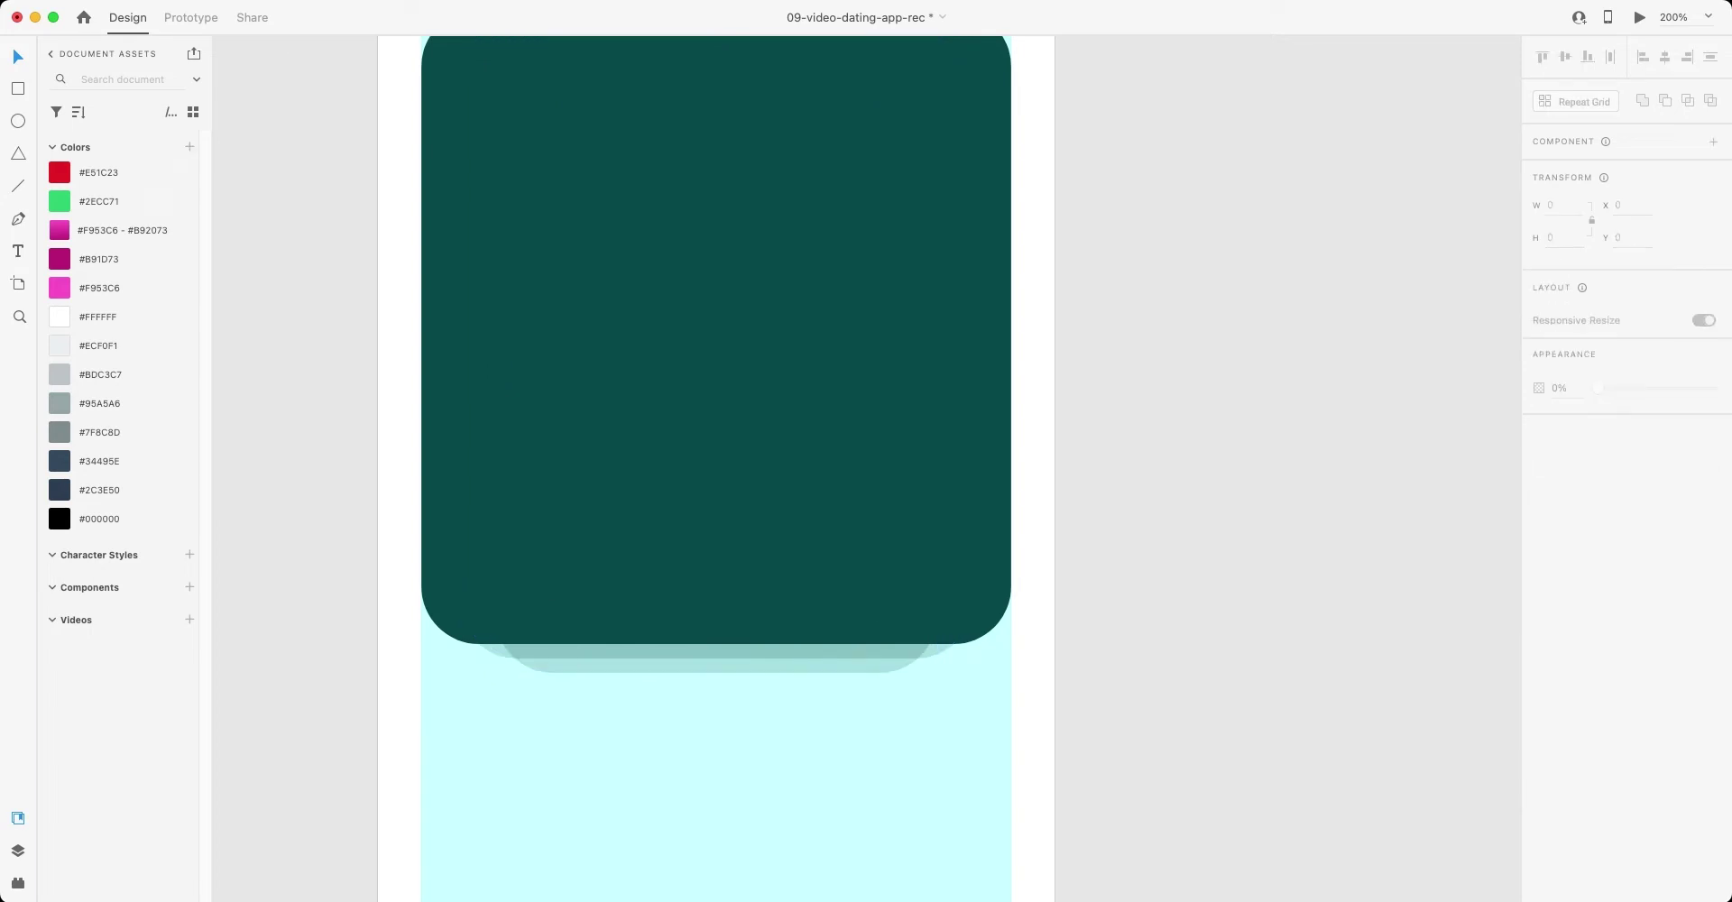
key("super+a")
key("Escape")
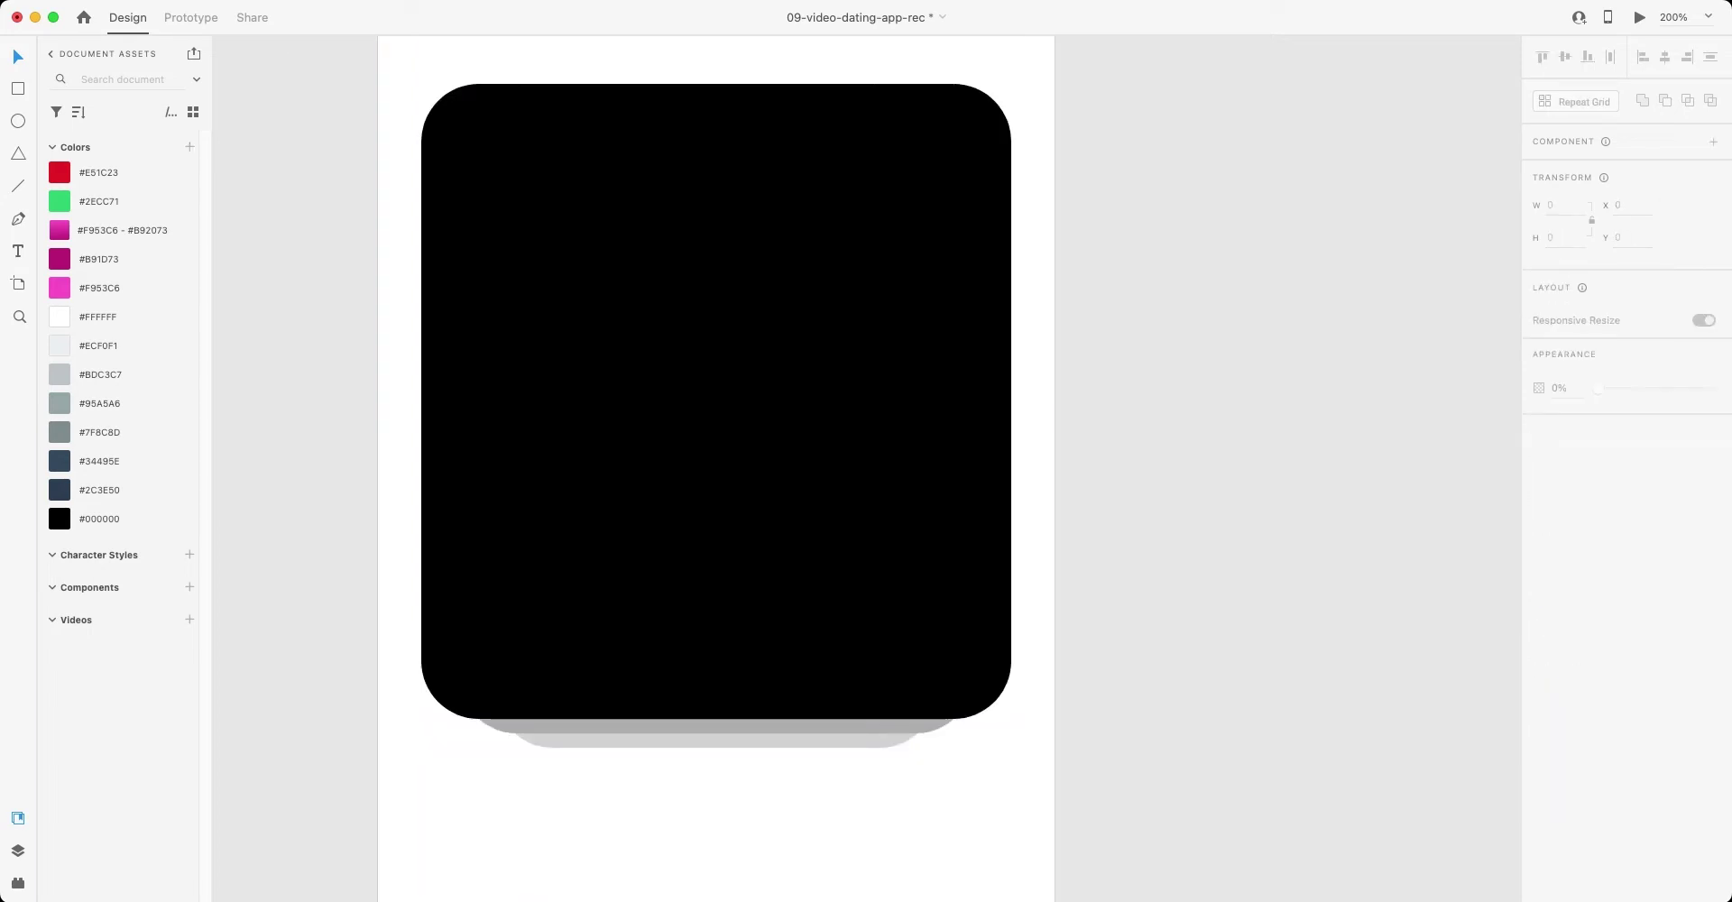
- Draw a circle about 82 in diameter, centred horizontally in the empty area below the stacked cards
key("super+minus")
scroll(755, 469, "right", 3)
scroll(755, 469, "down", 1)
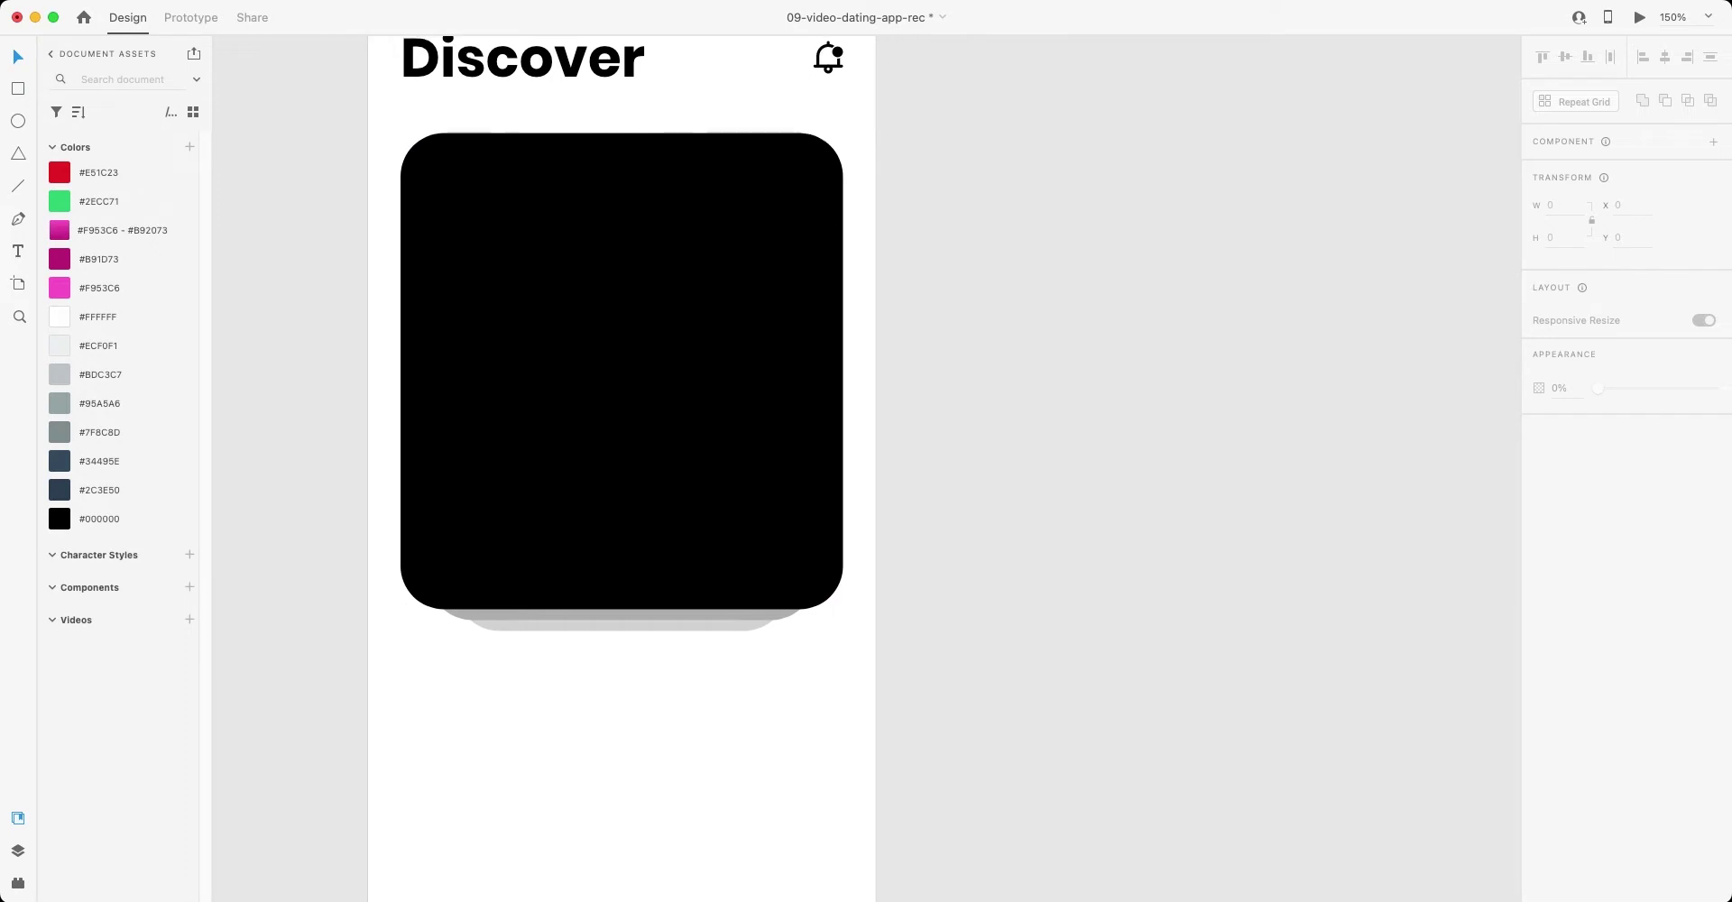
scroll(668, 469, "down", 3)
scroll(668, 469, "left", 2)
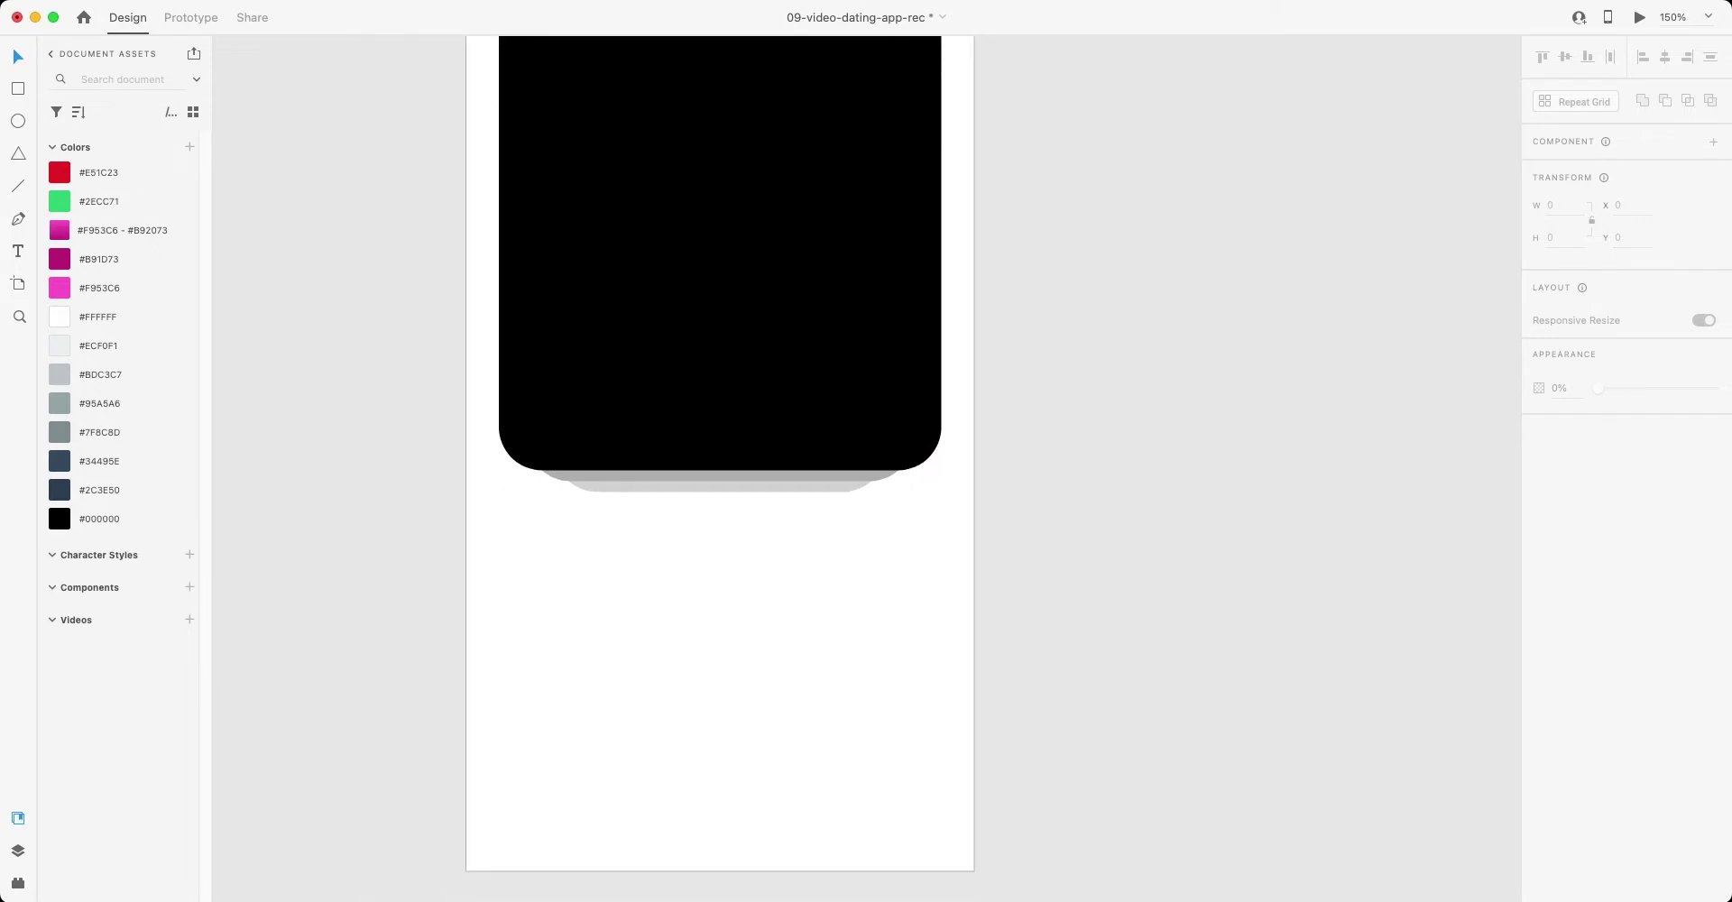
left_click(719, 677)
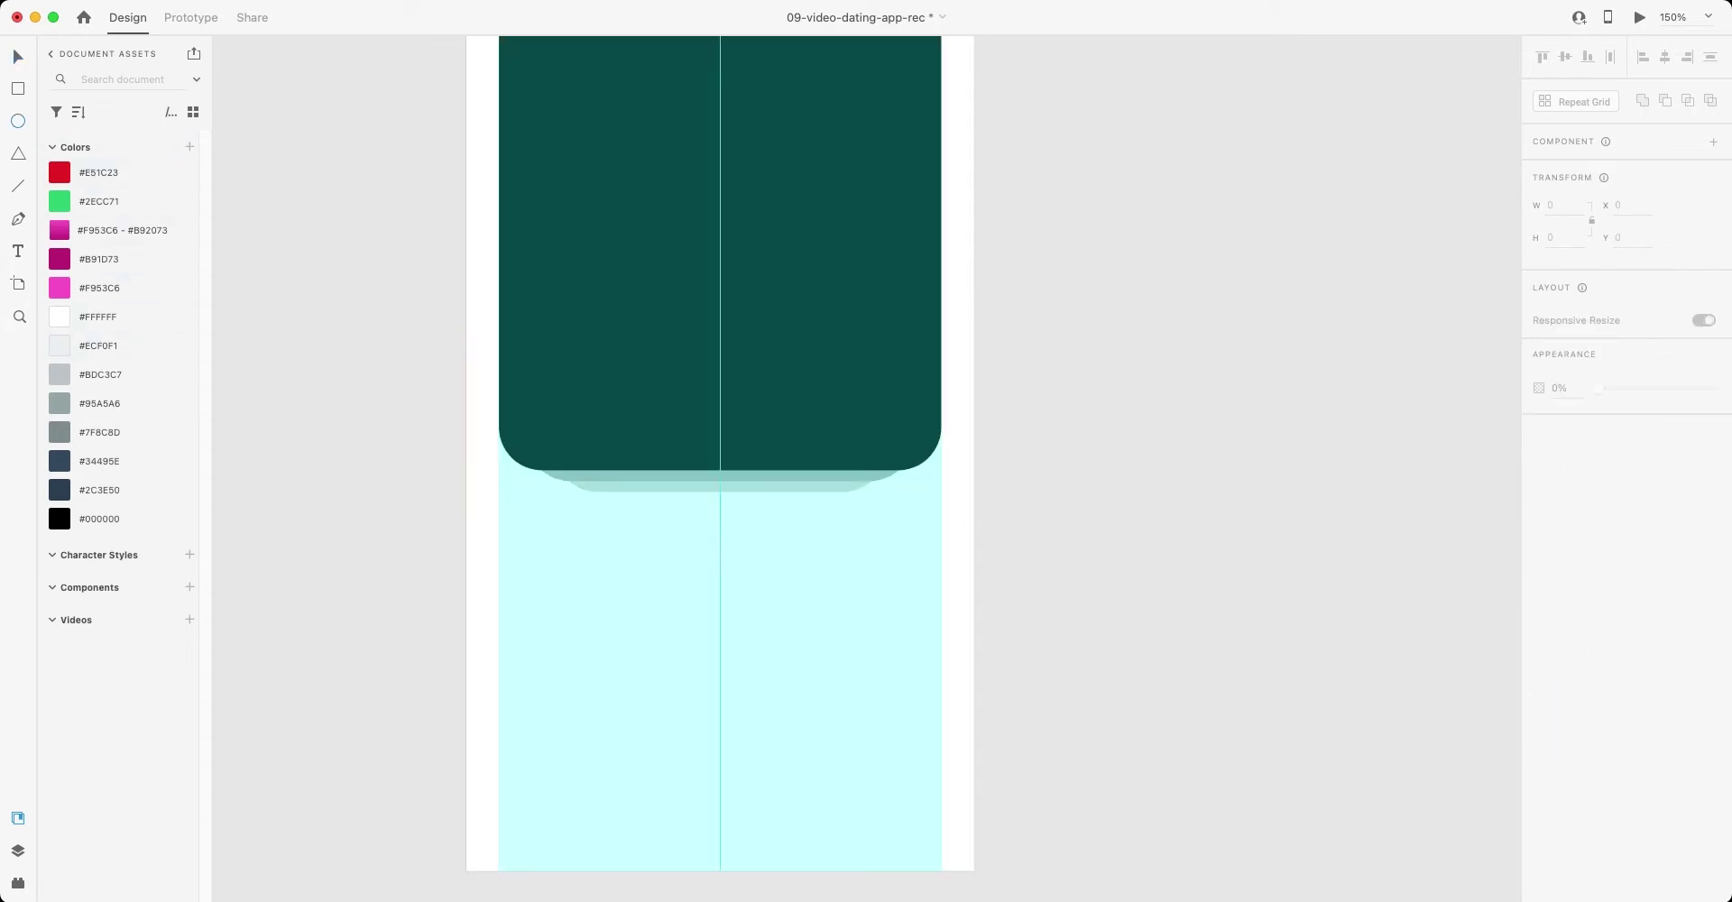
left_click_drag(720, 607, 776, 662)
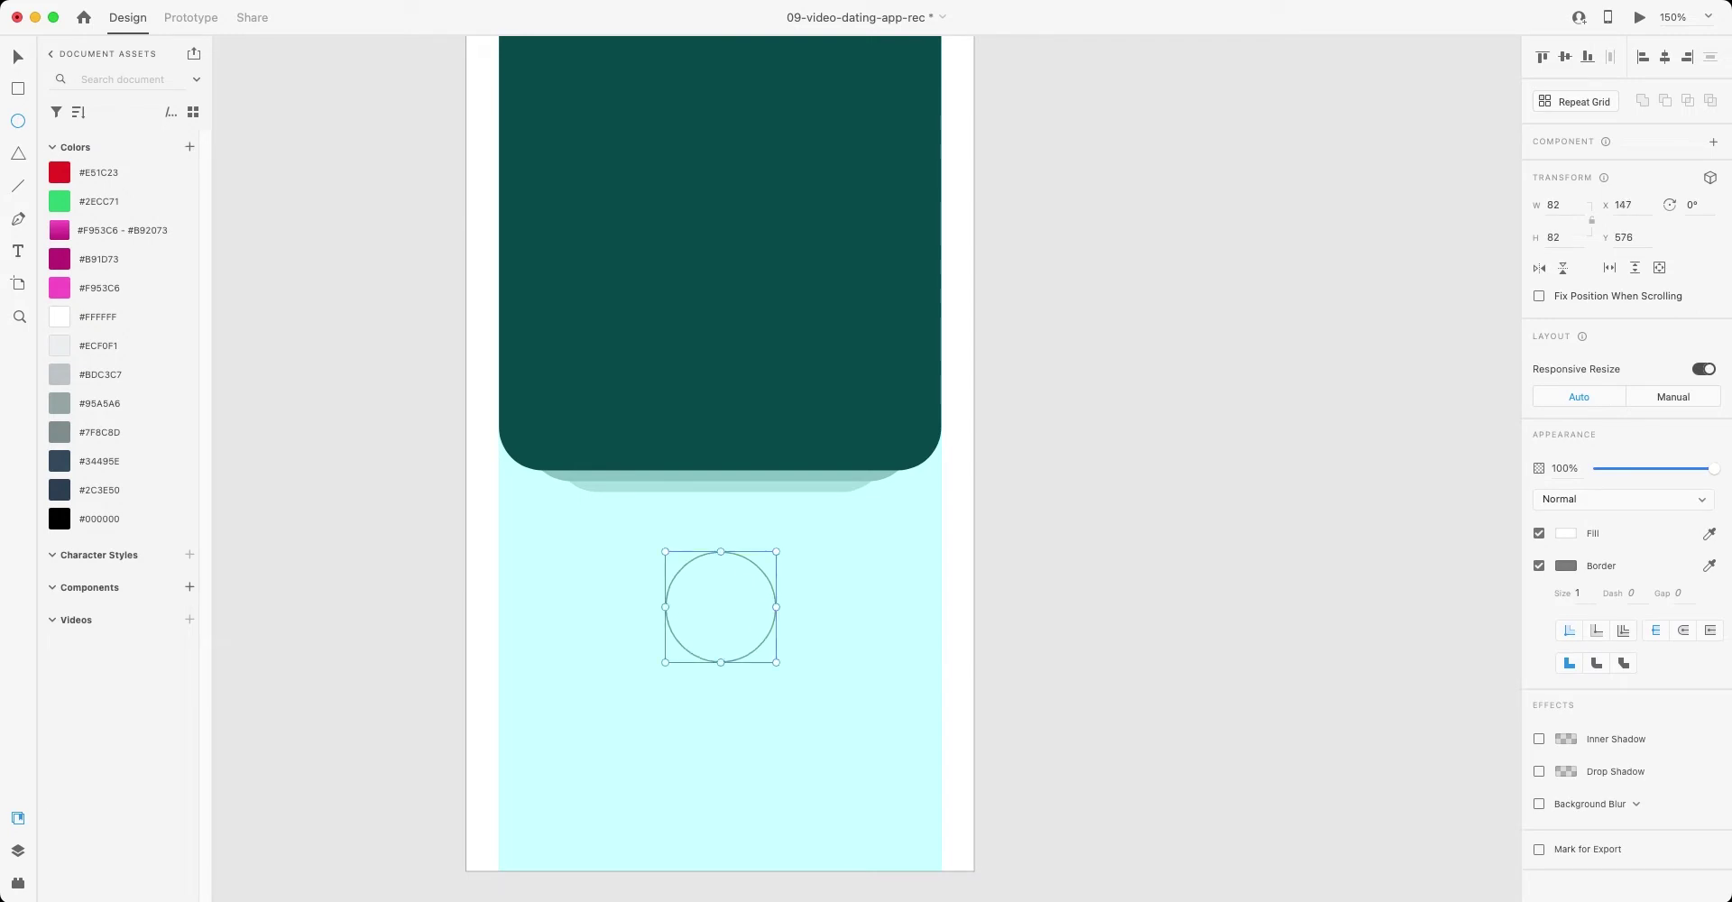
- Move the circle down to Y 598 and resize it proportionally to 96 × 96
left_click_drag(720, 607, 720, 636)
left_click(1559, 204)
type("80")
key("Return")
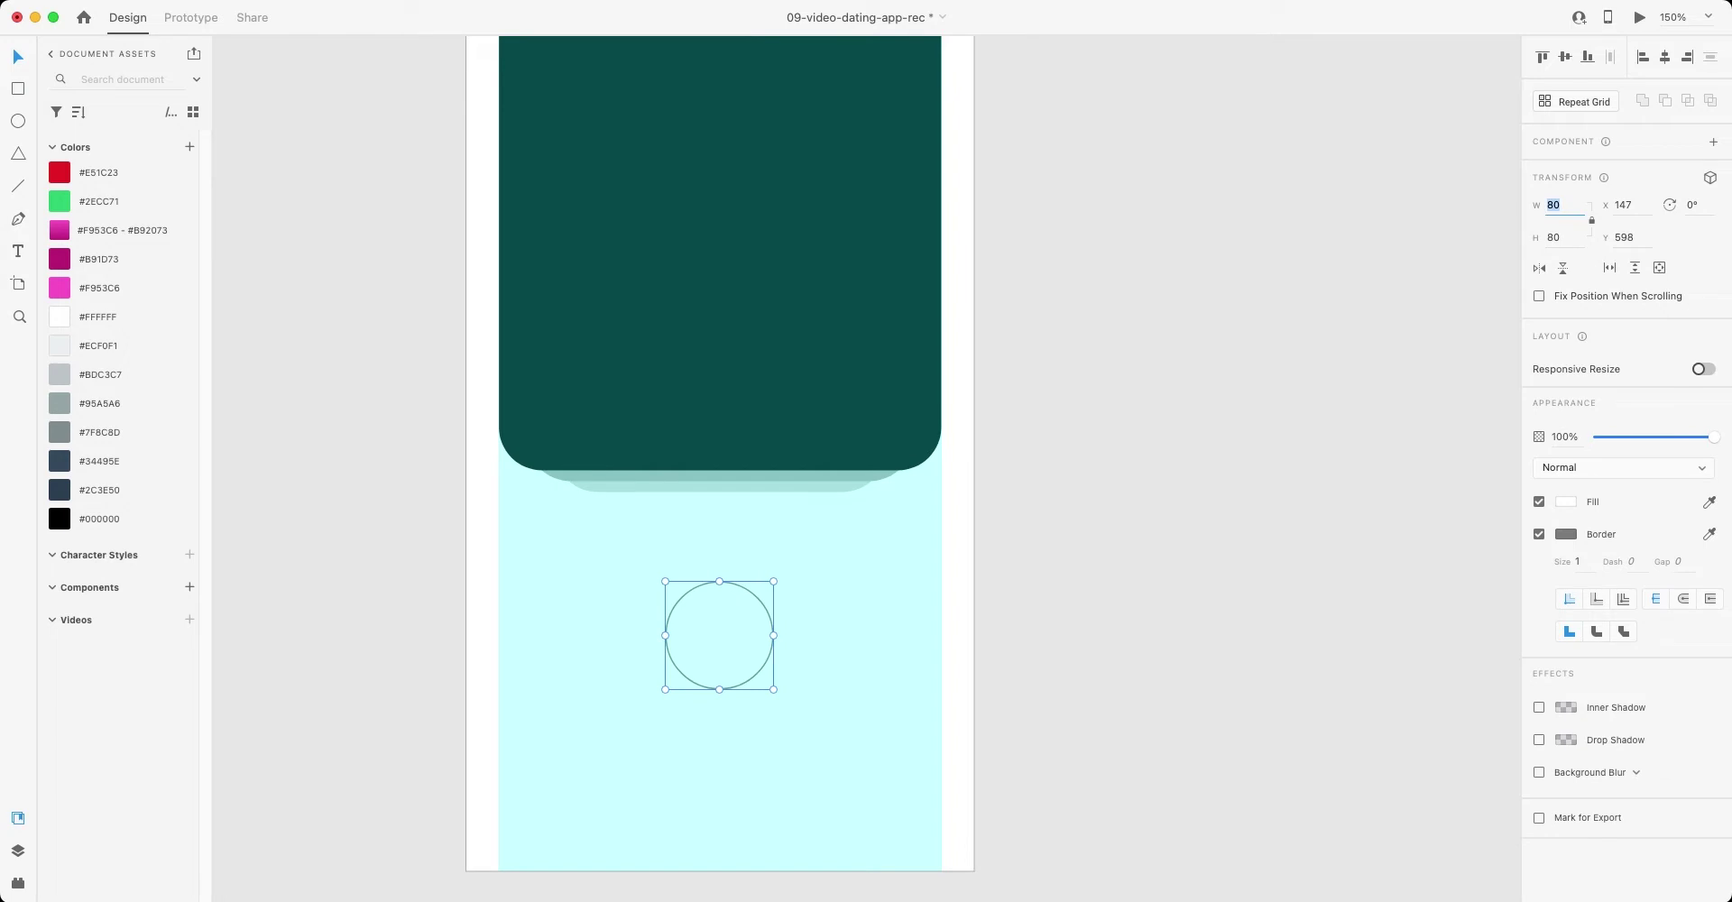
type("96")
key("Return")
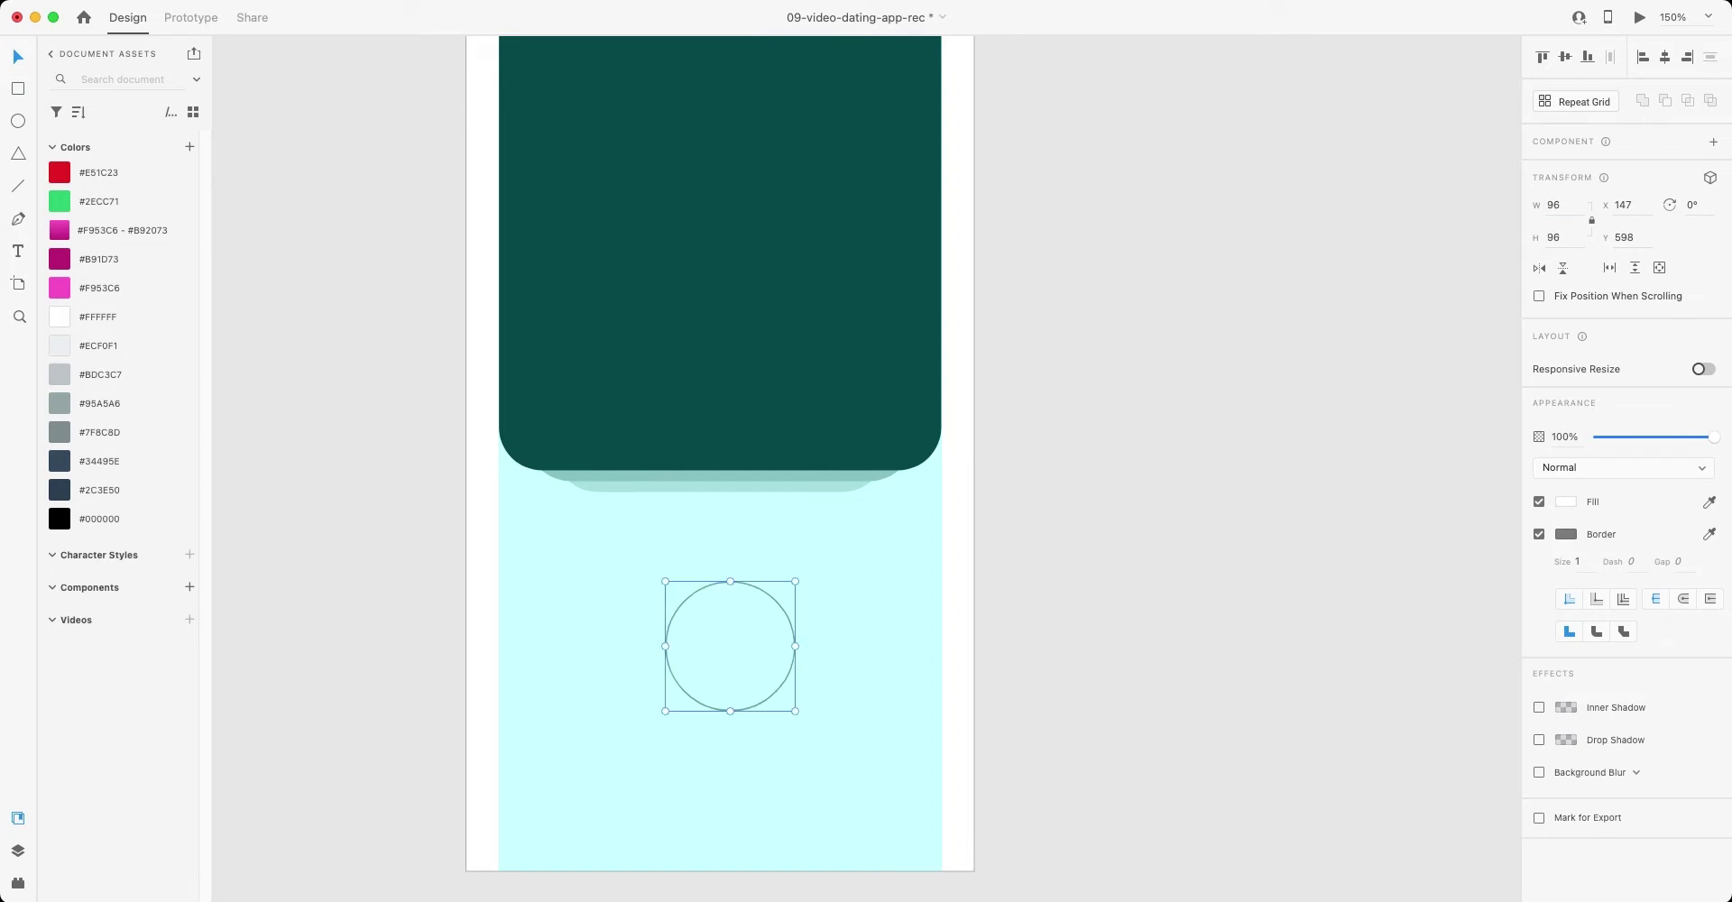
- Centre the 96-wide circle horizontally on the artboard at X 140 and adjust its vertical position to Y 596
left_click_drag(730, 646, 720, 646)
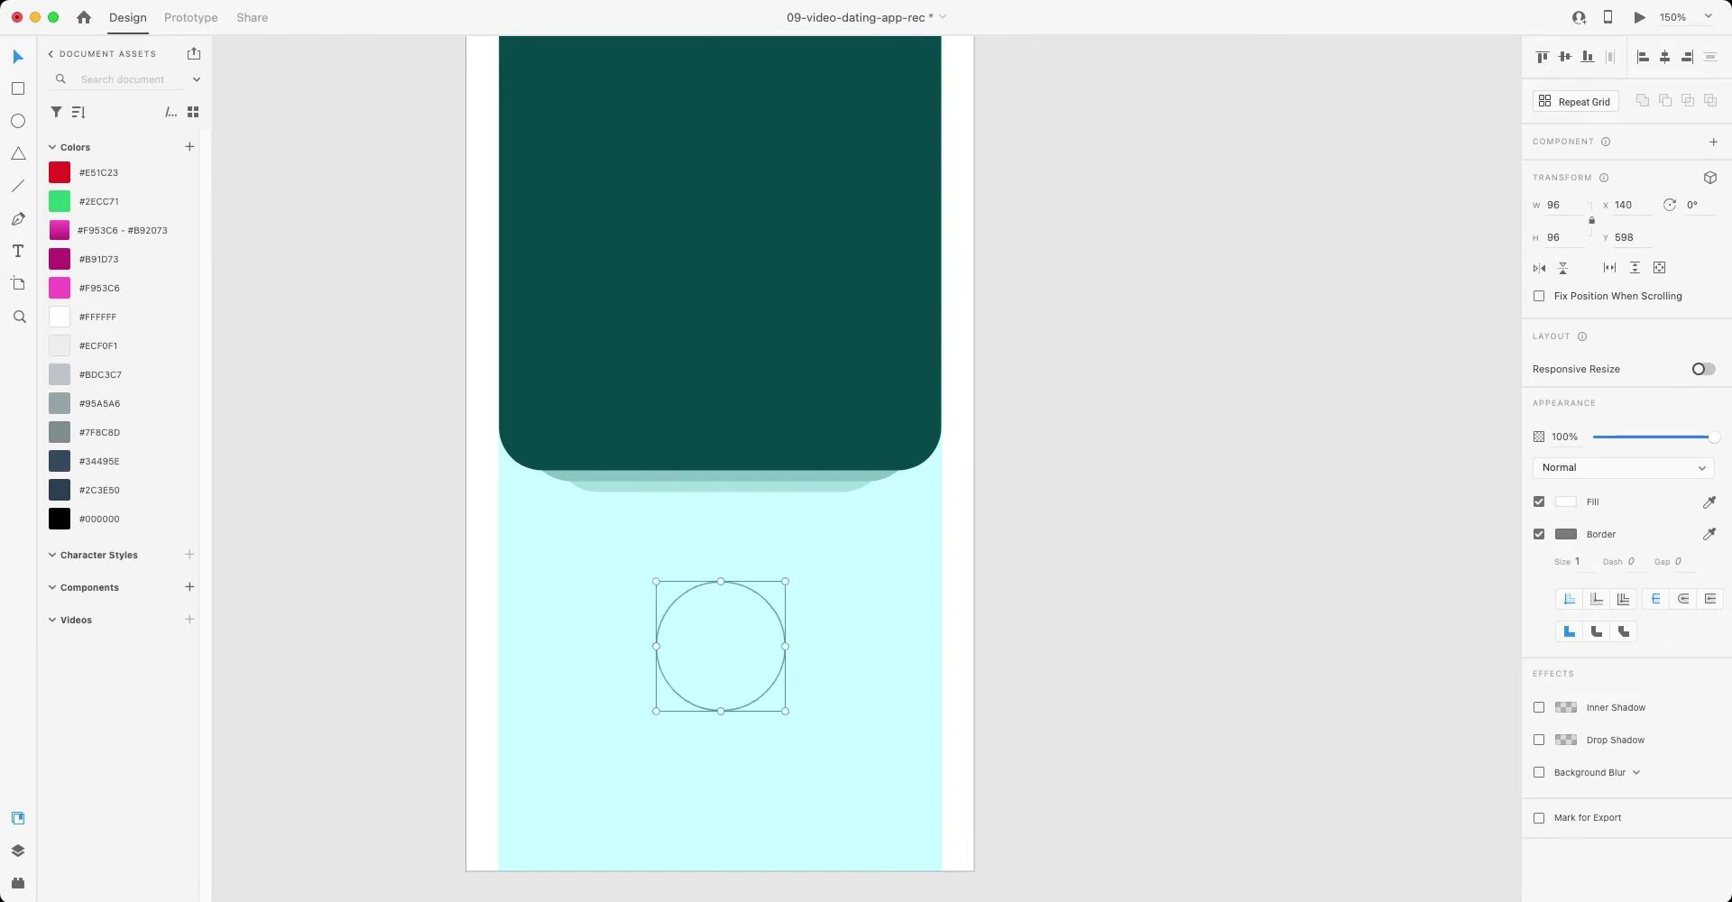
key("Down")
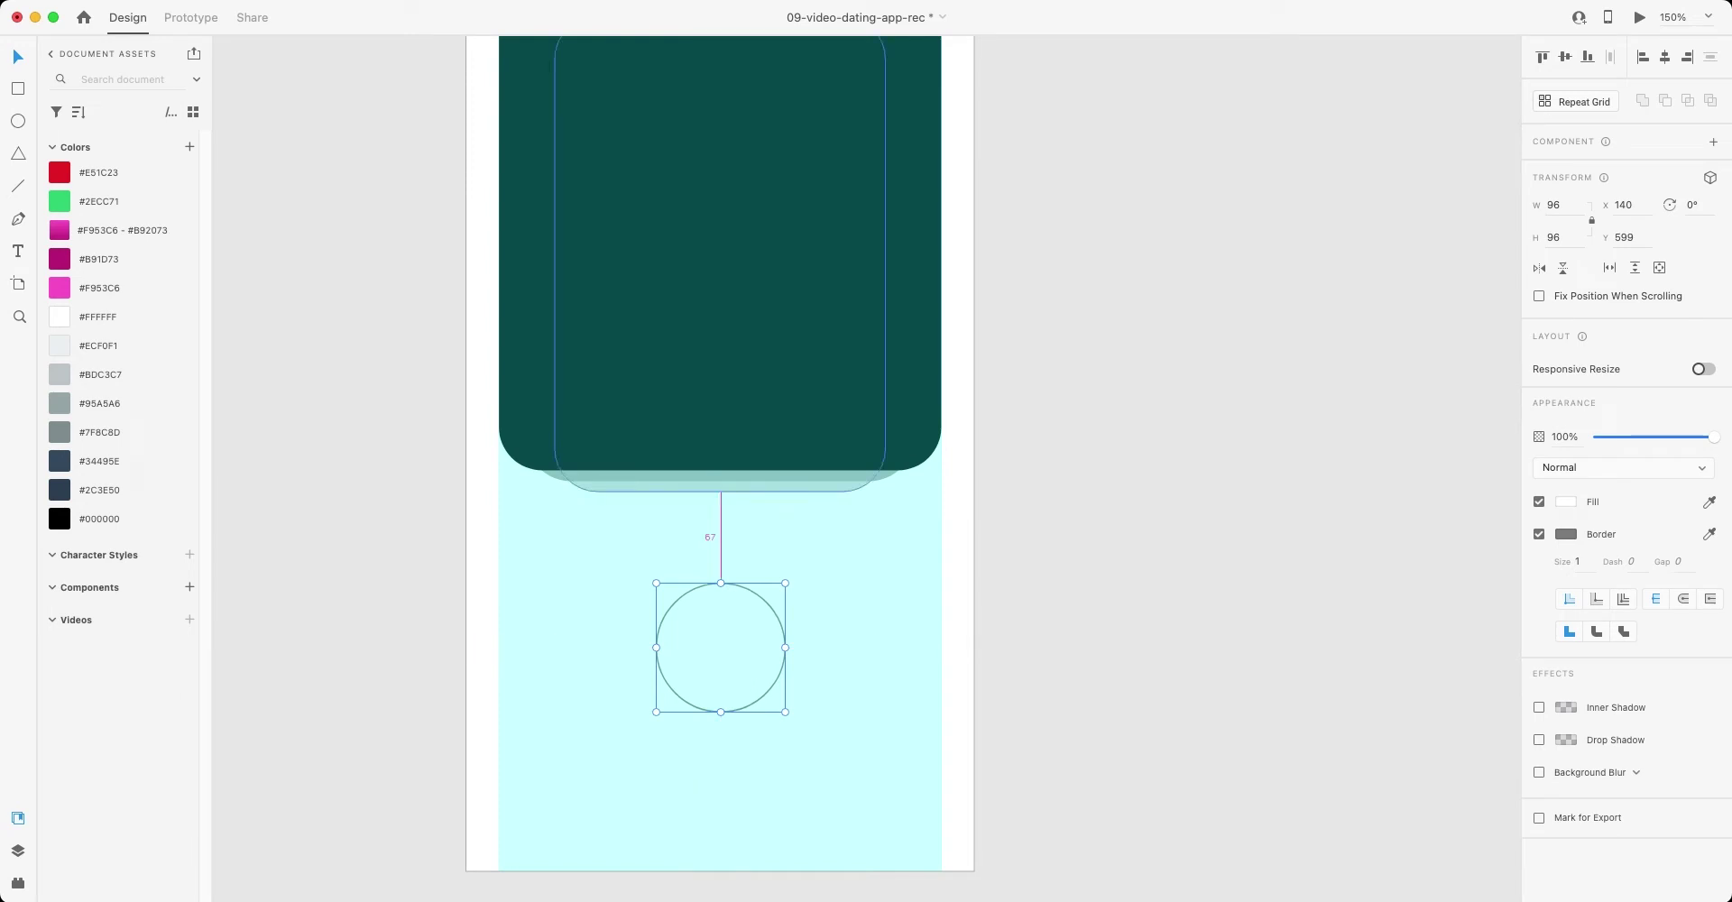
key("Up")
key("Up")
key("Up")
key("Up")
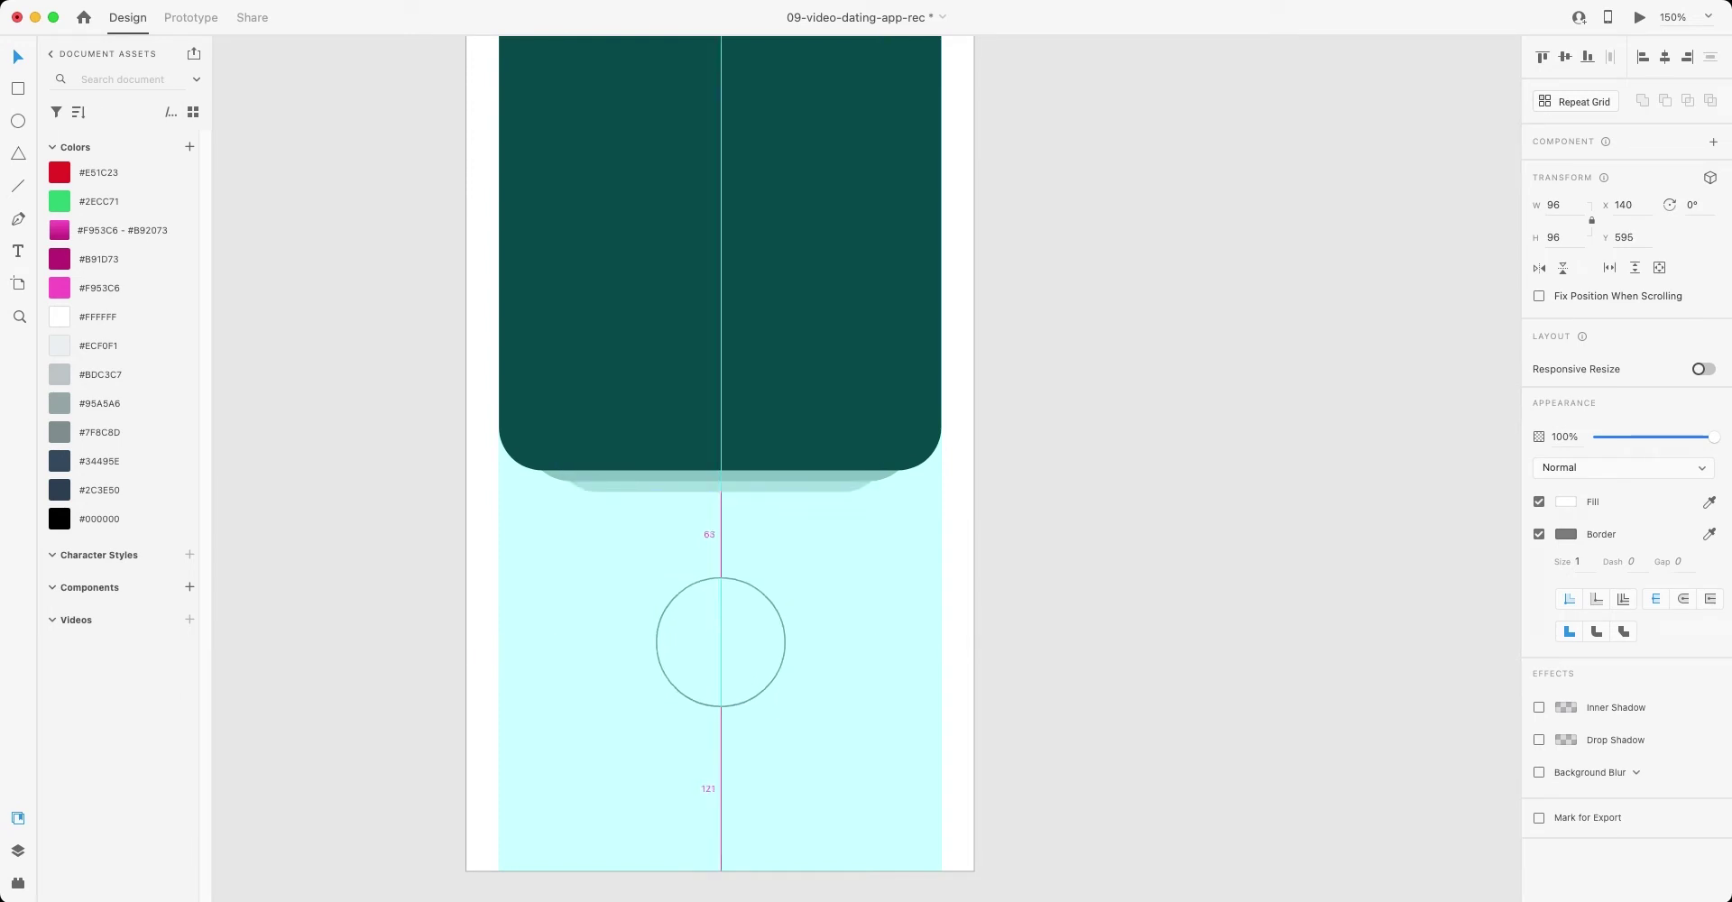
key("Down")
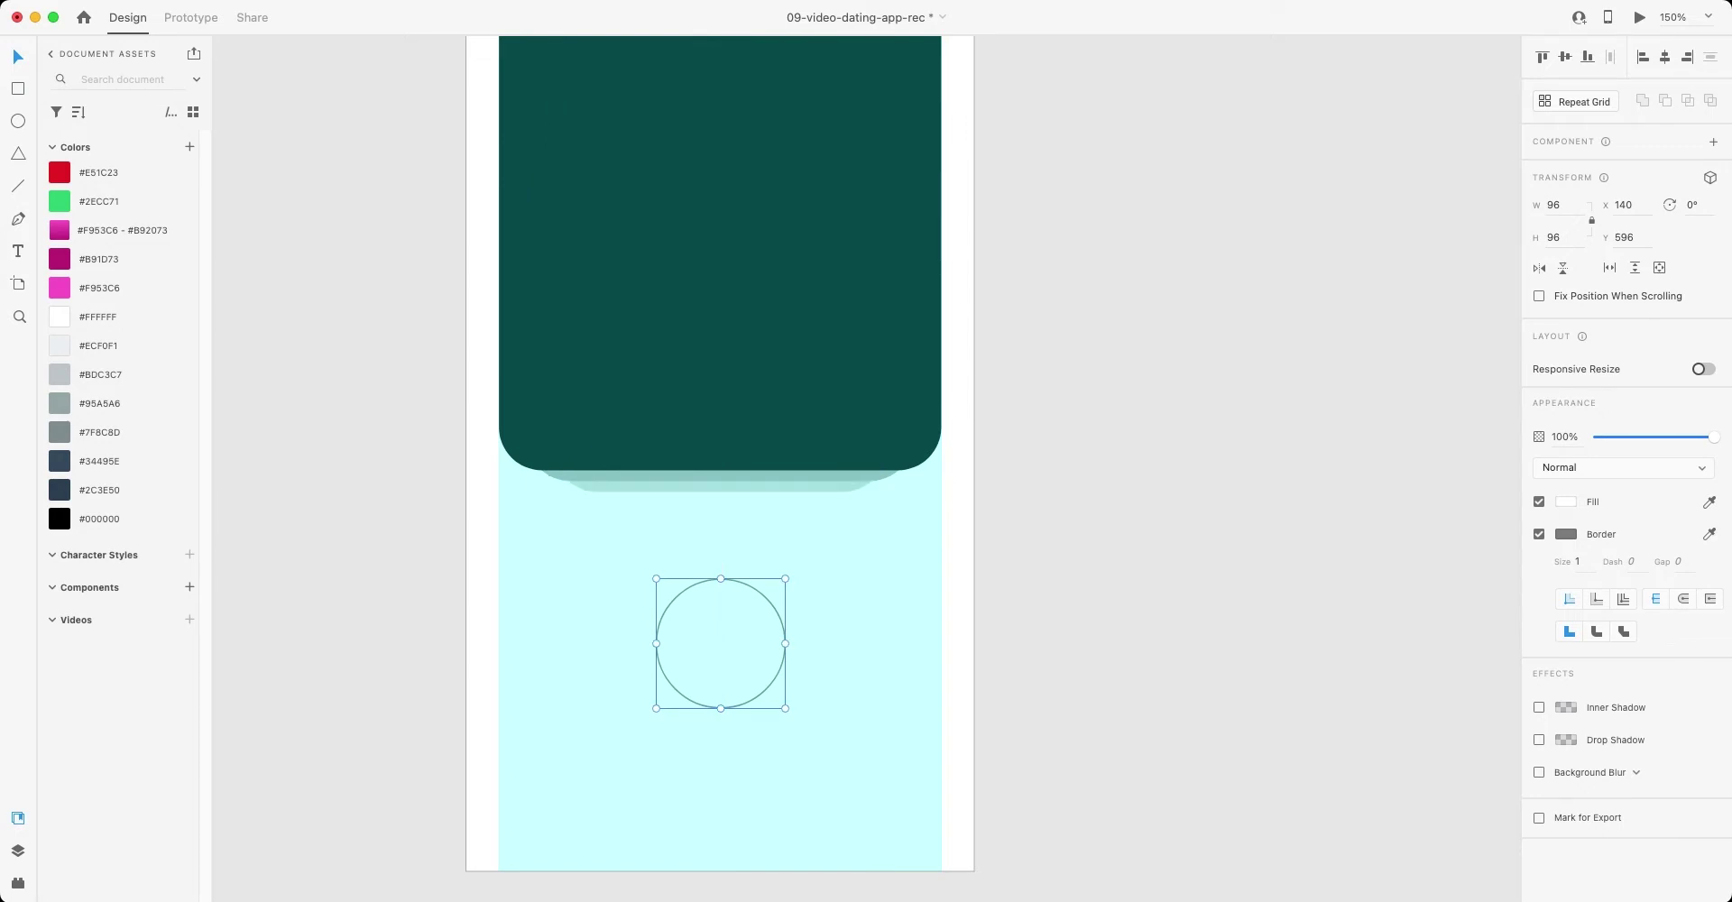
- Apply the copied black, borderless appearance to the circle and paste the heart icon into its centre with a #FFFFFF fill
key("super+alt+v")
key("super+v")
scroll(720, 451, "down", 1)
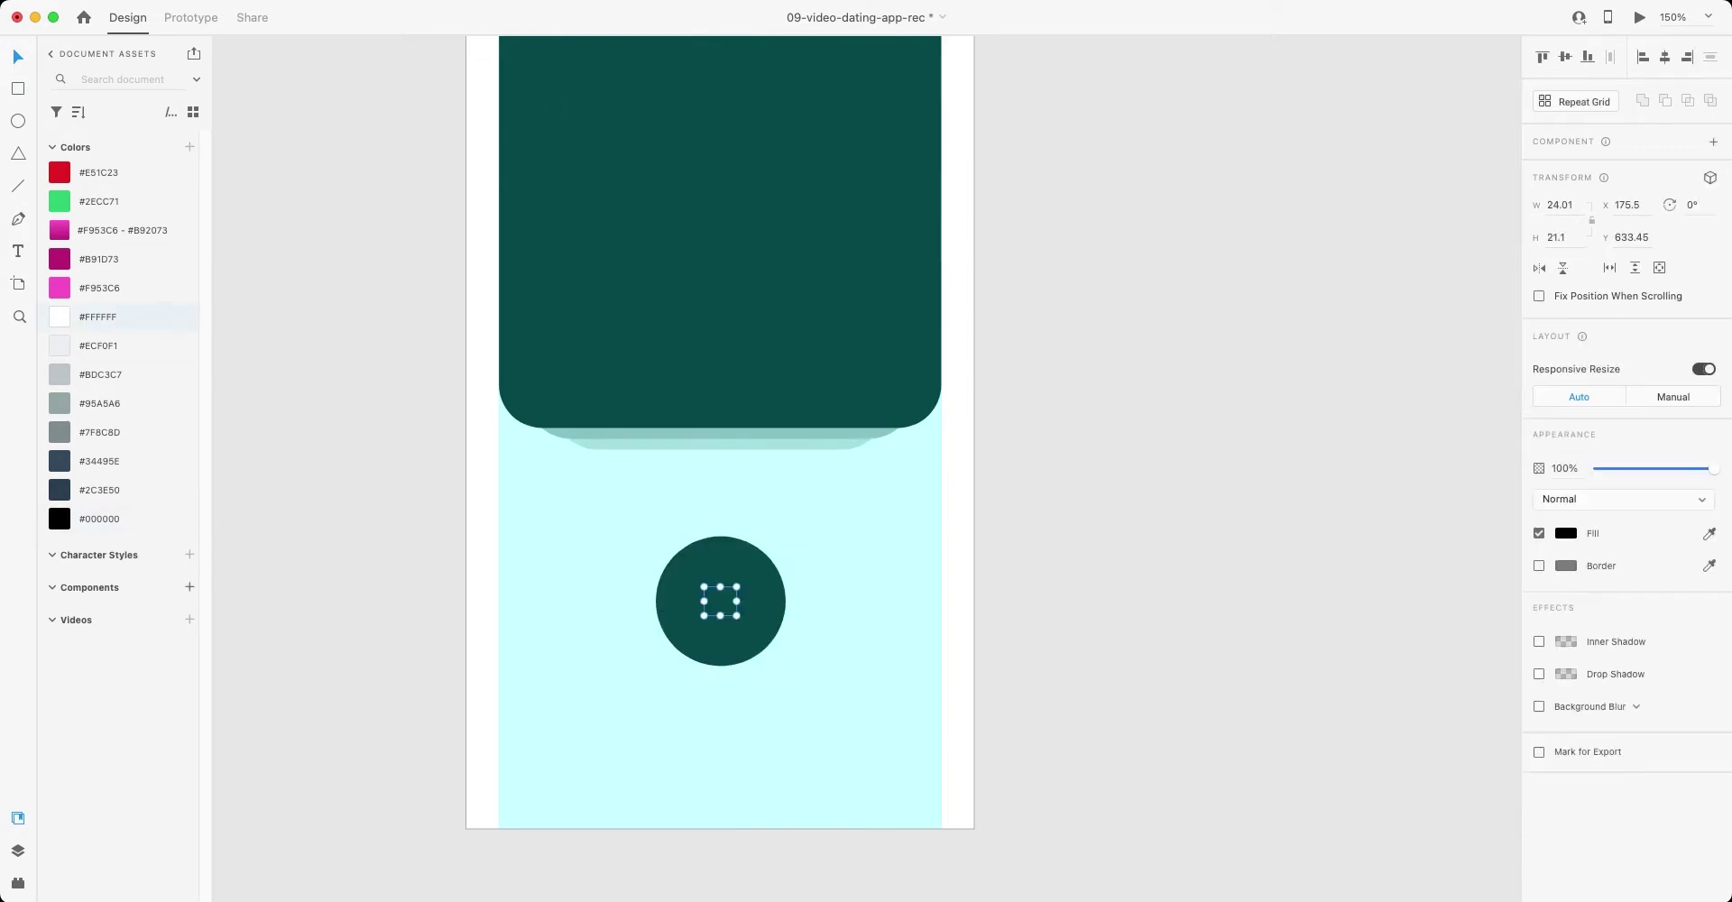
left_click(97, 316)
- Enlarge the heart icon proportionally to a height of 32, align it with the circle's centre and save the document
left_click_drag(737, 615, 745, 622)
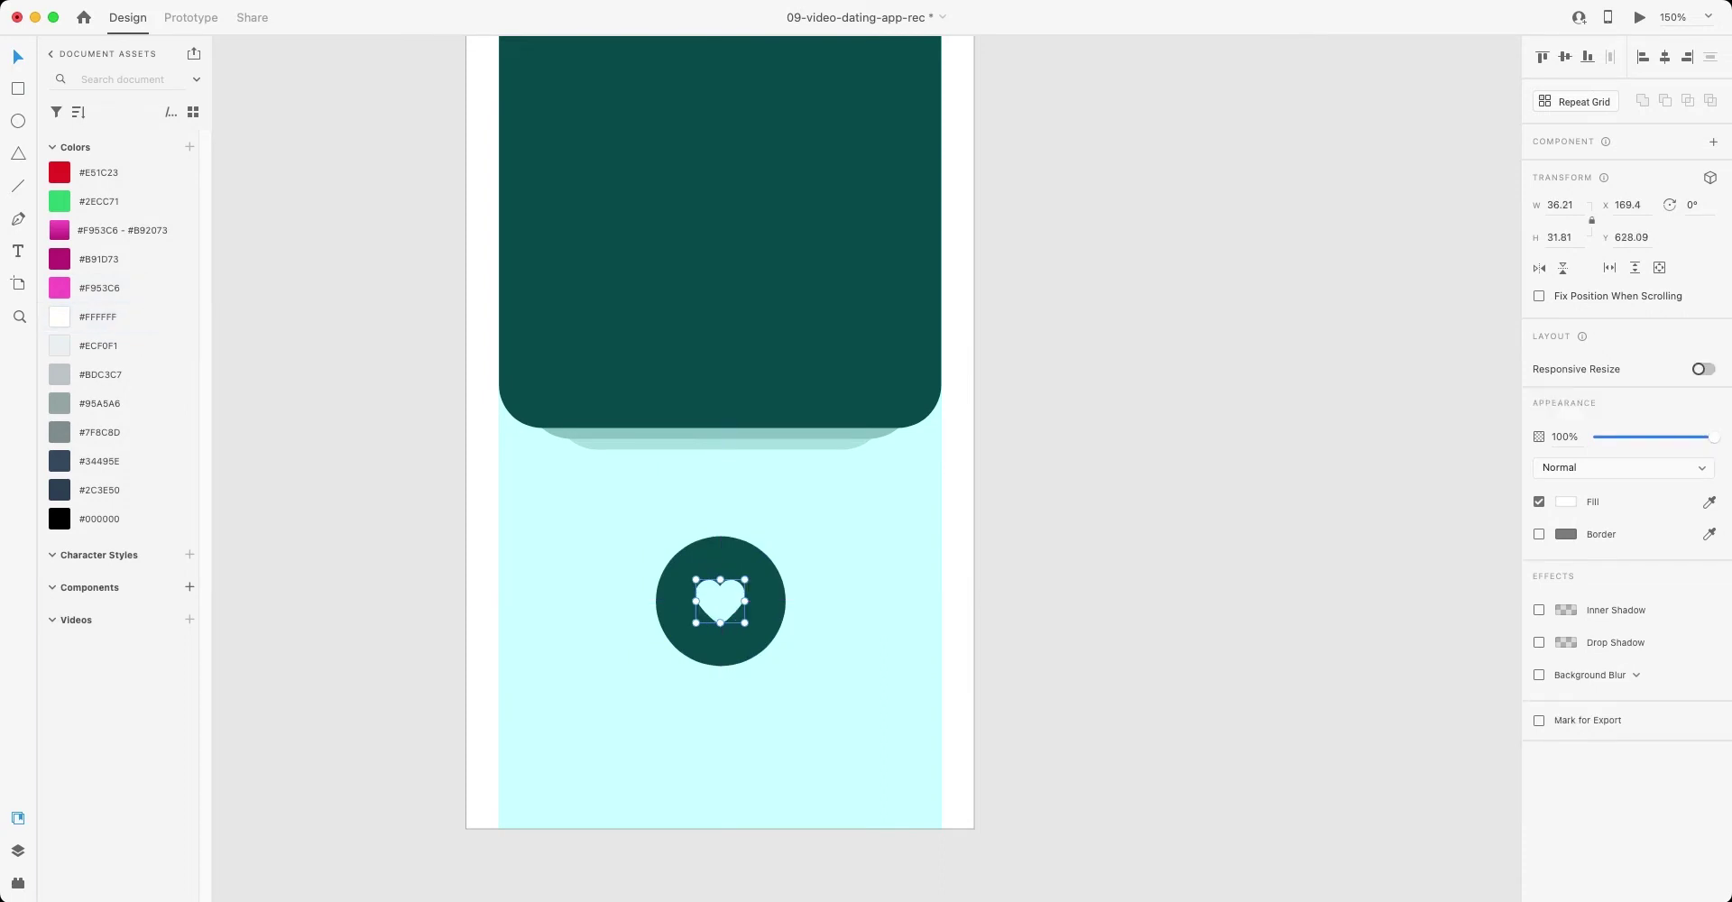
left_click(1559, 237)
type("32")
key("Return")
left_click(677, 640, "shift")
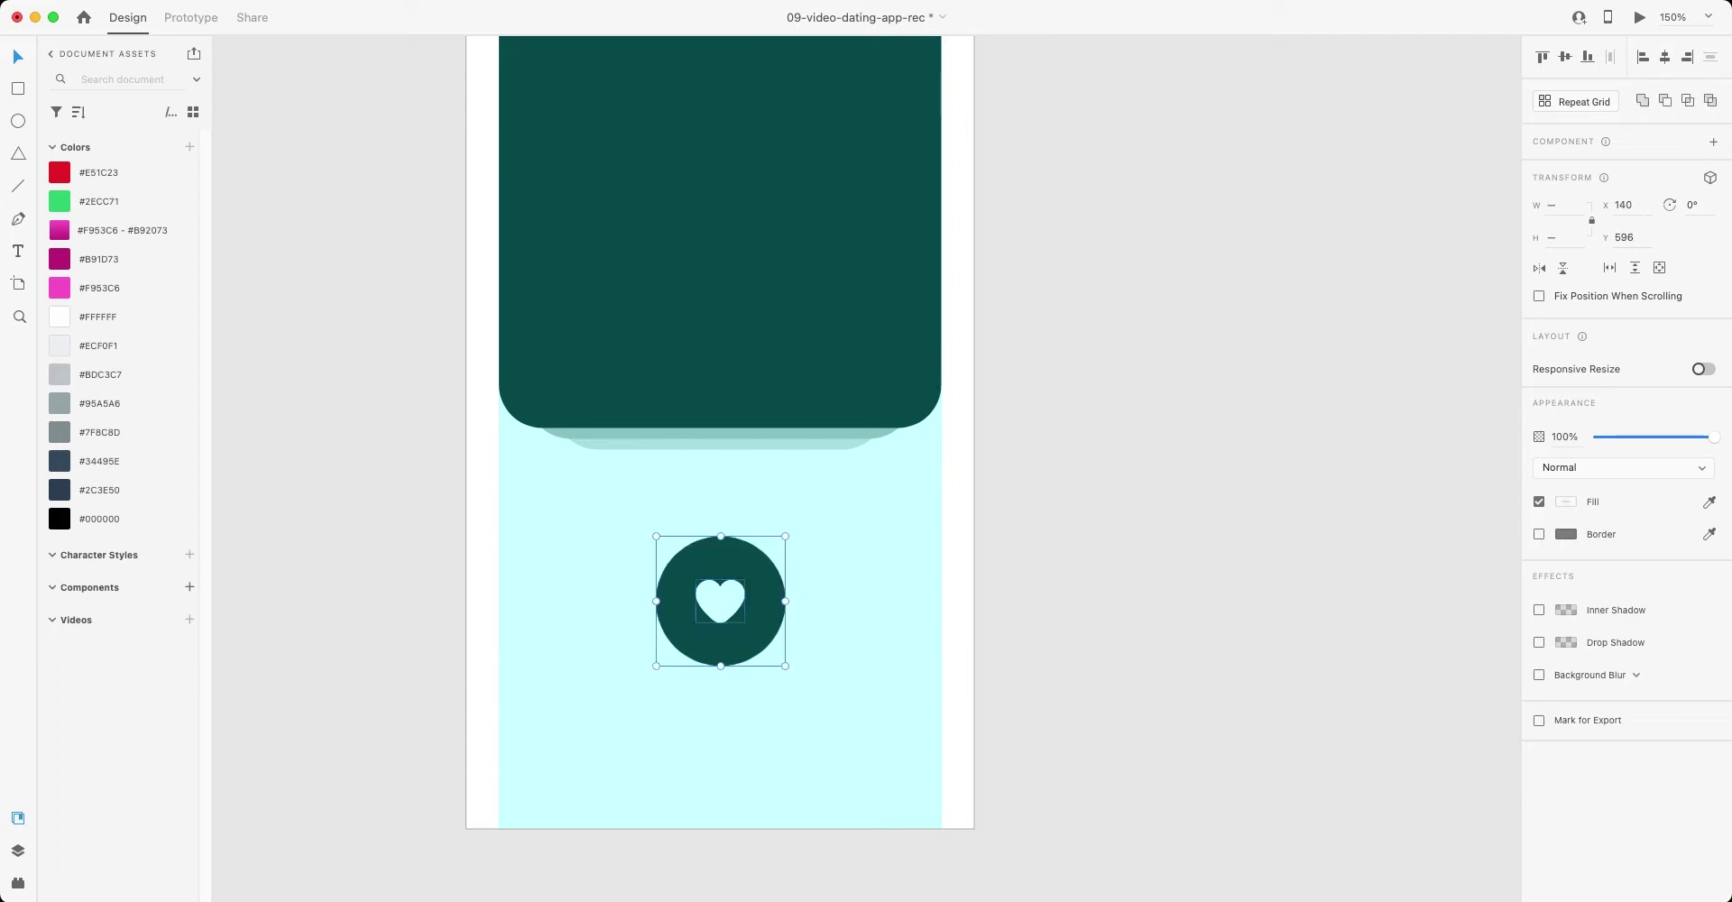
key("Right")
key("Escape")
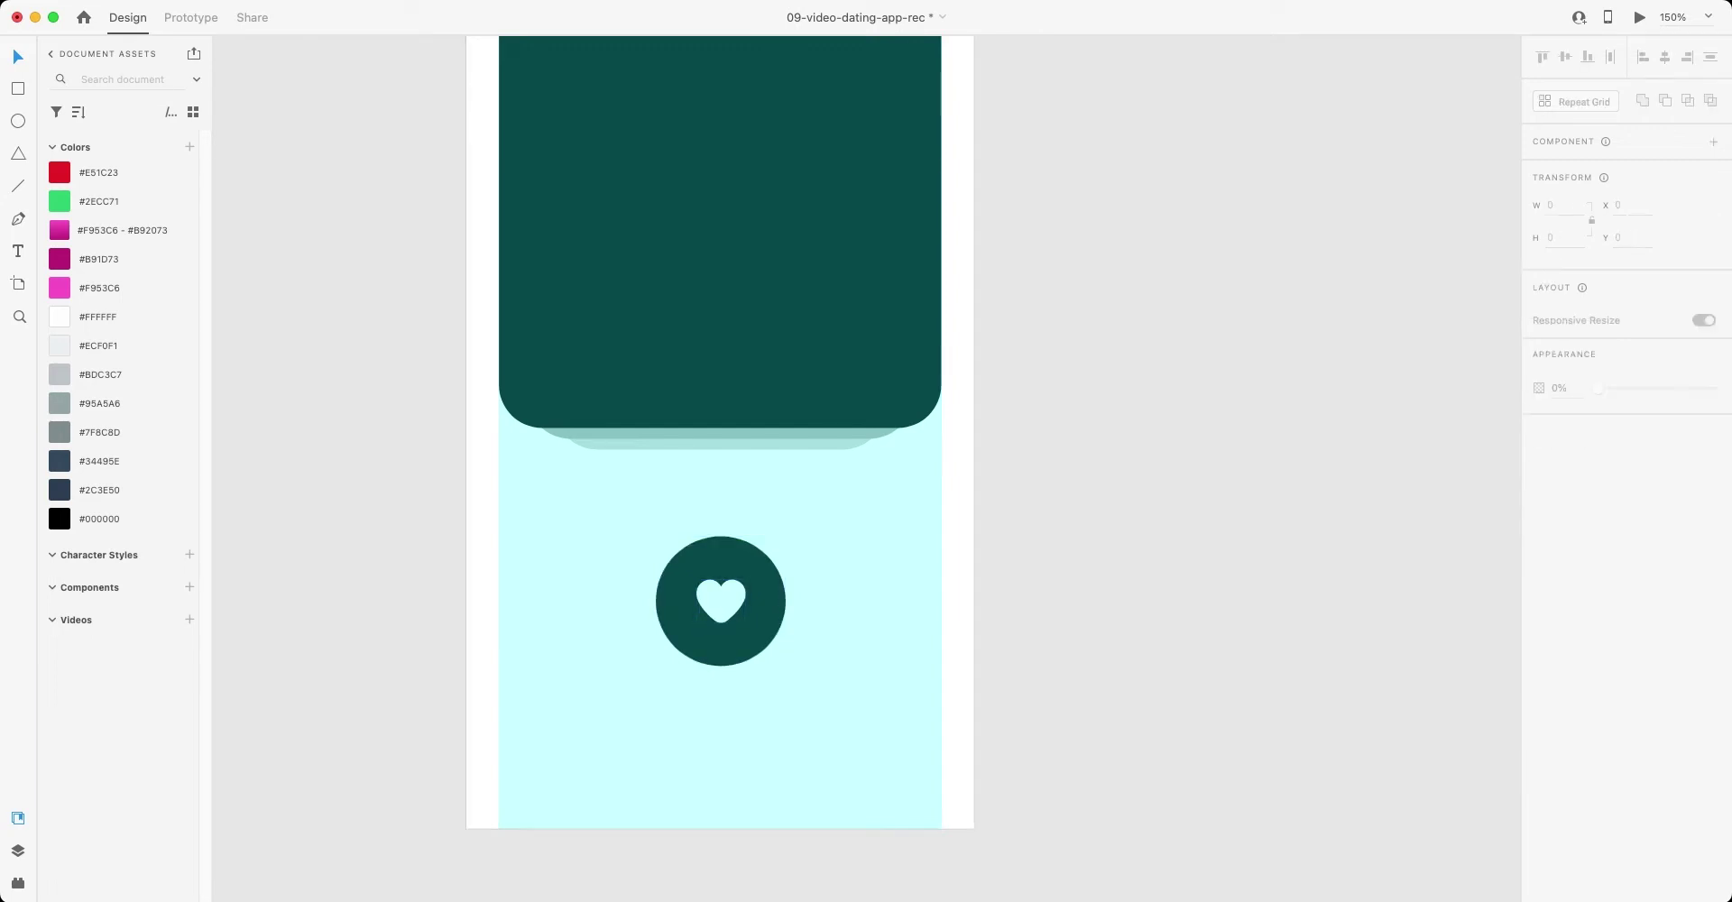
key("super+s")
- Duplicate the black circle to the right of the heart button with a gap of 16 and resize the copy to 64 × 64
scroll(720, 452, "up", 1)
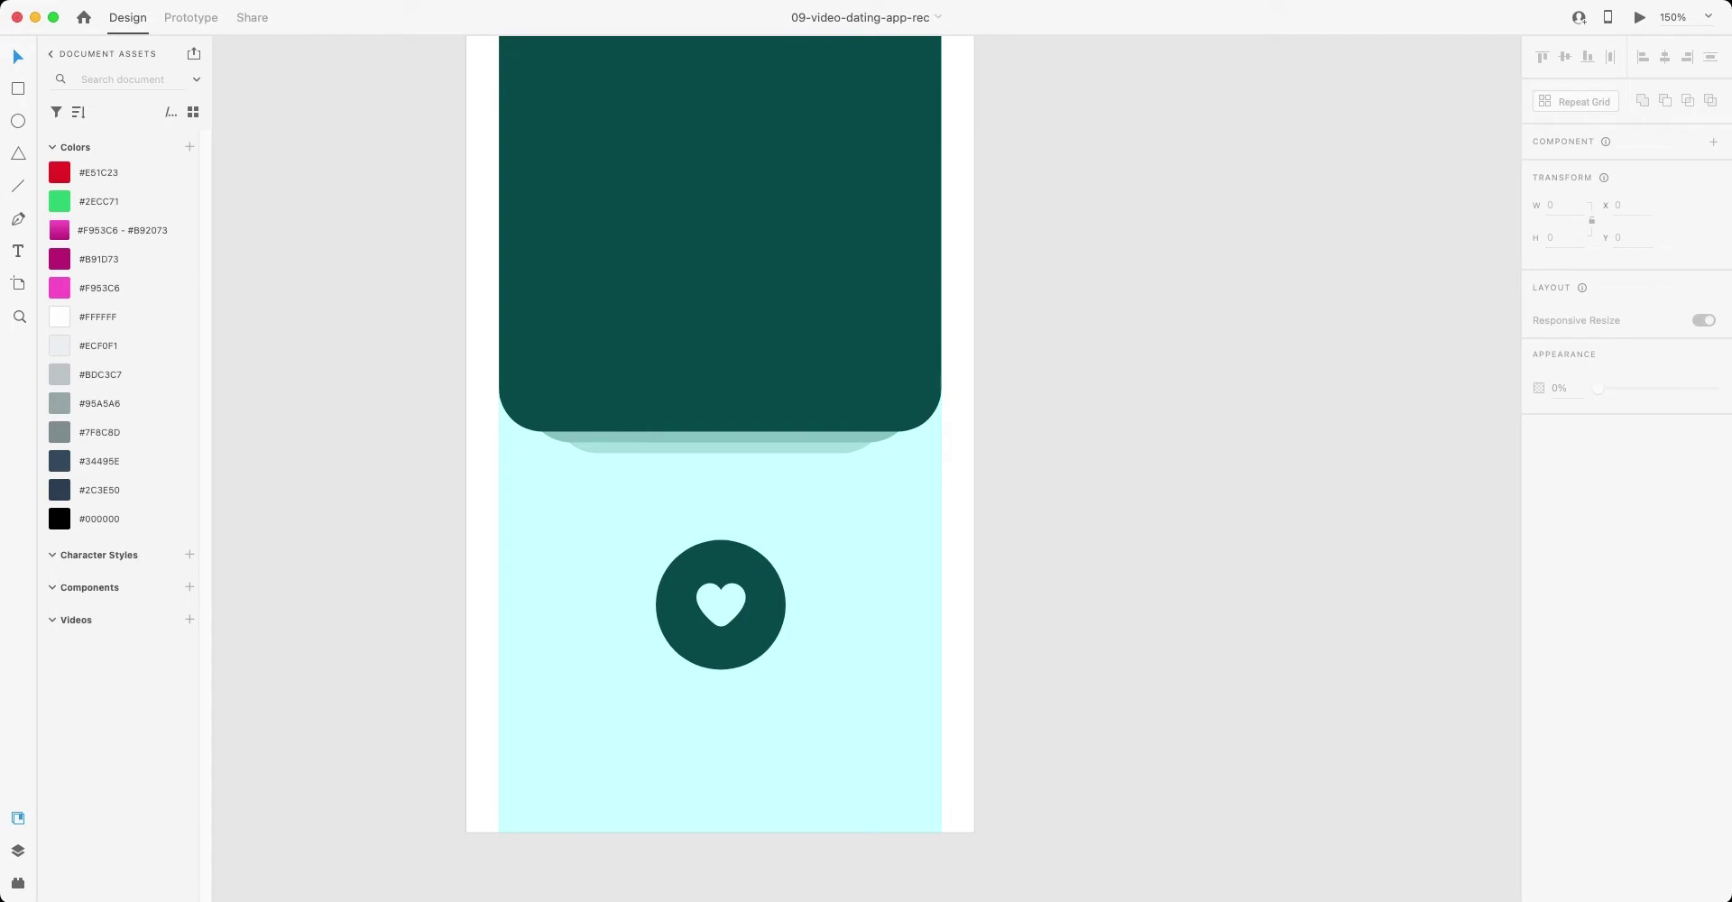
left_click_drag(720, 604, 860, 604)
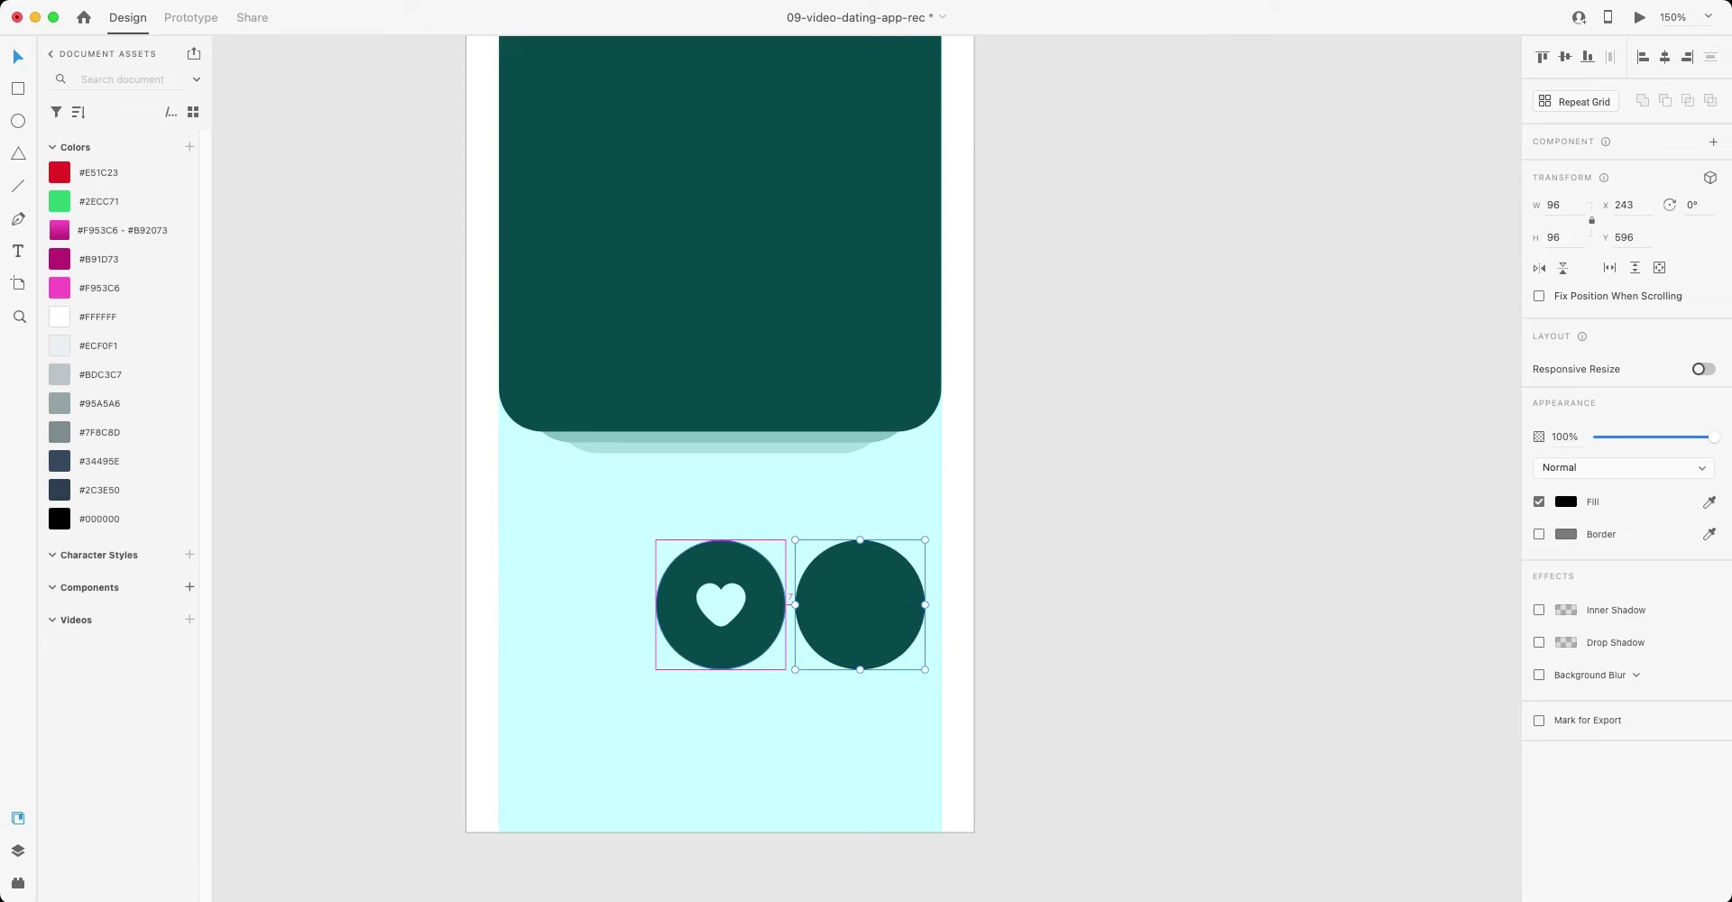
key("shift+Right")
left_click(1561, 204)
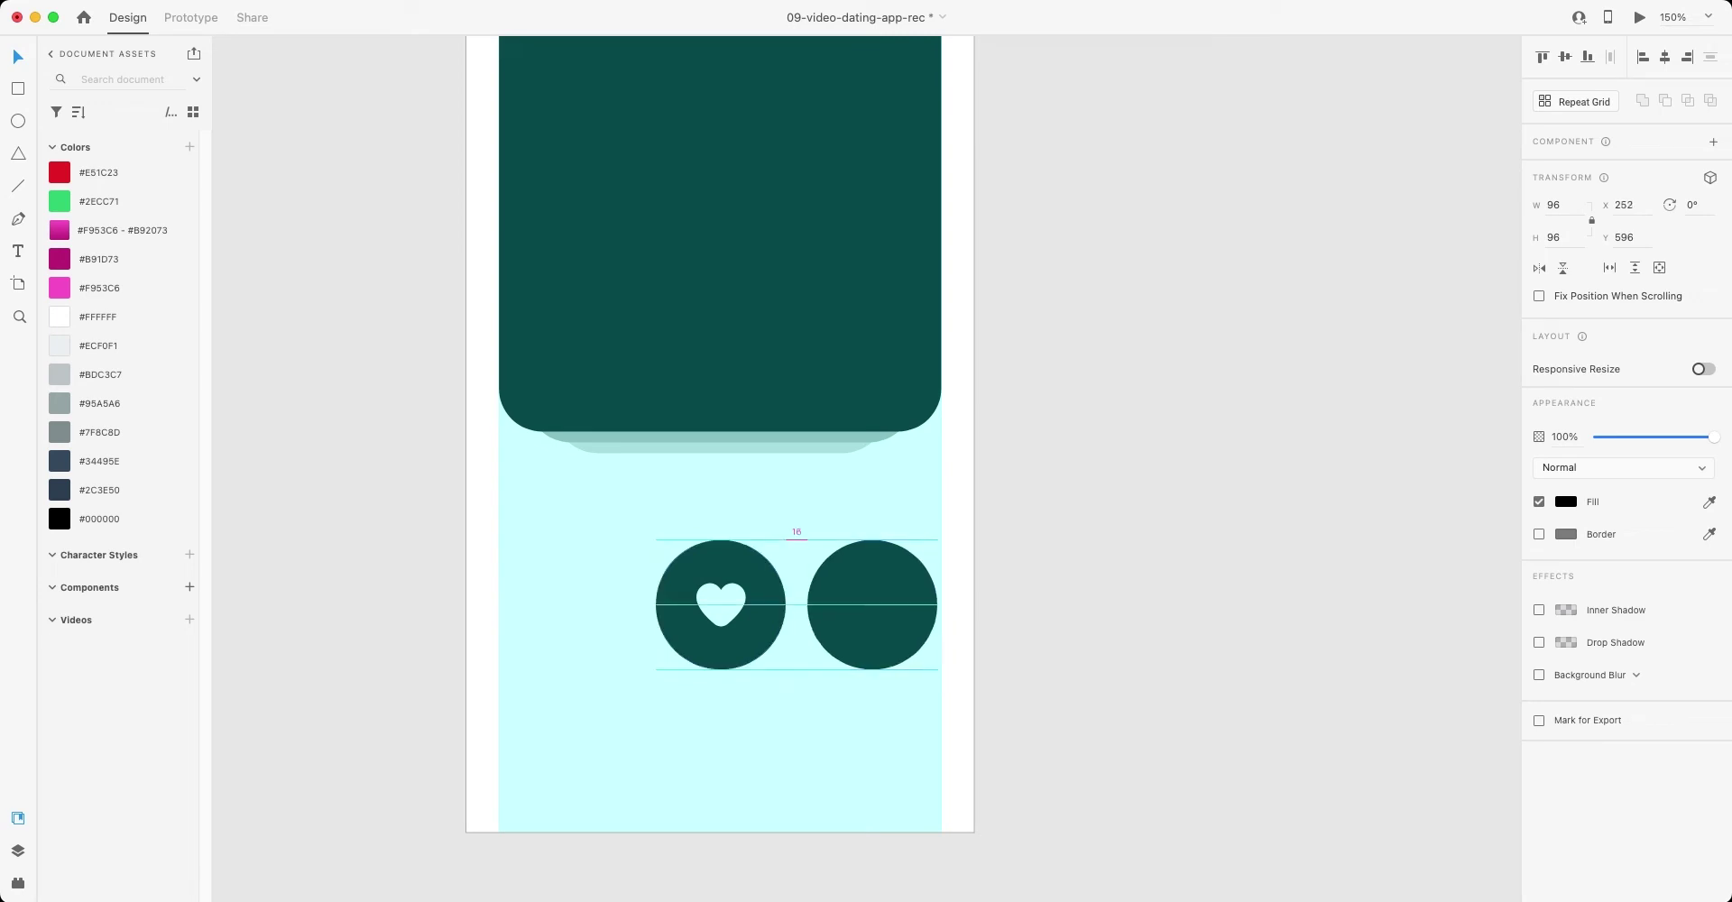
type("58")
key("Return")
type("64")
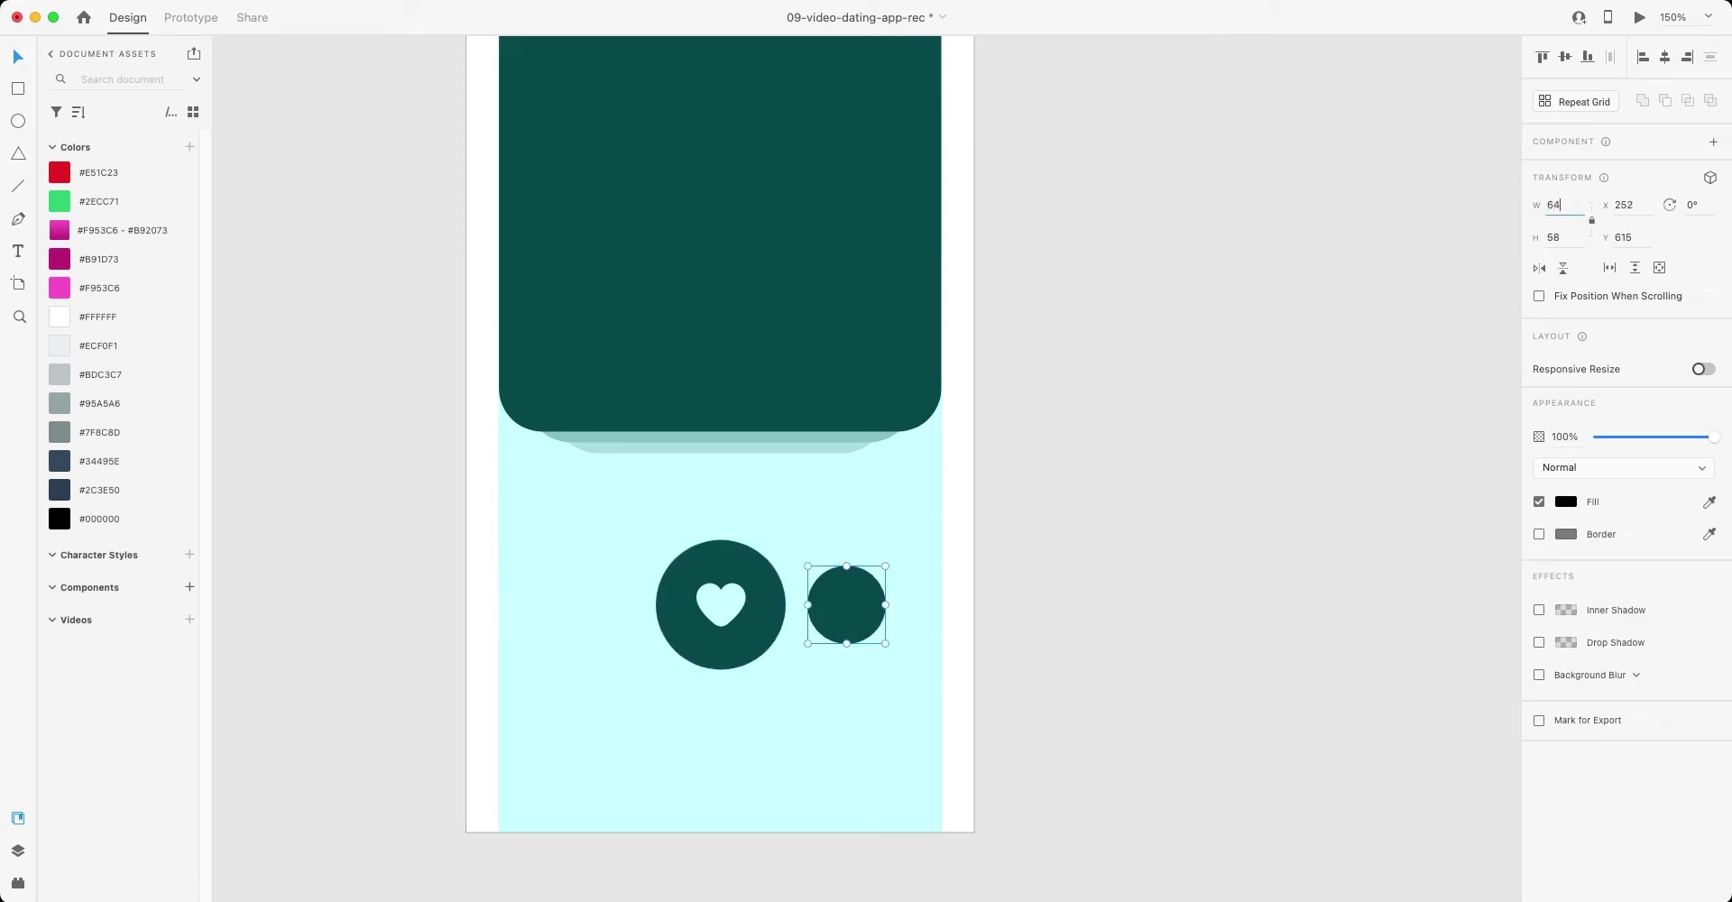
key("Return")
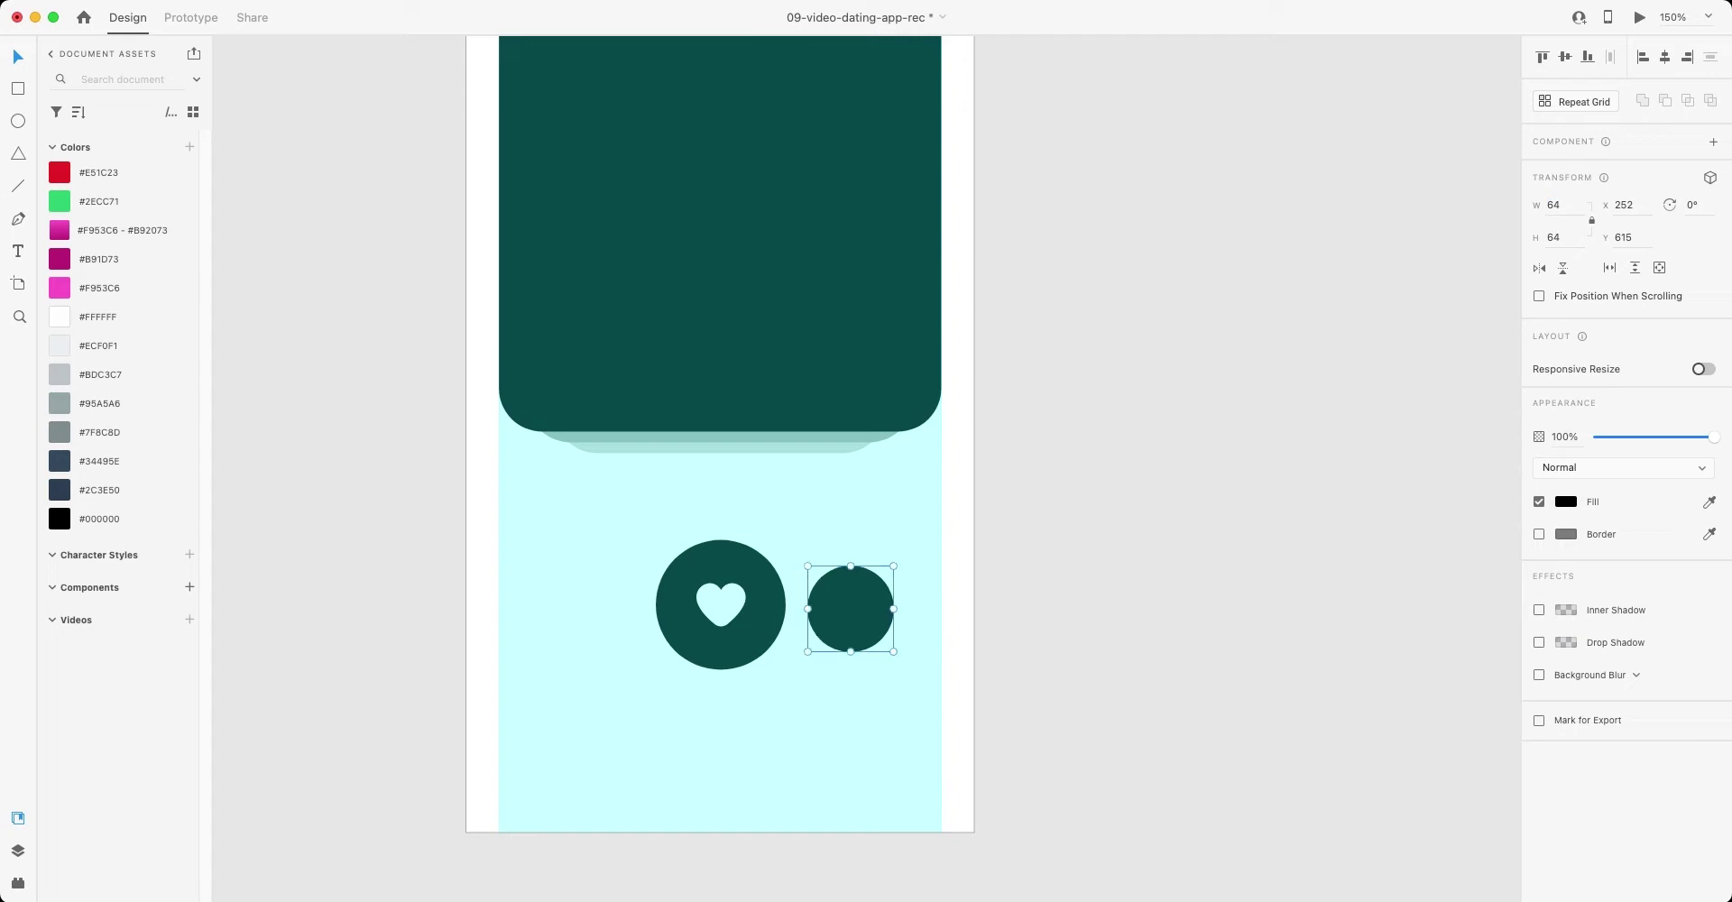
- Align the small circle vertically with the heart button's middle and place a copy of it on the heart button's left side
left_click(667, 605, "shift")
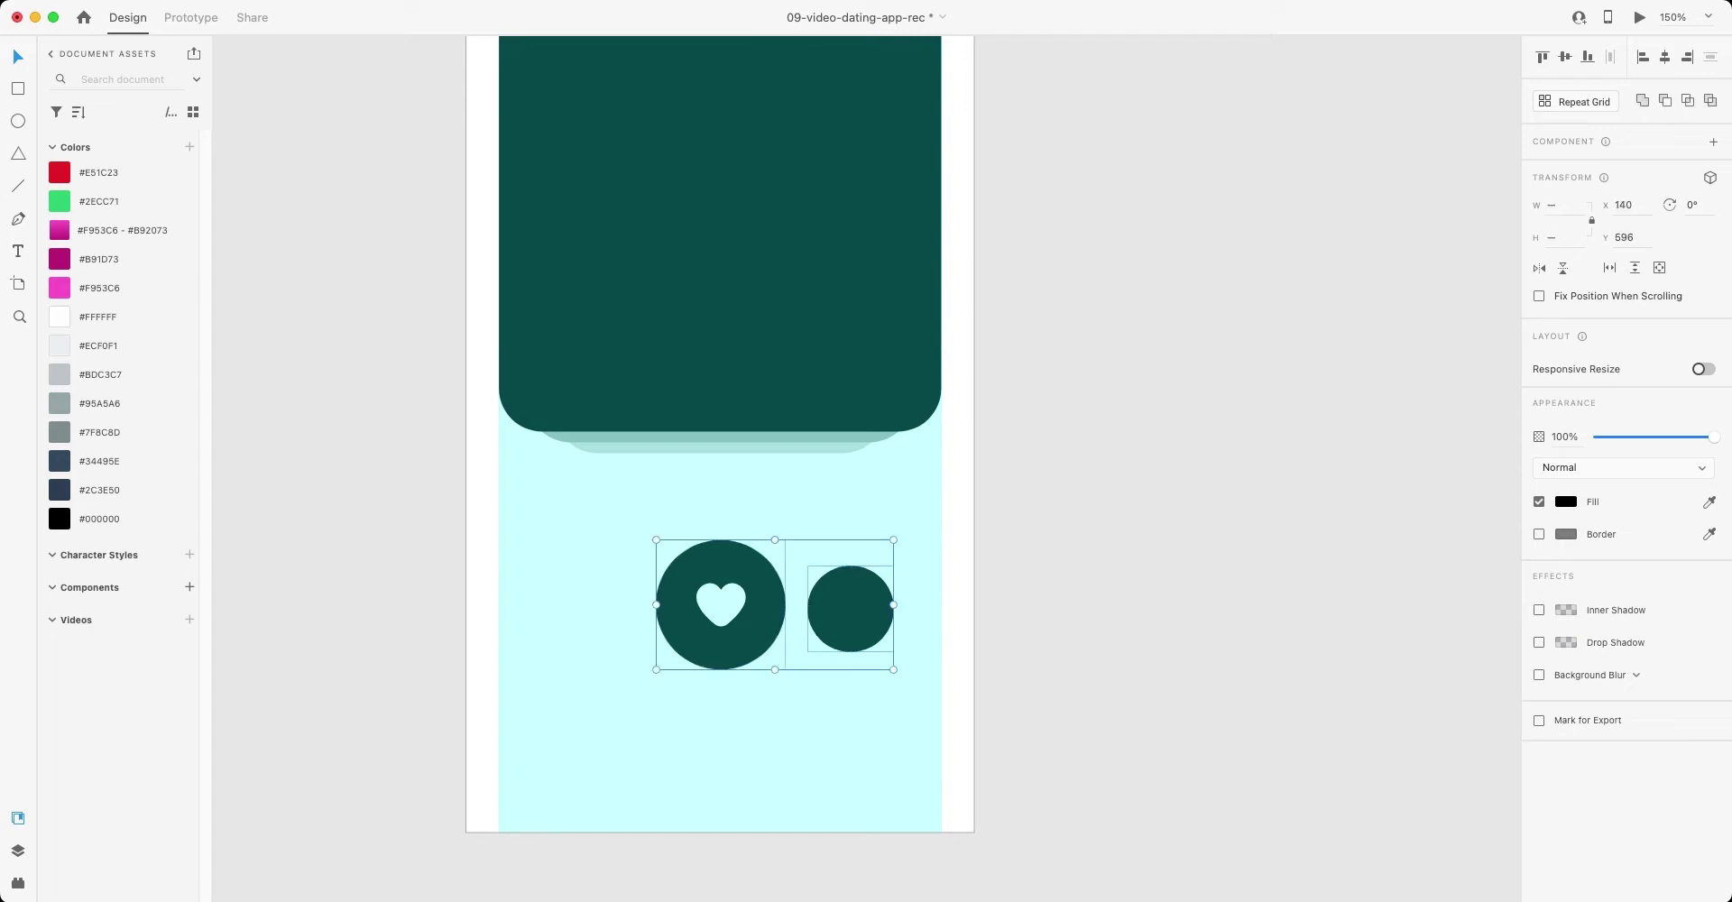
key("shift+m")
key("Escape")
left_click(851, 605)
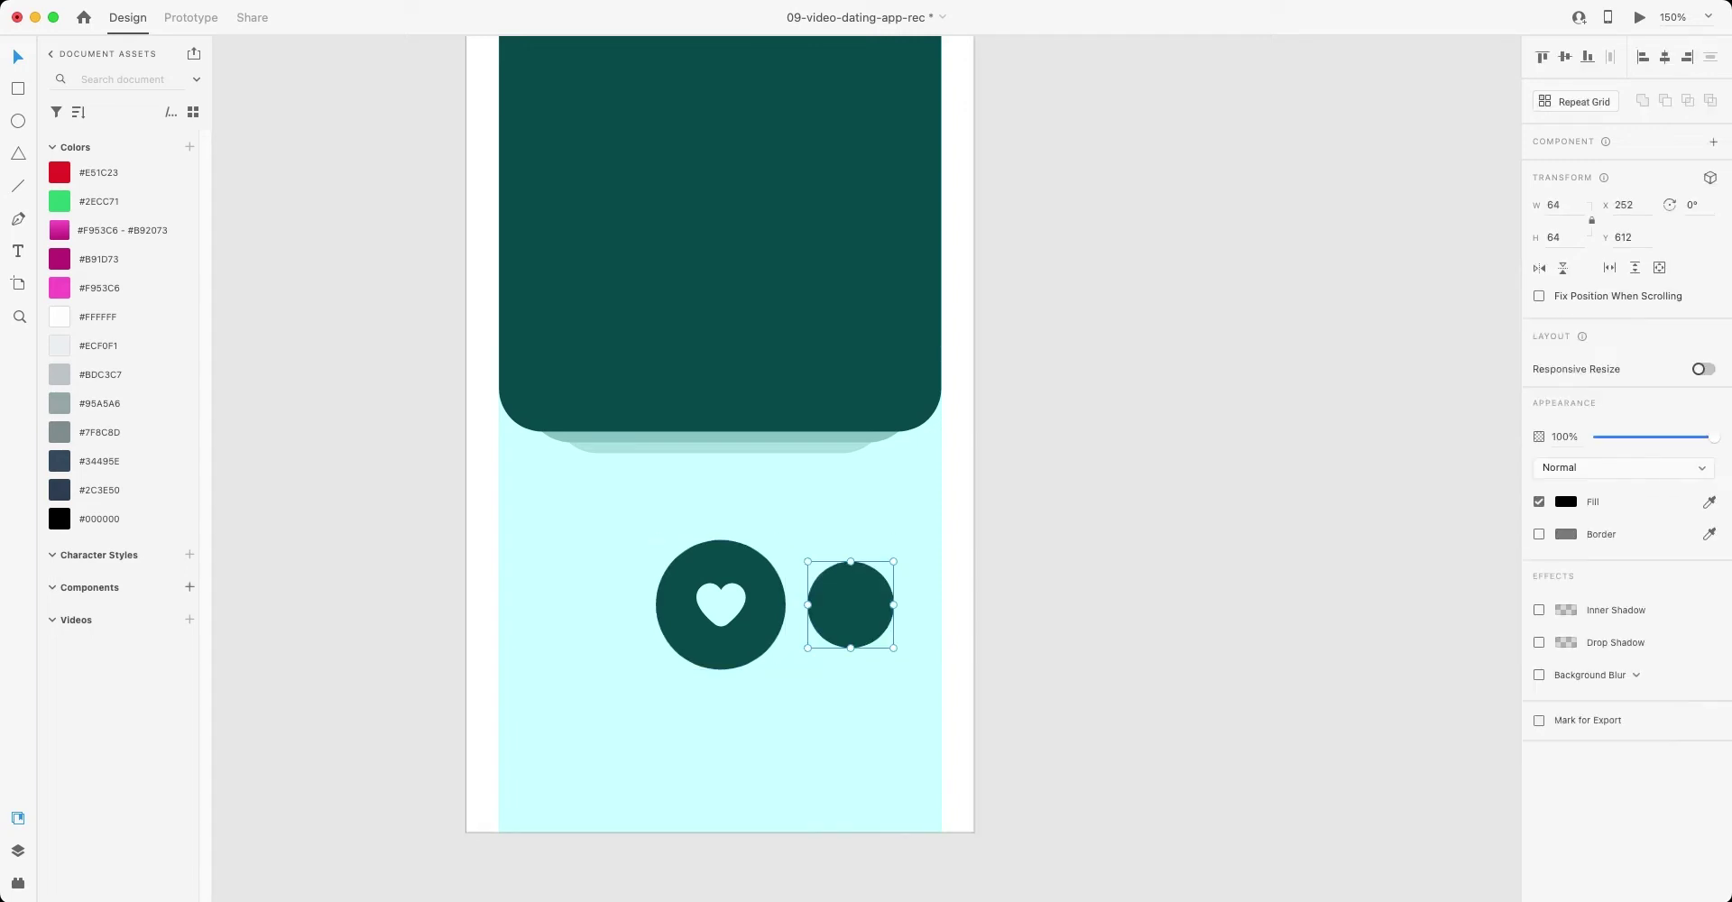
left_click_drag(851, 604, 589, 605)
key("Escape")
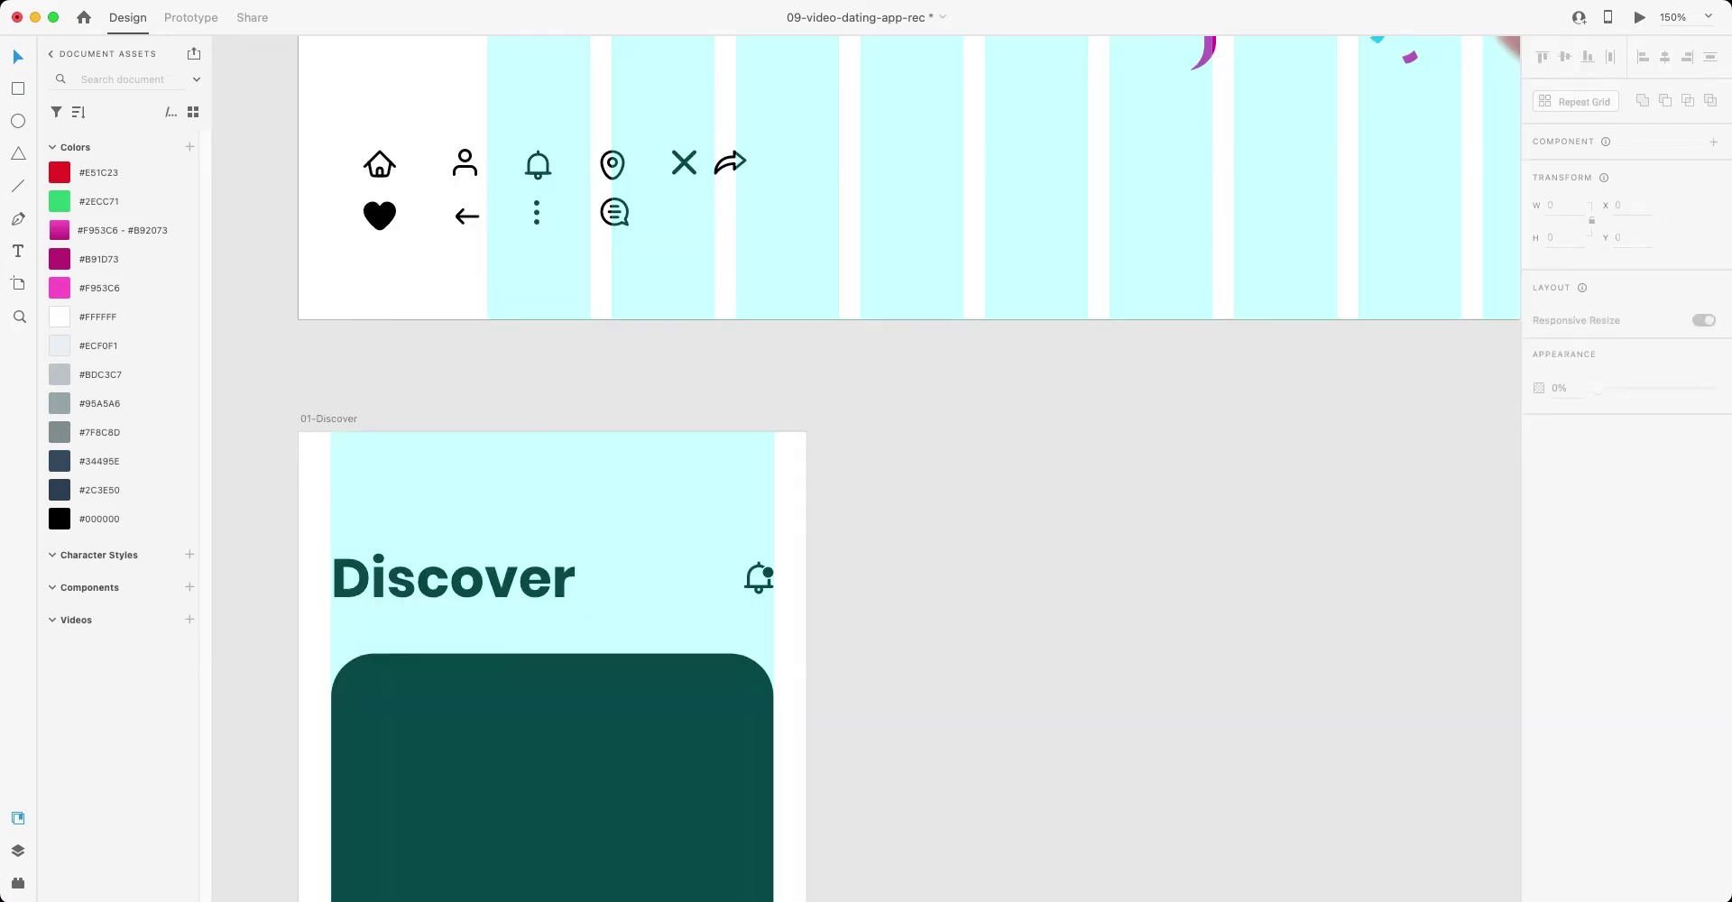
- Copy the cross and share icons from the icon set into the button row of the Discover artboard
left_click_drag(769, 146, 680, 225)
scroll(680, 226, "down", 5)
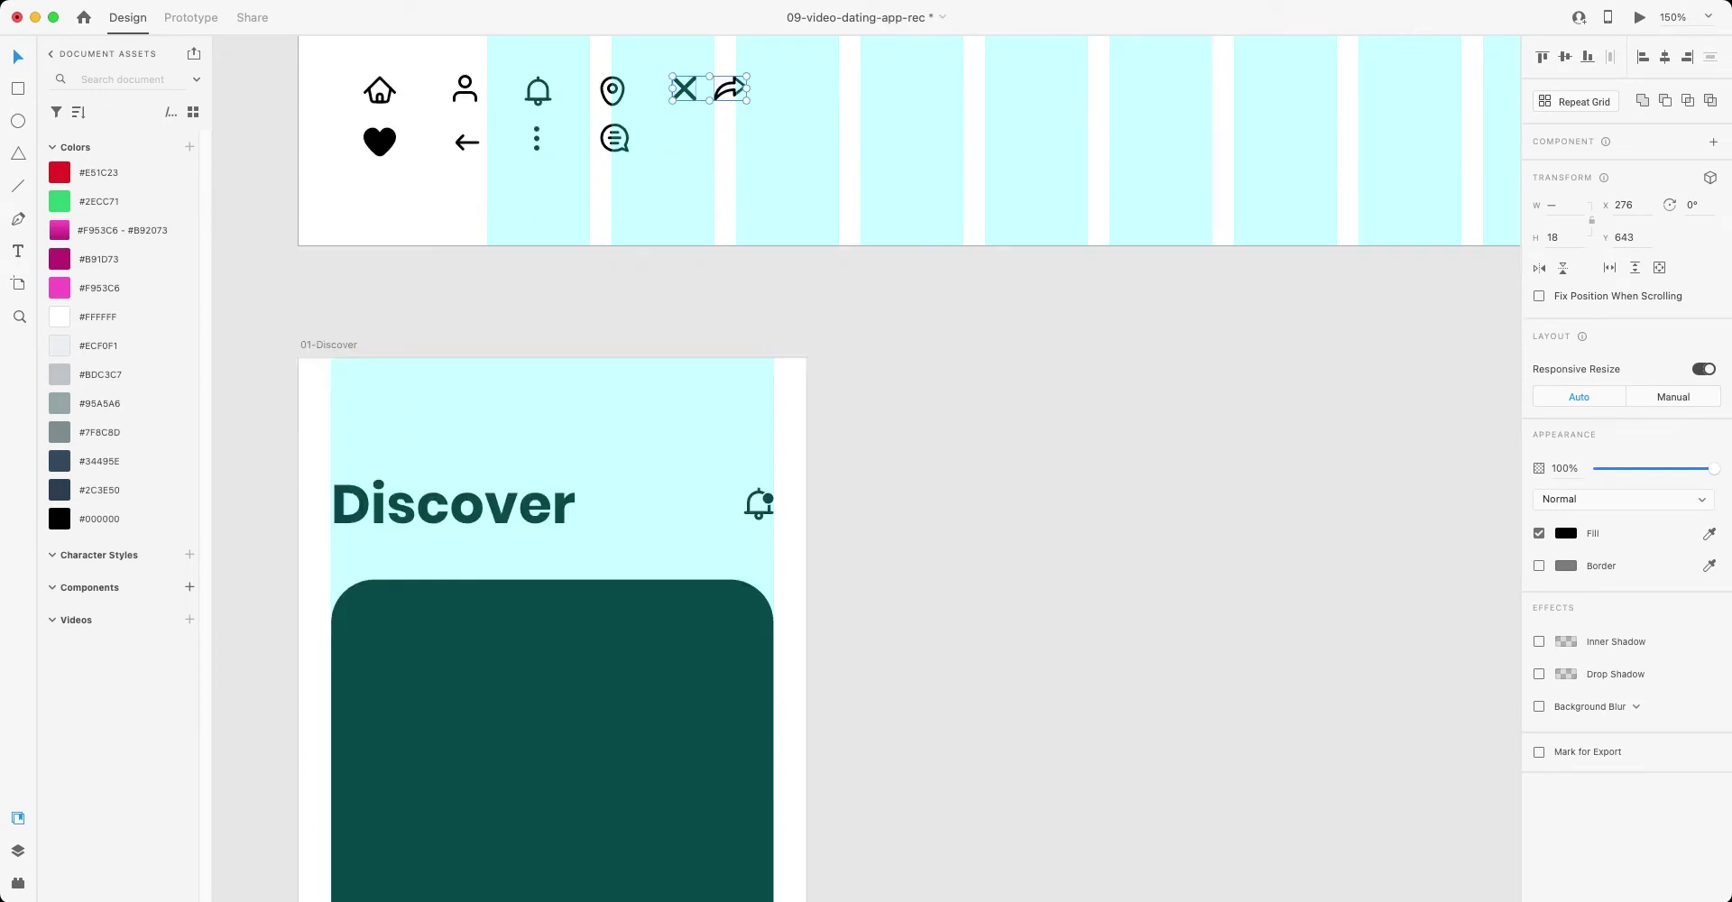
scroll(553, 451, "down", 5)
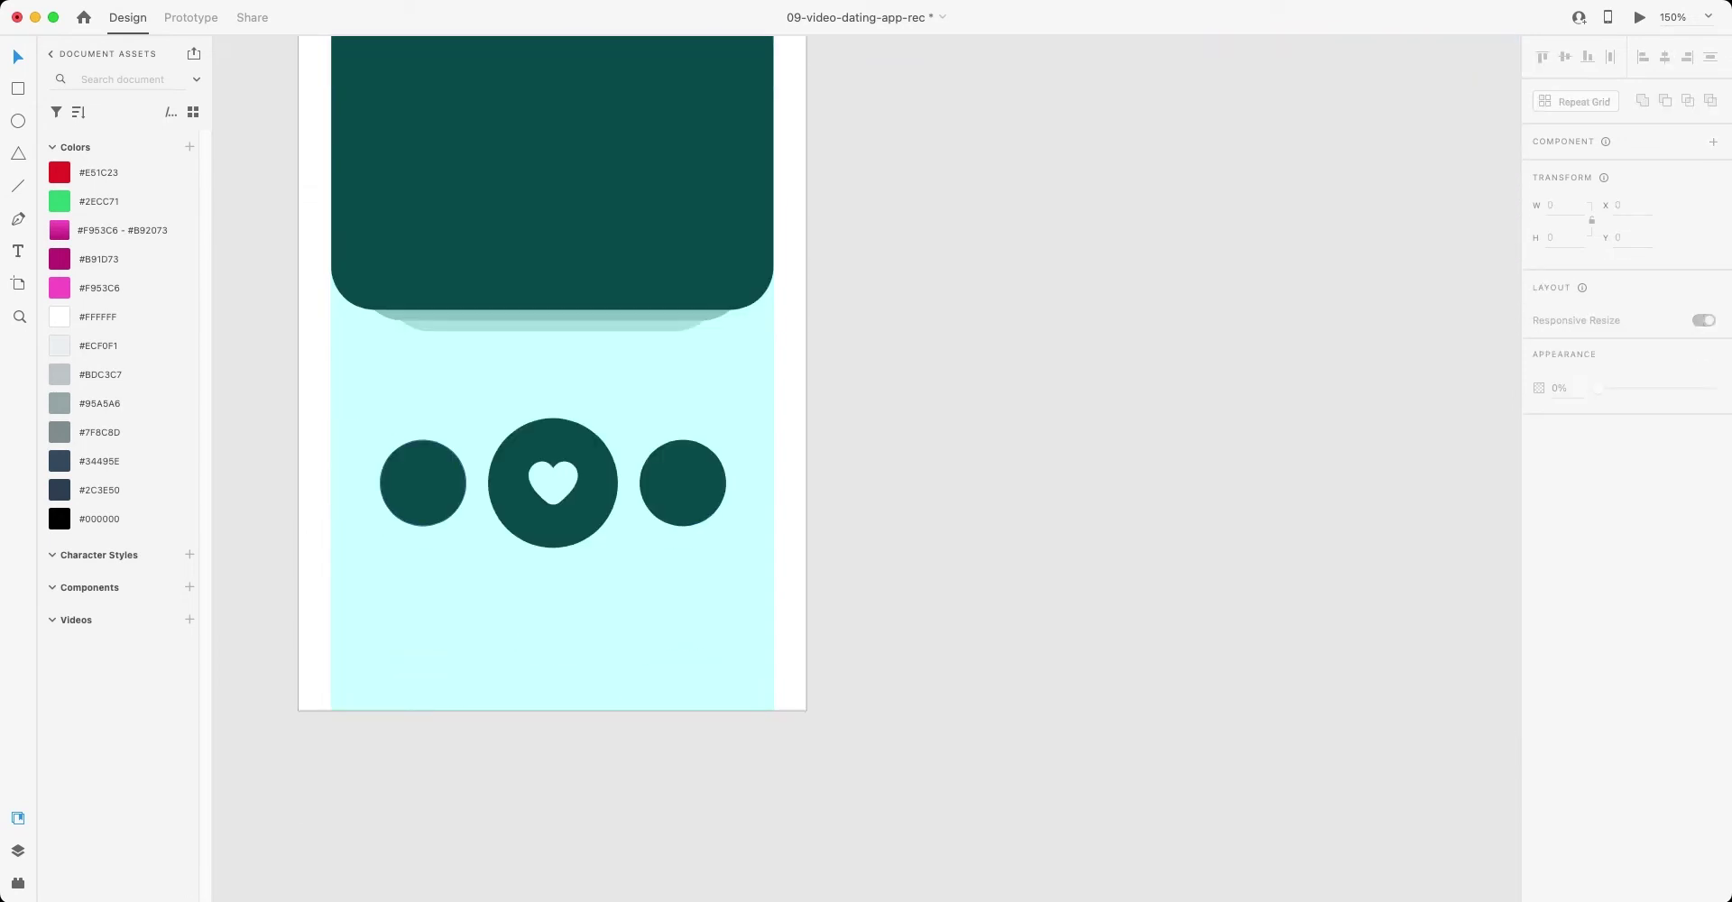
left_click(423, 483)
left_click(722, 484)
key("Escape")
- Centre the cross in the left circle and the share arrow in the right one, fill both with #FFFFFF and save
left_click_drag(683, 491, 423, 482)
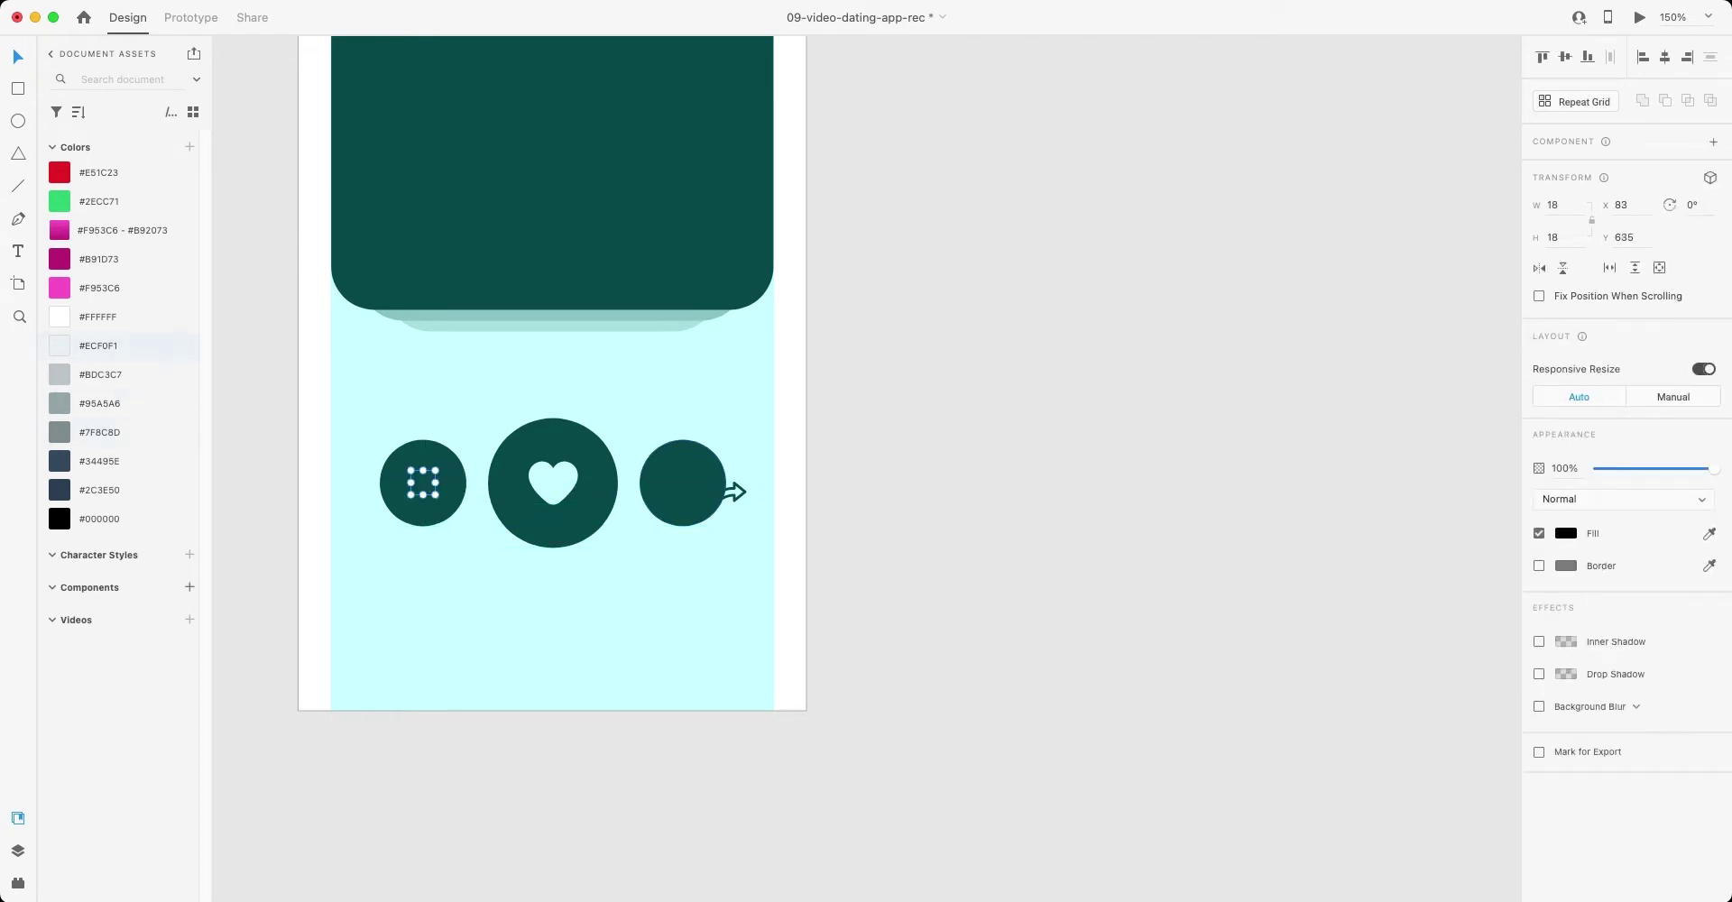
left_click(97, 317)
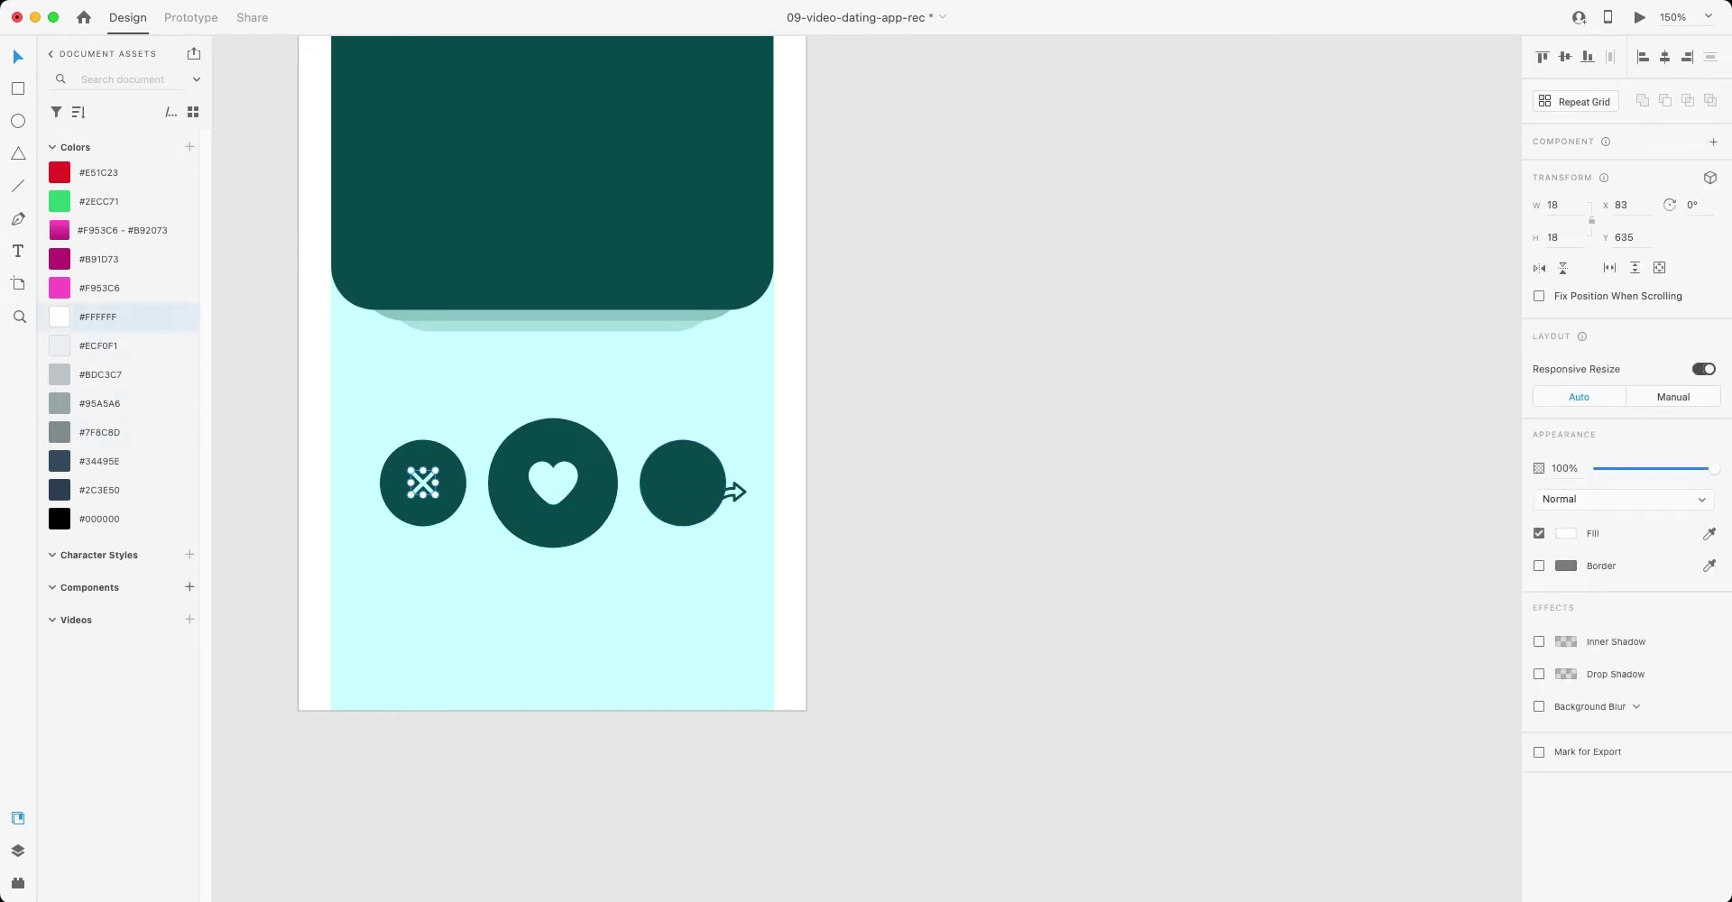
left_click(686, 487)
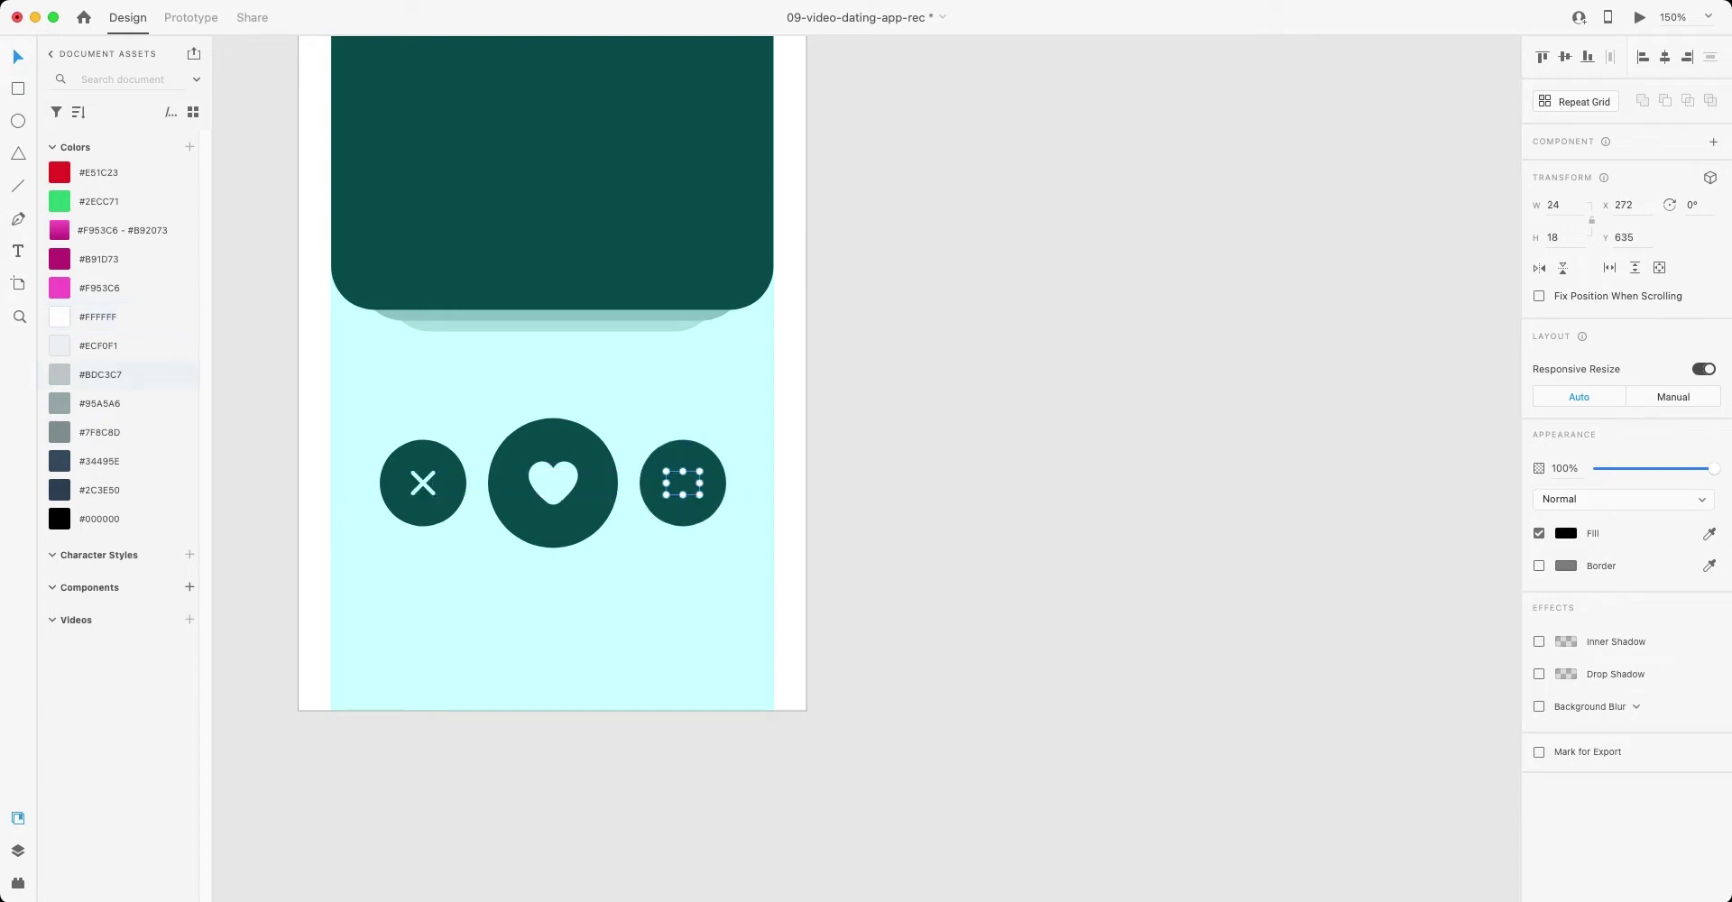
left_click(98, 317)
left_click(683, 482)
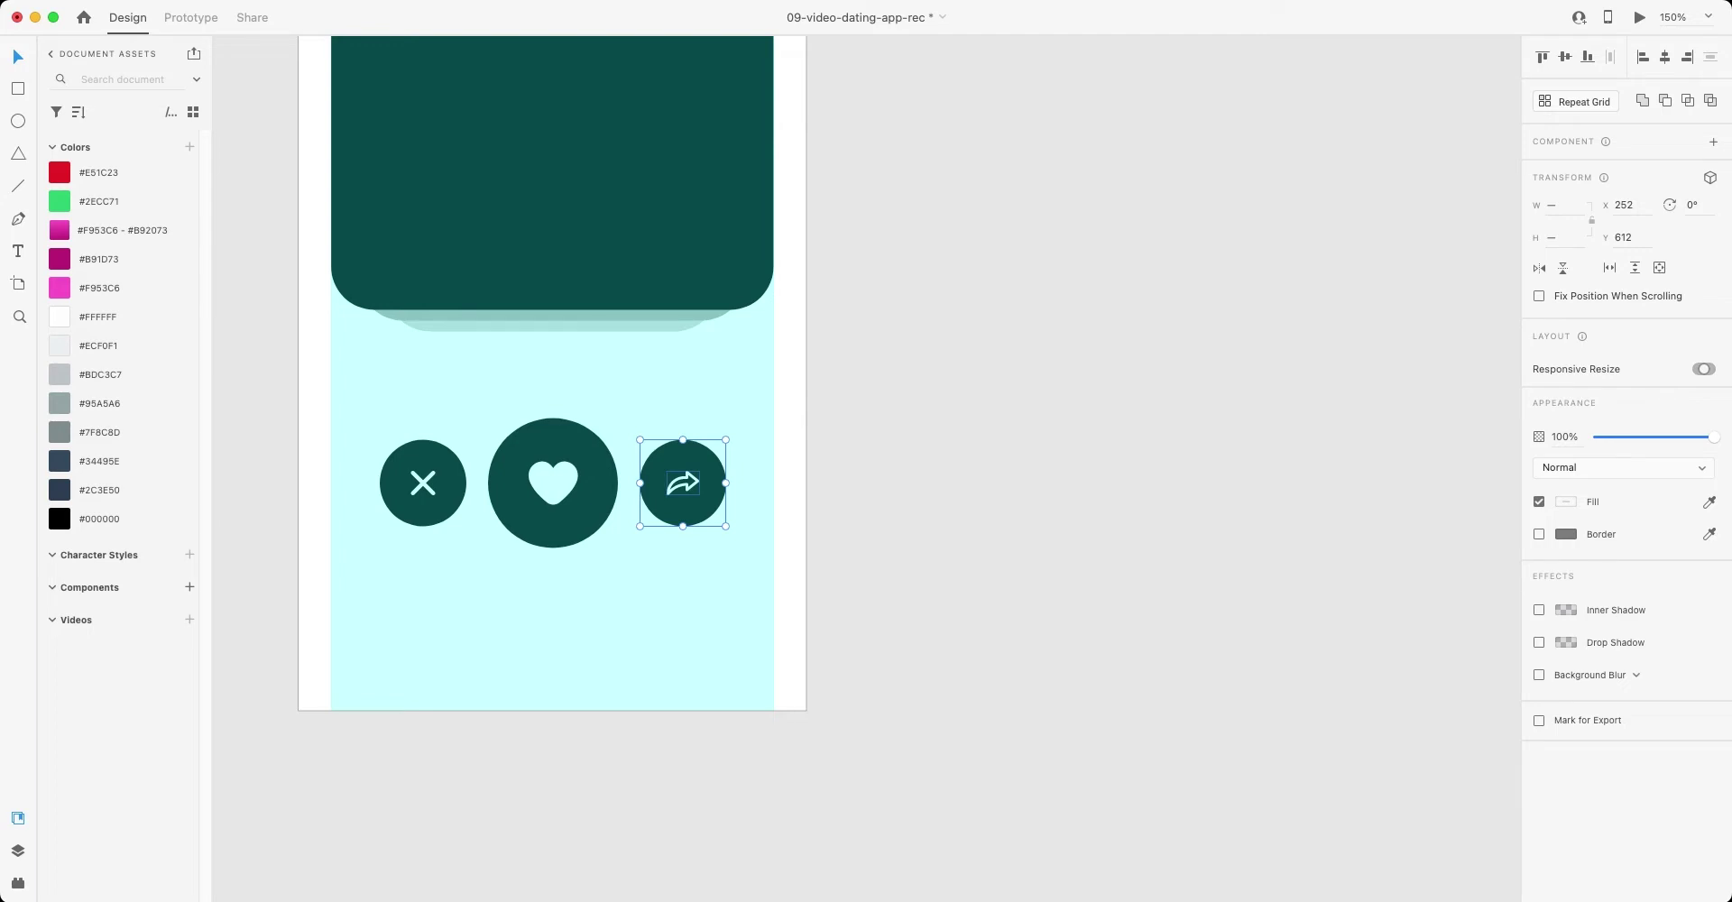
key("super+s")
- Draw a 375-wide rectangle across the artboard's bottom at X 0, Y 732 and set its height to 88
scroll(552, 361, "down", 1)
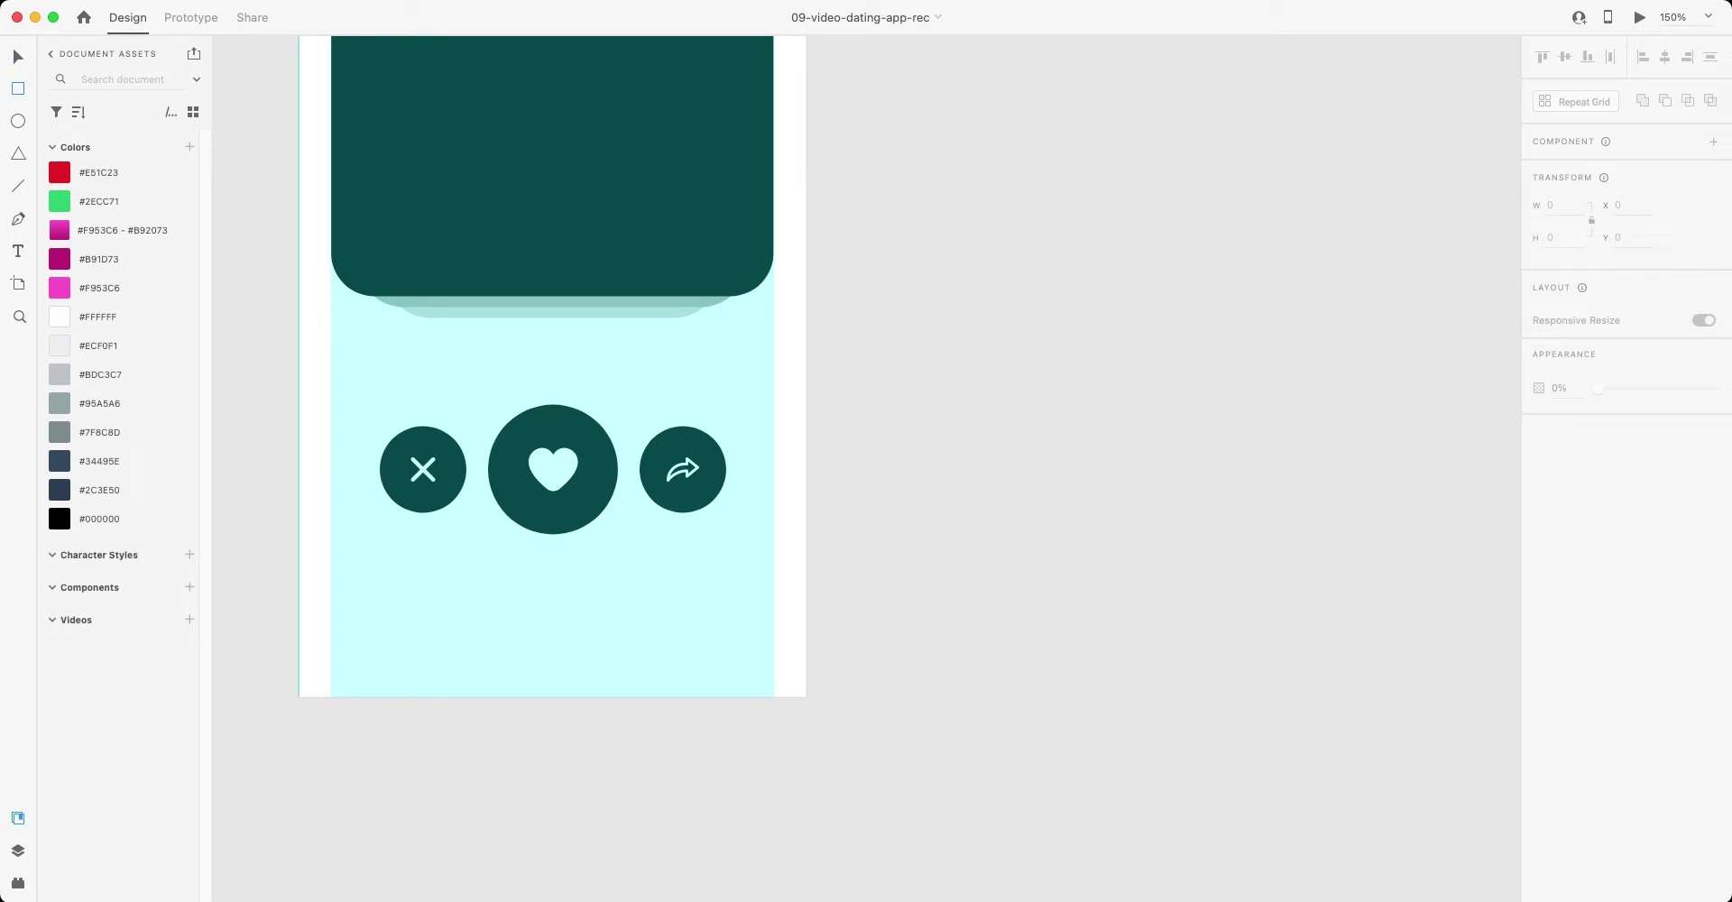
mouse_move(299, 589)
left_mouse_down()
mouse_move(806, 654)
mouse_move(806, 697)
left_mouse_up()
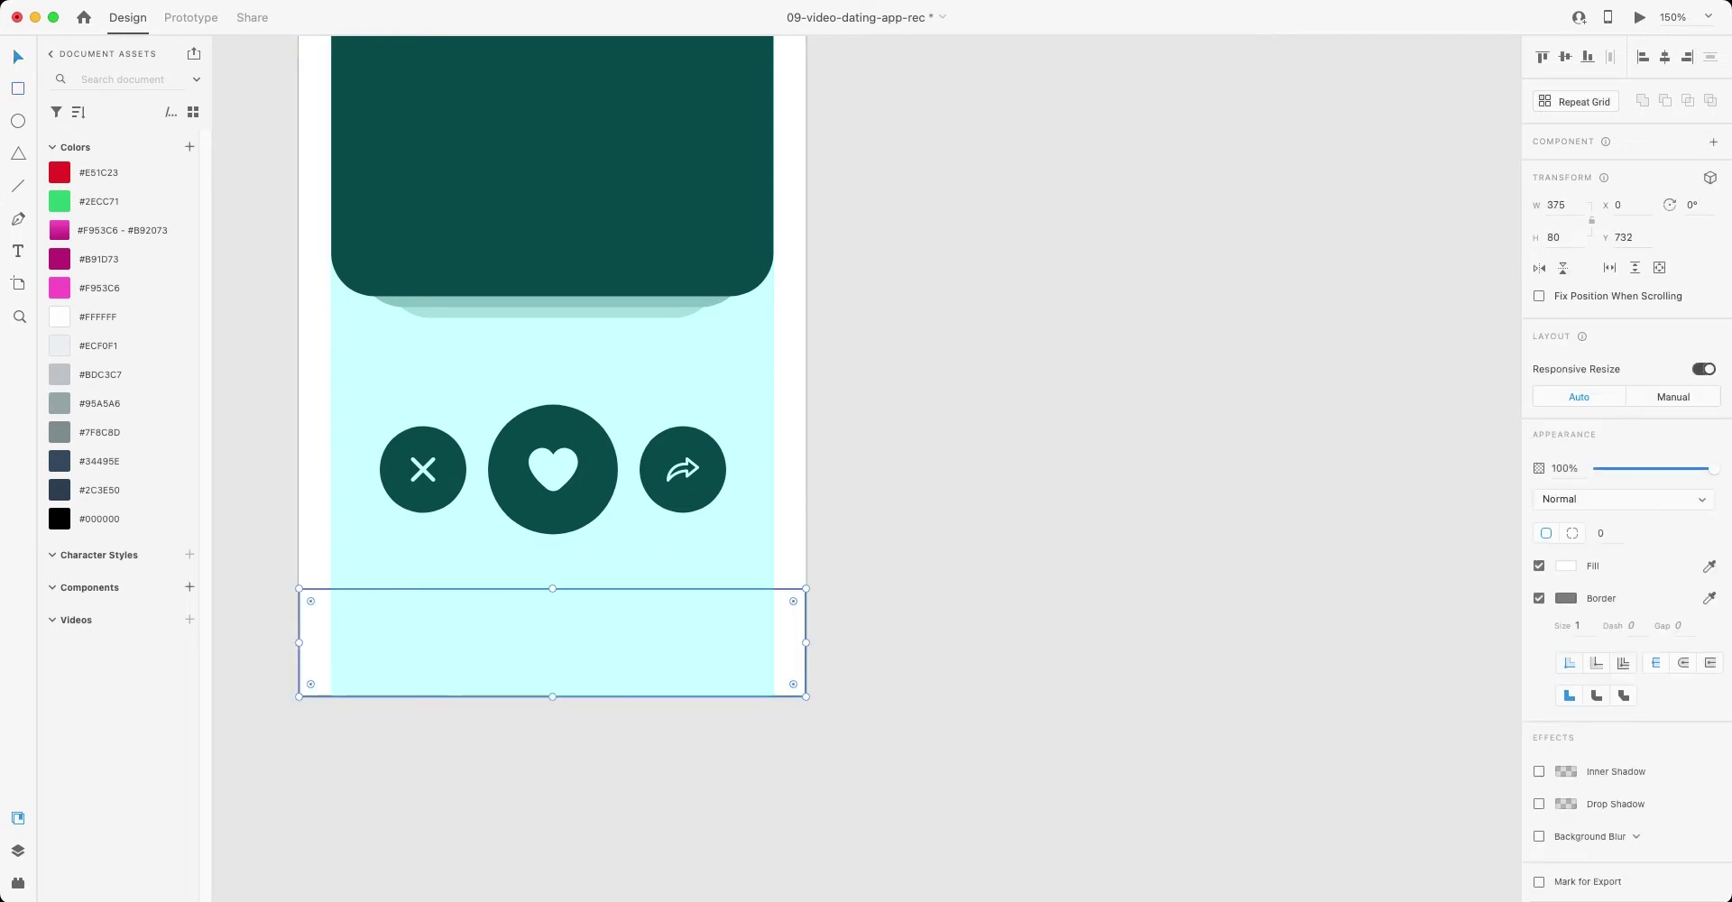
left_click(1553, 237)
type("8")
key("Return")
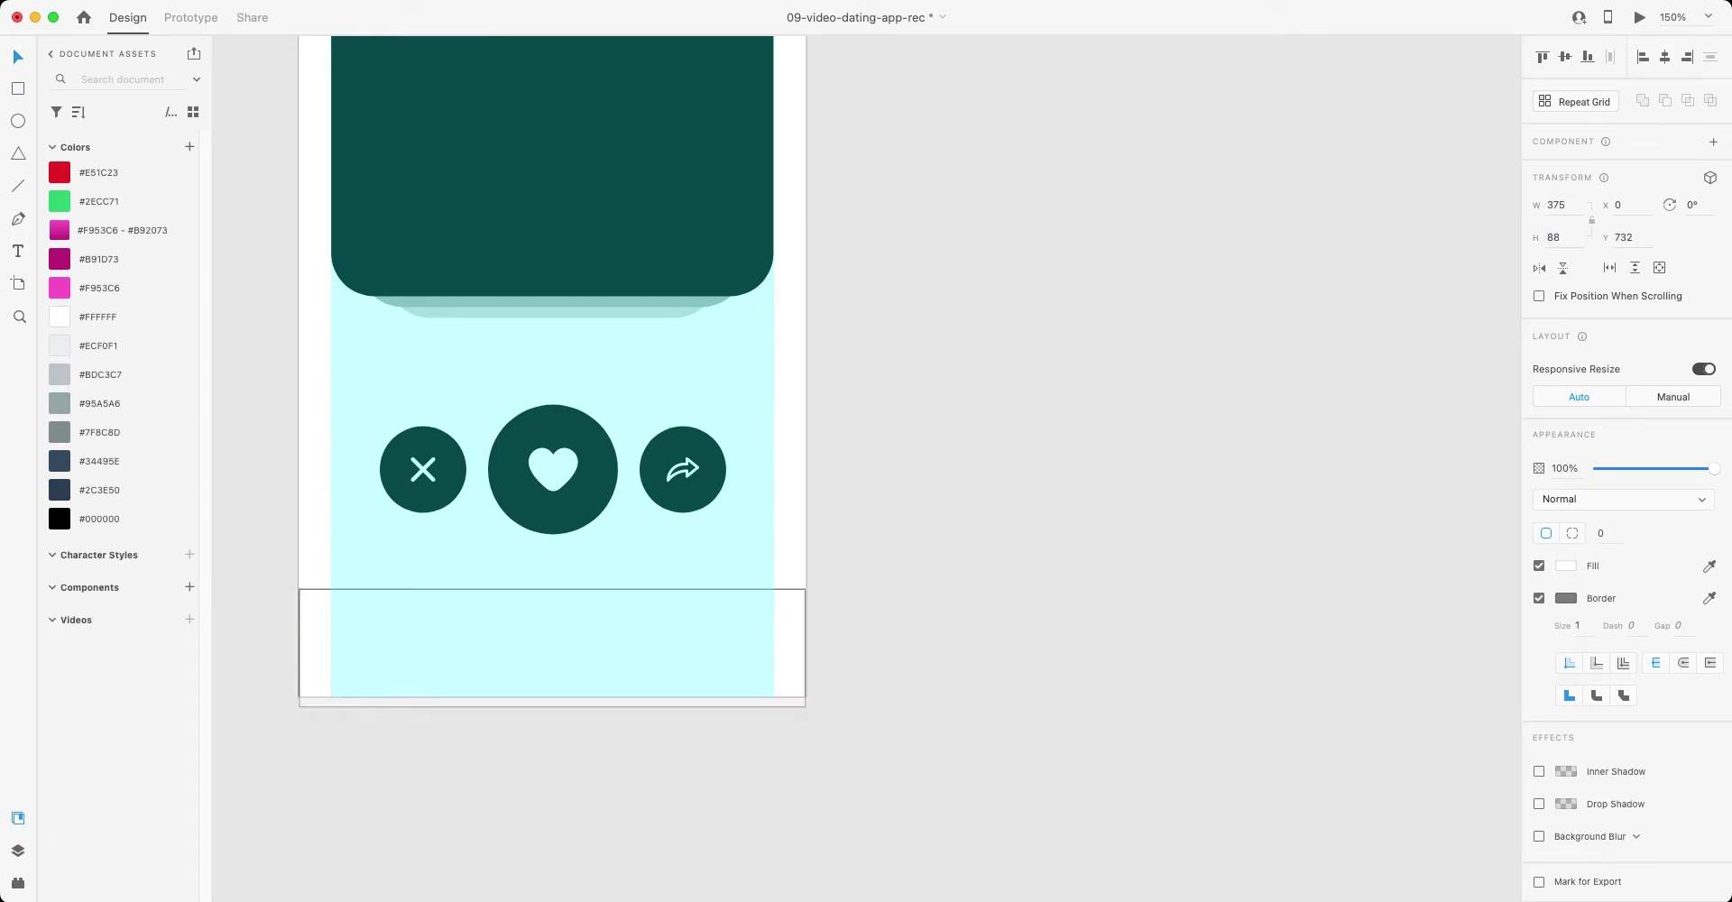
- Move the bottom bar rectangle up to Y 724 and round its two upper corners to 32
left_click(552, 648)
left_click_drag(552, 648, 552, 637)
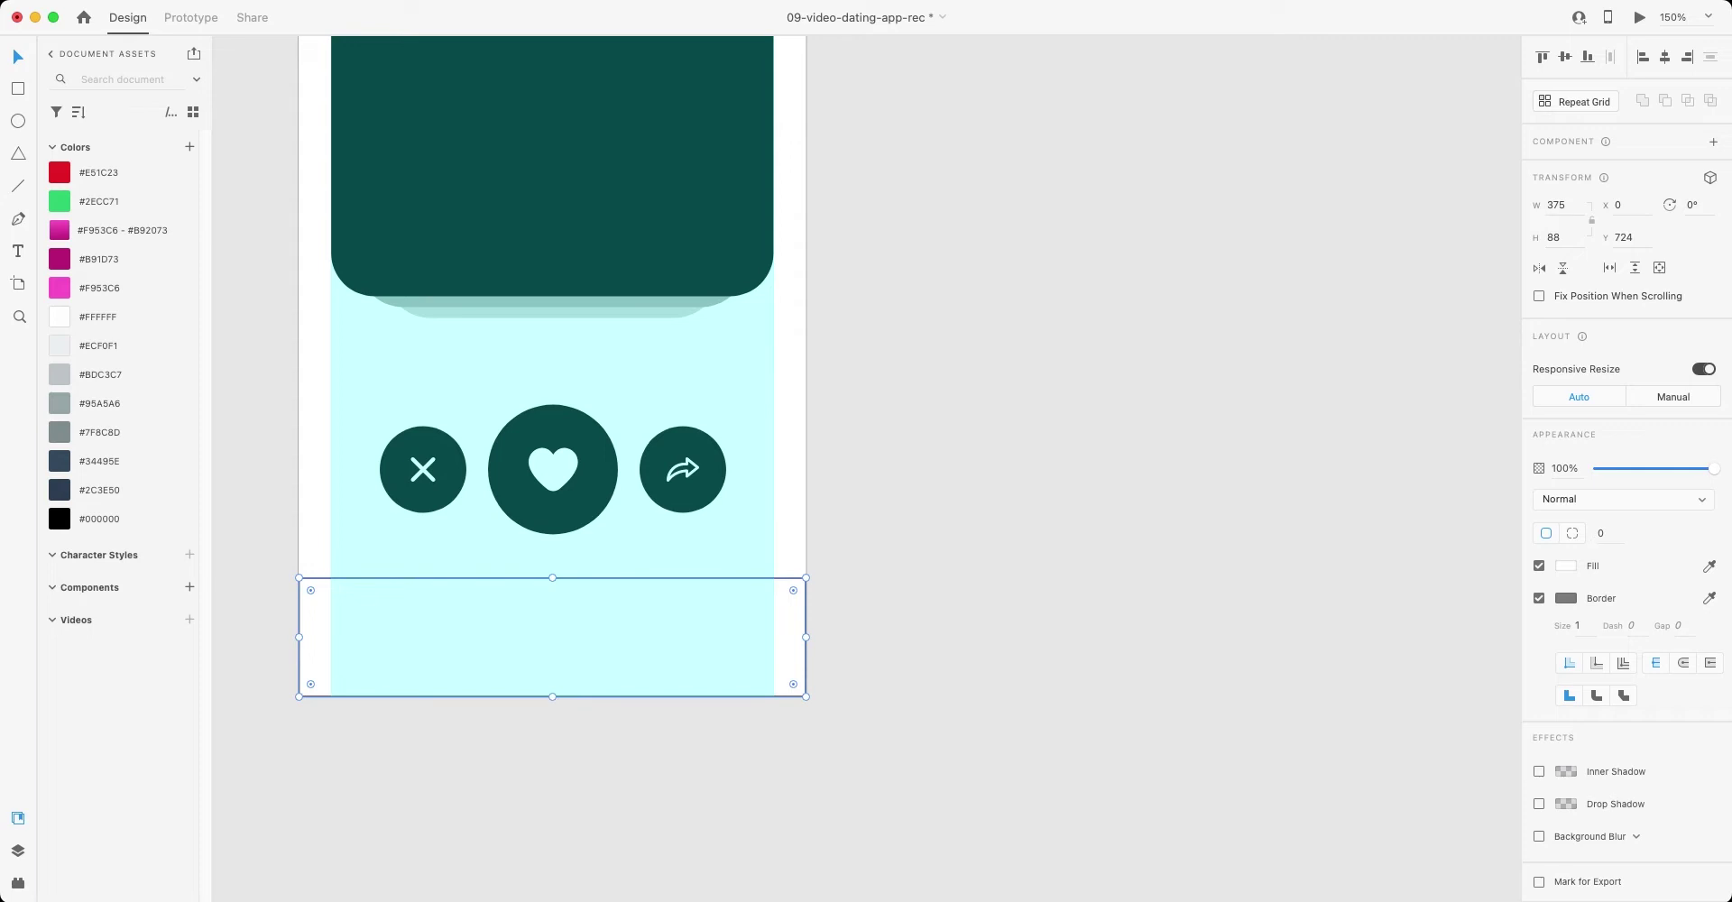
key("alt")
left_click_drag(793, 590, 781, 601)
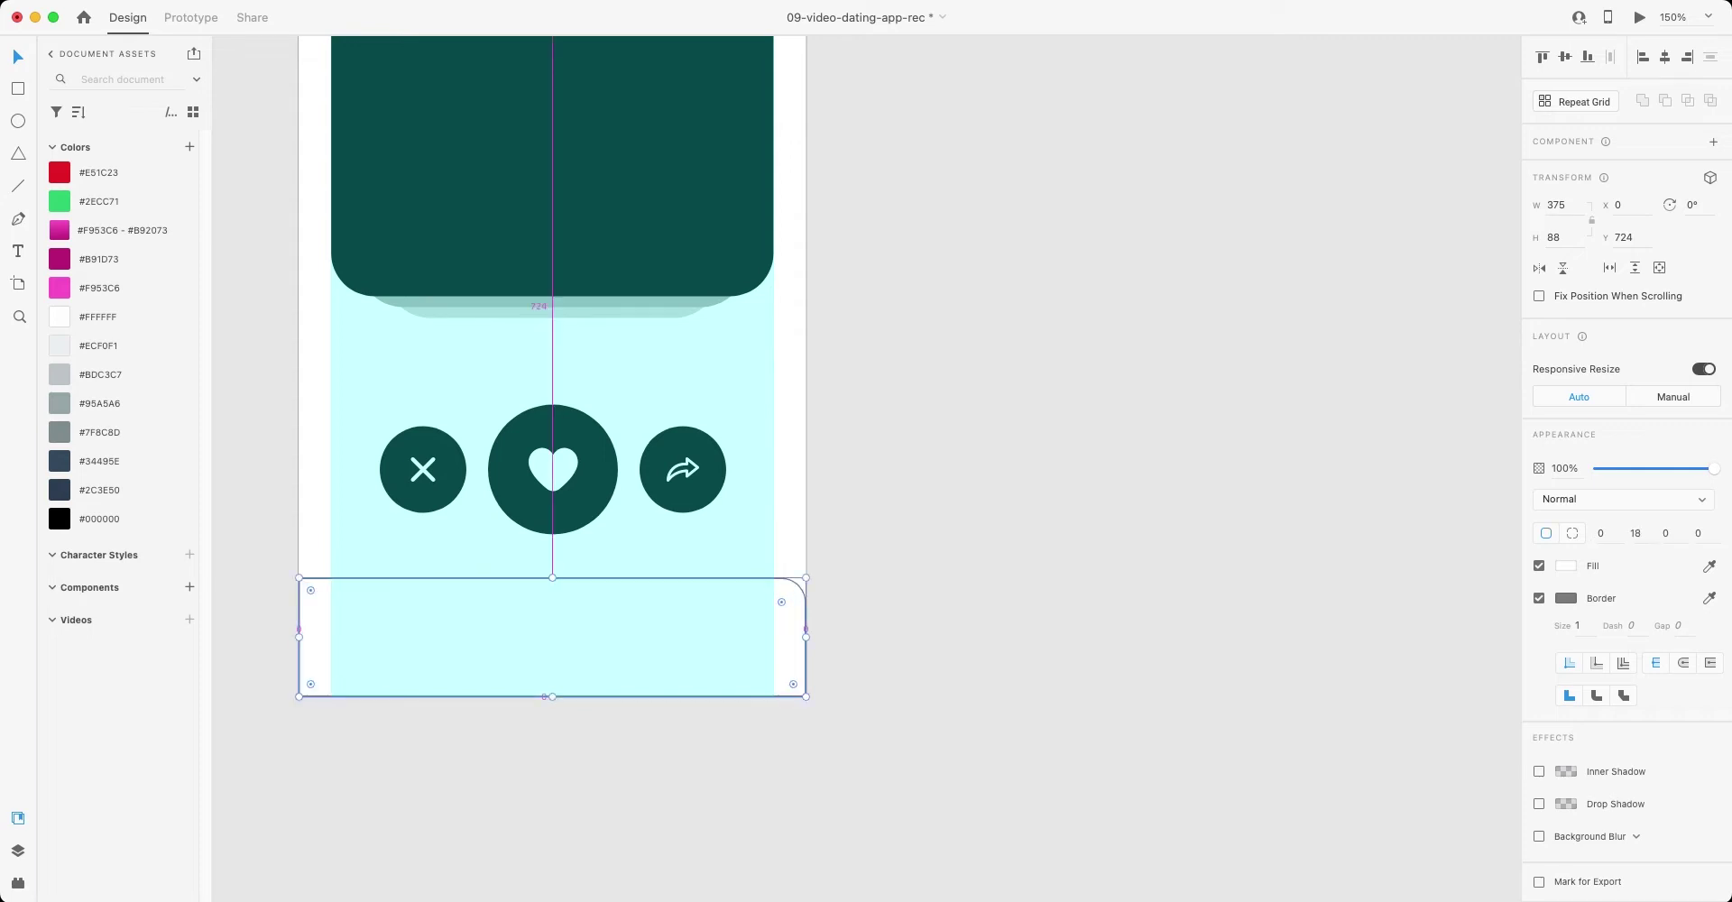
left_click_drag(311, 590, 318, 598)
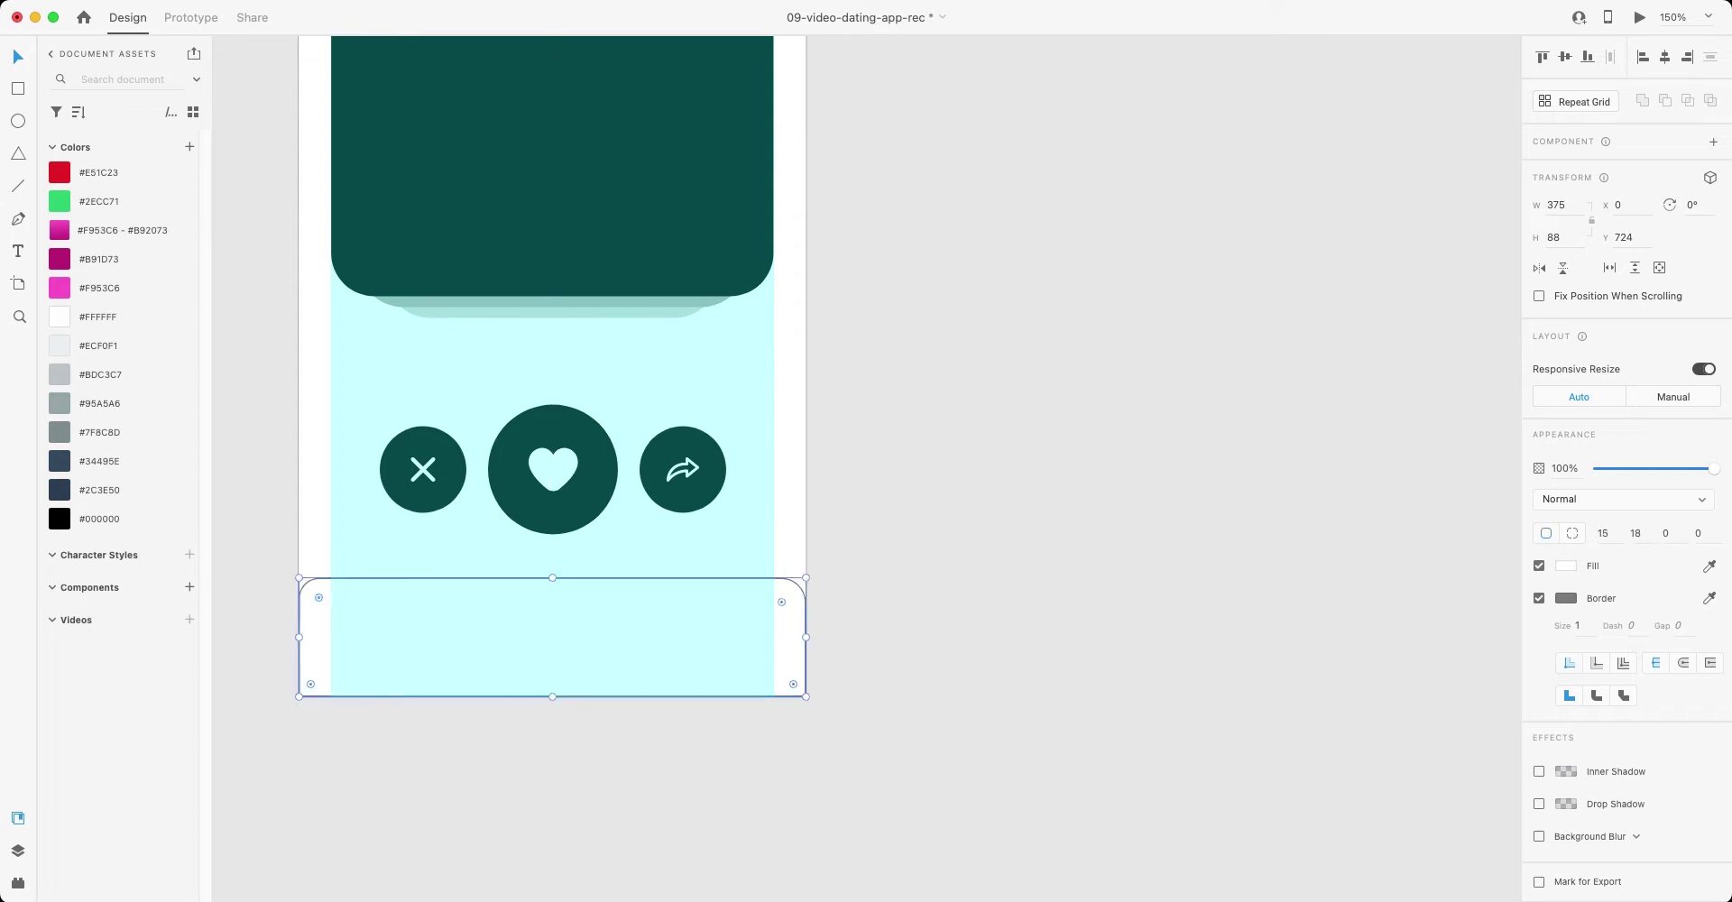
left_click(1603, 534)
type("32")
key("Tab")
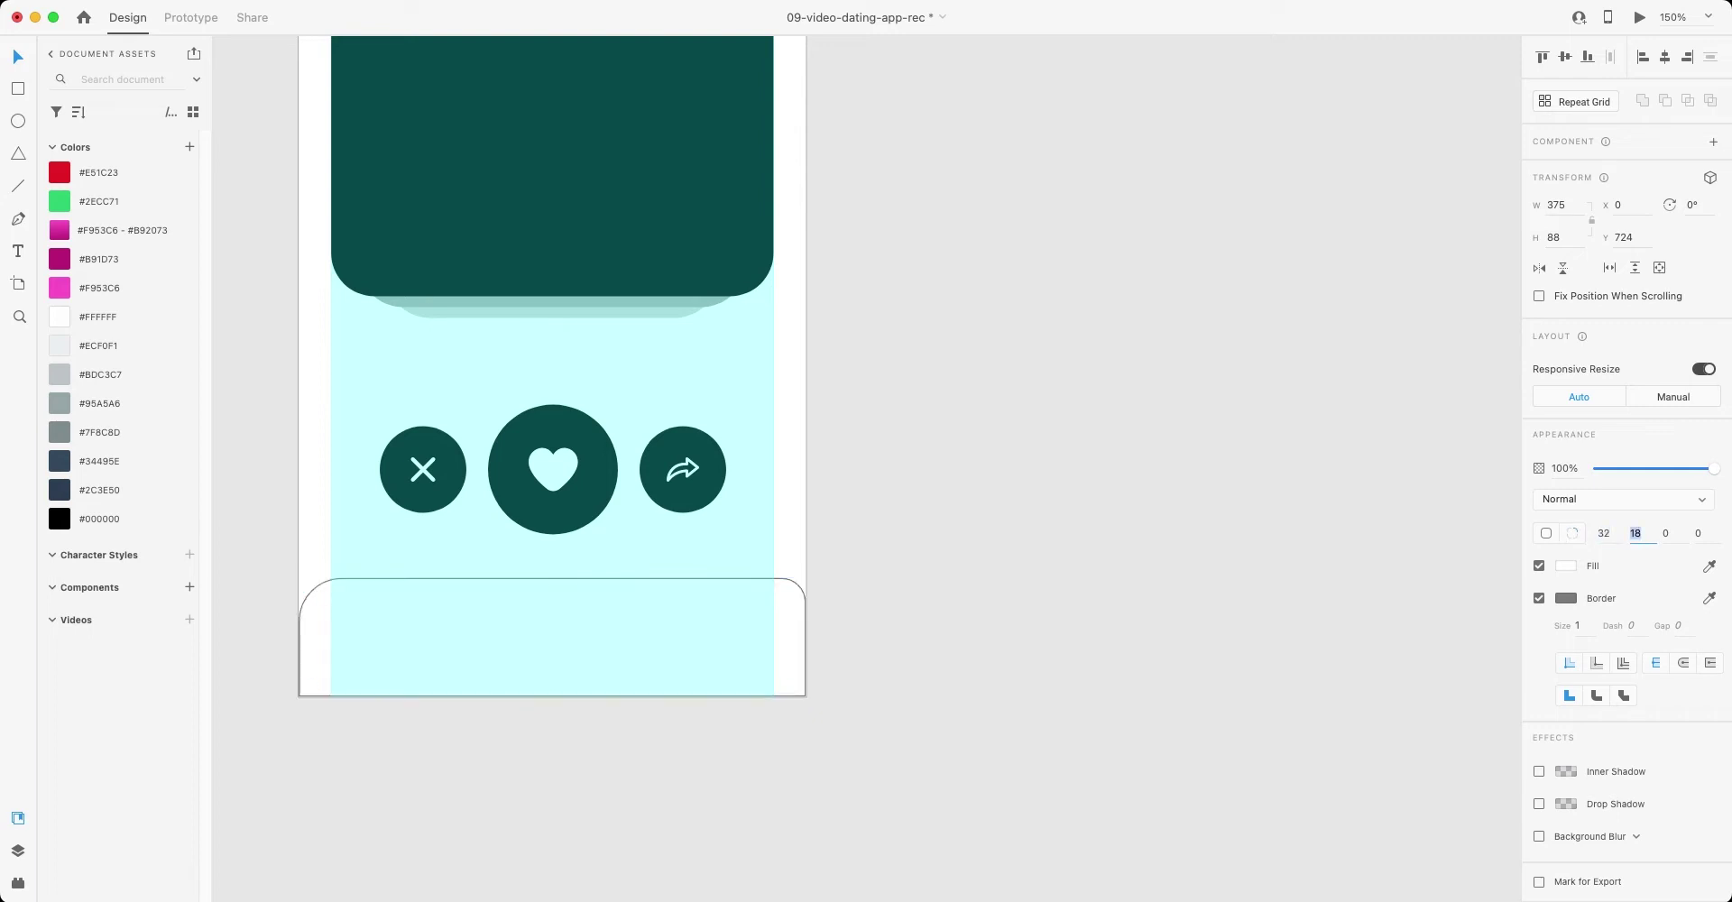
type("32")
key("Escape")
- Copy the home, person and chat icons from the icon set into the bottom bar, with the home icon at X 24
scroll(866, 451, "up", 10)
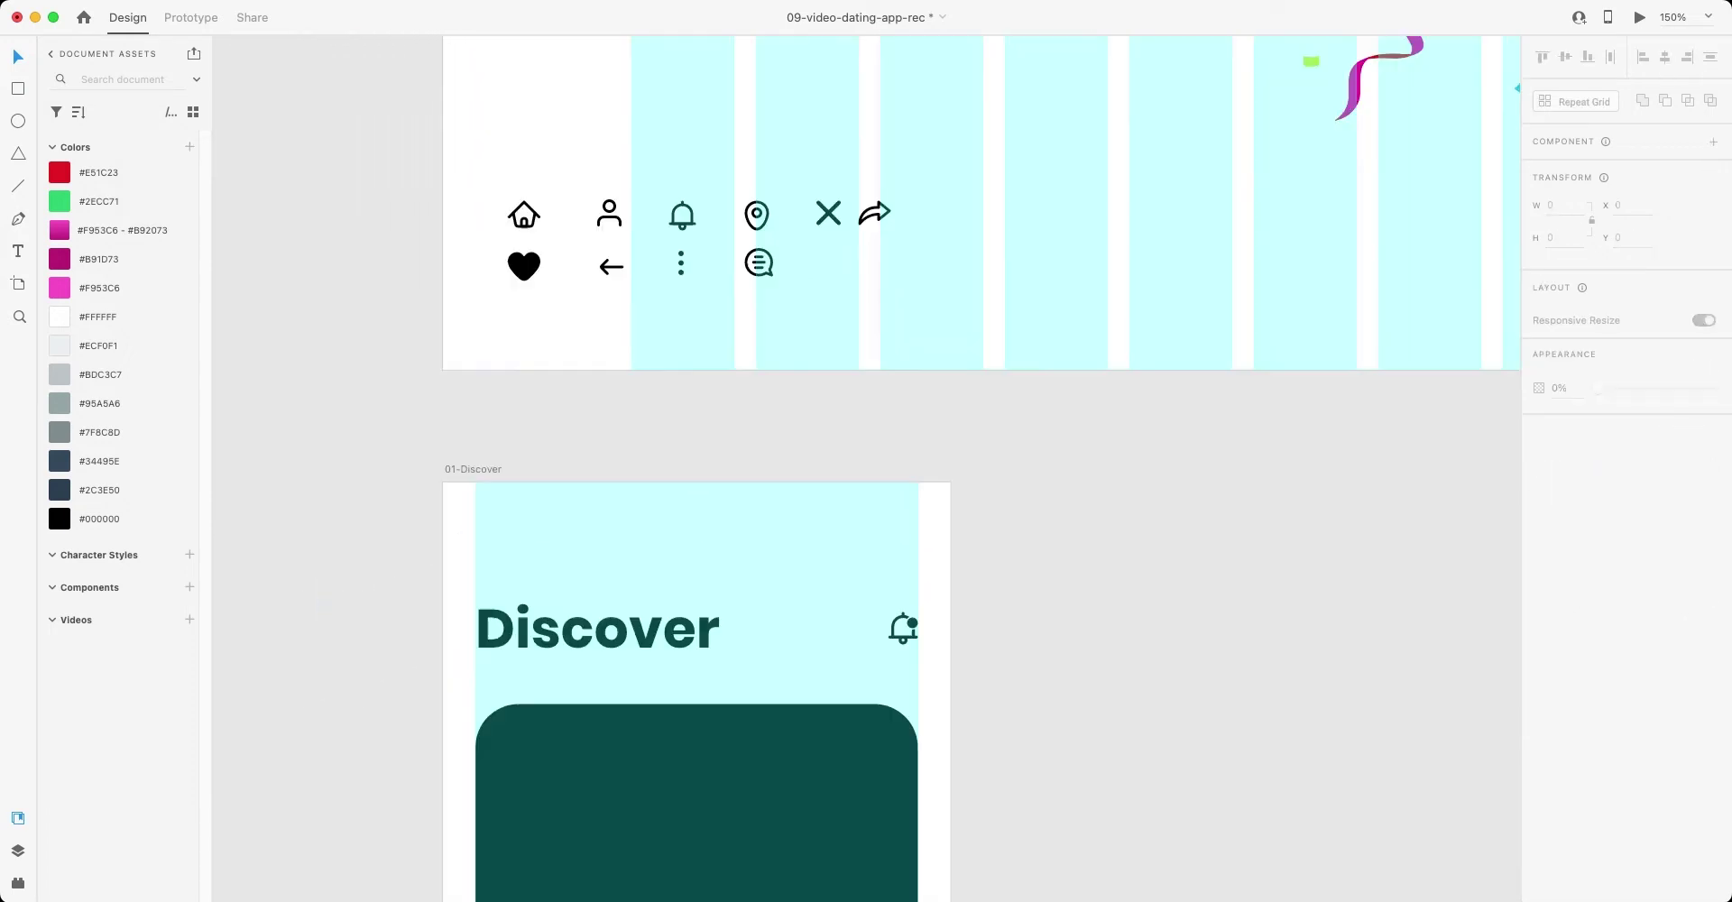
left_click(524, 214)
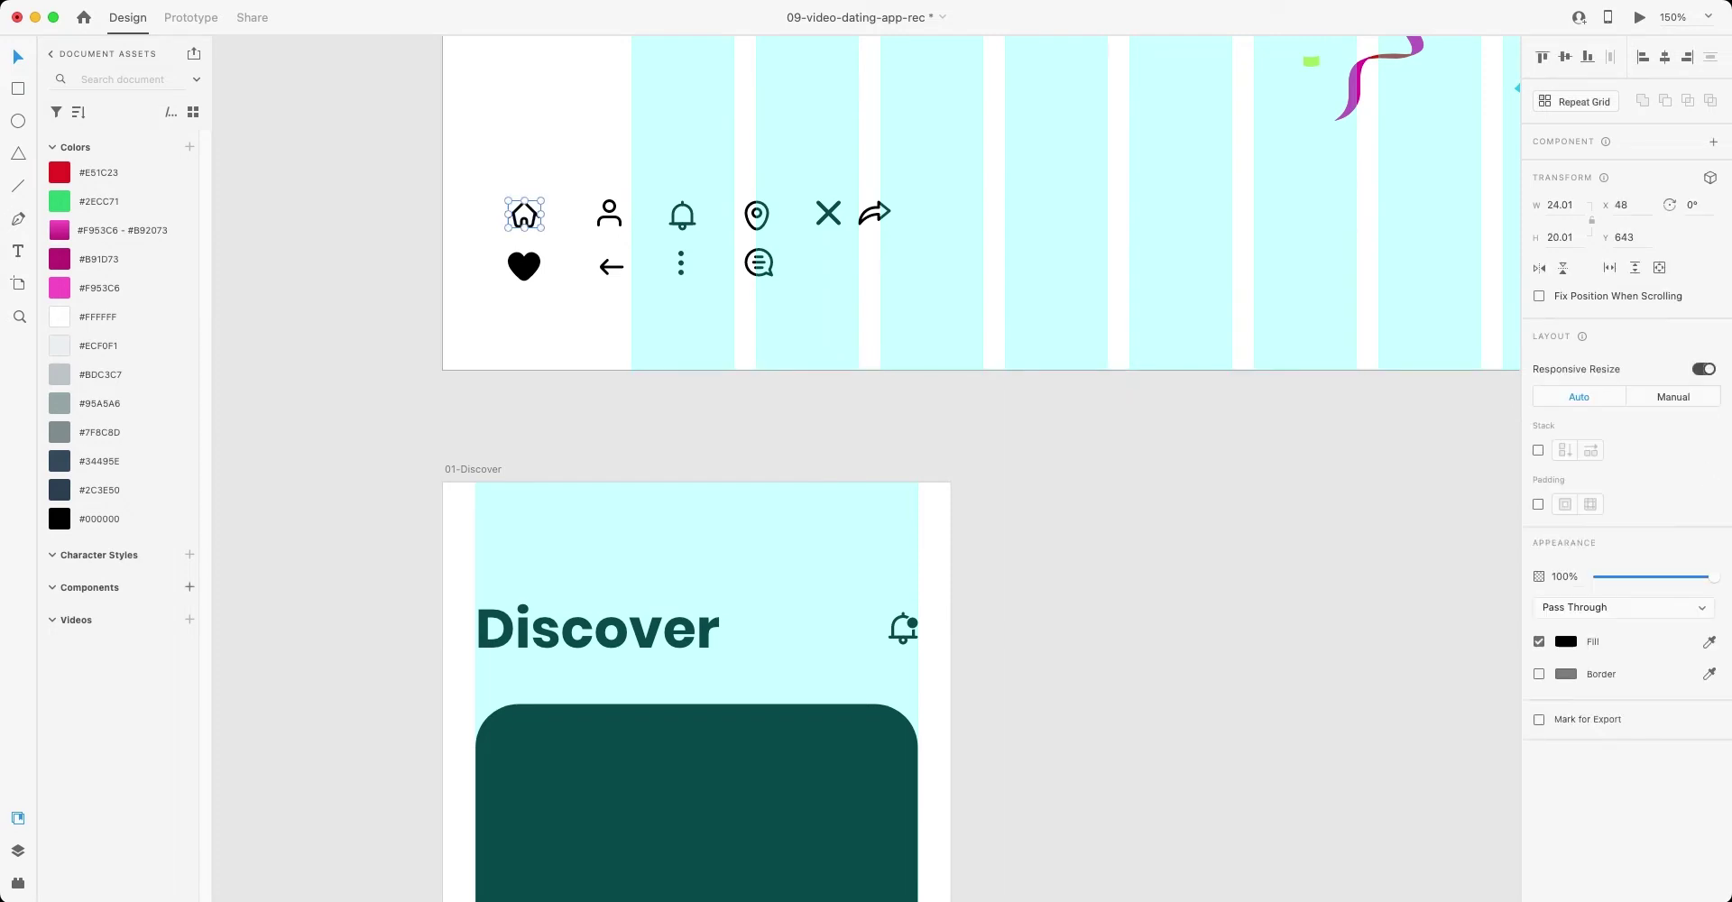
left_click(759, 263, "shift")
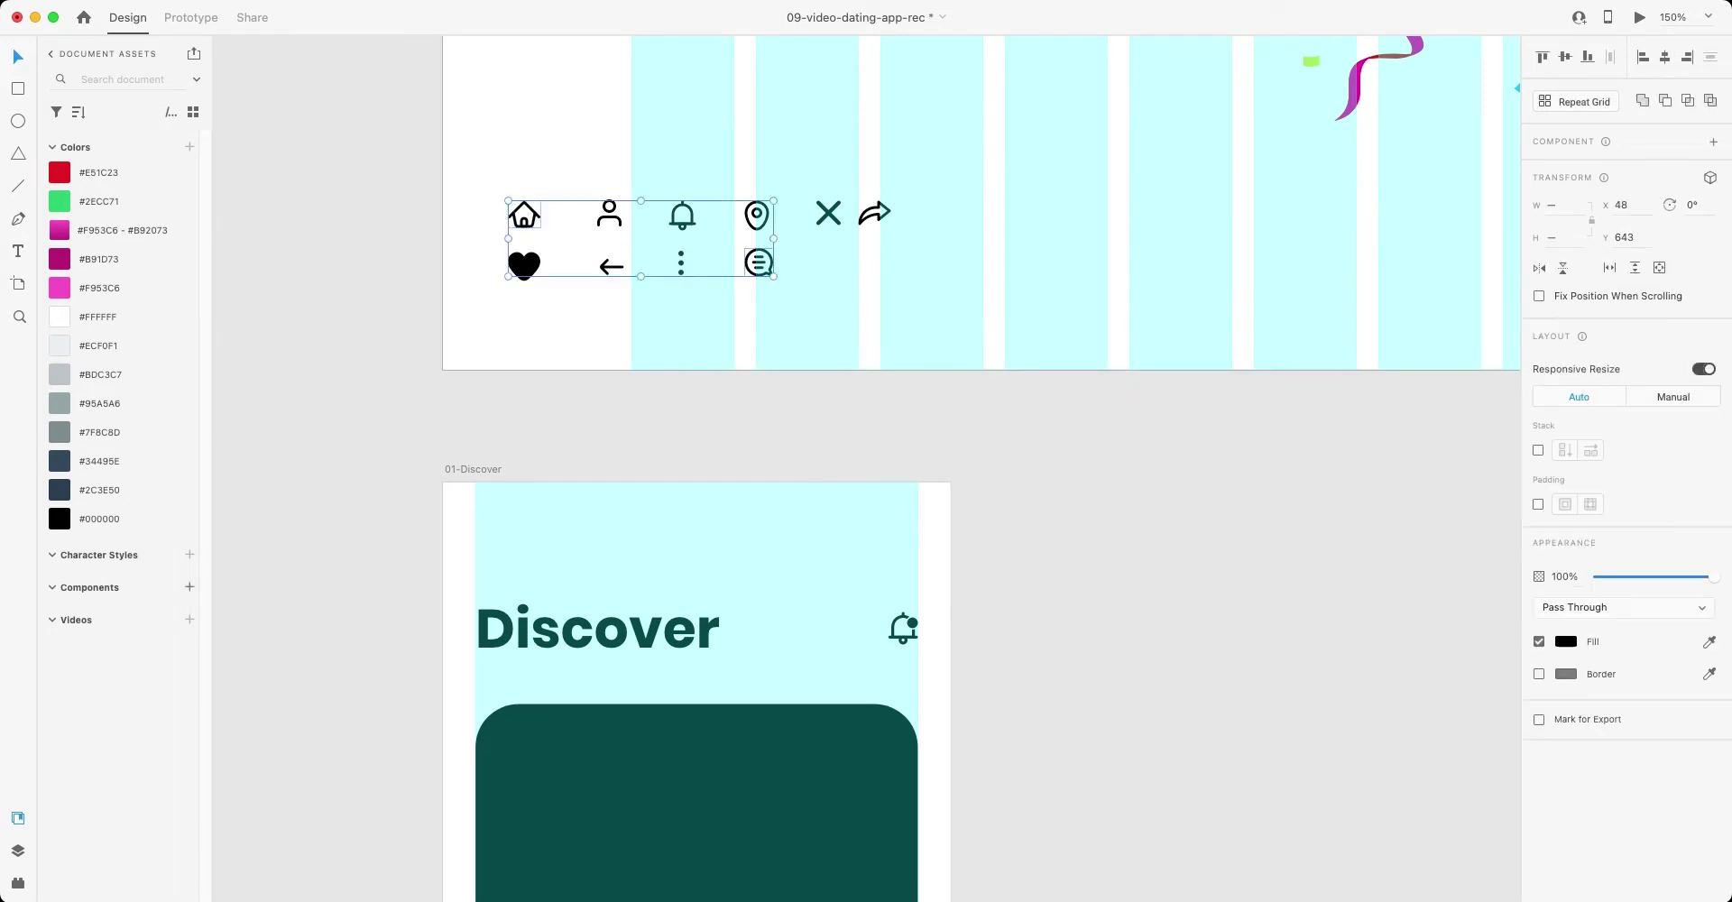
left_click(608, 214, "shift")
left_click_drag(609, 214, 492, 600)
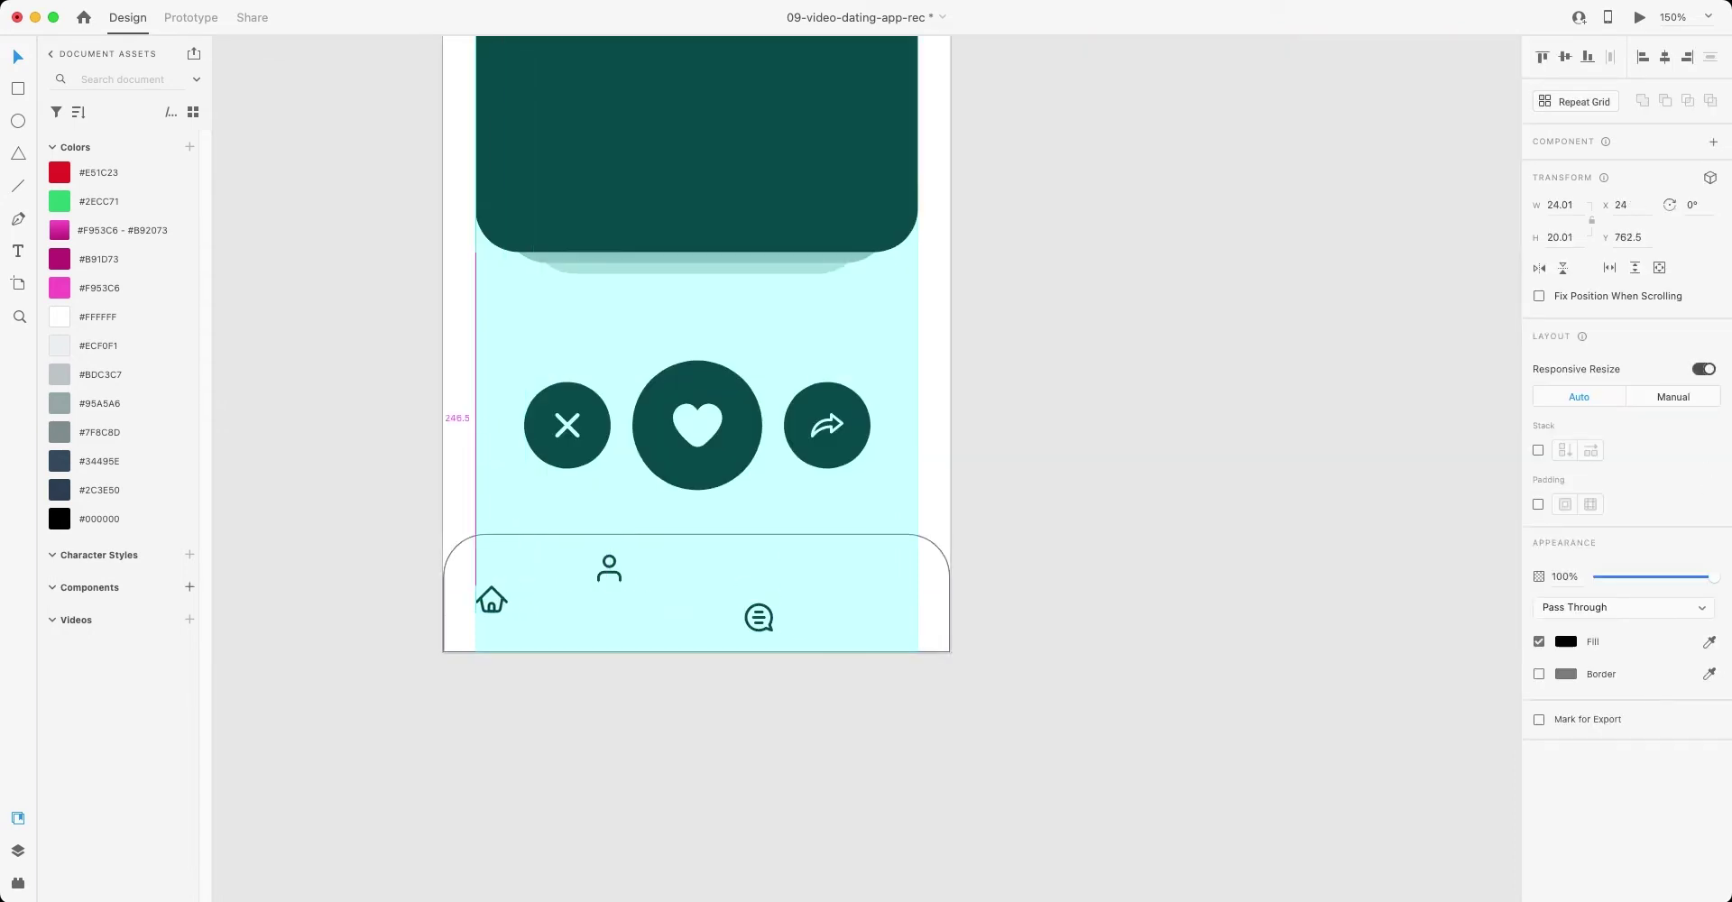
- Place the chat icon near the bar's centre and the person icon at X 333, then align all three icons vertically to the bar's middle
left_click_drag(759, 618, 703, 594)
left_click_drag(609, 567, 906, 598)
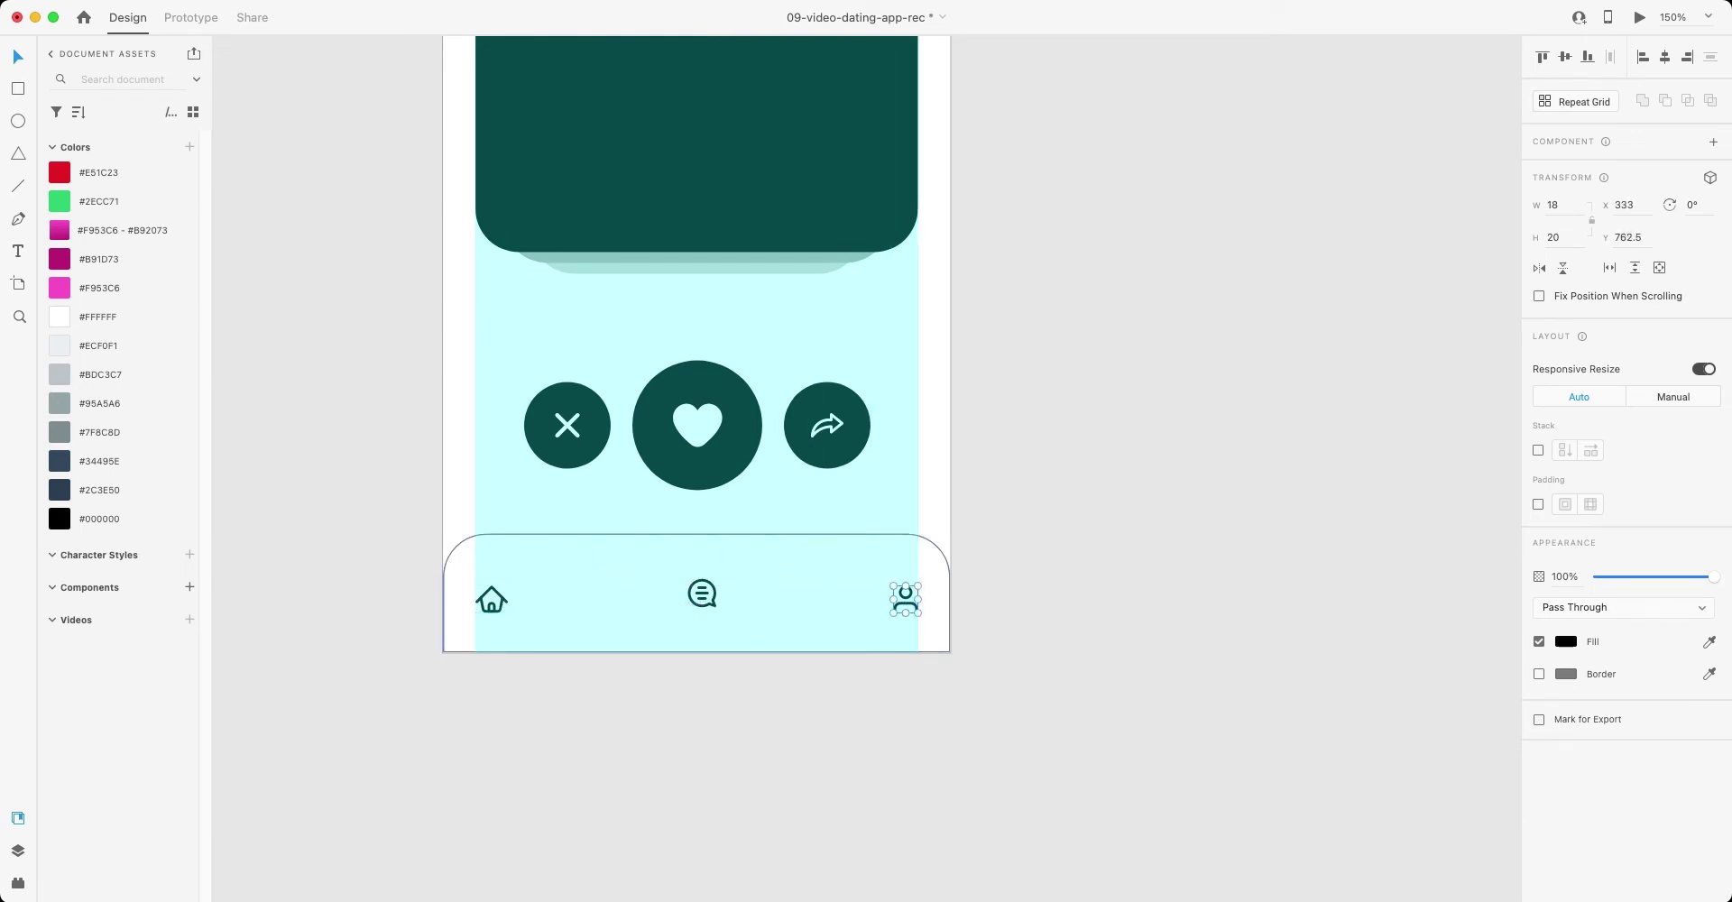
left_click(702, 593, "shift")
left_click(491, 600, "shift")
left_click(596, 632, "shift")
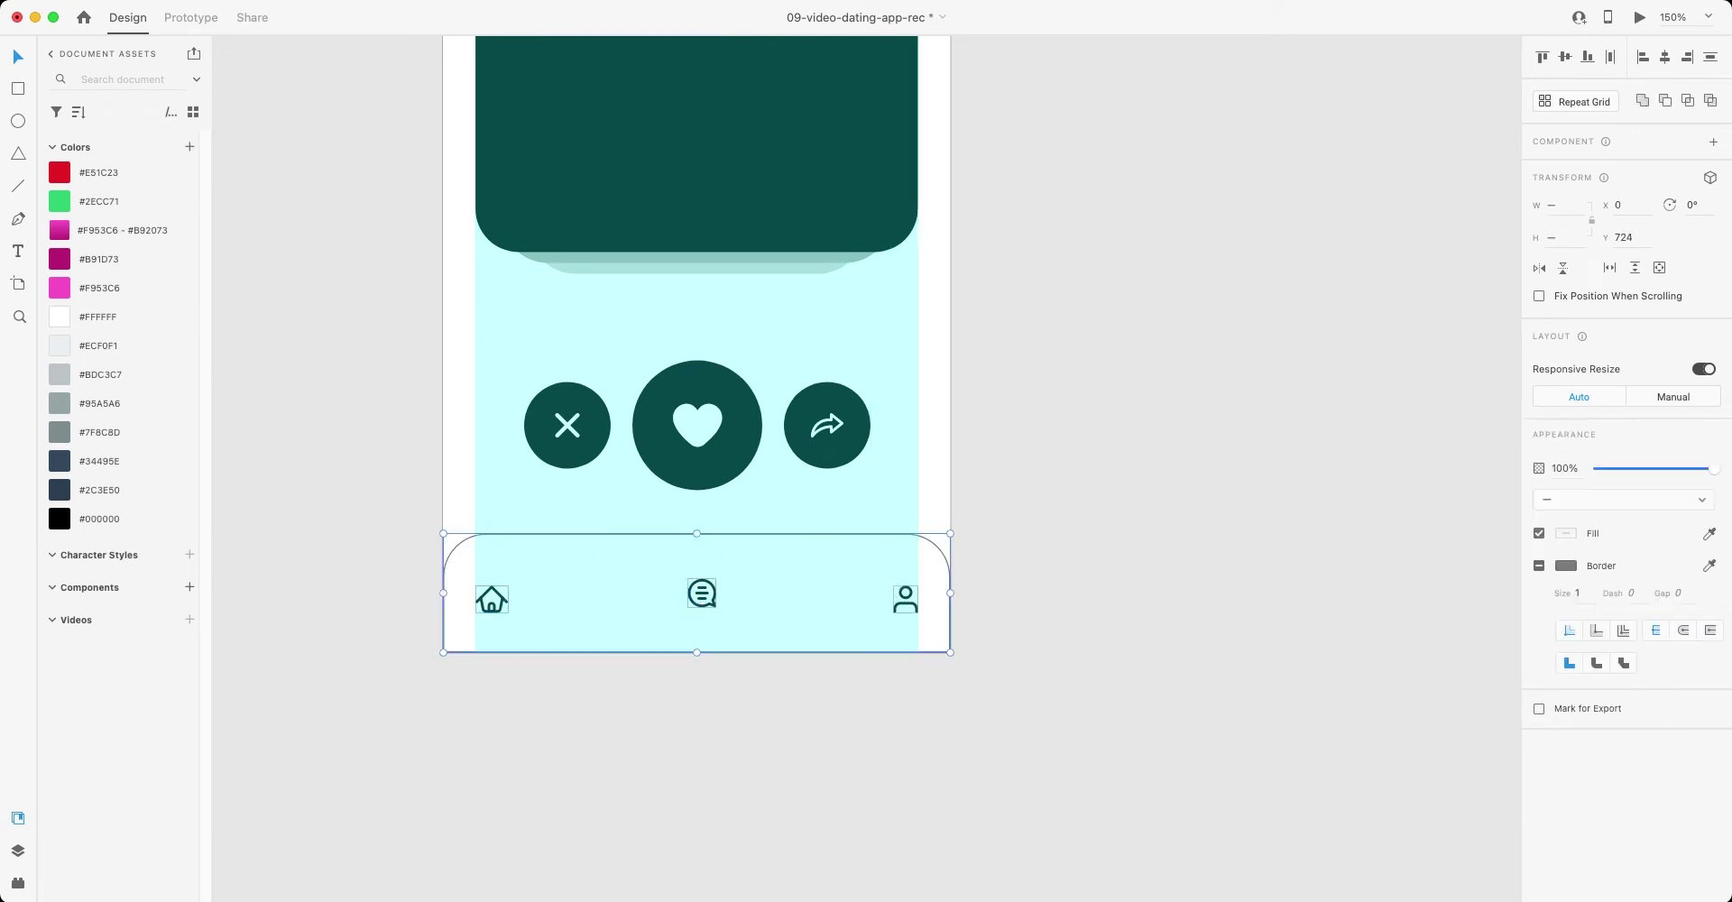
key("shift+m")
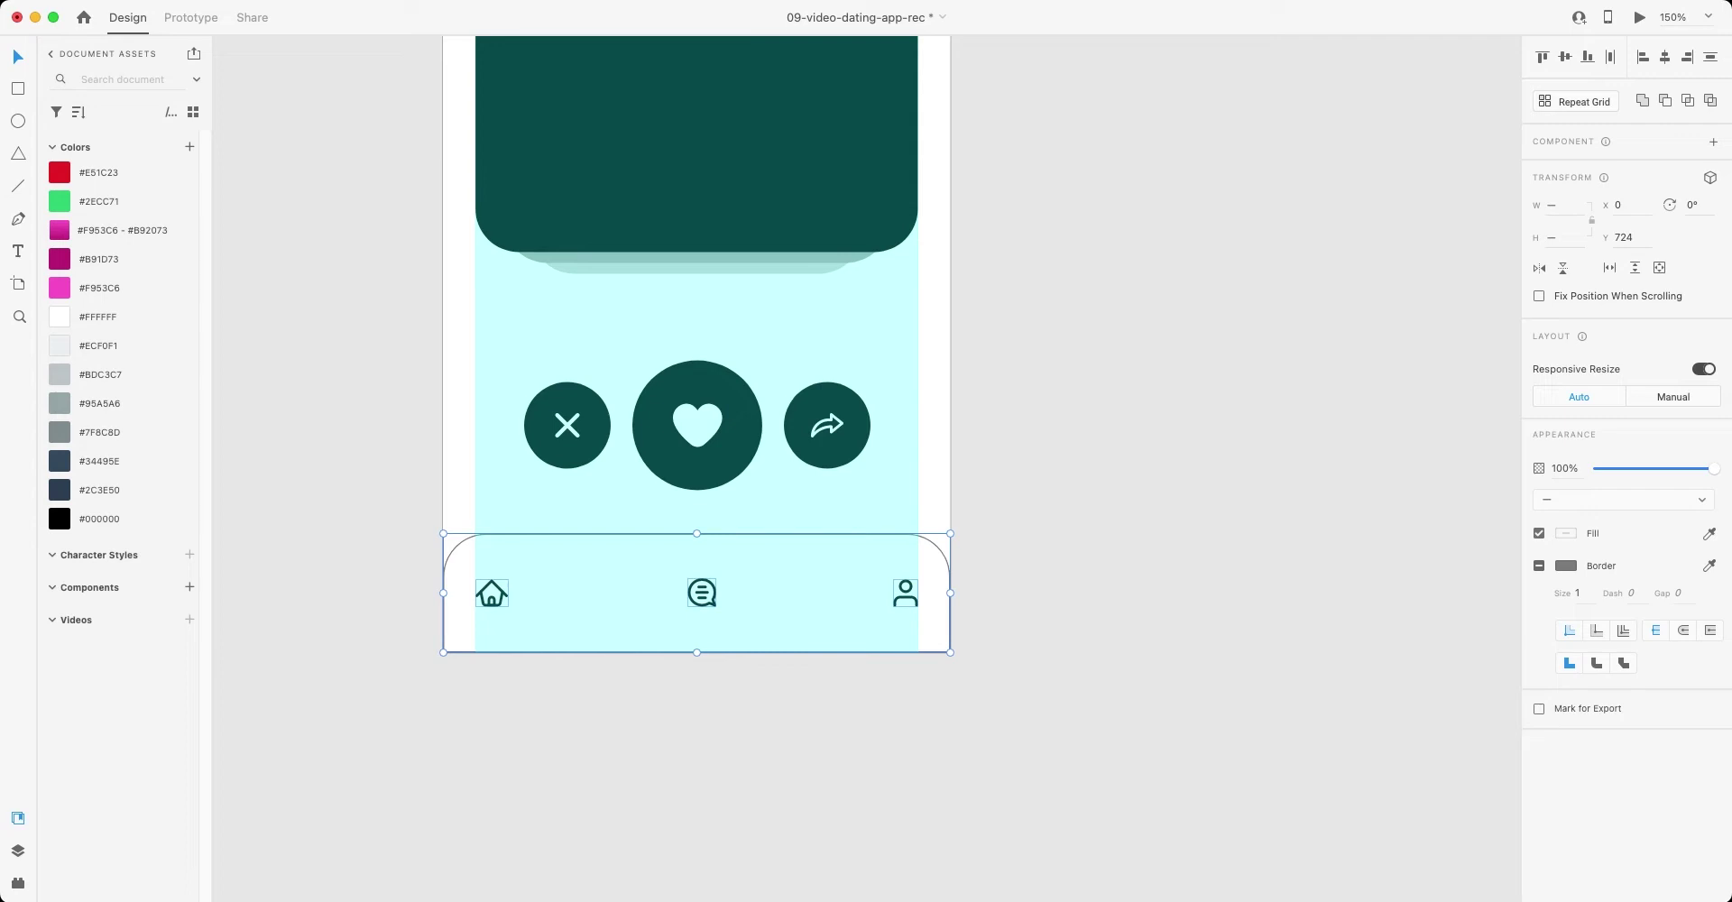
key("Escape")
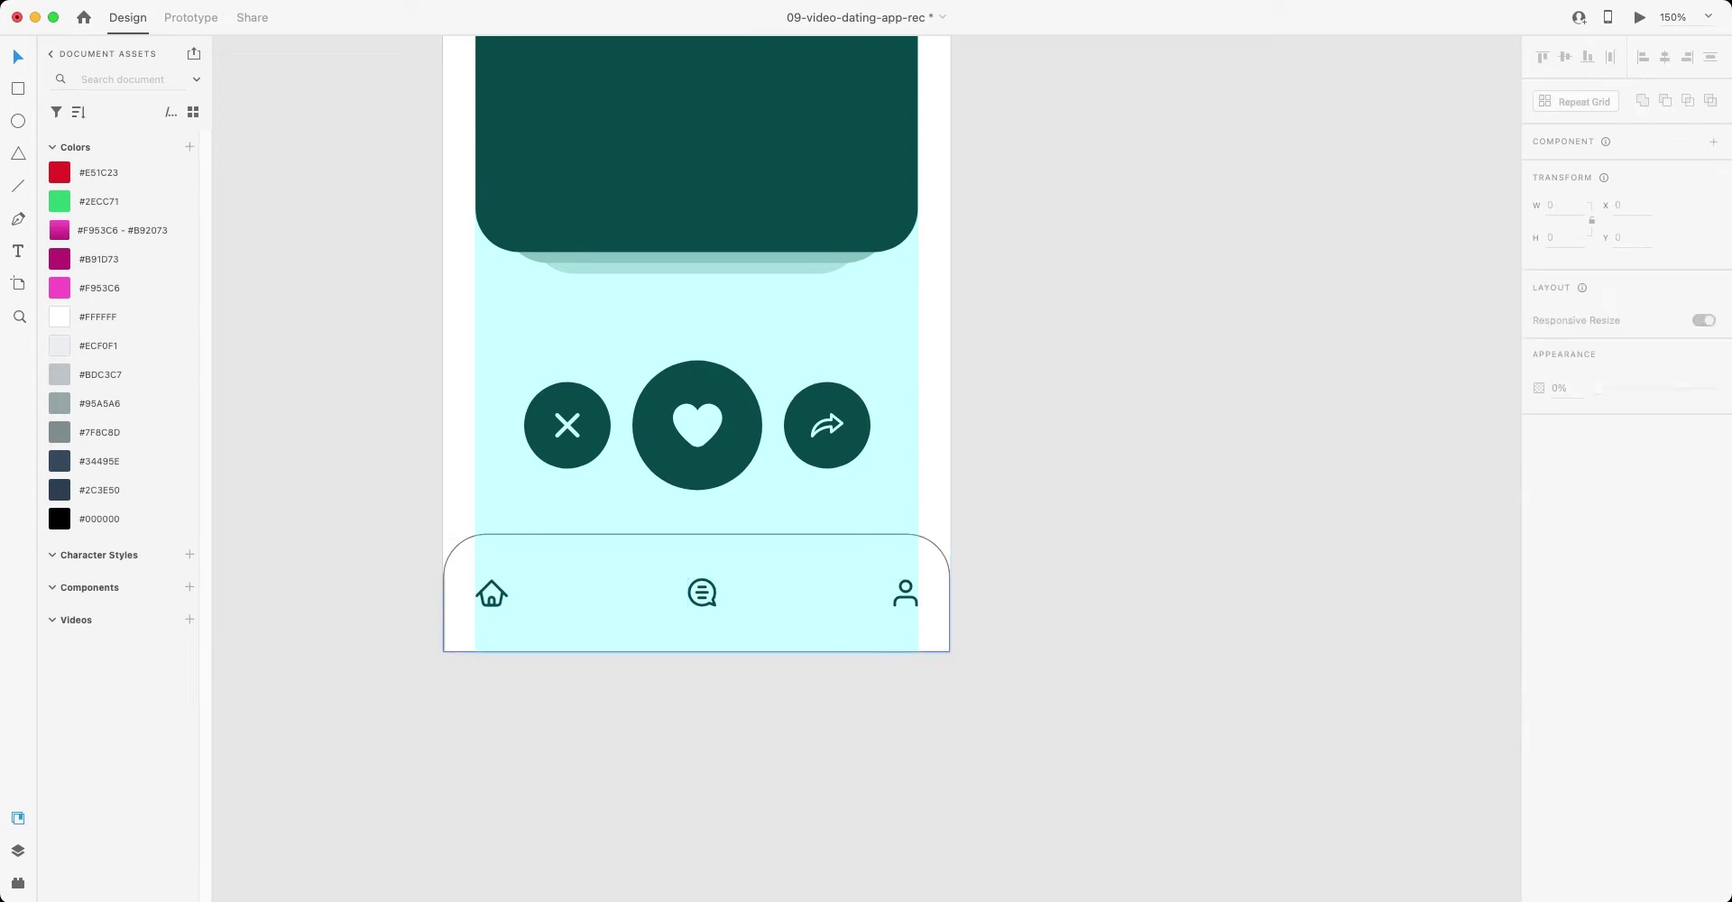
- Move the home, chat and person icons together 9 px up within the bottom bar
left_click(905, 593)
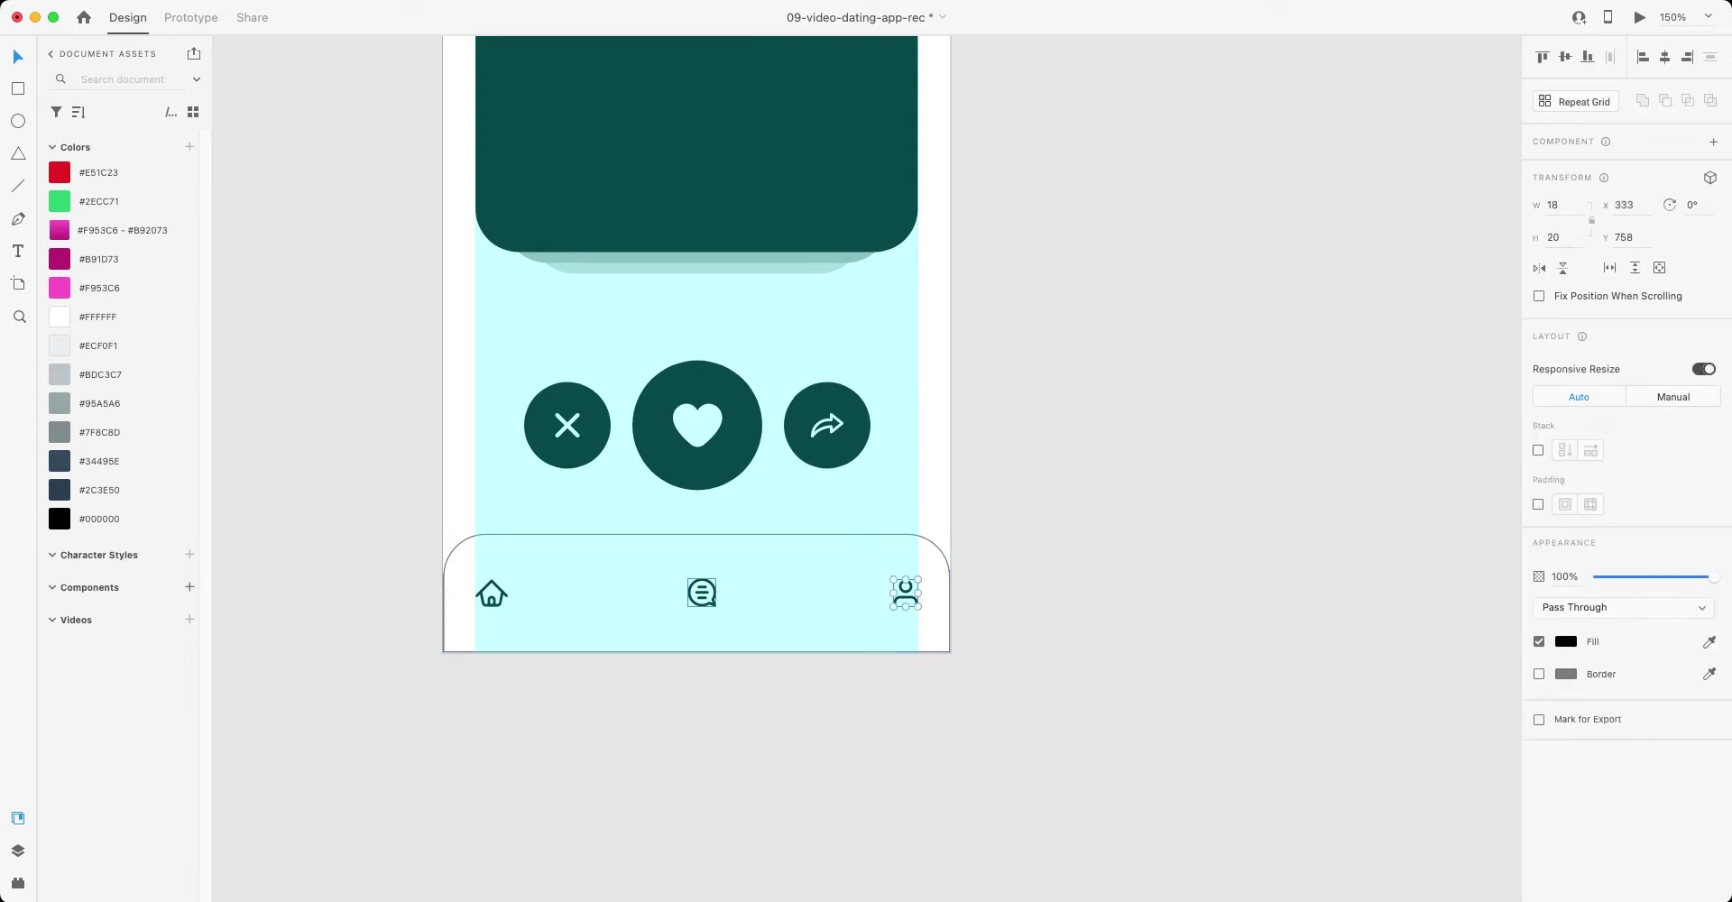
left_click(702, 593, "shift")
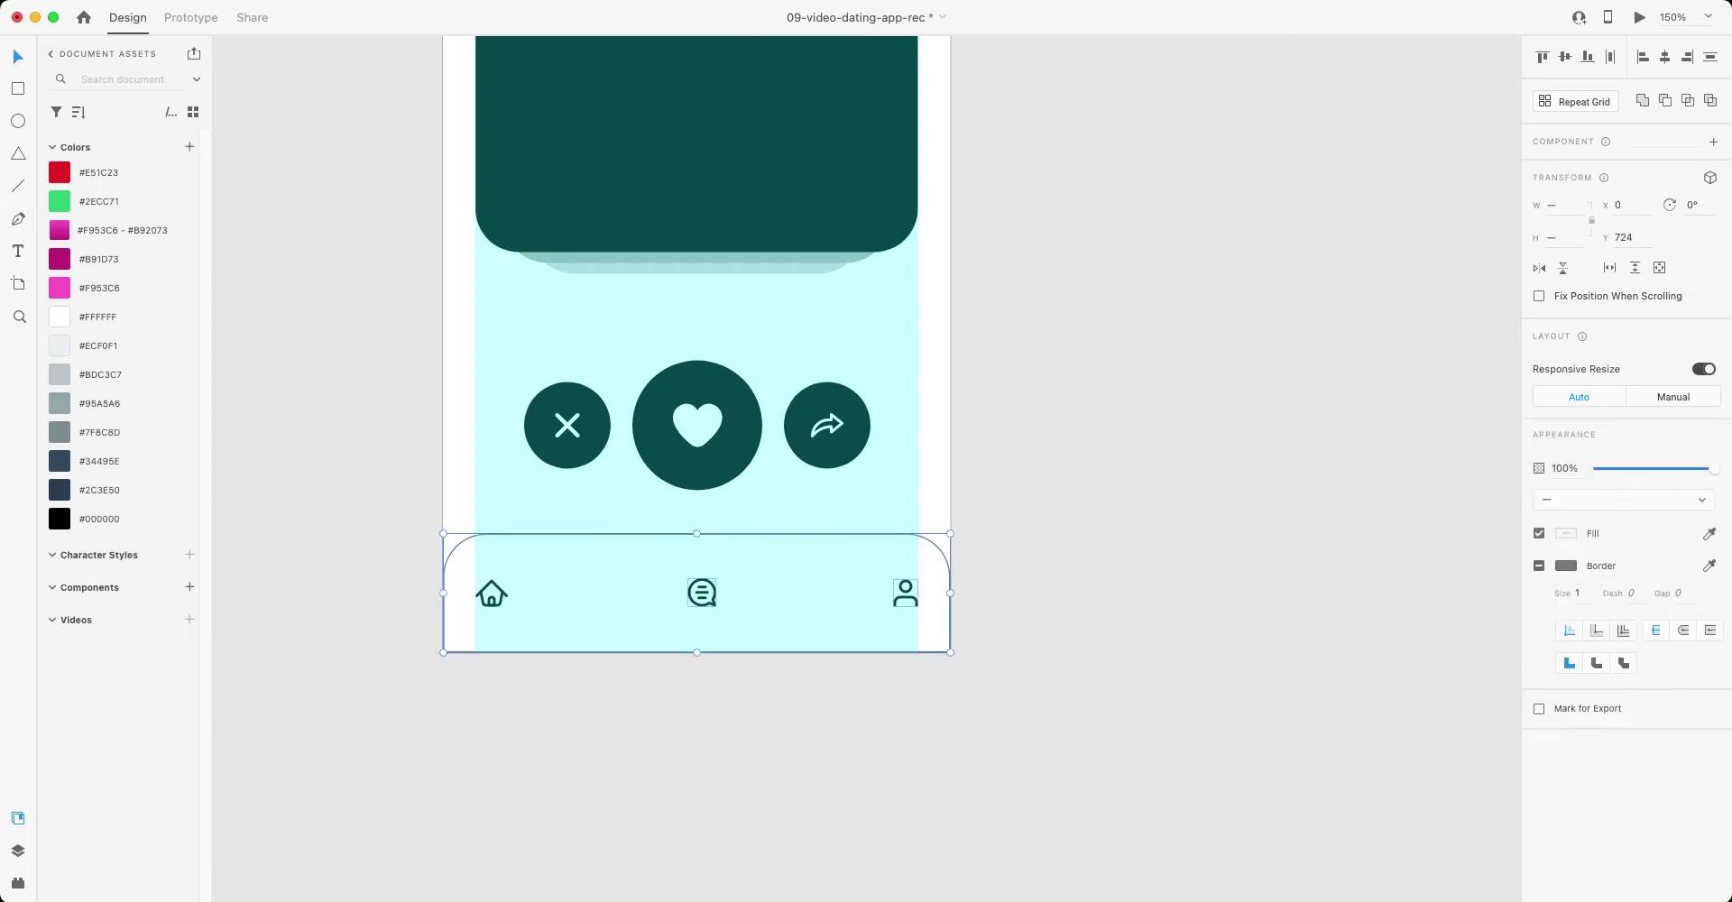
left_click(492, 592, "shift")
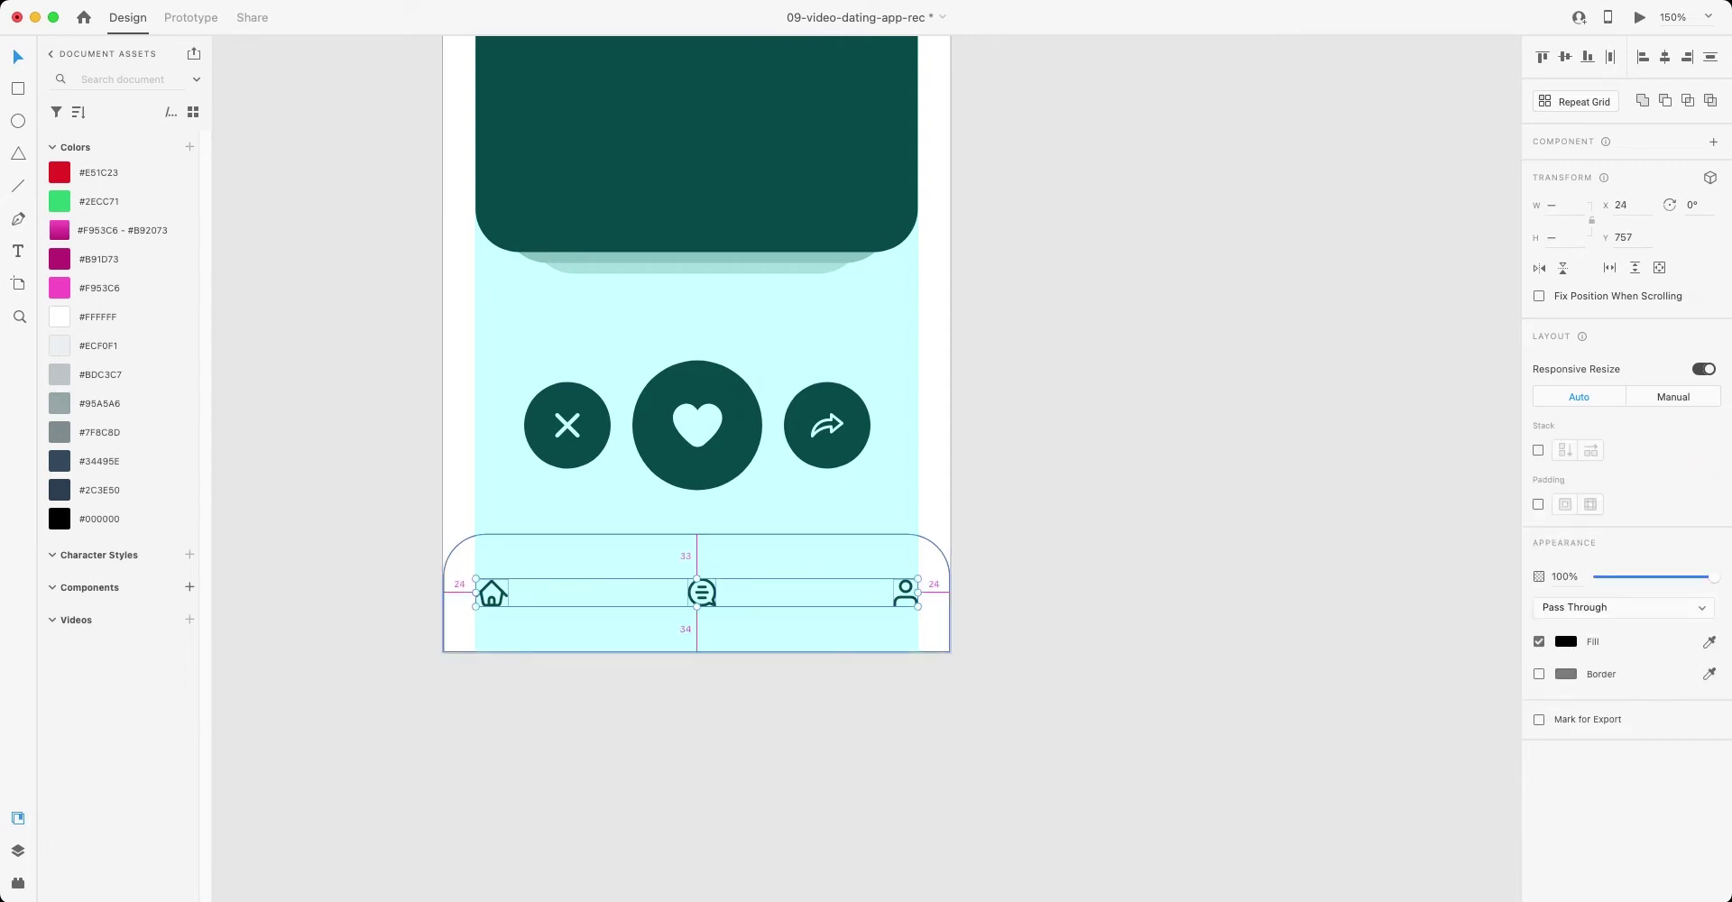
key("Up")
key("Up")
key("Up")
key("Up")
key("Up")
key("Up")
key("Up")
key("Up")
key("Up")
key("Escape")
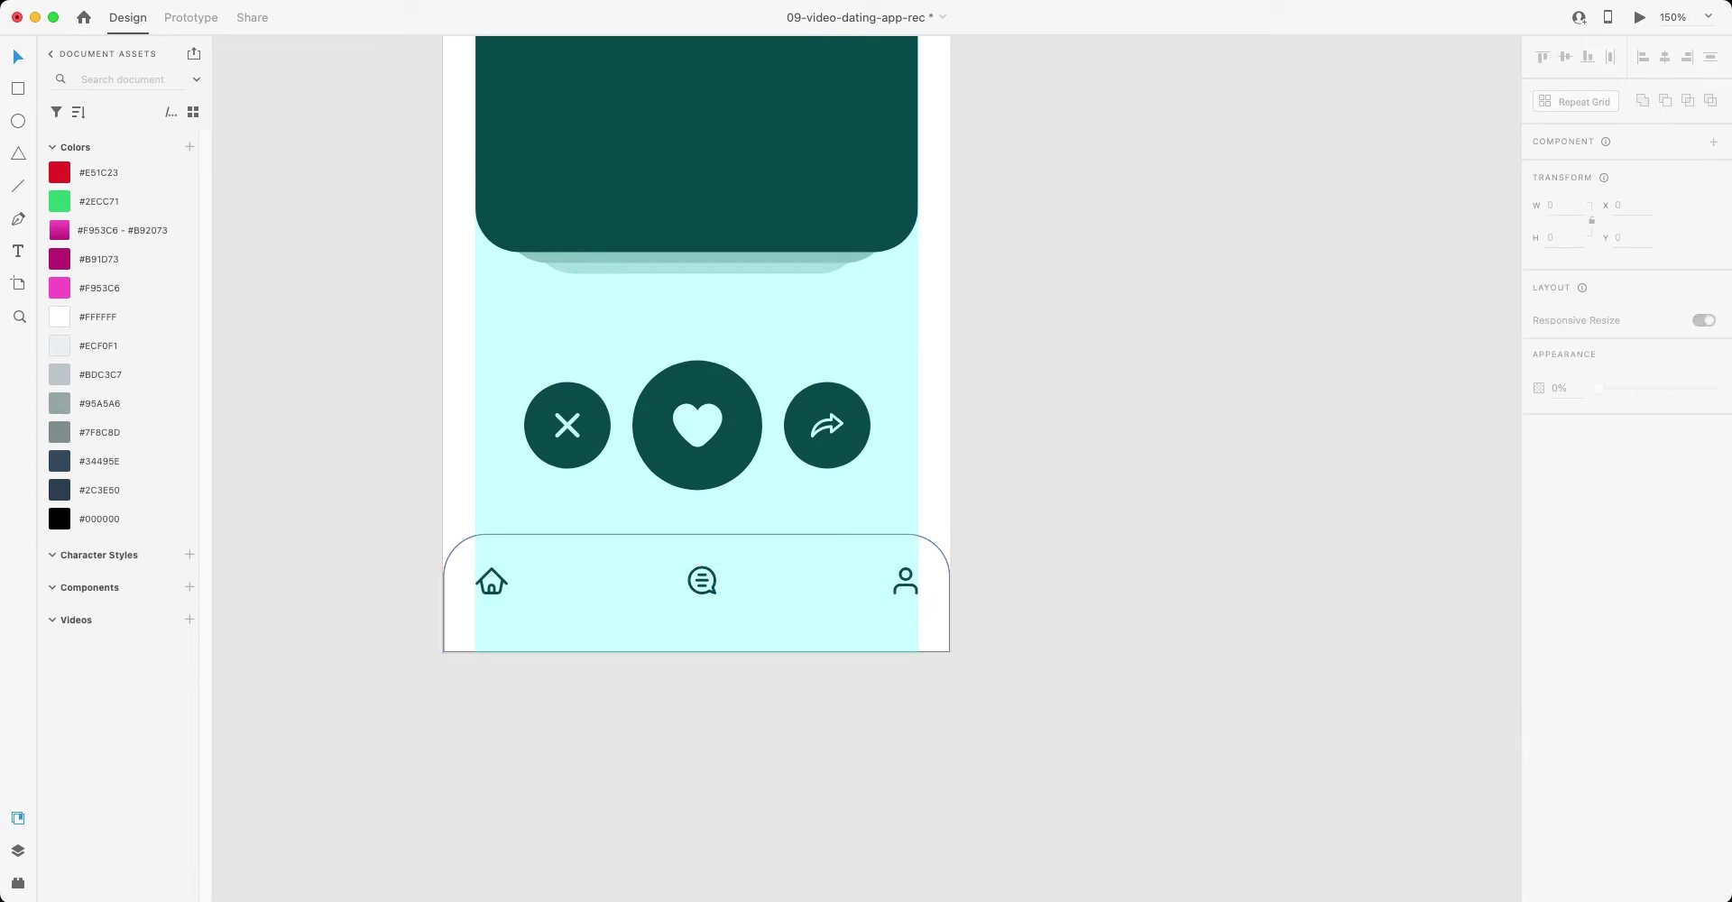
- Add the text label "Home" beside the home icon and set it to Poppins Medium at size 14
scroll(696, 361, "down", 3)
key("t")
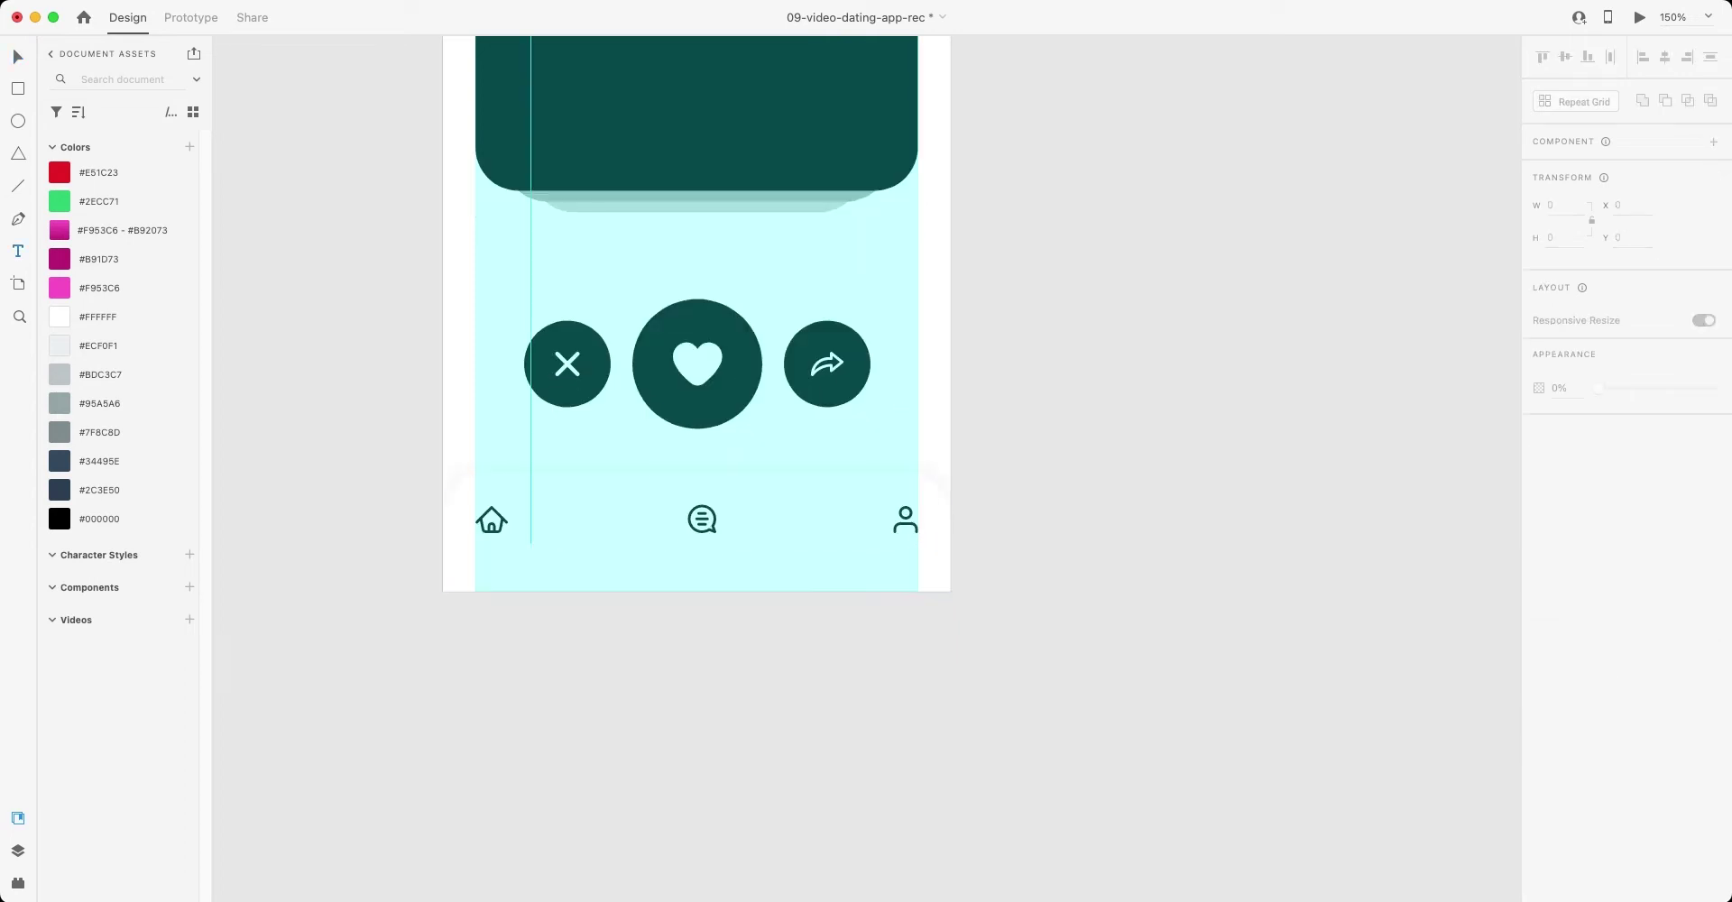
left_click(524, 532)
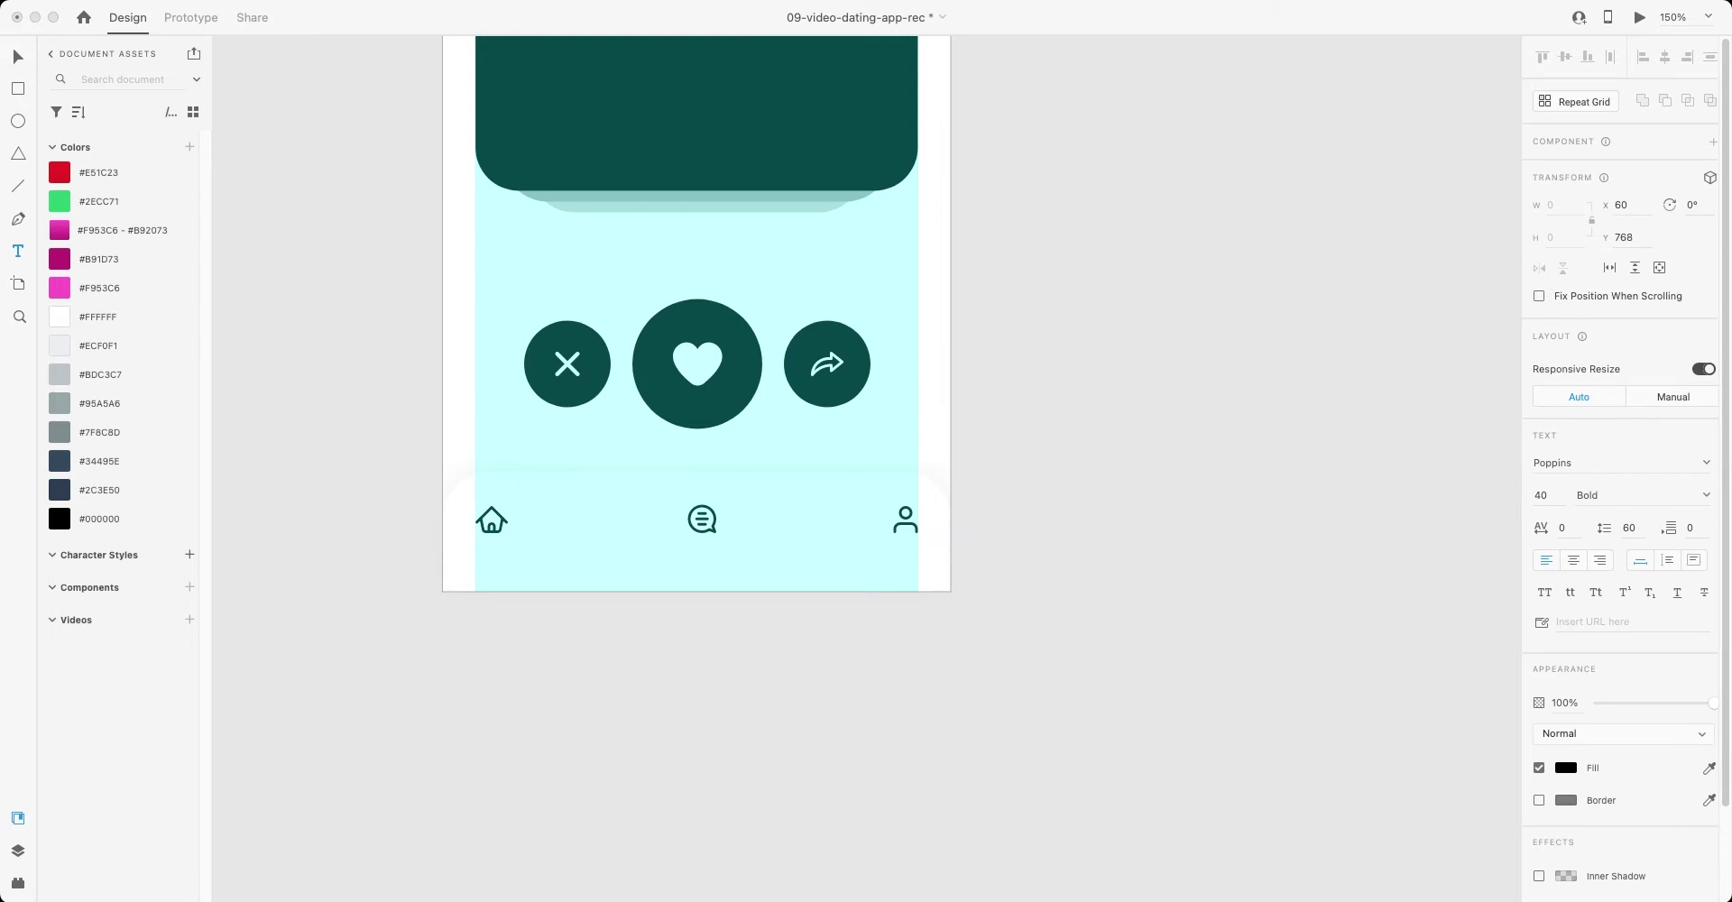
type("Home")
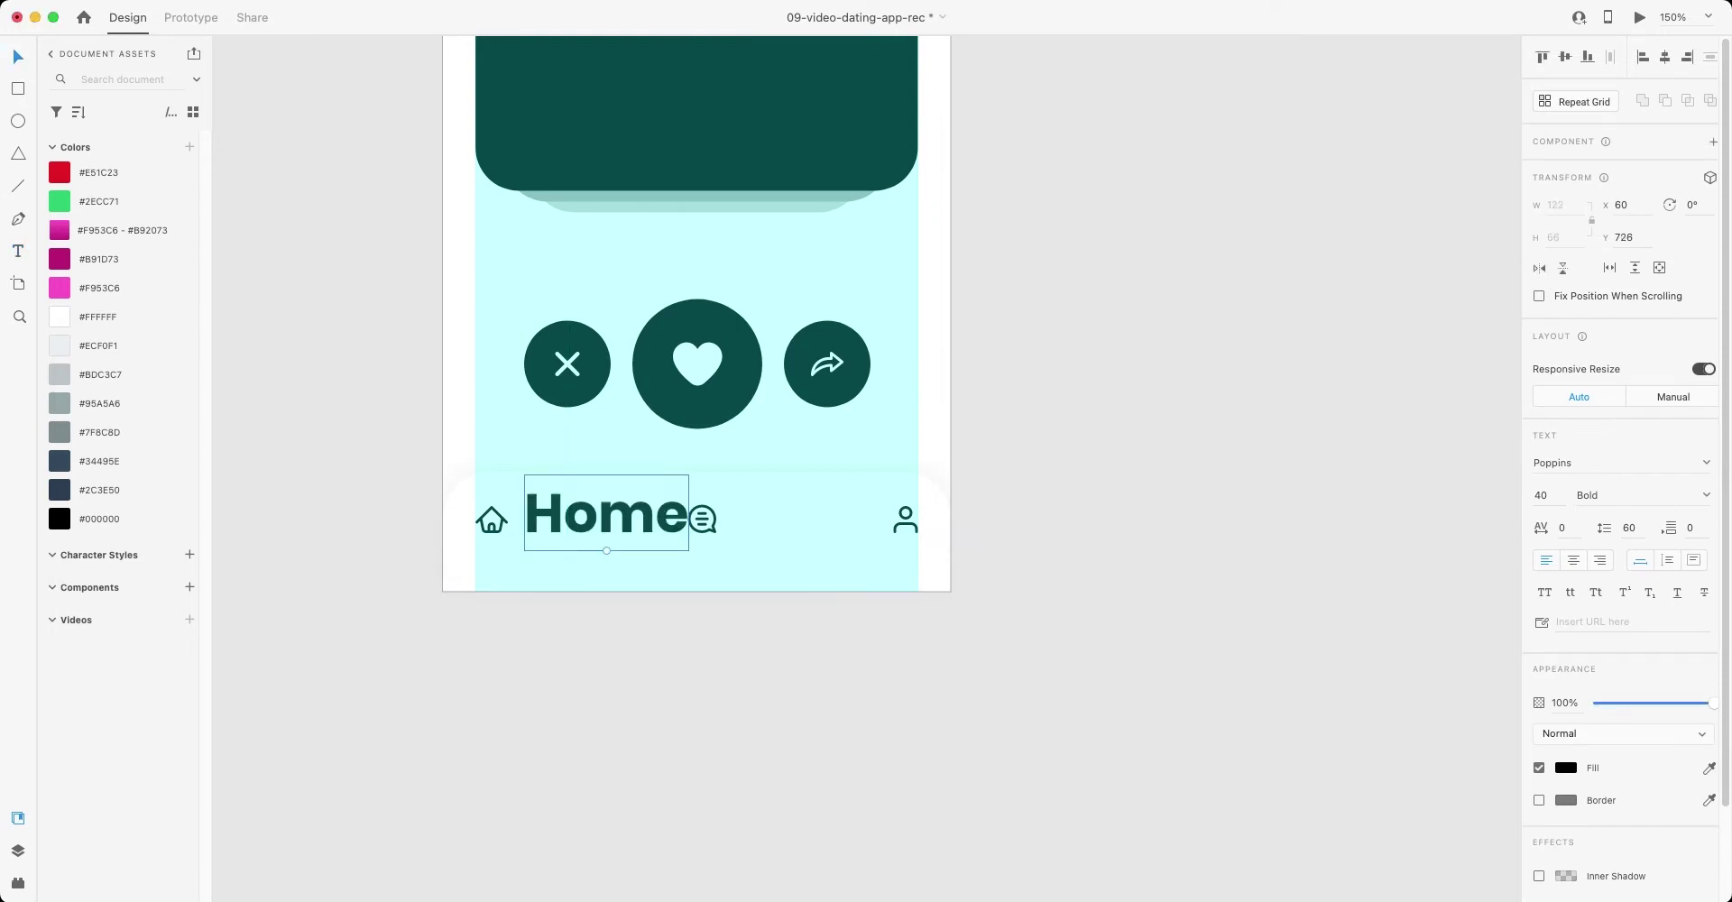
left_click(1544, 495)
type("1")
key("Return")
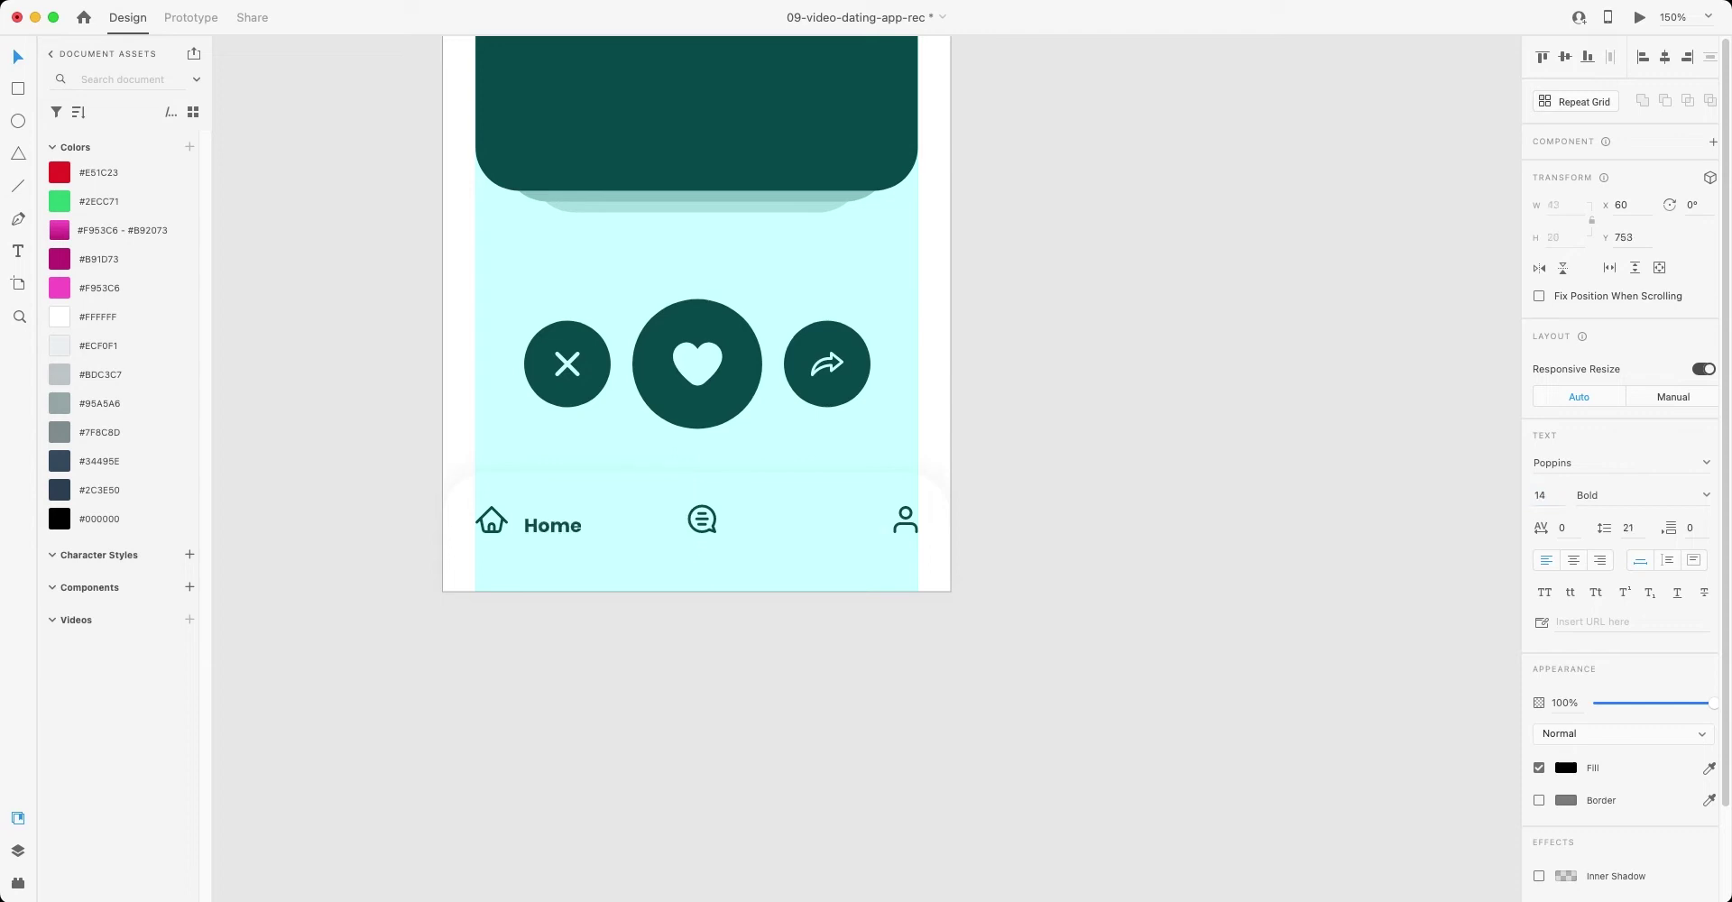
key("Tab")
type("M")
key("Return")
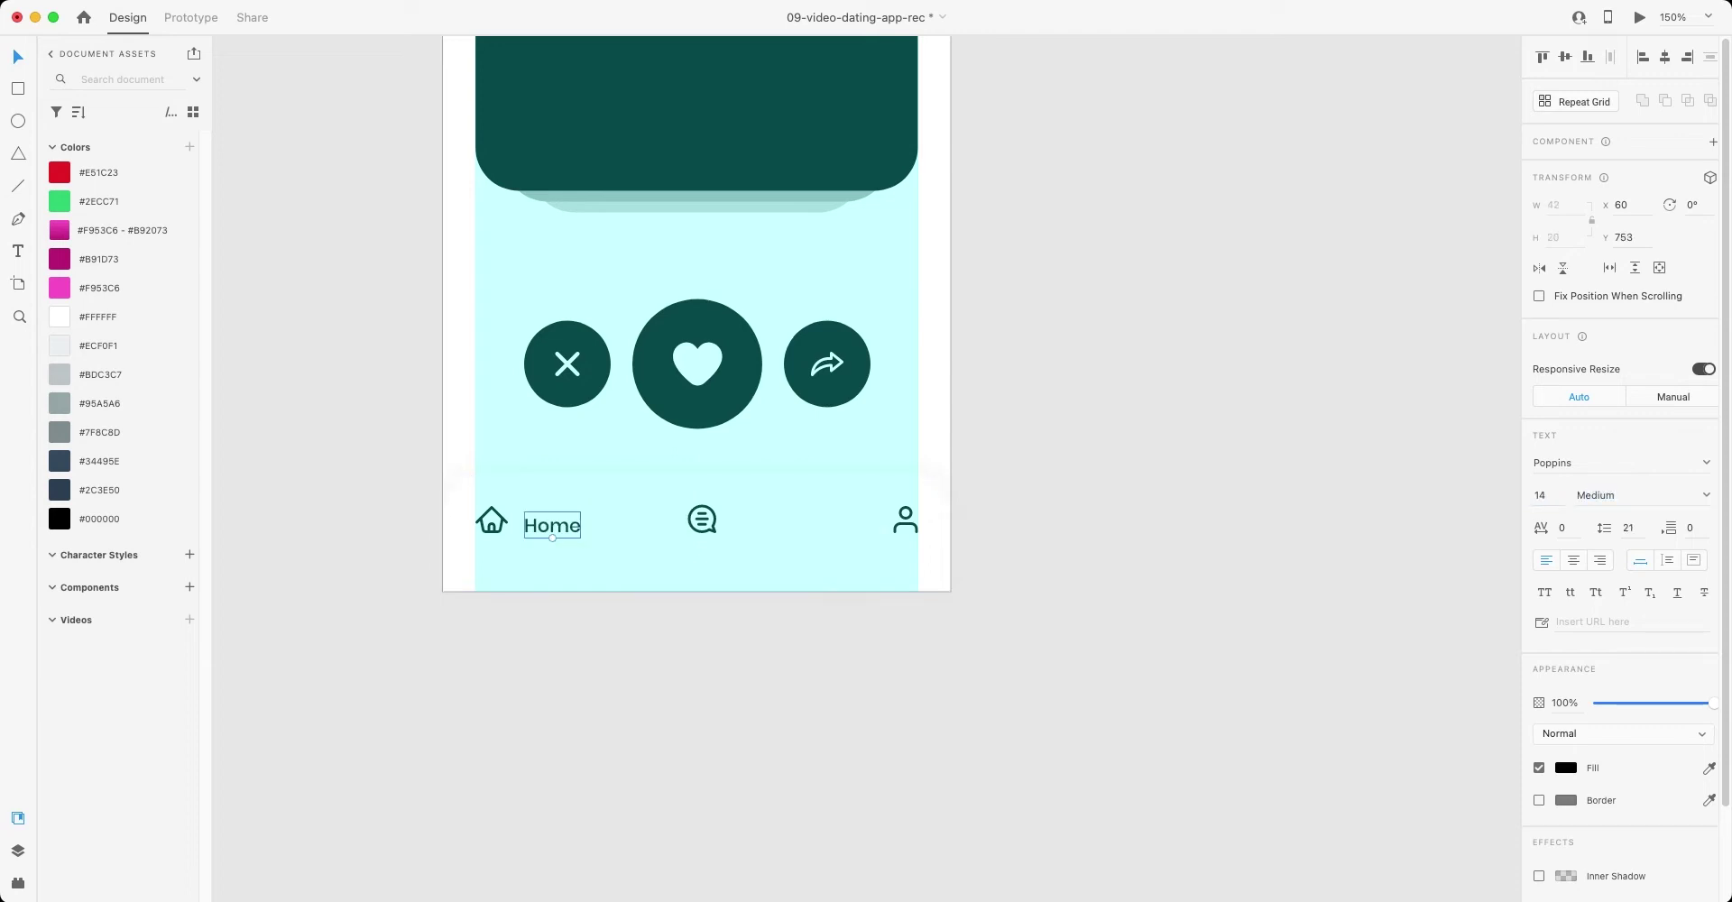
- Nudge the Home label to X 56, Y 749 so it lines up with the home icon at an 8 px gap
key("Up")
key("Up")
key("Up")
key("Up")
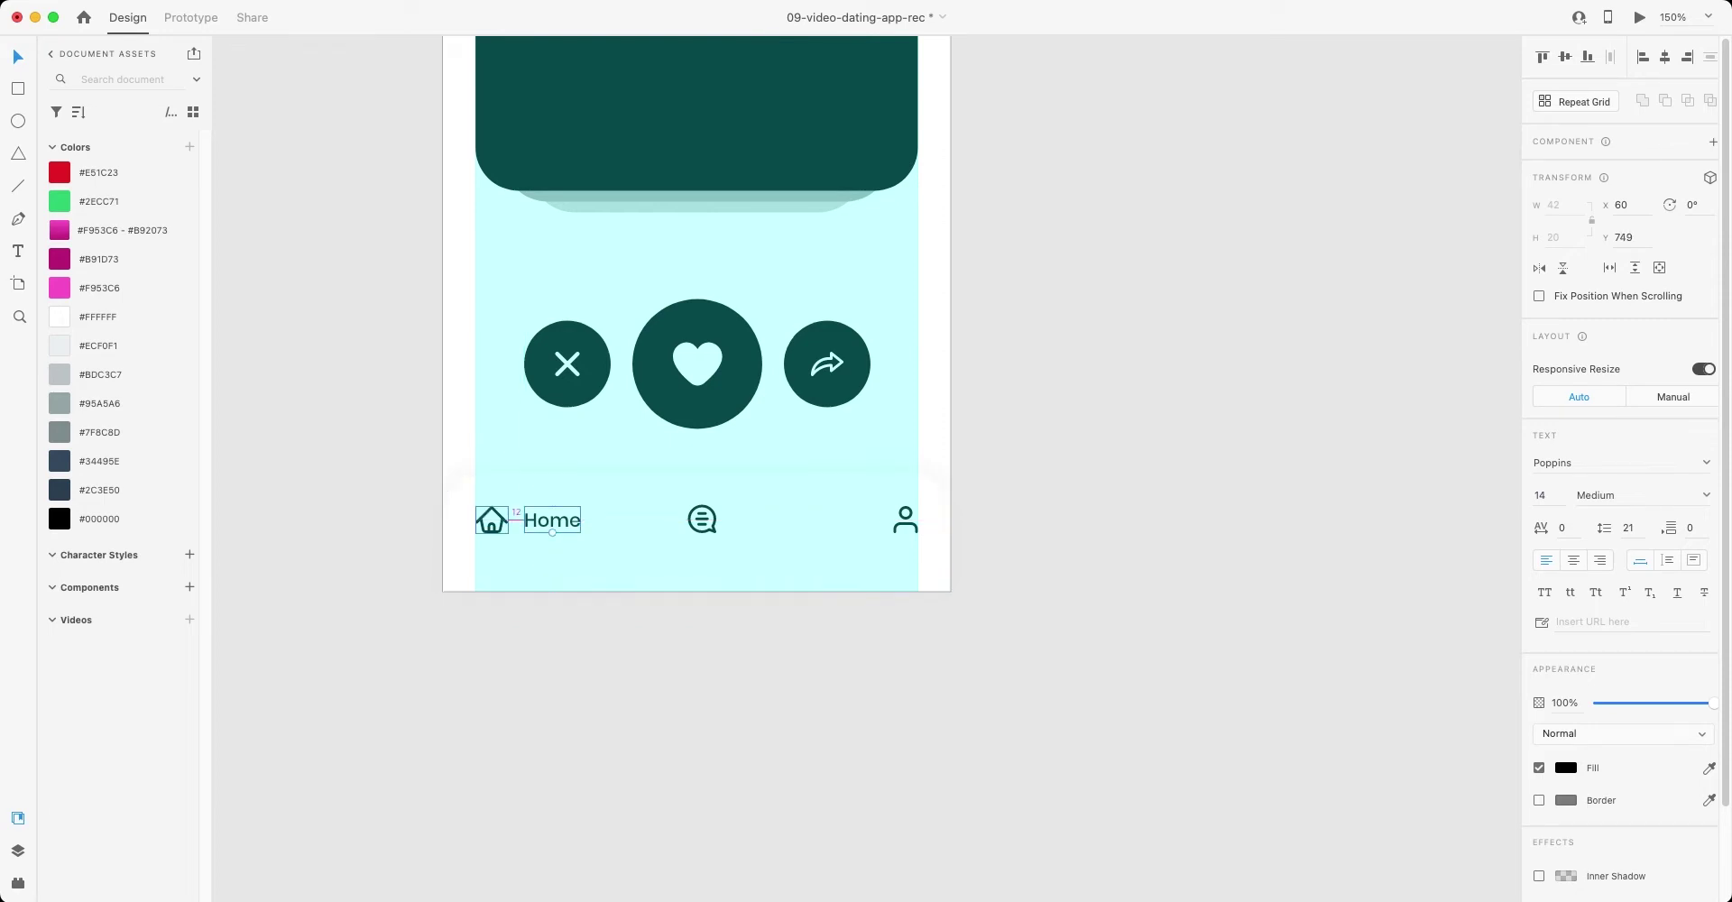
key("Left")
key("Left")
key("Left")
key("Left")
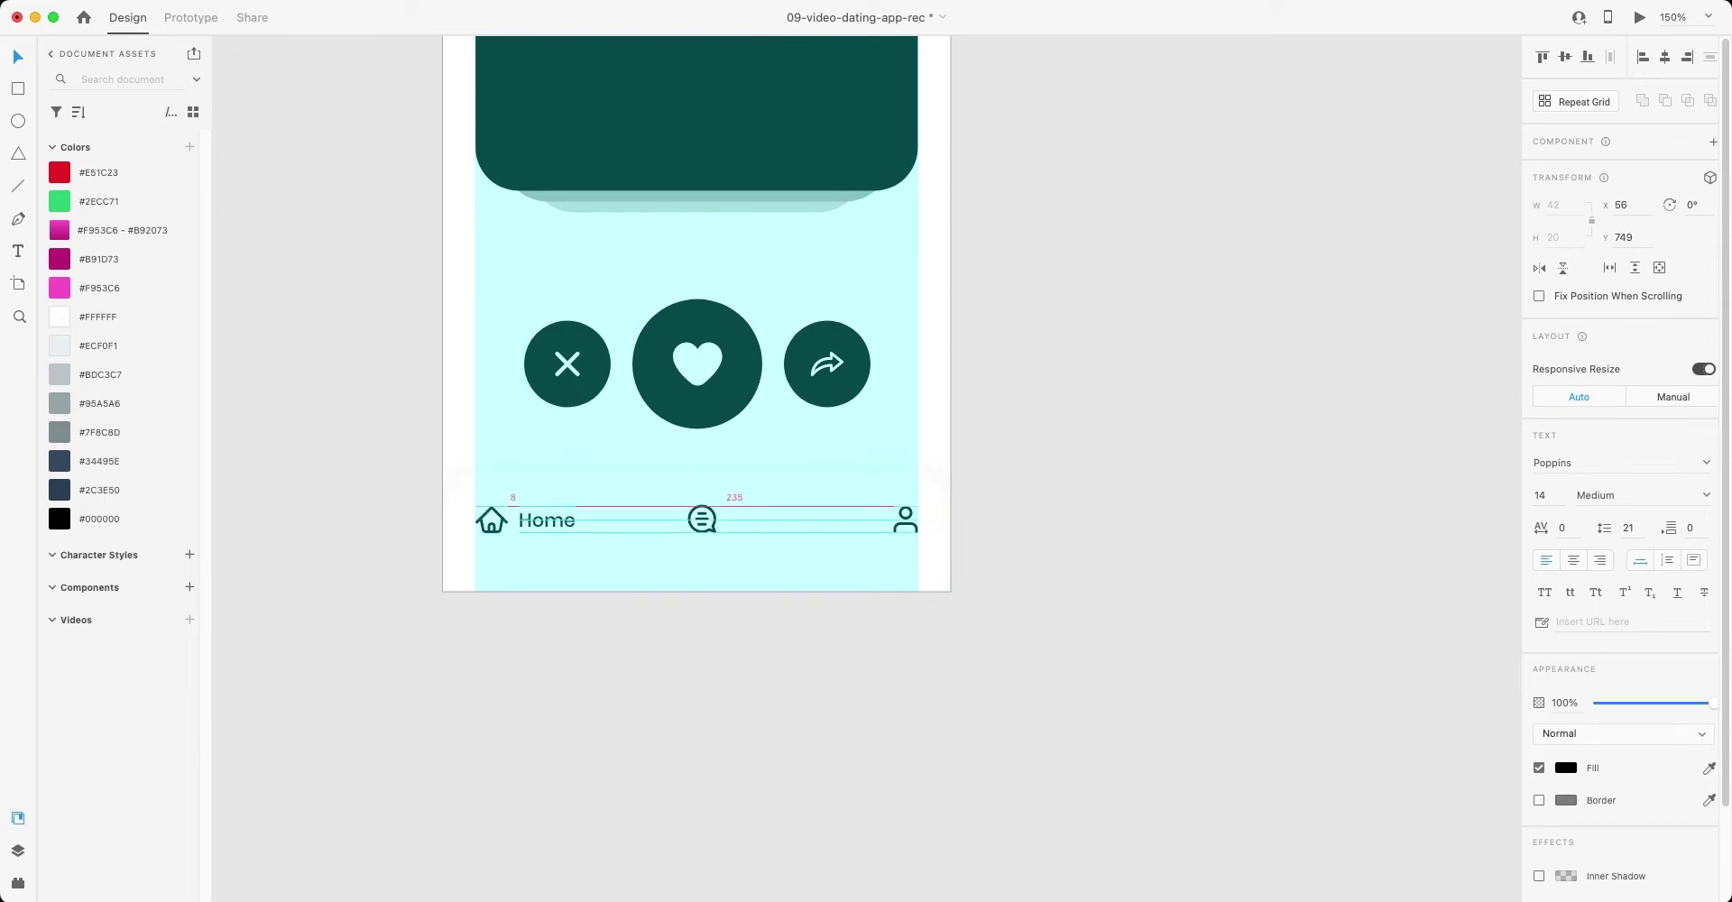
left_click(492, 521, "shift")
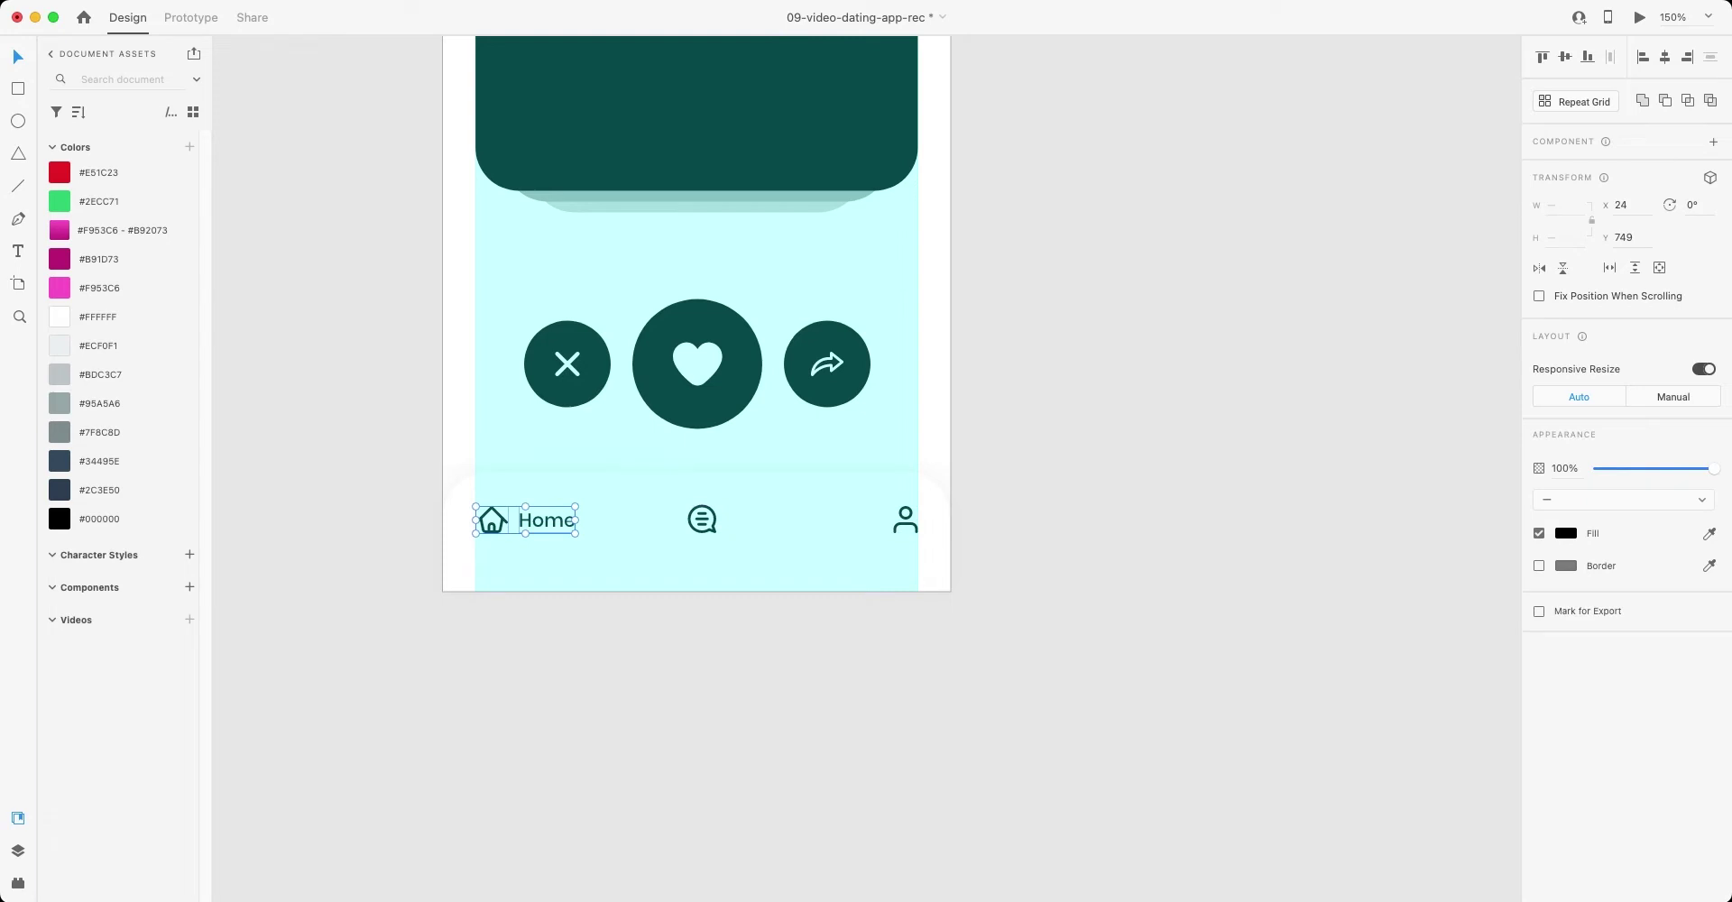
key("Escape")
- Draw a 100 by 39 rectangle at X 24 just above the bottom bar and round its corners to 20
scroll(544, 484, "up", 5)
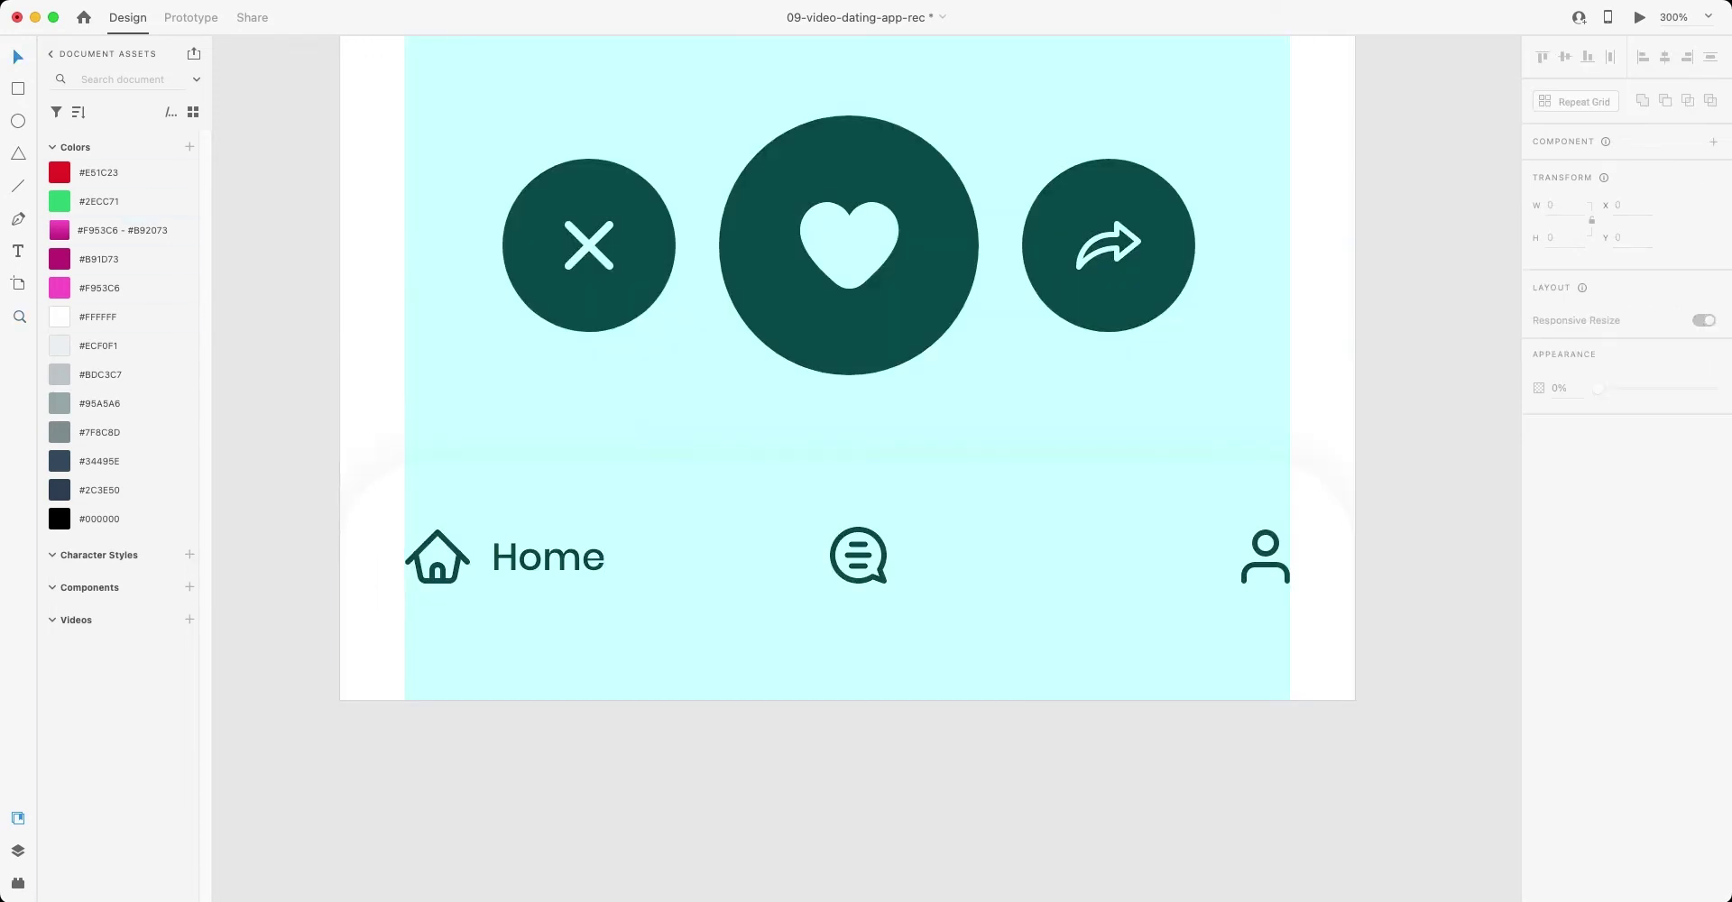
left_click_drag(405, 358, 675, 461)
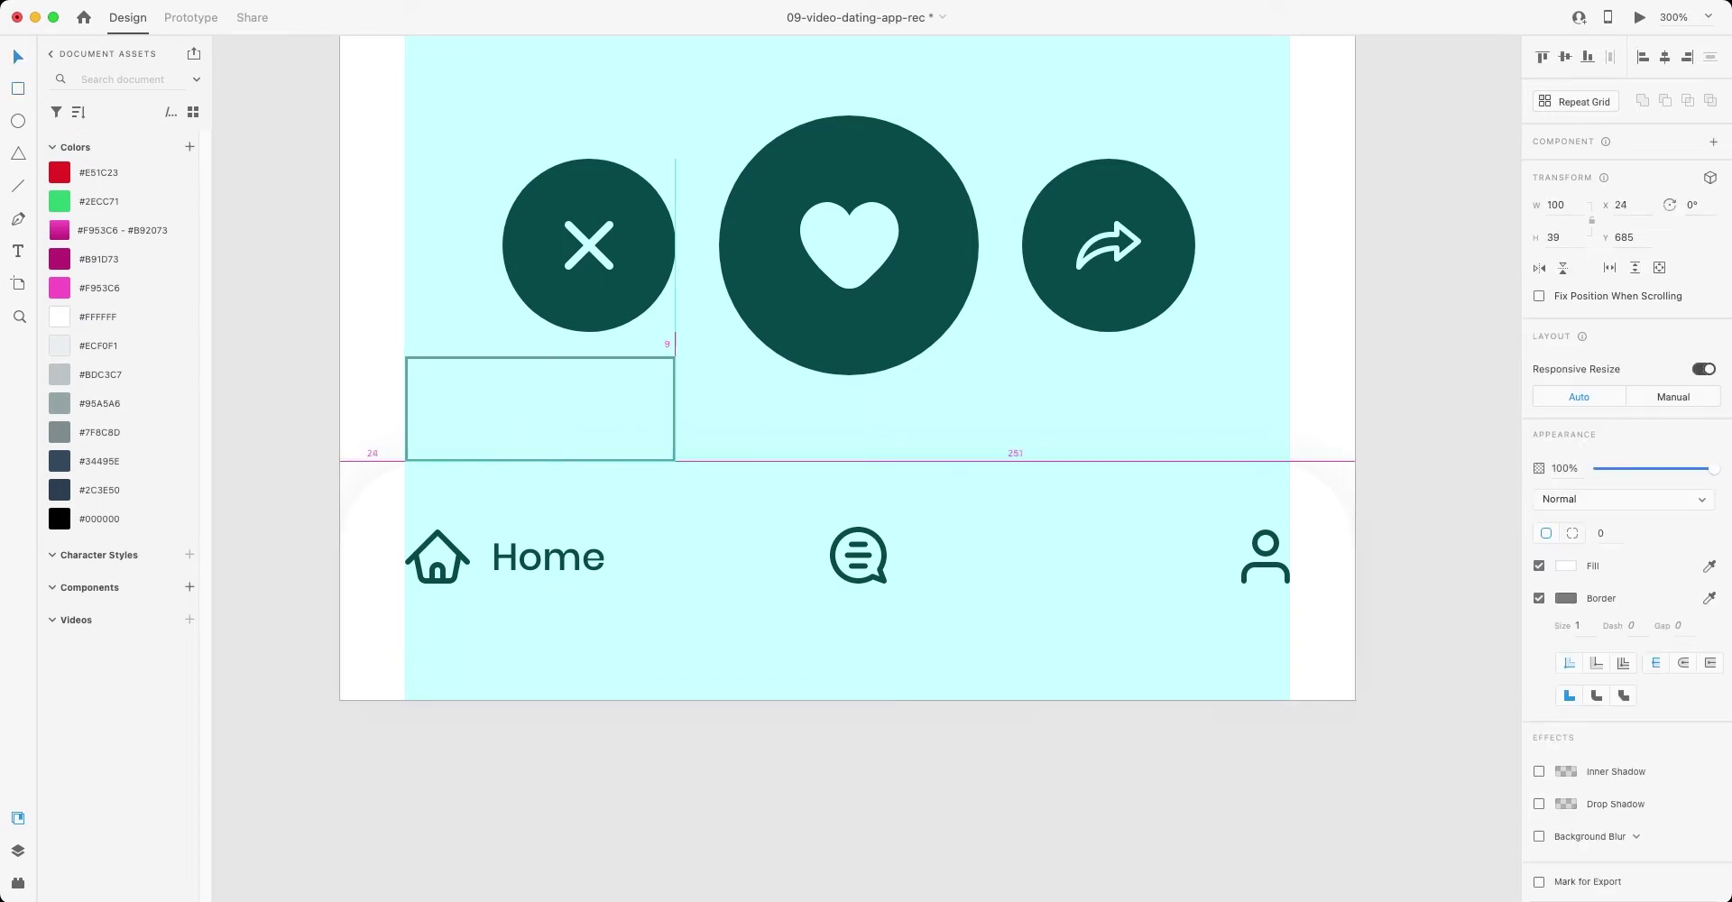
left_click_drag(663, 369, 623, 406)
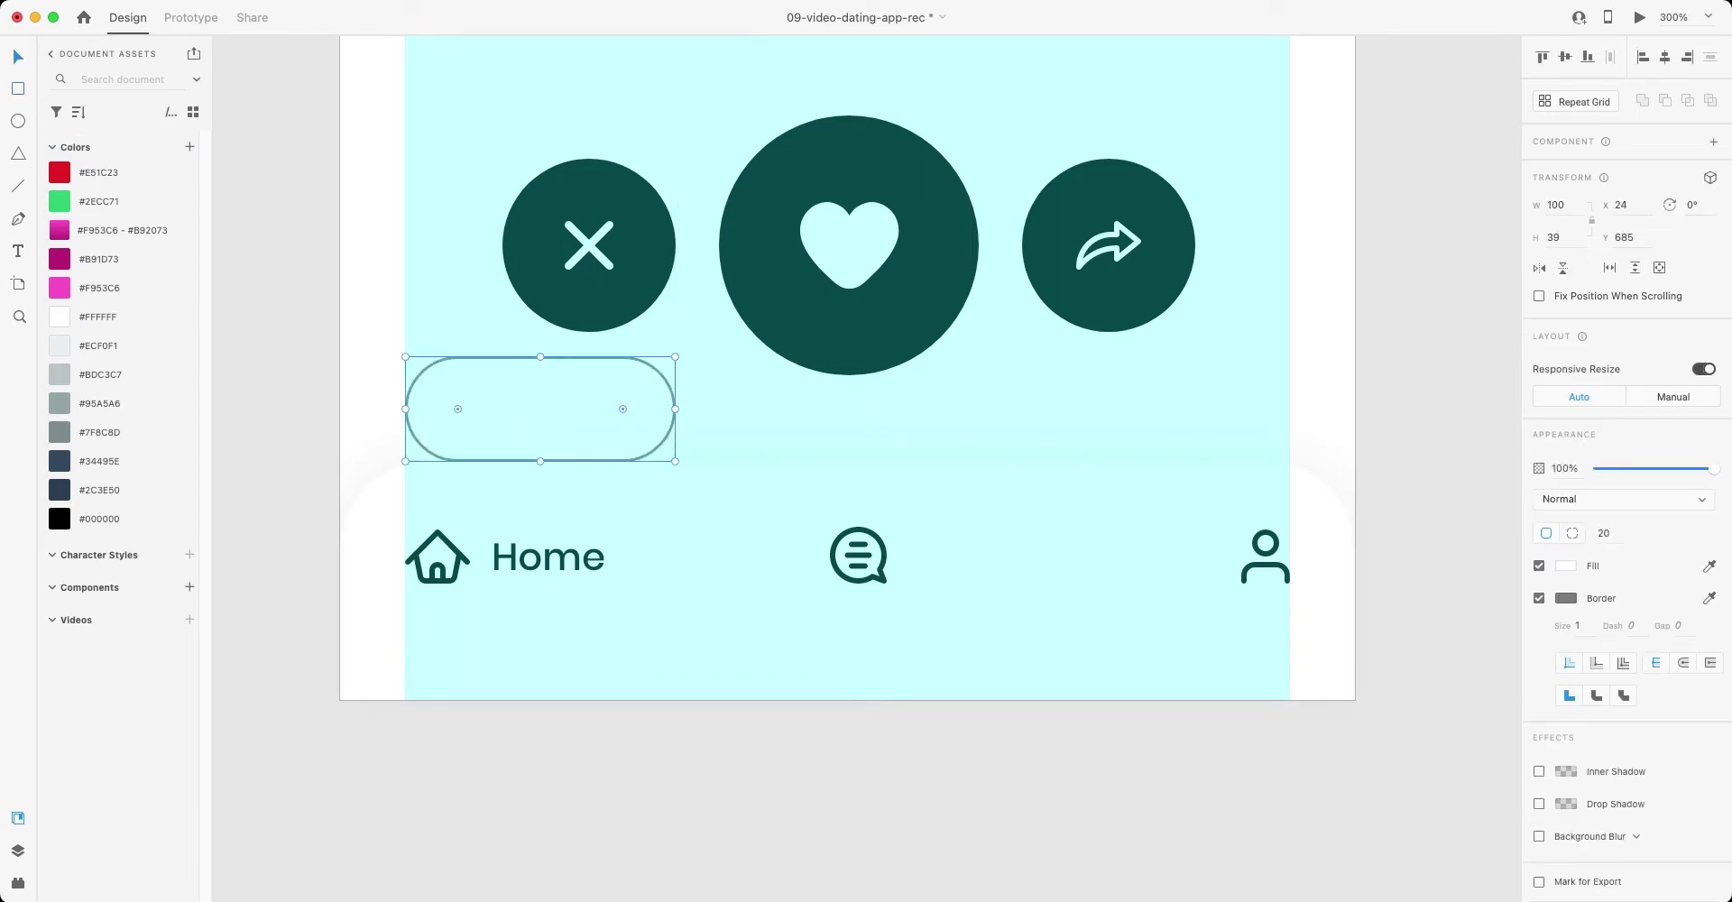
- Move the pill shape down behind the home icon and Home label, centre it vertically on them and save
left_click_drag(550, 451, 550, 537)
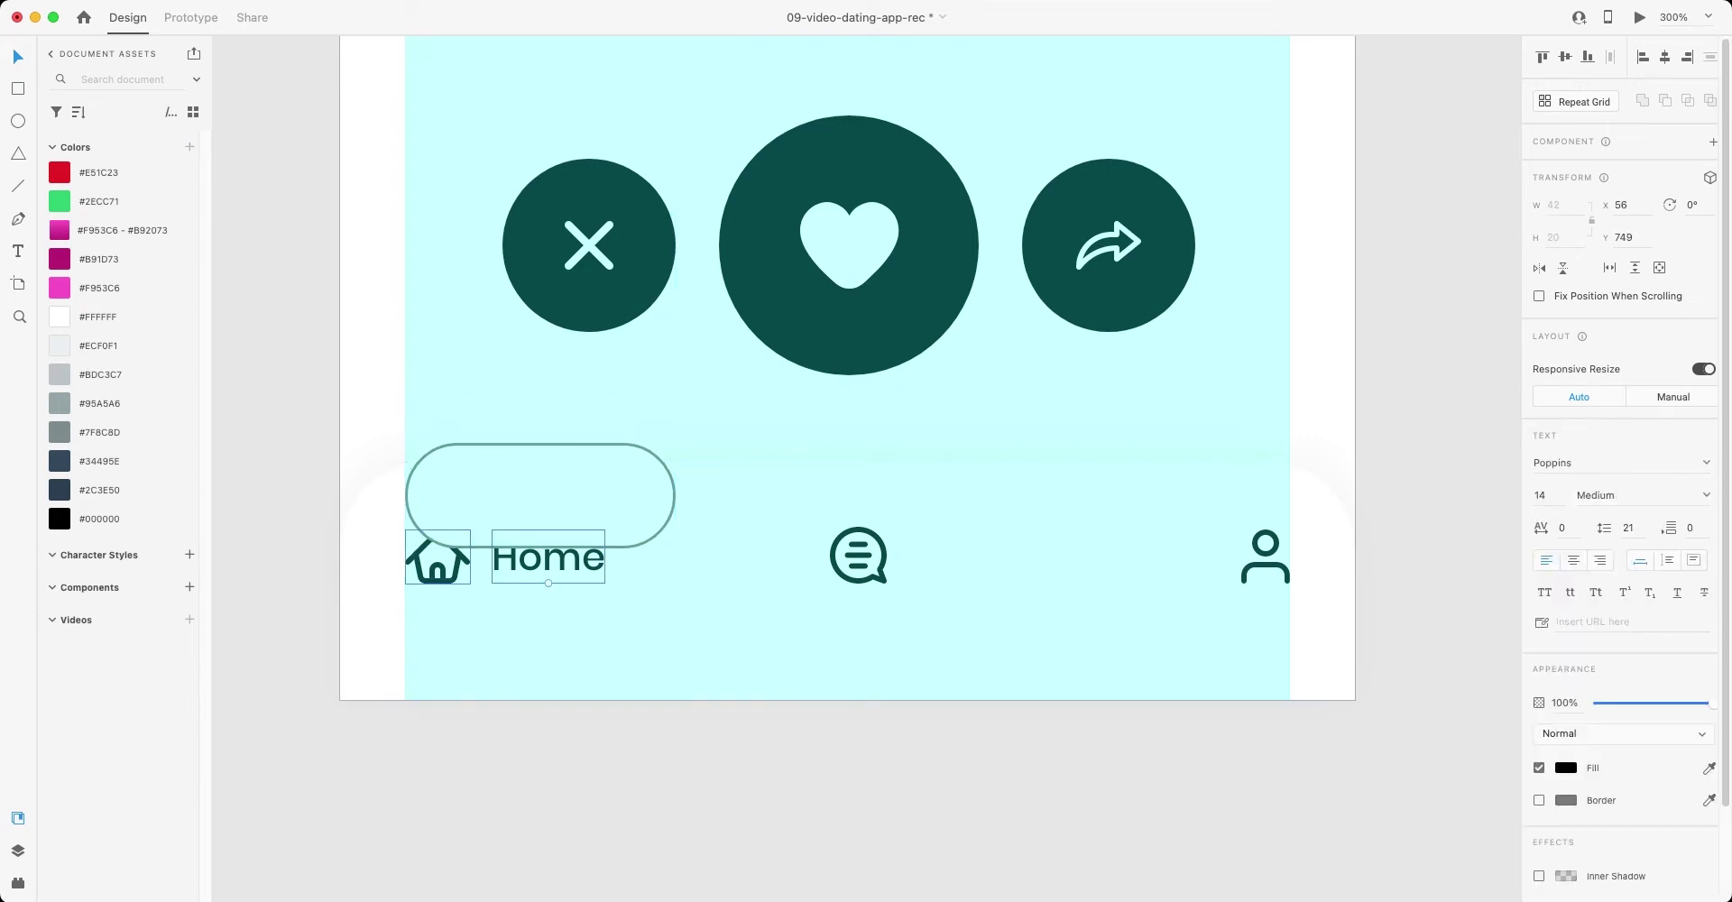
left_click(548, 556)
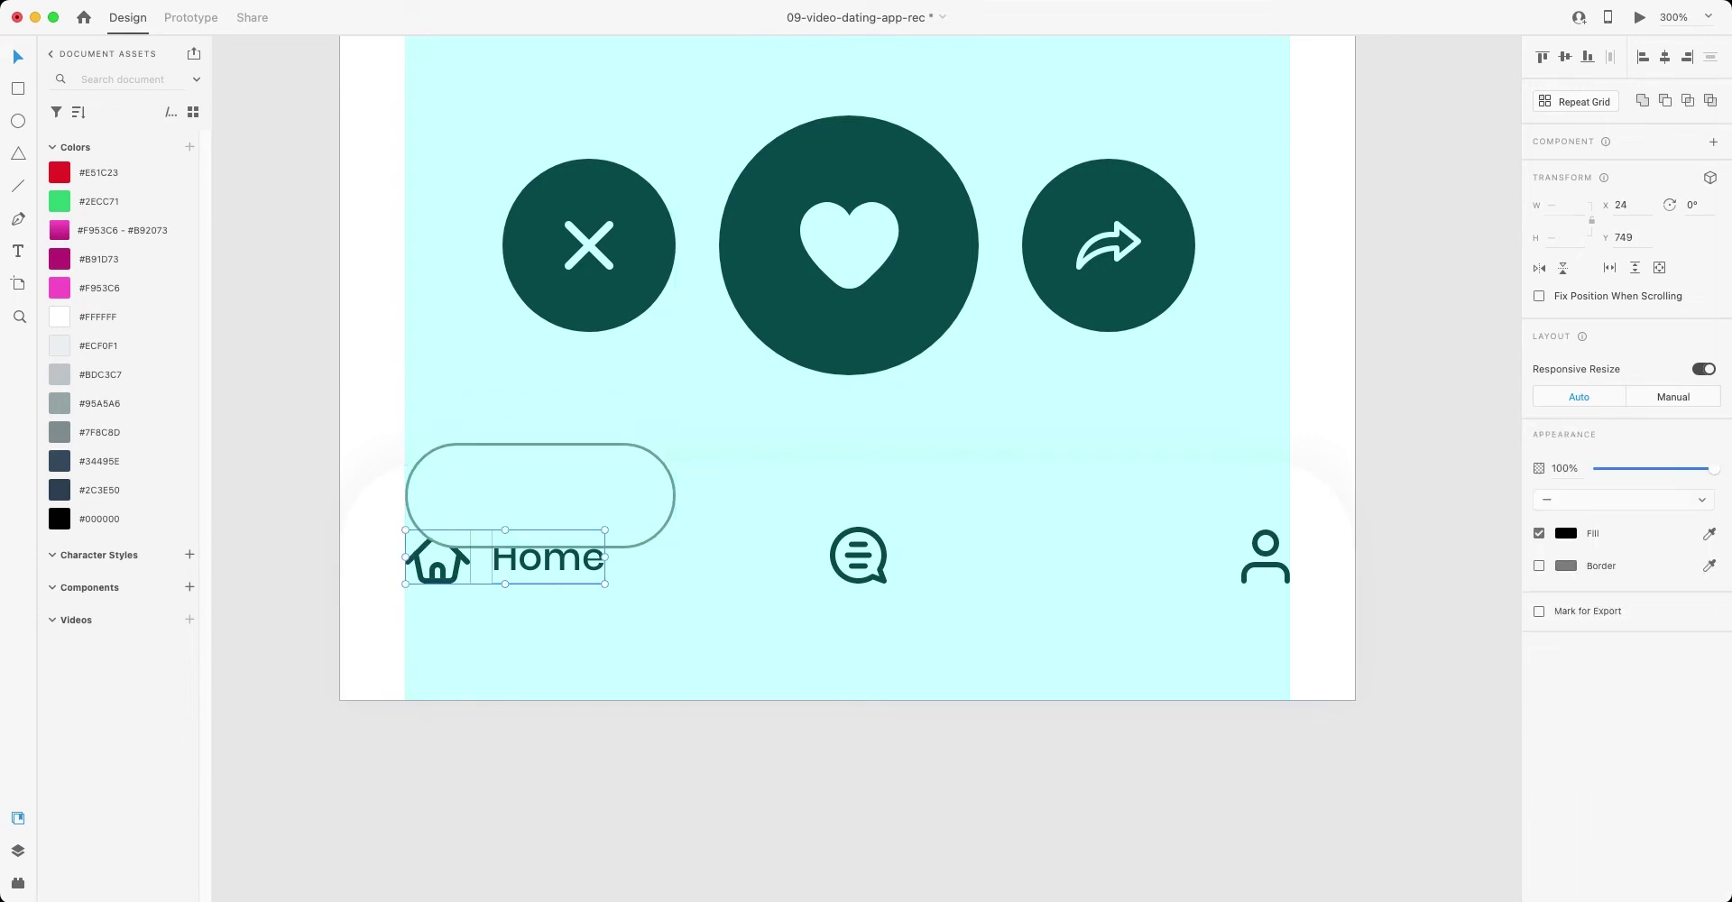
left_click_drag(541, 478, 541, 541)
left_click(548, 556)
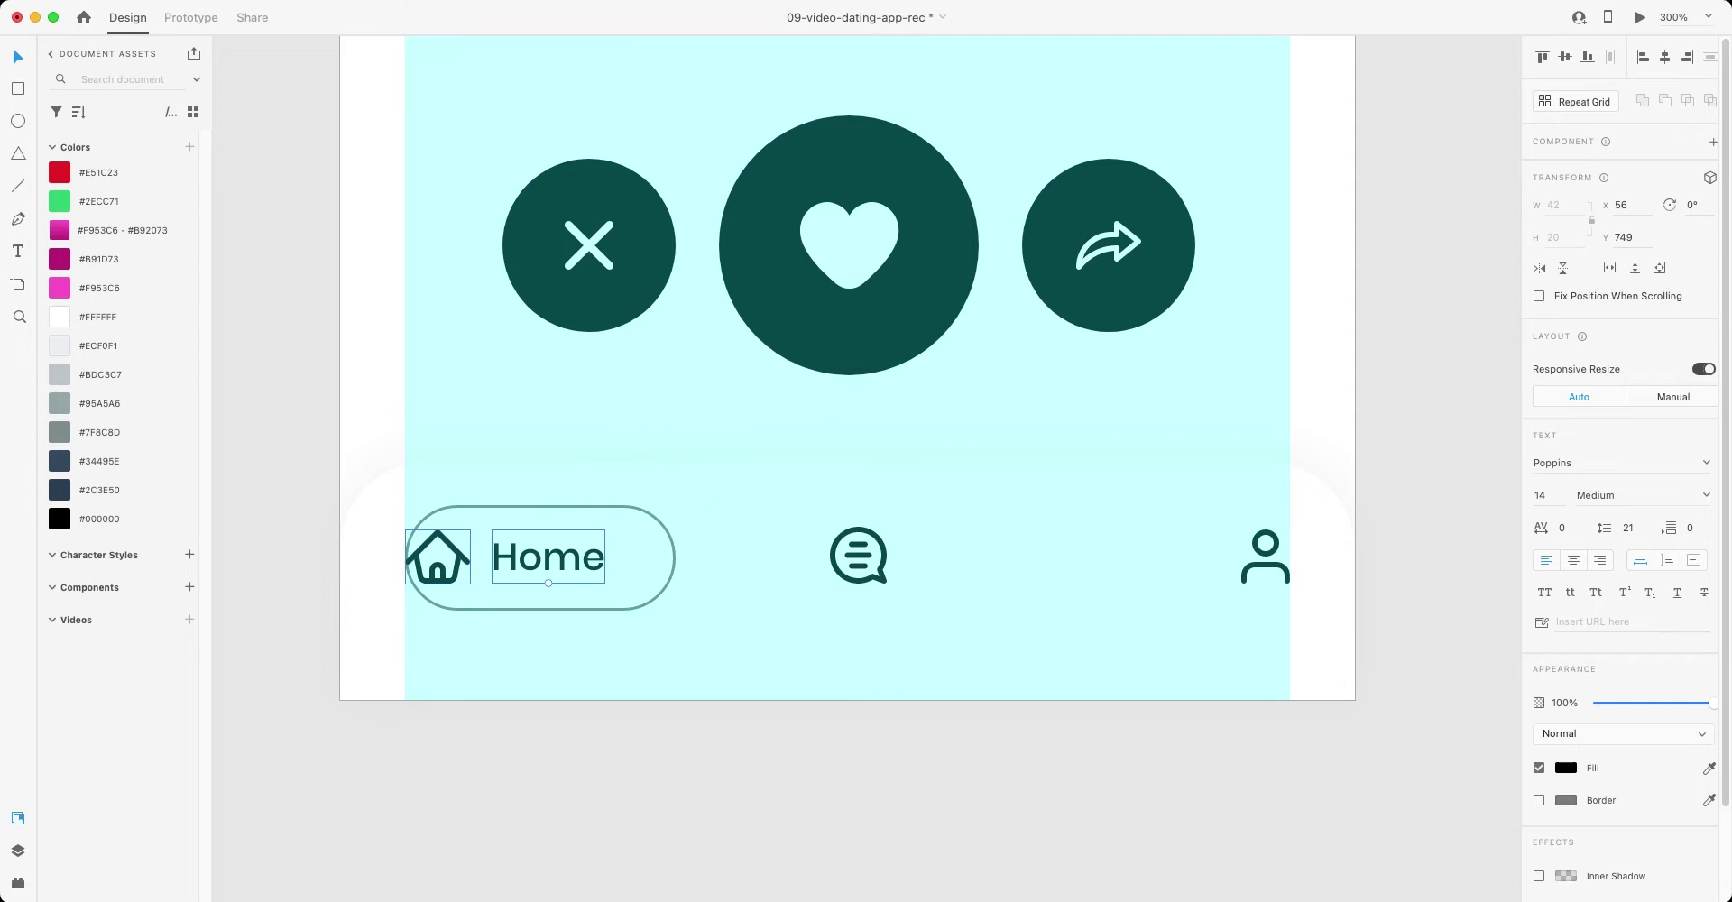
key("super+s")
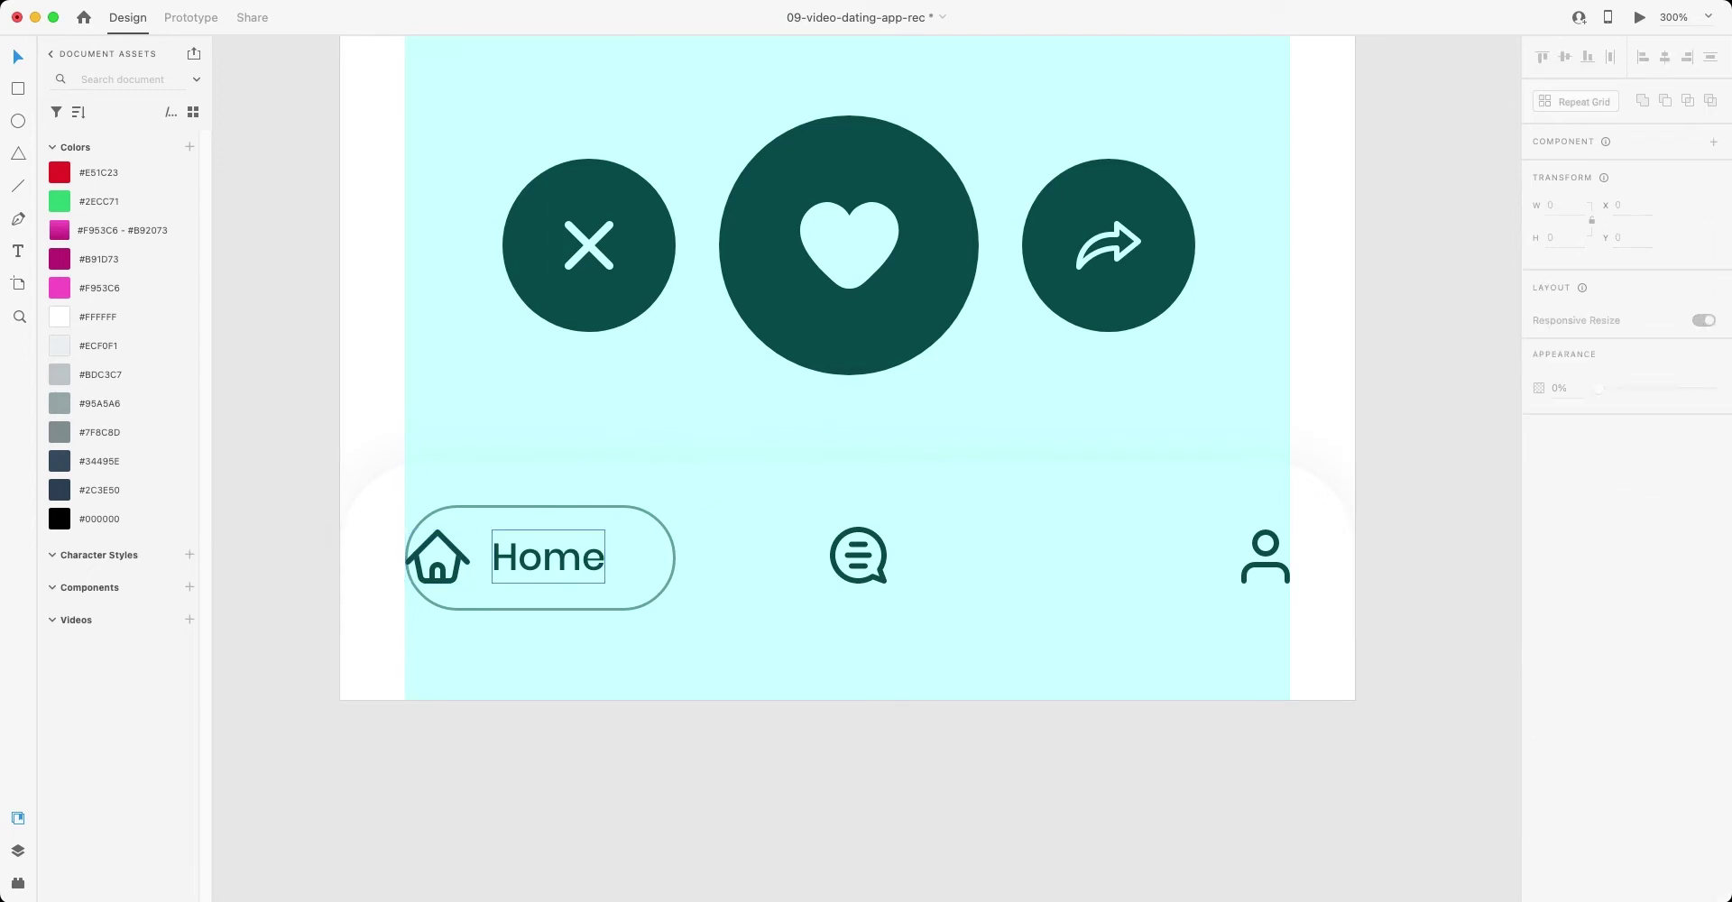
- Move the pill shape and the Home label out of the bar to the empty canvas below the artboard
left_click(548, 557)
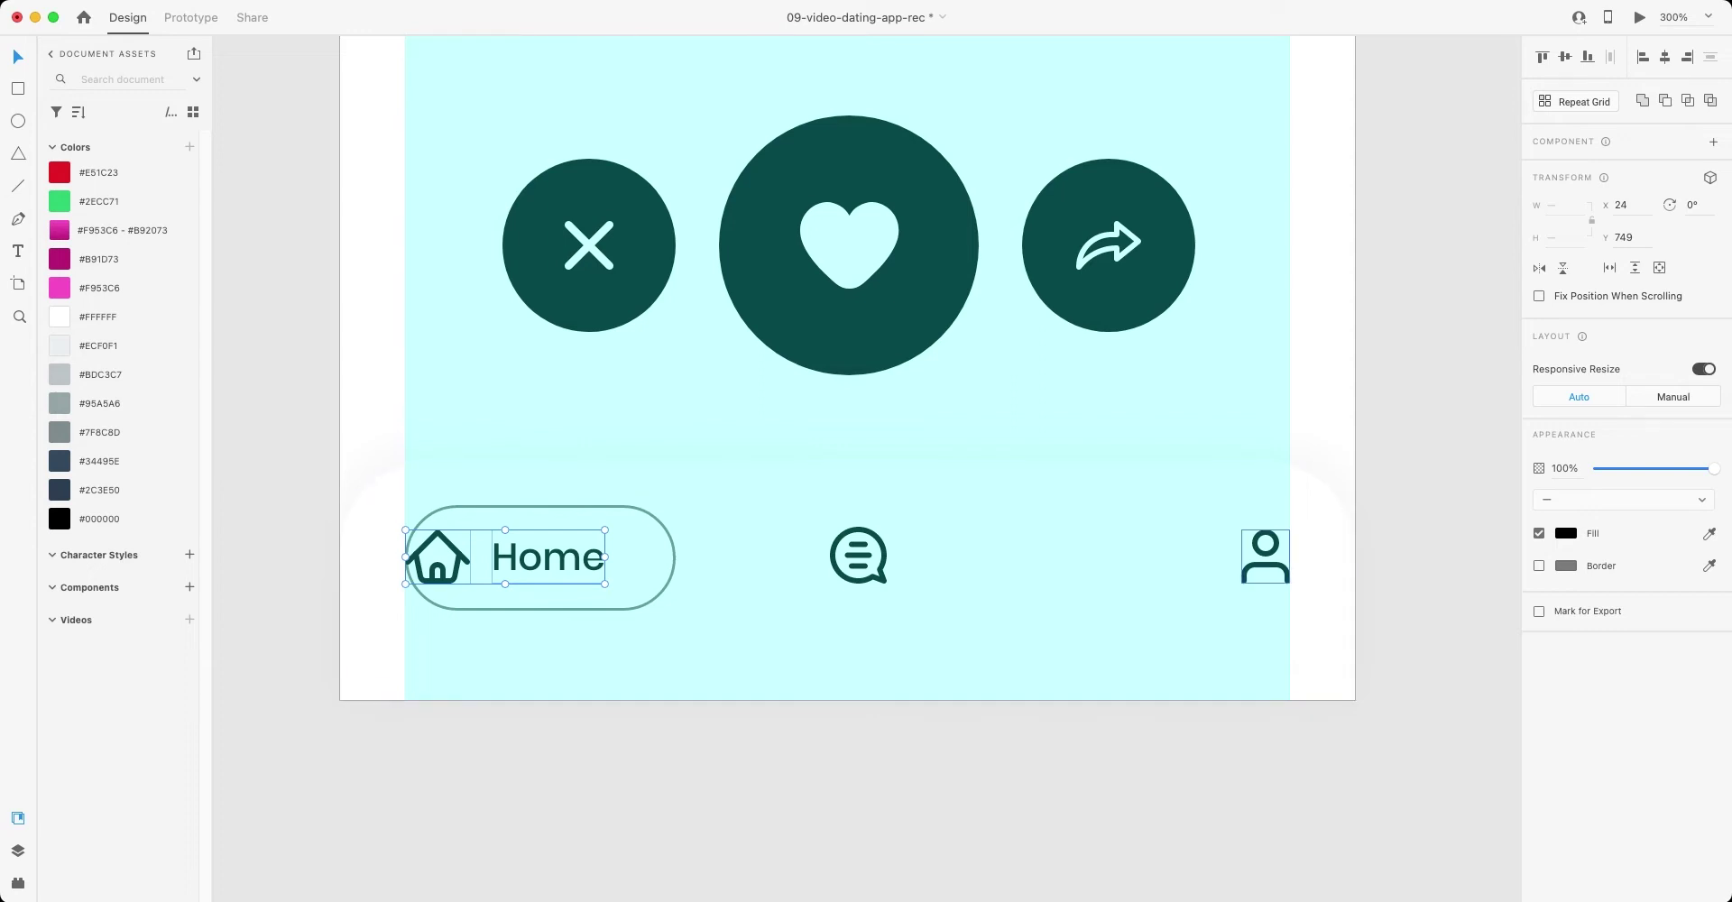
key("Escape")
left_click(640, 558)
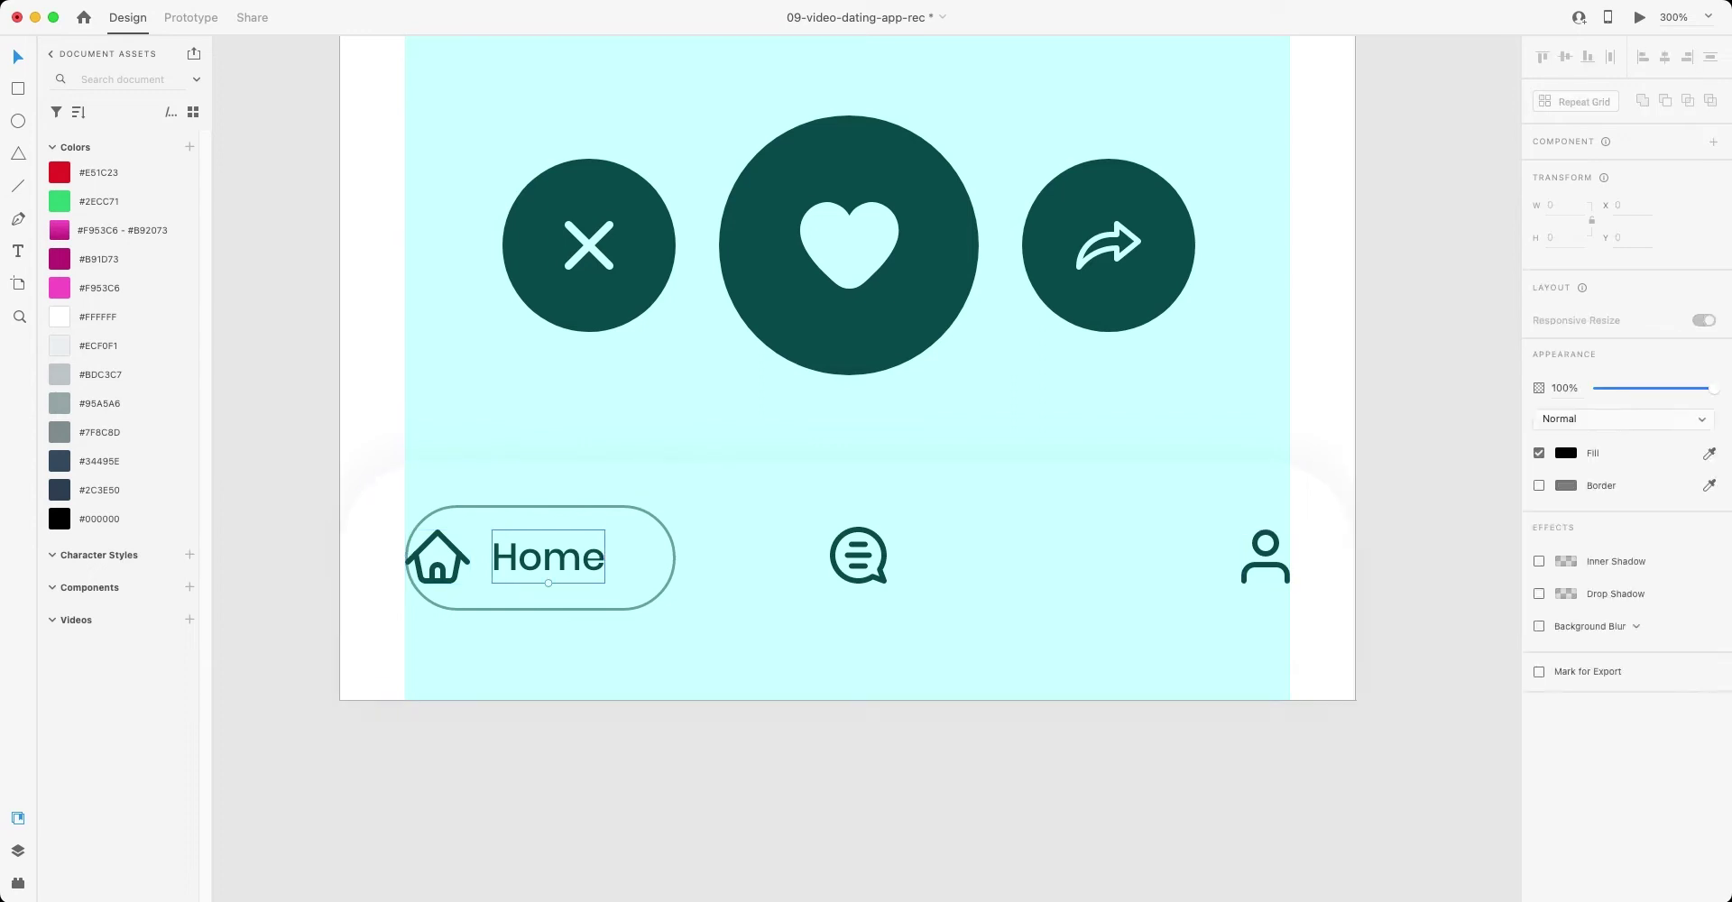
left_click_drag(640, 558, 641, 833)
key("Escape")
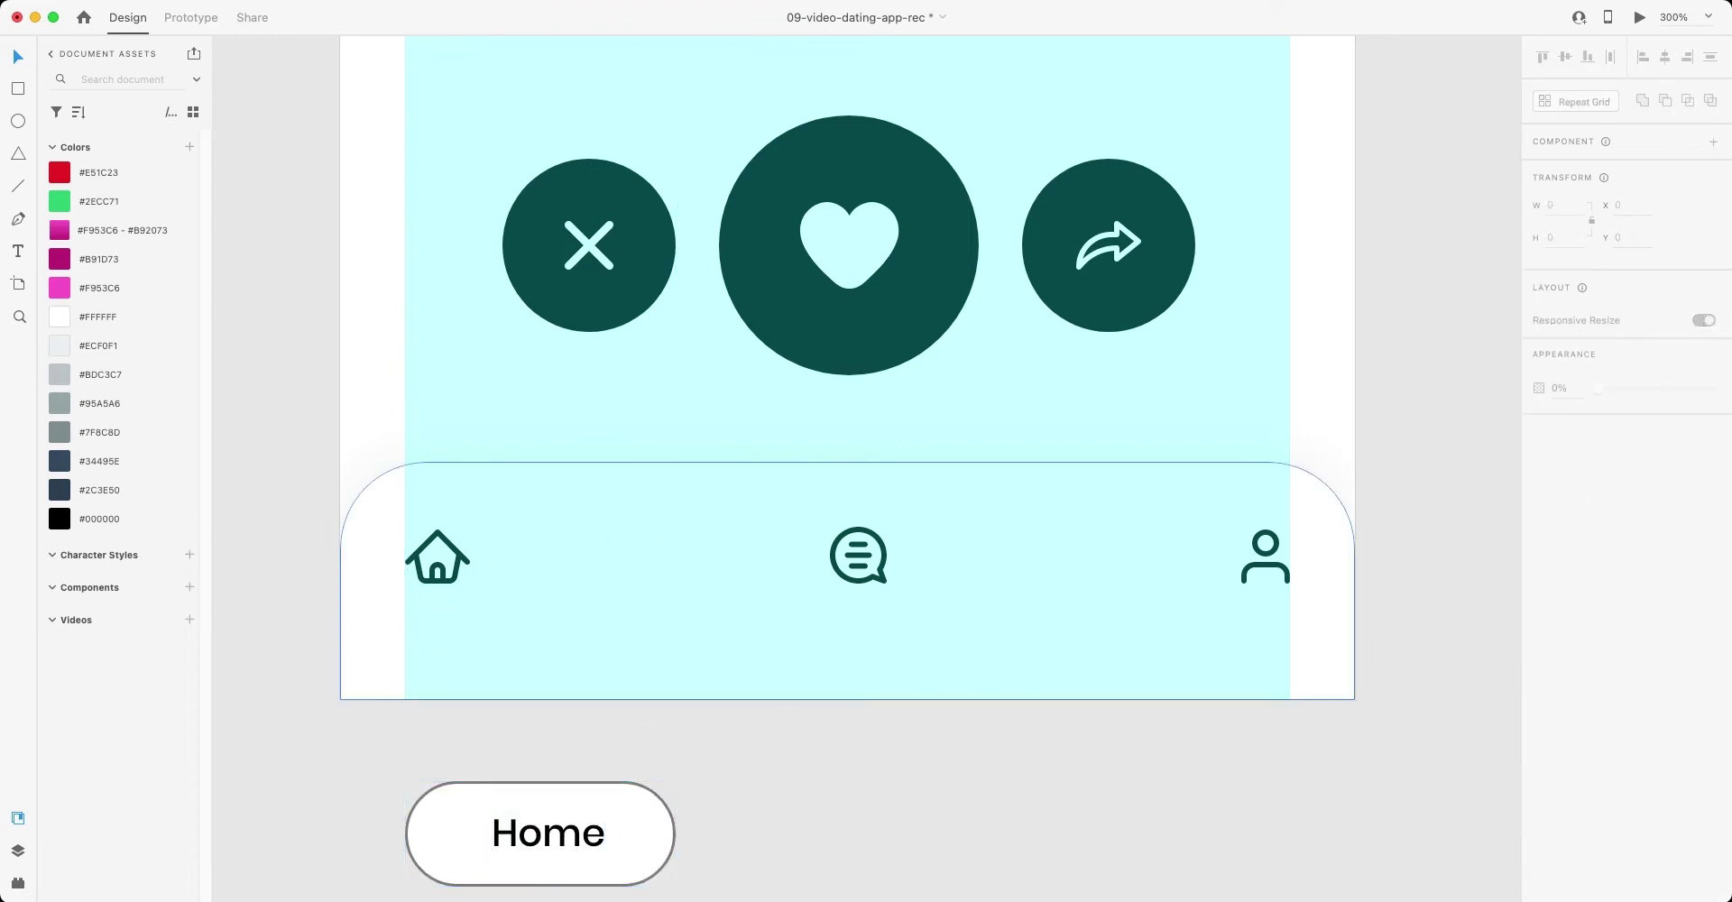
- Move the profile icon inward to X 293 and the home icon to X 64, keeping both at Y 749
left_click_drag(1266, 556, 1157, 557)
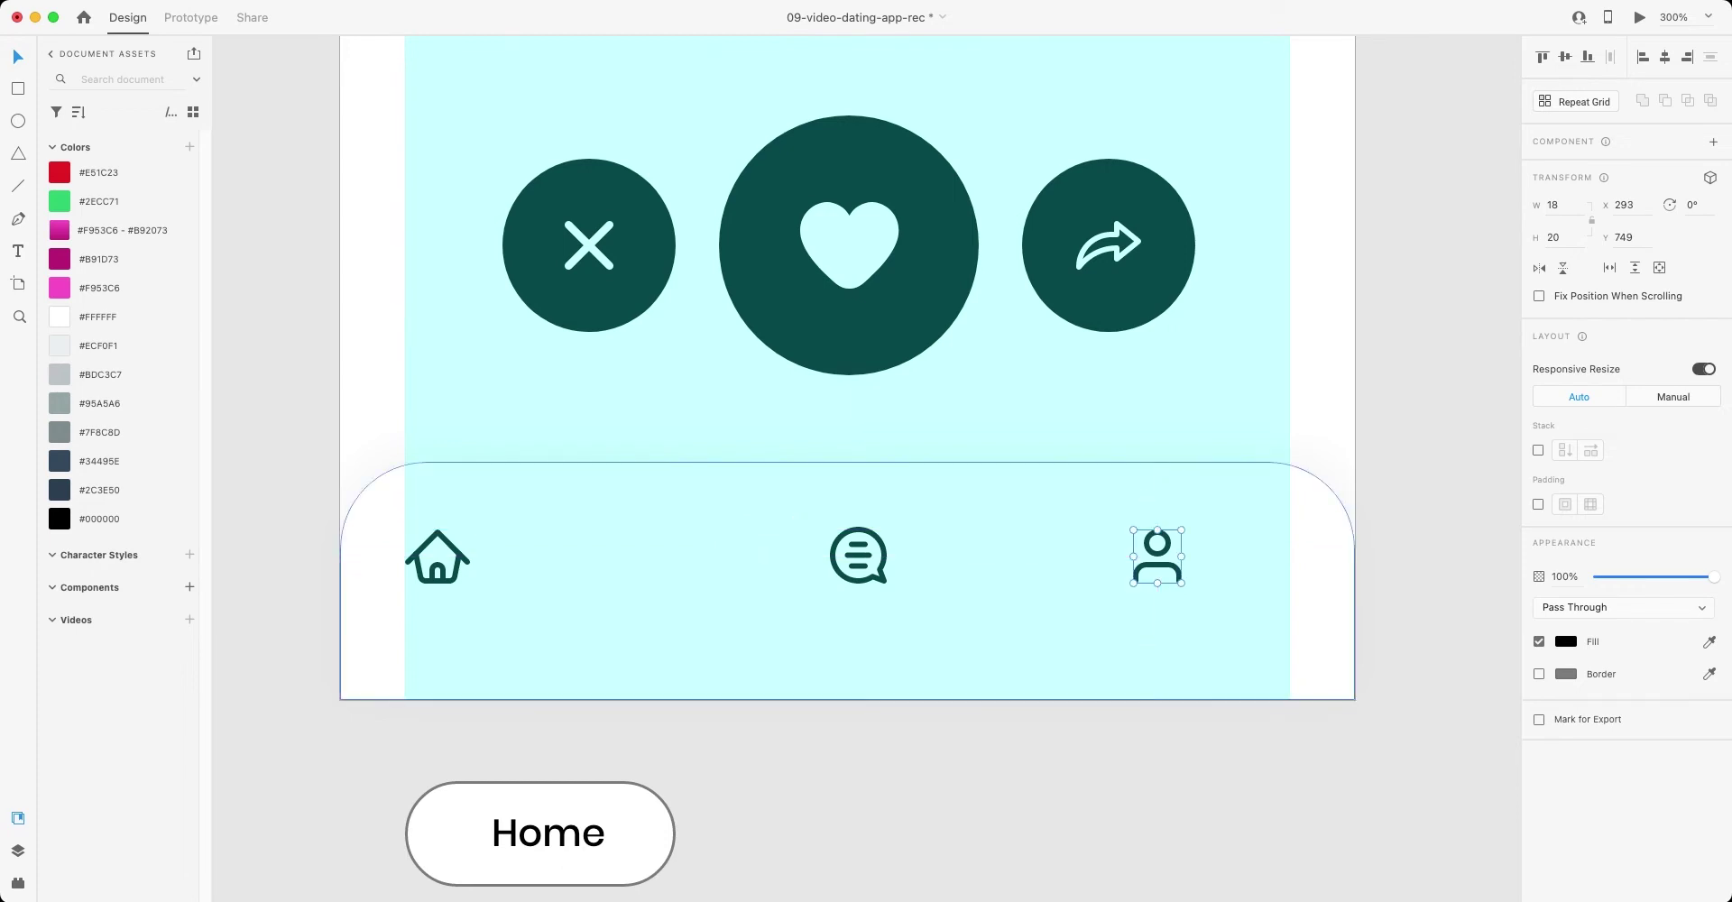
left_click(438, 556)
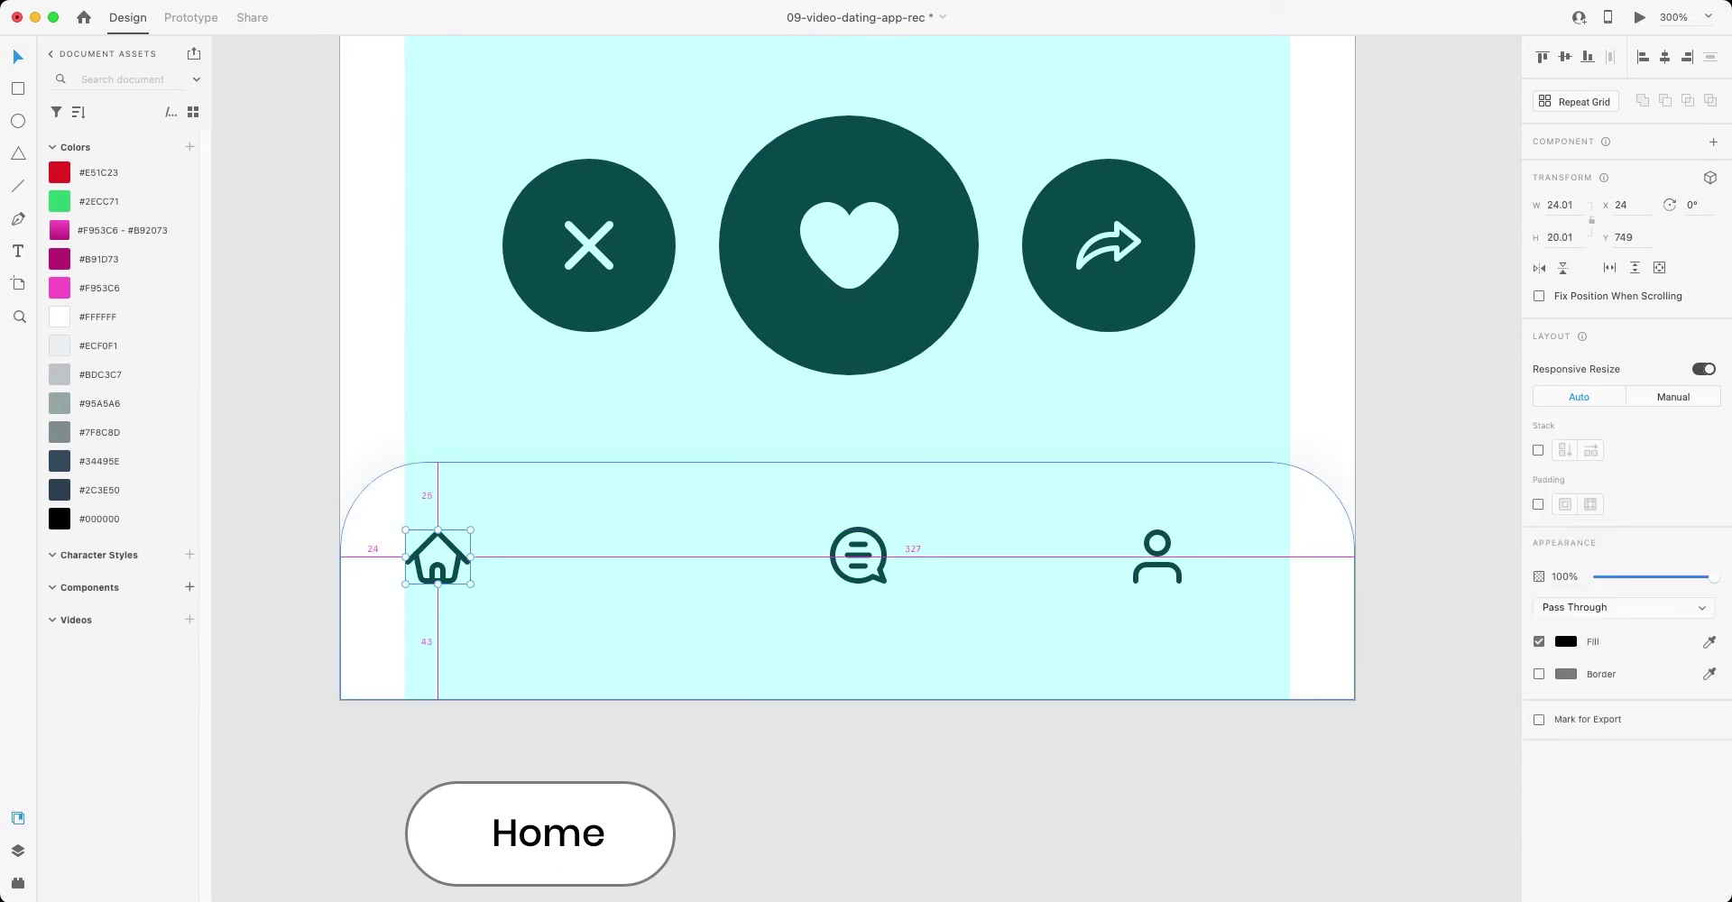
left_click_drag(438, 556, 519, 557)
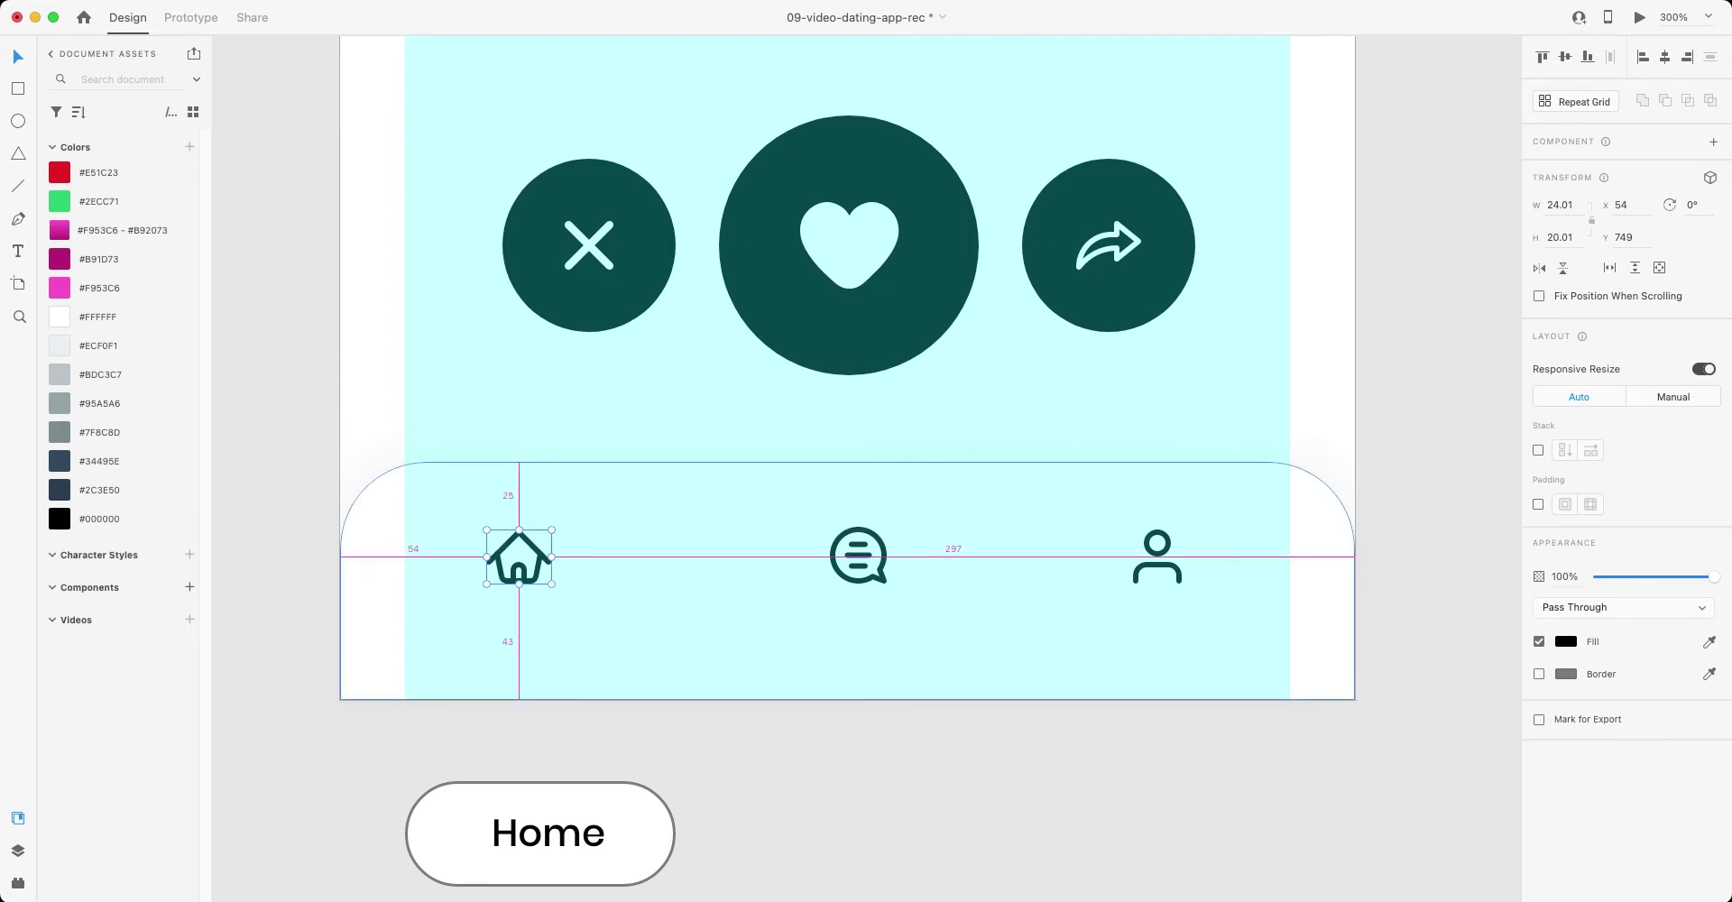
key("shift+Right")
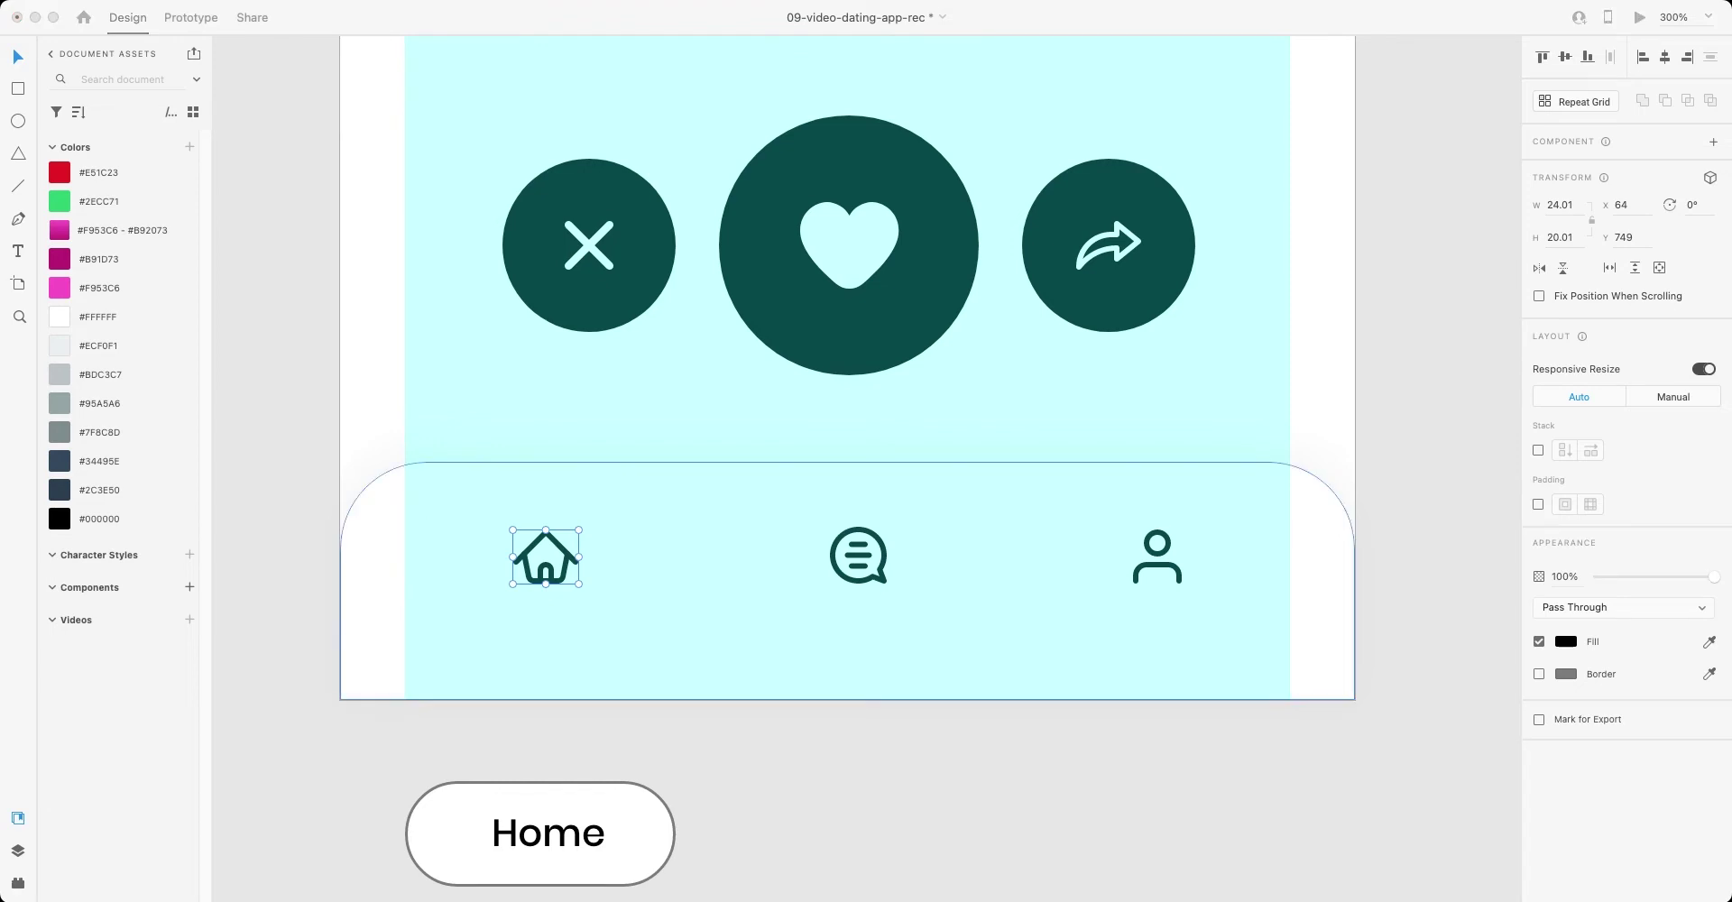
- Move the Home label back into the bar beside the home icon at X 96, Y 749, leaving an 8 px gap
left_click(548, 832)
left_click_drag(547, 832, 655, 557)
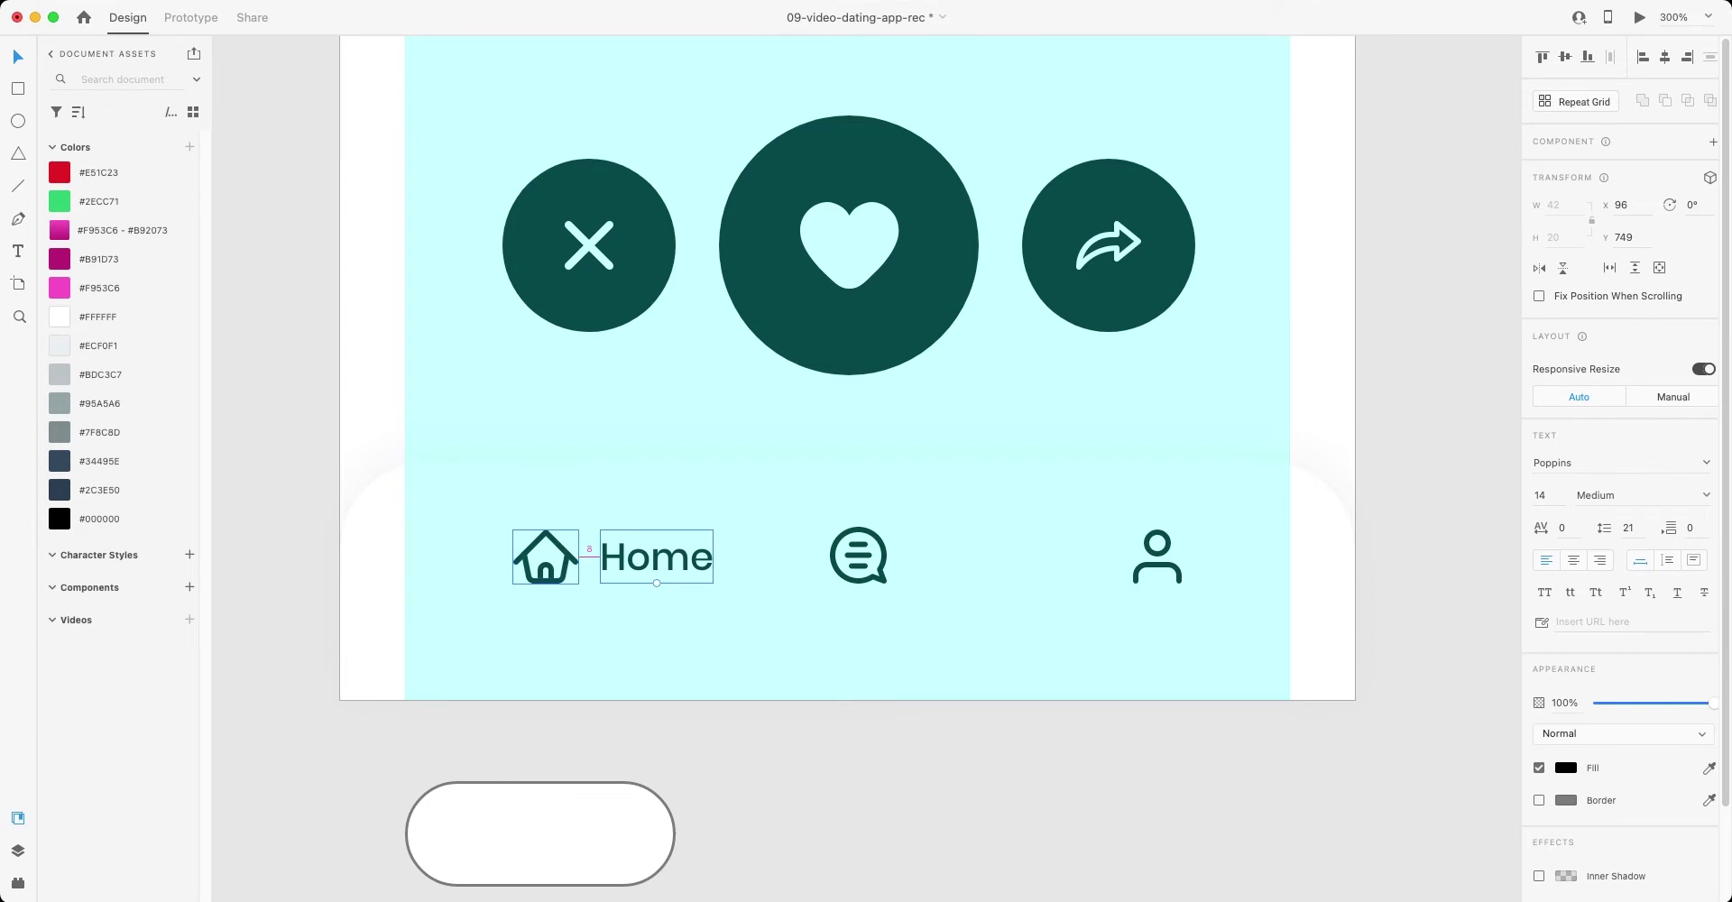
left_click(545, 556, "shift")
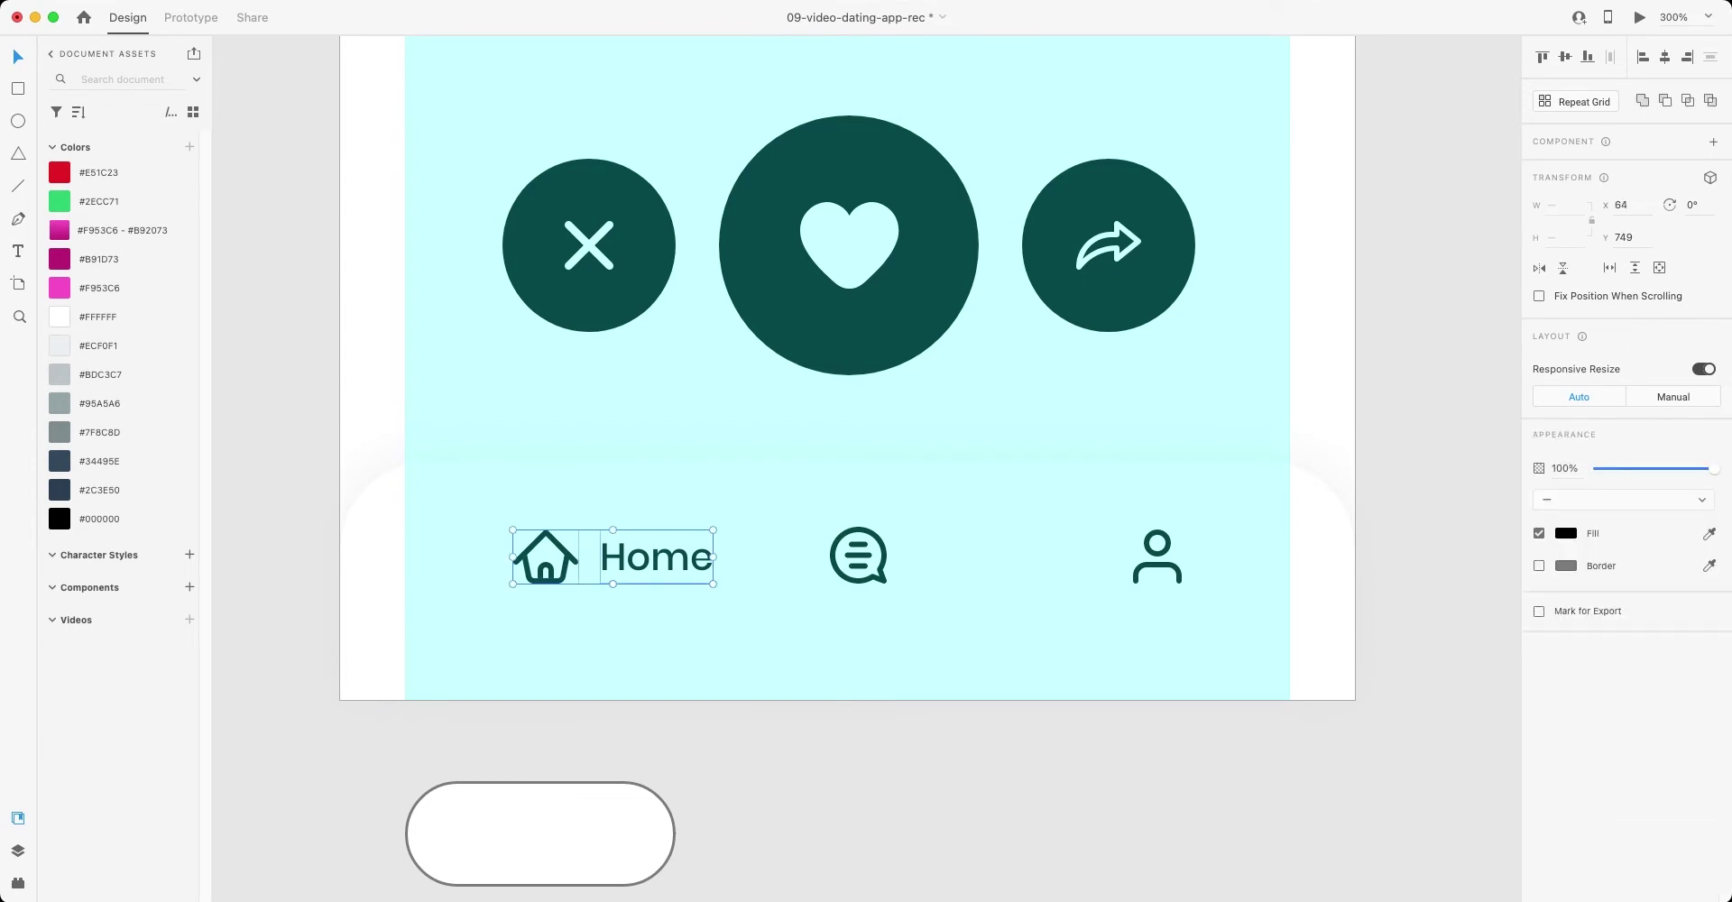
key("Escape")
- Move the pill shape into the bar around the home icon and Home label, positioned at X 52, Y 740
left_click(540, 833)
left_click_drag(541, 834, 627, 636)
left_click(656, 556)
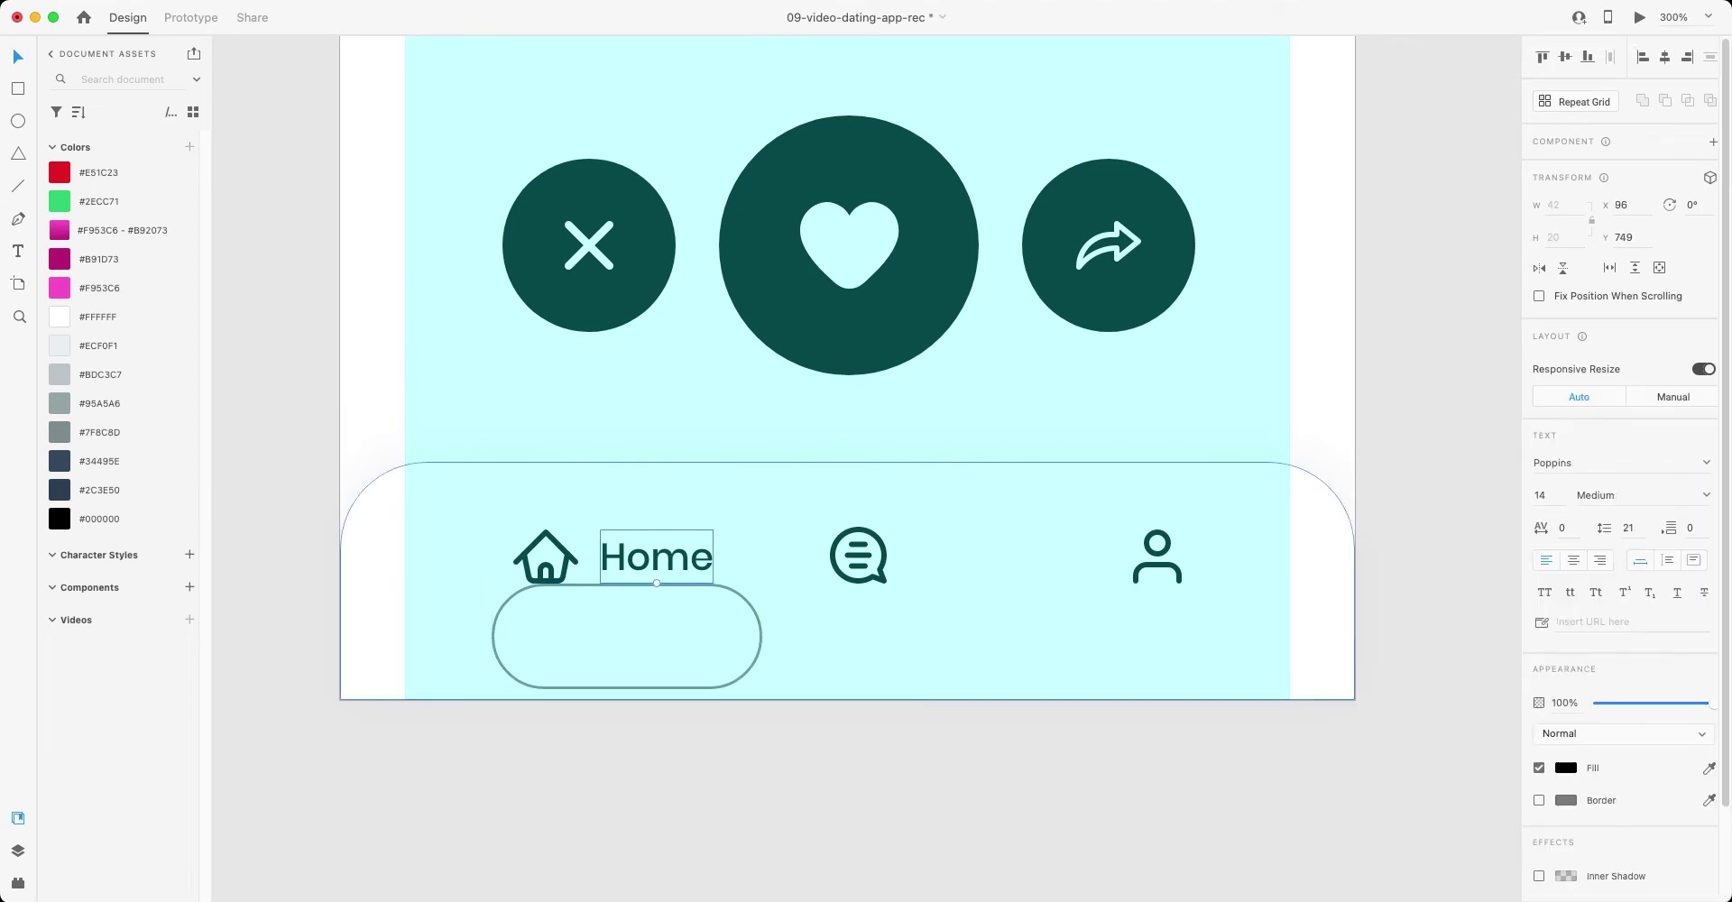
left_click(545, 556, "shift")
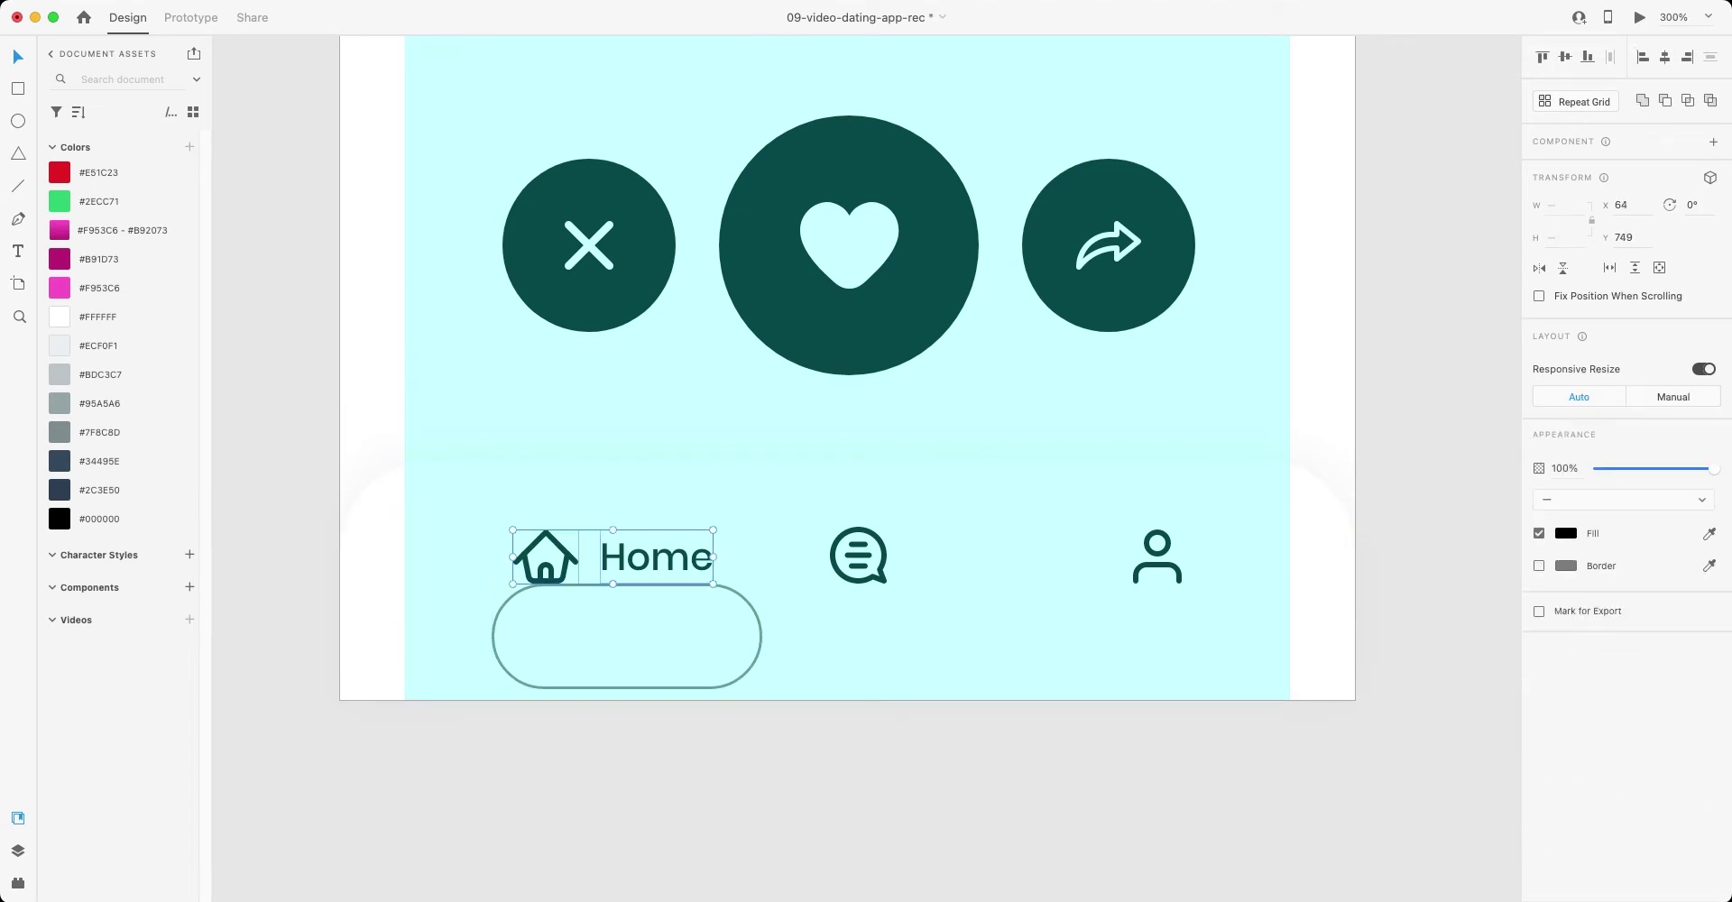
left_click_drag(626, 636, 627, 558)
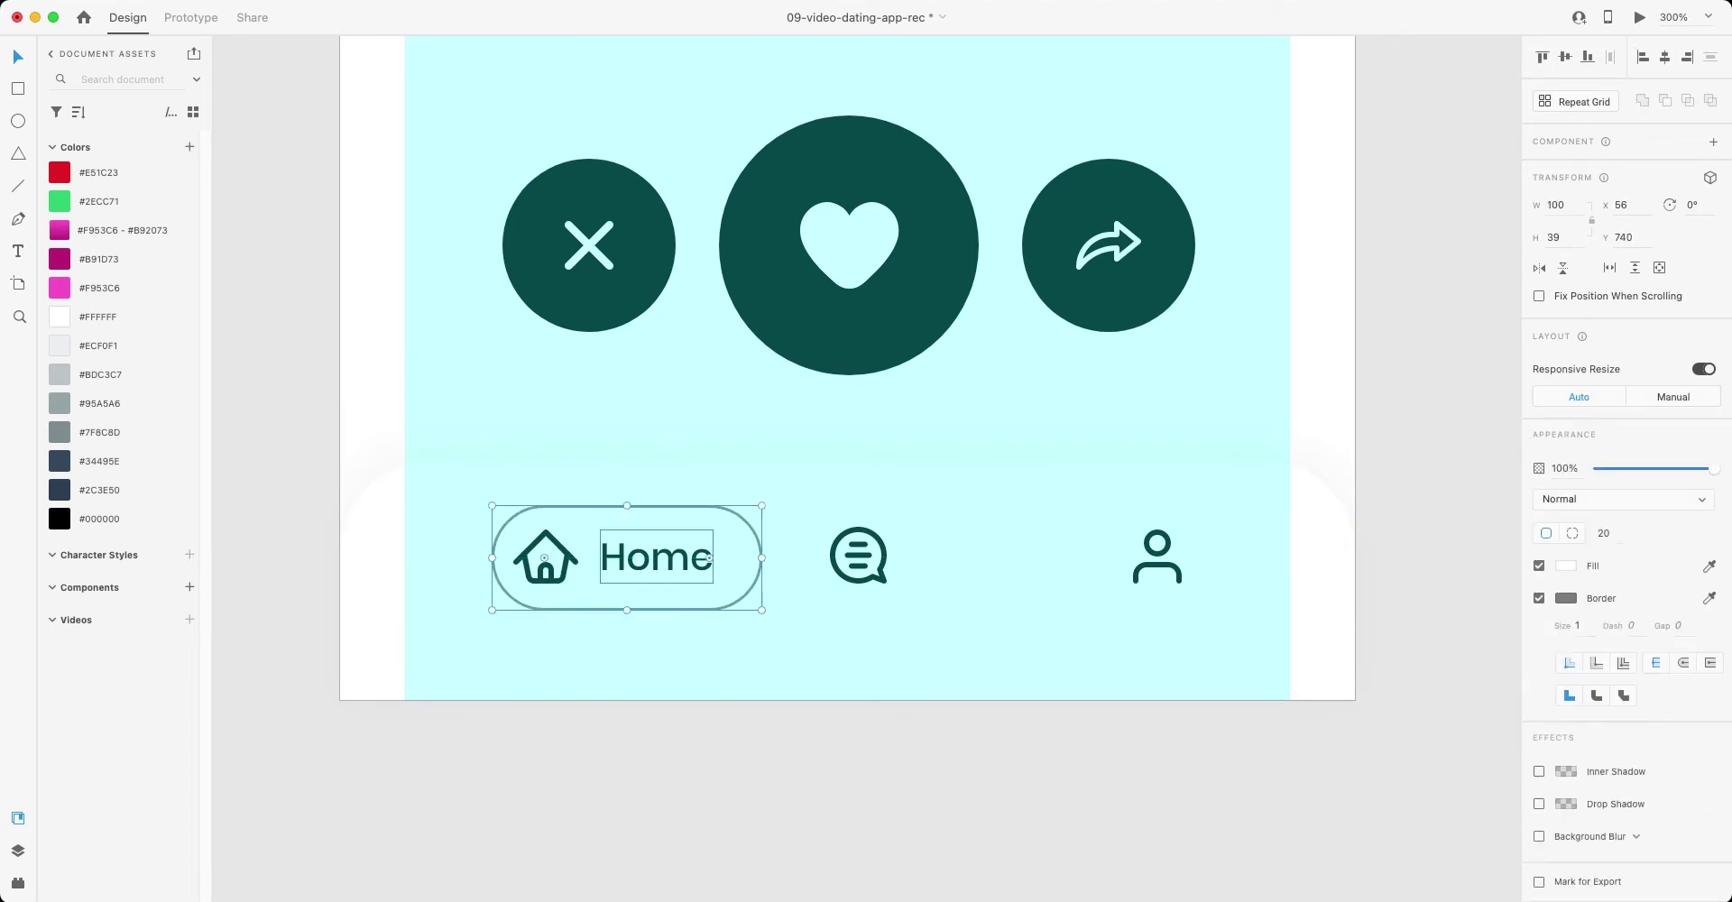
key("Left")
key("Left")
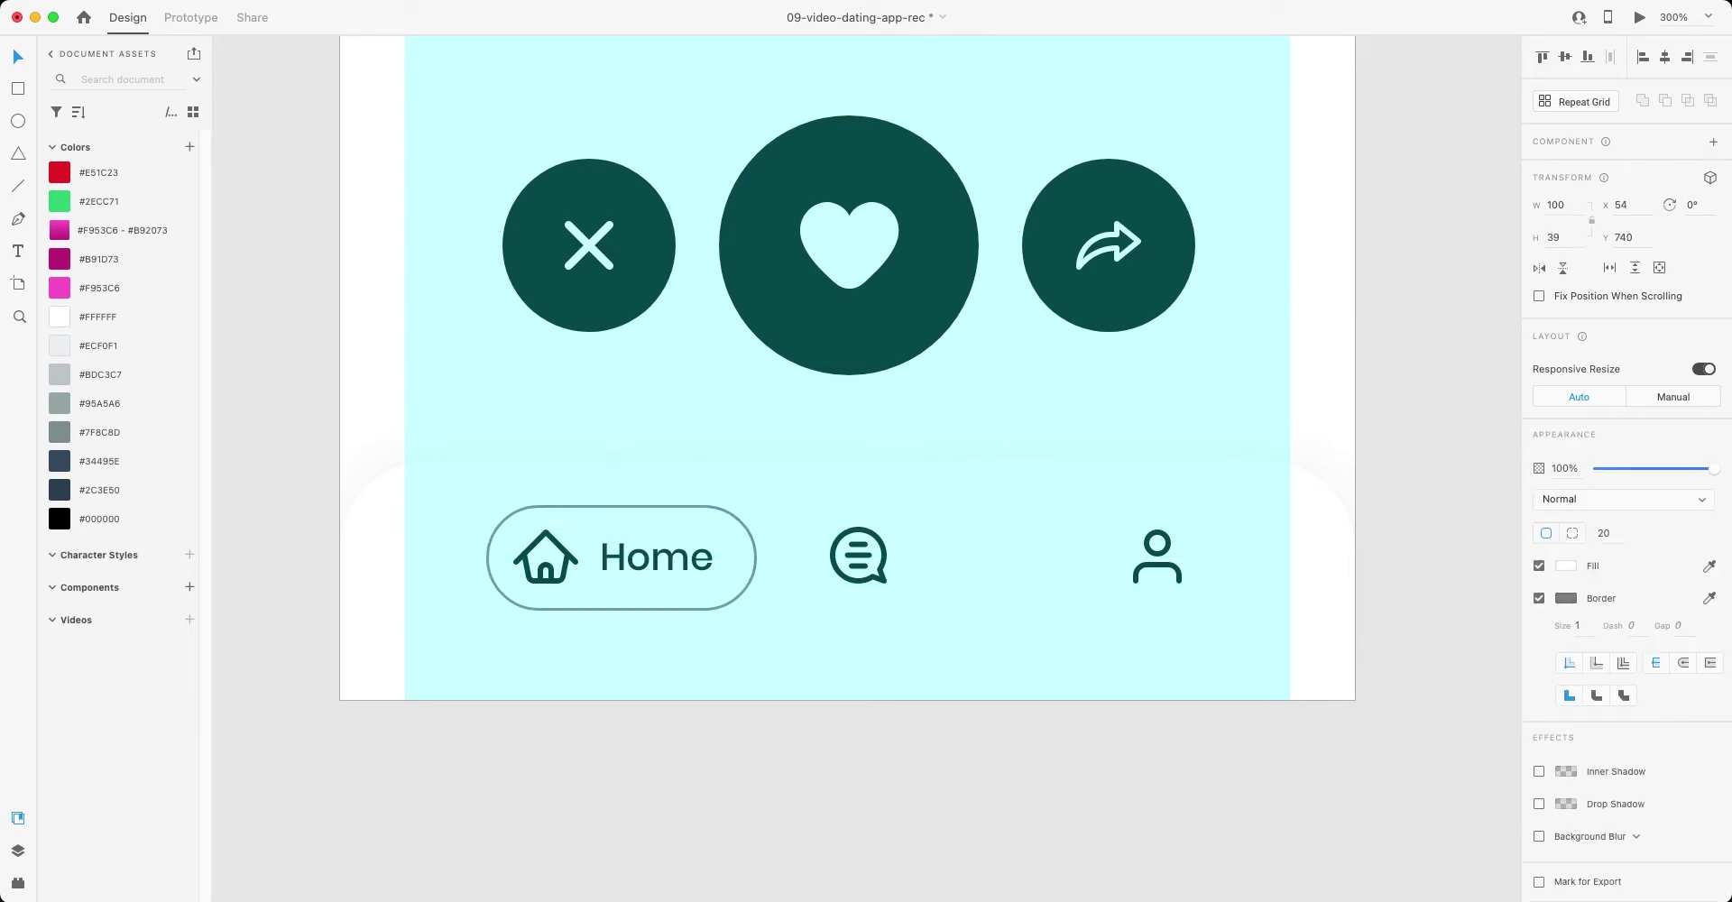
key("Left")
key("Left")
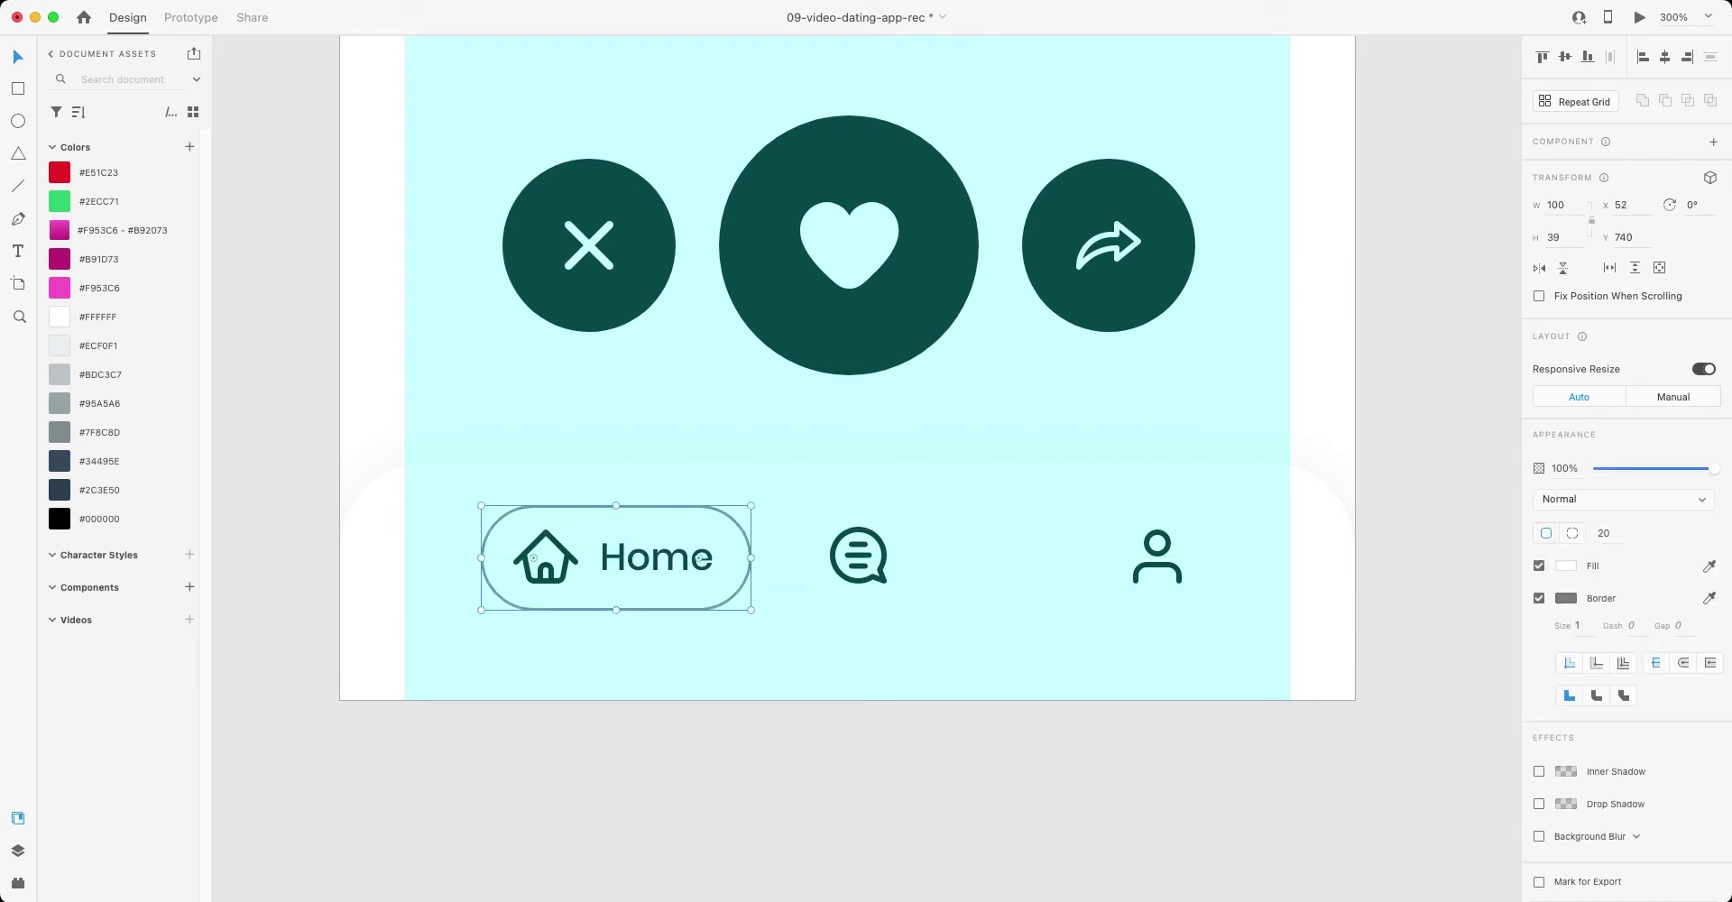
key("Up")
- Shift the home icon and Home label together slightly to the right so they sit centred inside the pill
double_click(657, 557)
left_click(545, 557, "shift")
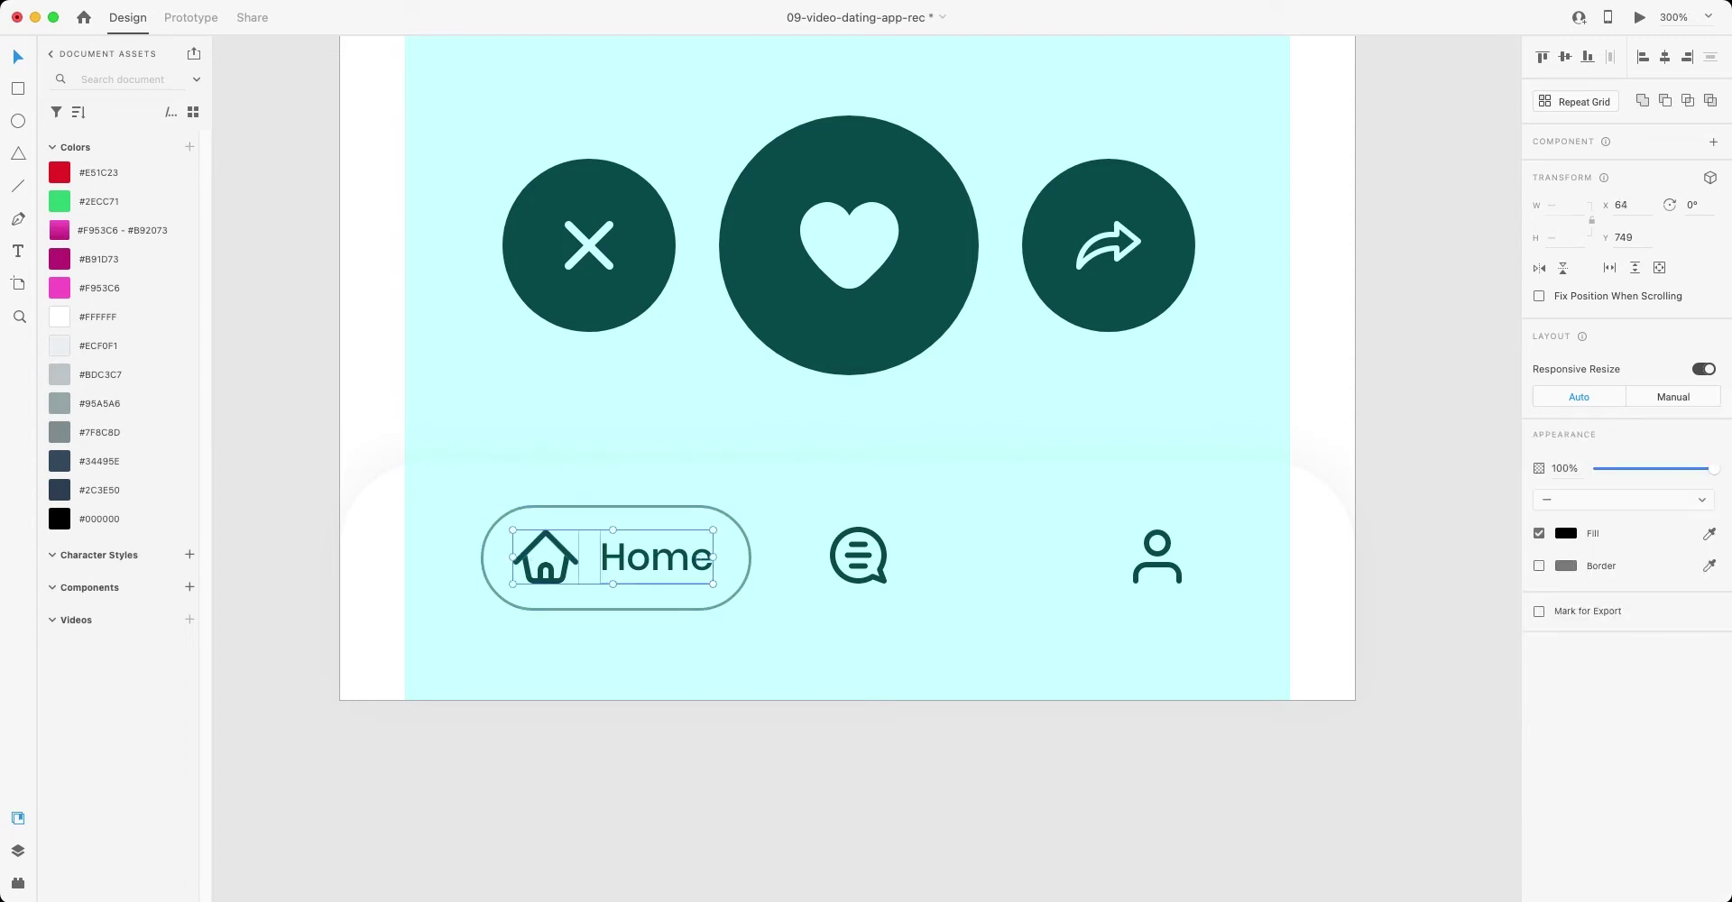
key("Escape")
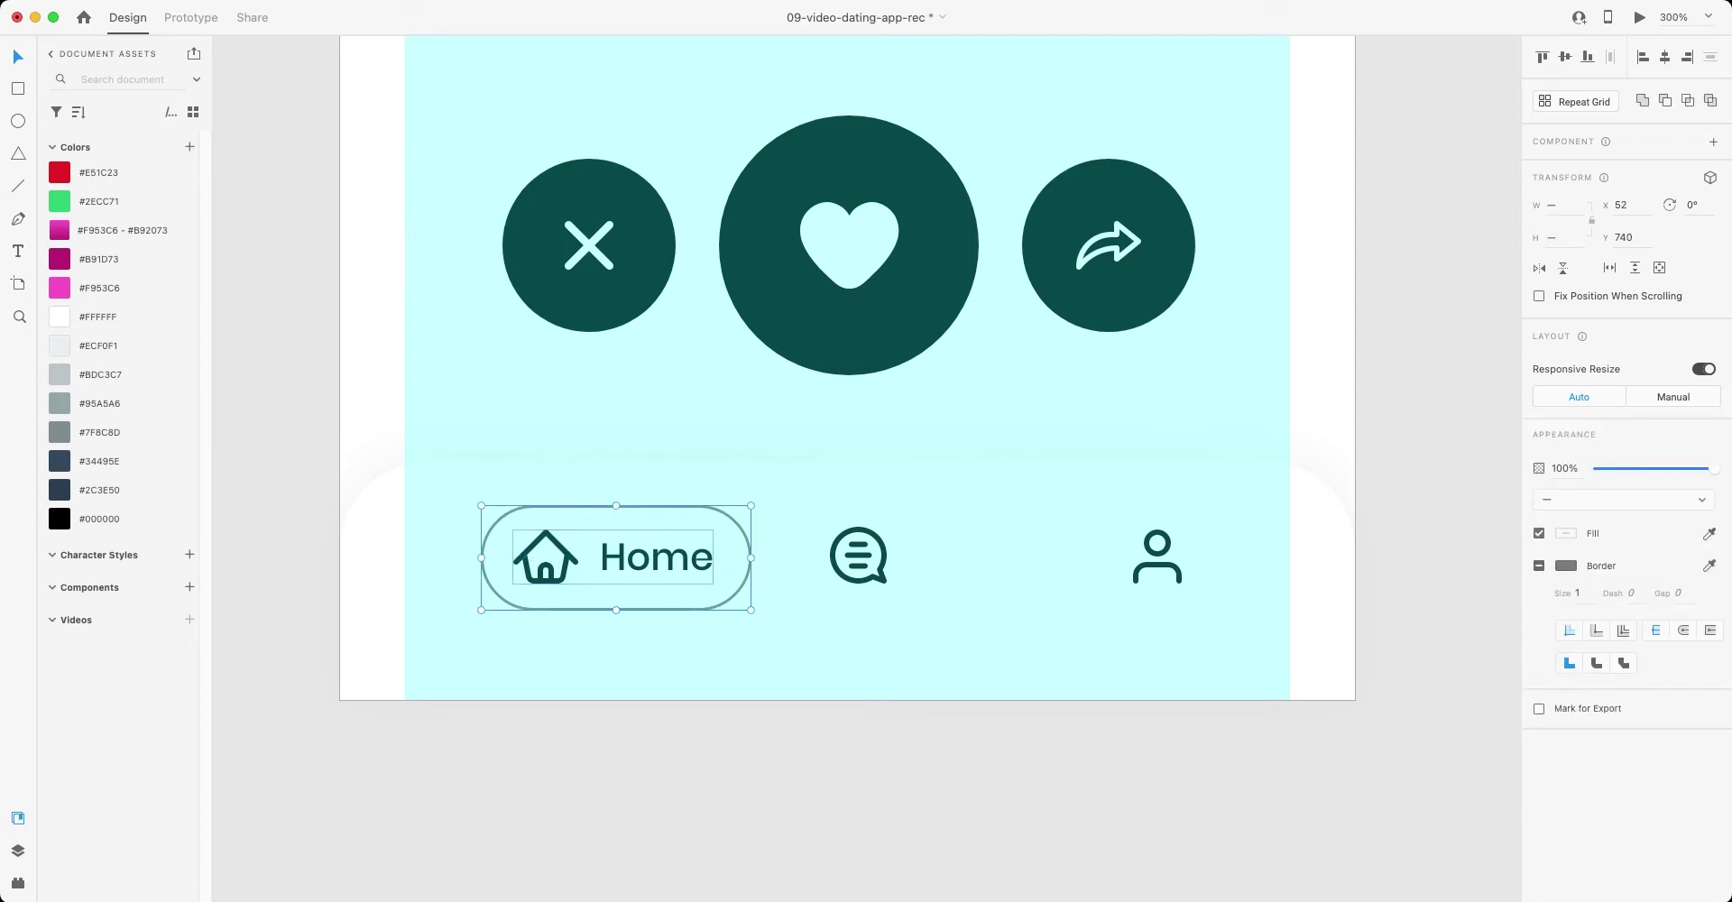
key("Right")
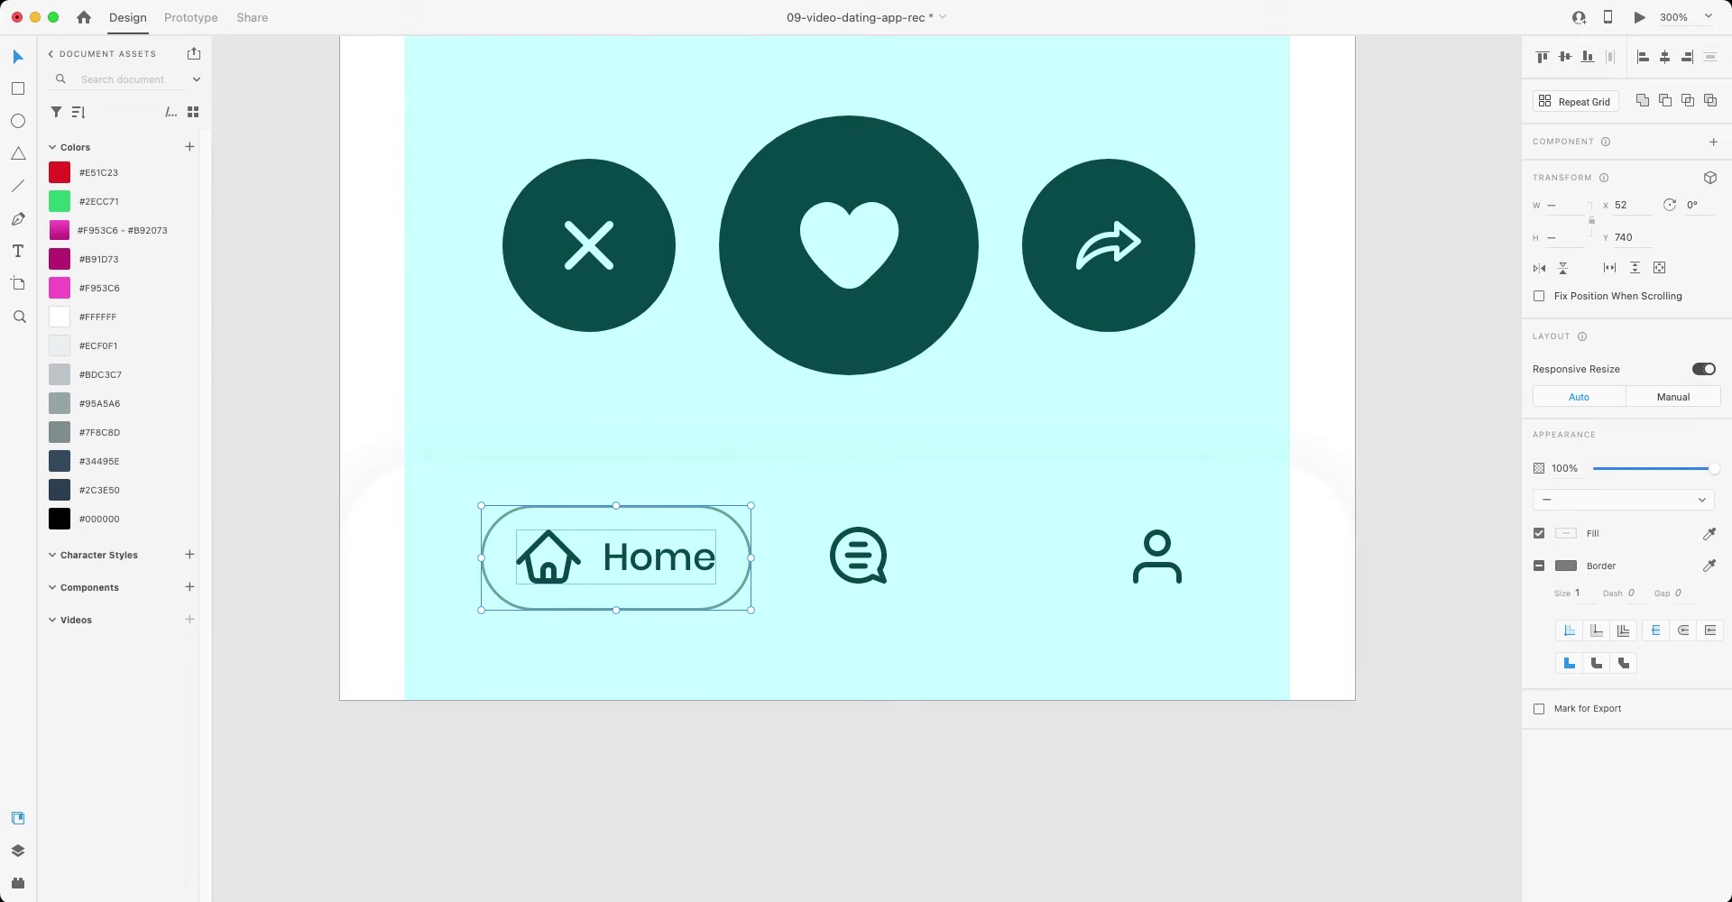
key("Escape")
- Remove the pill's border, fill it with #000000 and set its opacity to 10%
left_click(616, 557)
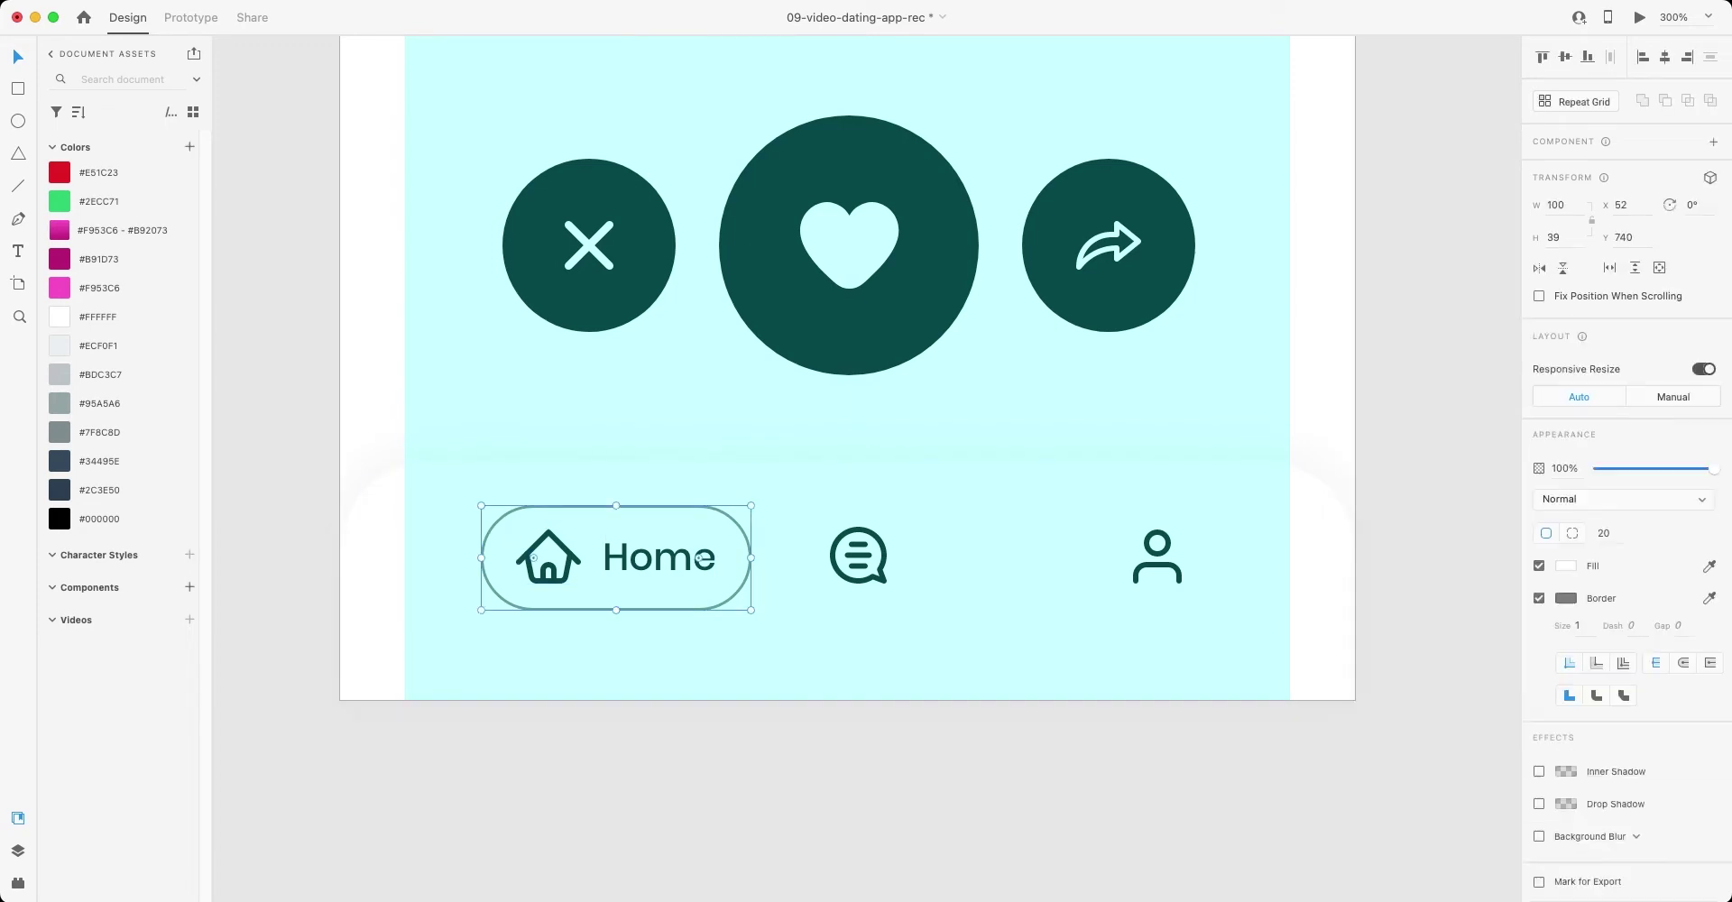
left_click(1539, 598)
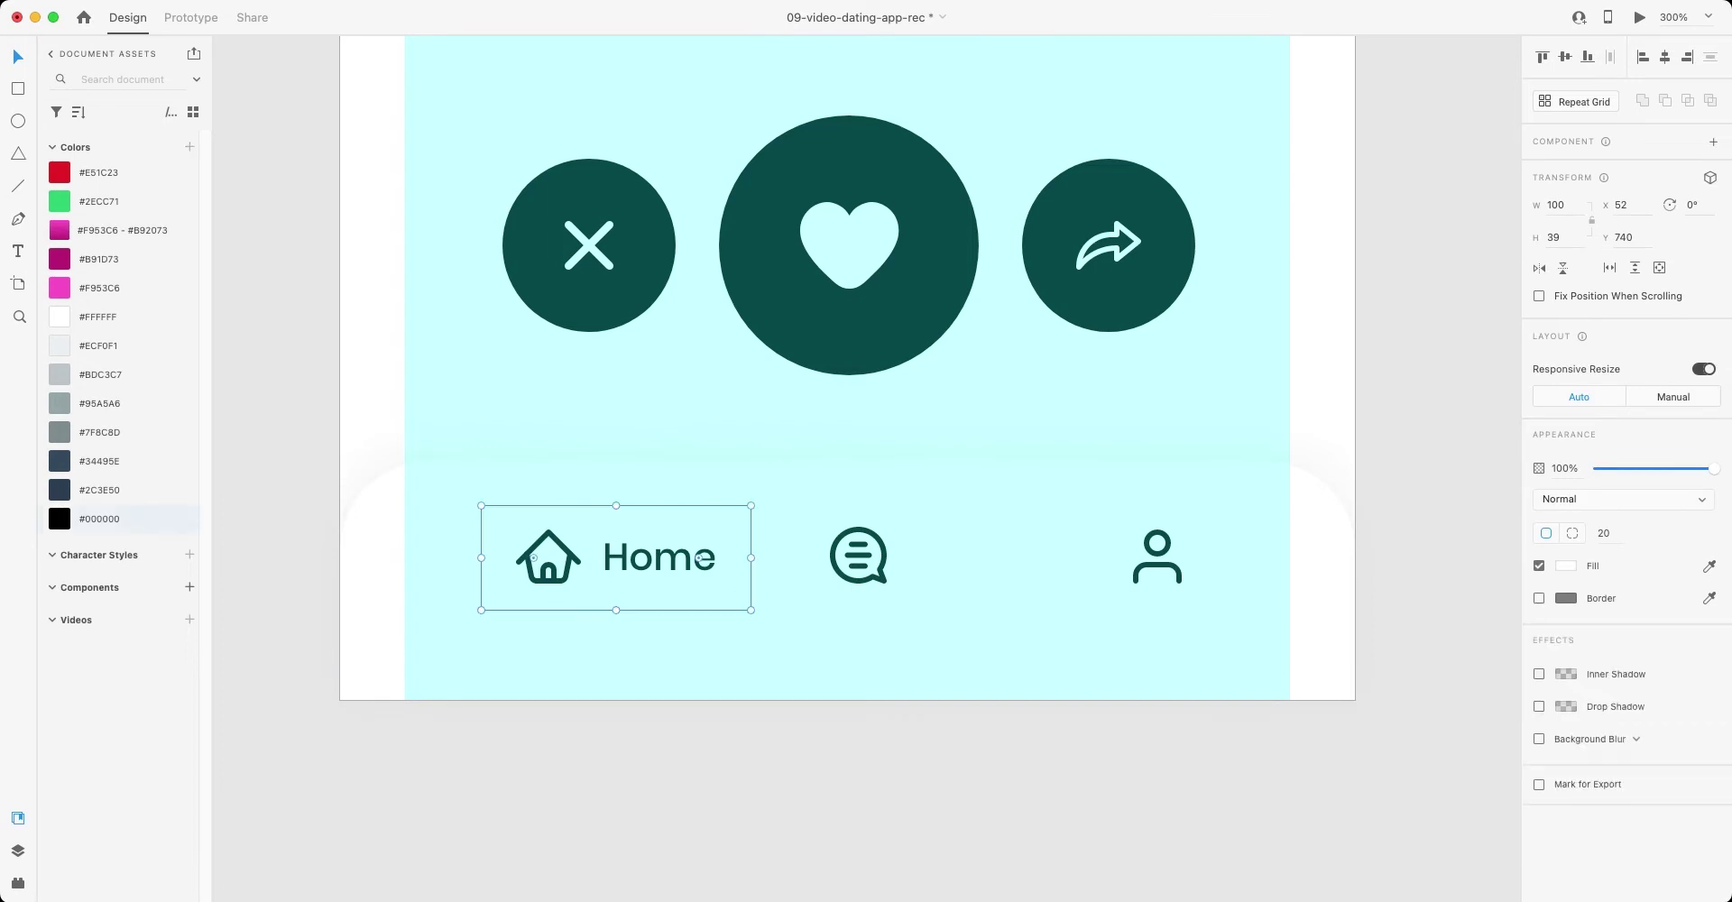
left_click(59, 519)
key("1")
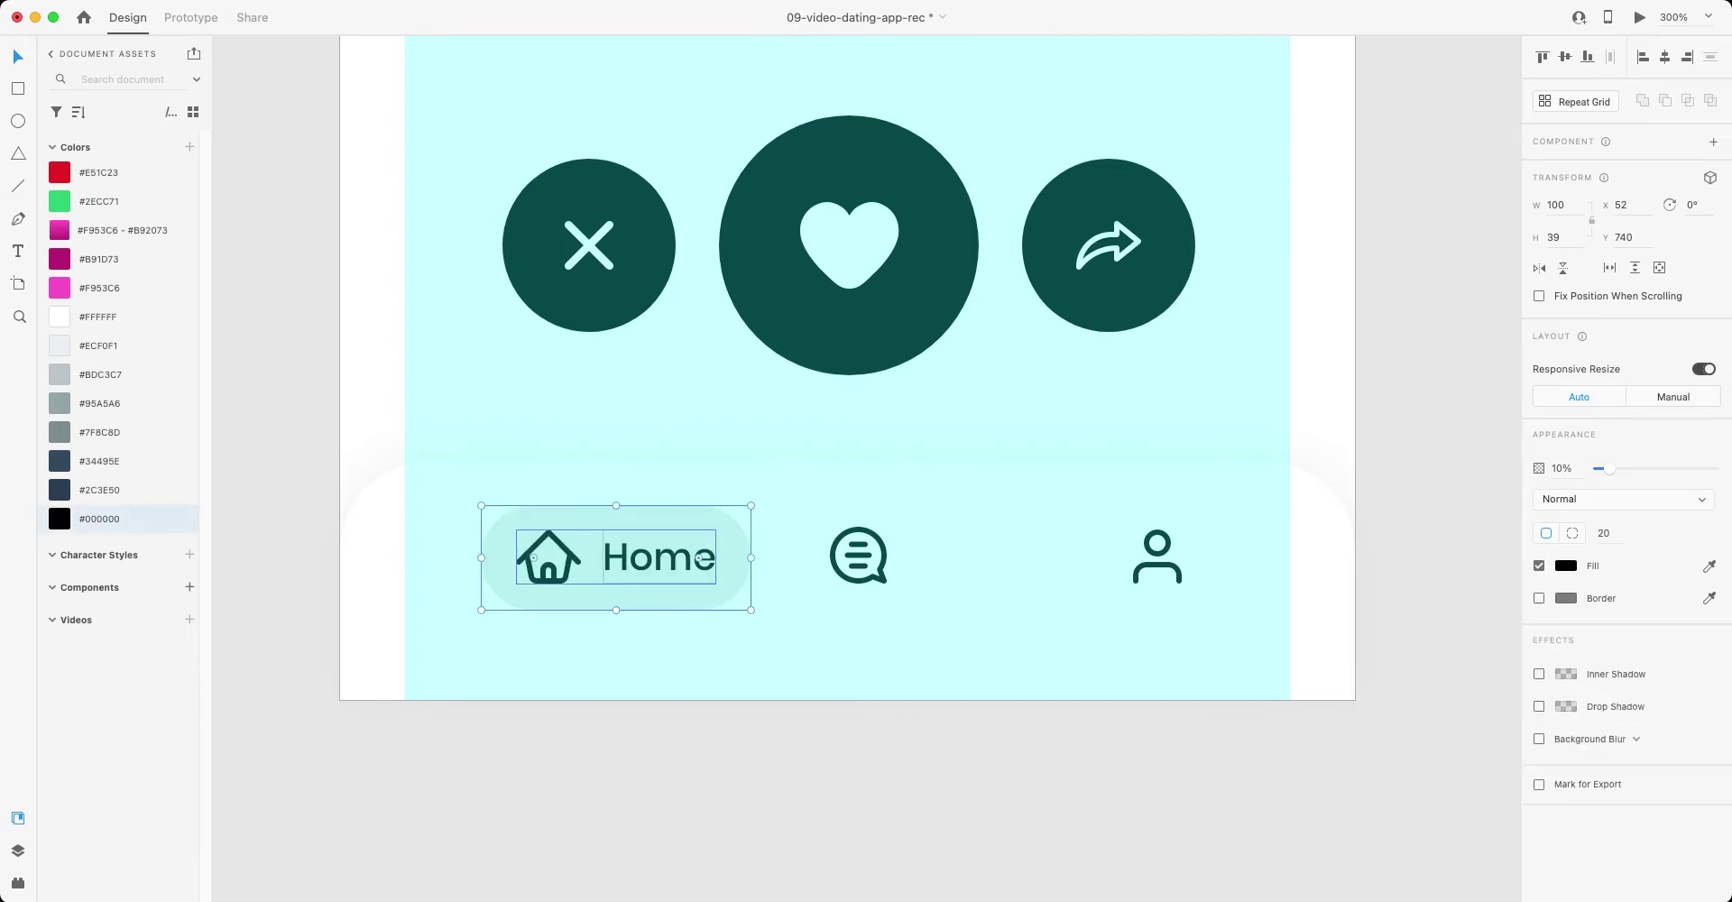
- Group the pill with its icon and label, distribute the three navigation items evenly horizontally and save
left_click(659, 557, "shift")
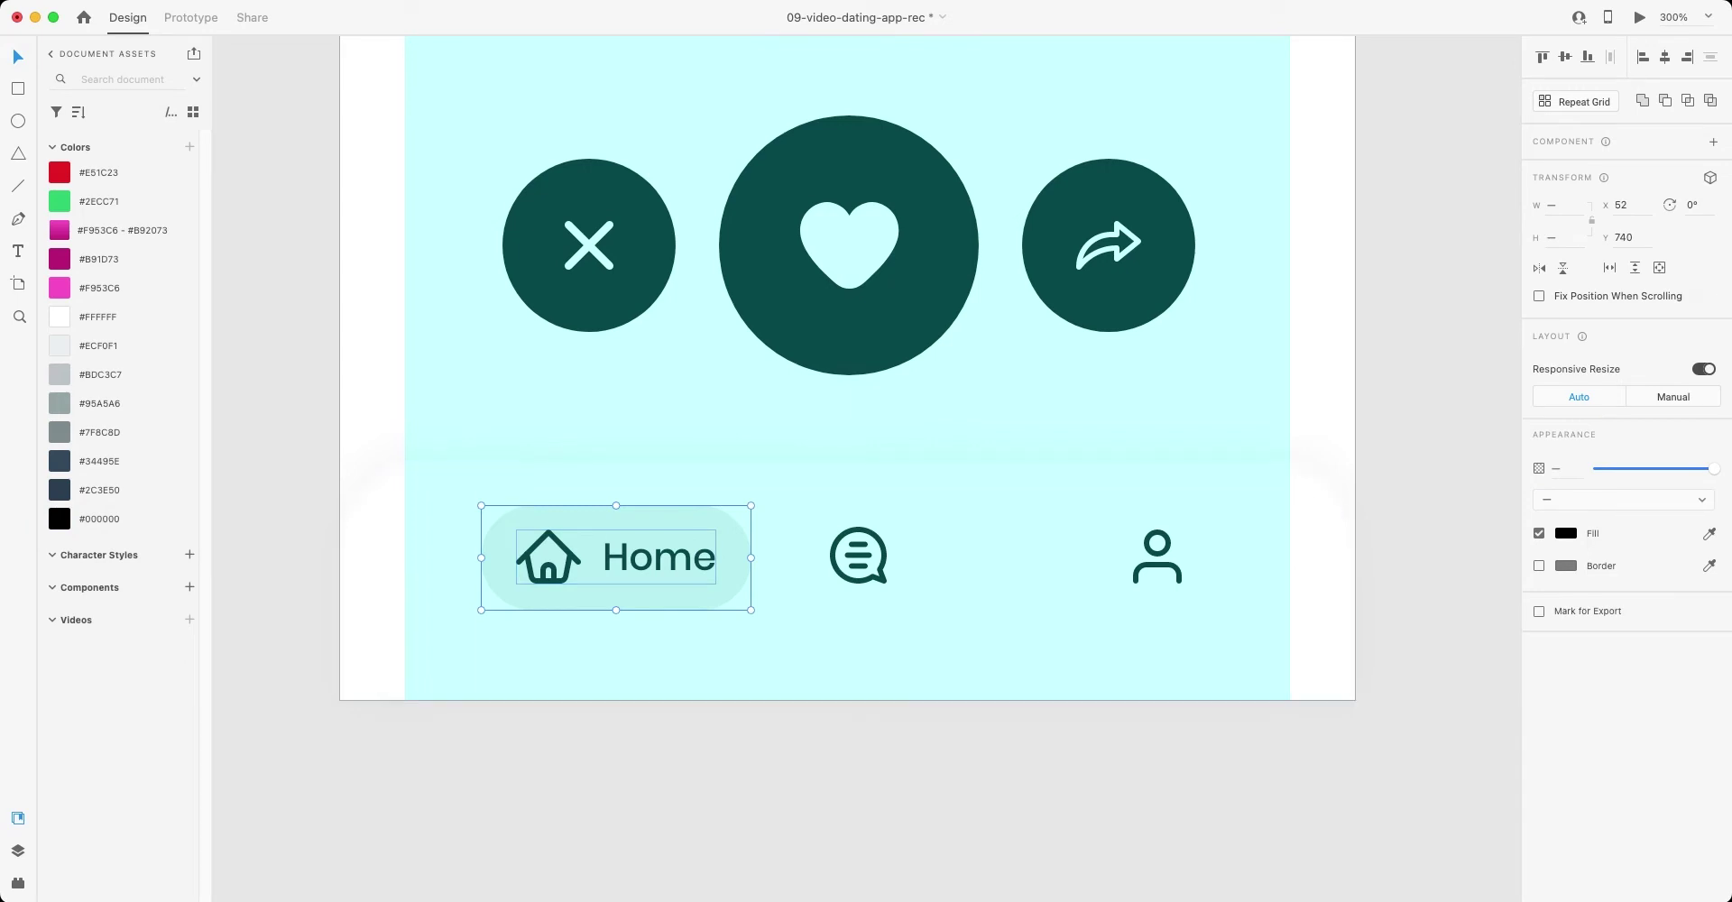
key("super+g")
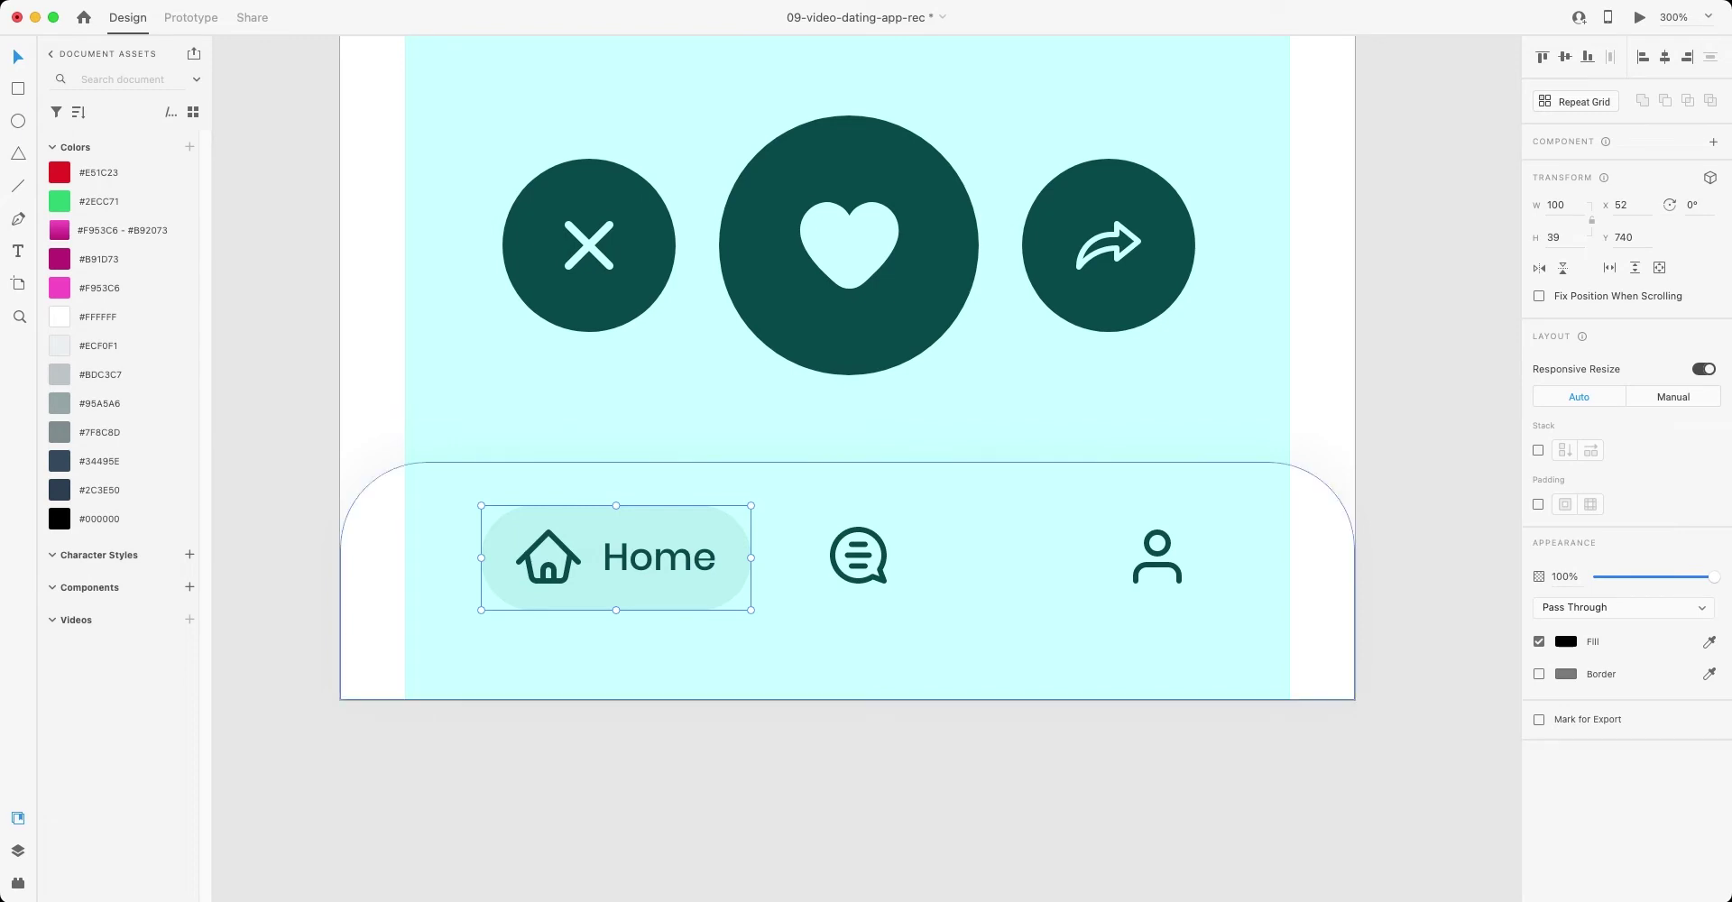
left_click(858, 555, "shift")
left_click(1158, 556, "shift")
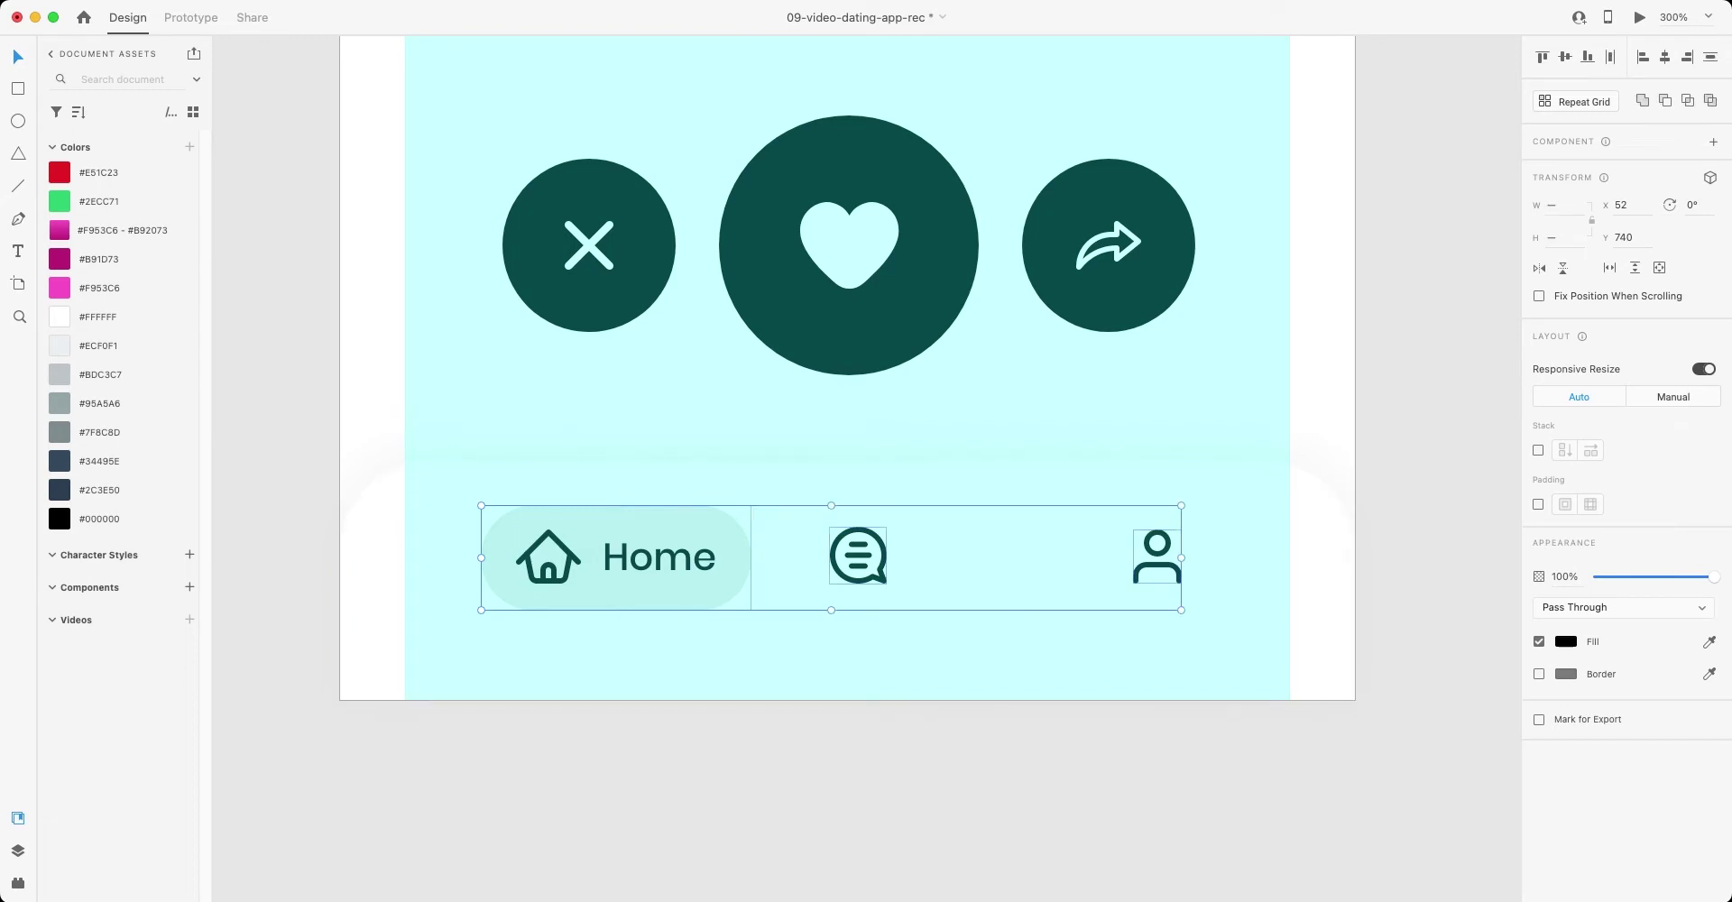
key("super+shift+h")
key("Escape")
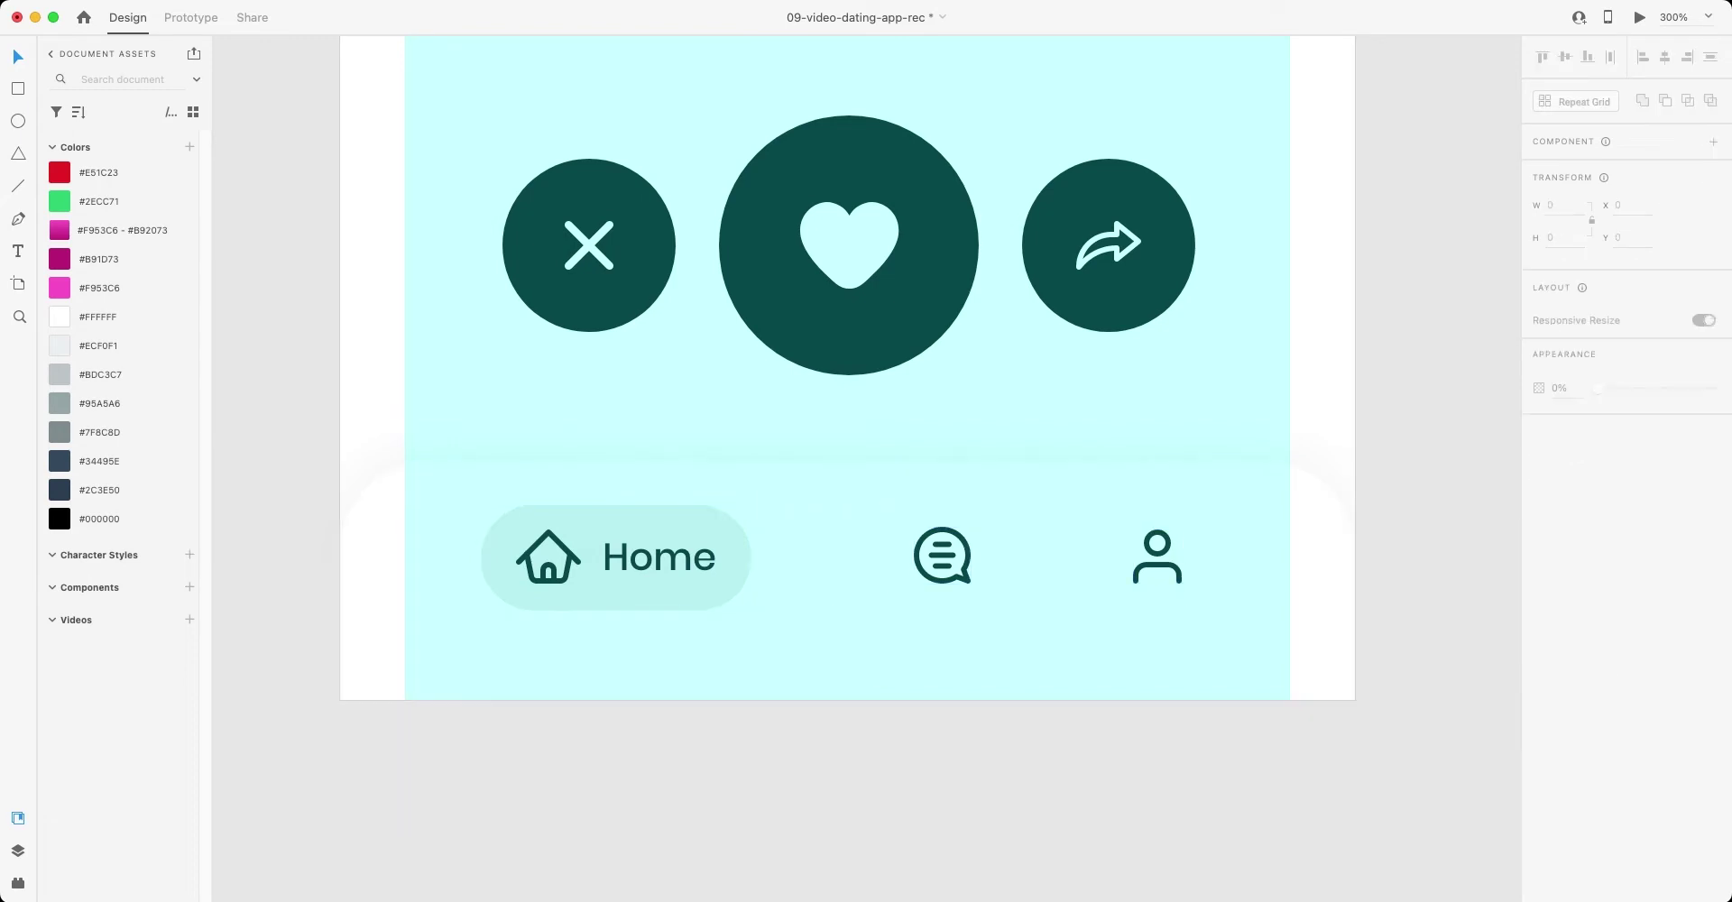
key("super+s")
- Move the three round action buttons together up to Y 580 and save the document
scroll(848, 466, "up", 5)
key("super+1")
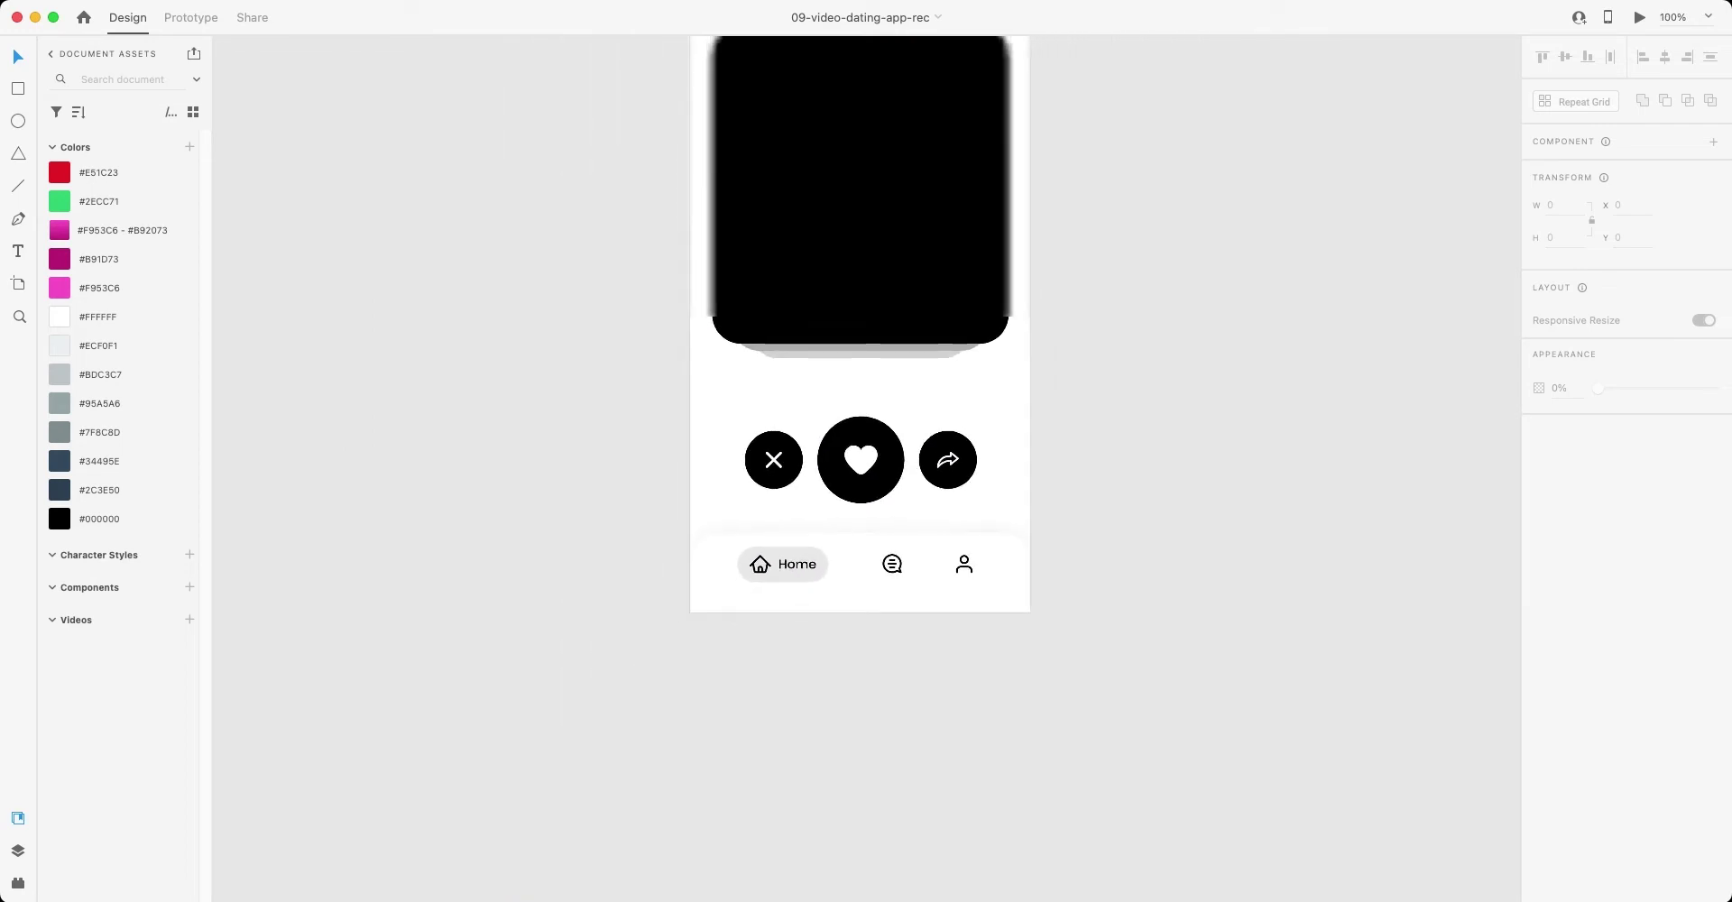
left_click_drag(735, 456, 985, 564)
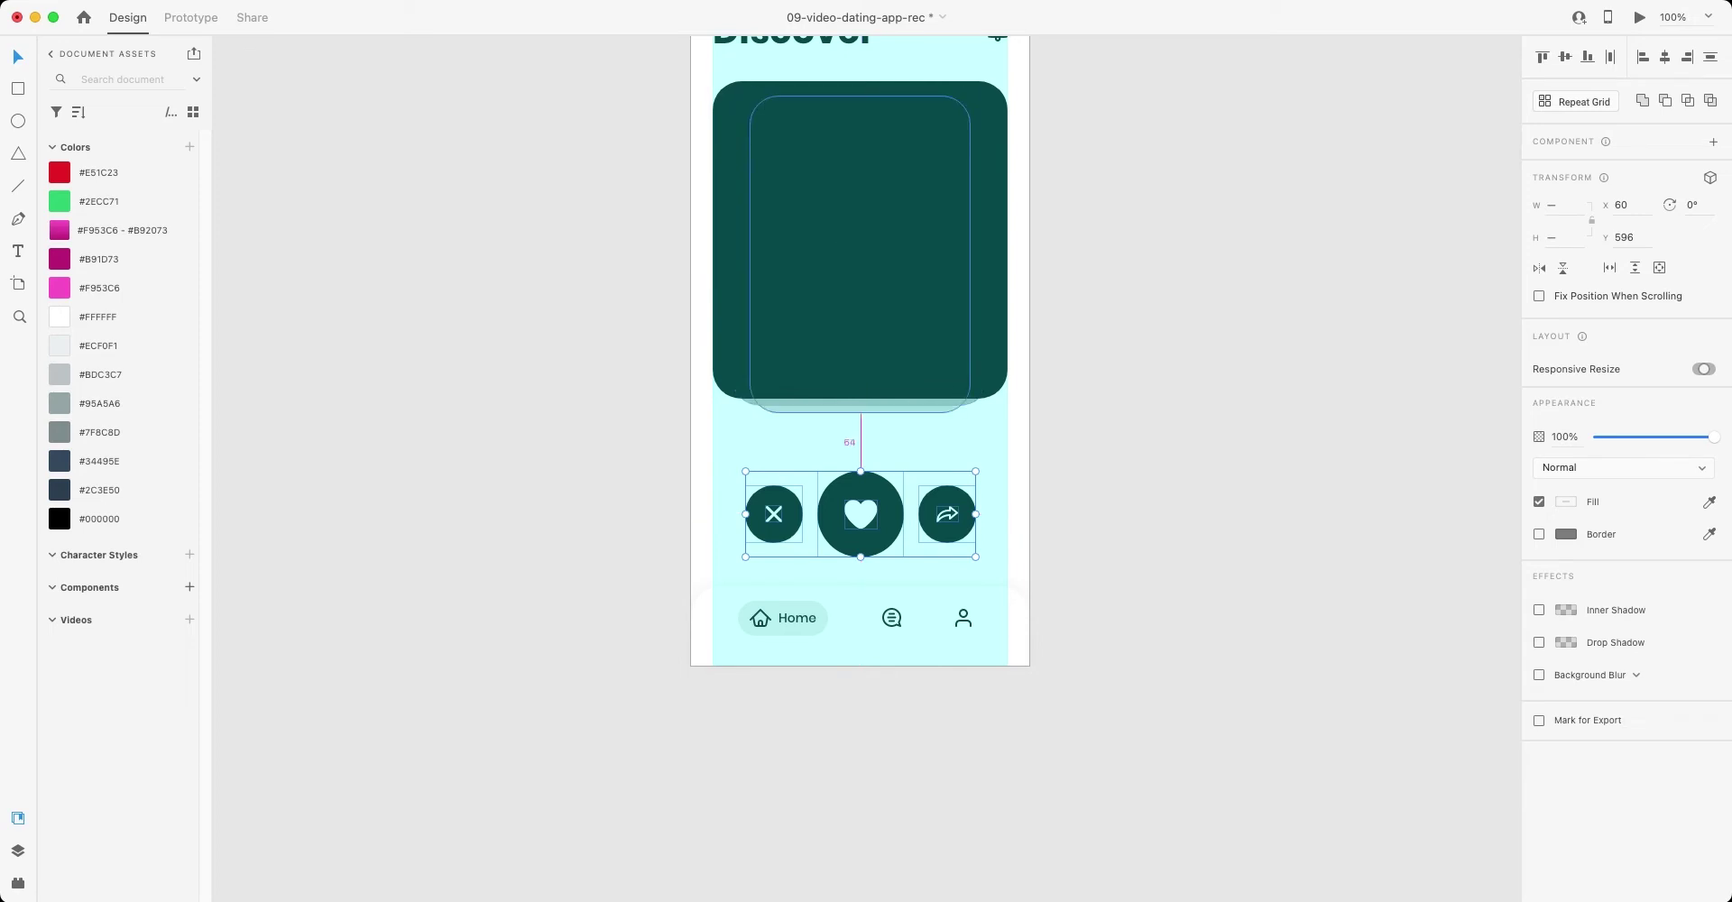
key("shift+Up")
key("Up")
key("Up")
key("Up")
key("Up")
key("Up")
key("Up")
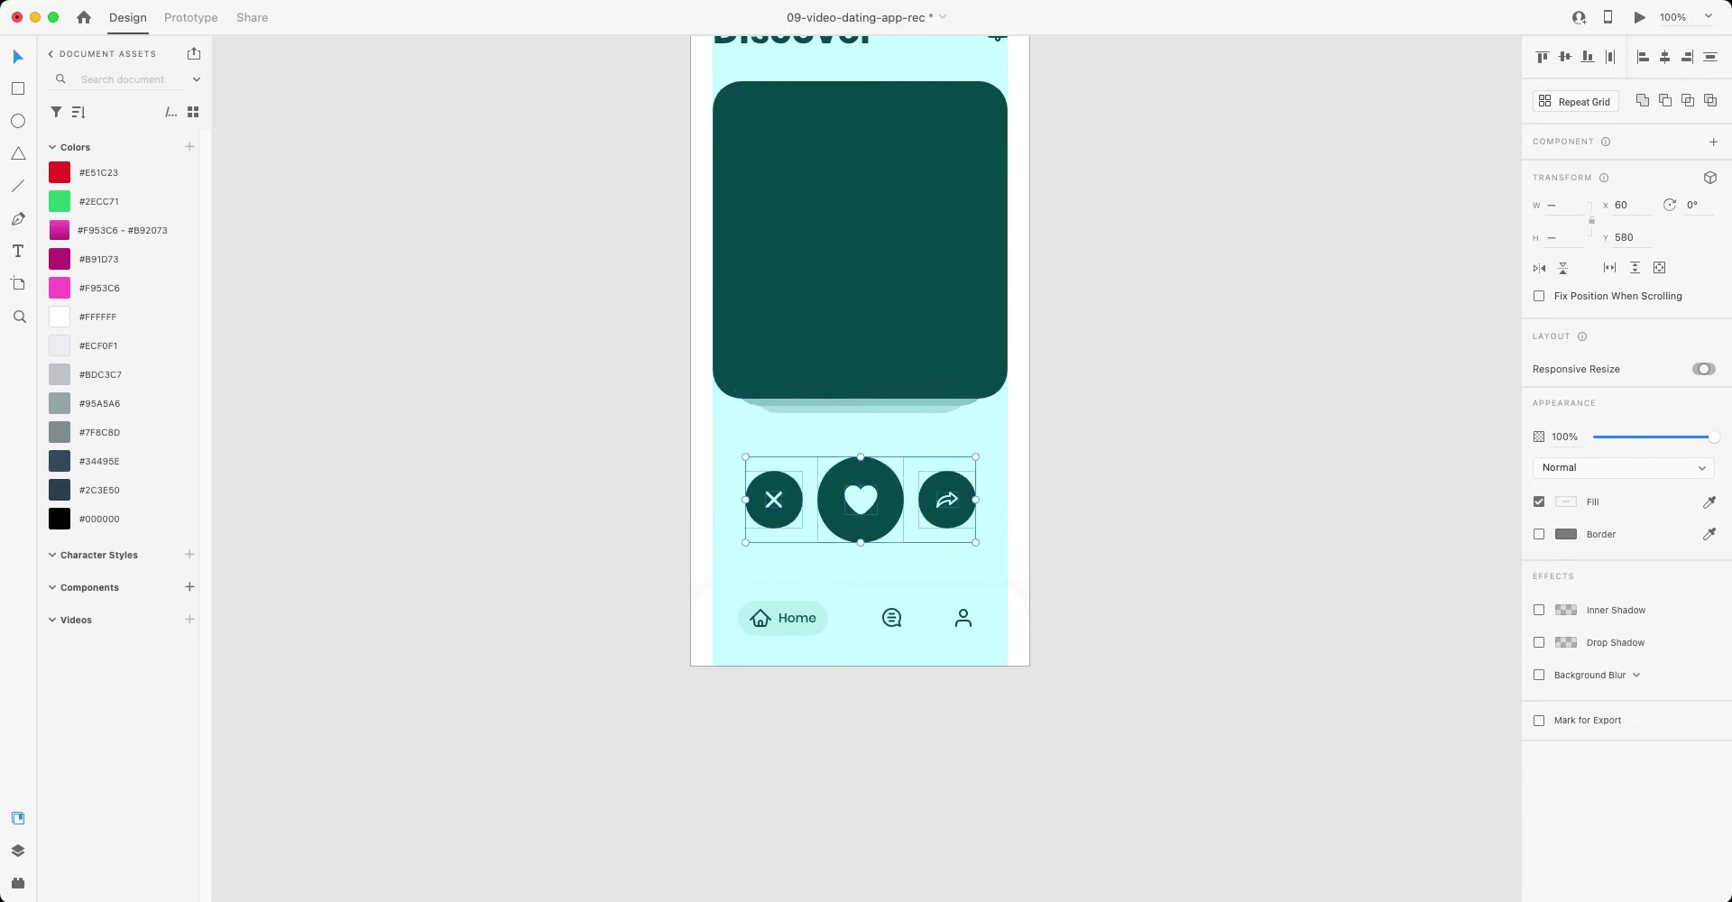
key("Escape")
key("cmd+s")
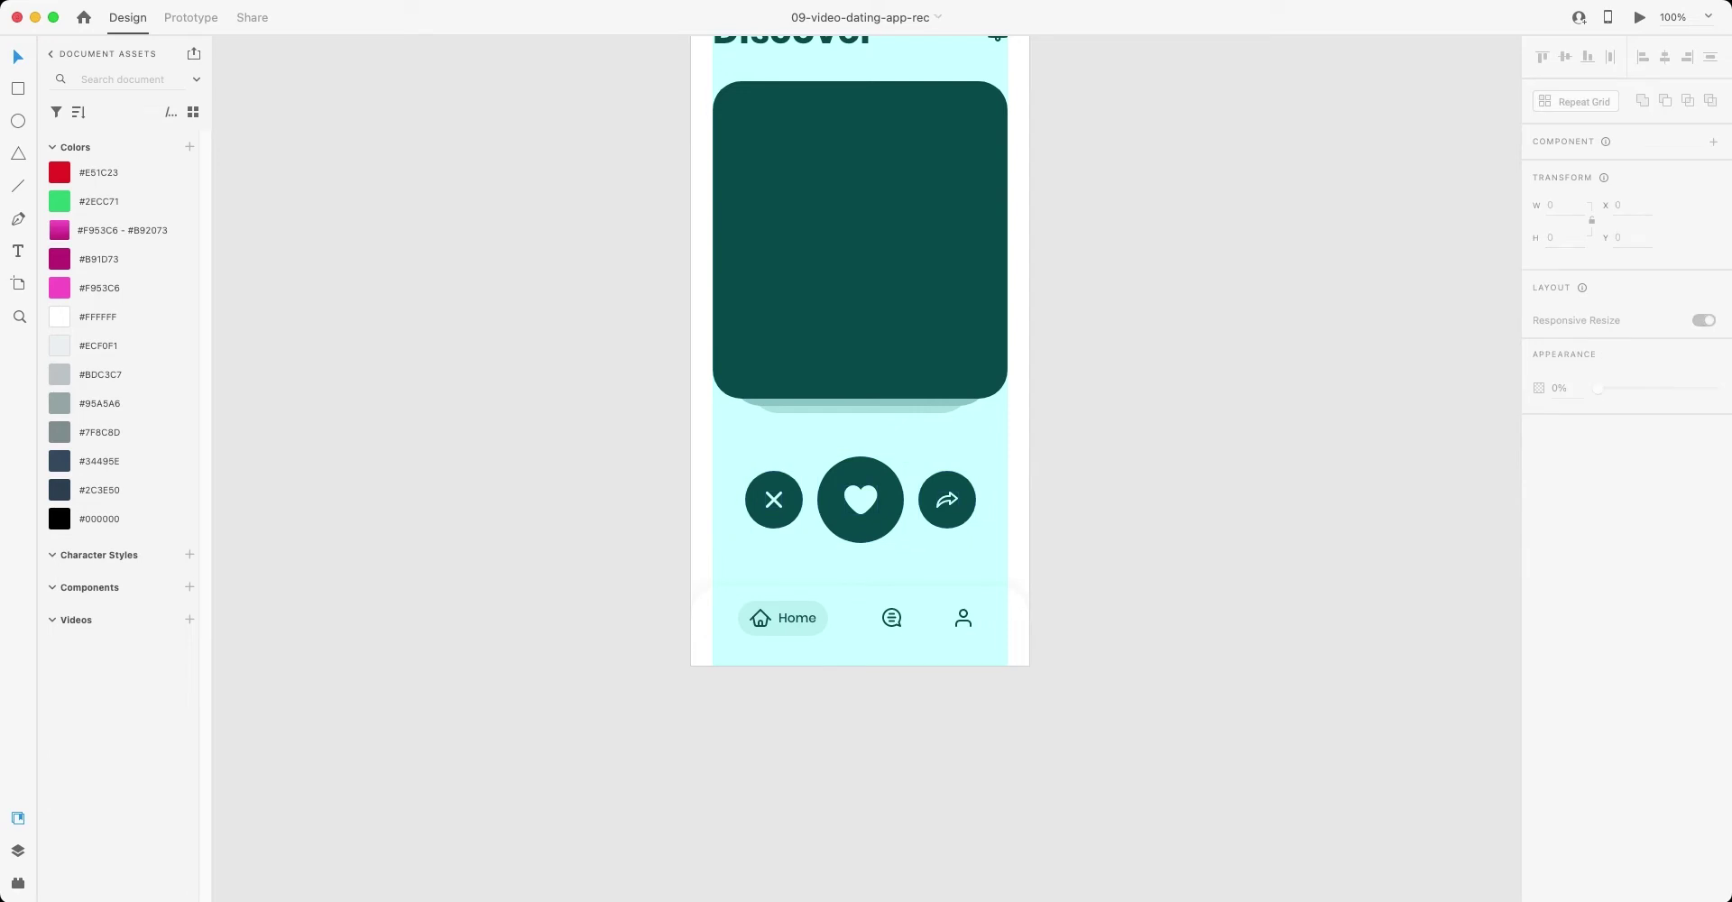
- Duplicate the 01-Discover artboard and rename the copy 02-Details
scroll(860, 361, "up", 3)
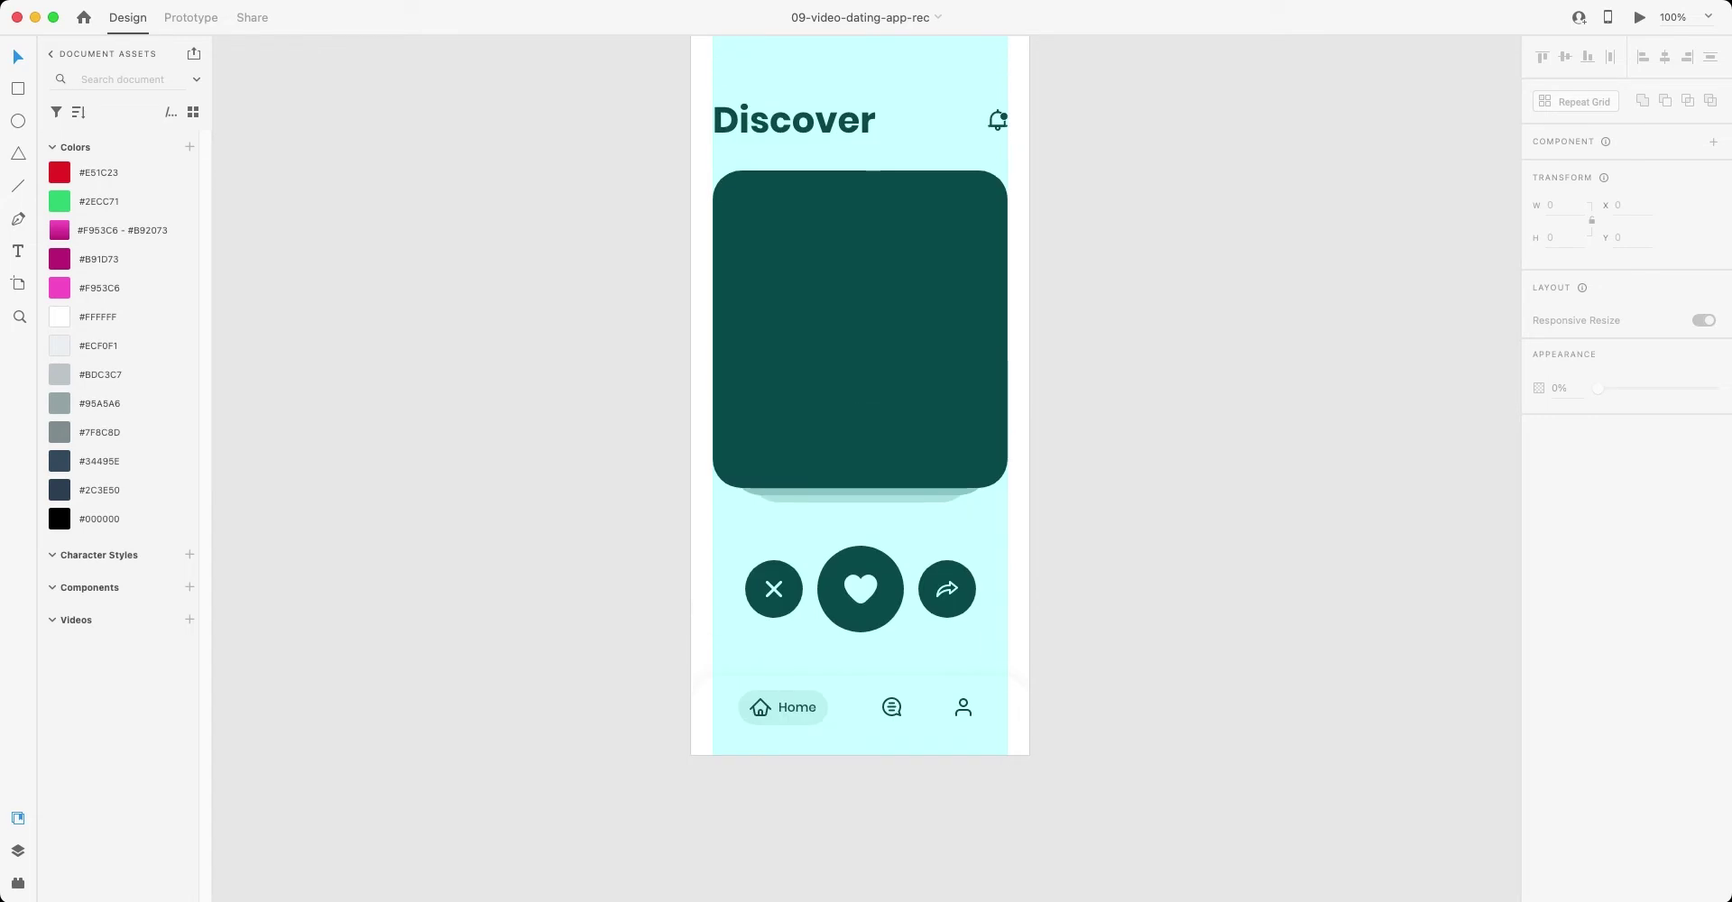
key("cmd+d")
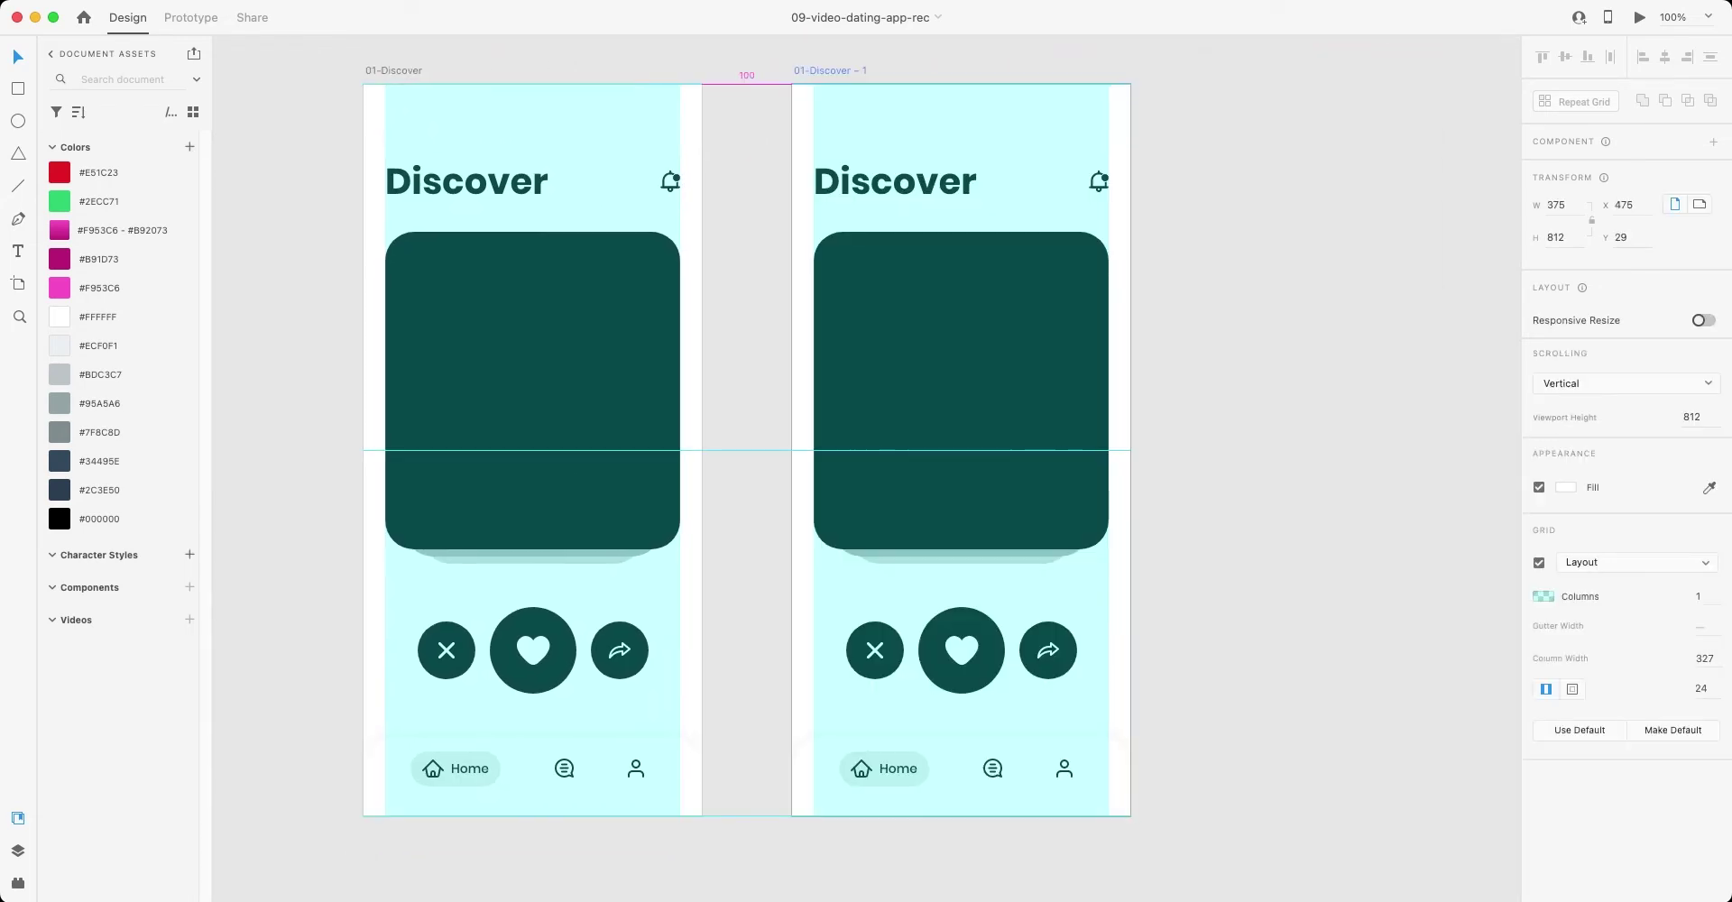
double_click(830, 71)
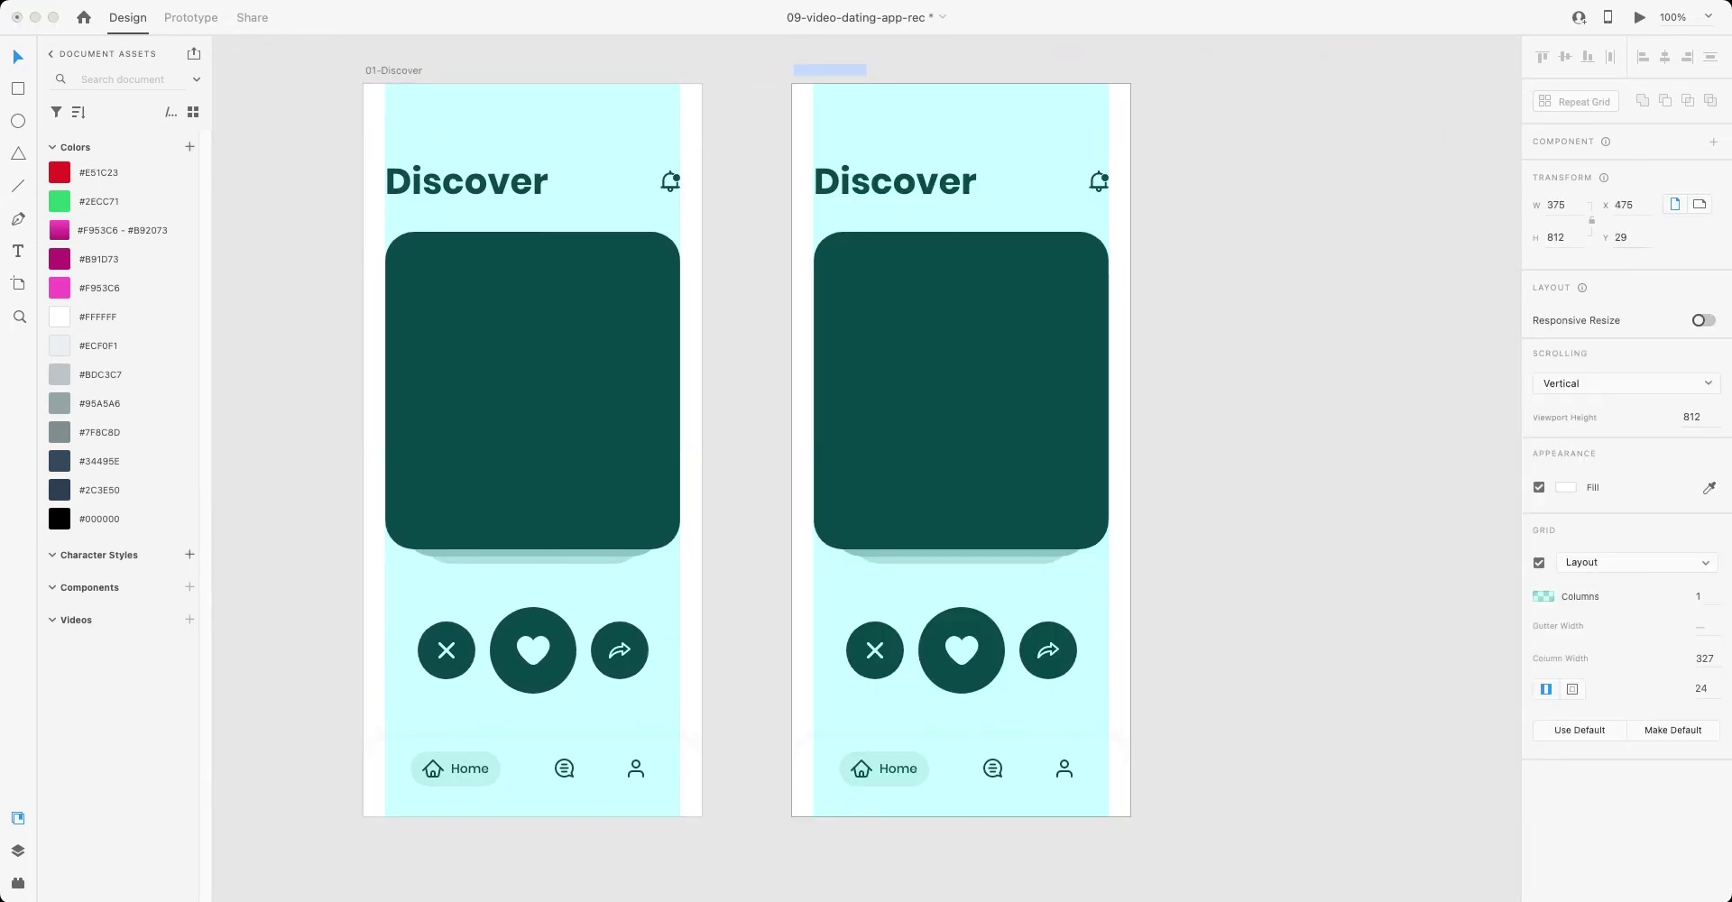
key("BackSpace")
key("BackSpace")
type("02-Details")
key("Return")
key("Escape")
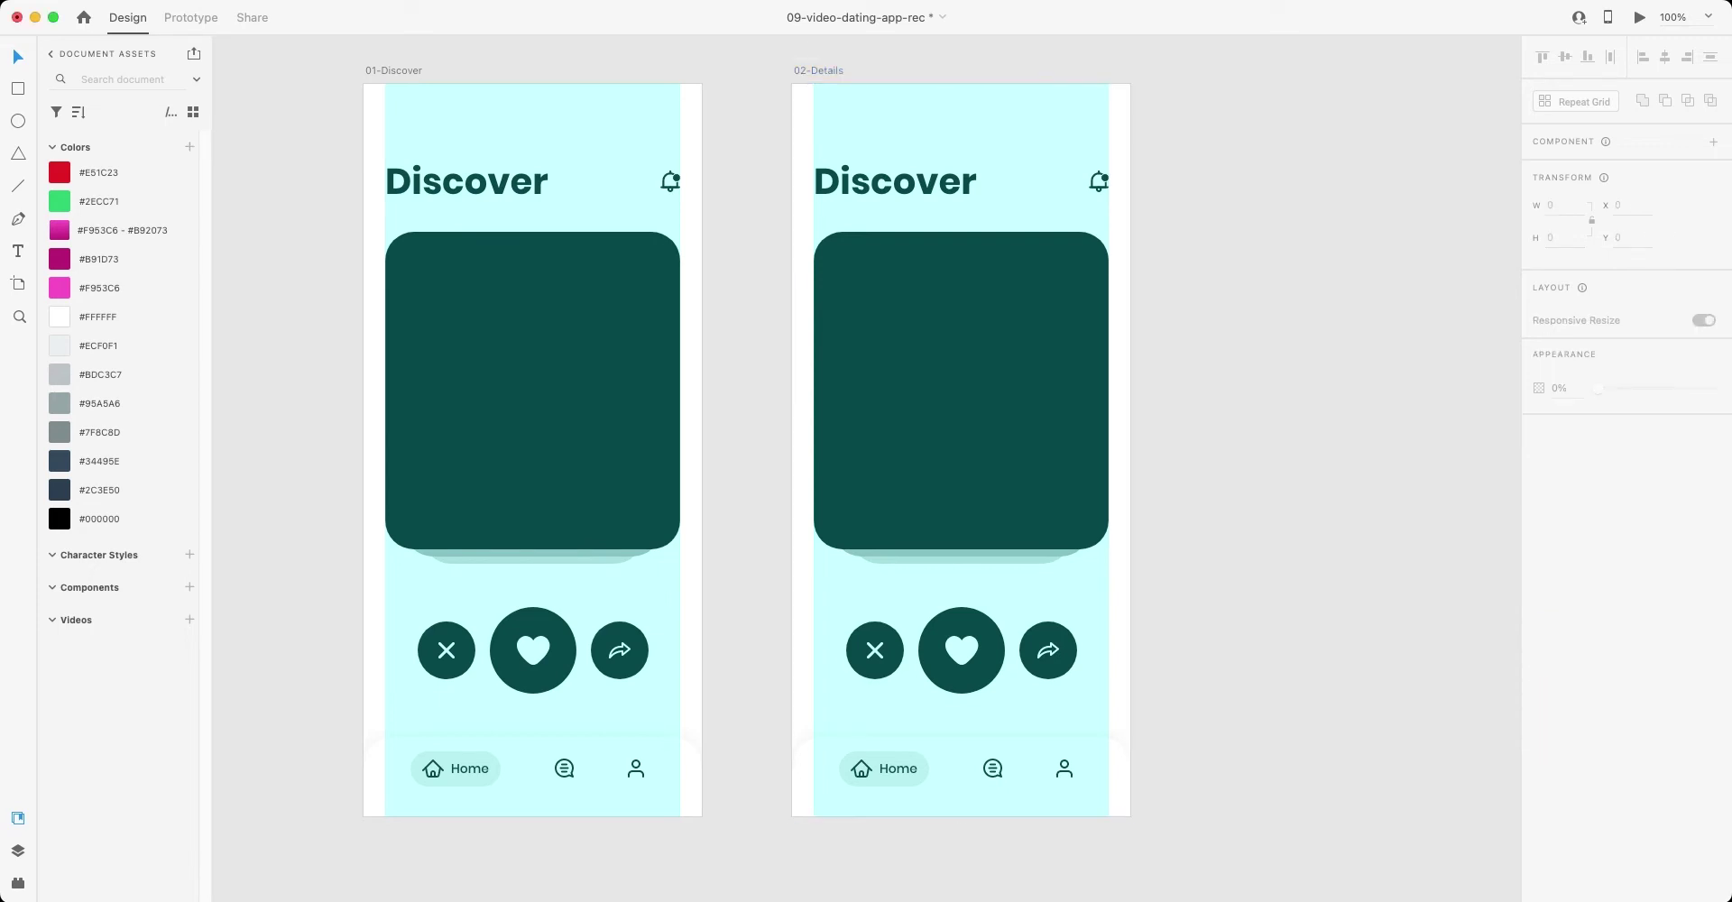
- Delete the Discover heading, the bell icon and the stacked cards from the 02-Details artboard
scroll(866, 451, "right", 5)
scroll(866, 451, "up", 1)
left_click_drag(1034, 186, 685, 239)
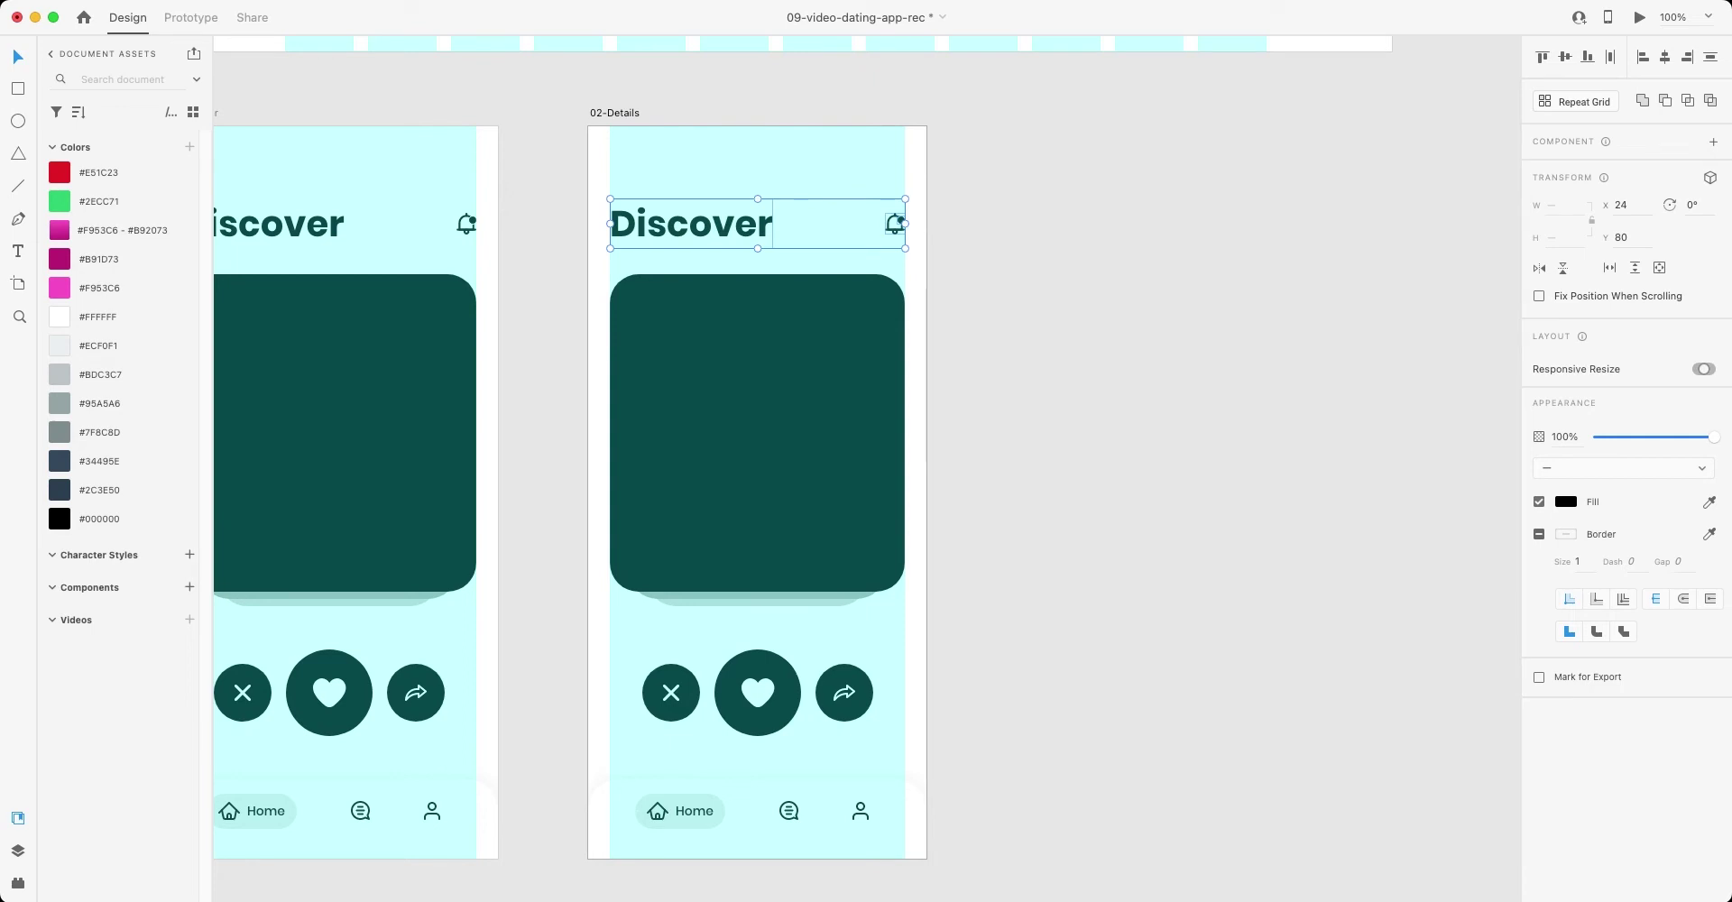
key("Delete")
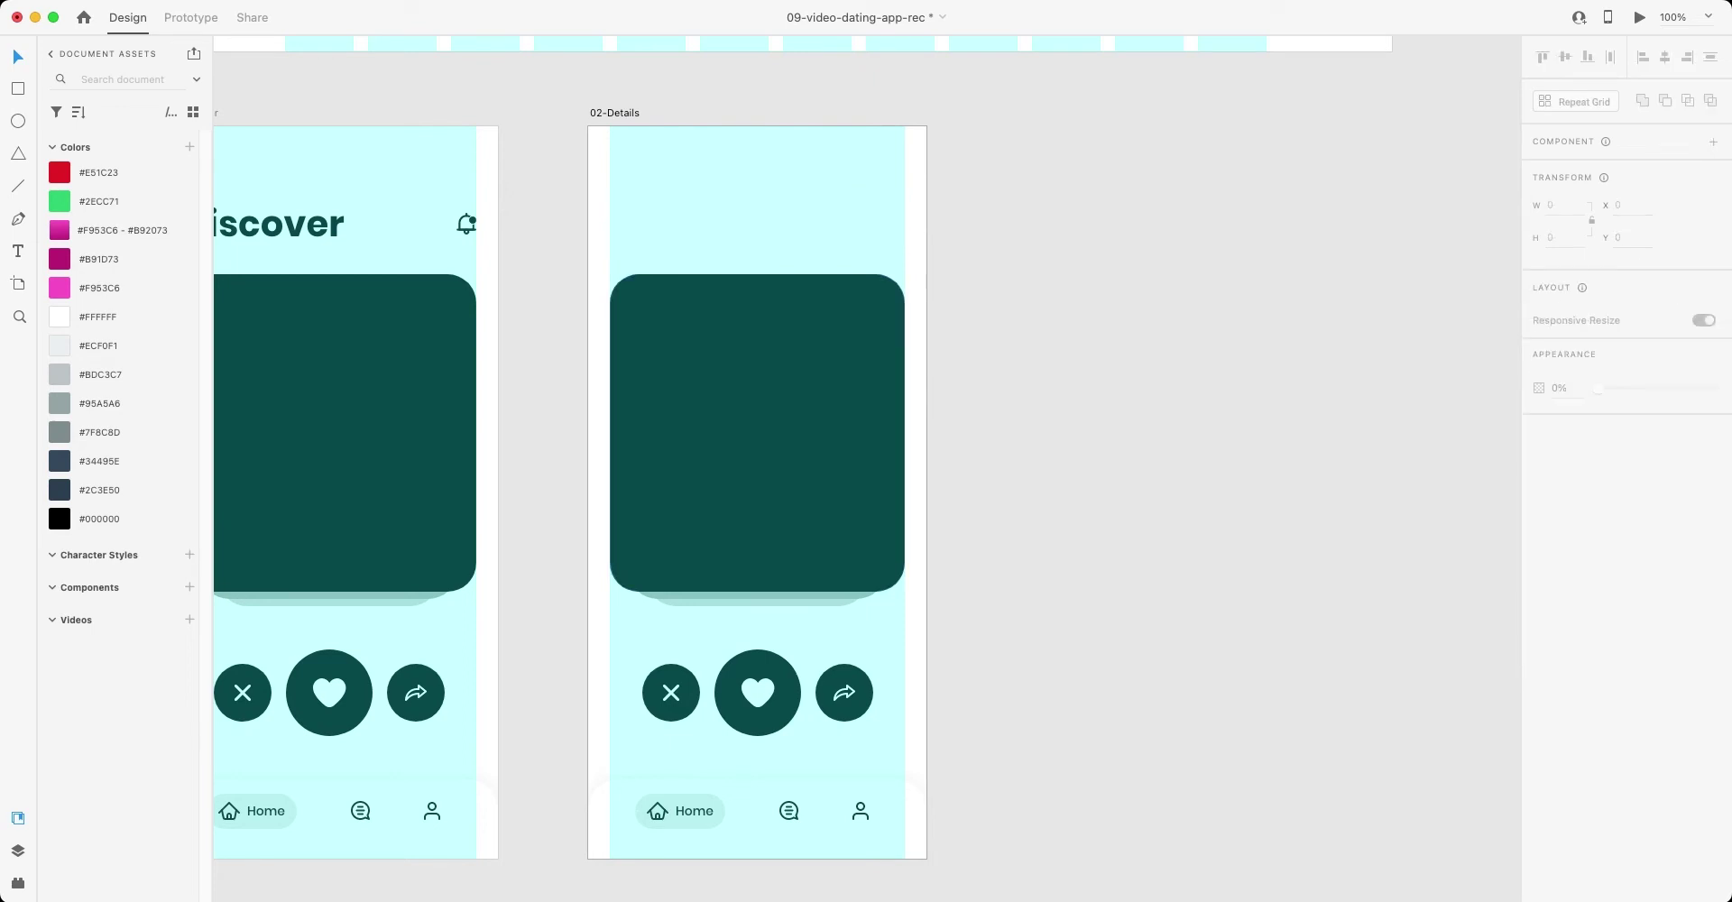
left_click_drag(1123, 331, 596, 610)
key("Delete")
scroll(802, 451, "down", 2)
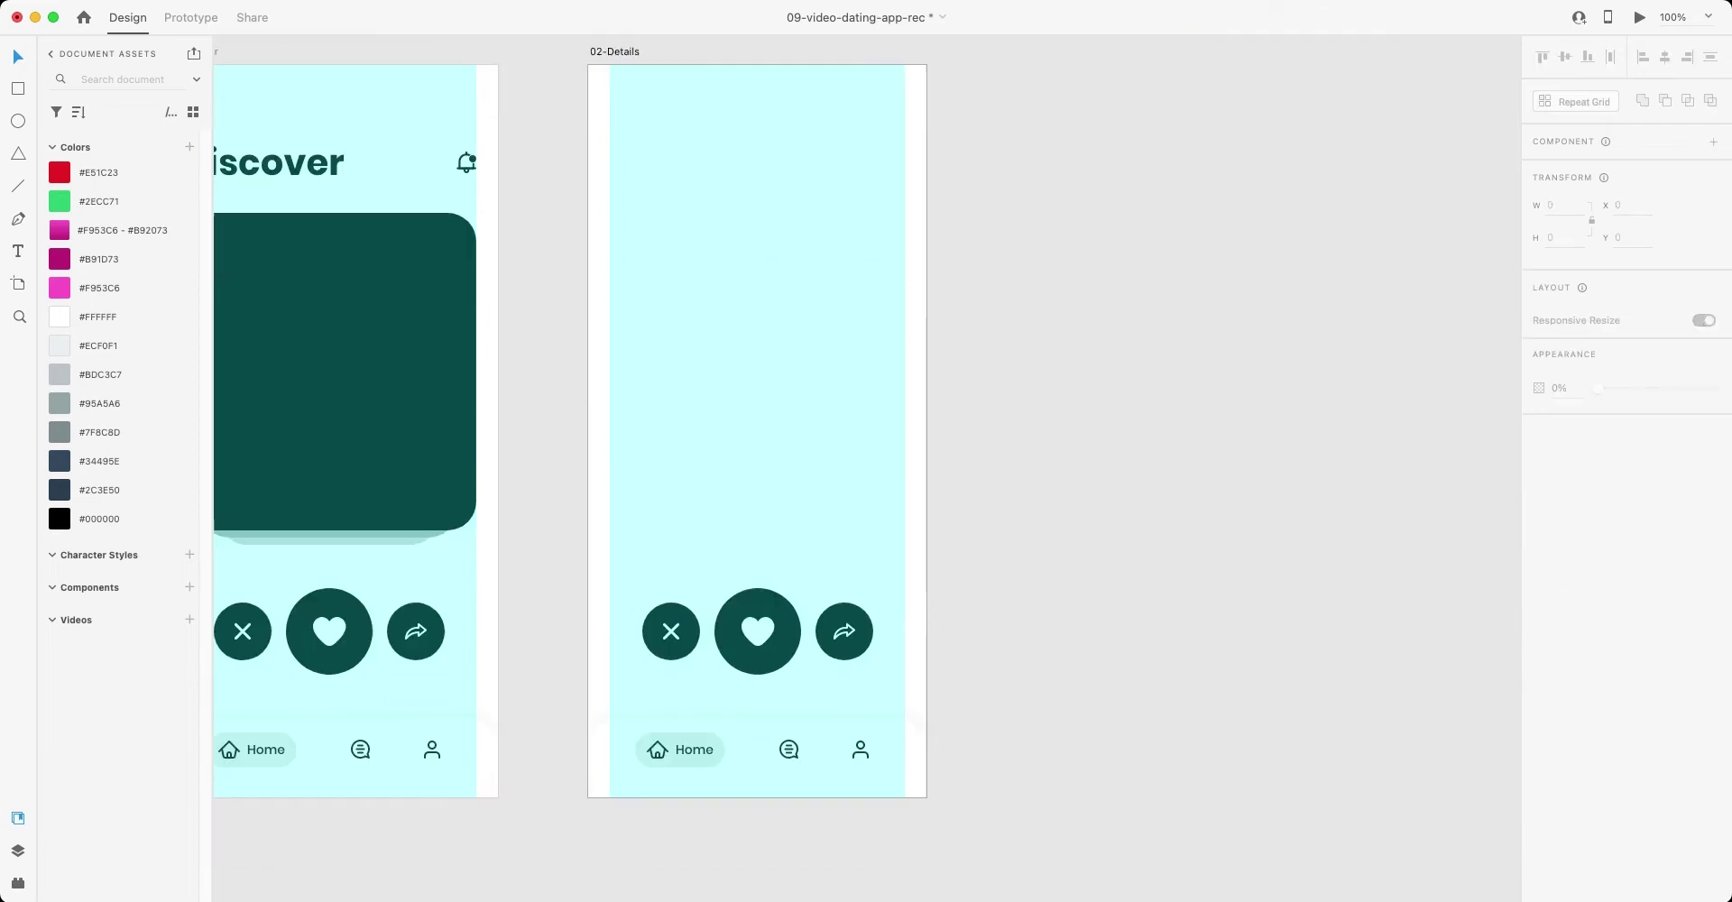
left_click(758, 776)
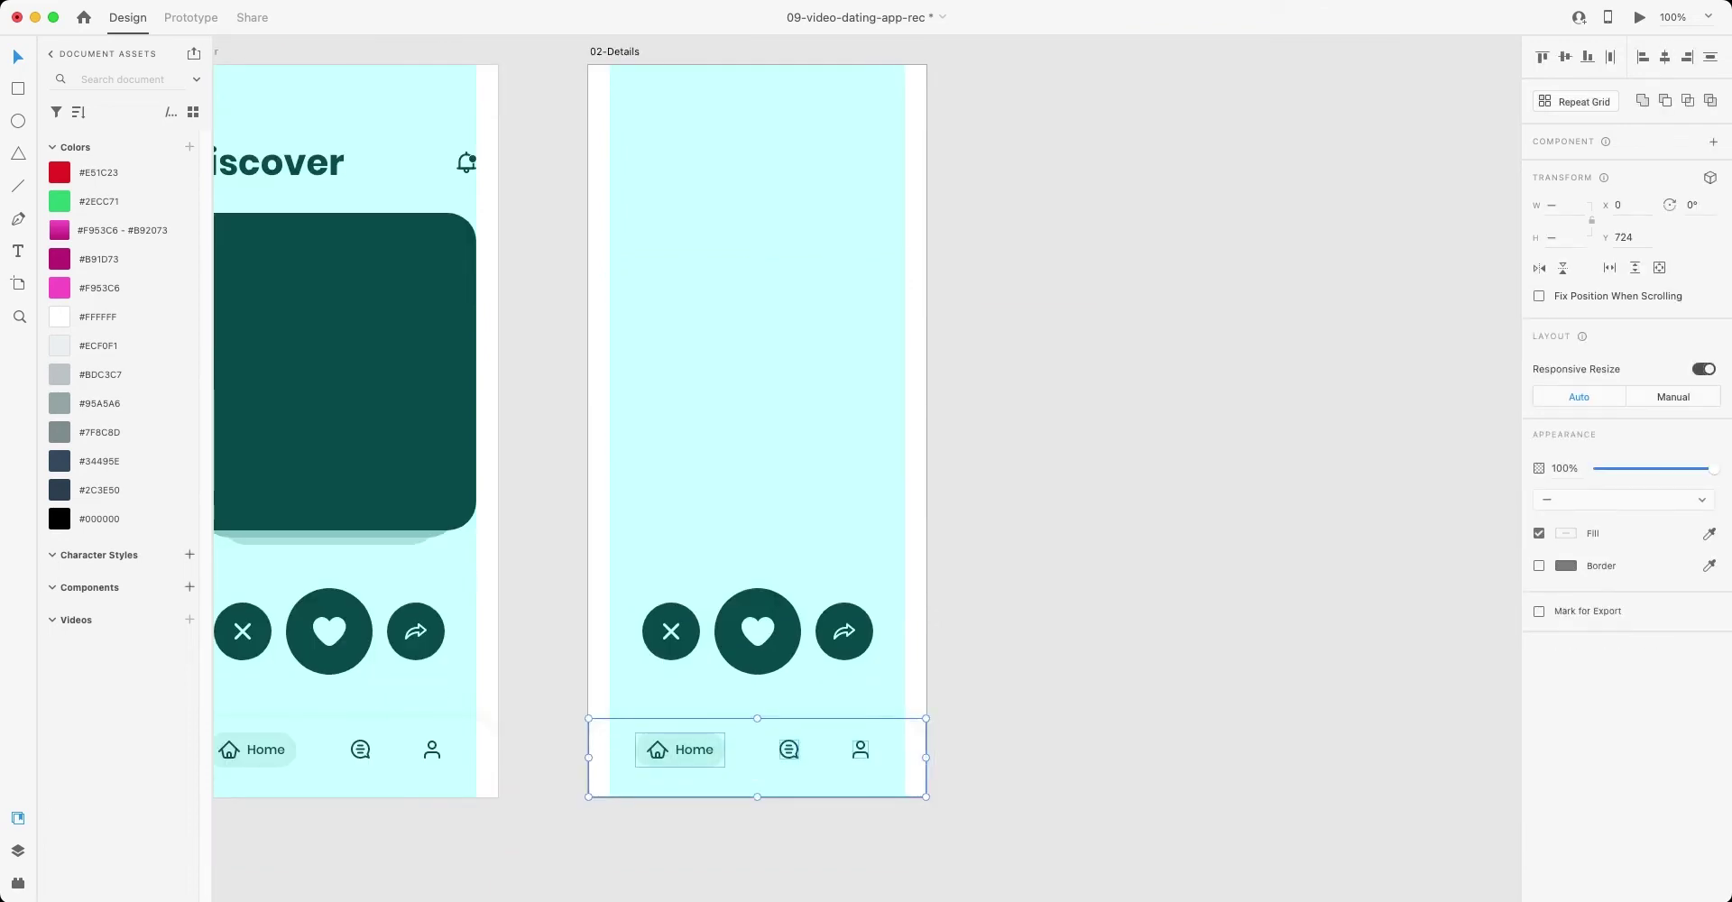
key("Delete")
key("super+z")
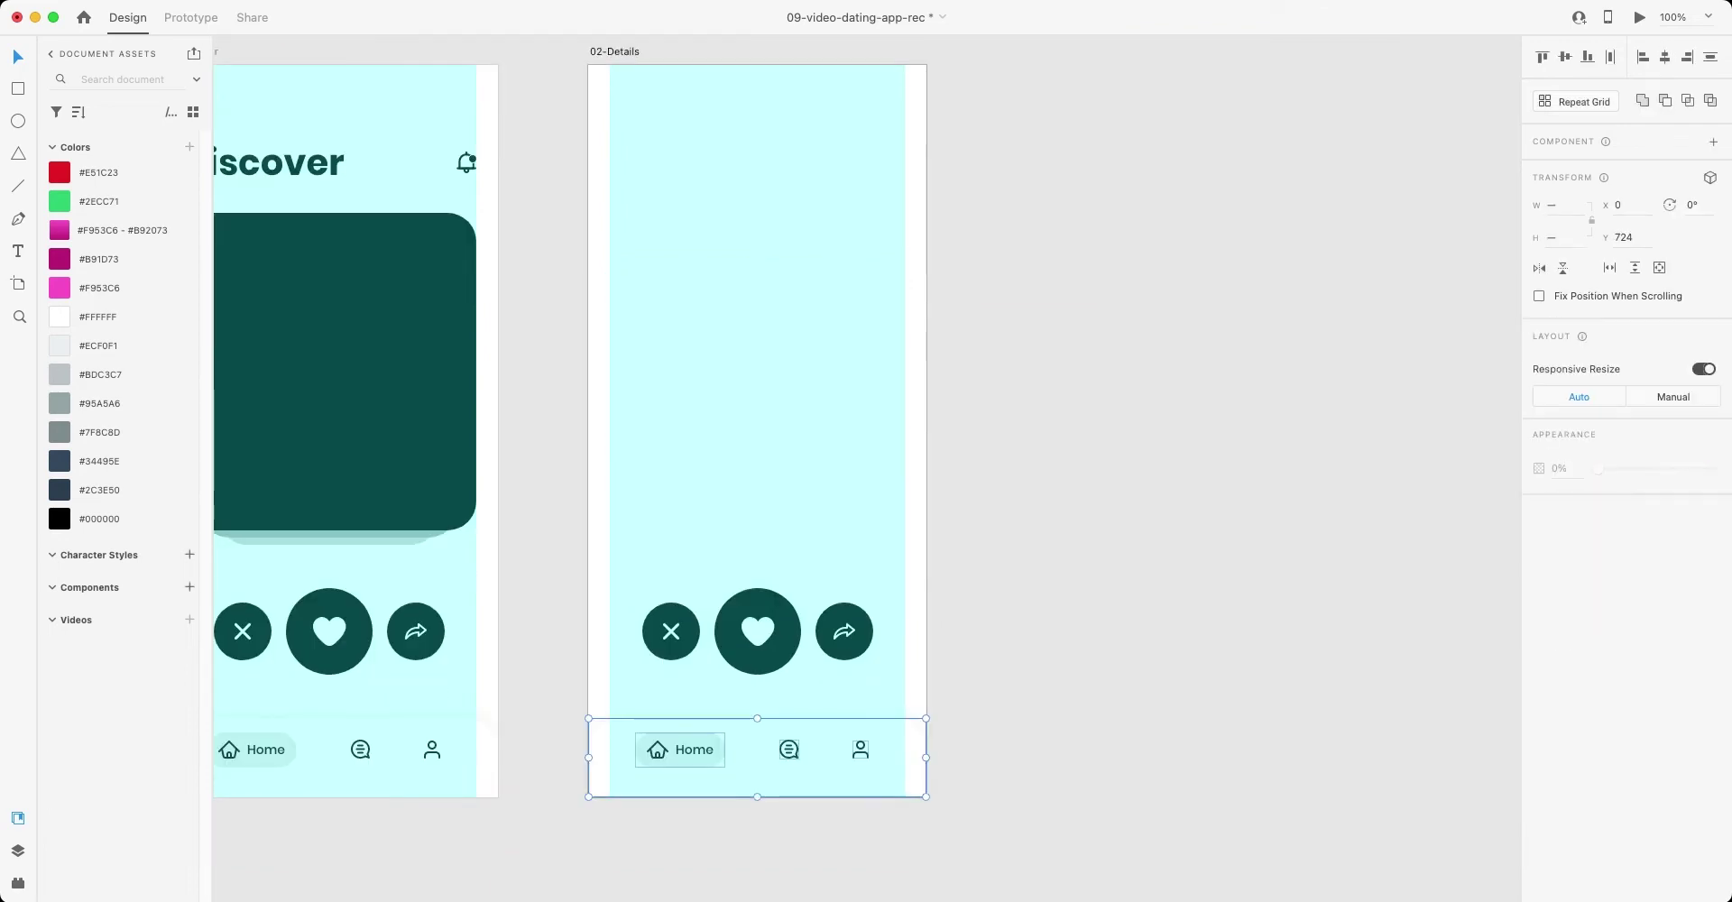
- Move the rounded navigation bar background up to the middle of the 02-Details artboard, leaving the icons in place
left_click_drag(758, 441, 757, 400)
key("Escape")
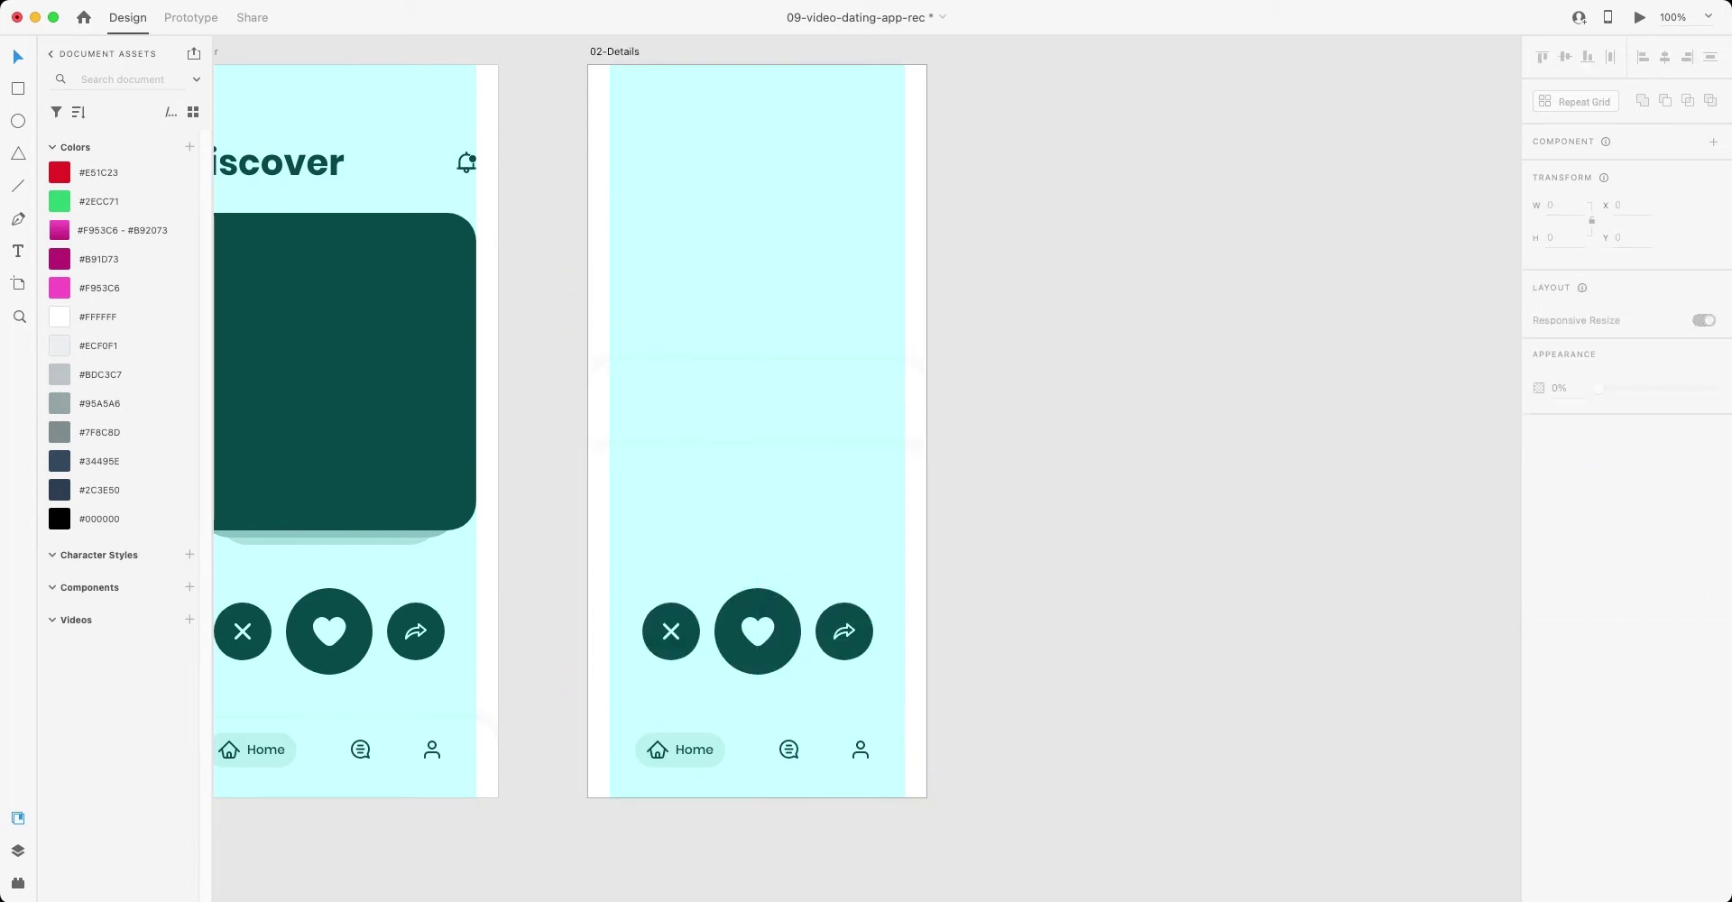
- Fill the 02-Details artboard with #000000 and extend the white rounded panel down to its bottom edge, behind the action buttons
left_click(614, 52)
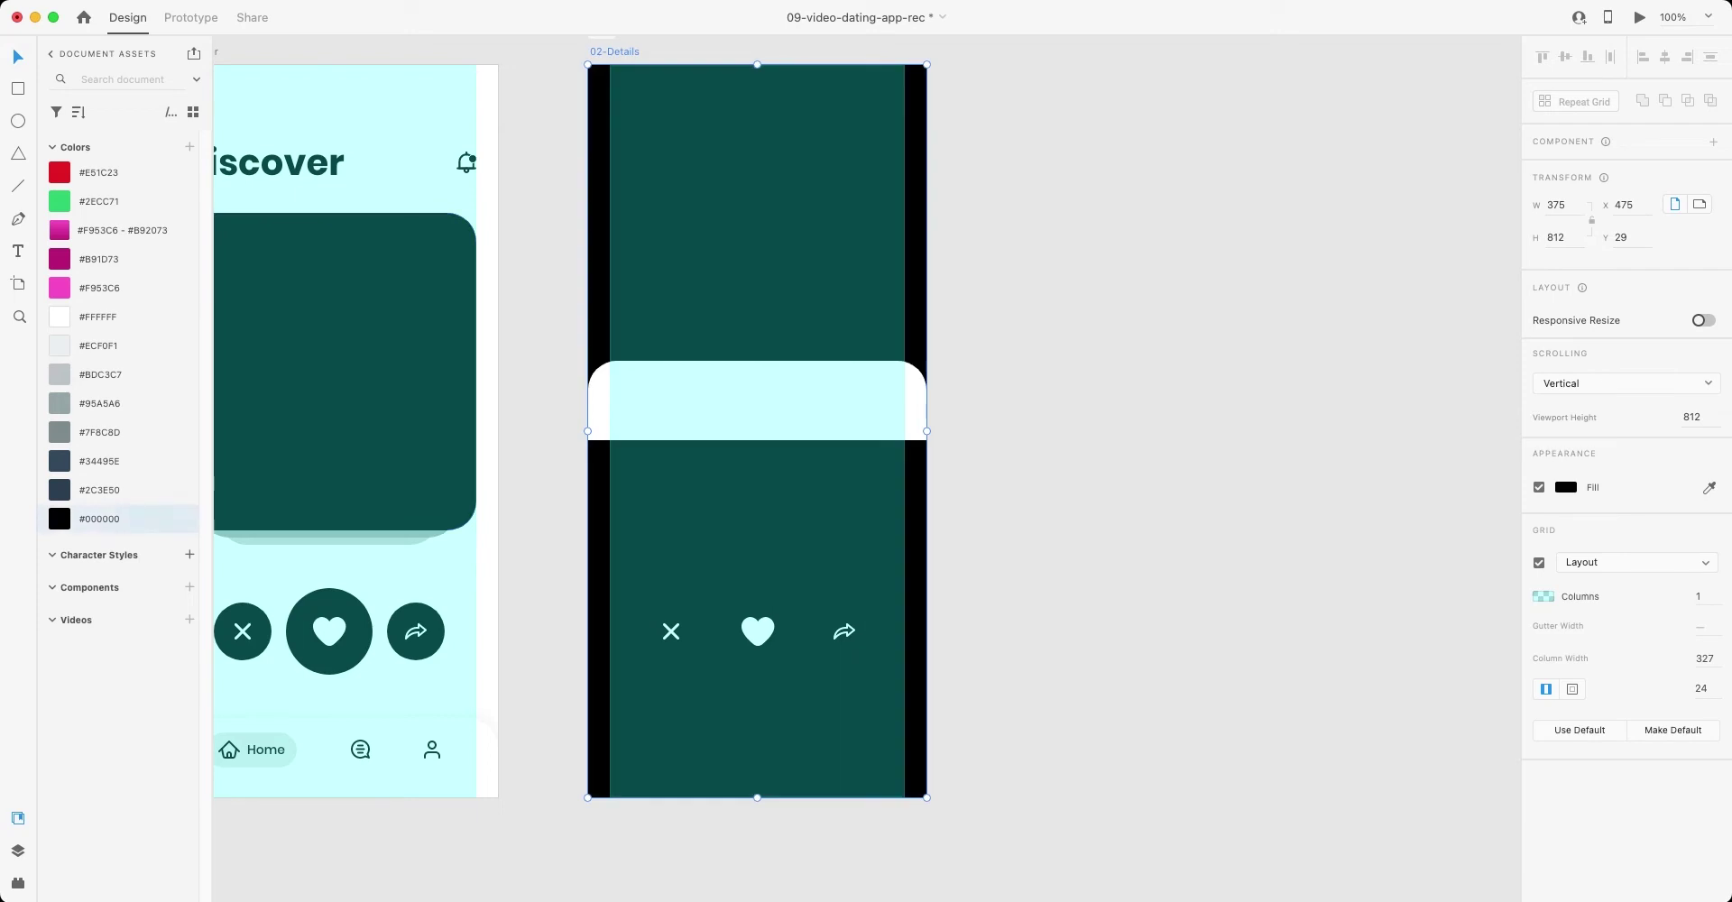
left_click(758, 400)
left_click_drag(756, 439, 757, 796)
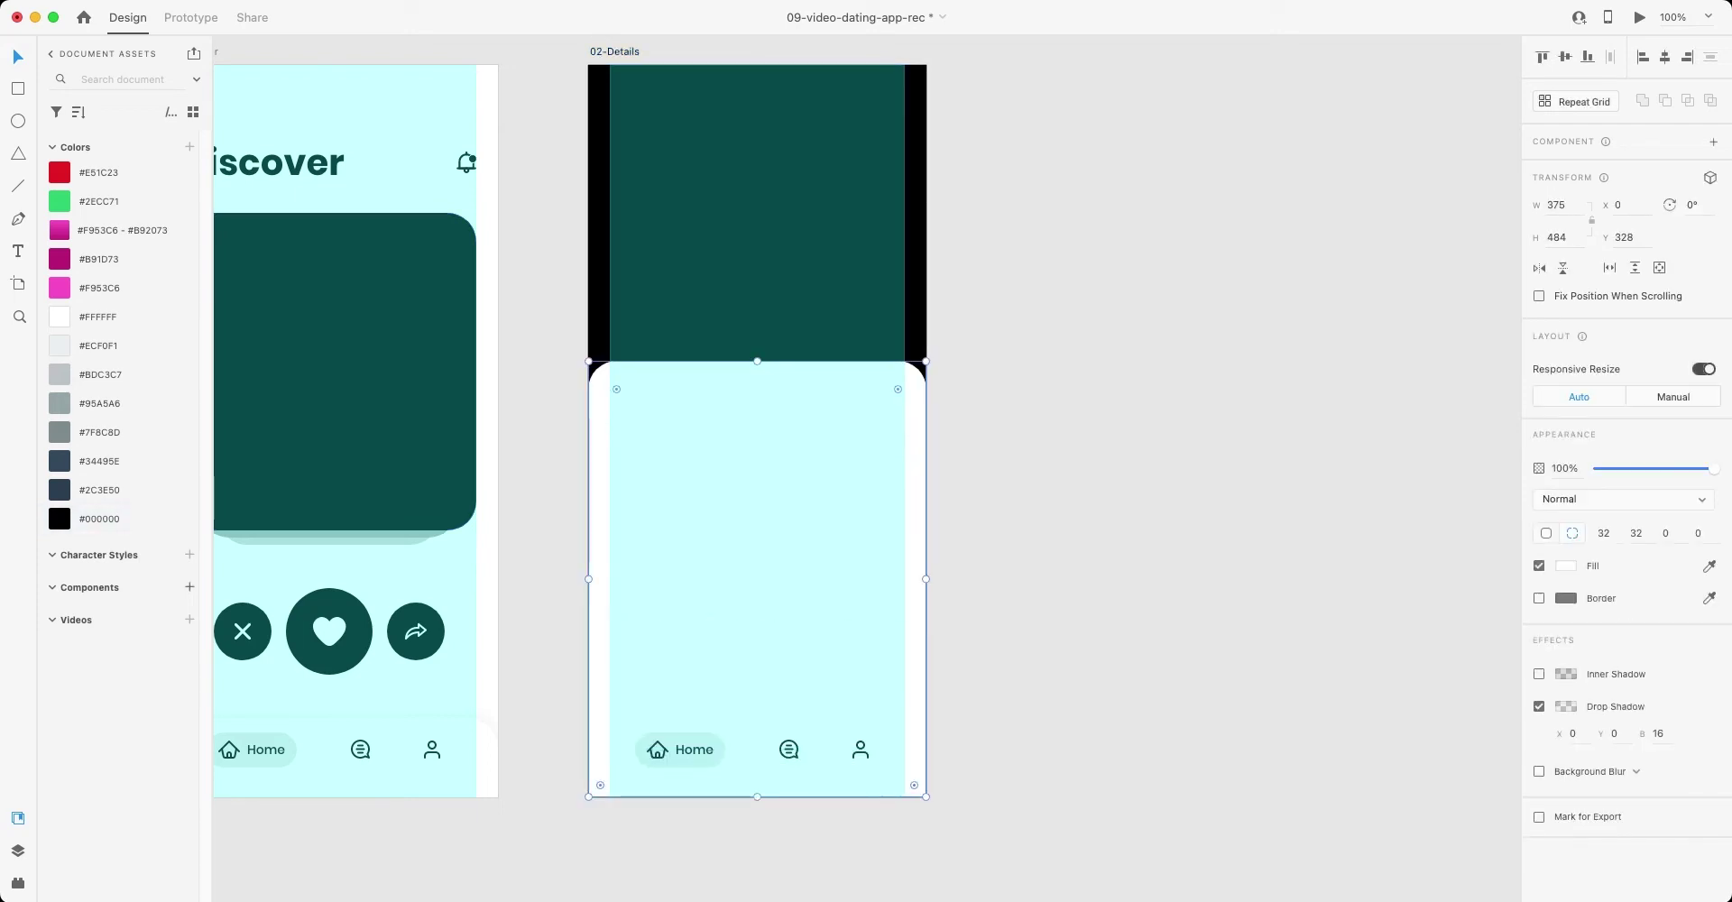
key("super+bracketleft")
key("Escape")
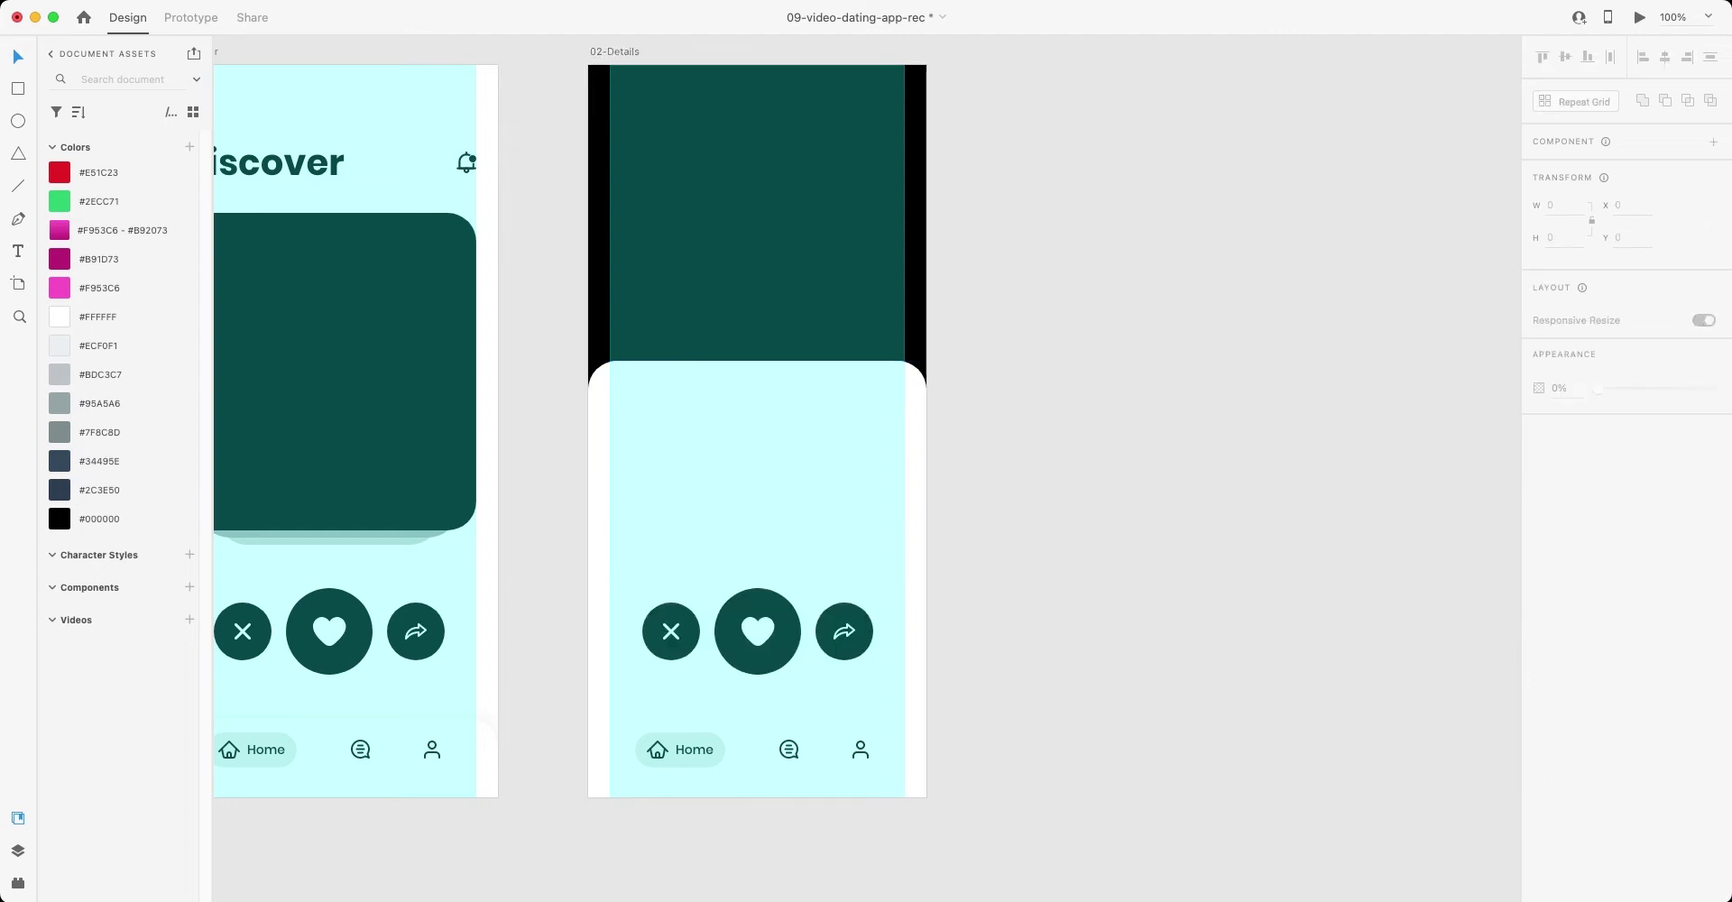
- Delete the Home, chat and profile navigation icons from the bottom of the 02-Details artboard
scroll(578, 451, "up", 3)
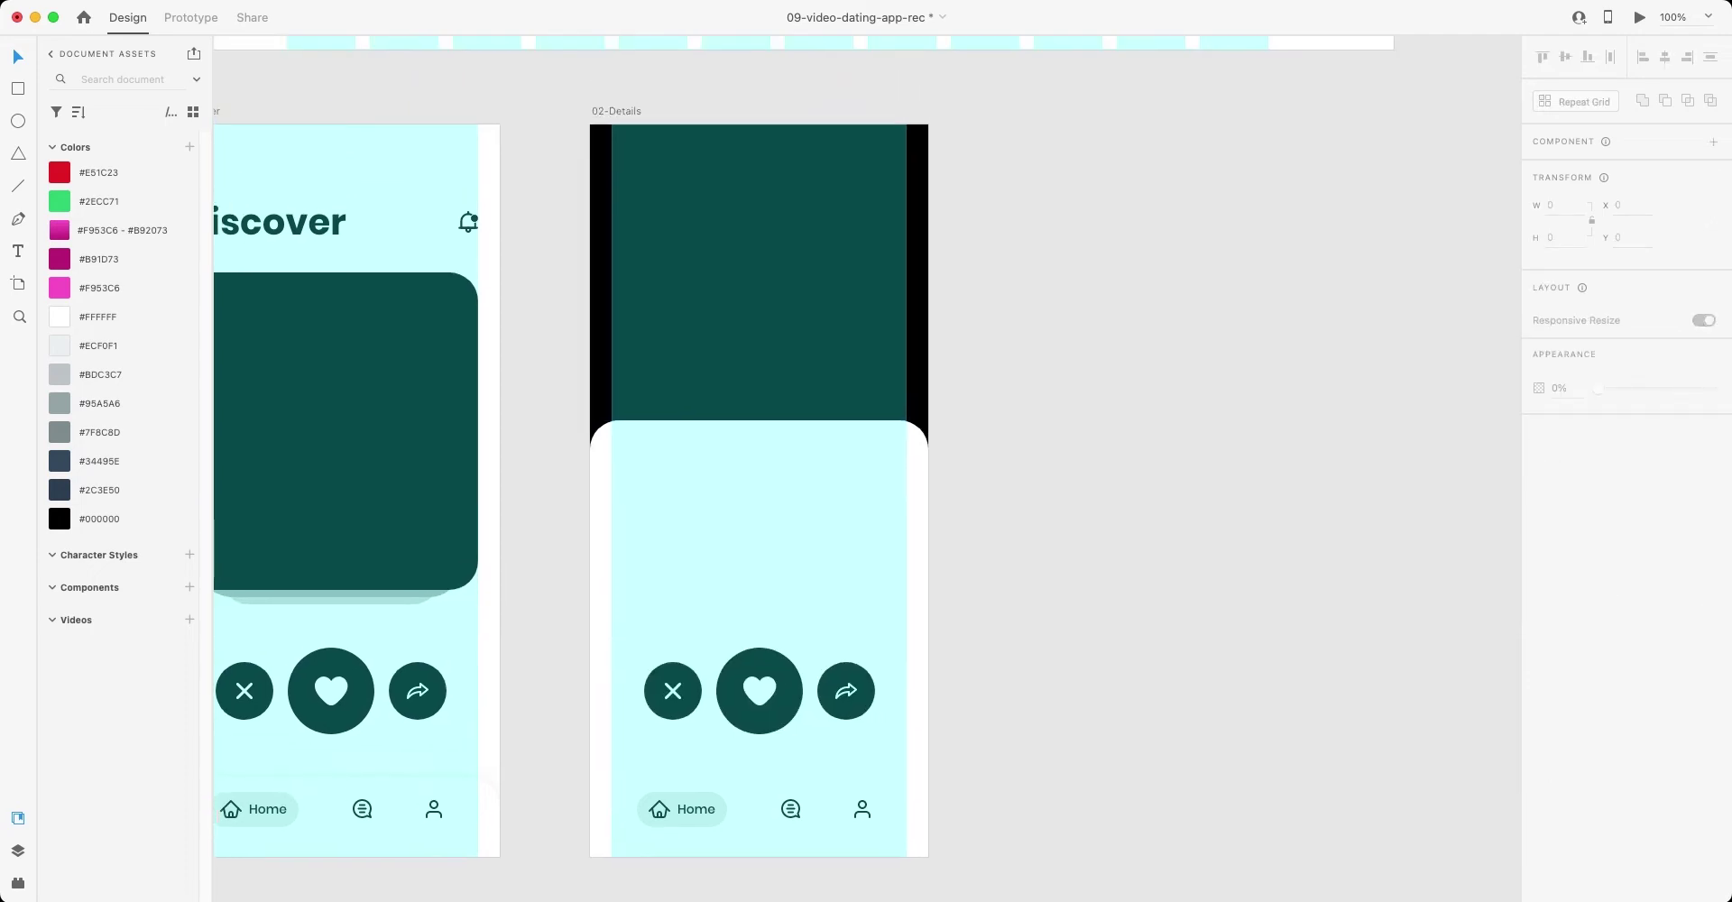
scroll(578, 451, "right", 3)
scroll(577, 451, "down", 5)
scroll(578, 451, "right", 2)
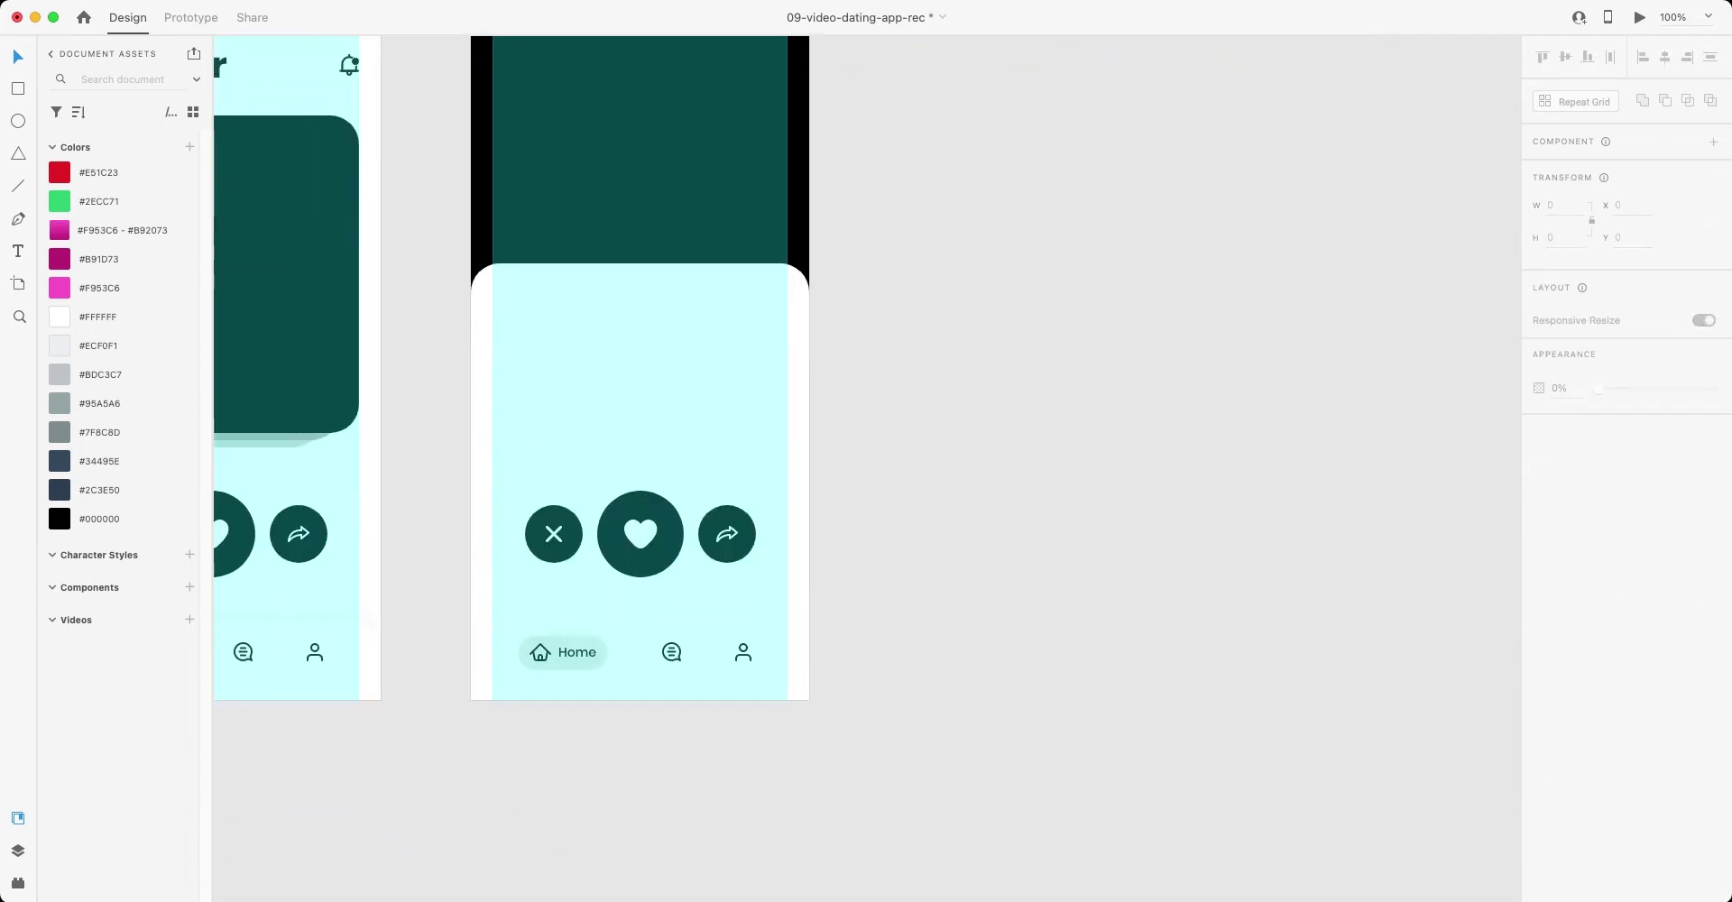
left_click_drag(556, 740, 783, 626)
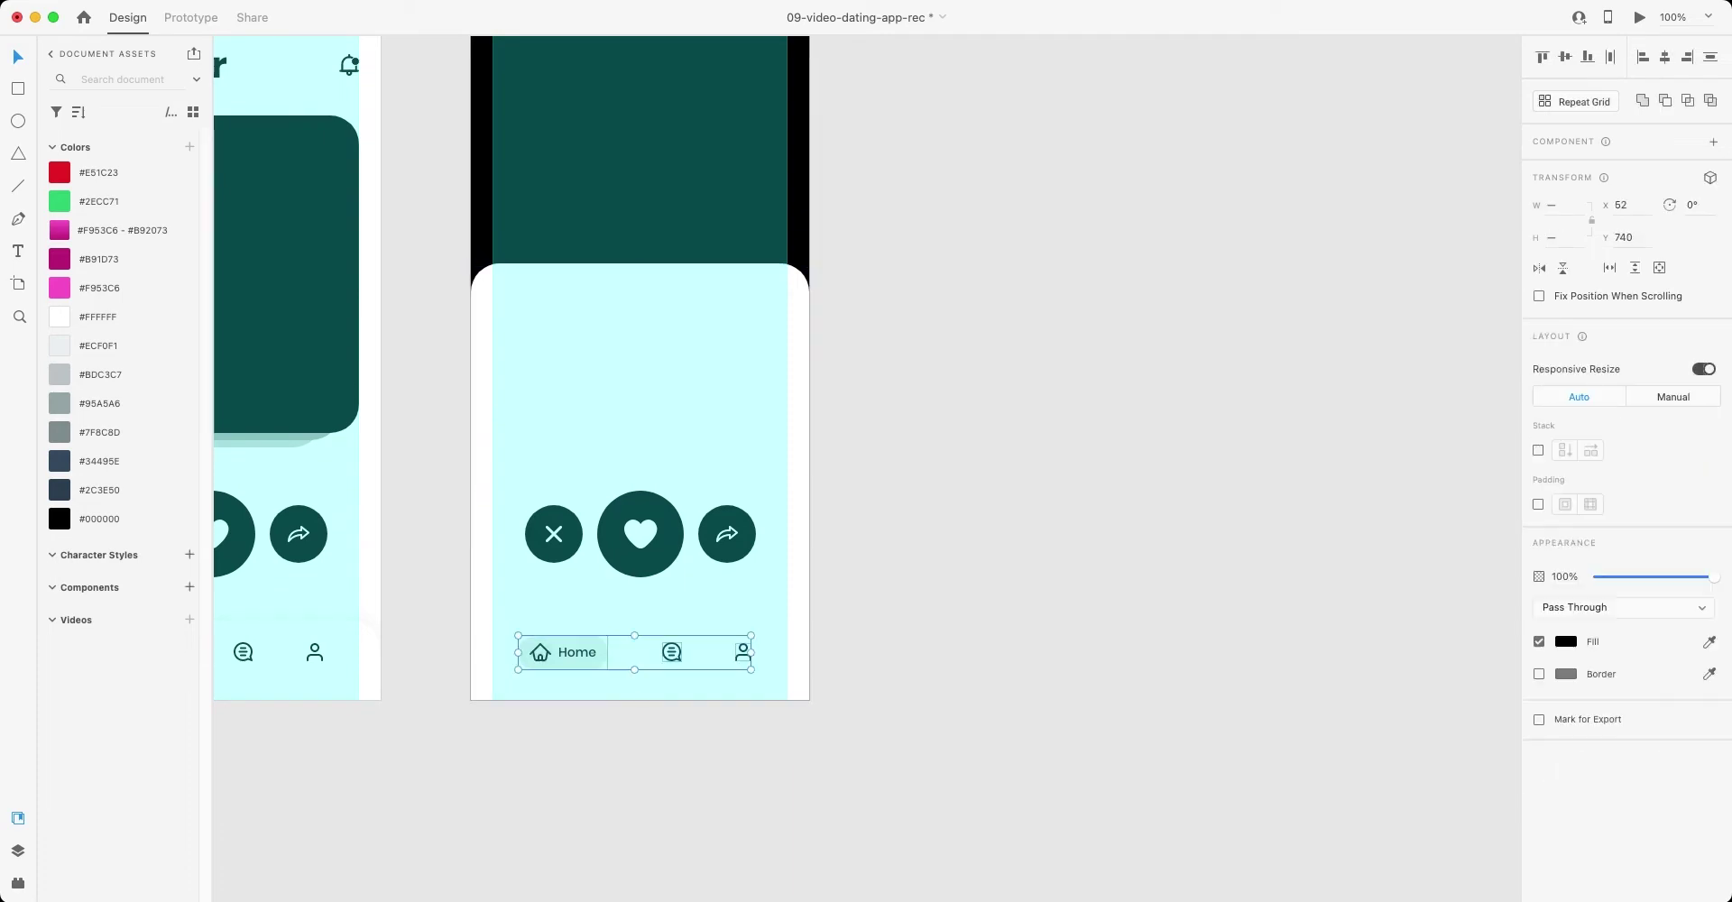
key("Delete")
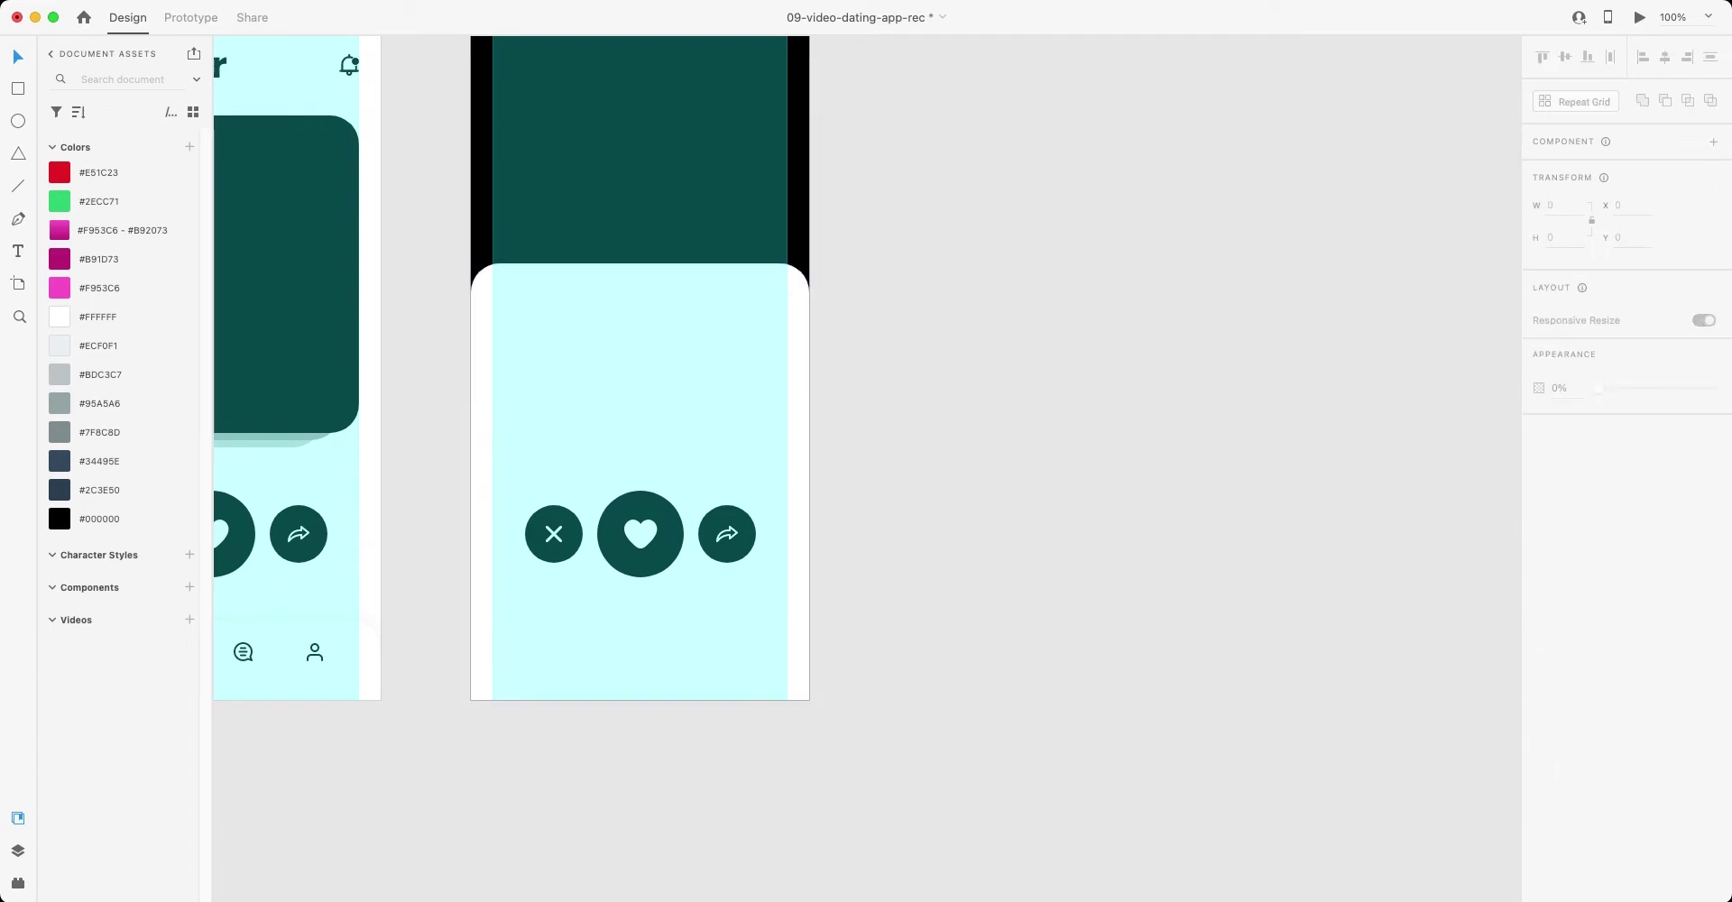
- Move the three round action buttons further down the white panel on 02-Details and save the document
left_click_drag(947, 485, 523, 571)
scroll(631, 451, "up", 7)
scroll(632, 451, "left", 5)
key("ctrl+s")
- Copy the back arrow from the icon set to the 02-Details artboard at X 24, Y 43 and fill it with #FFFFFF
left_click(390, 152)
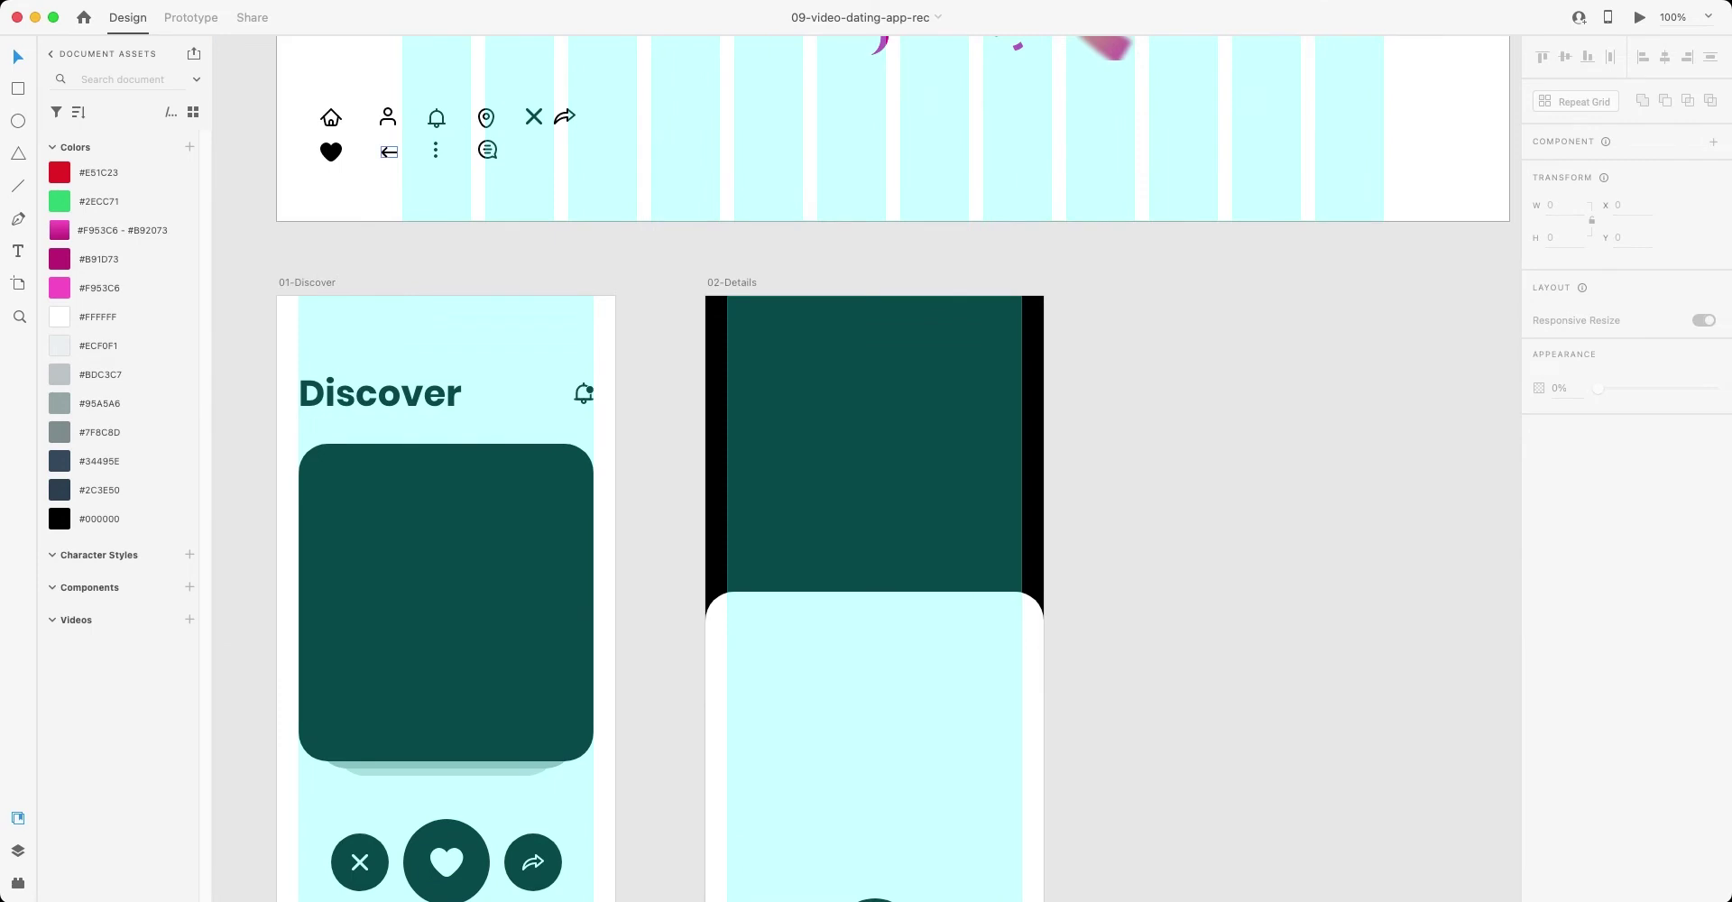
left_click_drag(390, 152, 735, 340)
left_click(97, 316)
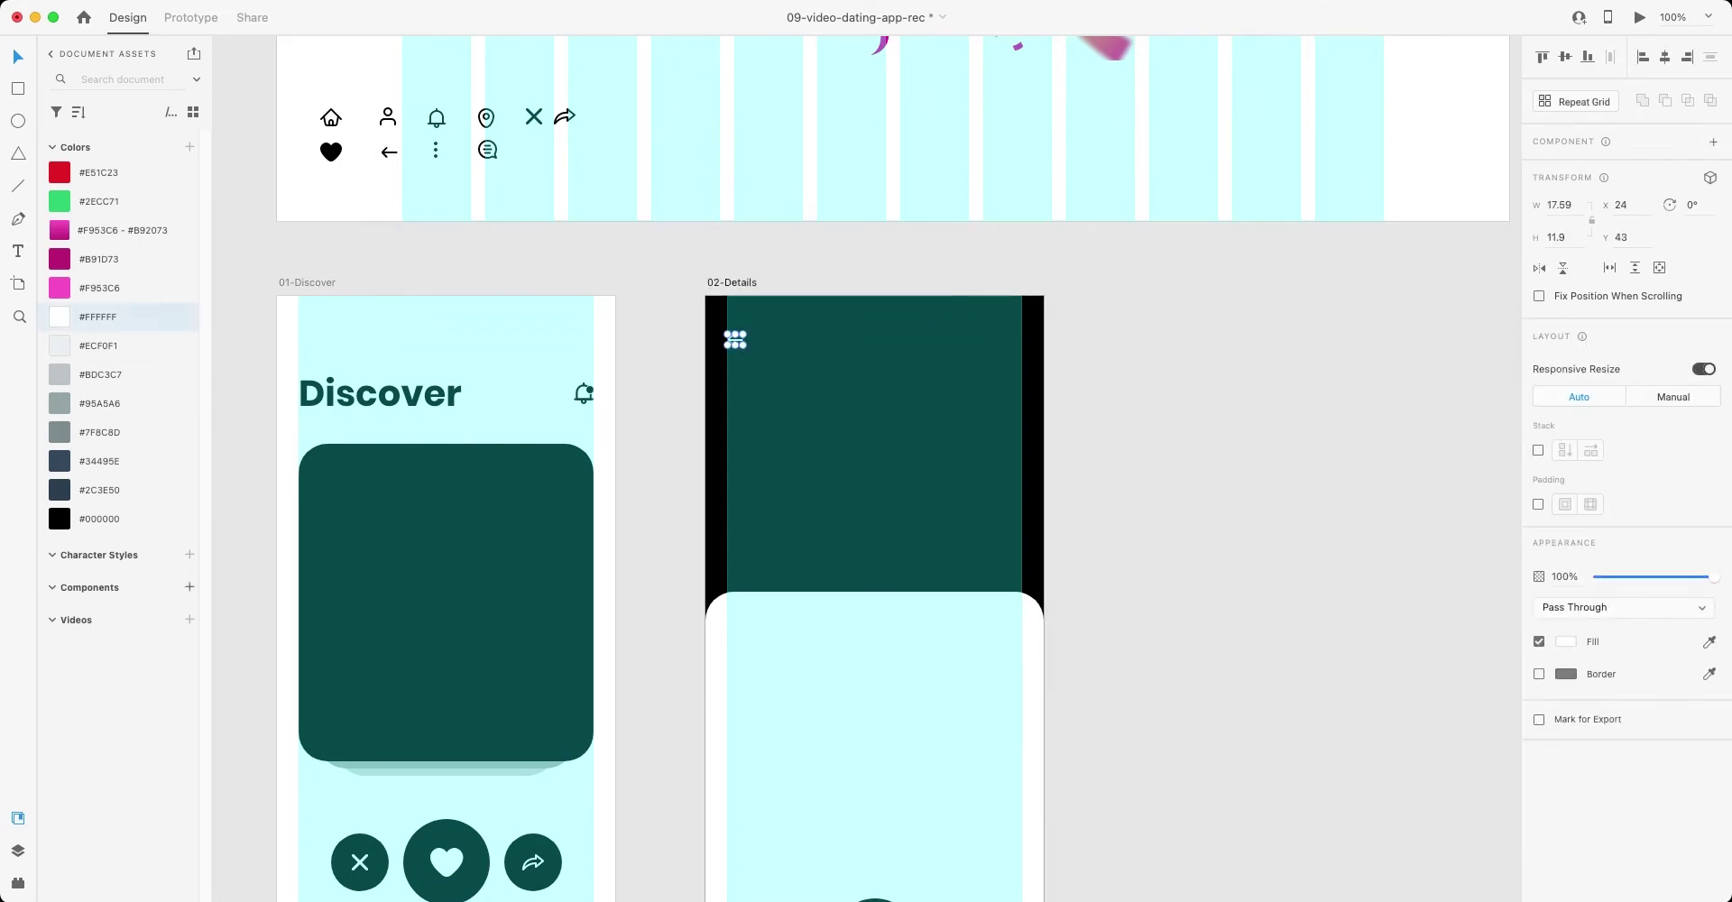
key("ctrl+equal")
key("ctrl+equal")
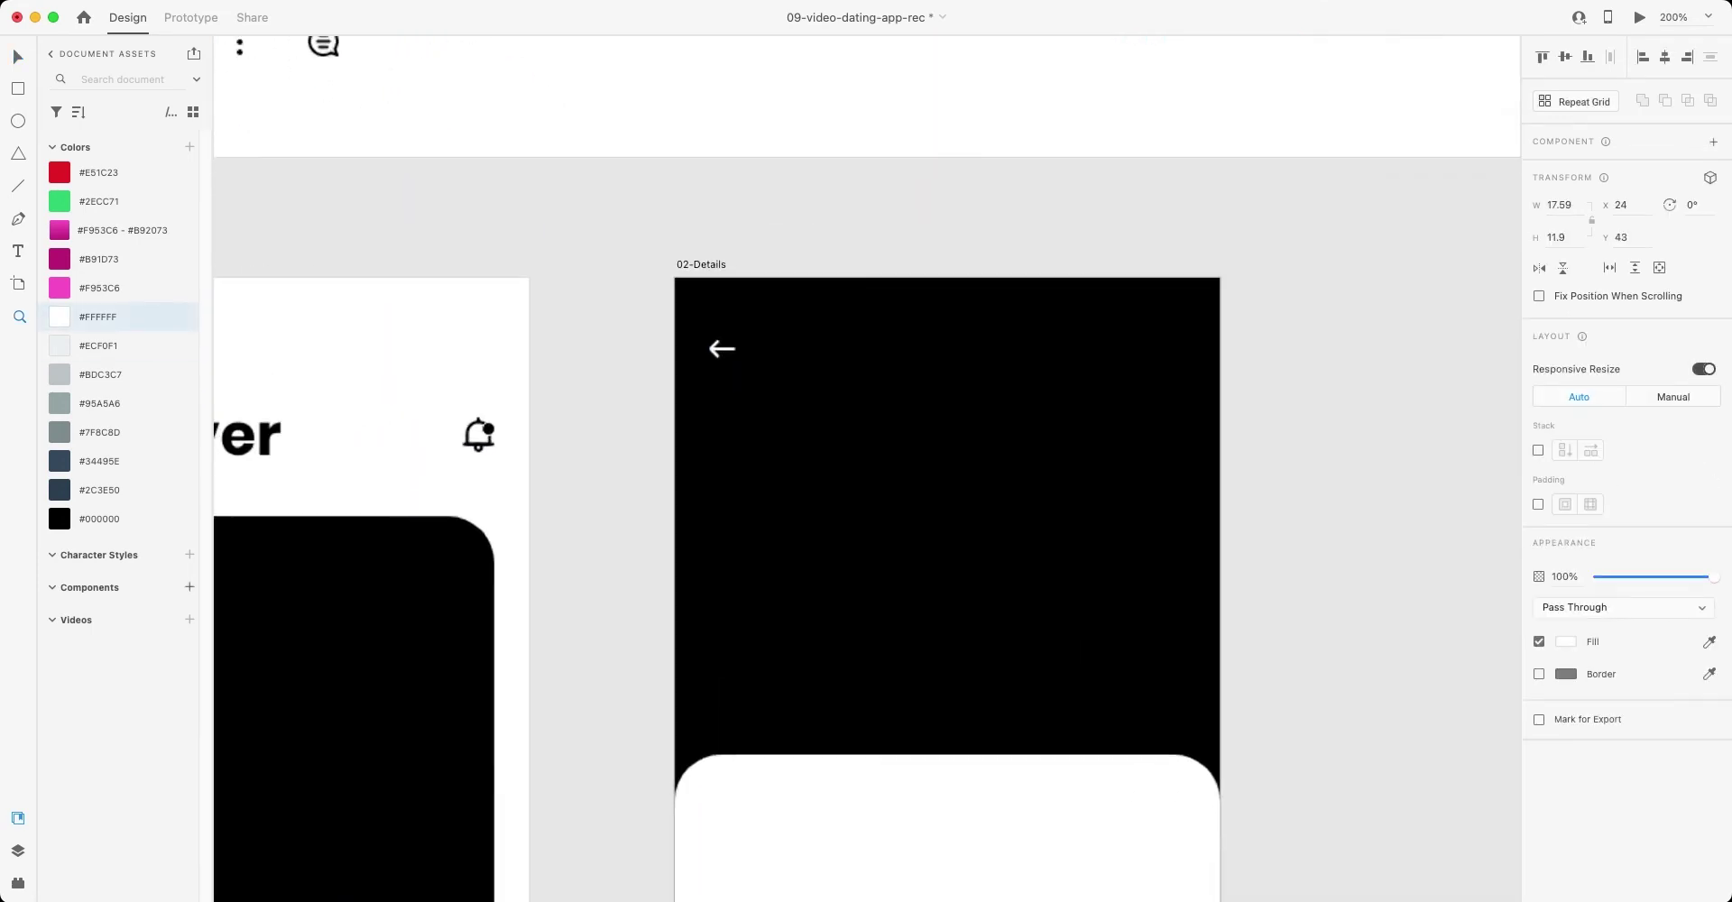
key("Right")
key("Right")
key("Right")
key("Right")
key("Left")
key("Left")
key("Left")
key("Left")
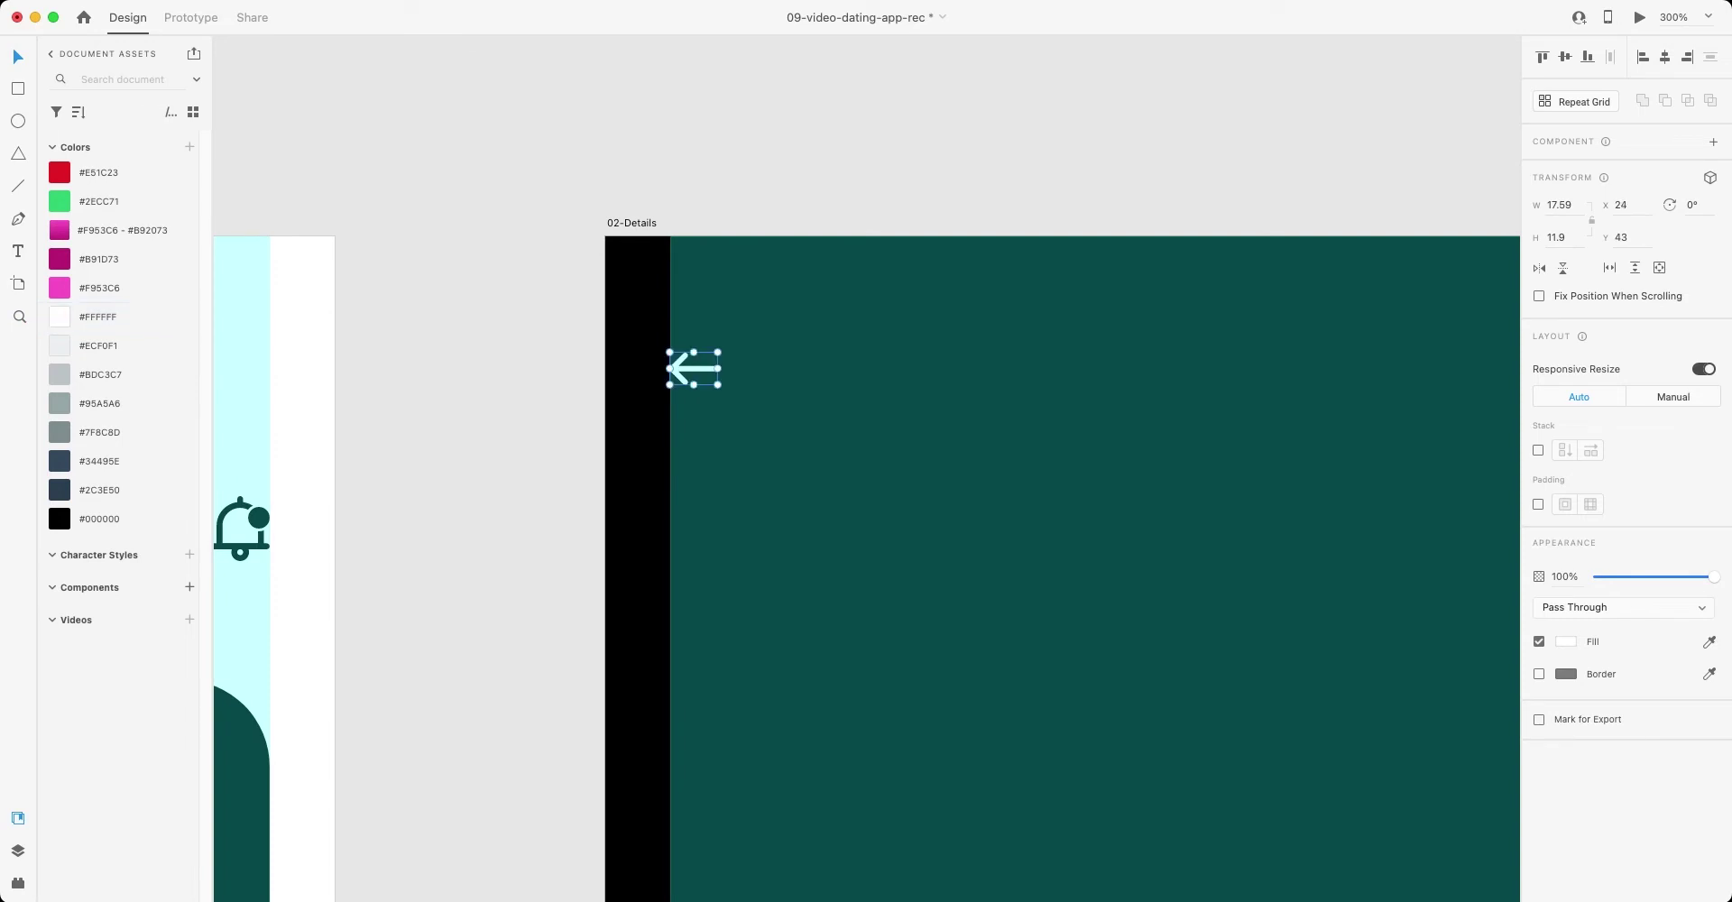
- Turn off Responsive Resize for the back arrow and set its height to 12
left_click(1703, 369)
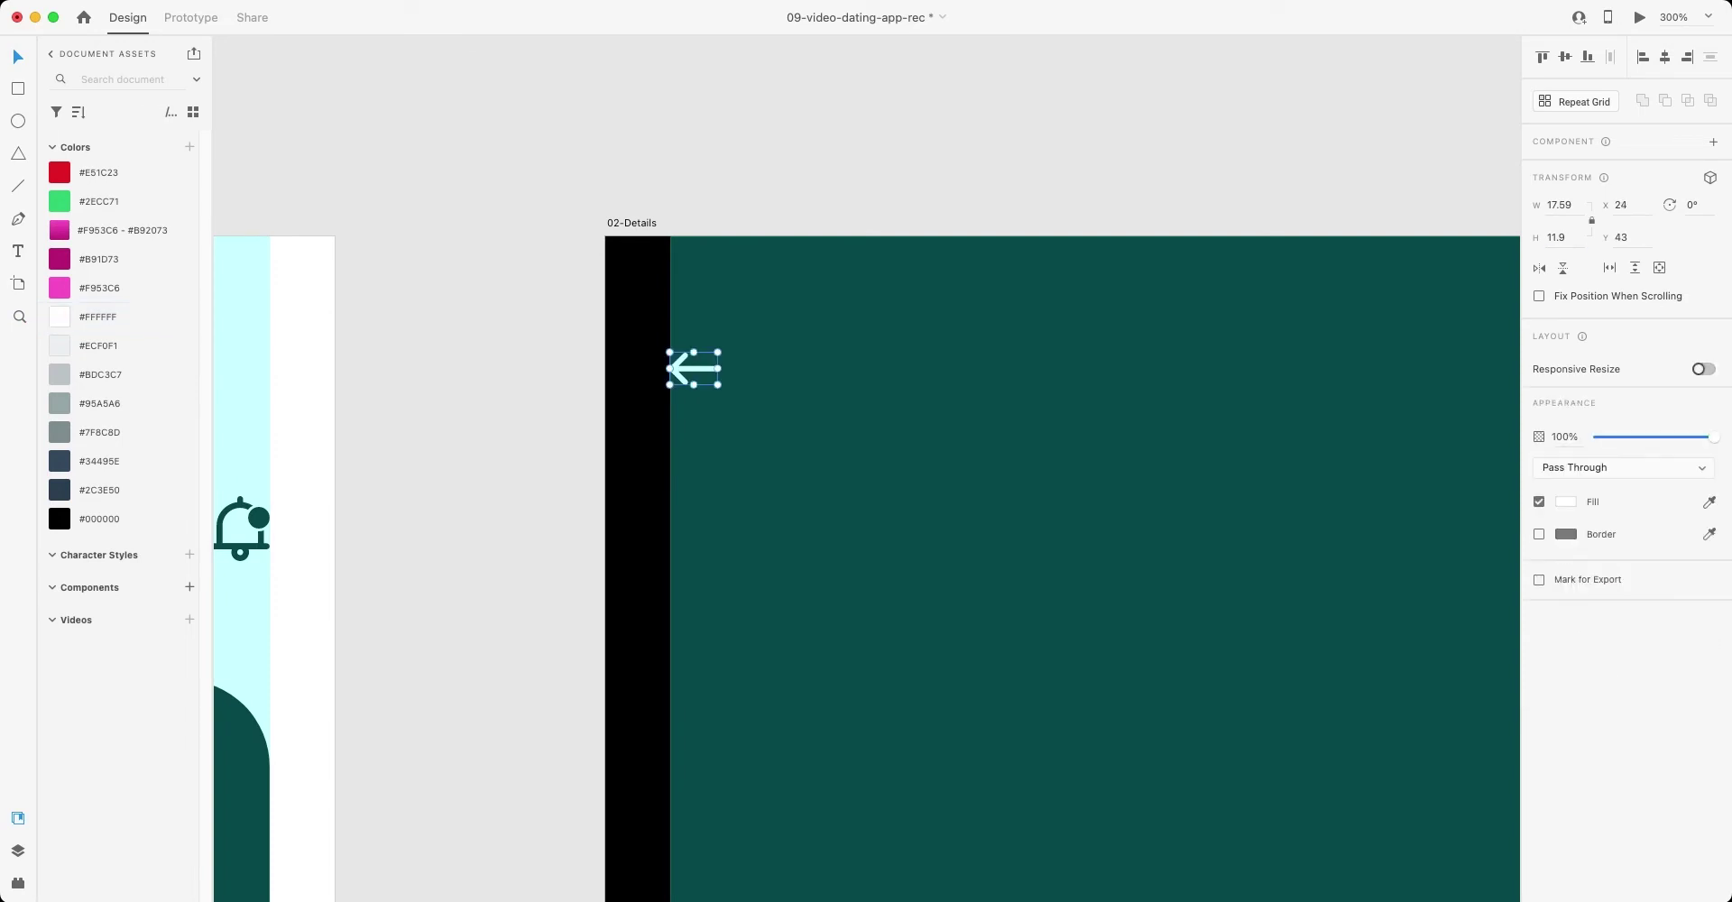
left_click(1558, 237)
type("12")
key("Return")
key("Right")
key("Left")
- Draw a white circle below the back arrow at X 24, size it to 40 by 40 and remove its border
left_click_drag(671, 428, 773, 530)
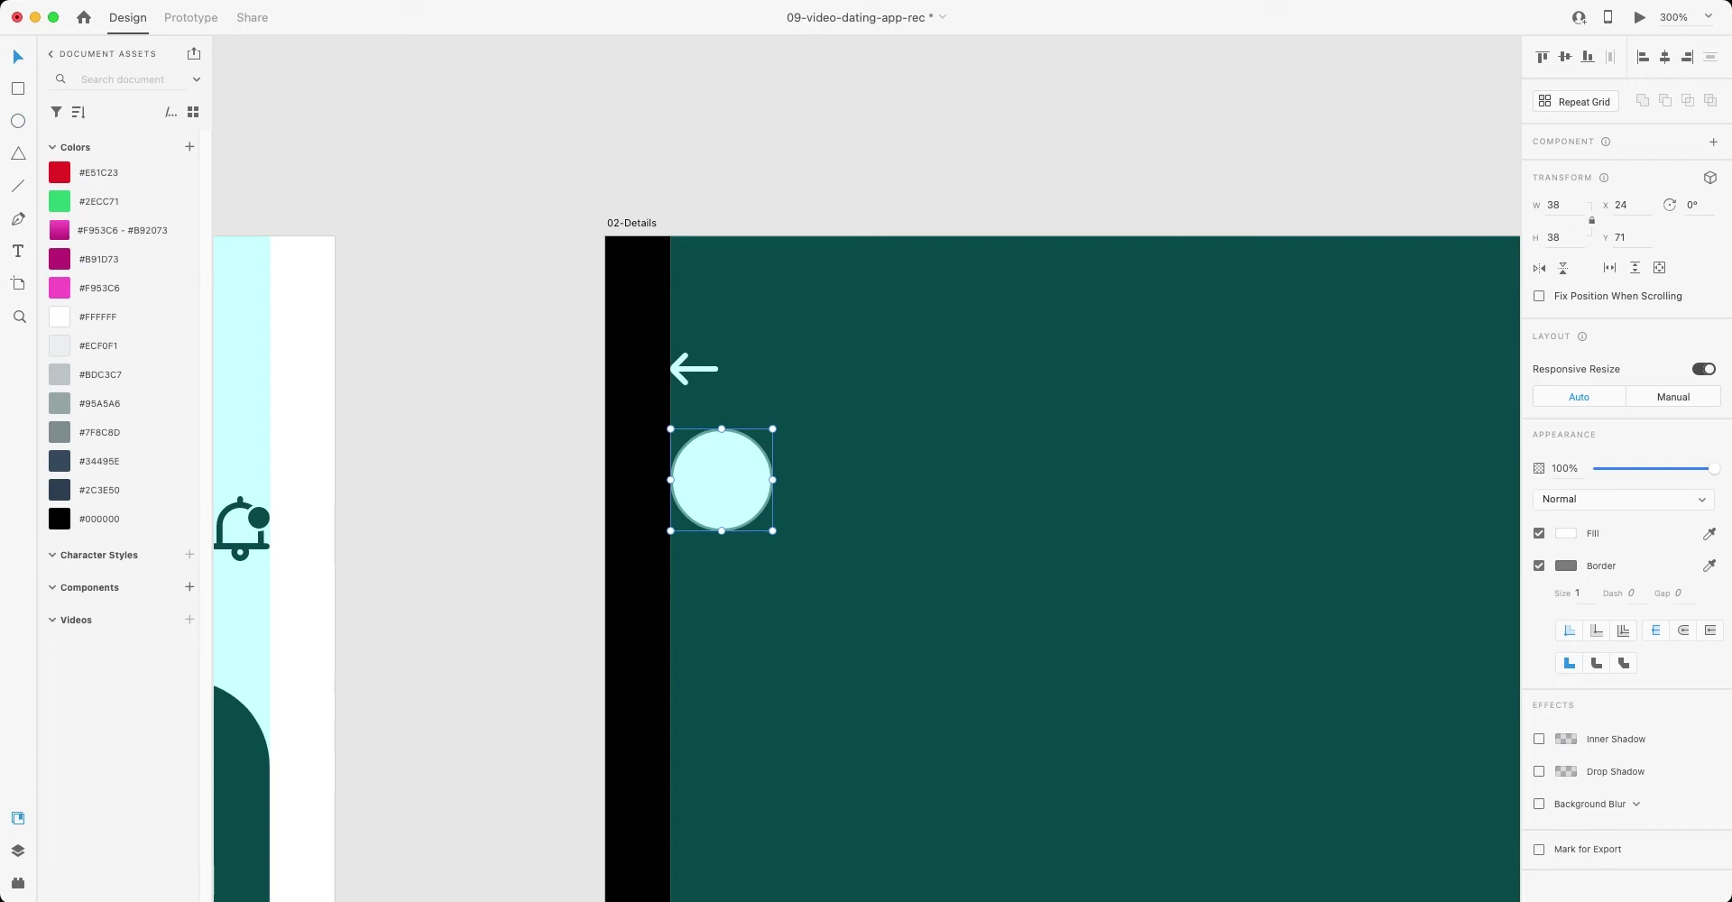
left_click(1554, 205)
type("40")
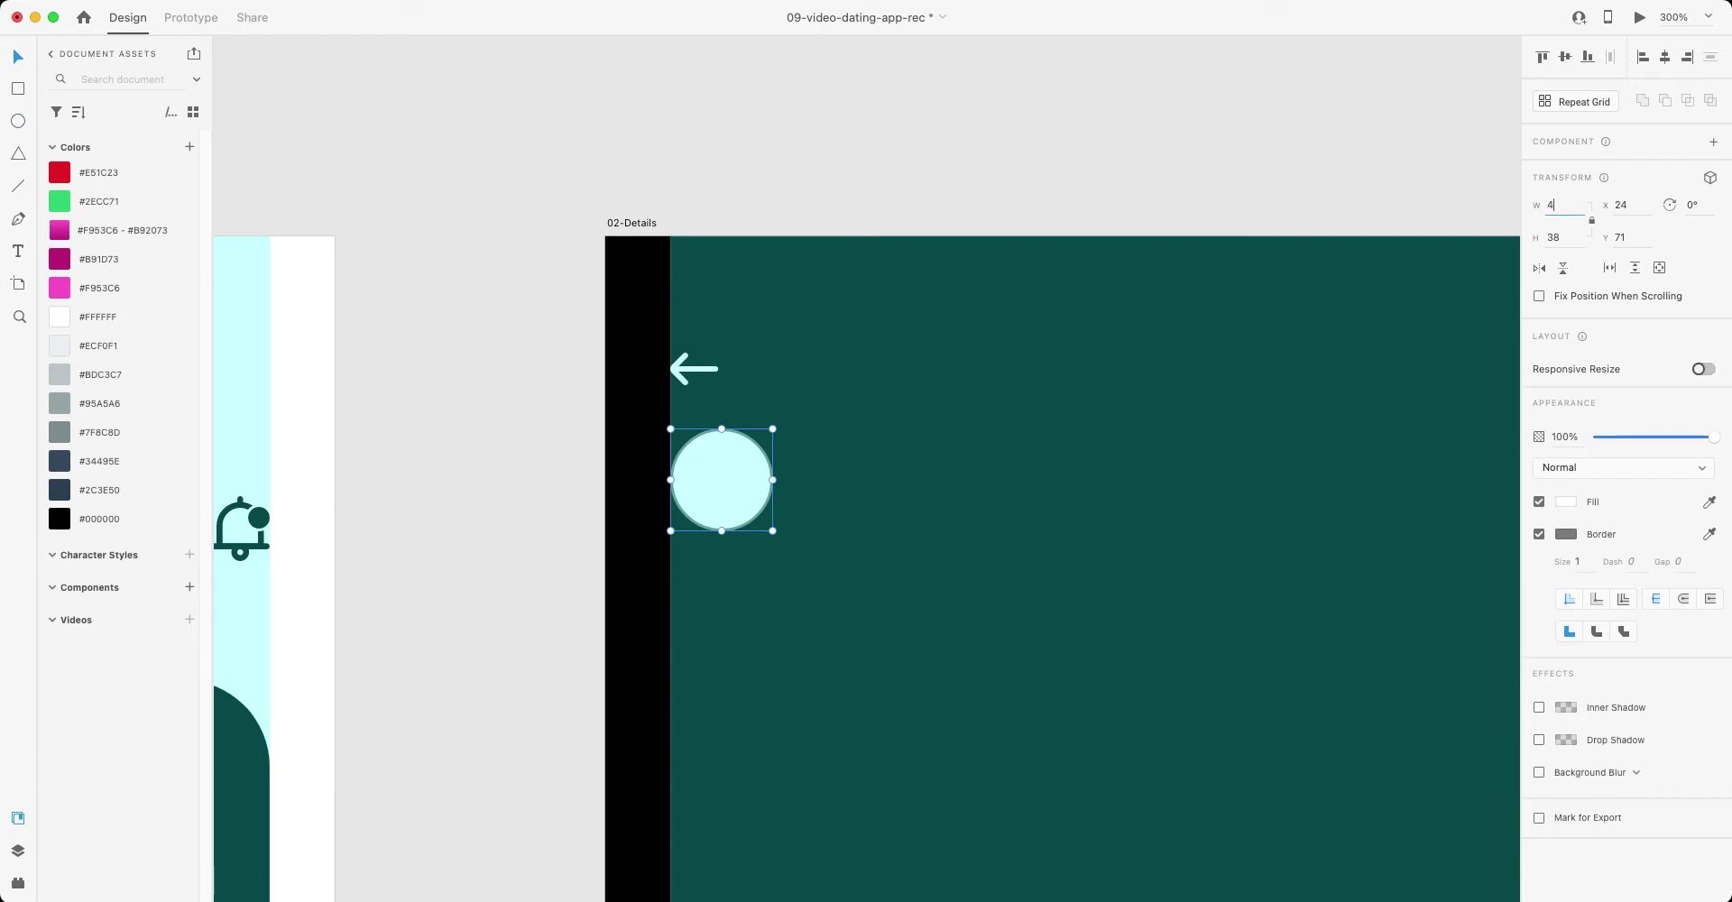
key("Return")
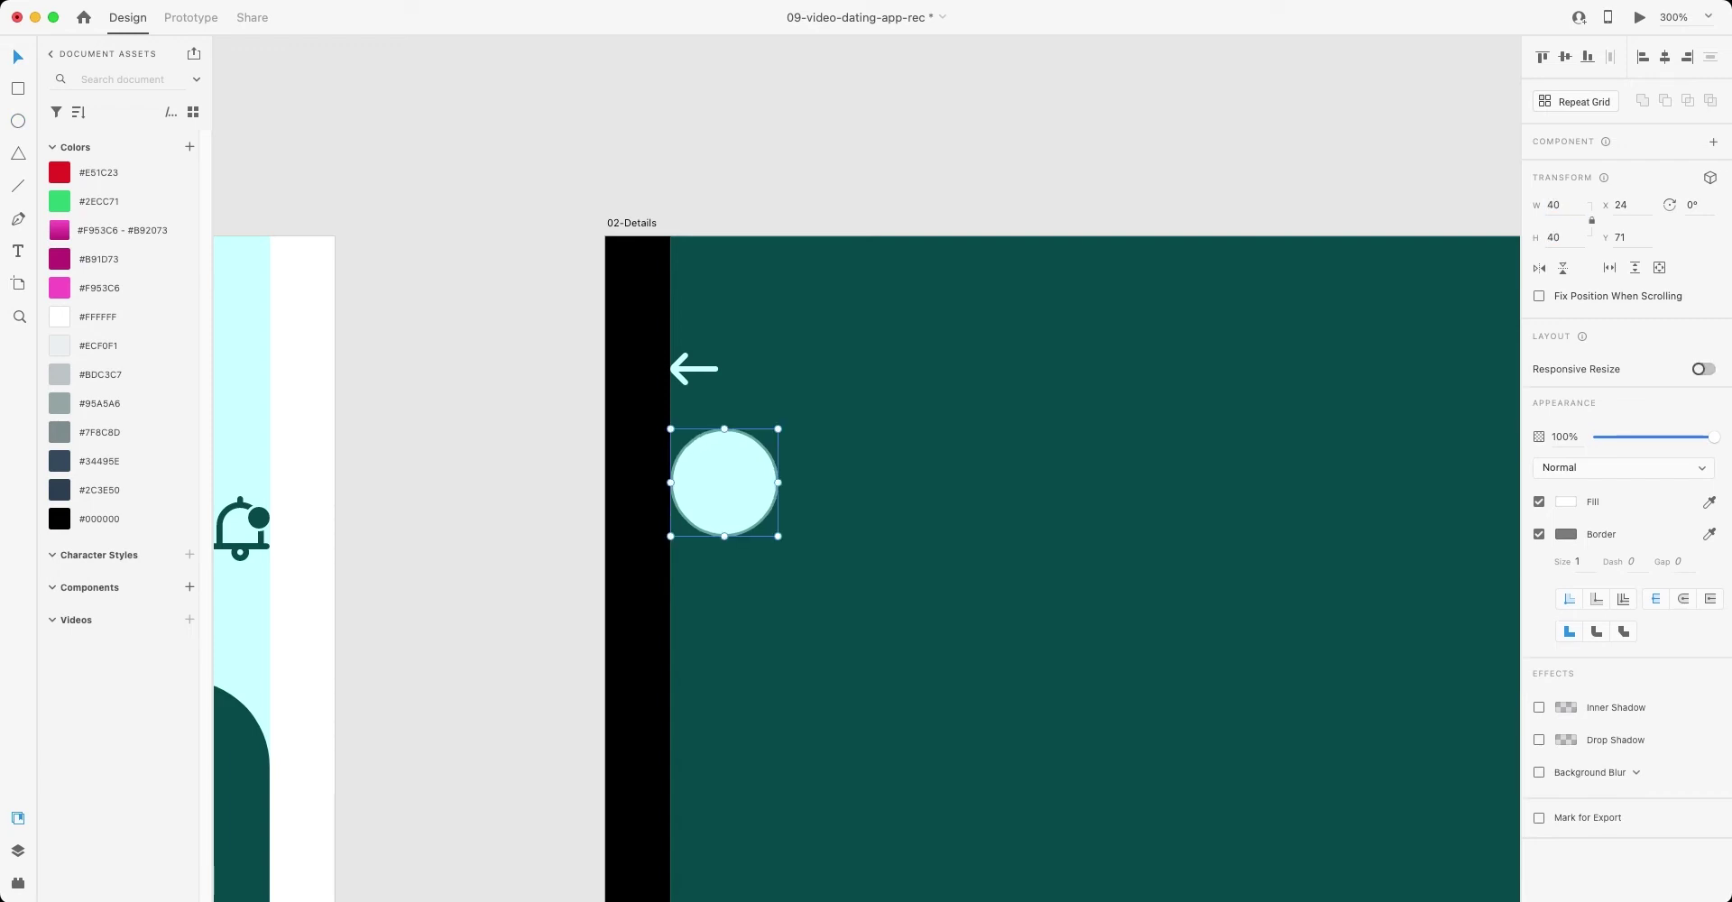
left_click(1539, 534)
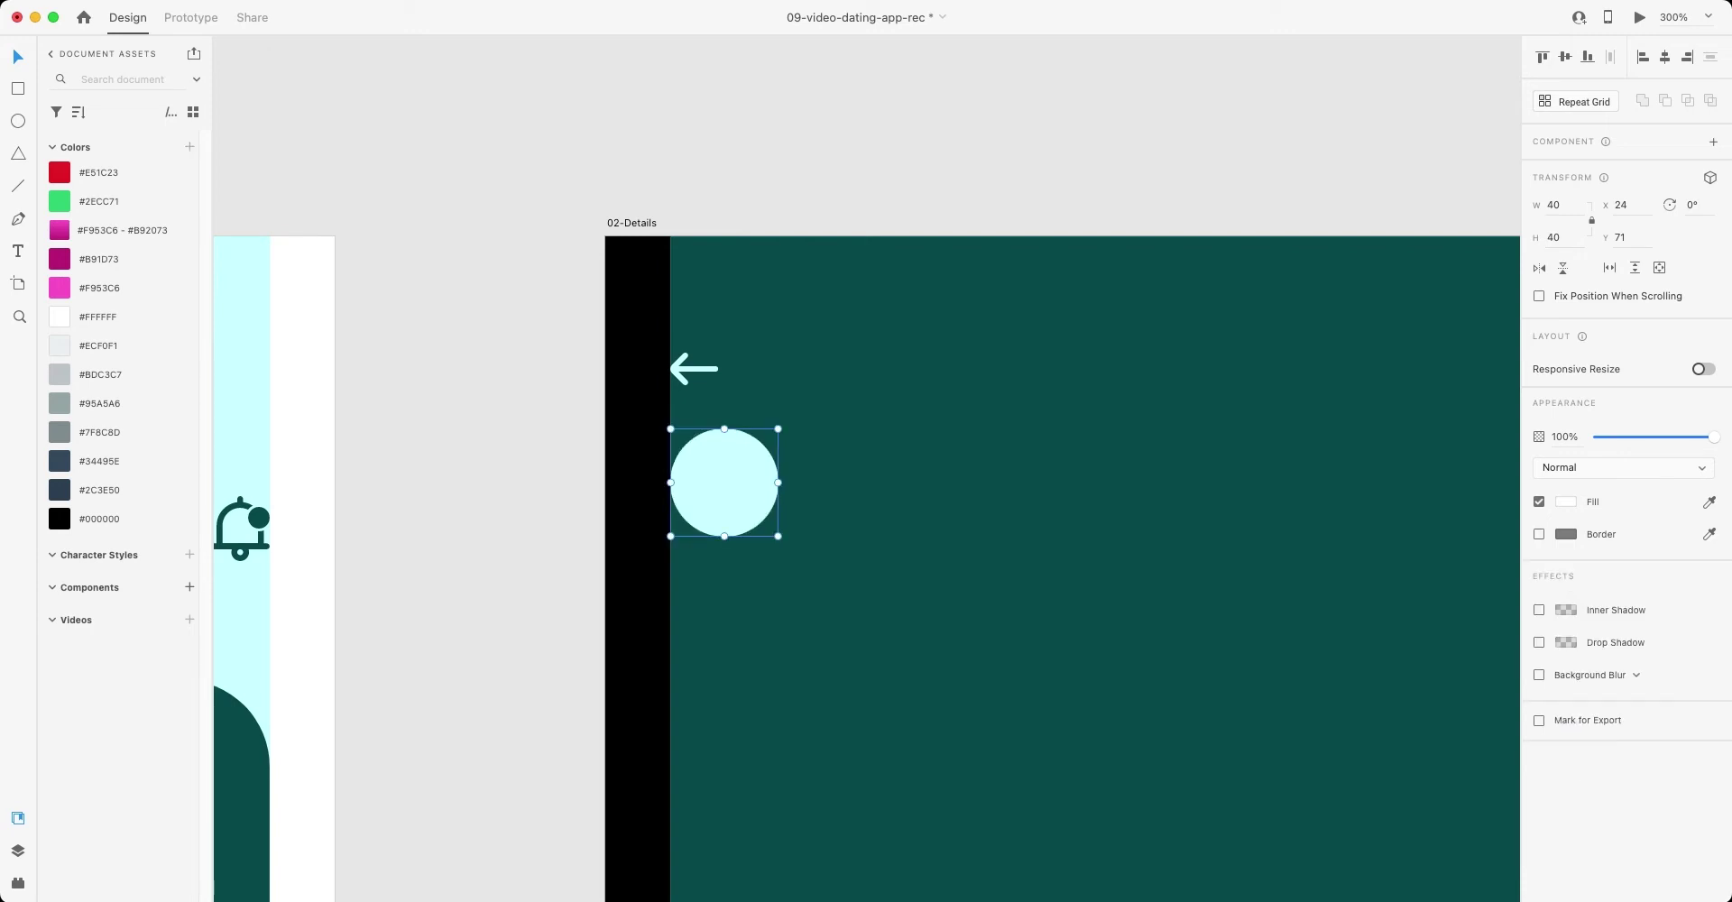
- Place the circle over the back arrow at Y 35 with 10% opacity and centre the arrow inside it
left_click_drag(724, 483, 724, 385)
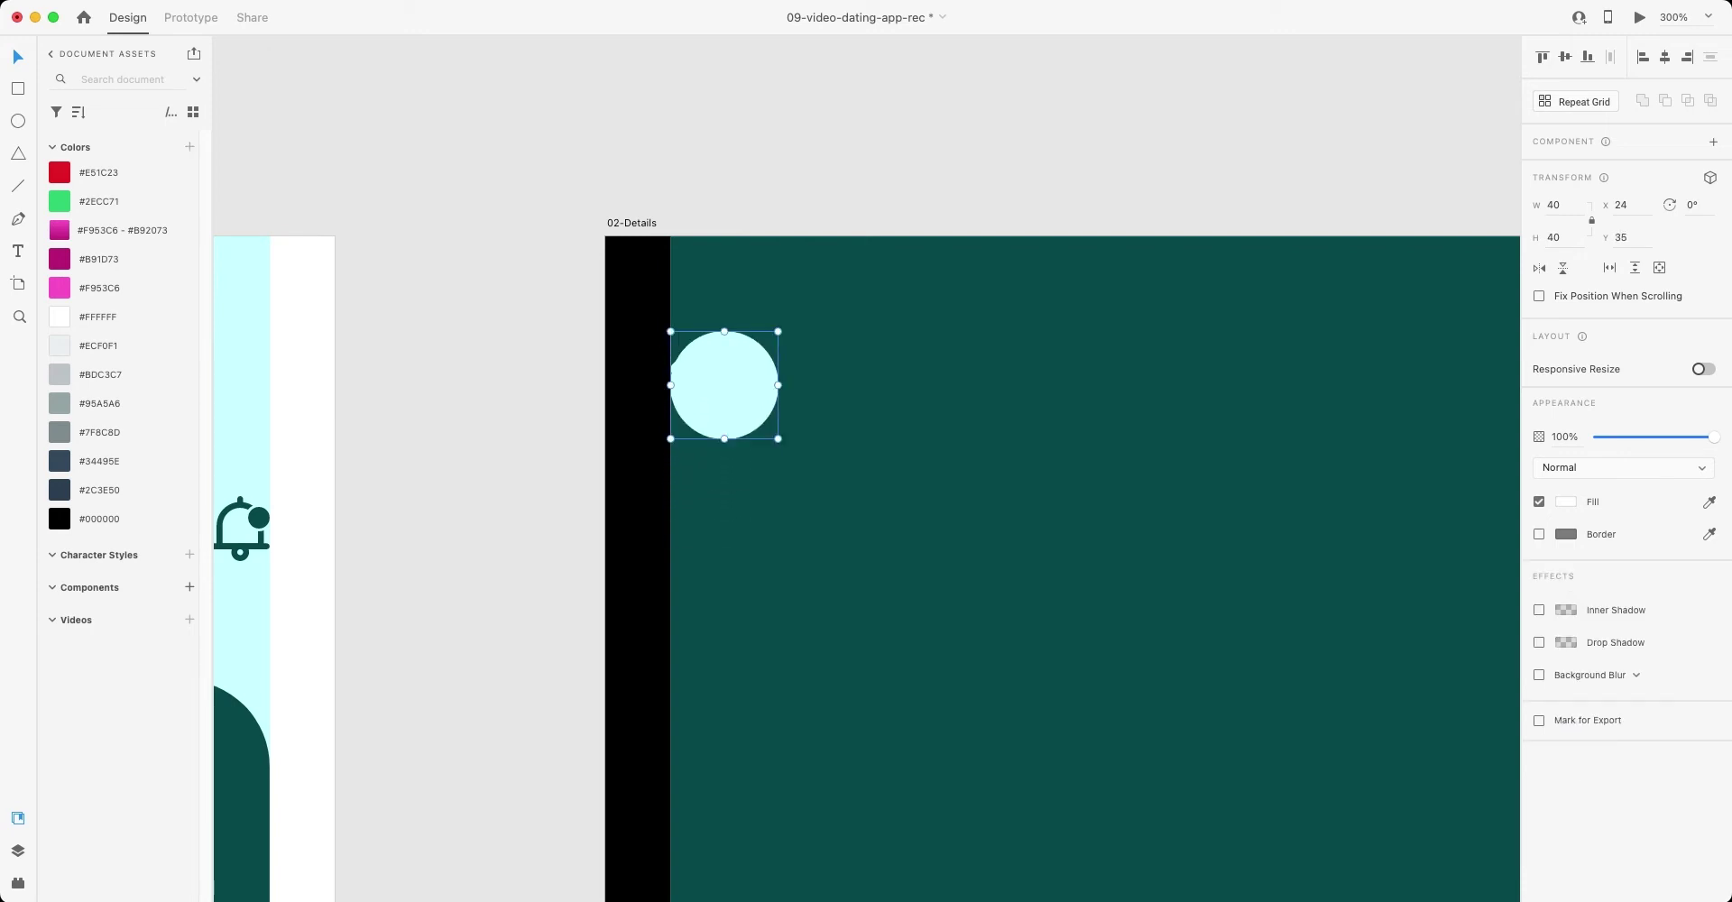
key("1")
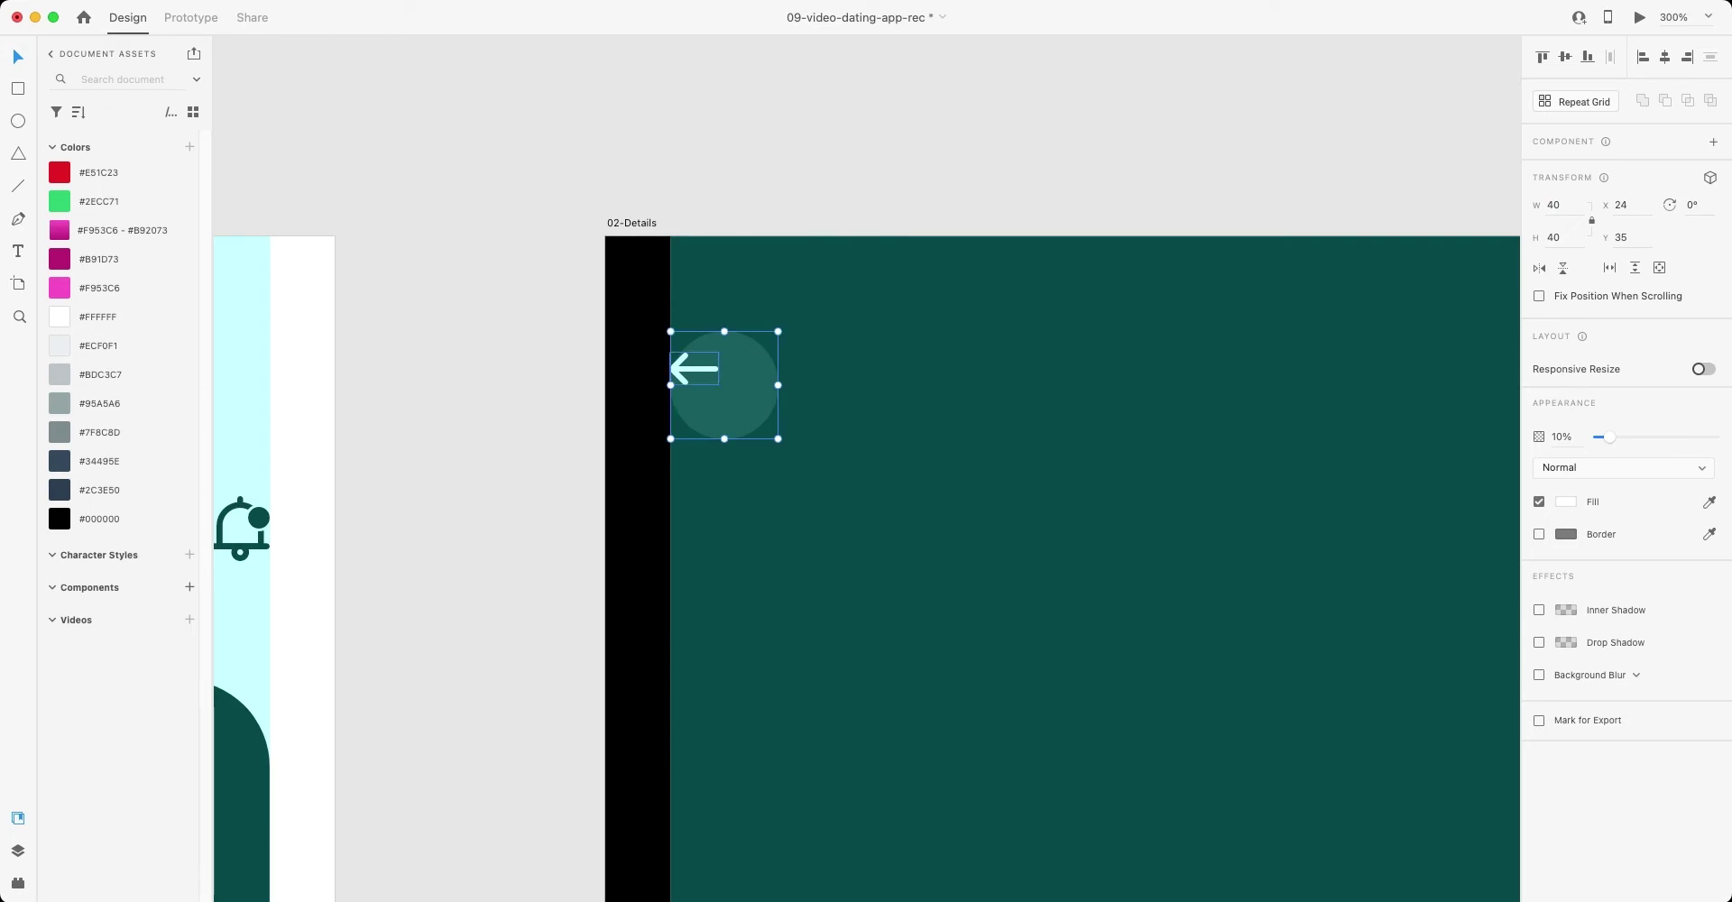
left_click(693, 369, "shift")
key("shift+c")
key("shift+m")
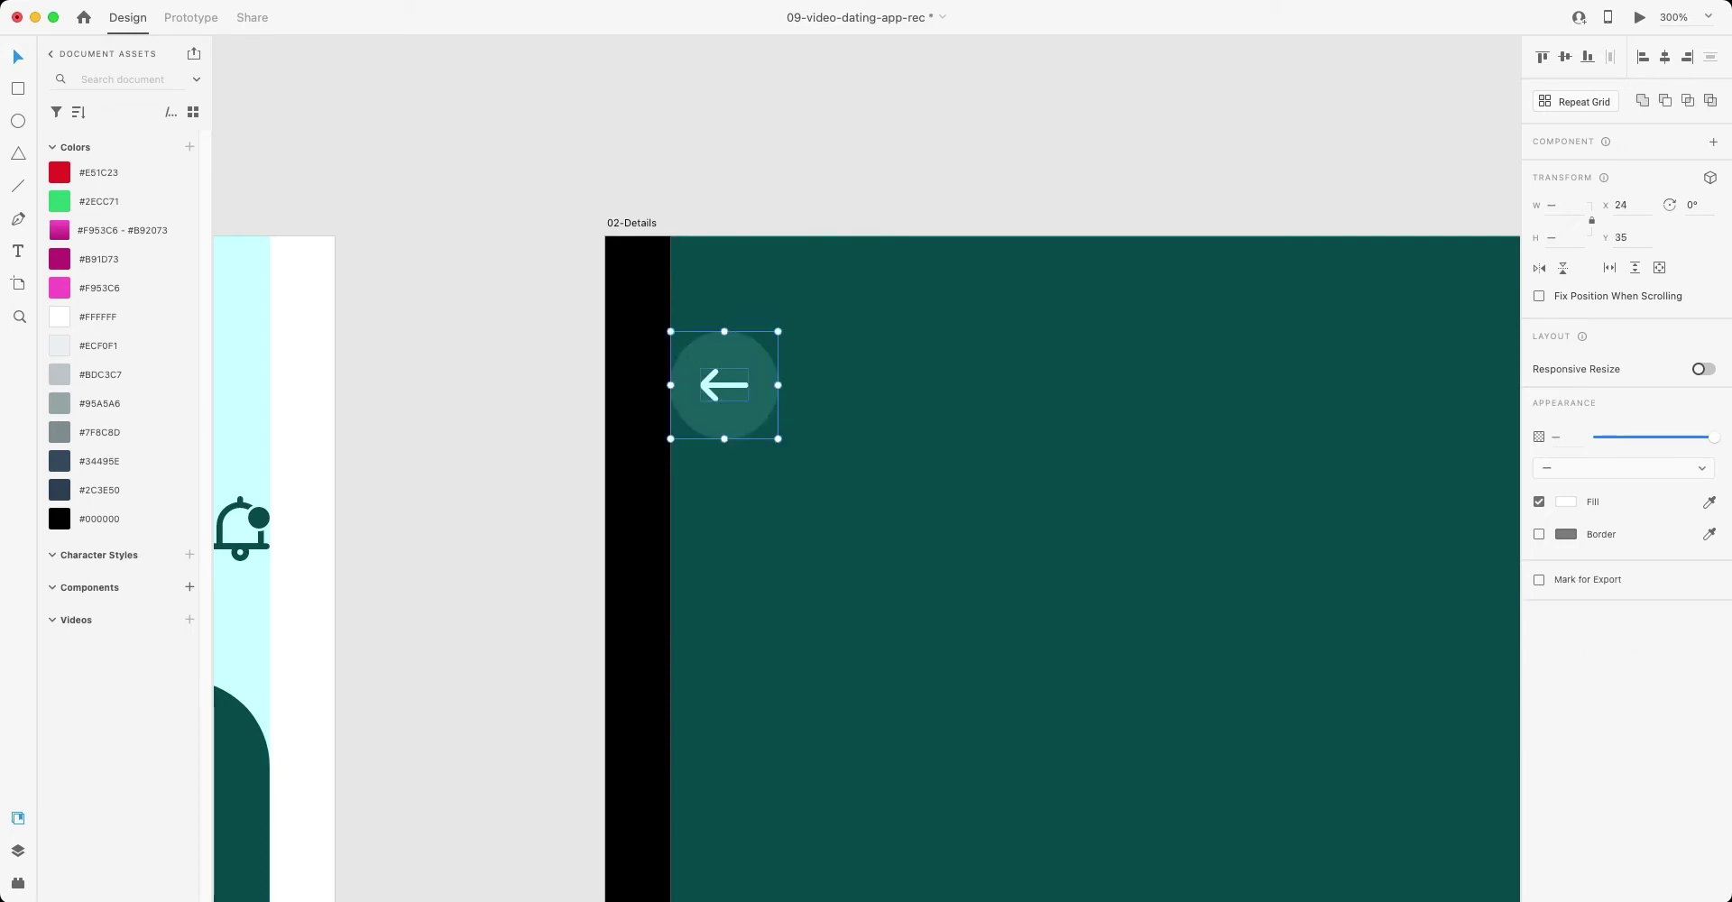
- Move the back arrow and its circle together down to Y 48 and save the document
key("alt")
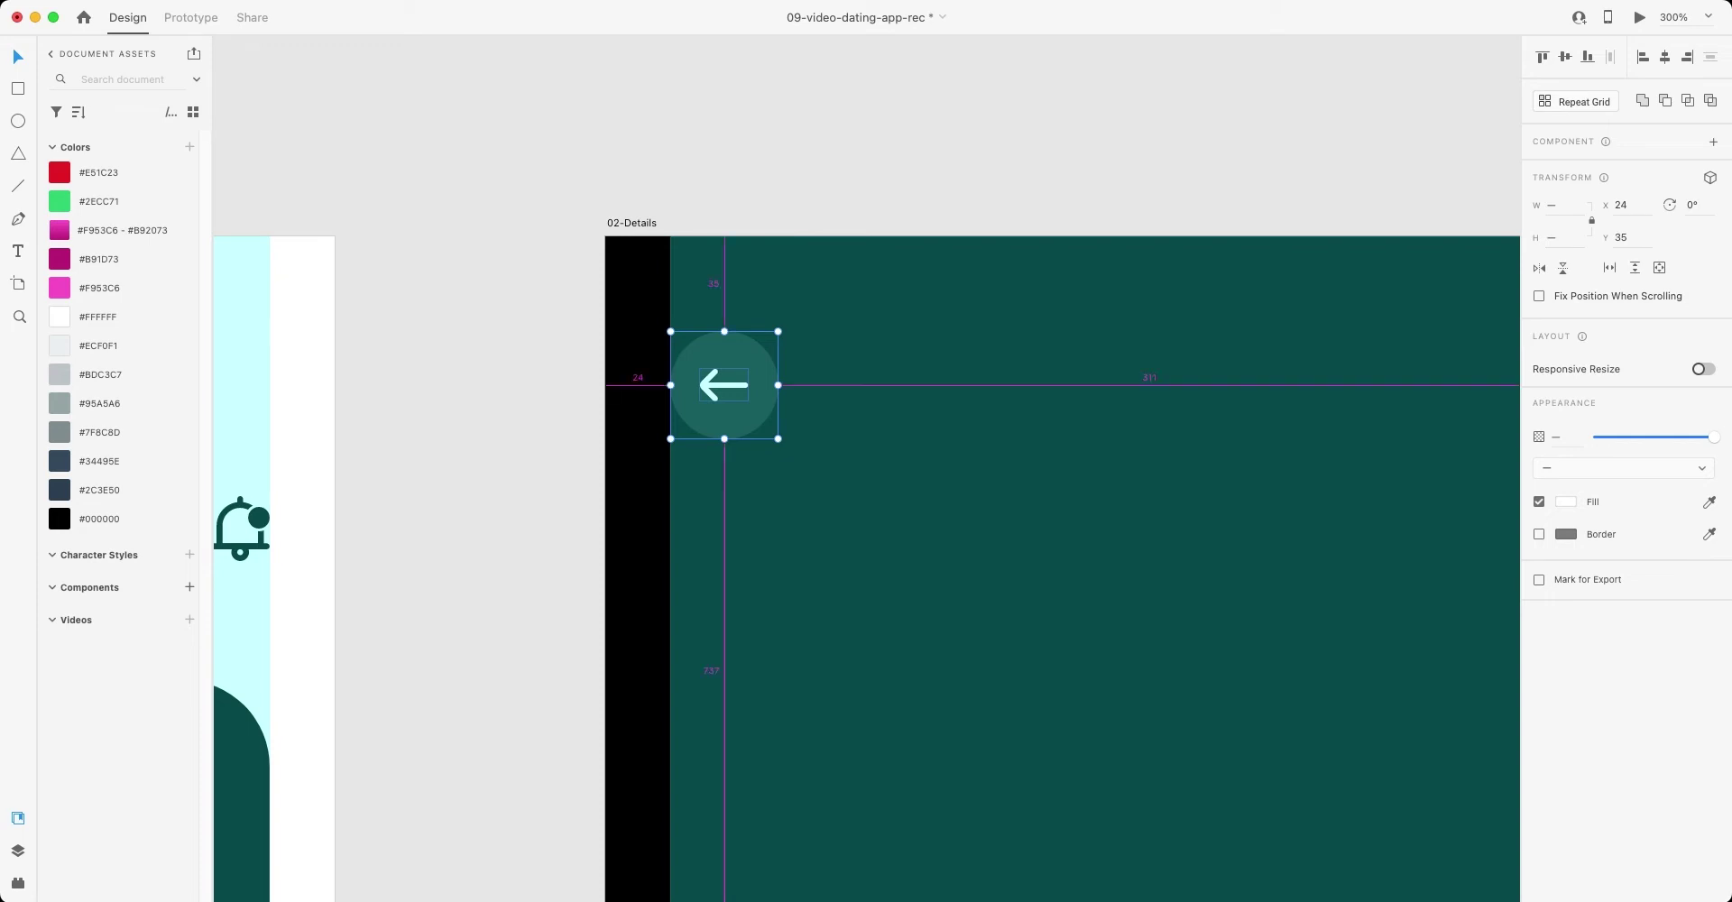
key("shift+Down")
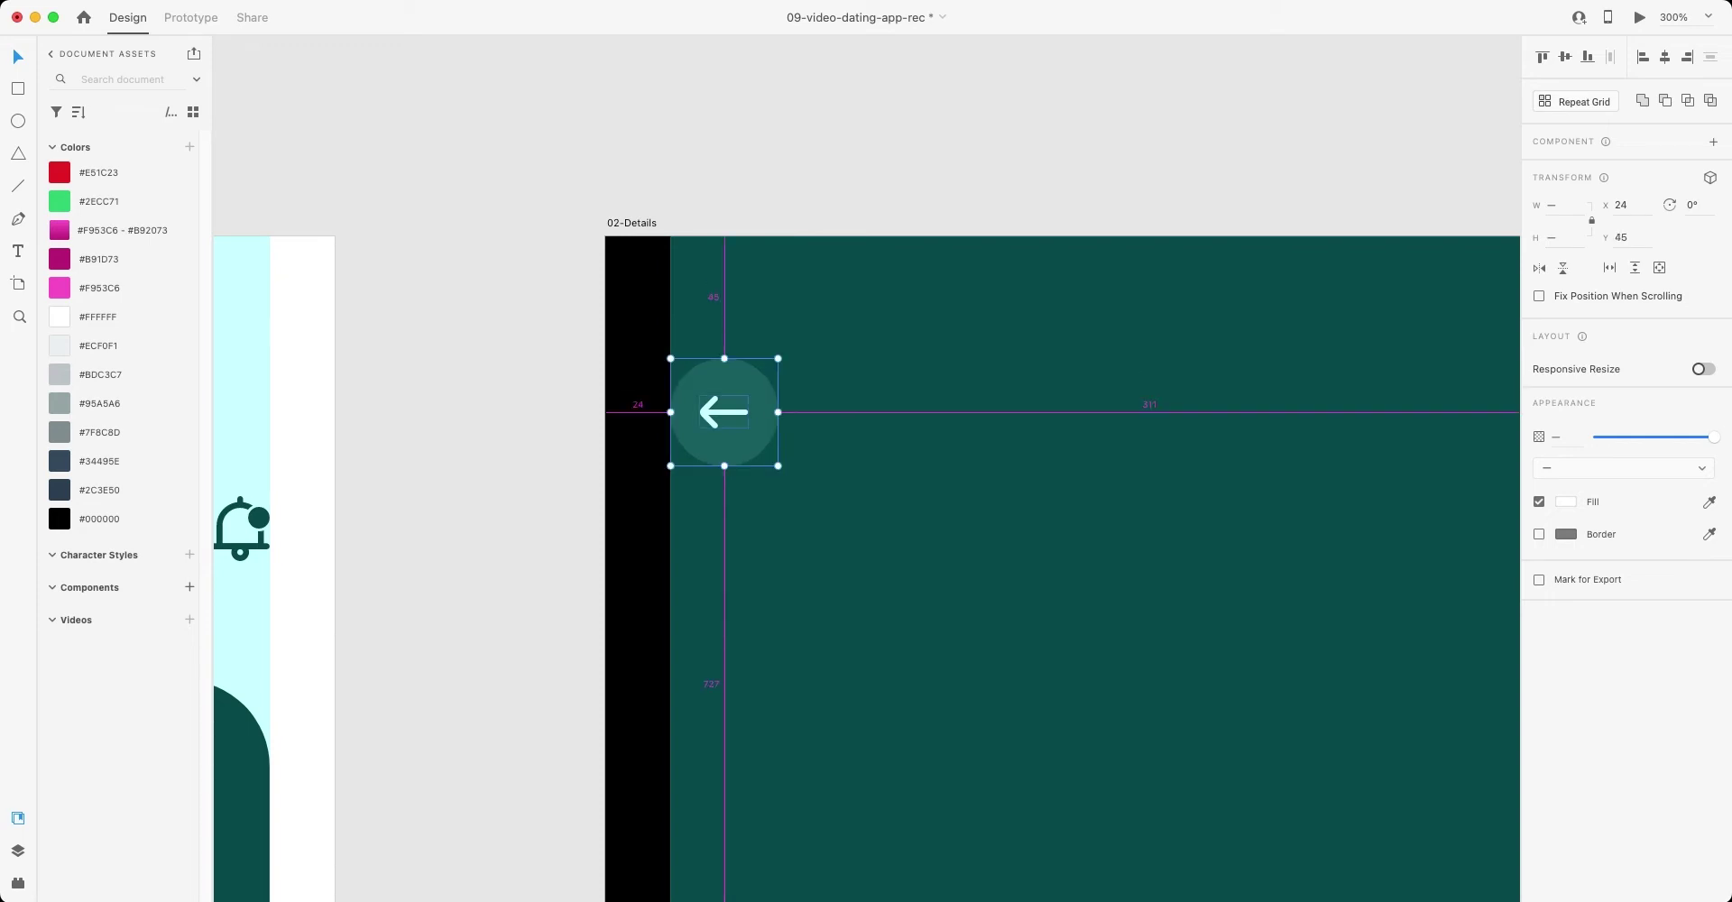
key("shift+Down")
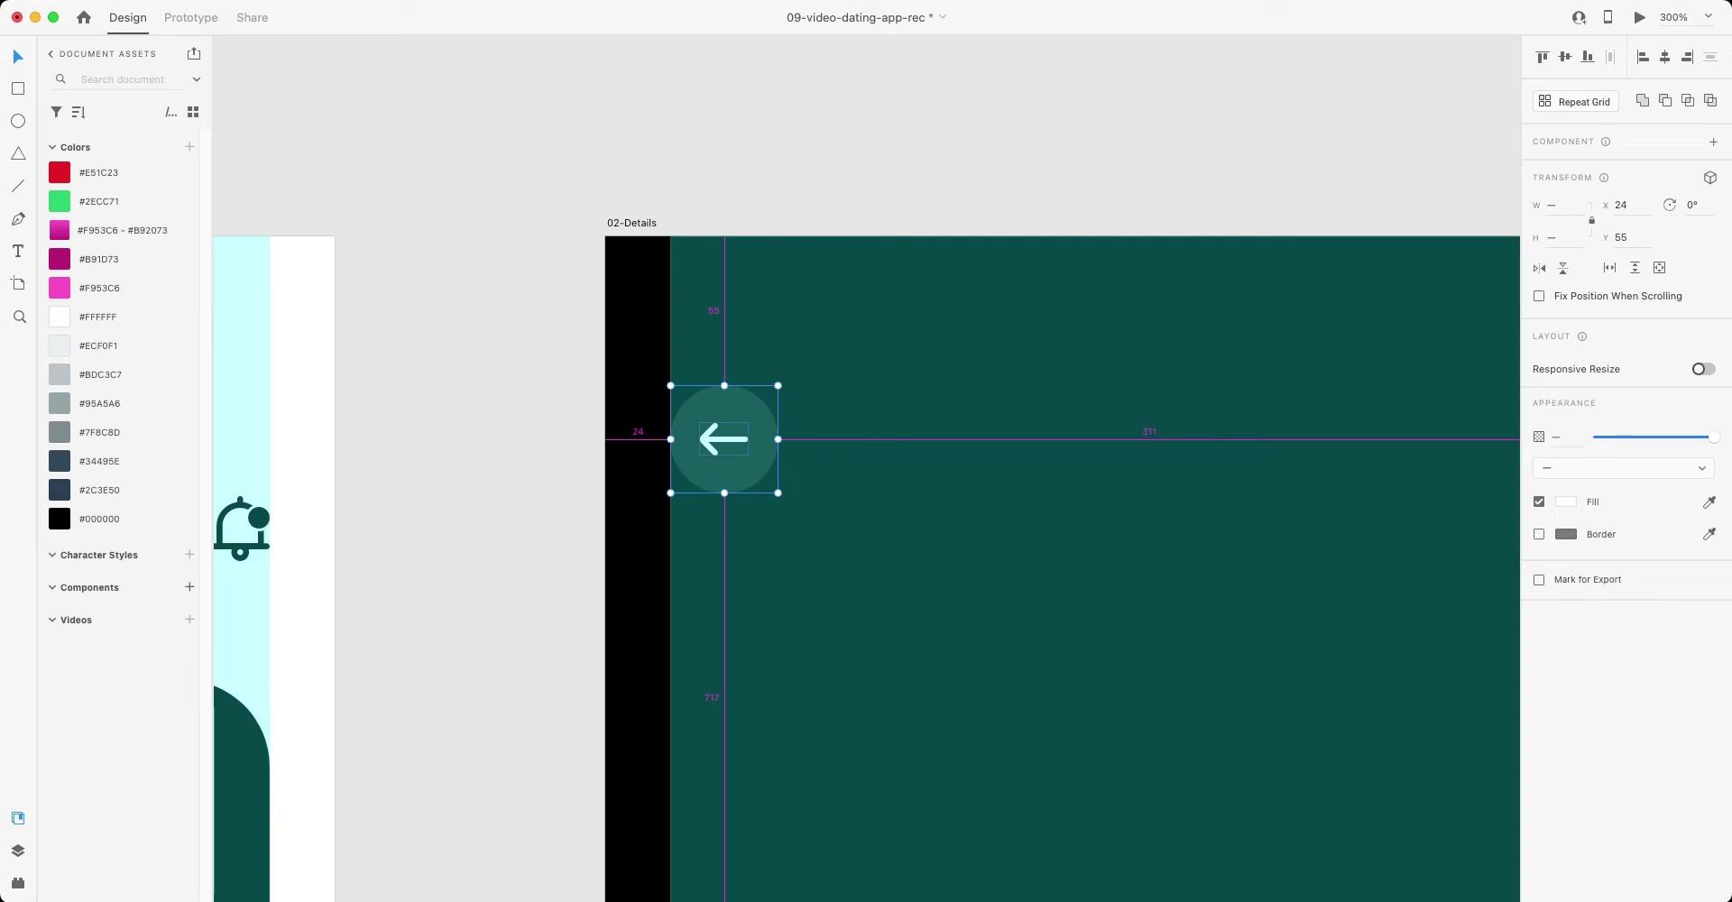
key("shift+Up")
key("Down")
key("Down")
key("Down")
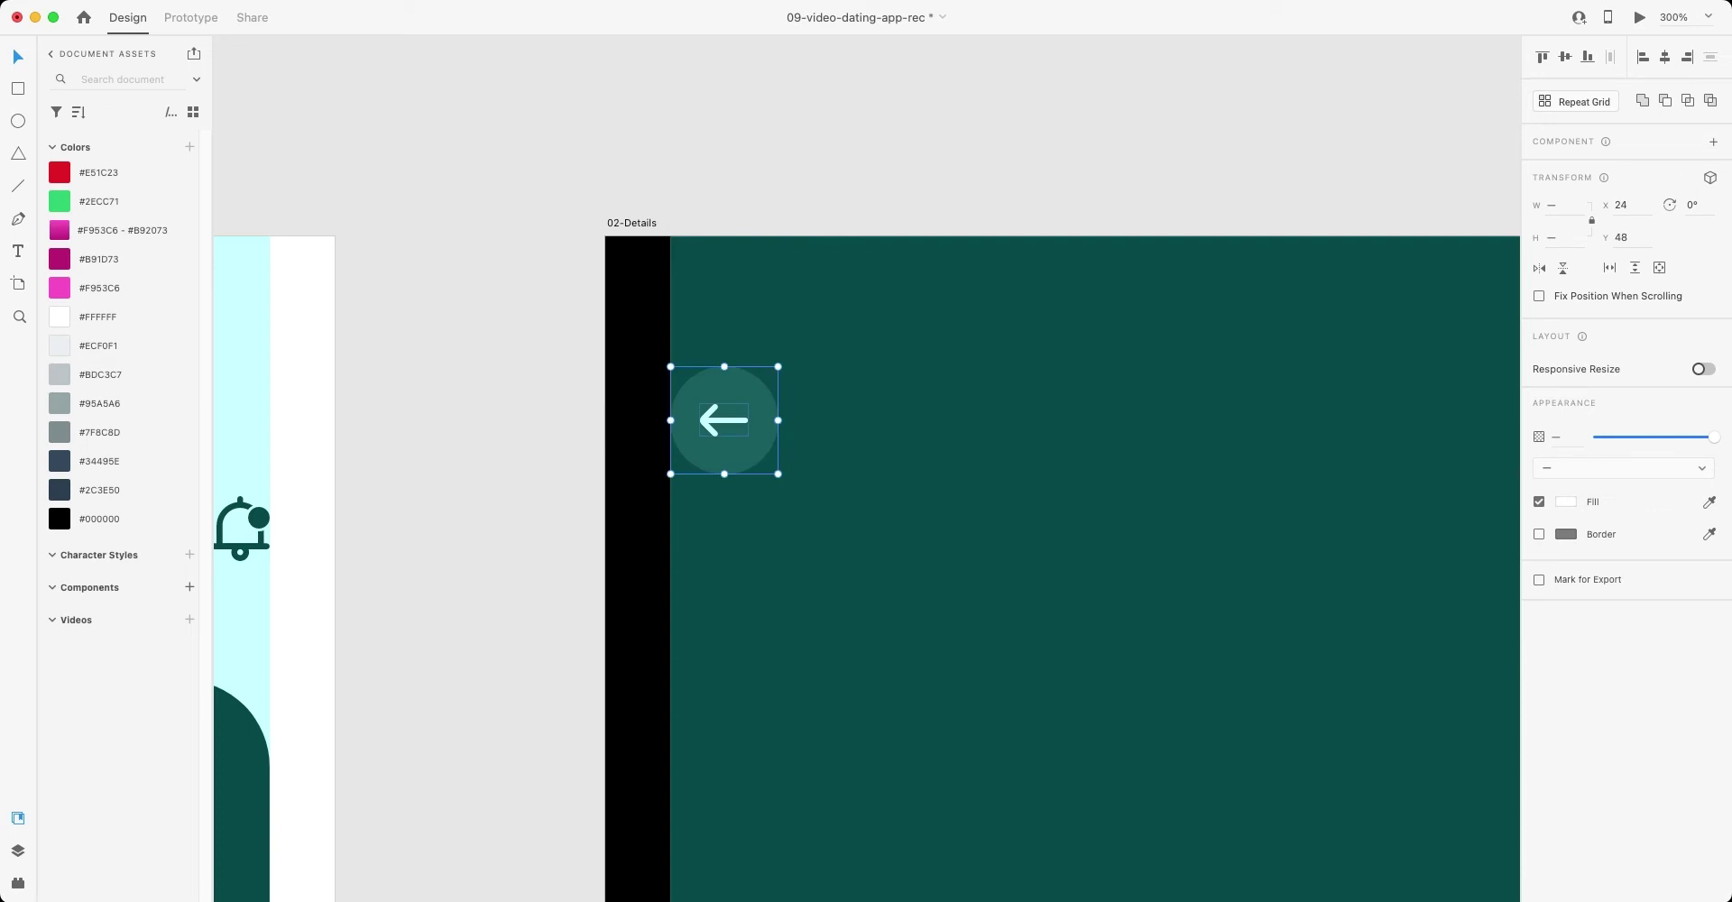
key("super+s")
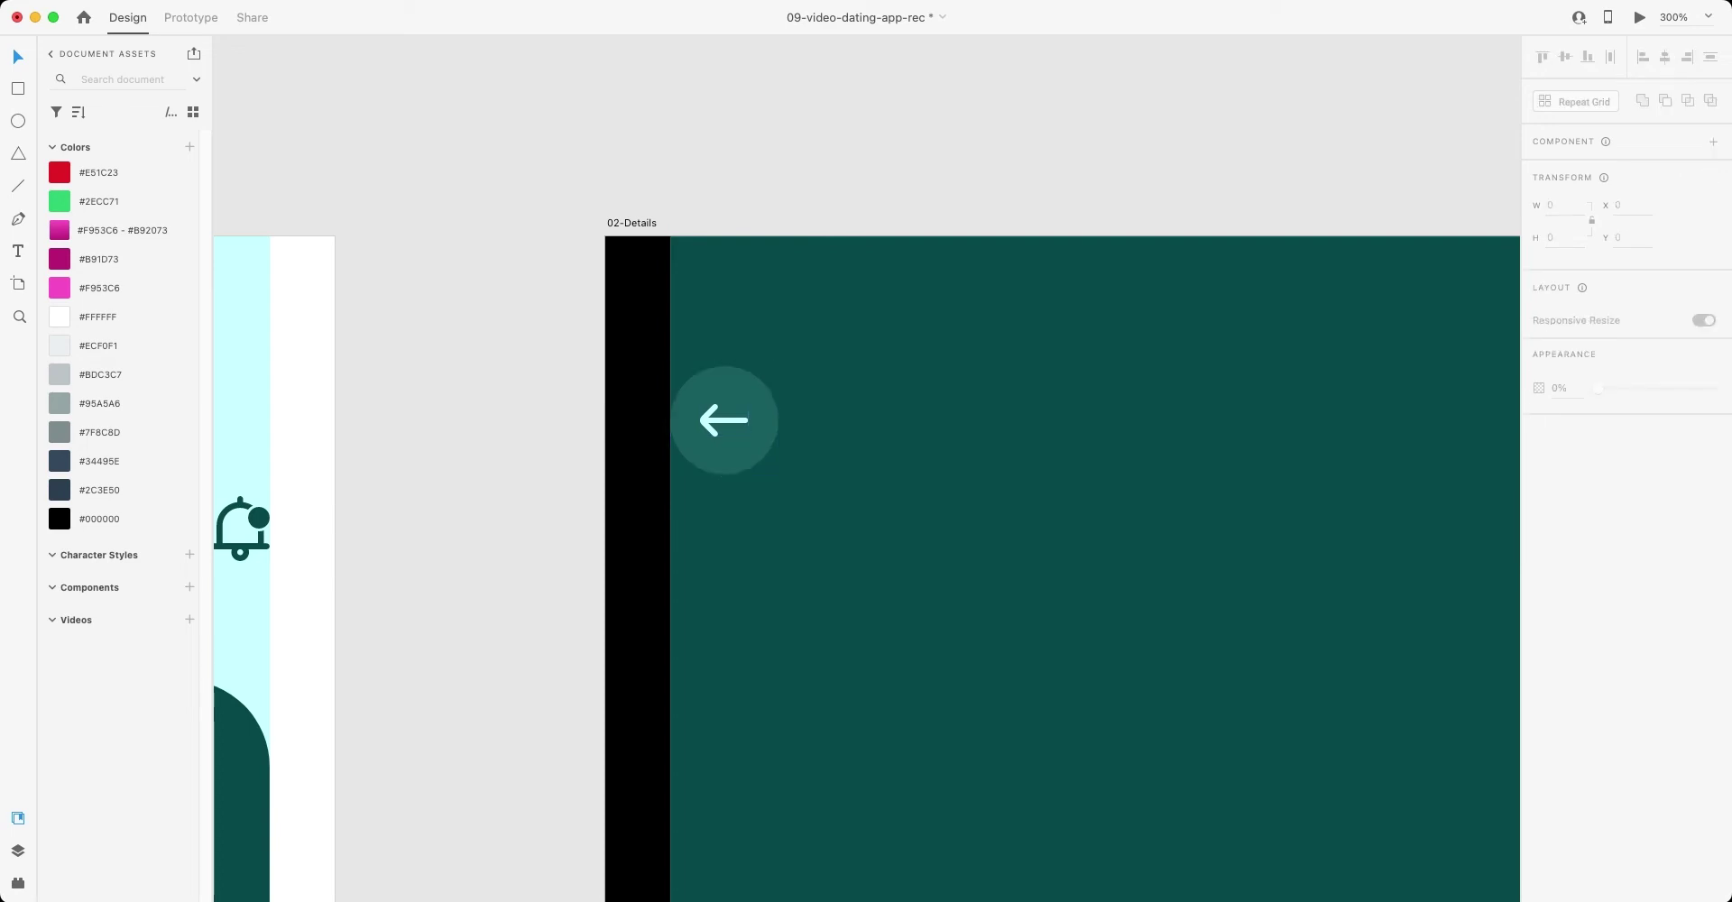
- Duplicate the back button's circle to the artboard's right margin at X 311 and centre a white three-dot icon in it
key("super+minus")
scroll(866, 469, "right", 5)
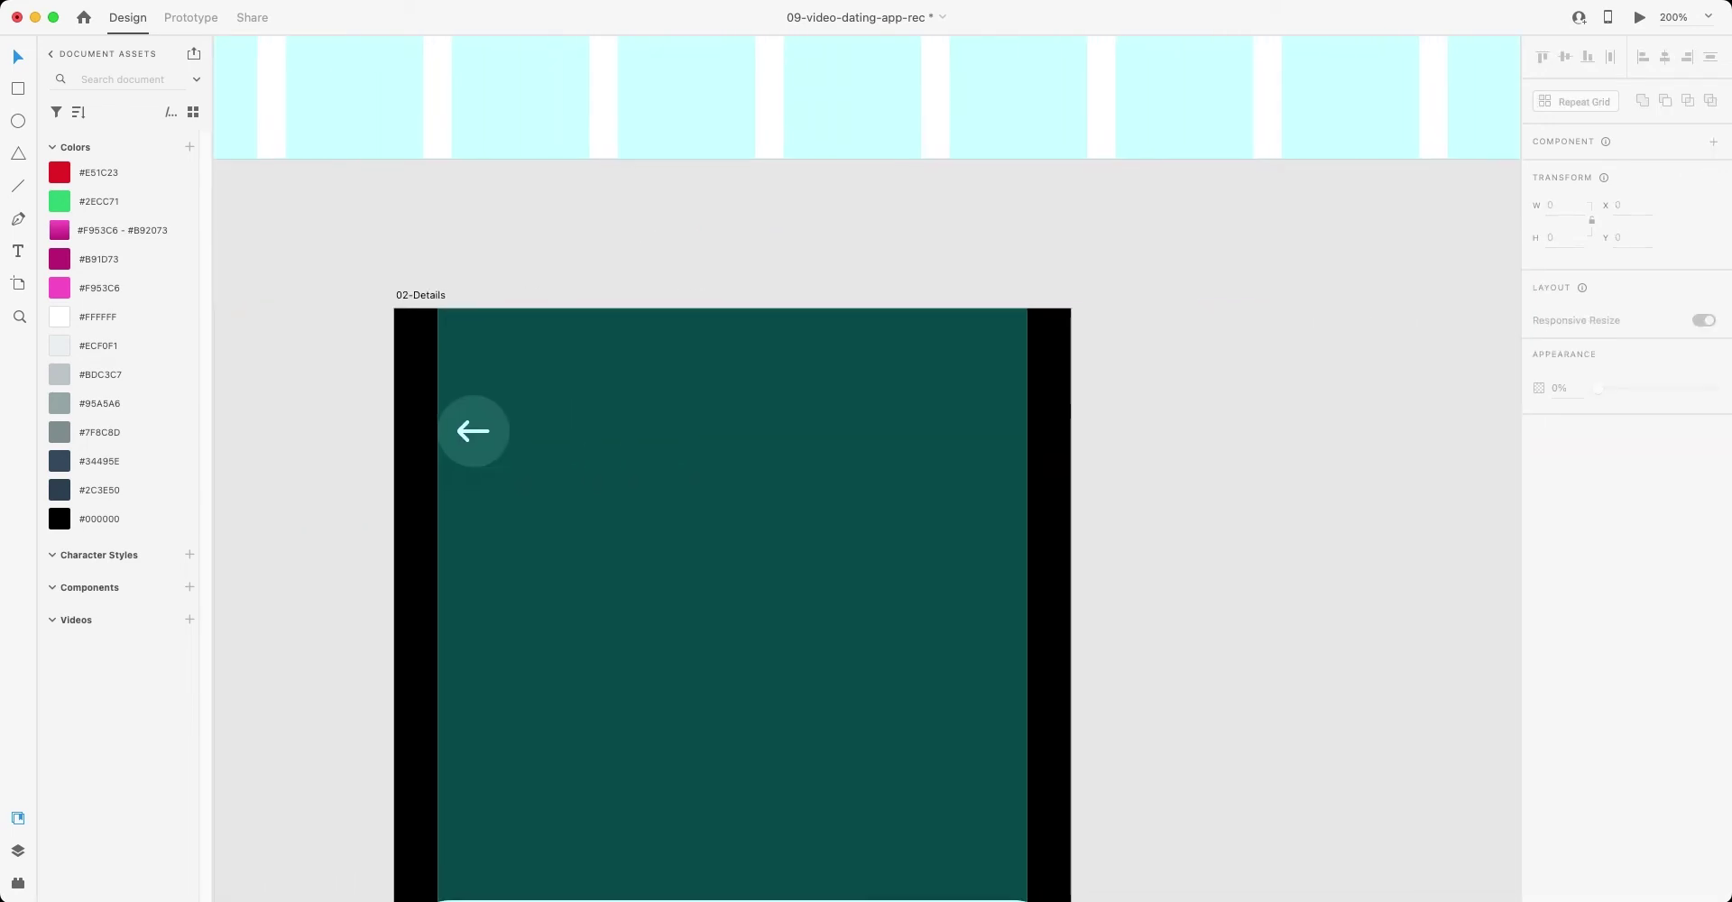
left_click_drag(473, 430, 992, 431)
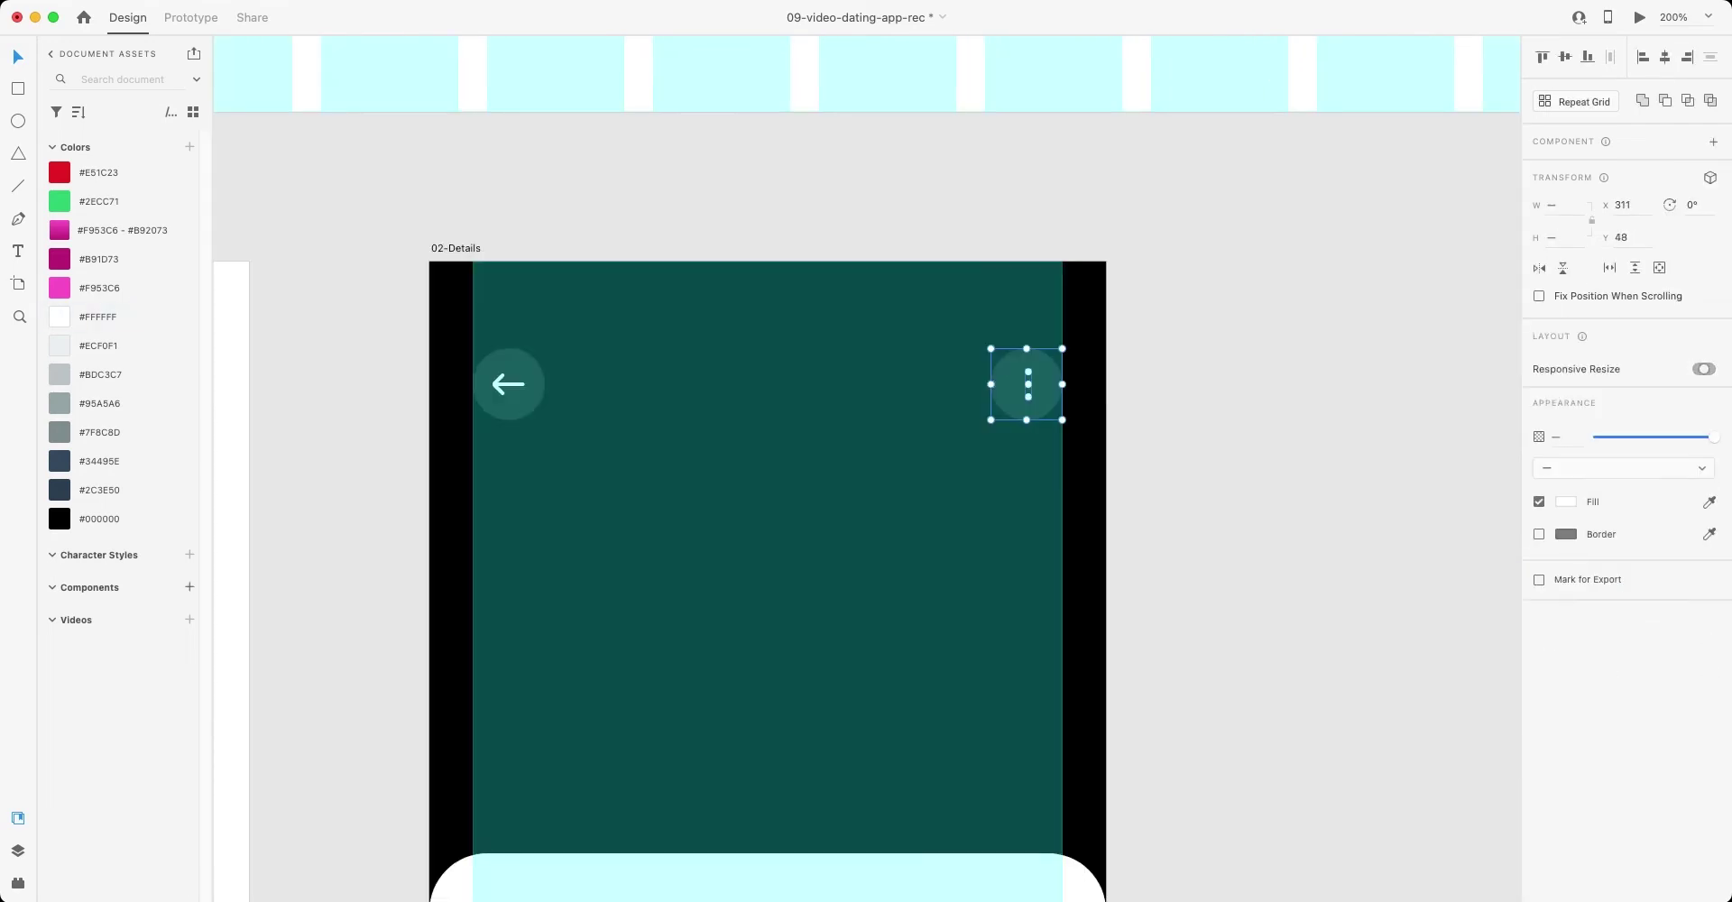
key("shift+c")
key("Escape")
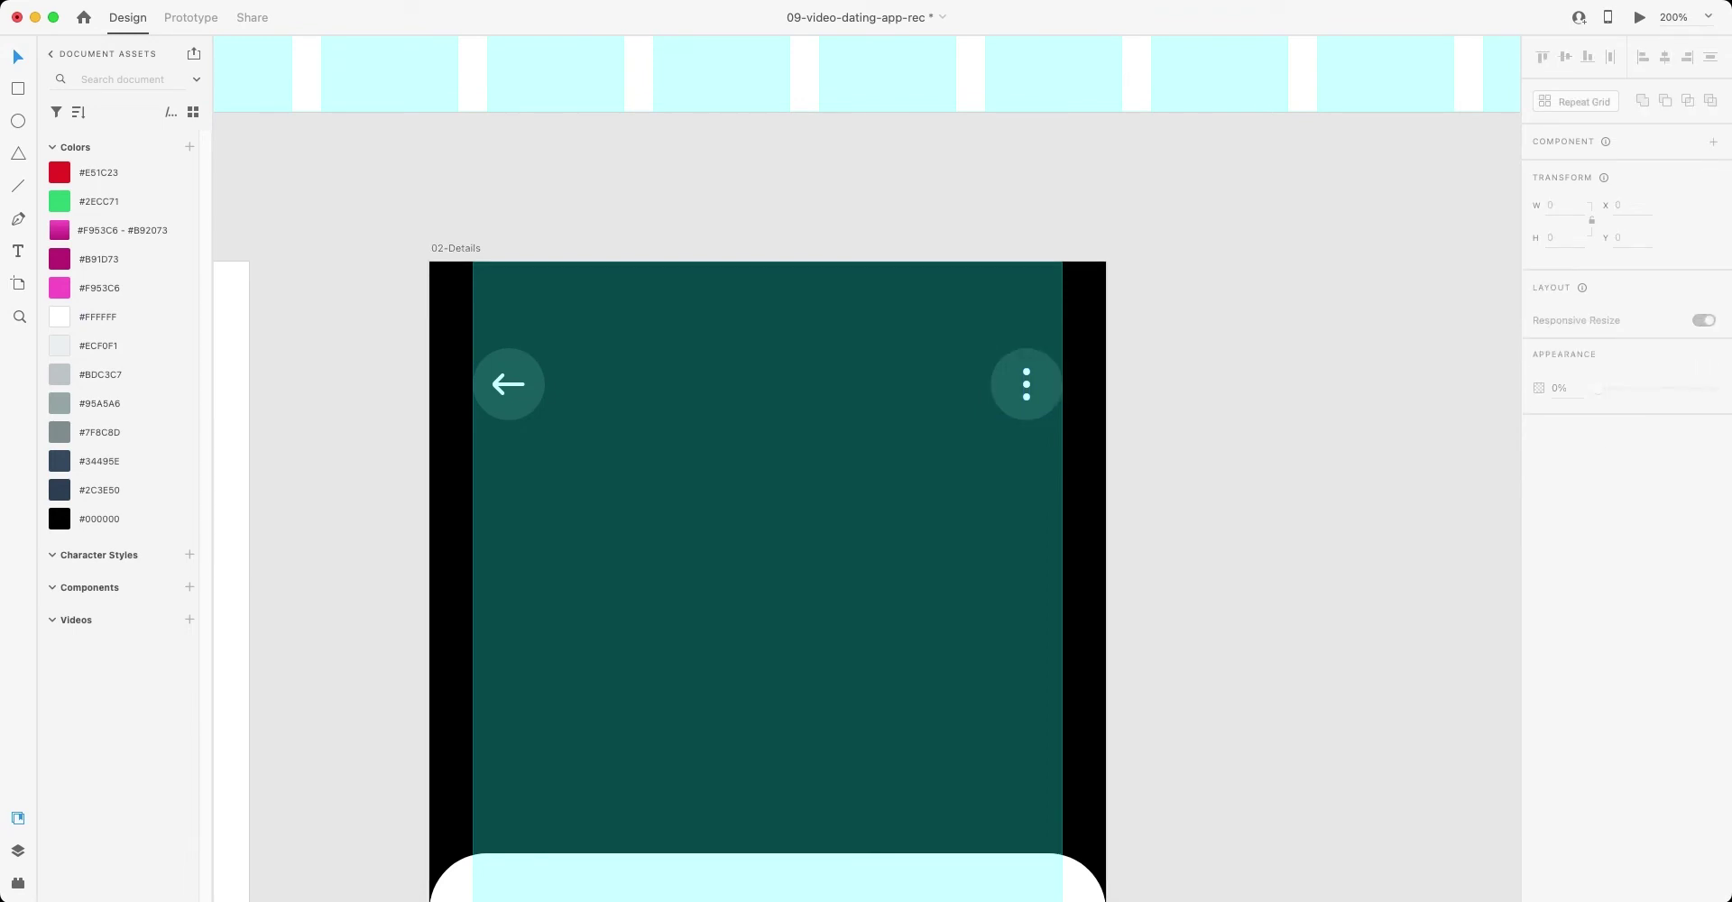
- Copy the Discover heading onto the white panel of 02-Details at X 24 and set its font size to 24
scroll(867, 501, "down", 3)
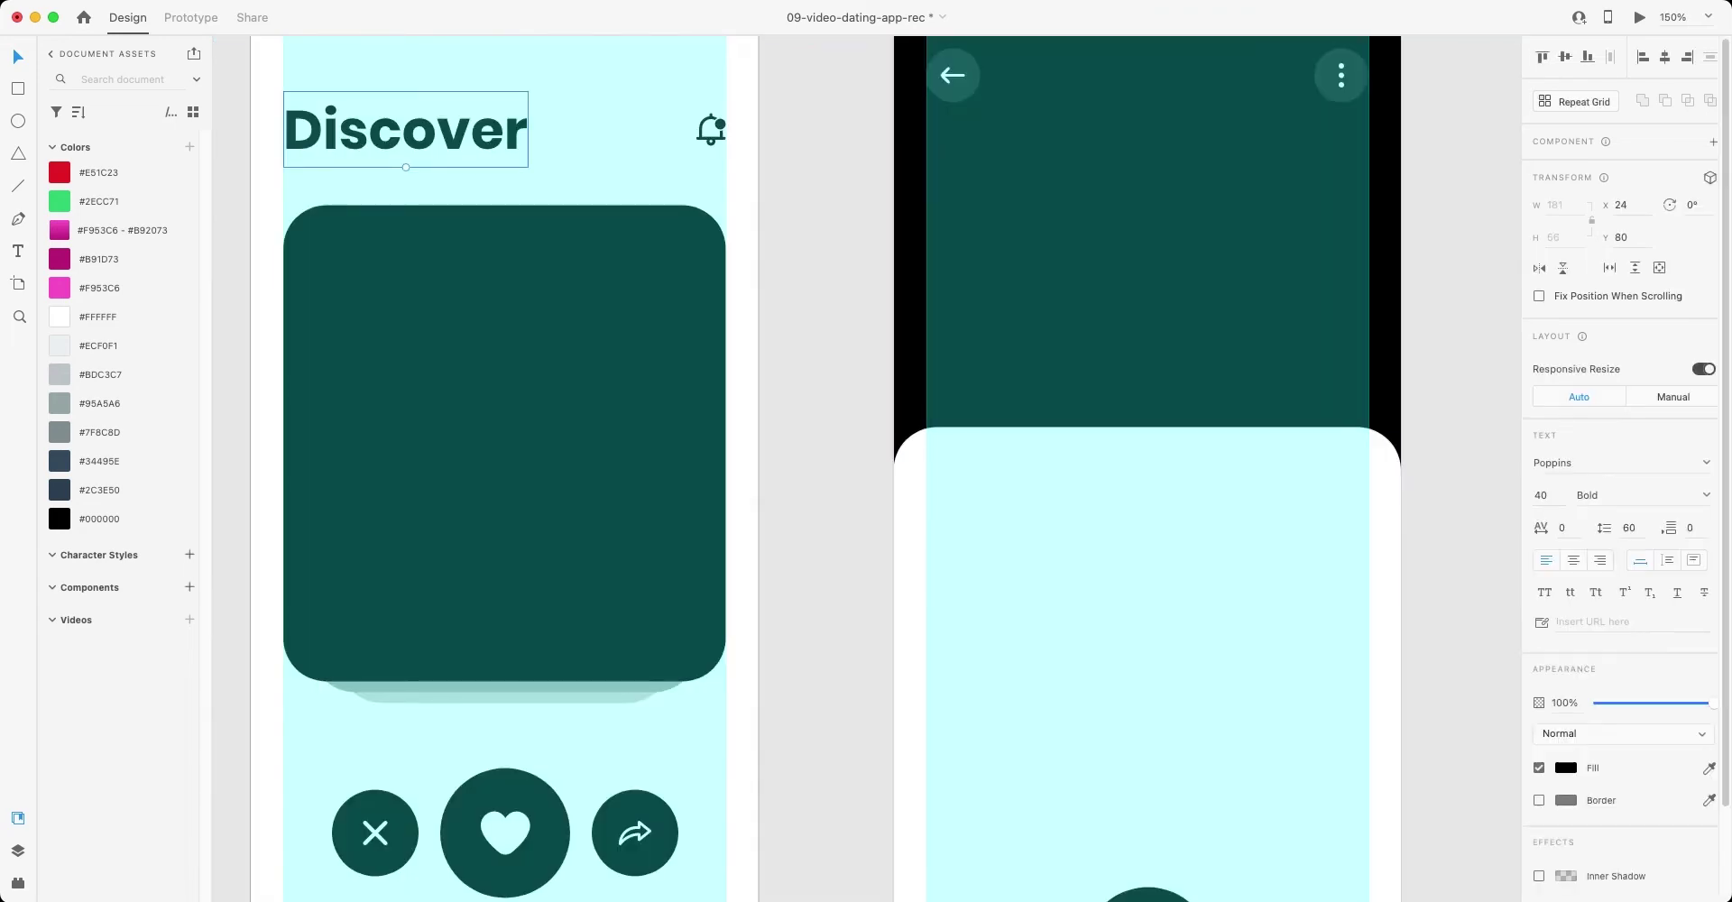
scroll(767, 469, "up", 3)
key("super+v")
left_click(1542, 495)
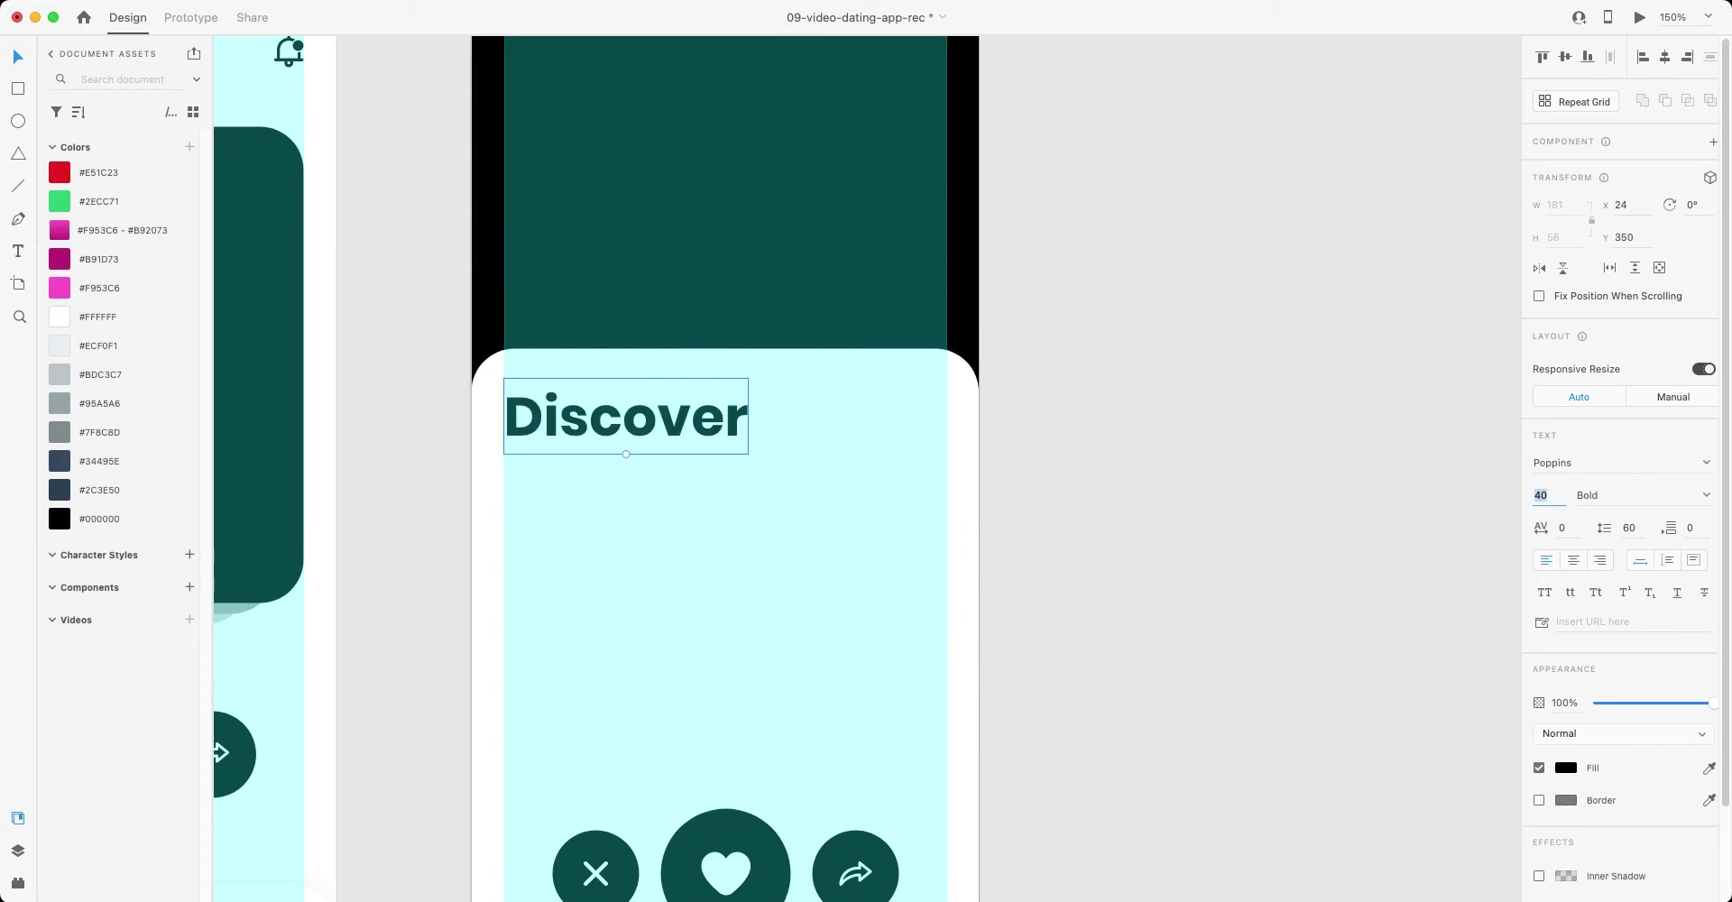
type("24")
key("Return")
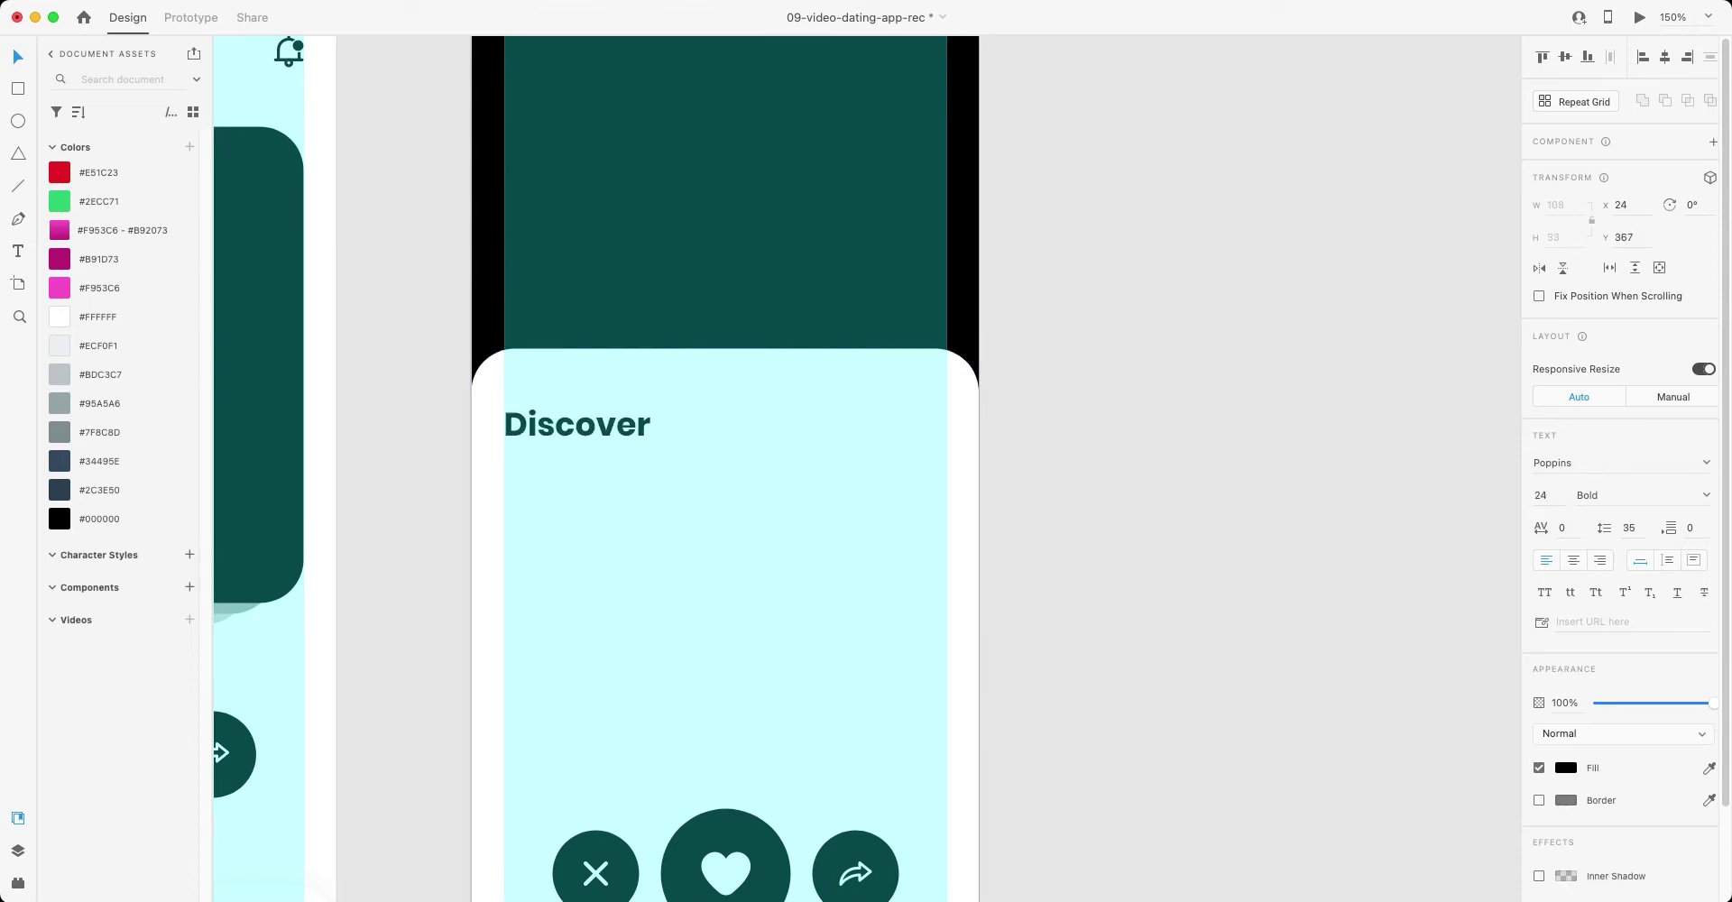
- Set the copied heading's weight to SemiBold and replace its text with the profile's first name and age
left_click(1597, 495)
type("Semi")
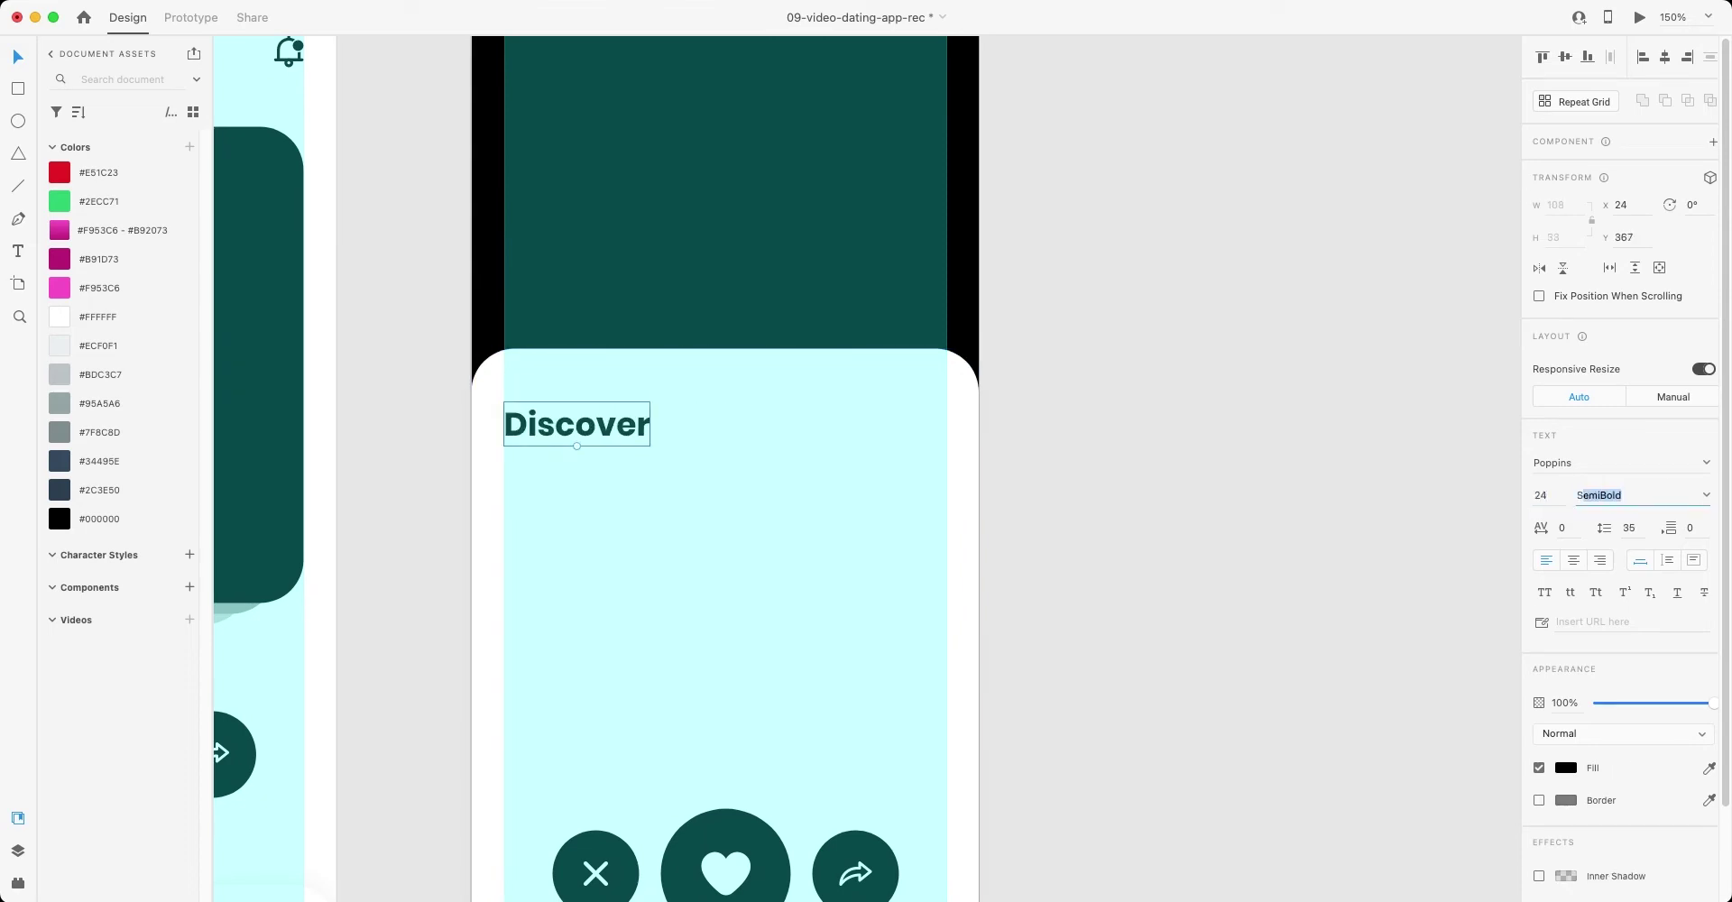
key("Return")
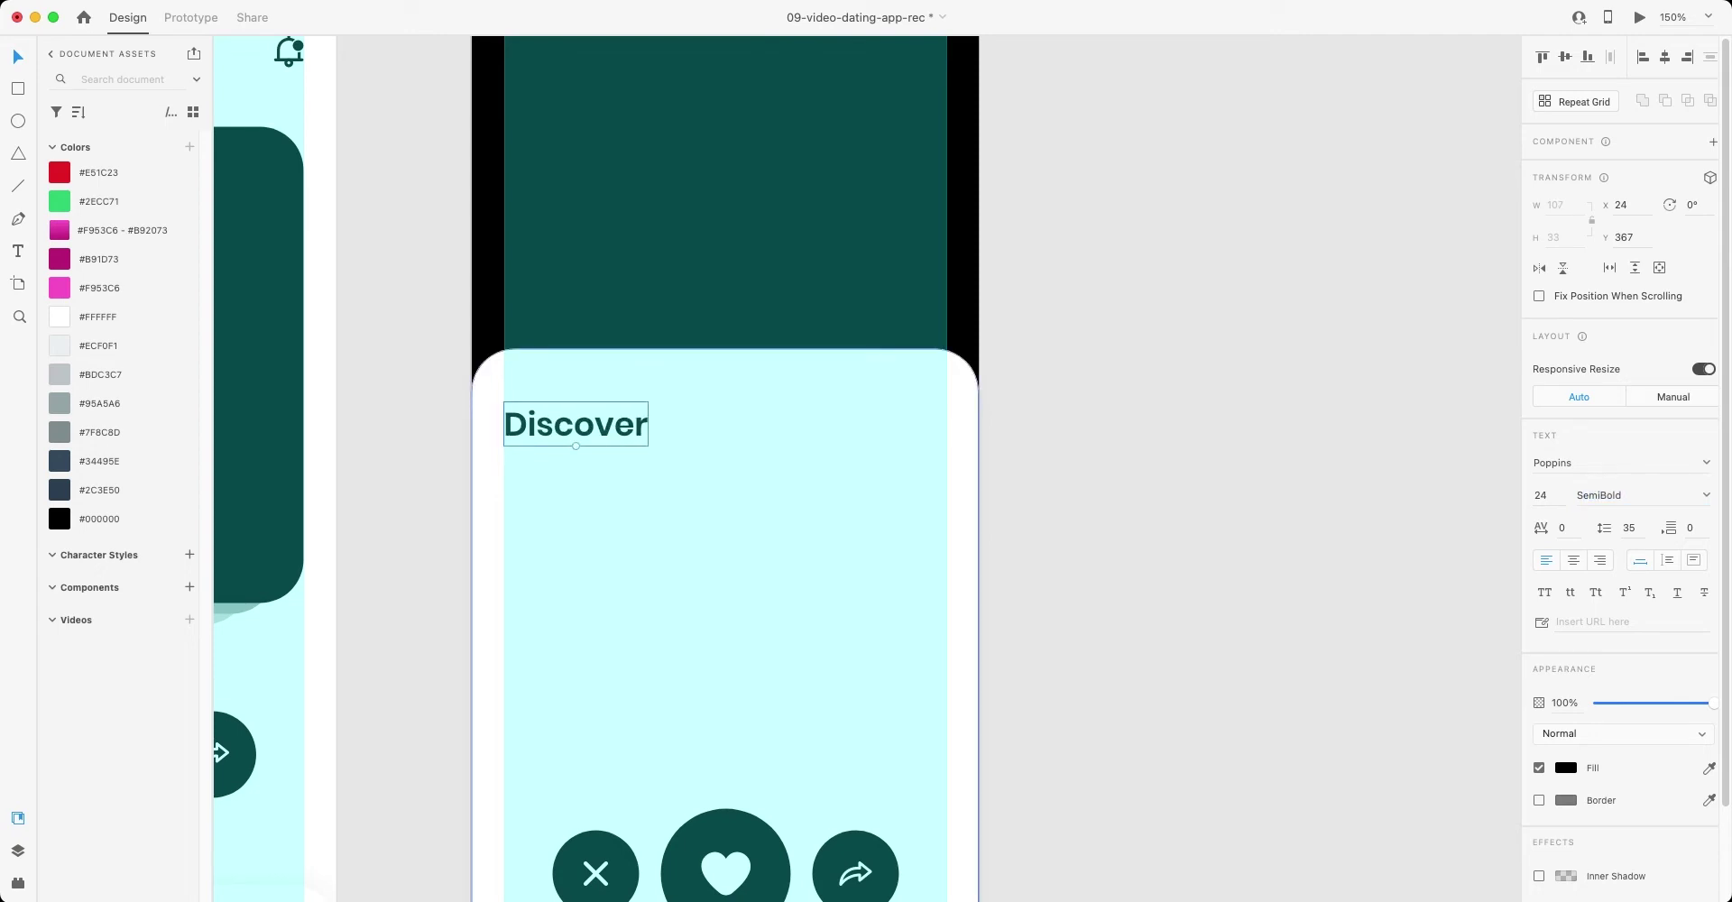
key("Return")
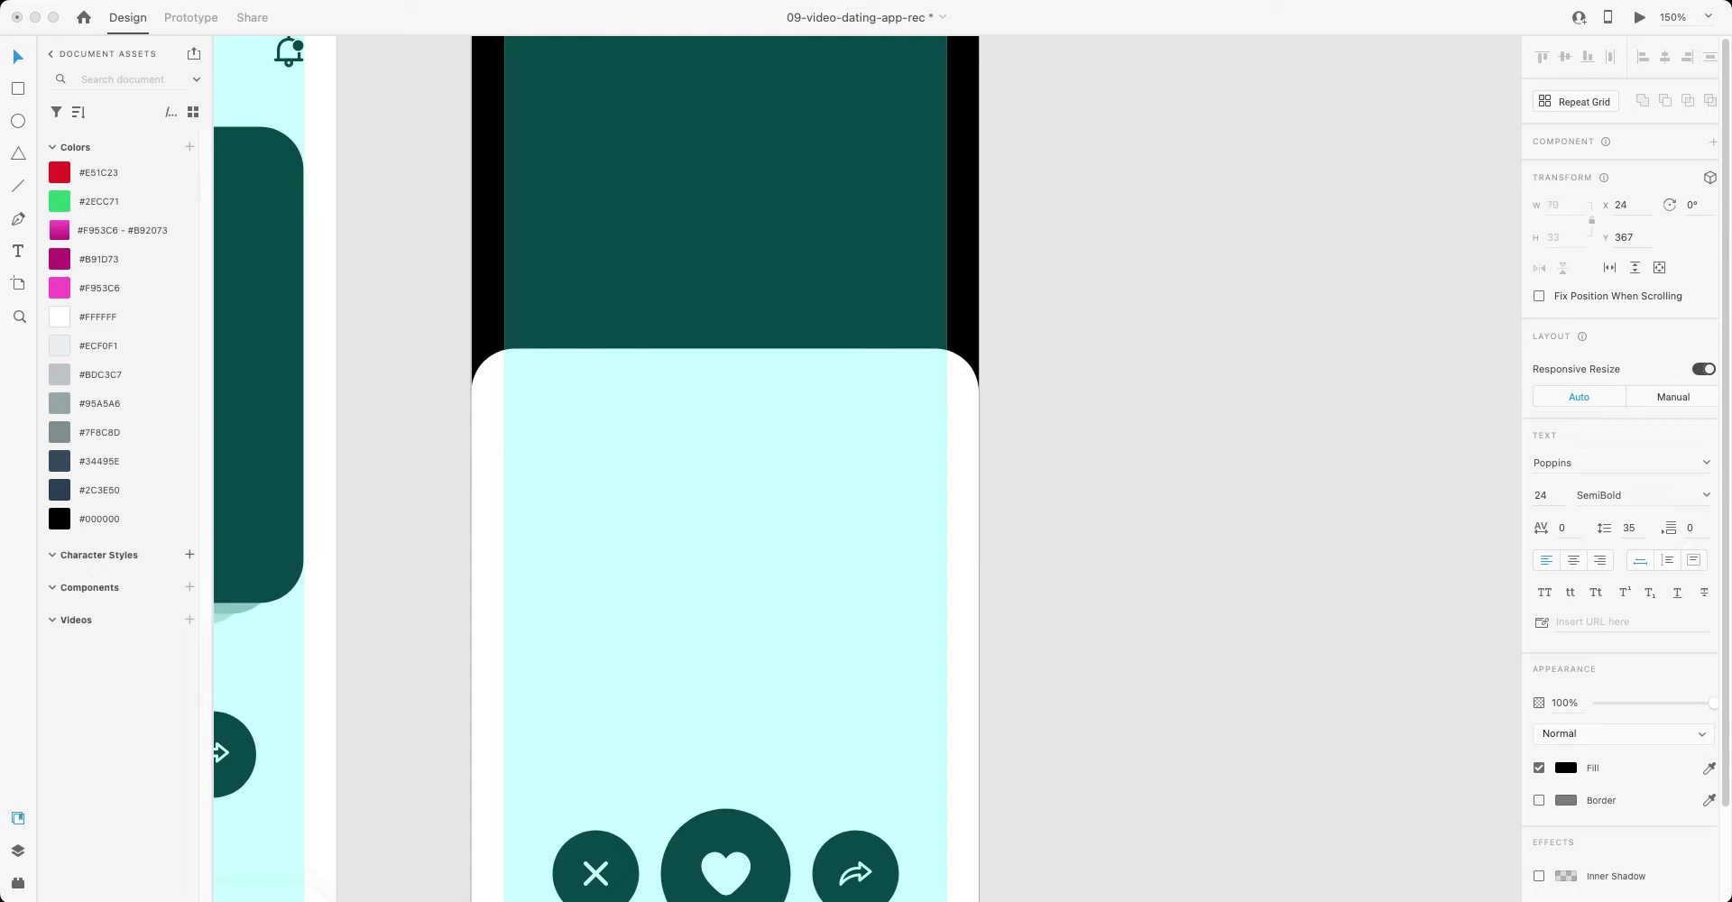
type("Tania, 25")
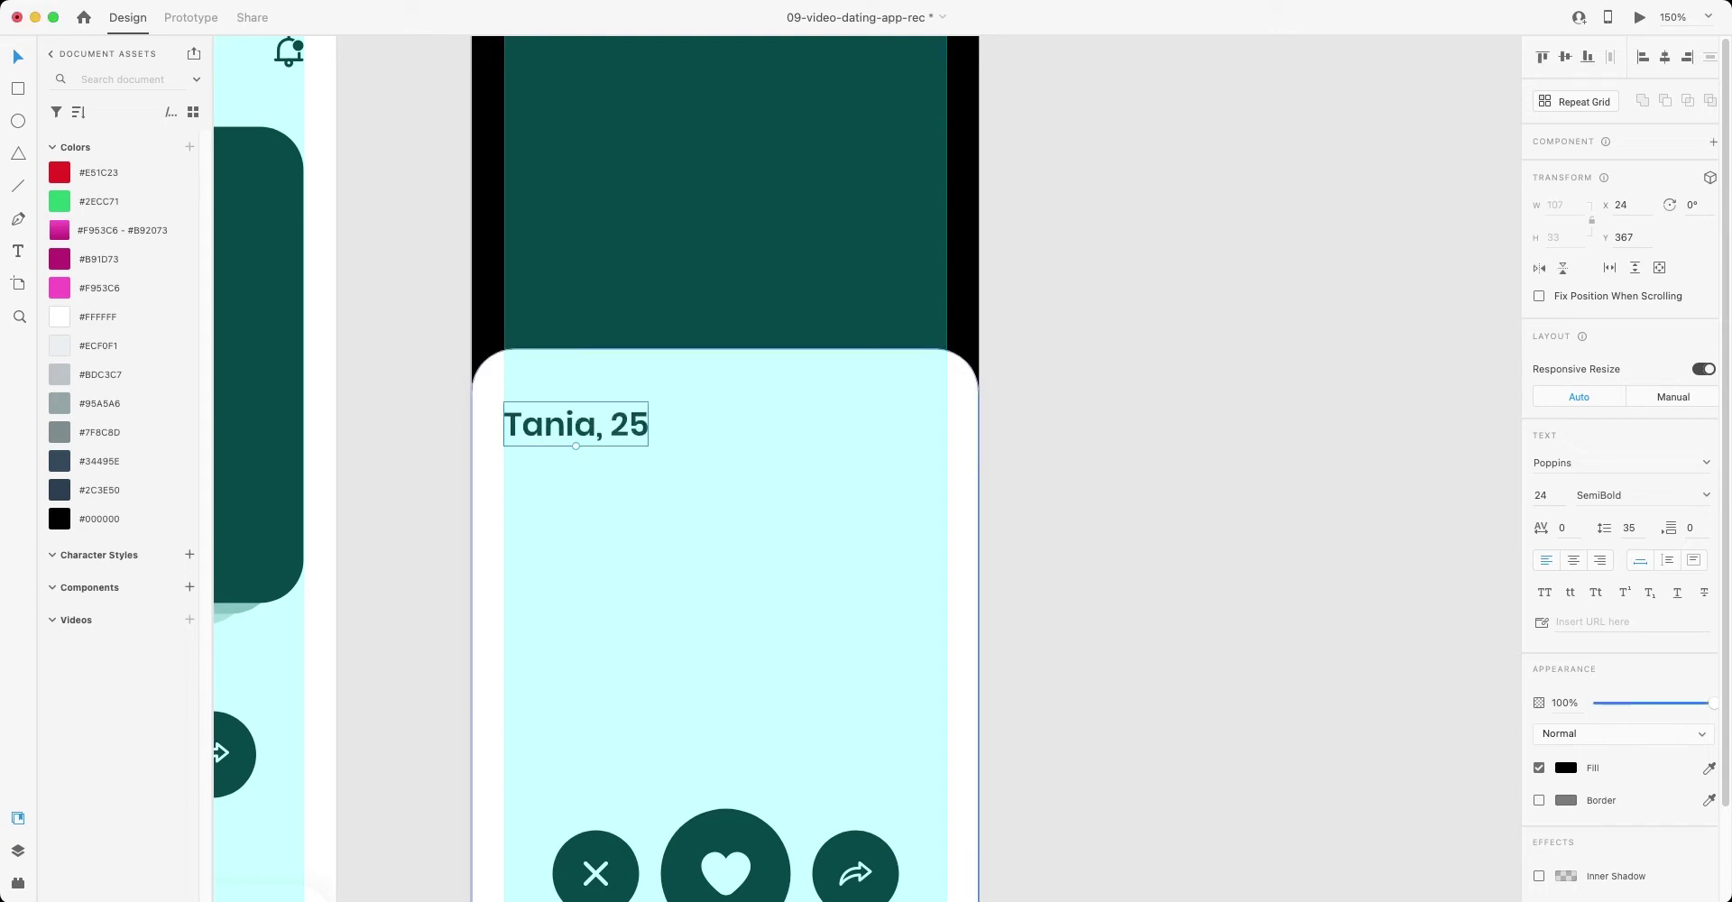
- Duplicate the name-and-age text and place the copy directly beneath the original at Y 400
key("super+d")
key("Up")
key("Up")
key("Up")
key("Up")
key("Up")
key("Up")
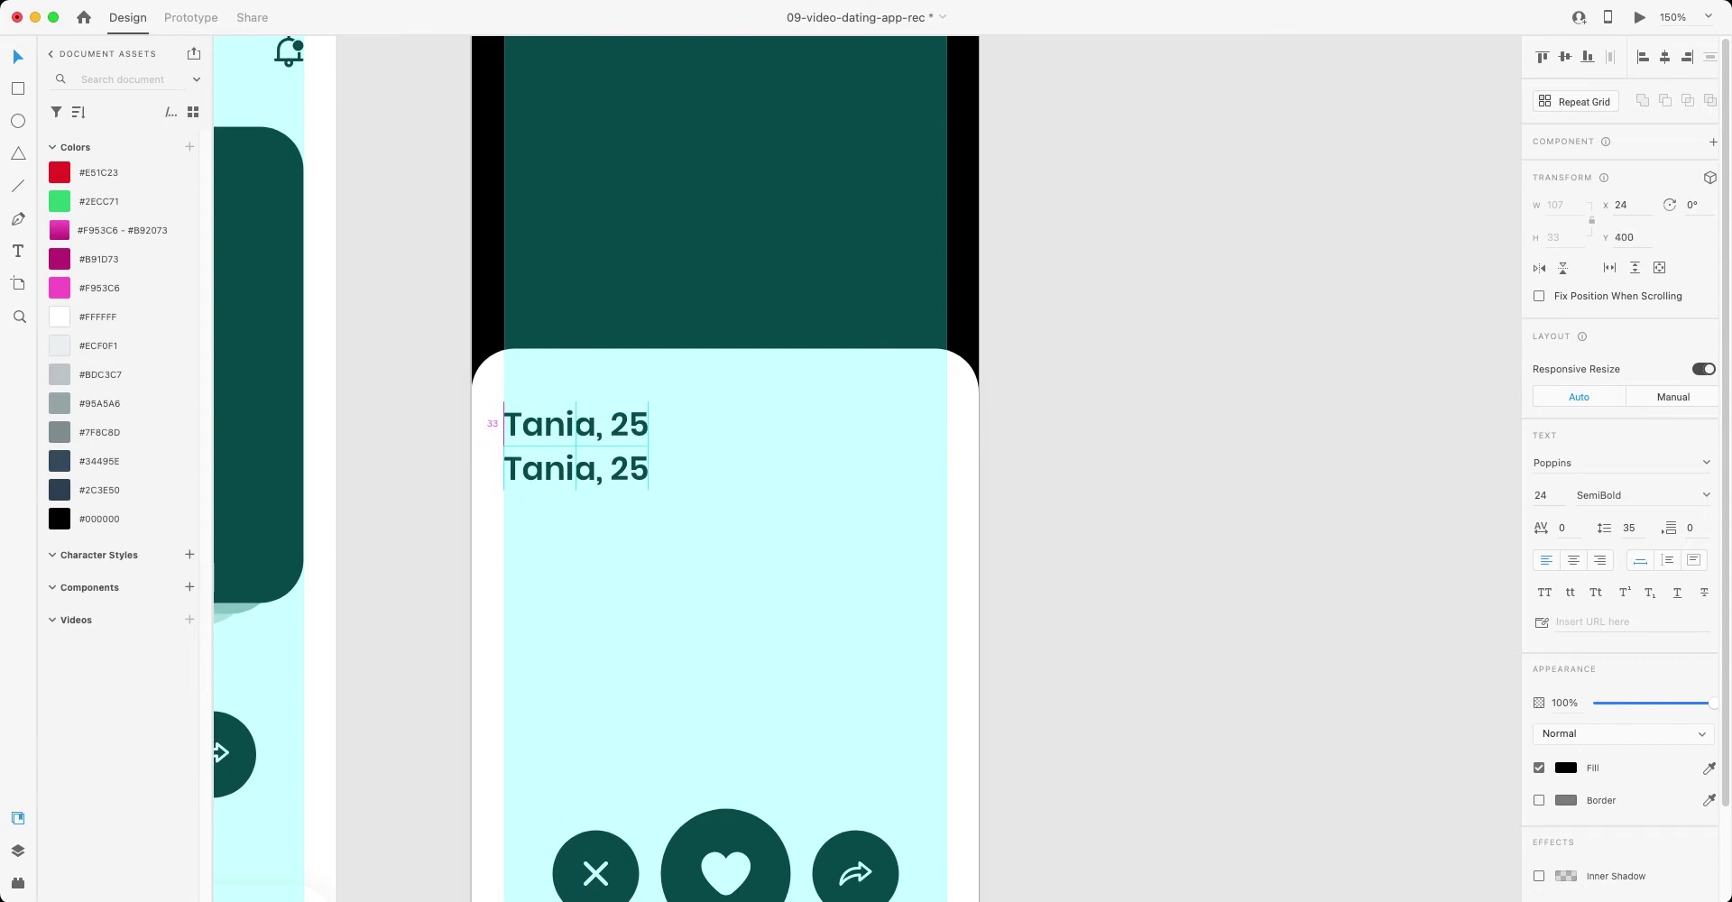
- Move the duplicated name-and-age text down to Y 406 and set its font size to 14
key("Down")
key("Down")
key("Down")
key("Down")
key("Down")
key("Down")
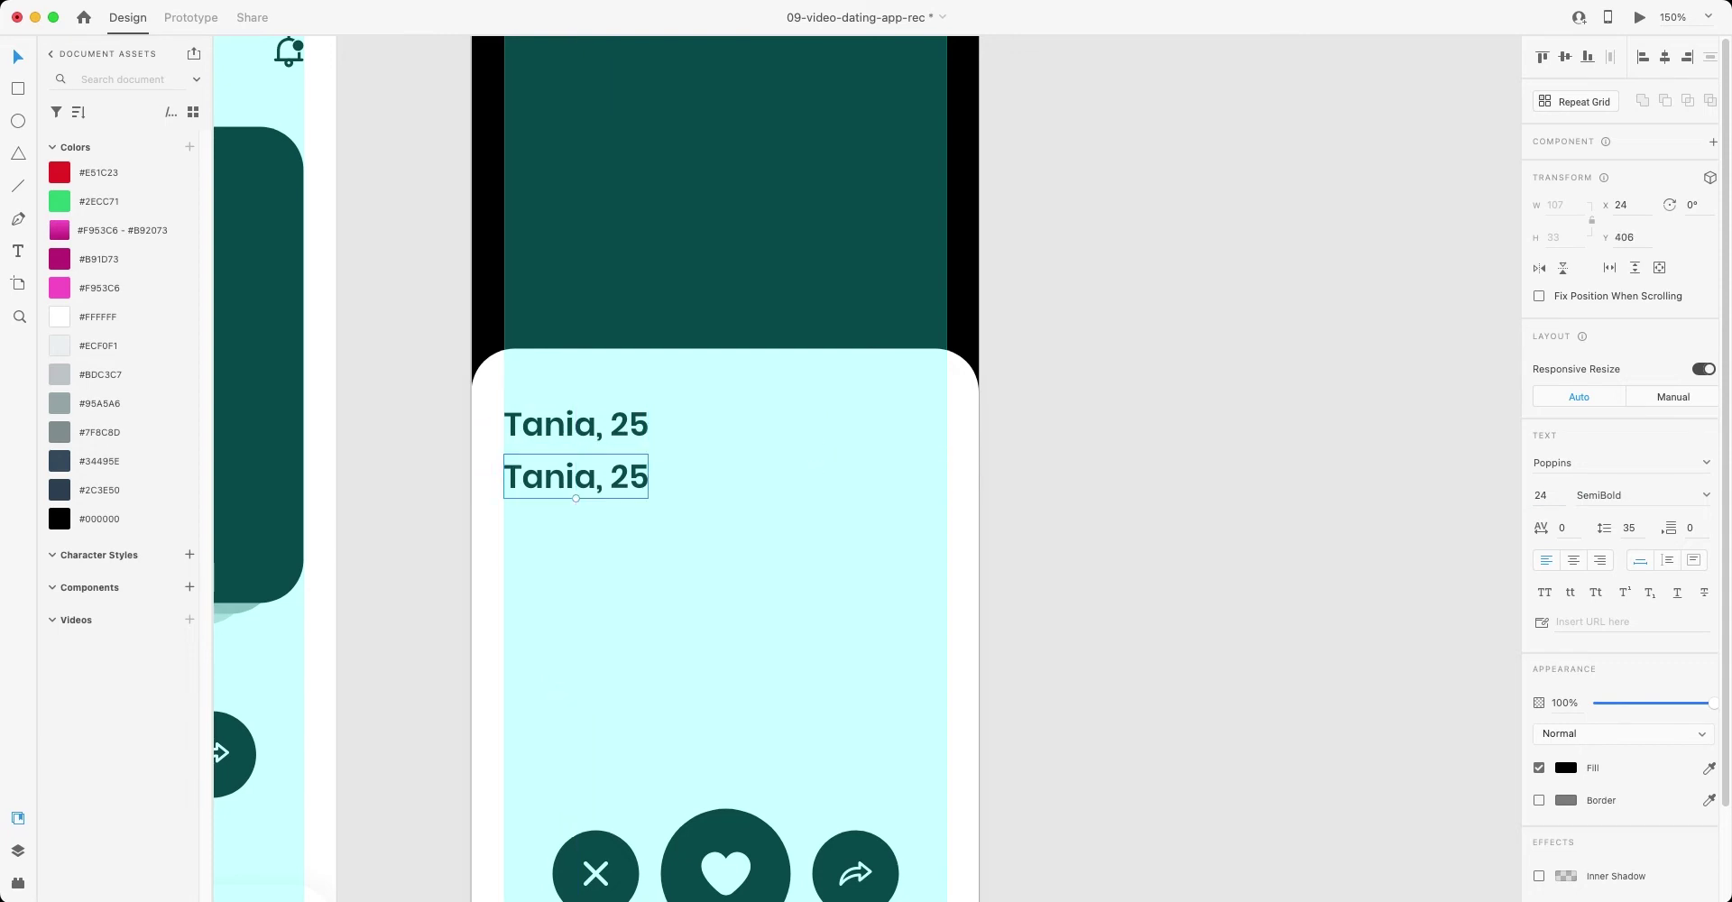
left_click(1541, 496)
type("14")
key("Return")
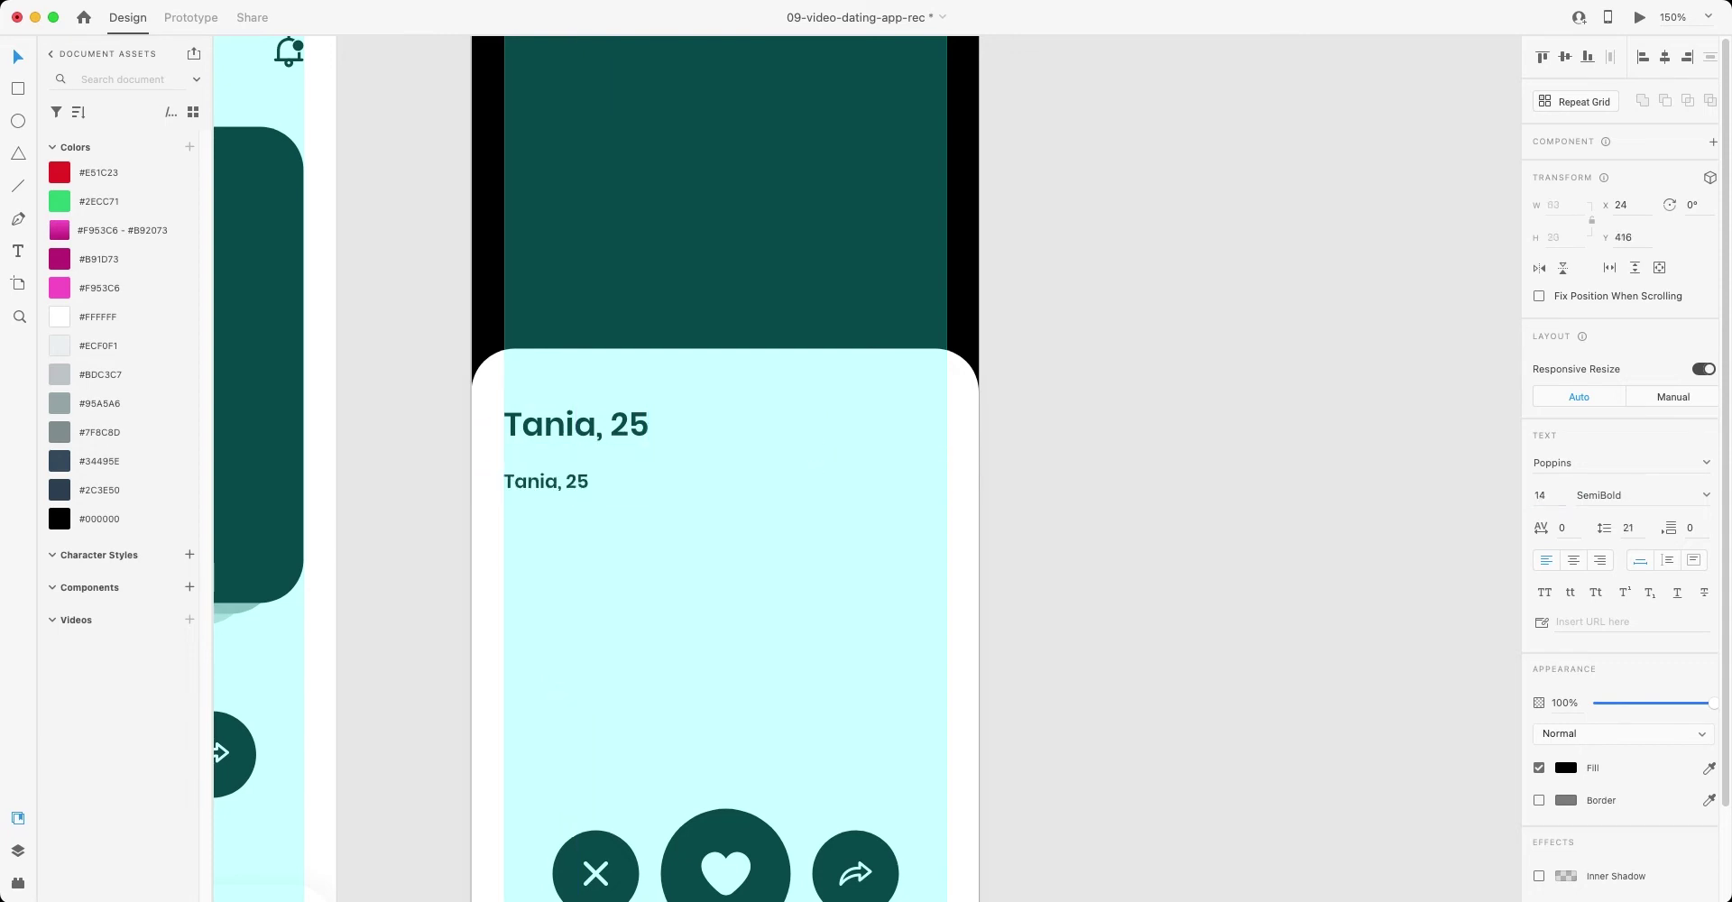
- Turn the small copy into a Medium-weight location line reading "San Fransisco, 5.7 km" and move it up to Y 408
key("Tab")
type("Medium")
key("Return")
type("San Fransisco, 5.7 km")
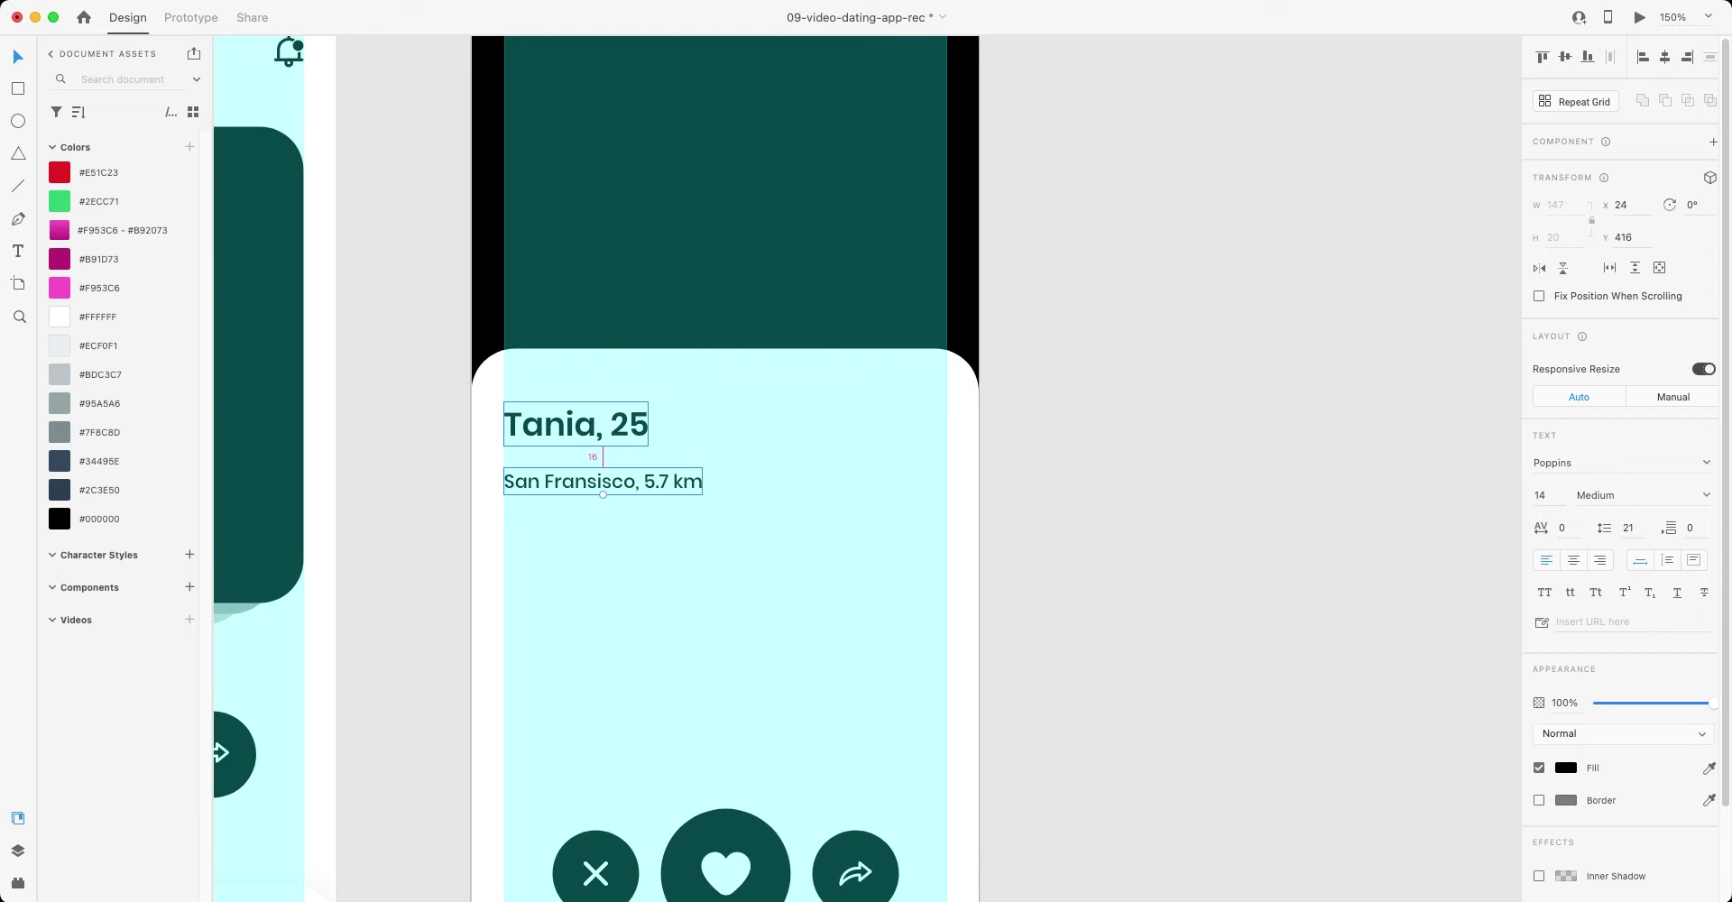
key("shift+Up")
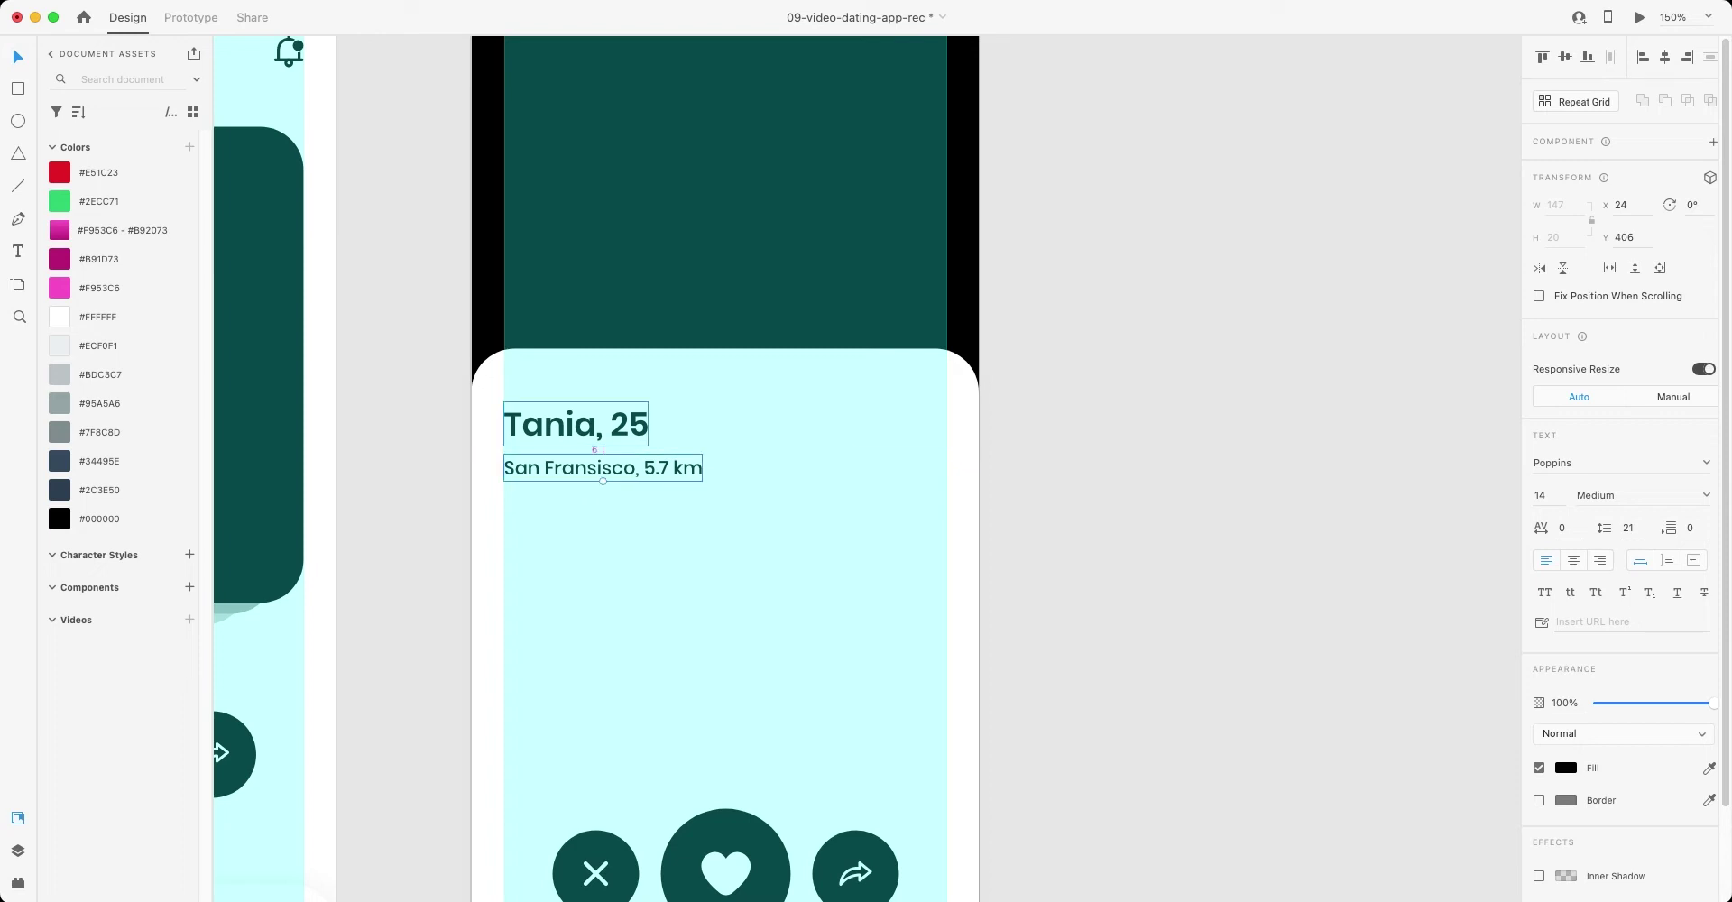
key("Down")
key("Down")
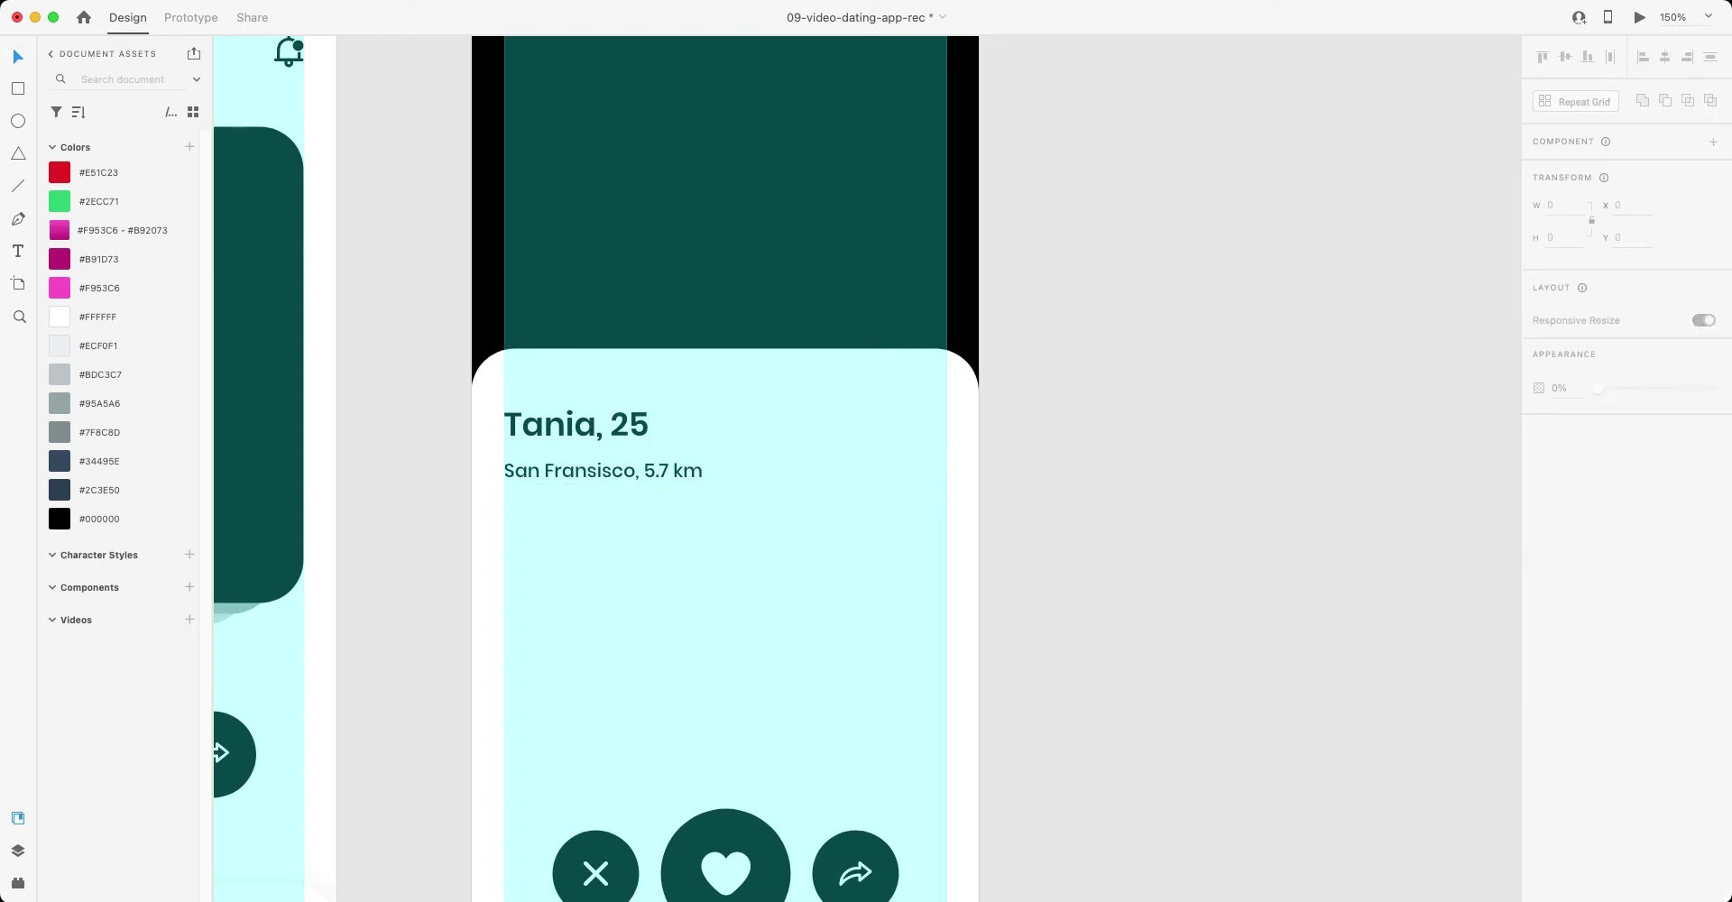
- Add a location pin icon at X 24, Y 408 and shift the location text beside it to X 50, vertically centred with the icon
scroll(951, 469, "up", 10)
scroll(952, 469, "left", 10)
left_click(698, 140)
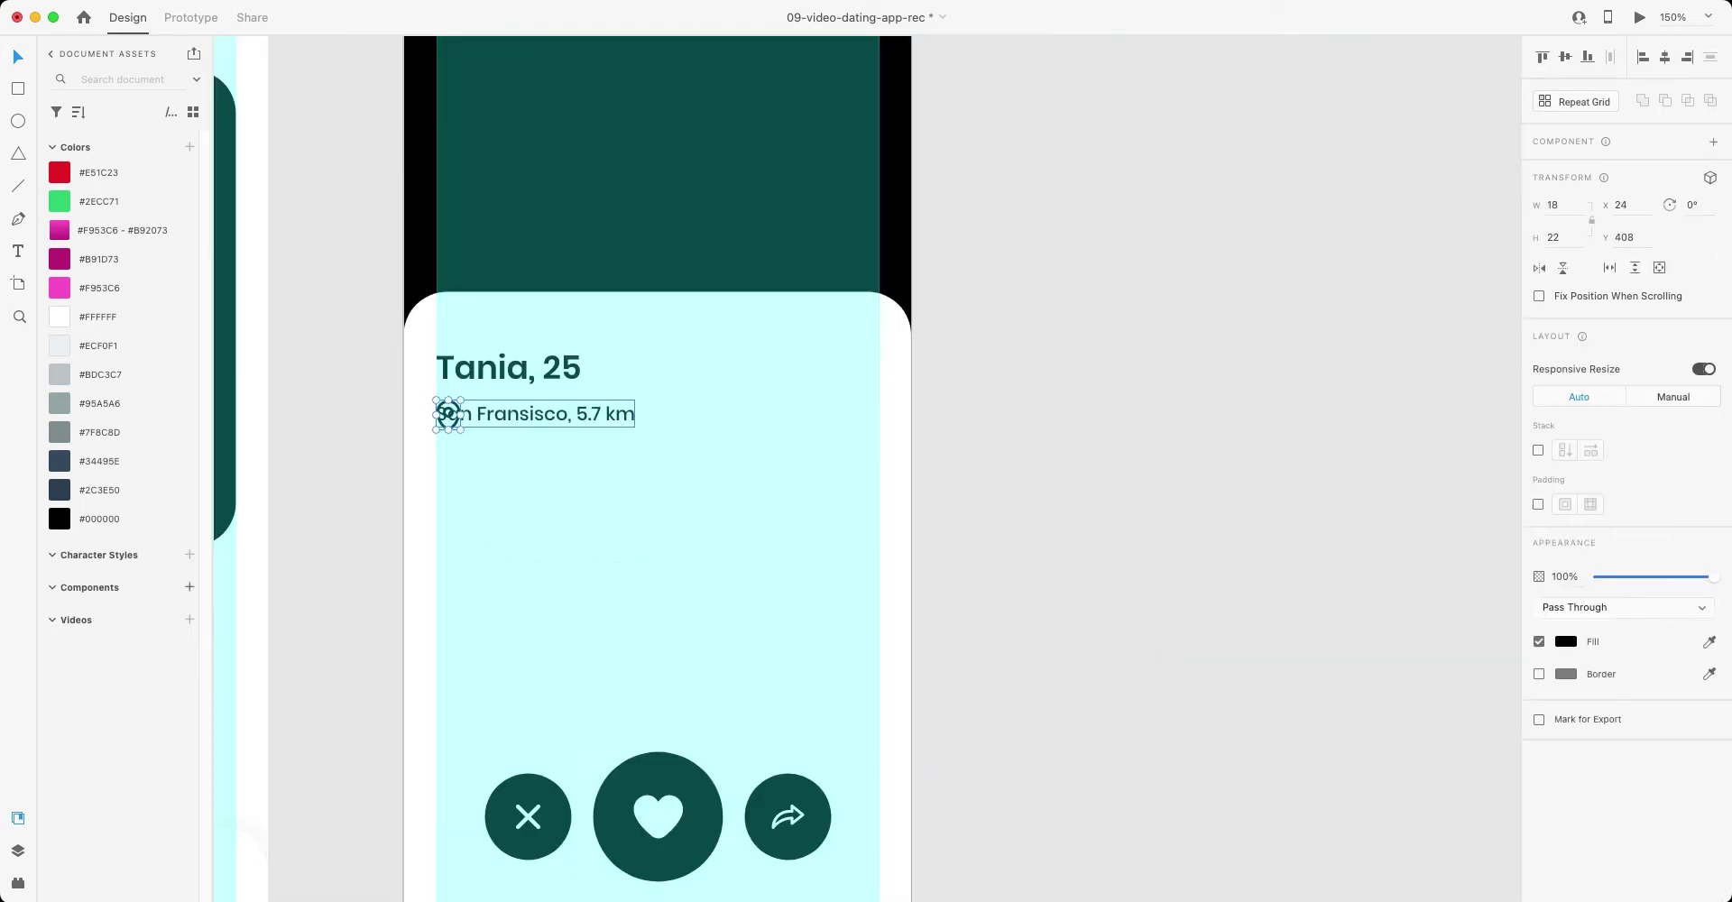
left_click(572, 413)
key("shift+Right")
key("shift+Right")
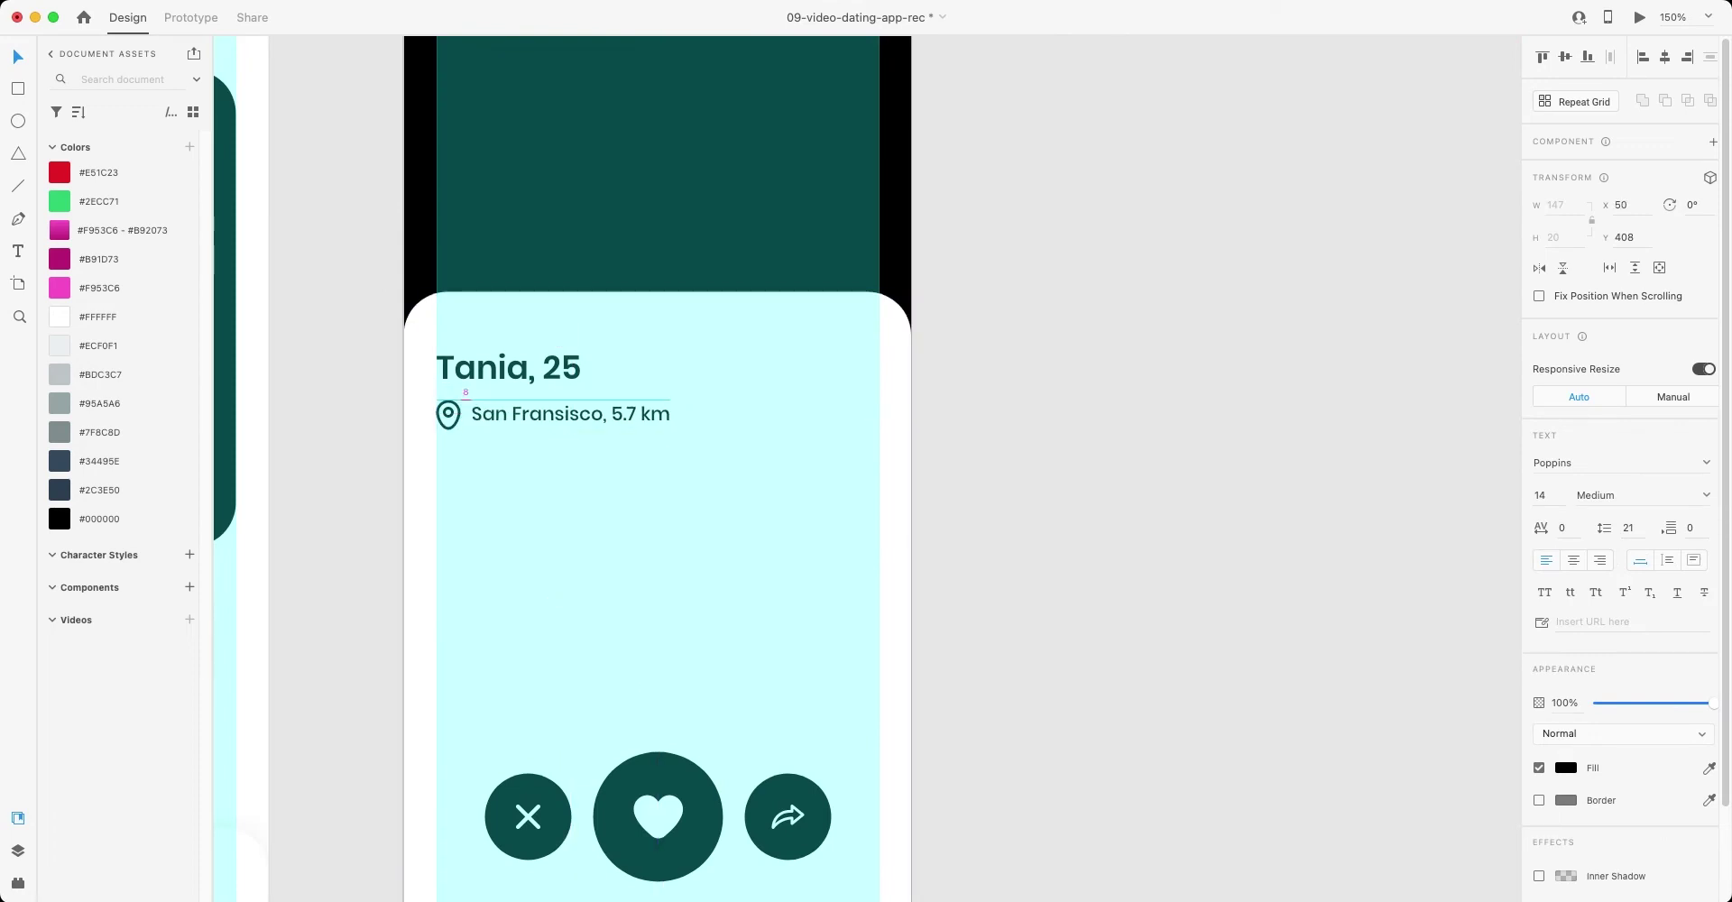
left_click(449, 415, "shift")
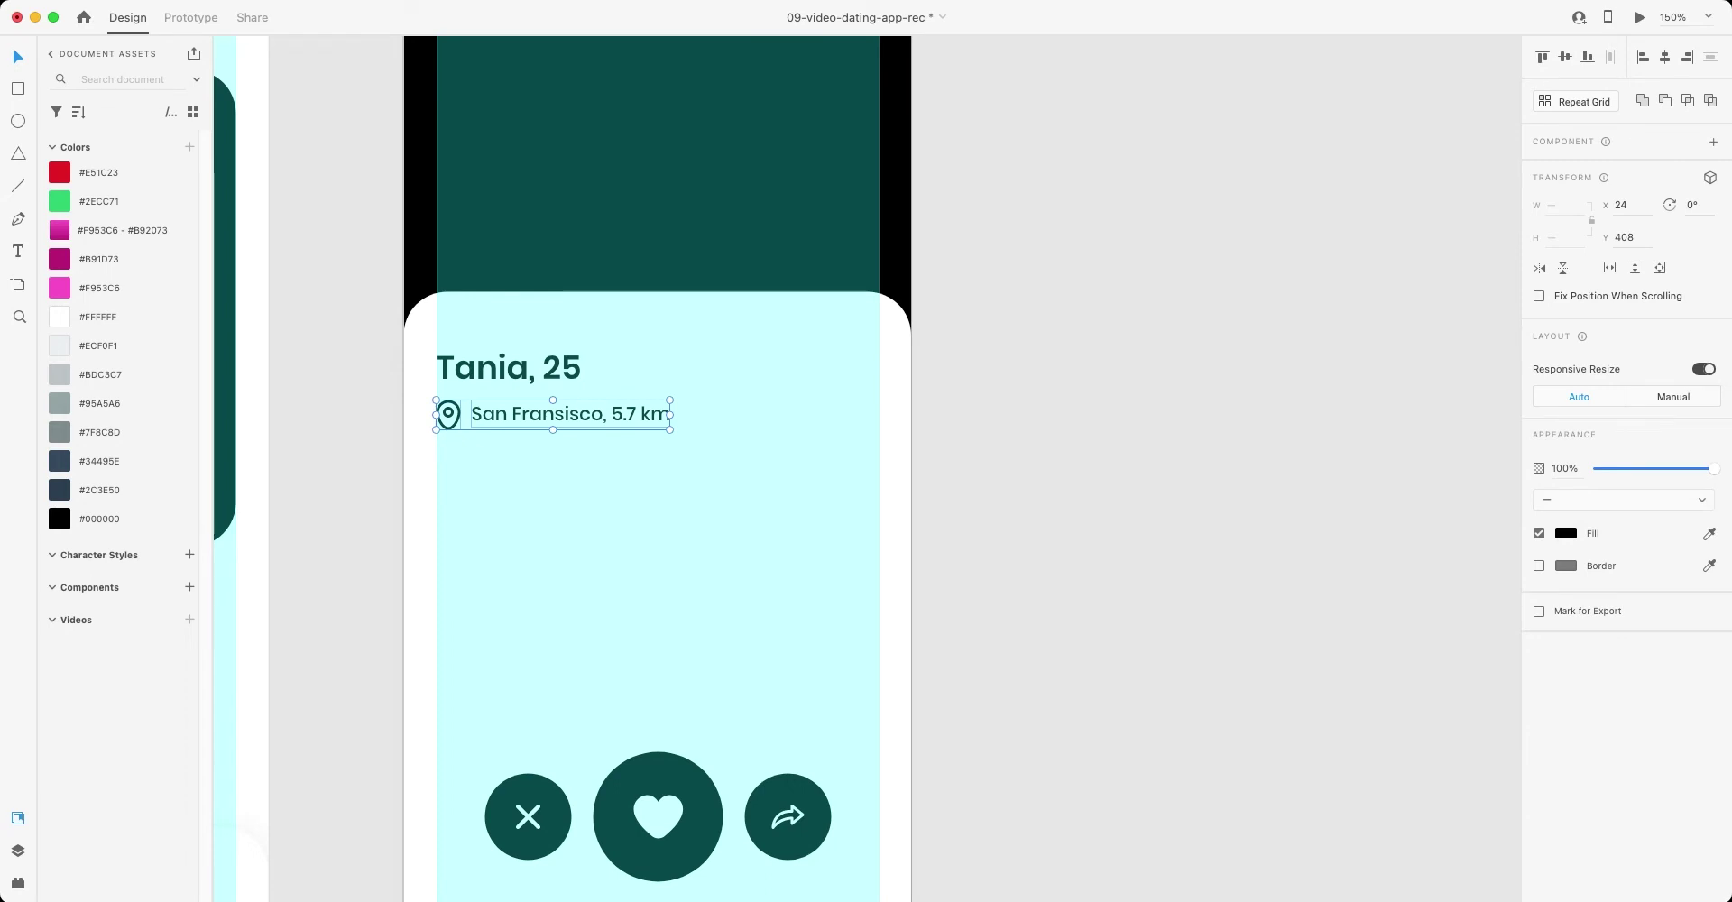
key("Escape")
scroll(699, 469, "left", 3)
scroll(684, 474, "up", 2)
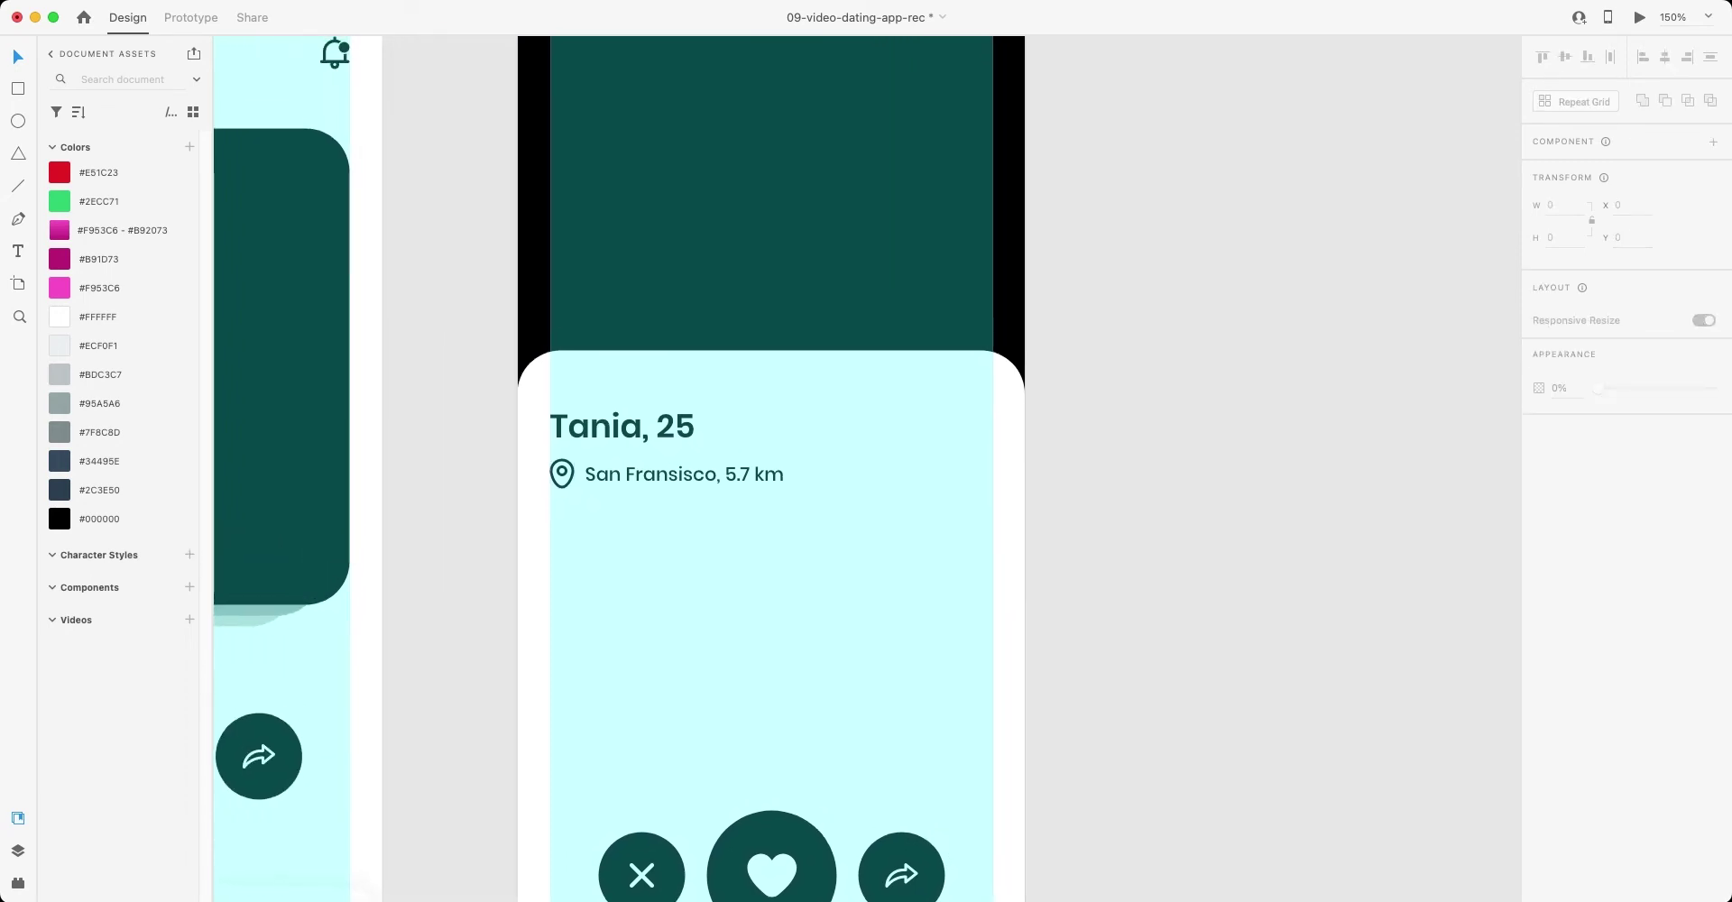
- Group the location text with its pin icon and move the group down to about Y 417
left_click(684, 474)
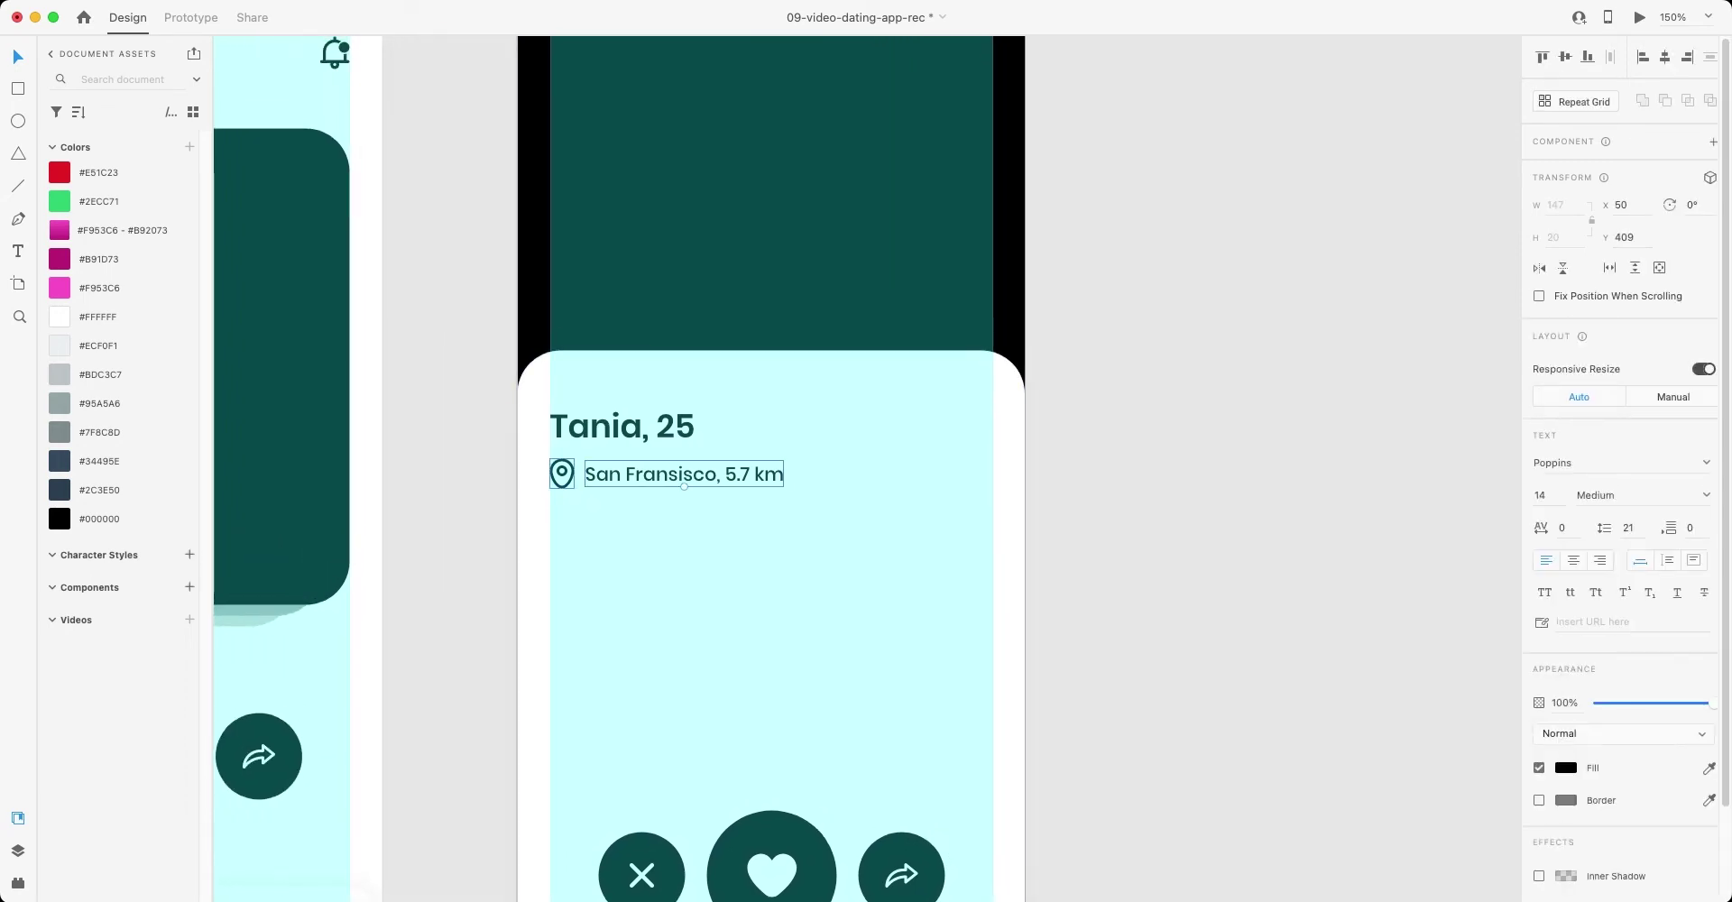
left_click(561, 473, "shift")
key("super+g")
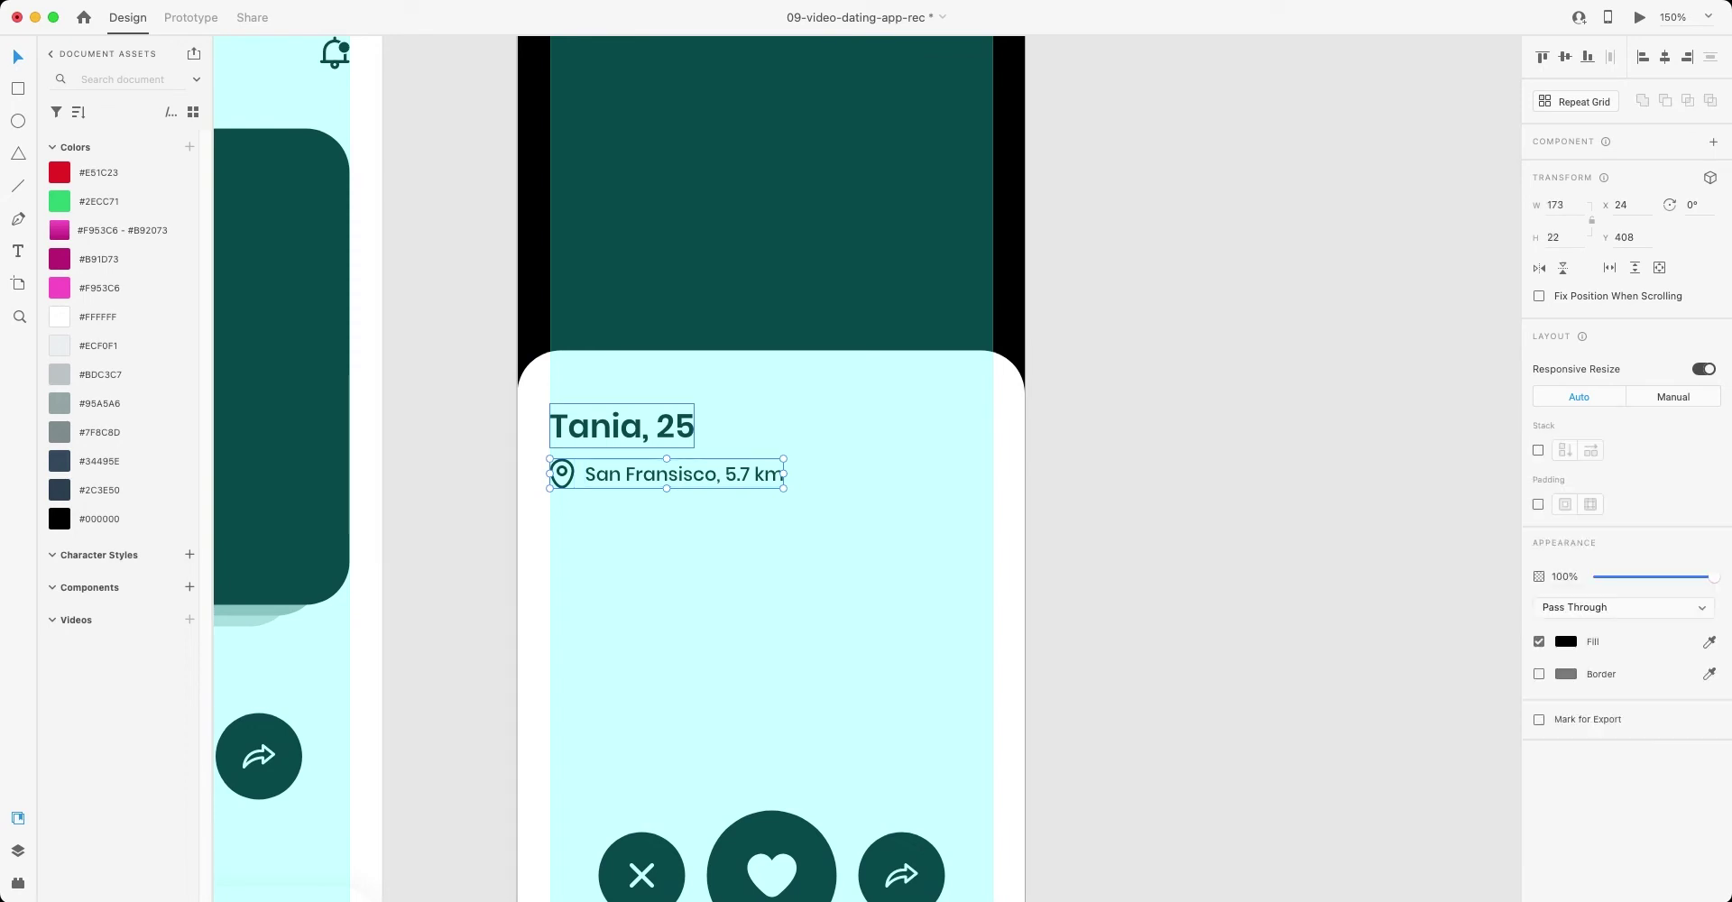
key("shift+Down")
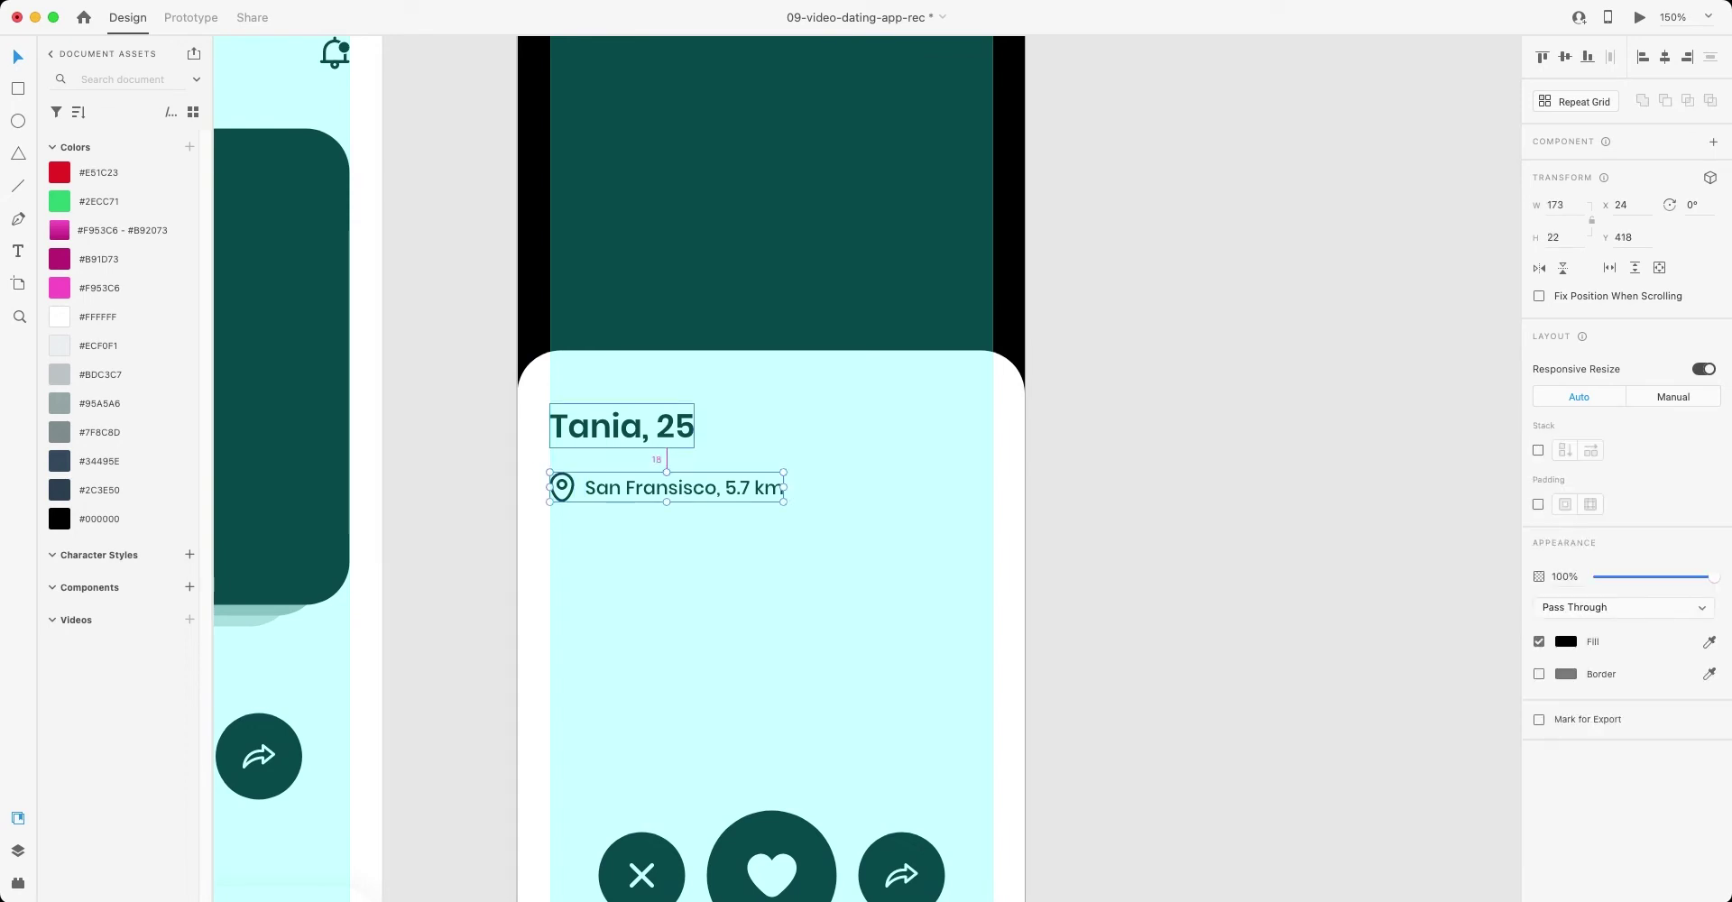
key("Up")
key("Up")
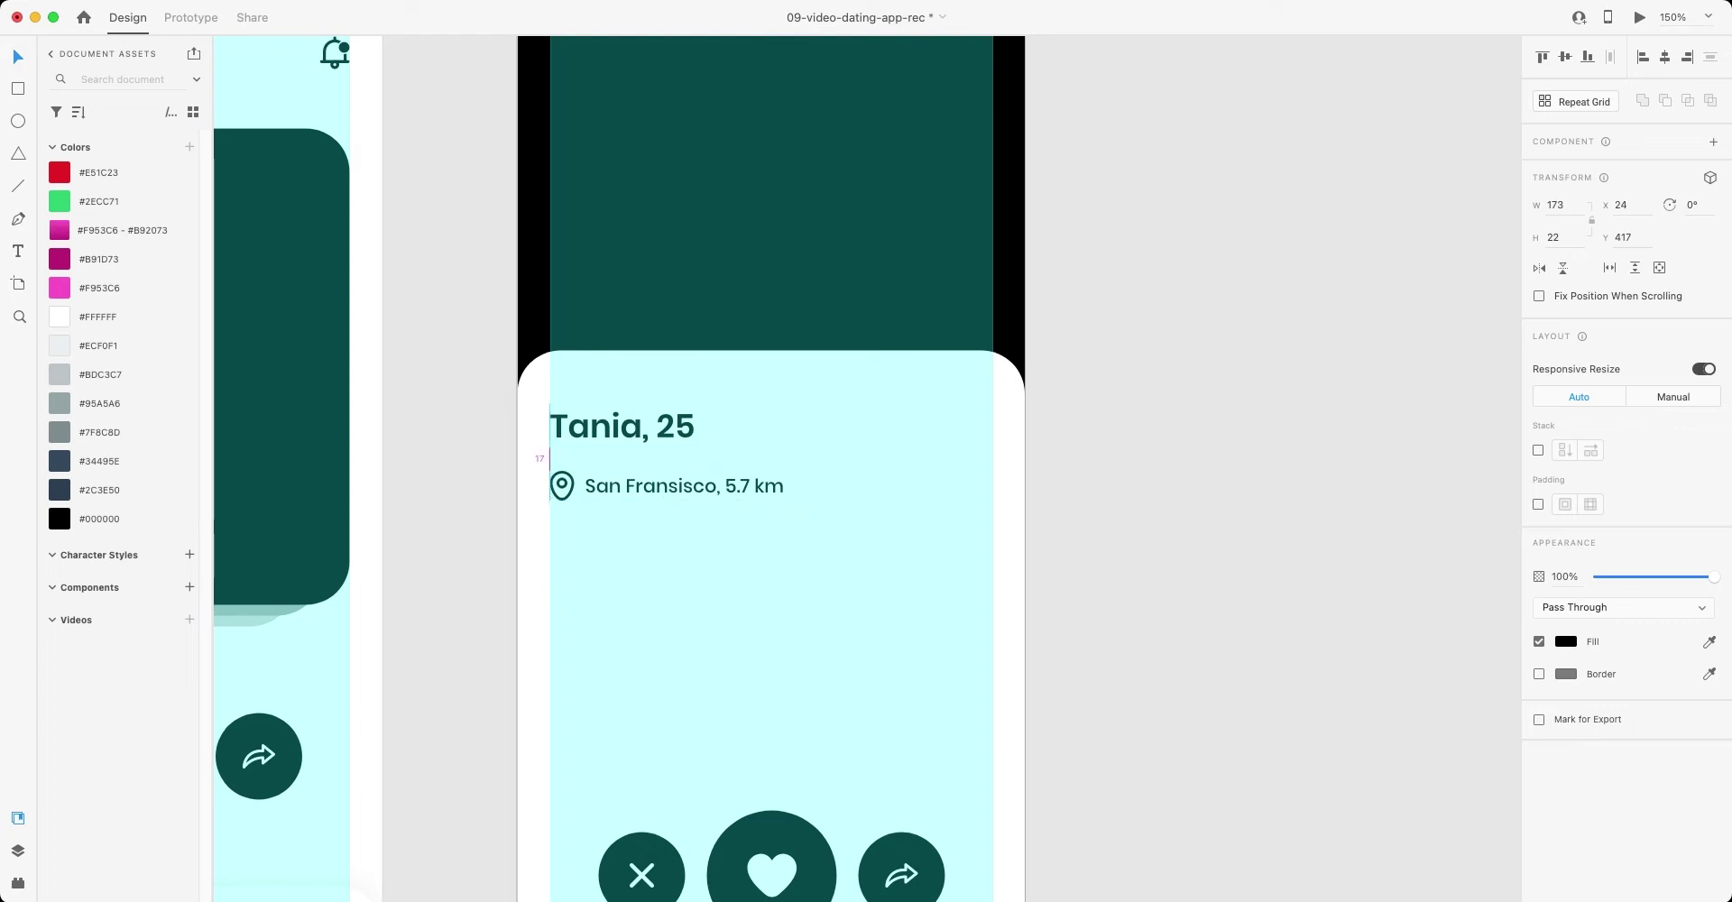
- Add a 327-wide paragraph "Lorem Ipsum is simply dummy text of the printing and typesetting industry." beneath the location line at Y 462
scroll(771, 469, "down", 3)
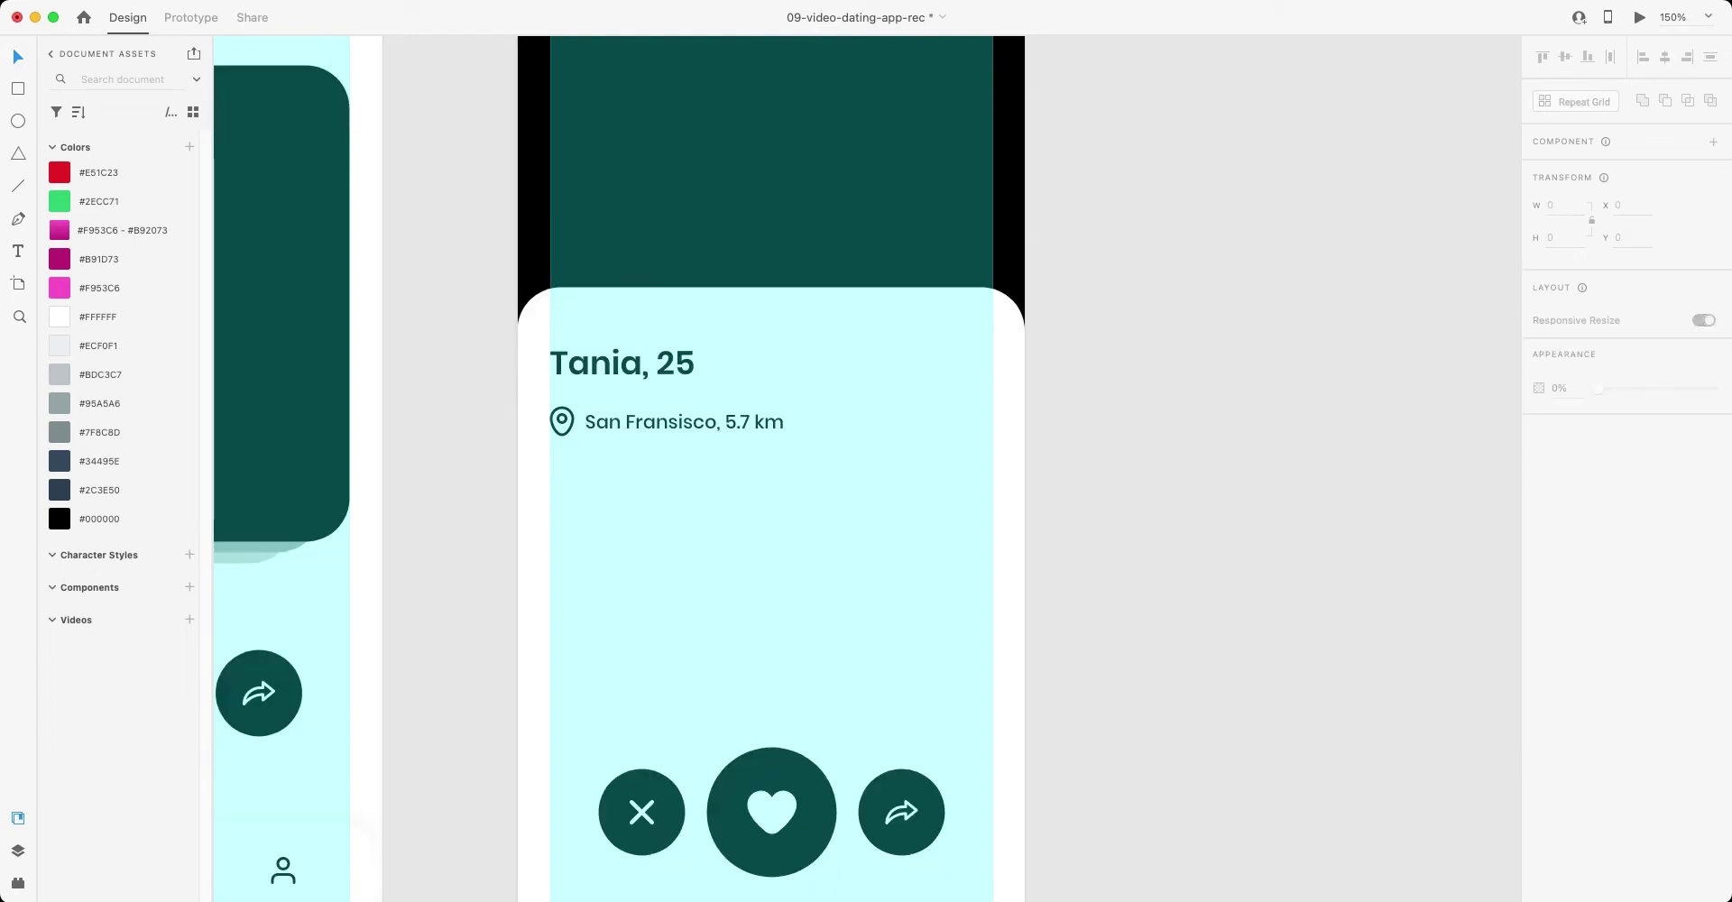
scroll(771, 469, "right", 2)
double_click(572, 335)
key("super+s")
type("Lorem Ipsum is simply dummy text of the printing and typesetting industry.")
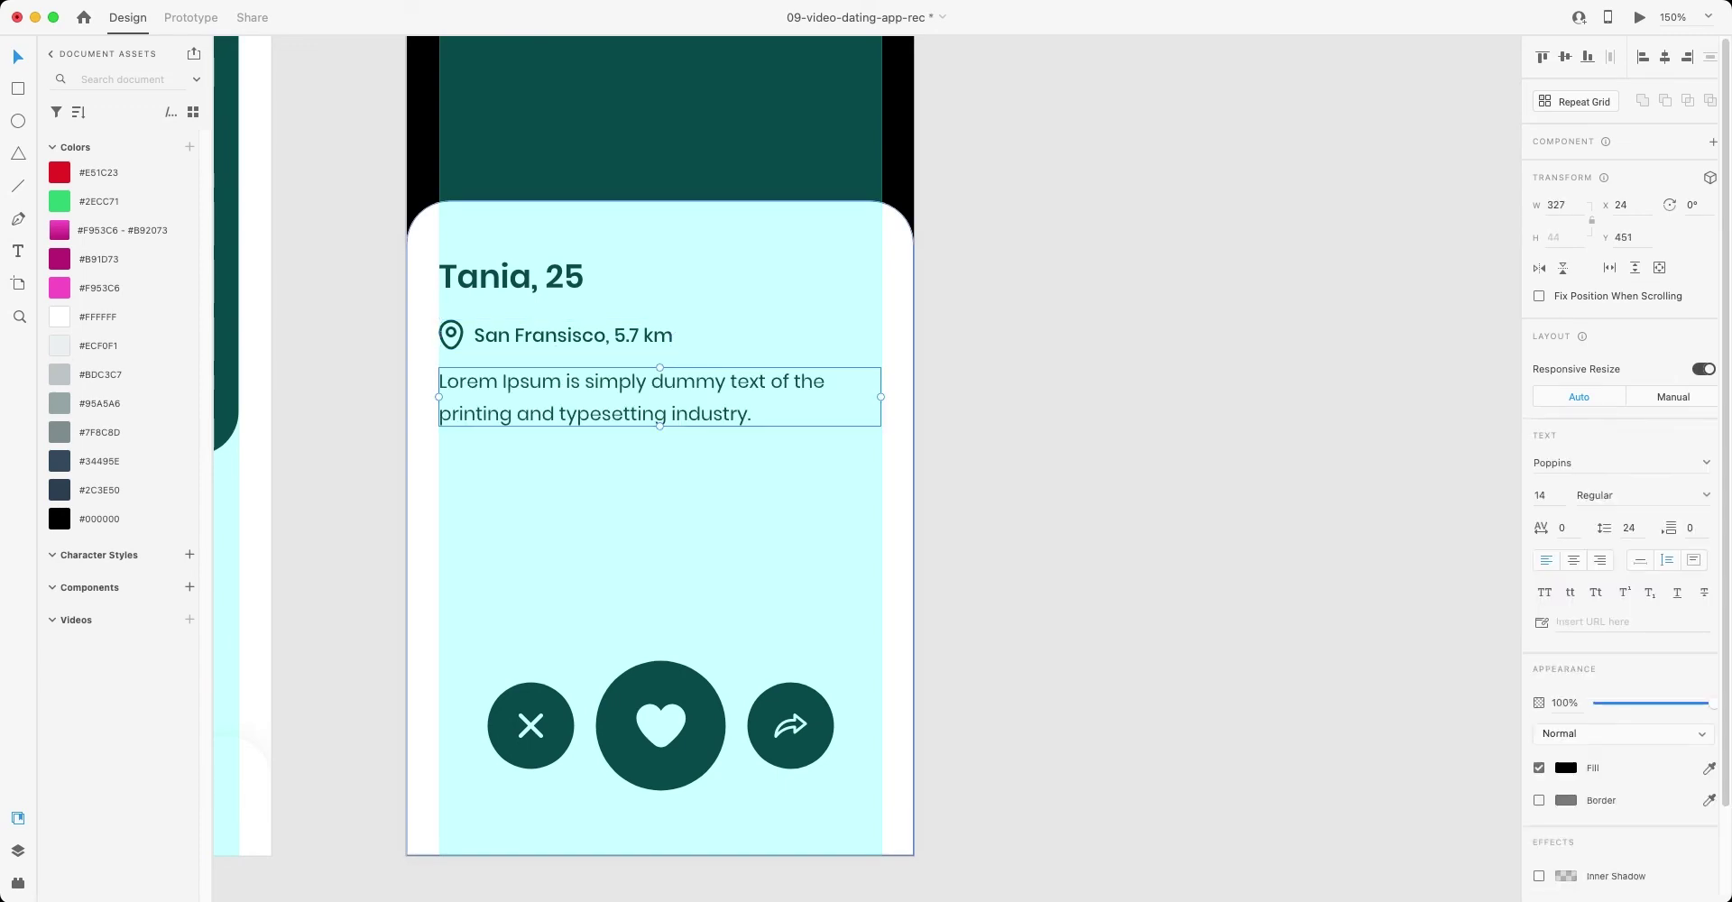
left_click_drag(667, 411, 668, 425)
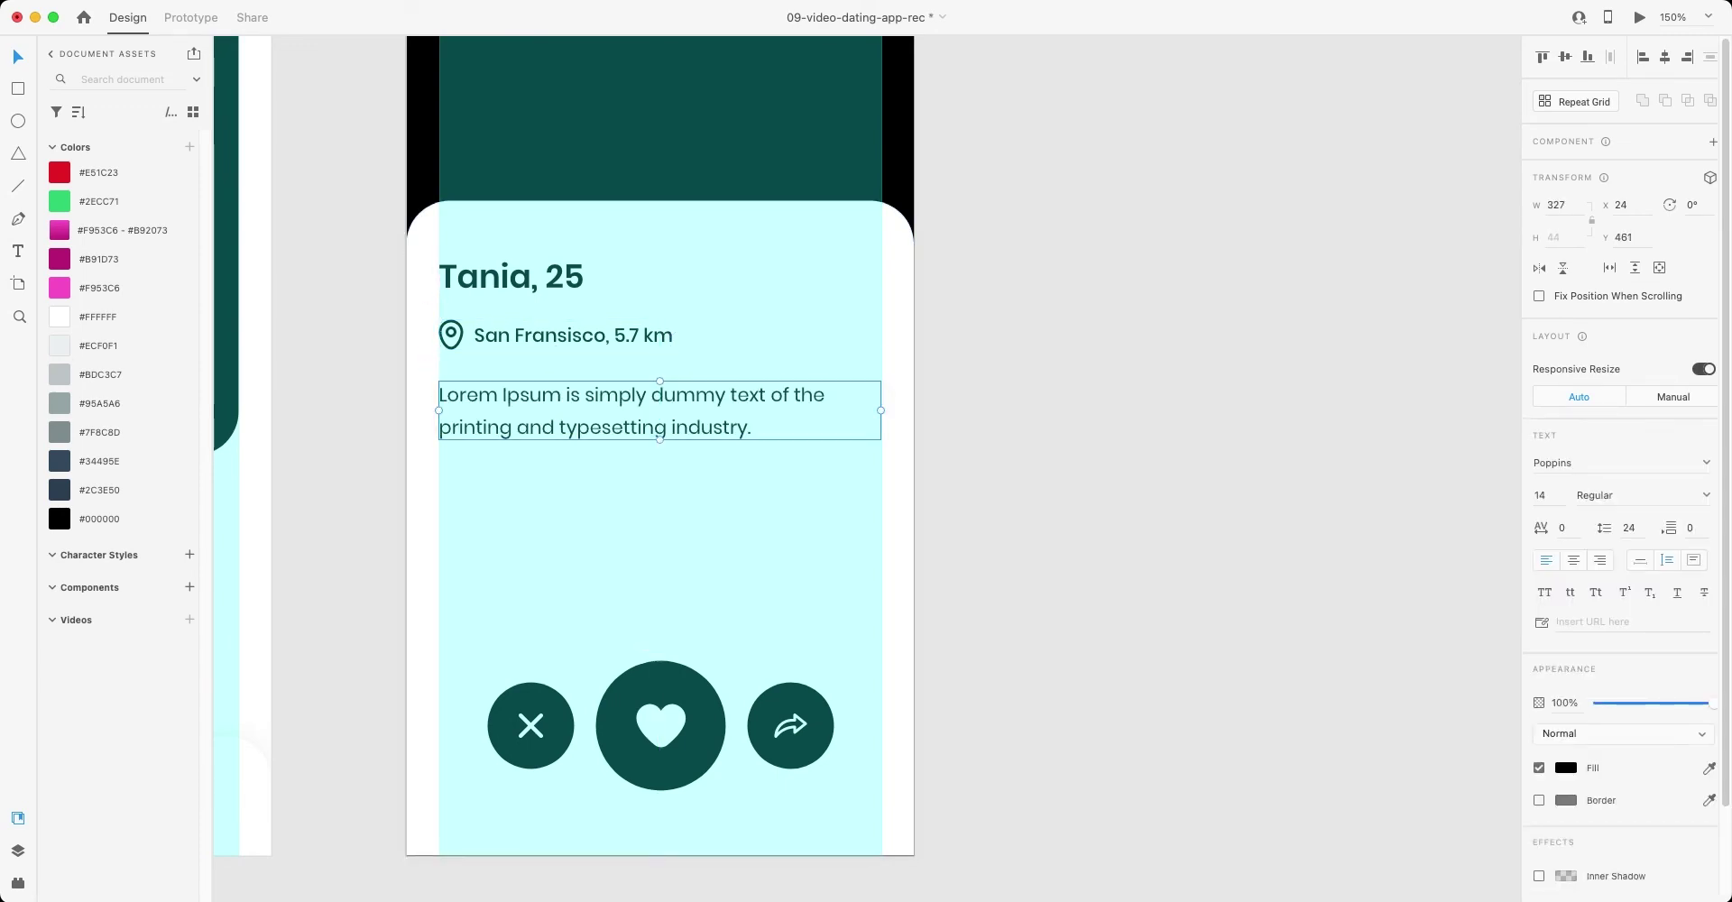
key("Down")
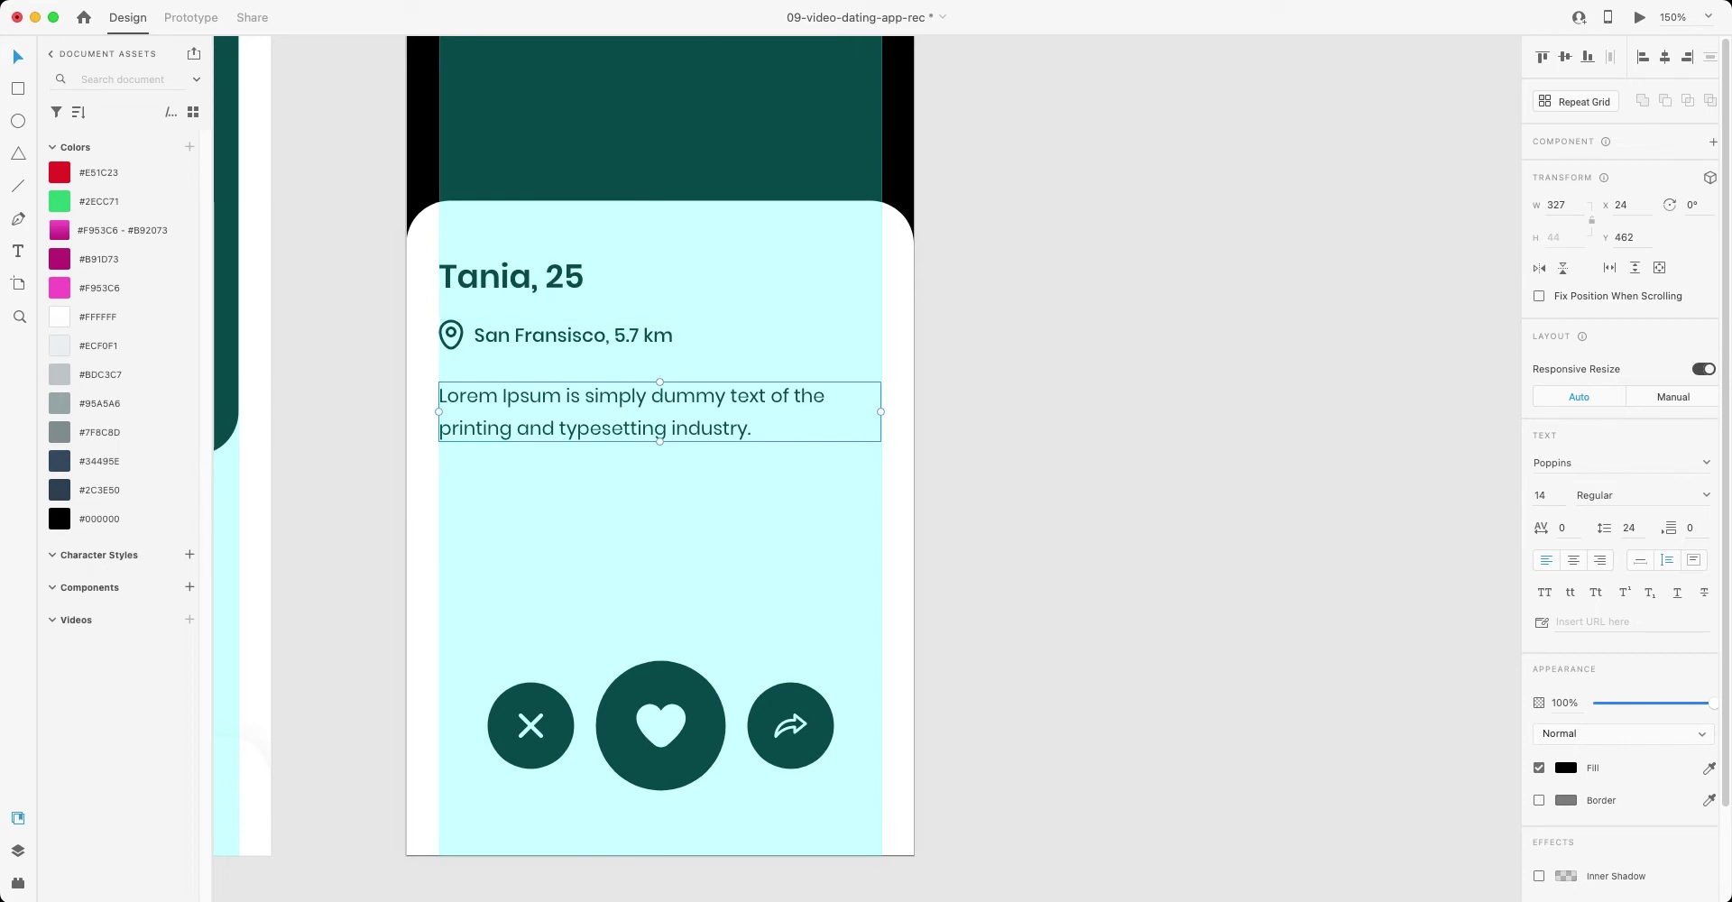
- Try the Medium weight on the Lorem Ipsum paragraph
left_click(1594, 495)
type("Medium")
key("Return")
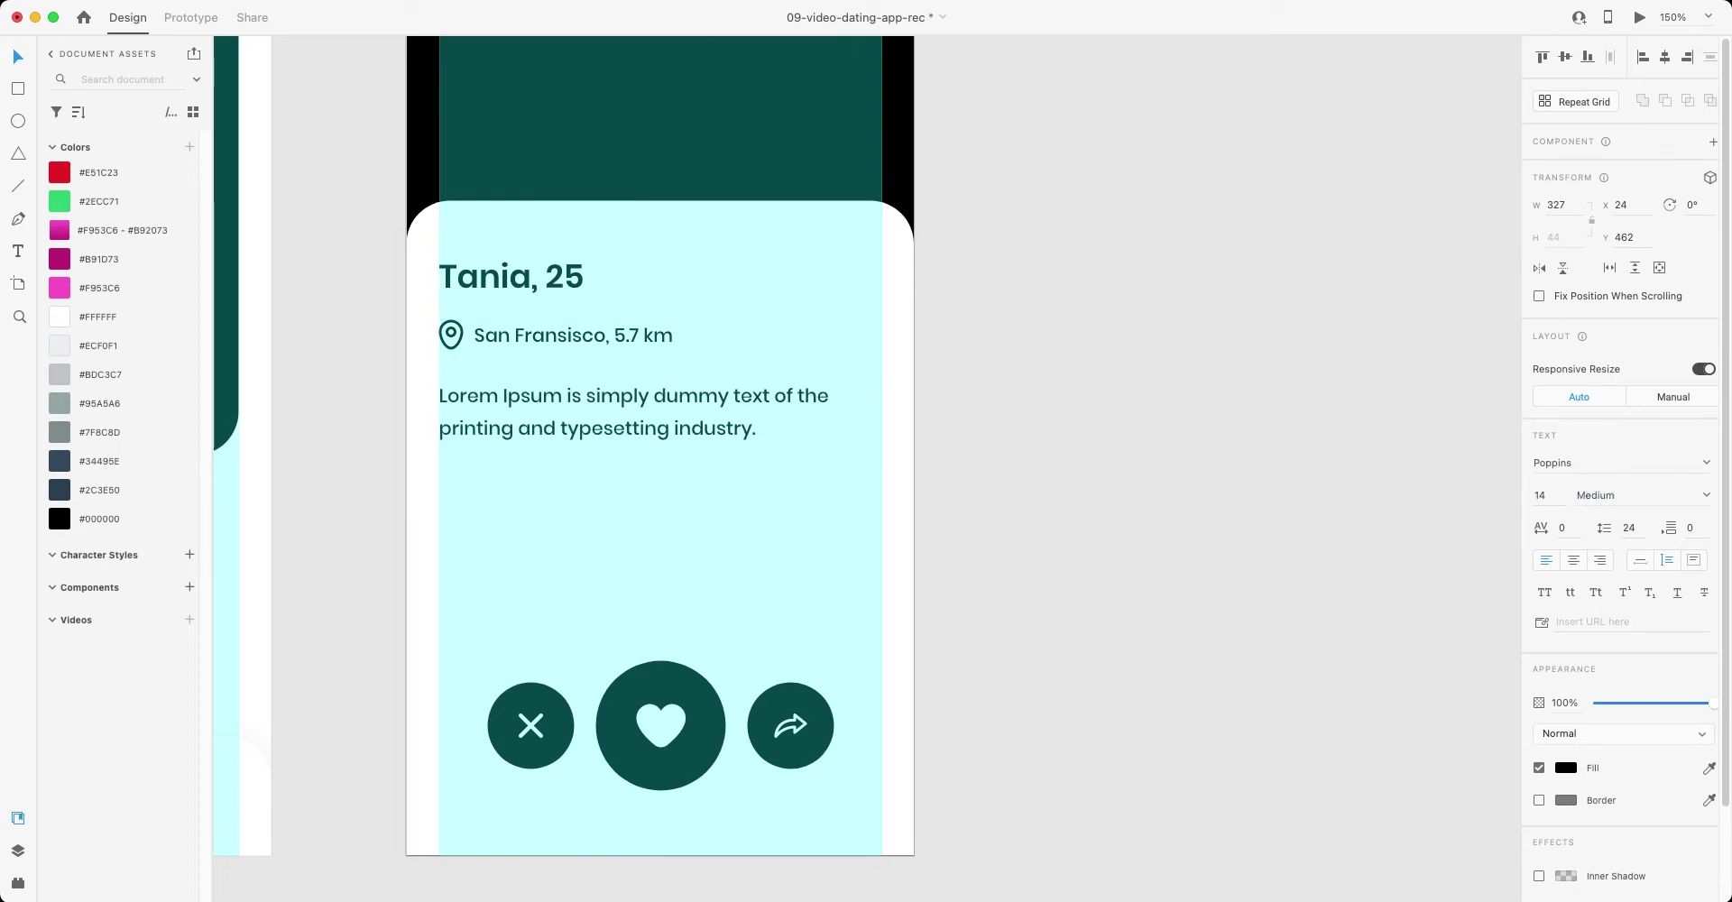
key("super+z")
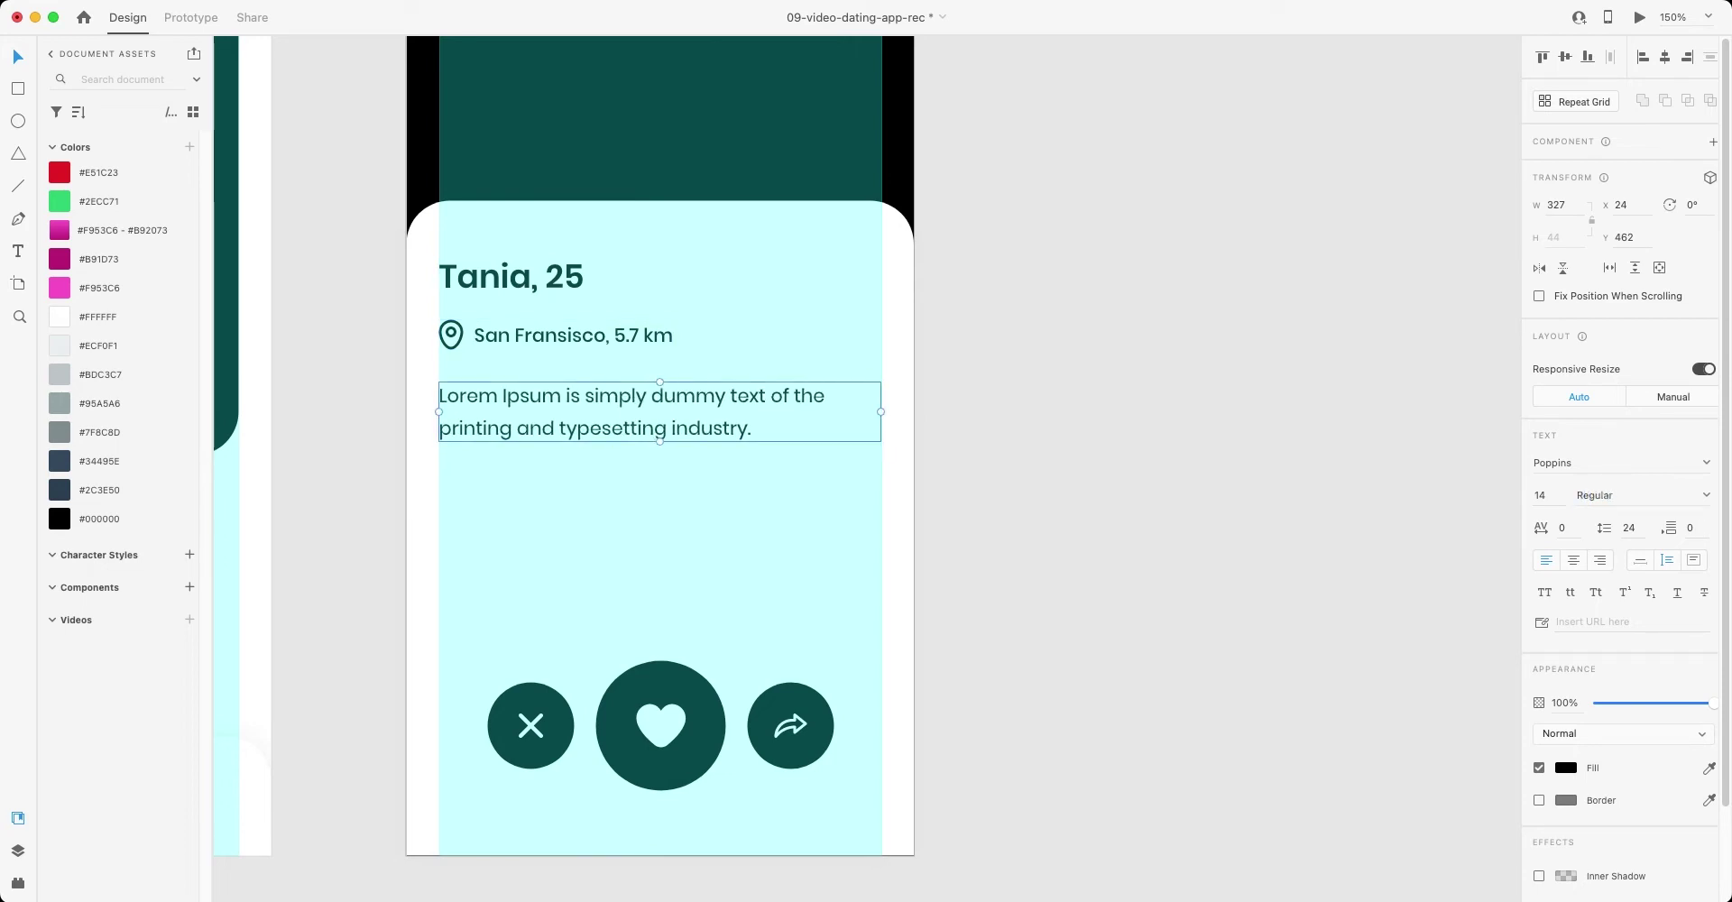
key("Escape")
- Save the document and place a copy of the name-and-age heading beneath the paragraph at font size 18
scroll(677, 442, "left", 1)
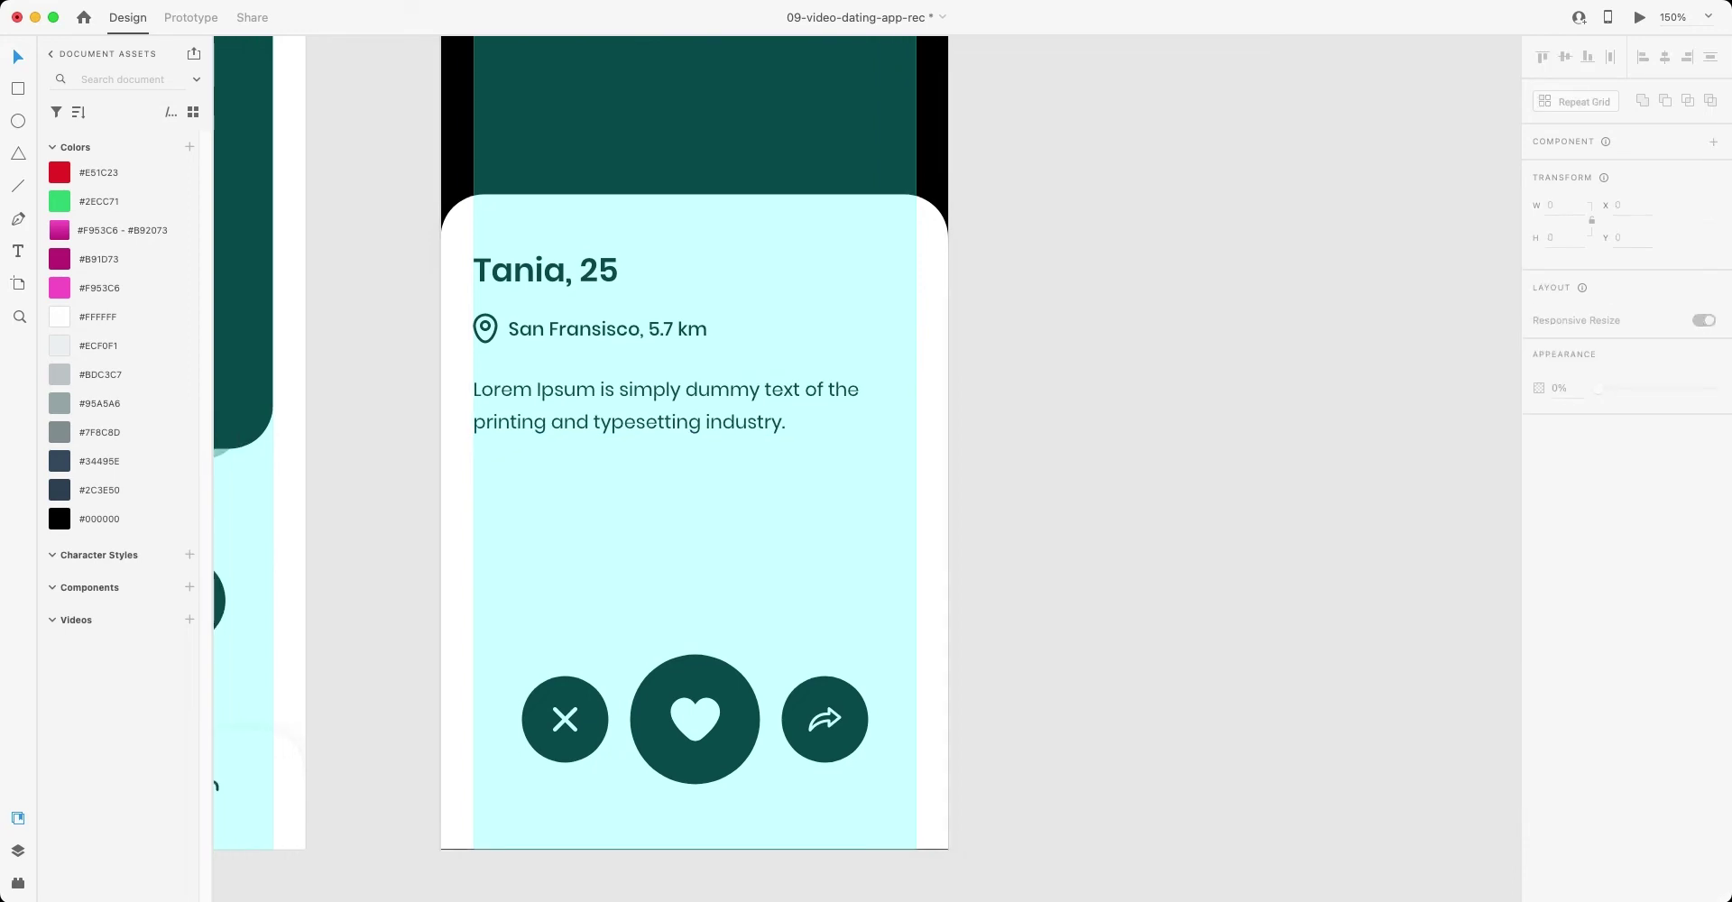
key("super+s")
scroll(695, 442, "down", 2)
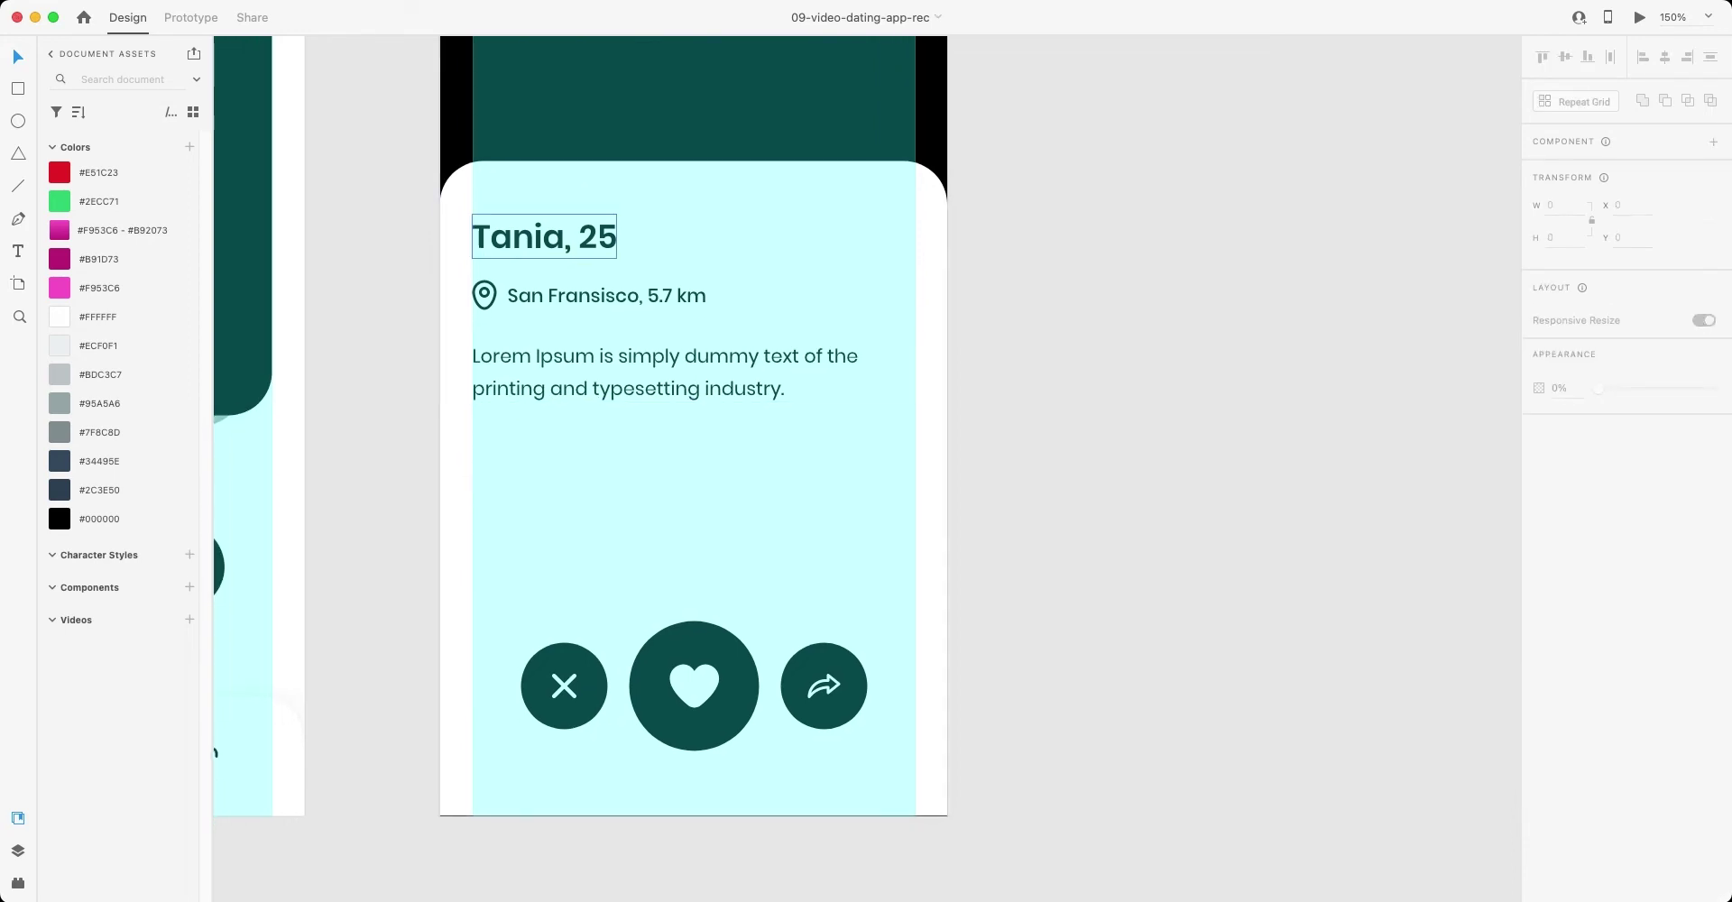
left_click_drag(544, 237, 544, 467)
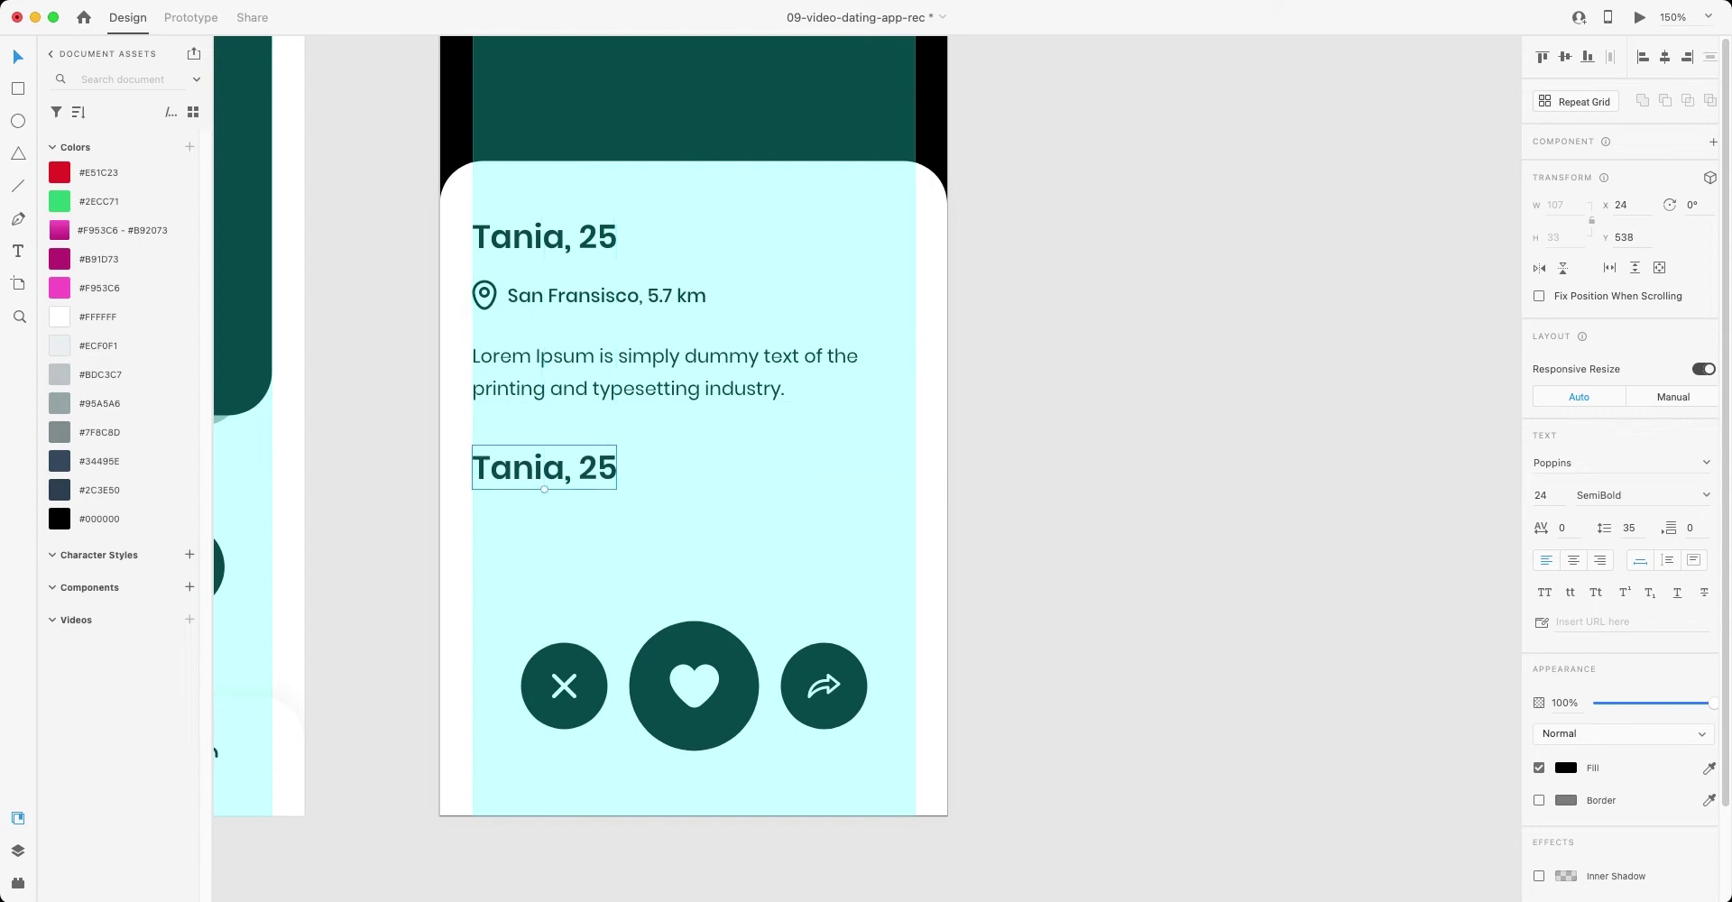
left_click(1540, 496)
type("18")
key("Return")
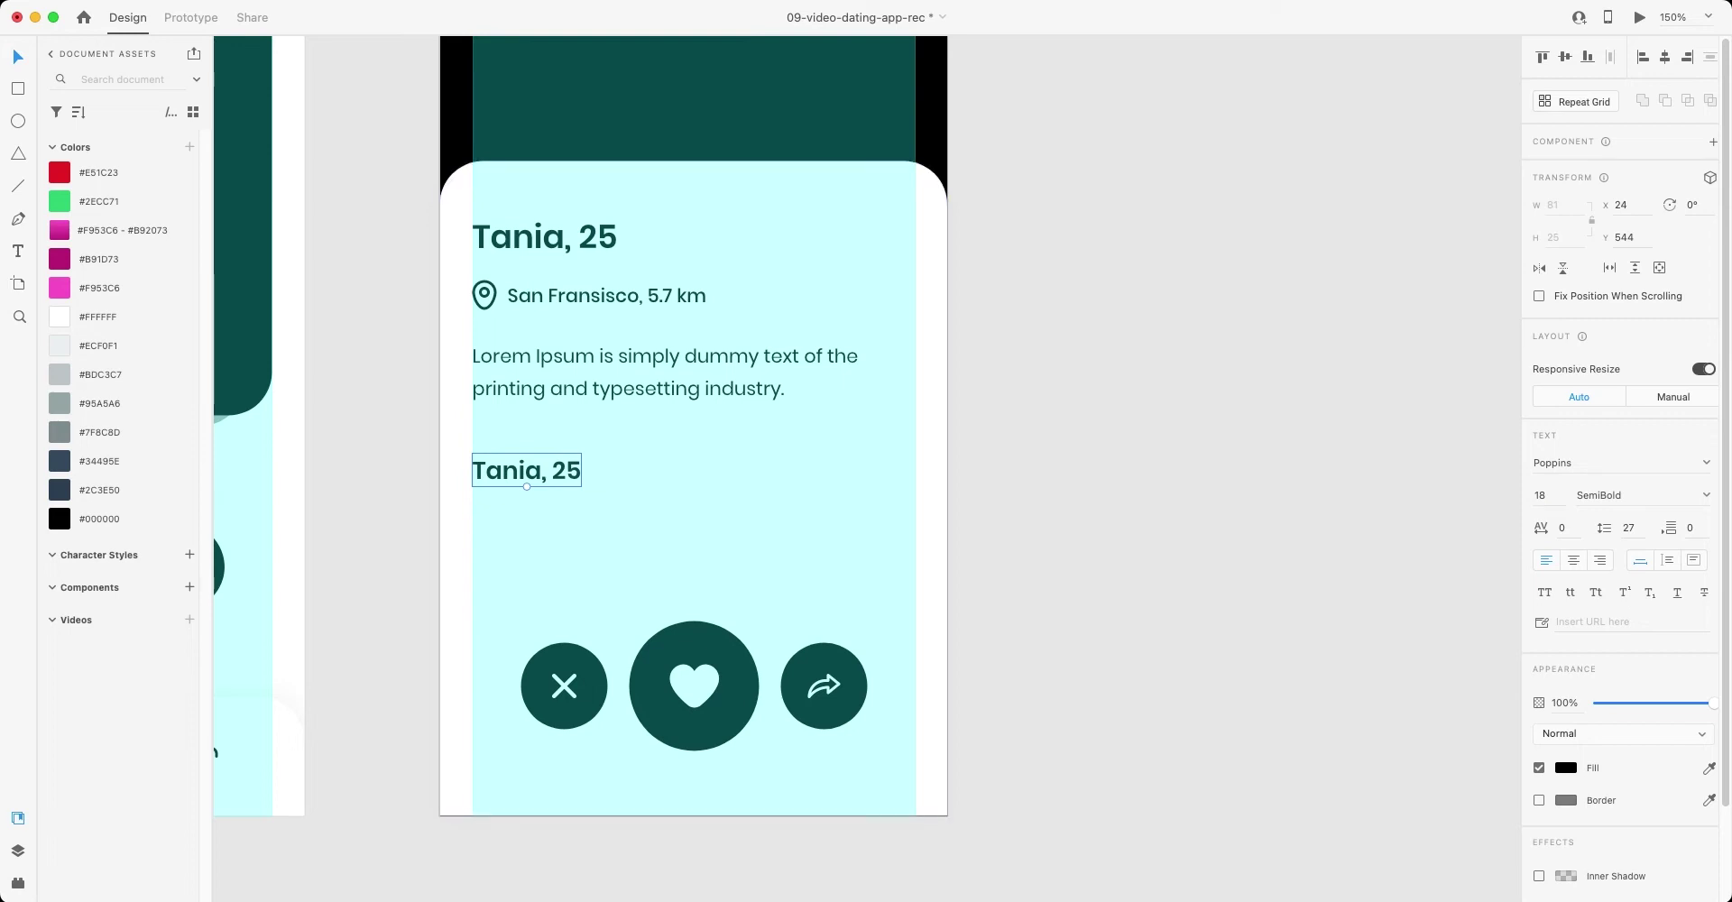
- Replace the copied heading's text with "Interests" and save the document
key("Return")
key("BackSpace")
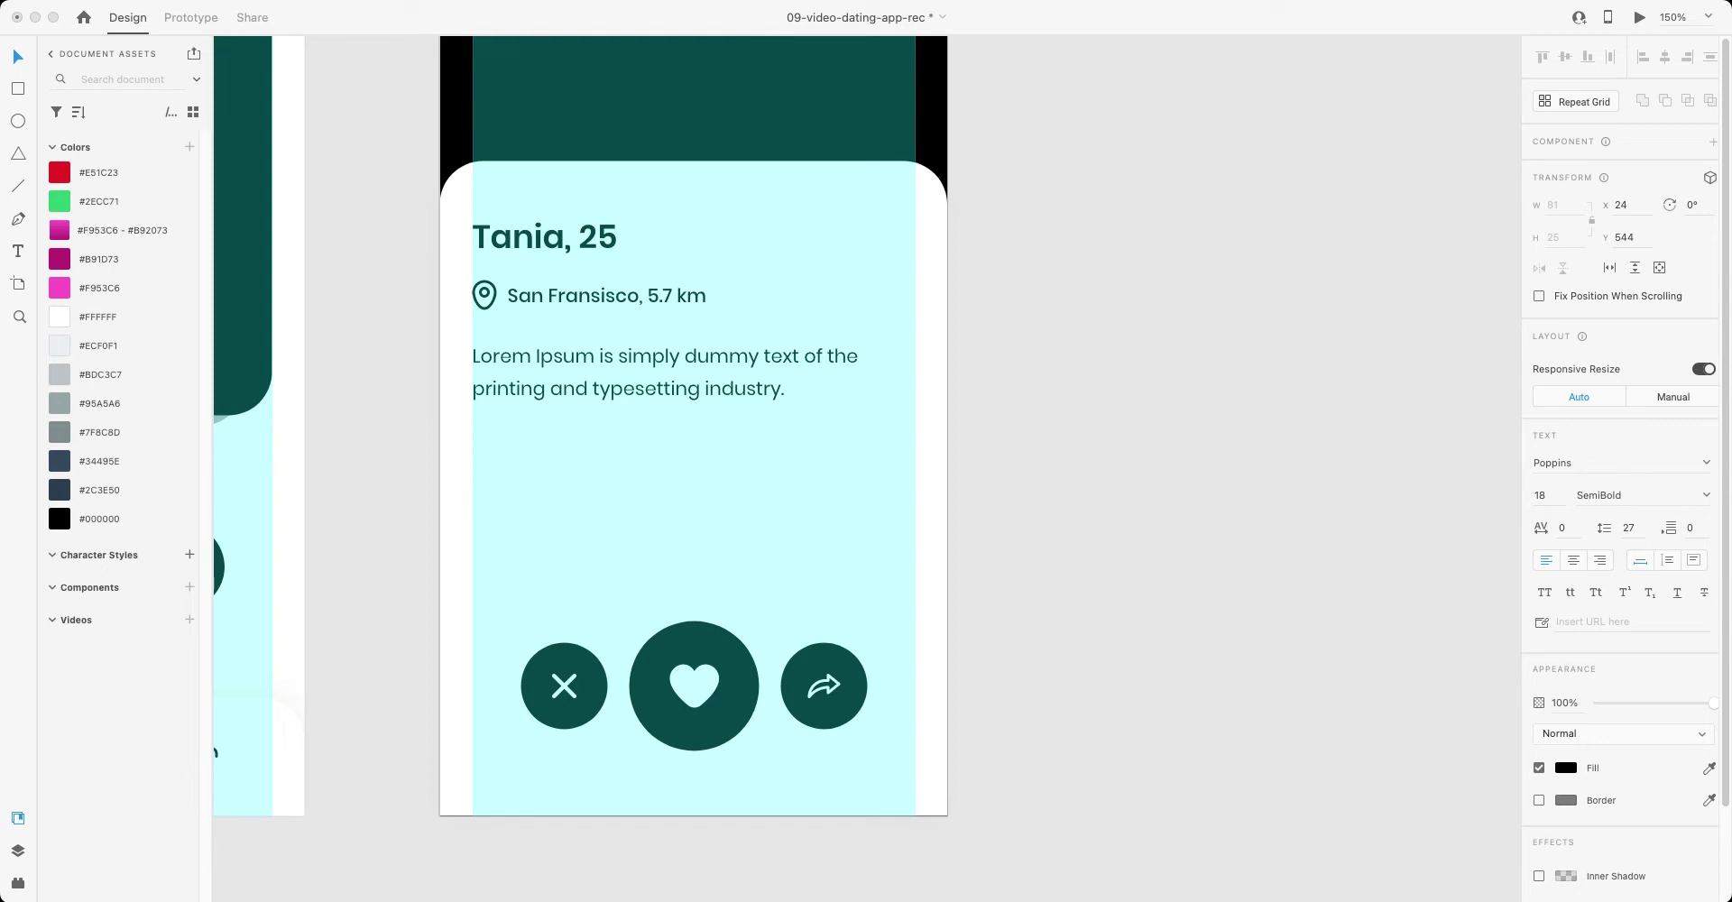
key("super+z")
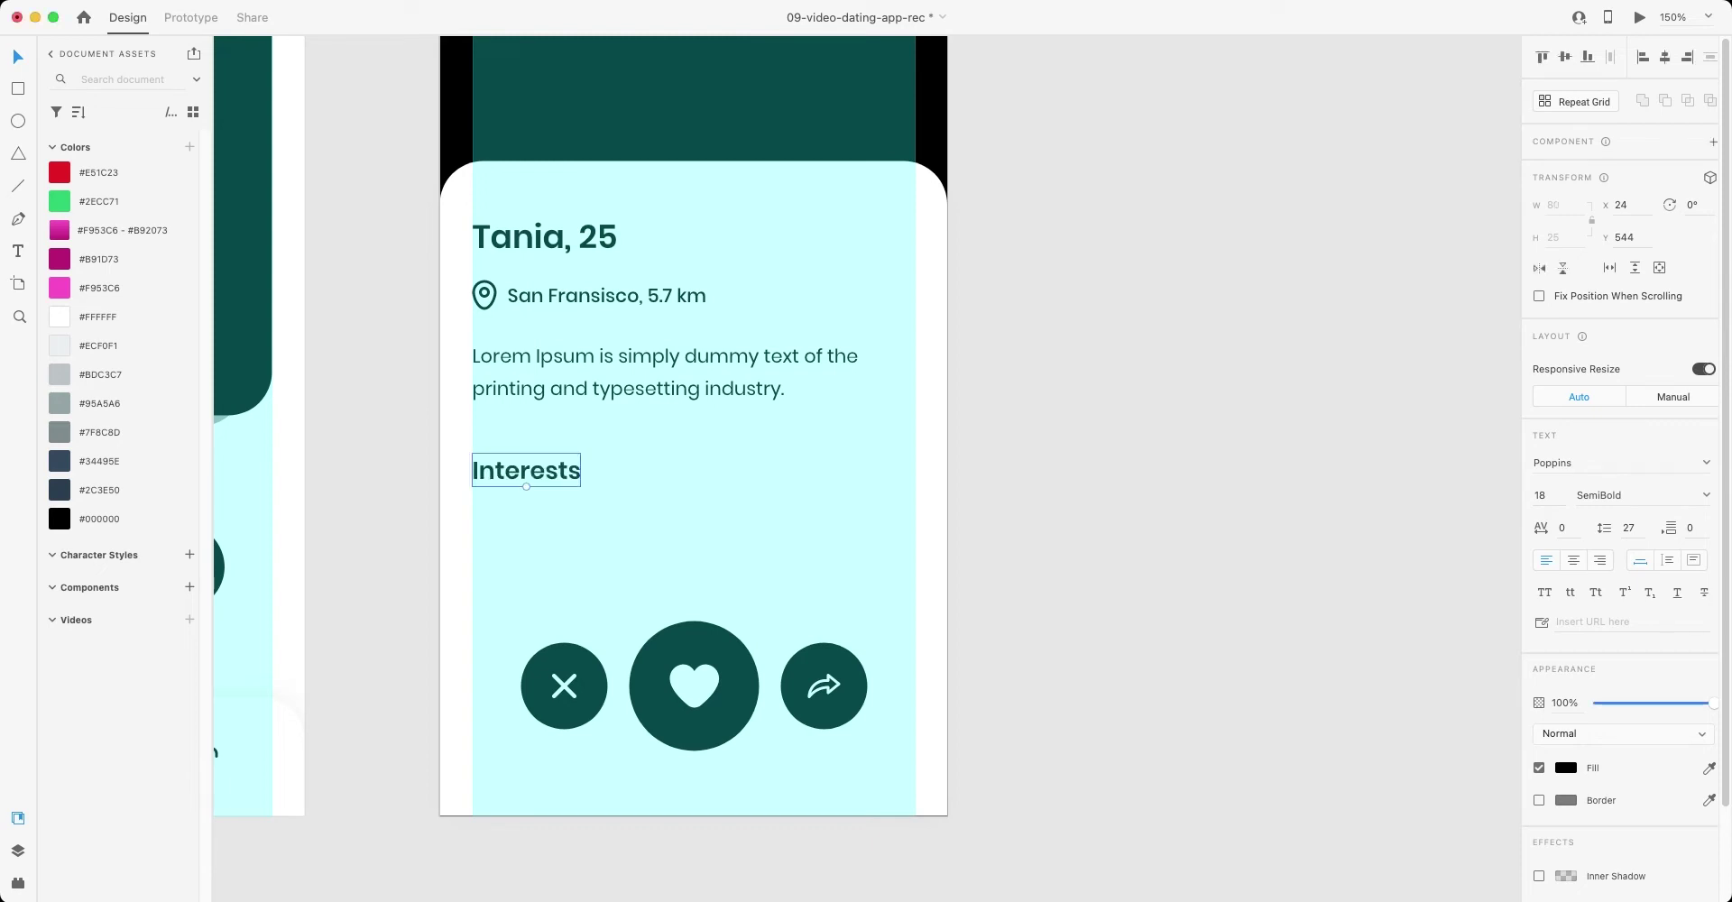
key("Escape")
key("Escape")
key("super+s")
- Add a 14-size Medium "Shopping" label beneath Interests at Y 582 and draw a borderless #000000 rectangle, about 116 by 47, beside it
scroll(694, 424, "down", 2)
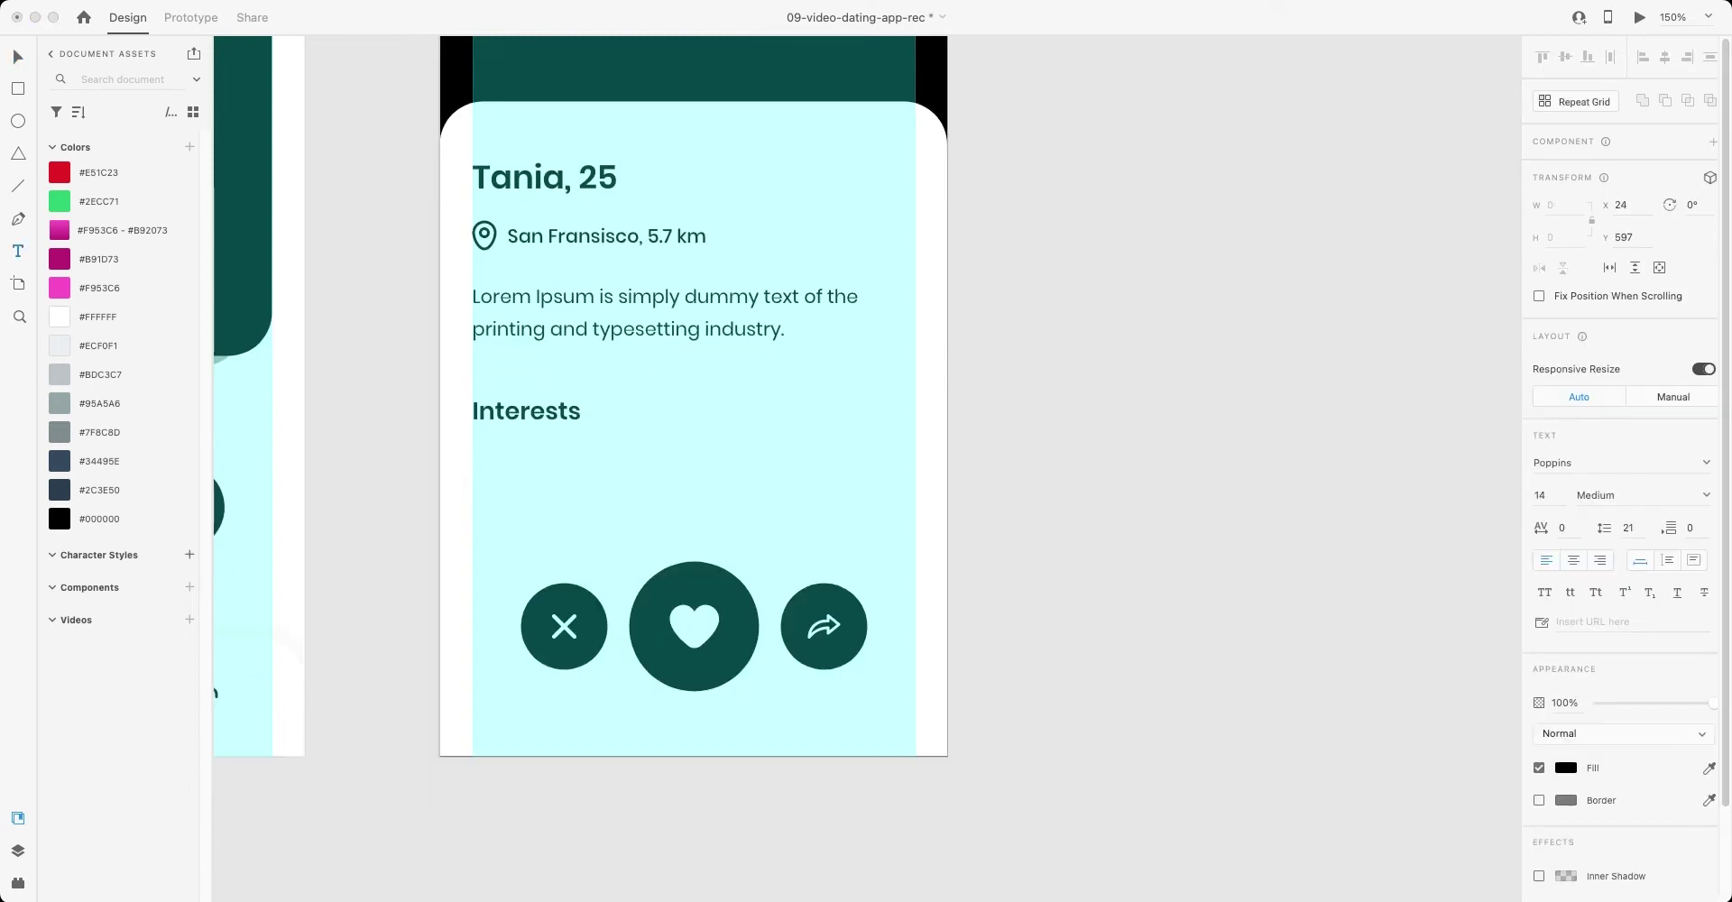
key("super+v")
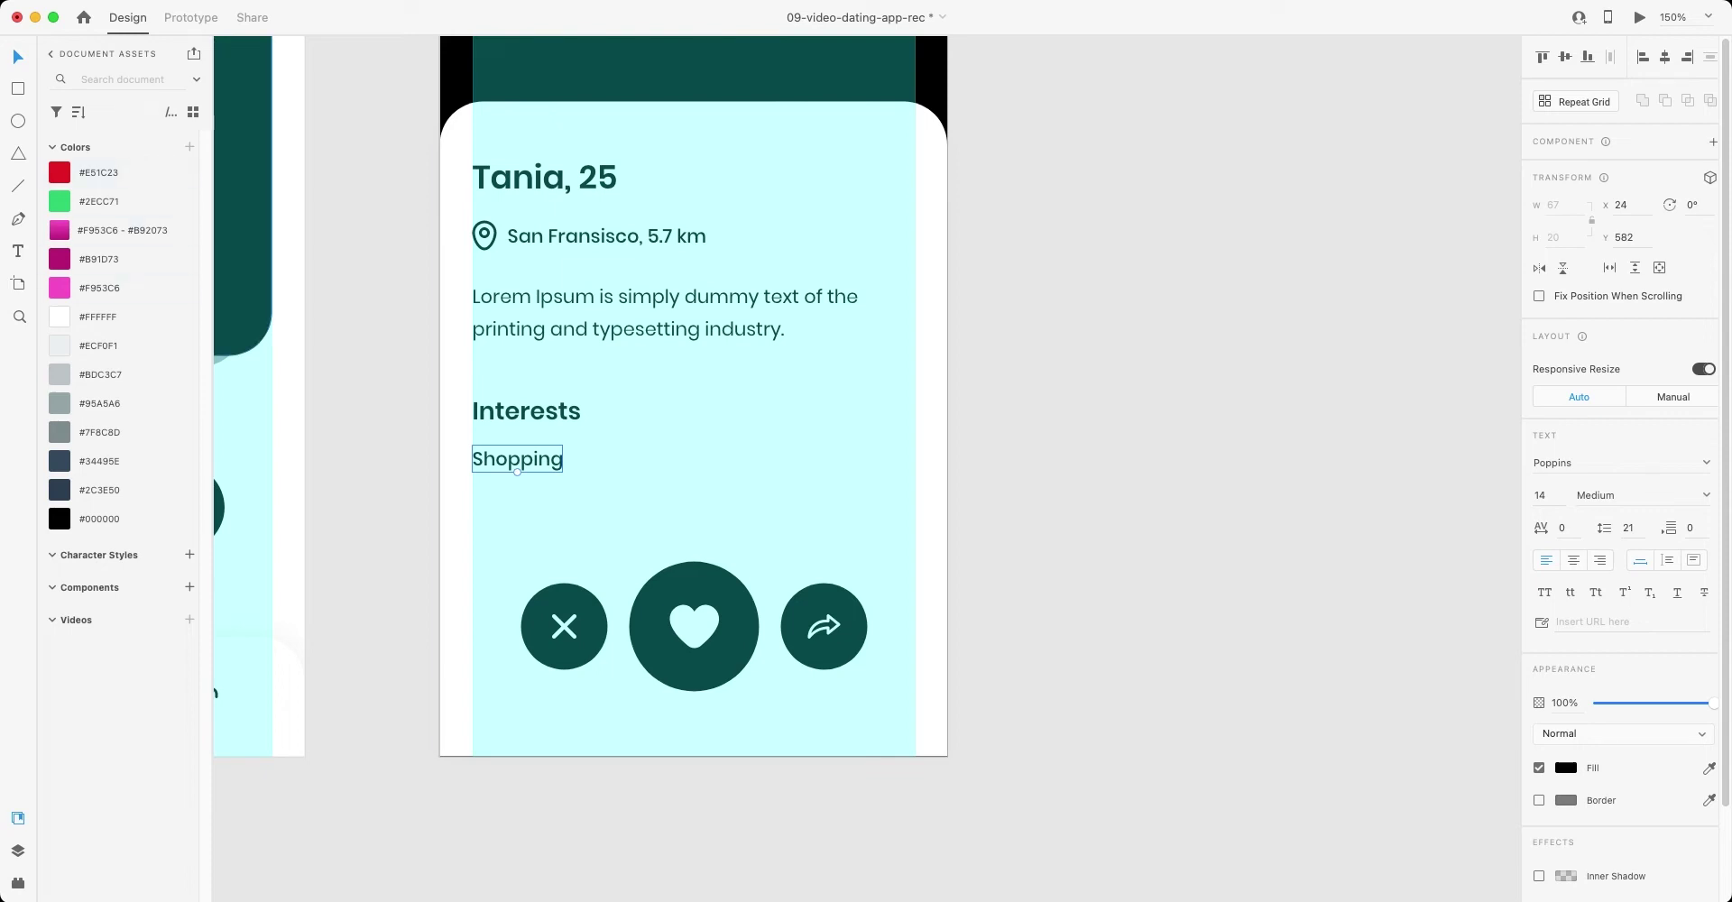
mouse_move(590, 441)
left_mouse_down()
mouse_move(708, 507)
mouse_move(747, 504)
left_mouse_up()
left_click(1539, 598)
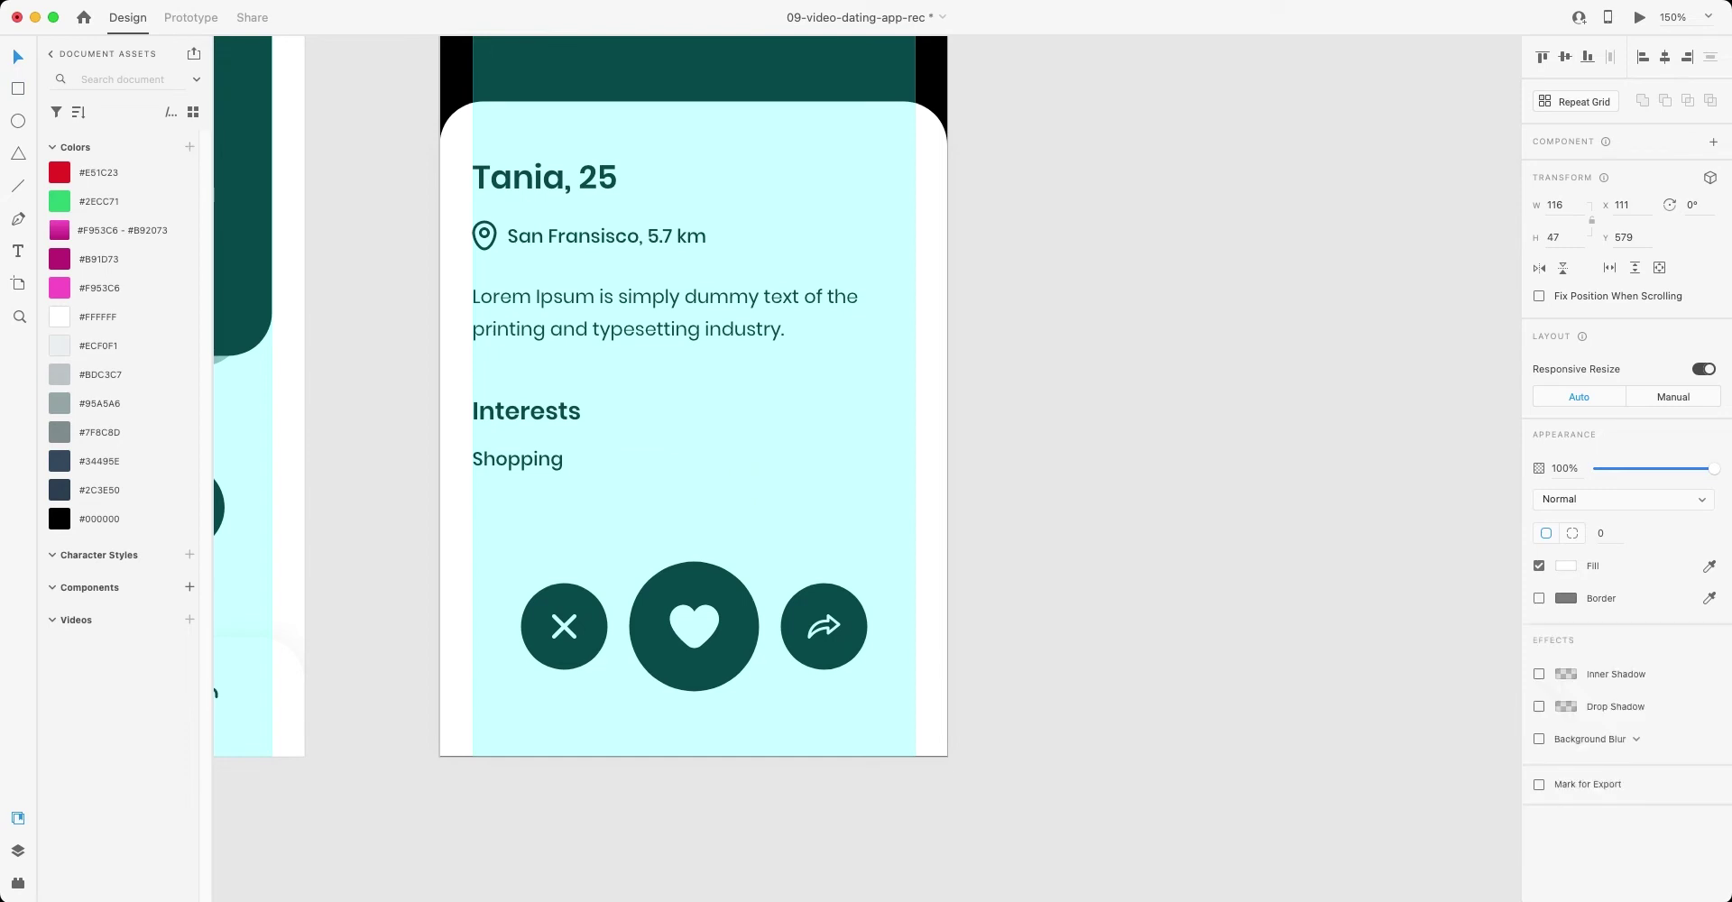
key("alt+super+v")
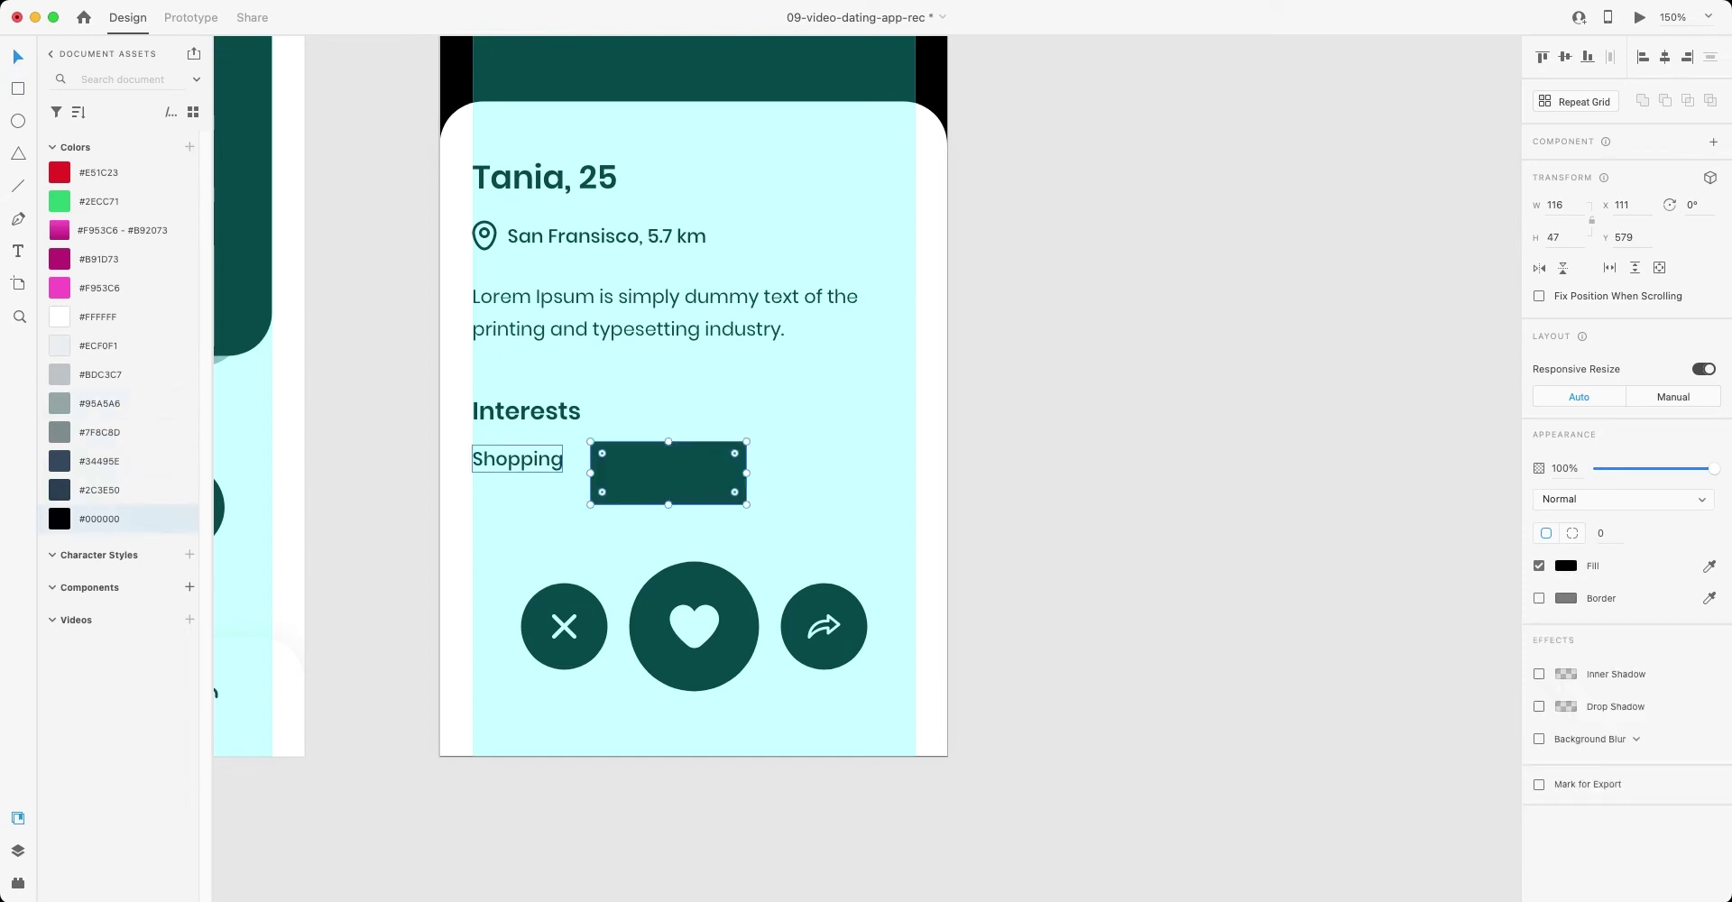
- Place the Shopping label over the rectangle in white #FFFFFF and centre it horizontally within the rectangle
left_click(517, 458)
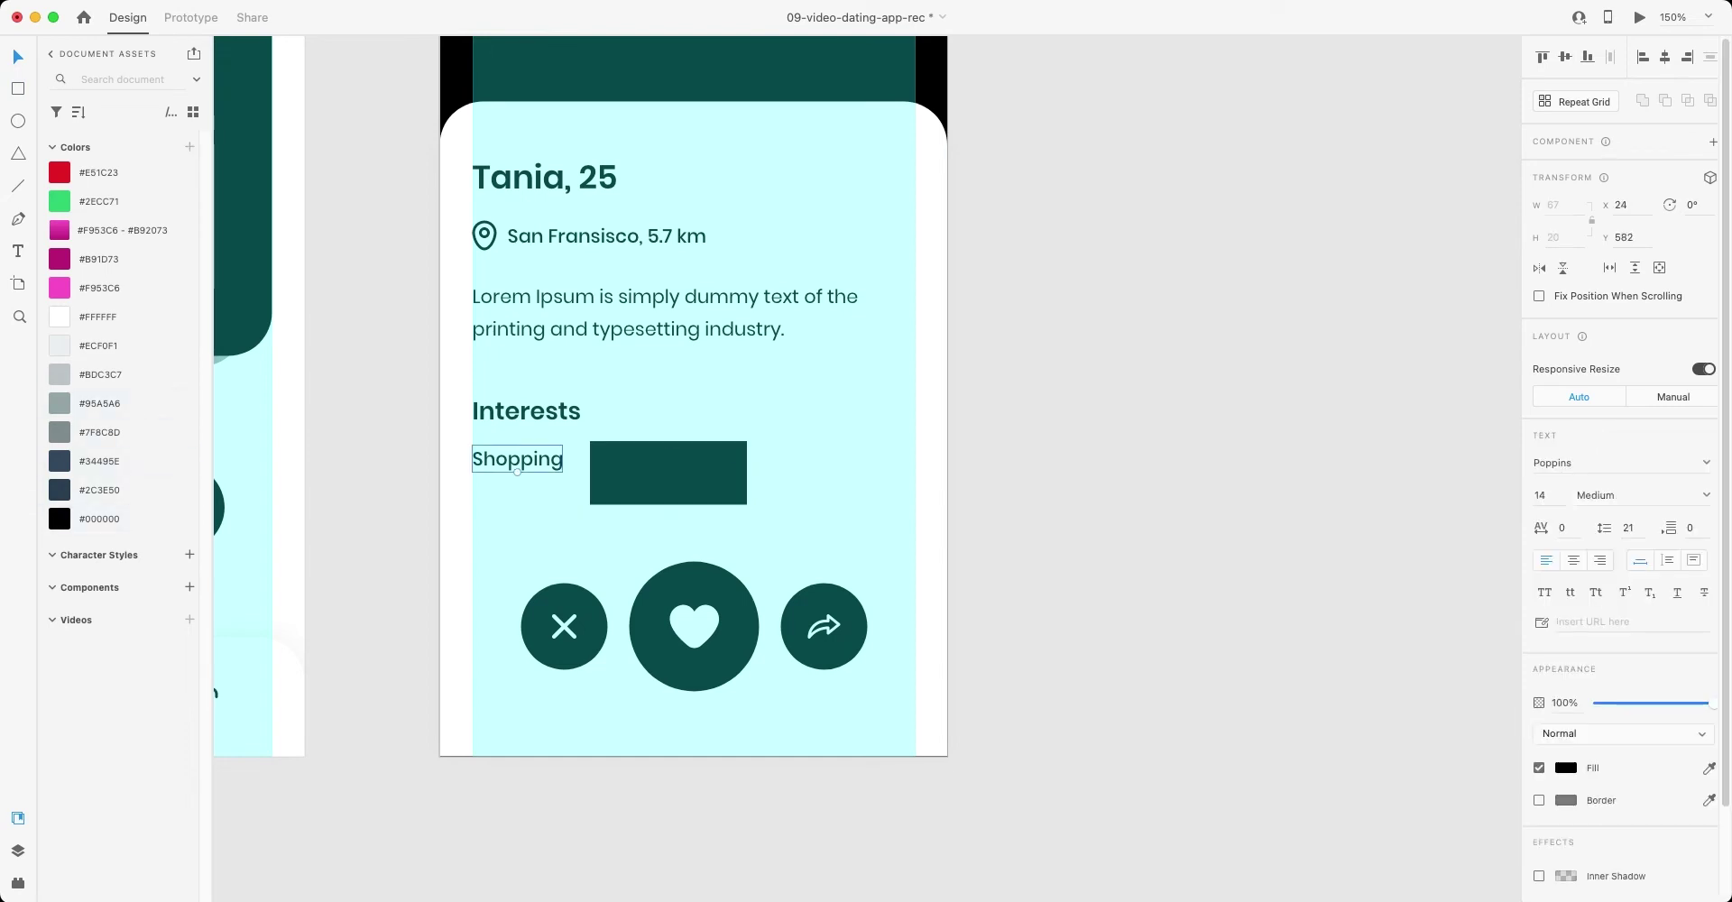
left_click_drag(517, 458, 670, 474)
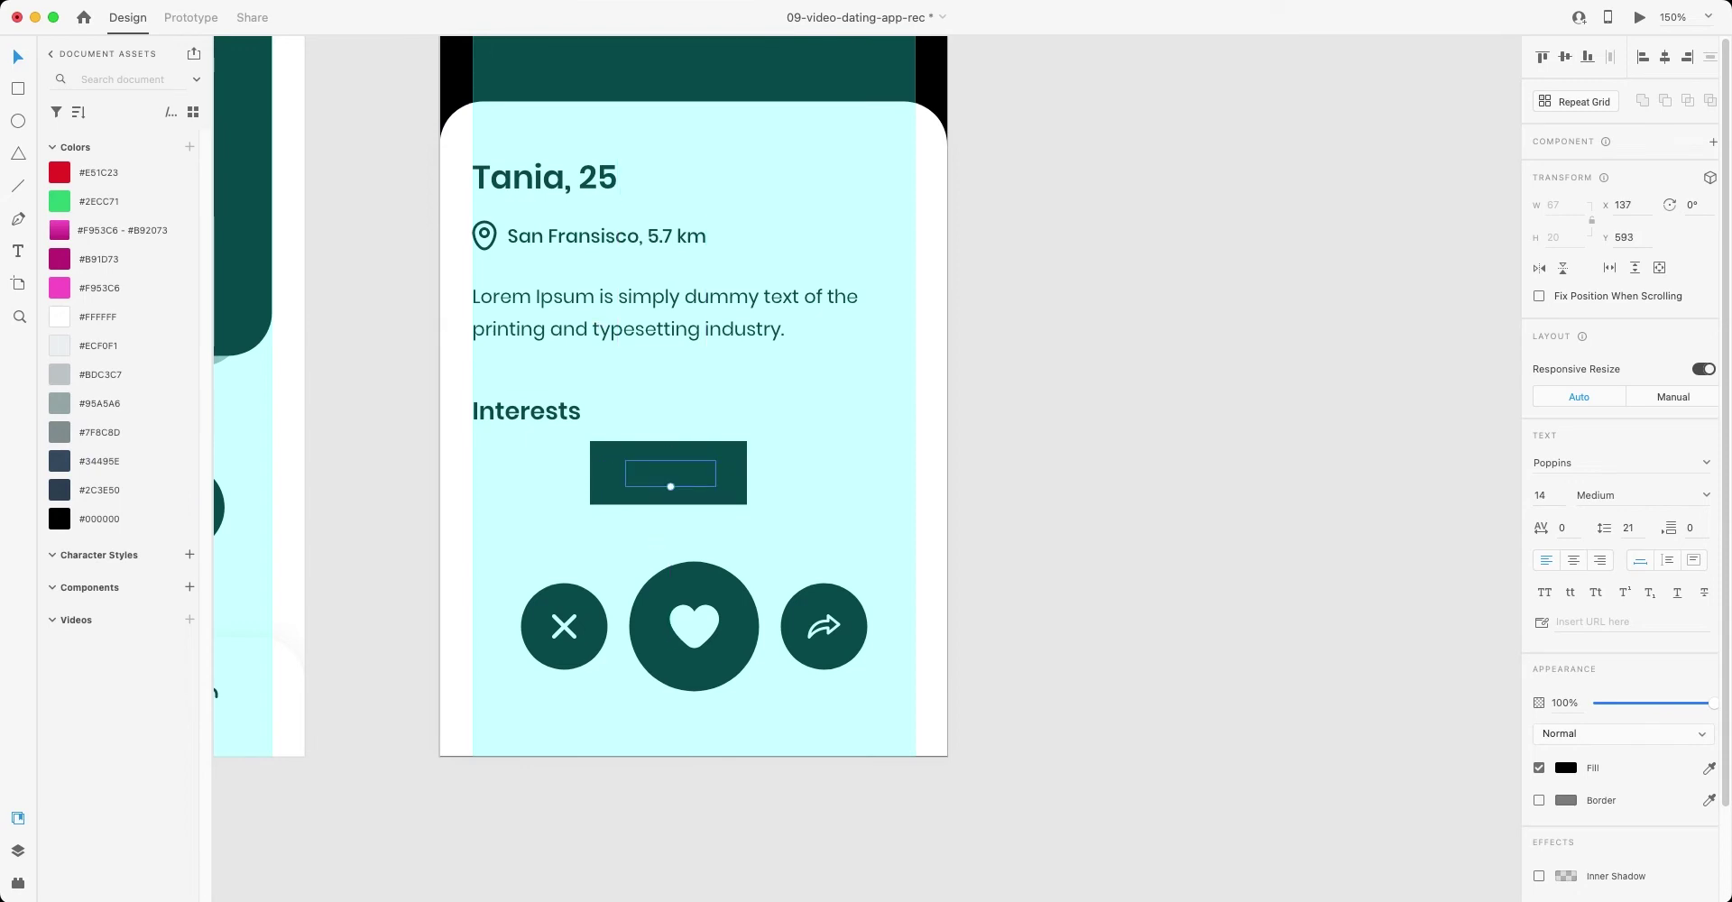
left_click(60, 316)
left_click(613, 494, "shift")
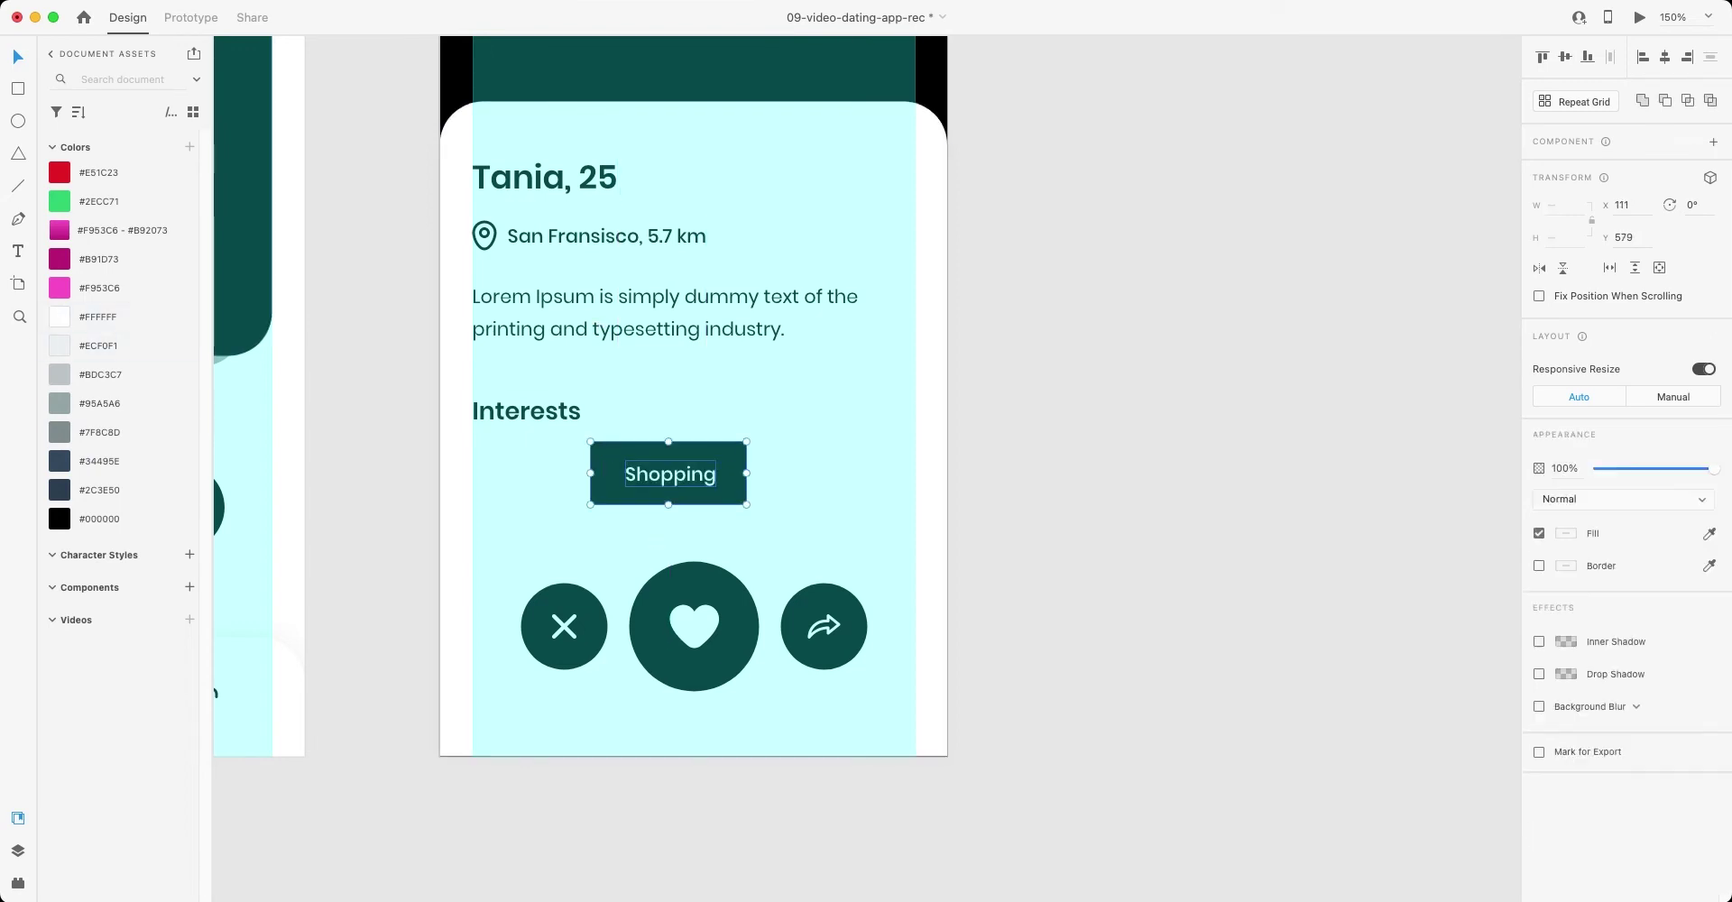
key("shift+c")
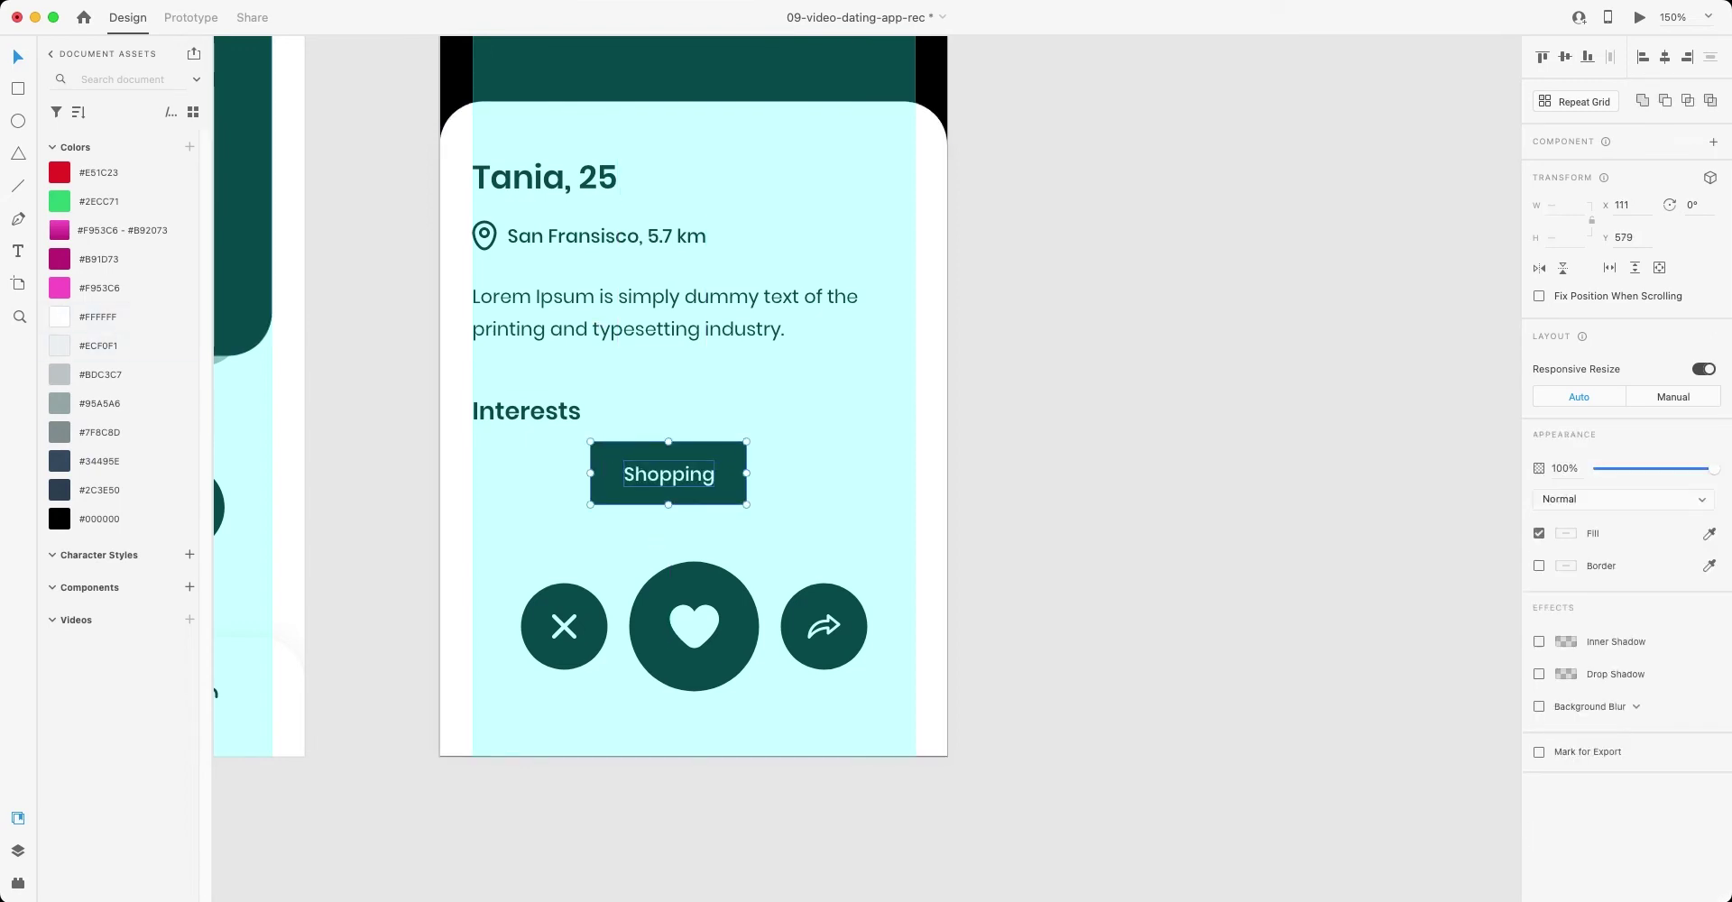
key("Escape")
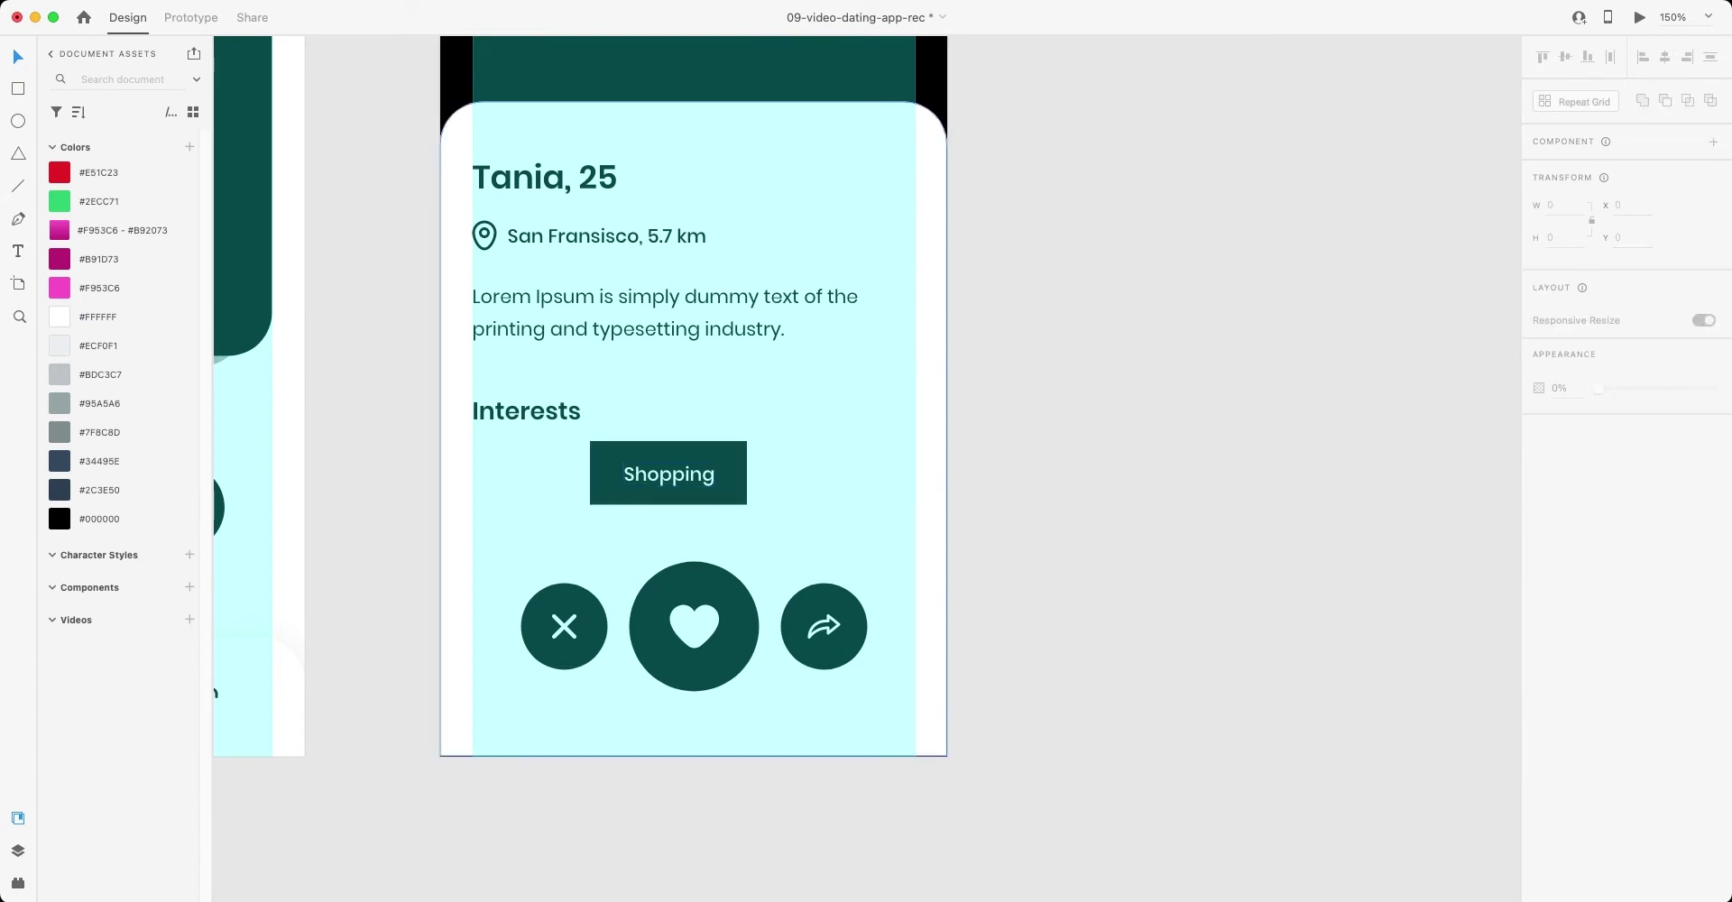
- Round the corners of the Shopping label's rectangle to a radius of 24 and select it with its label
left_click(731, 494)
left_click_drag(736, 451, 715, 472)
left_click(715, 473, "shift")
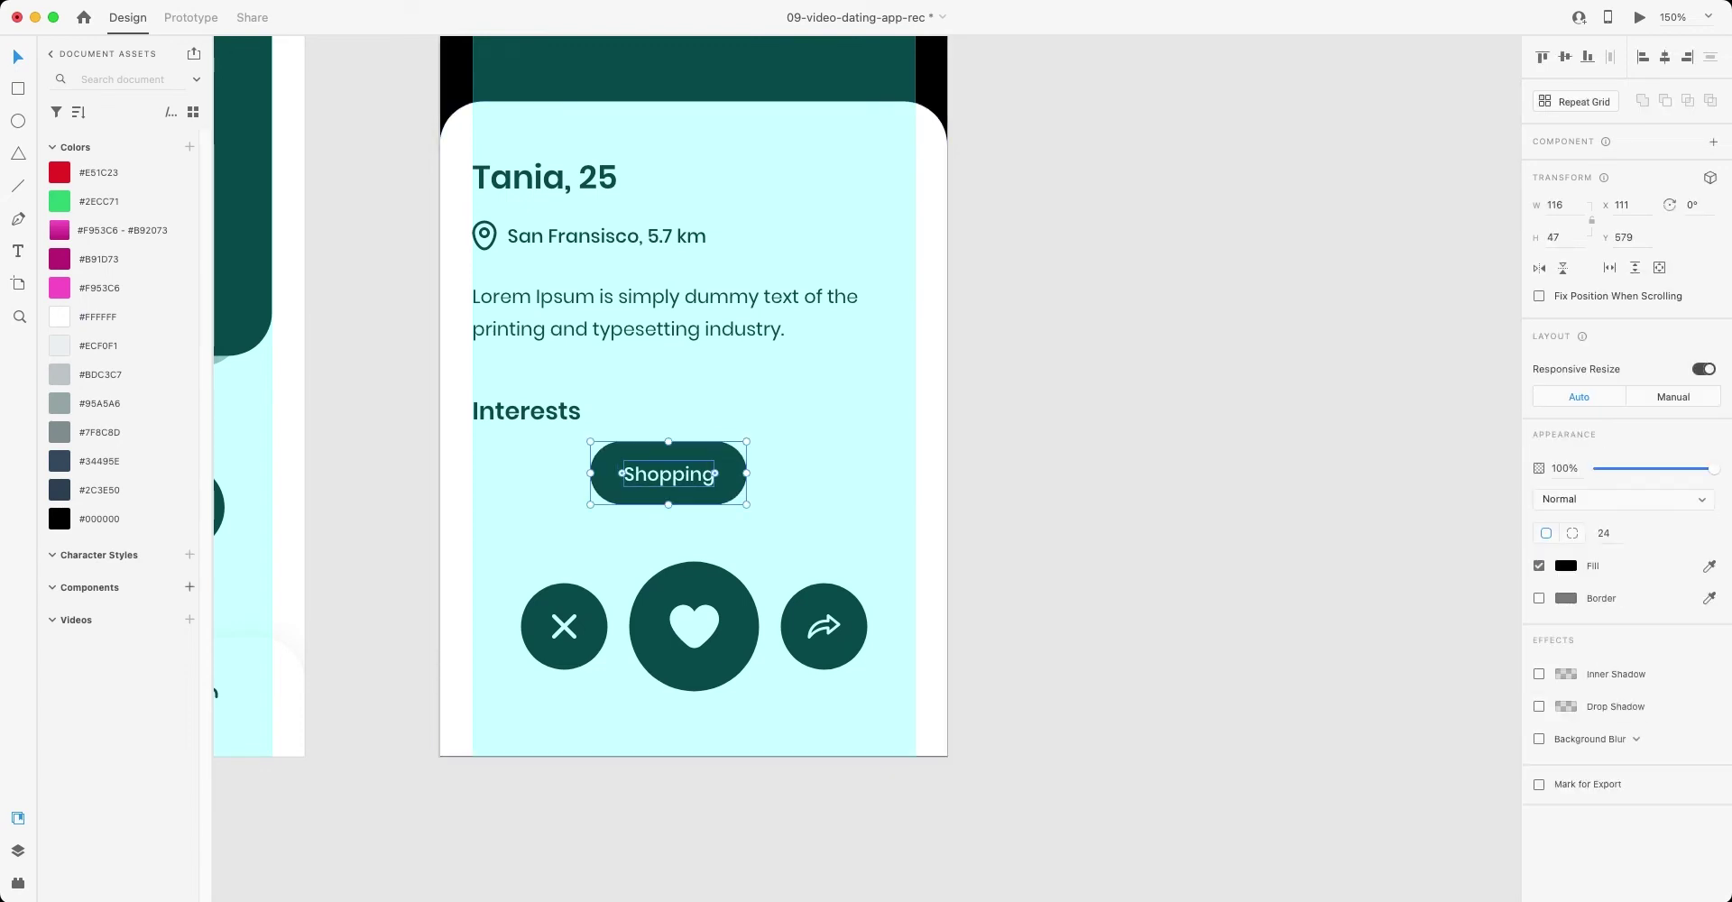
- Group the Shopping label with its rounded rectangle
left_click(669, 473)
left_click(731, 495, "shift")
key("super+g")
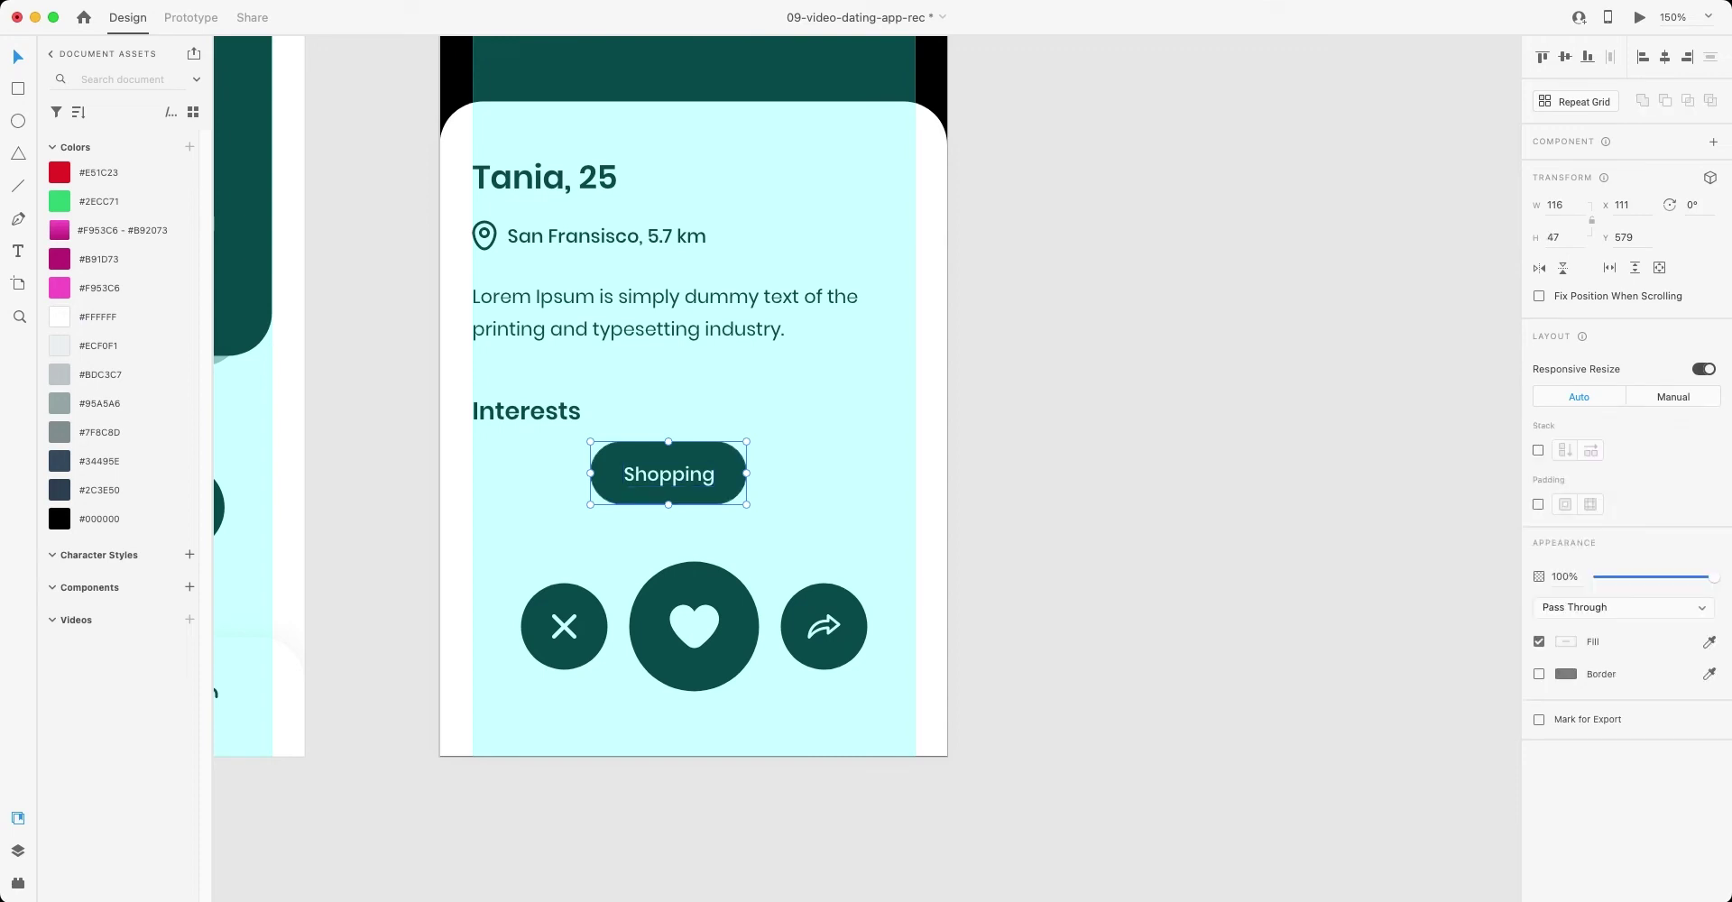
- Enable padding on the Shopping tag group with 8 above and below and 16 on each side
left_click(1538, 504)
left_click(1622, 506)
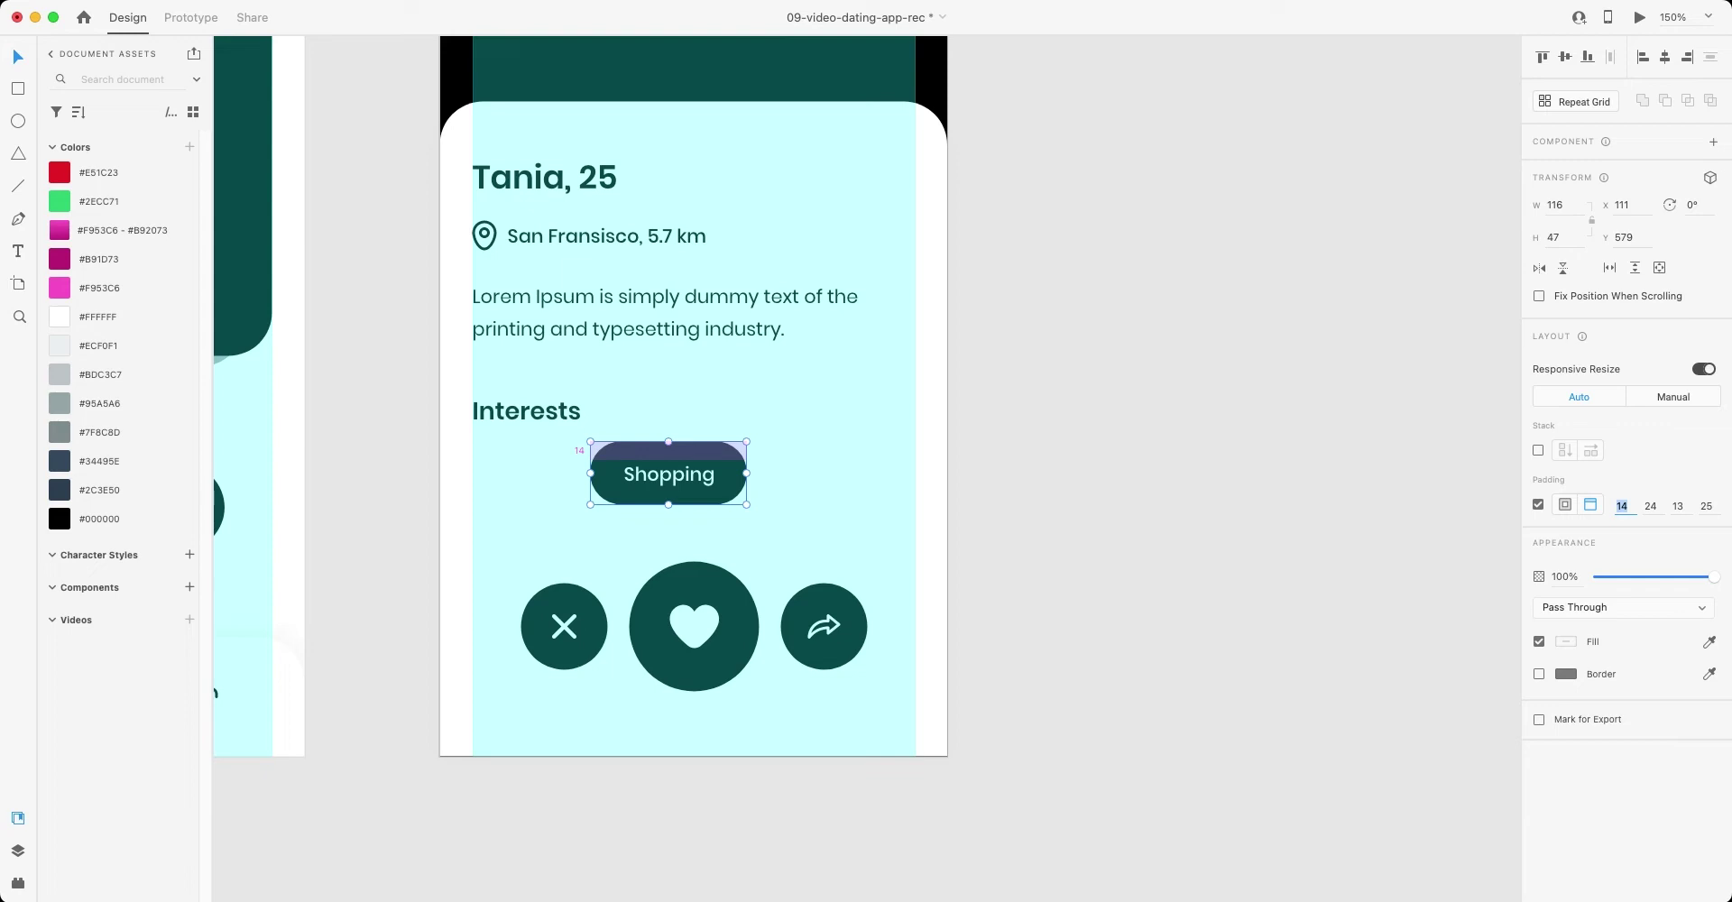
type("8")
key("Tab")
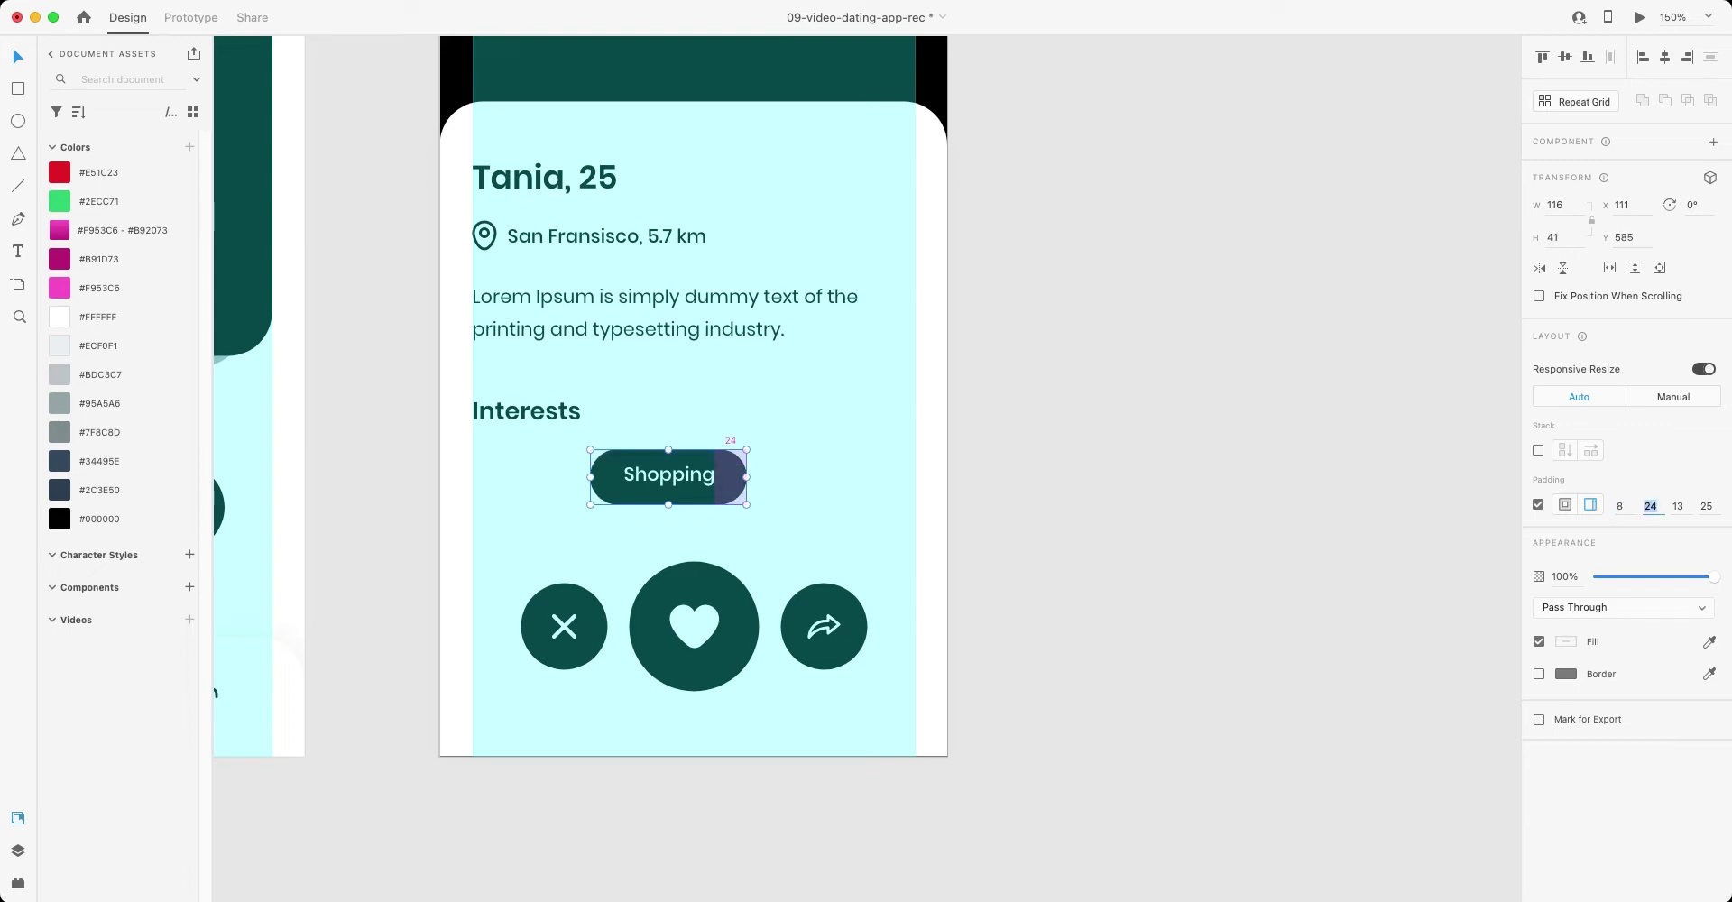
type("16")
key("Tab")
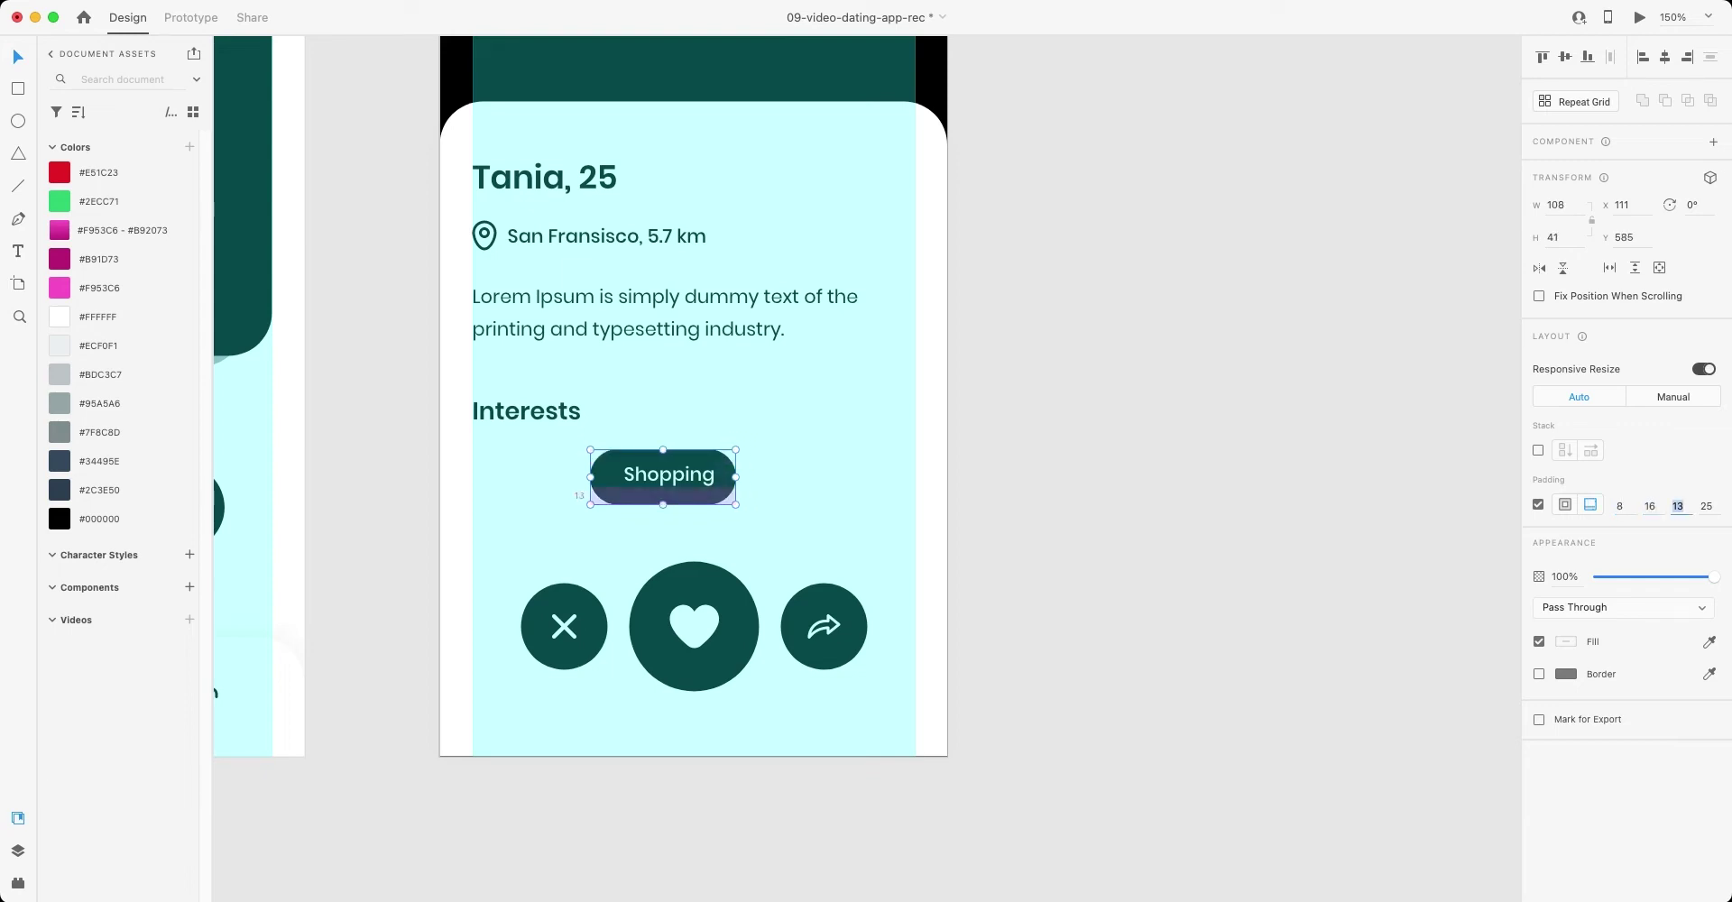
type("8")
key("Tab")
type("16")
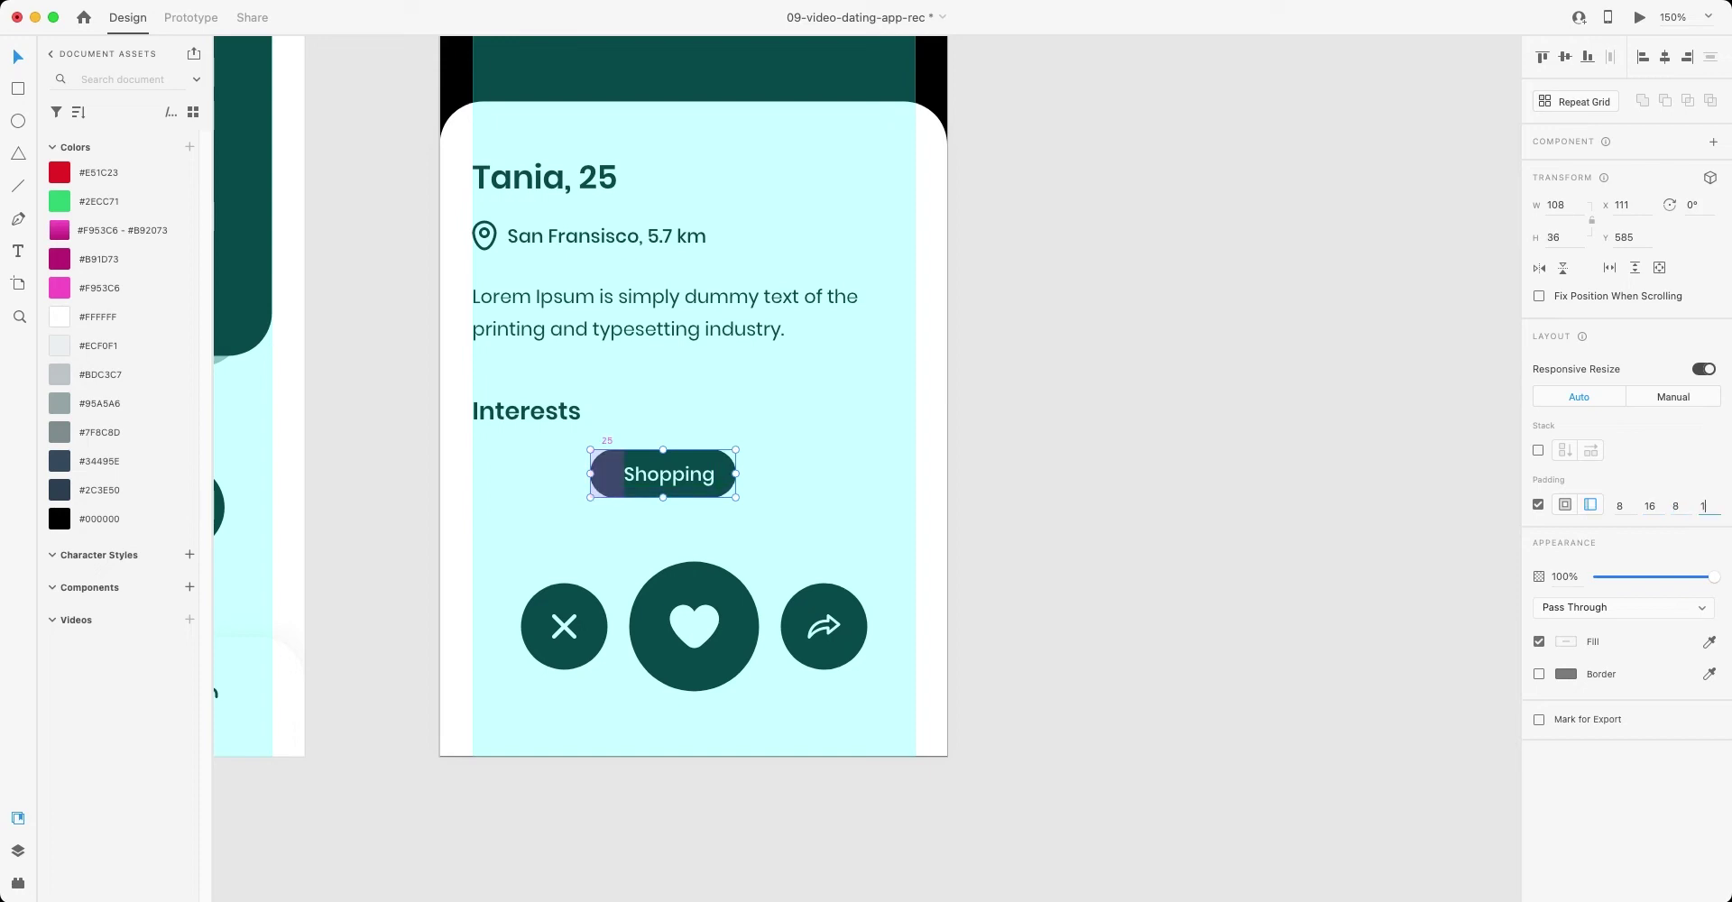
key("Tab")
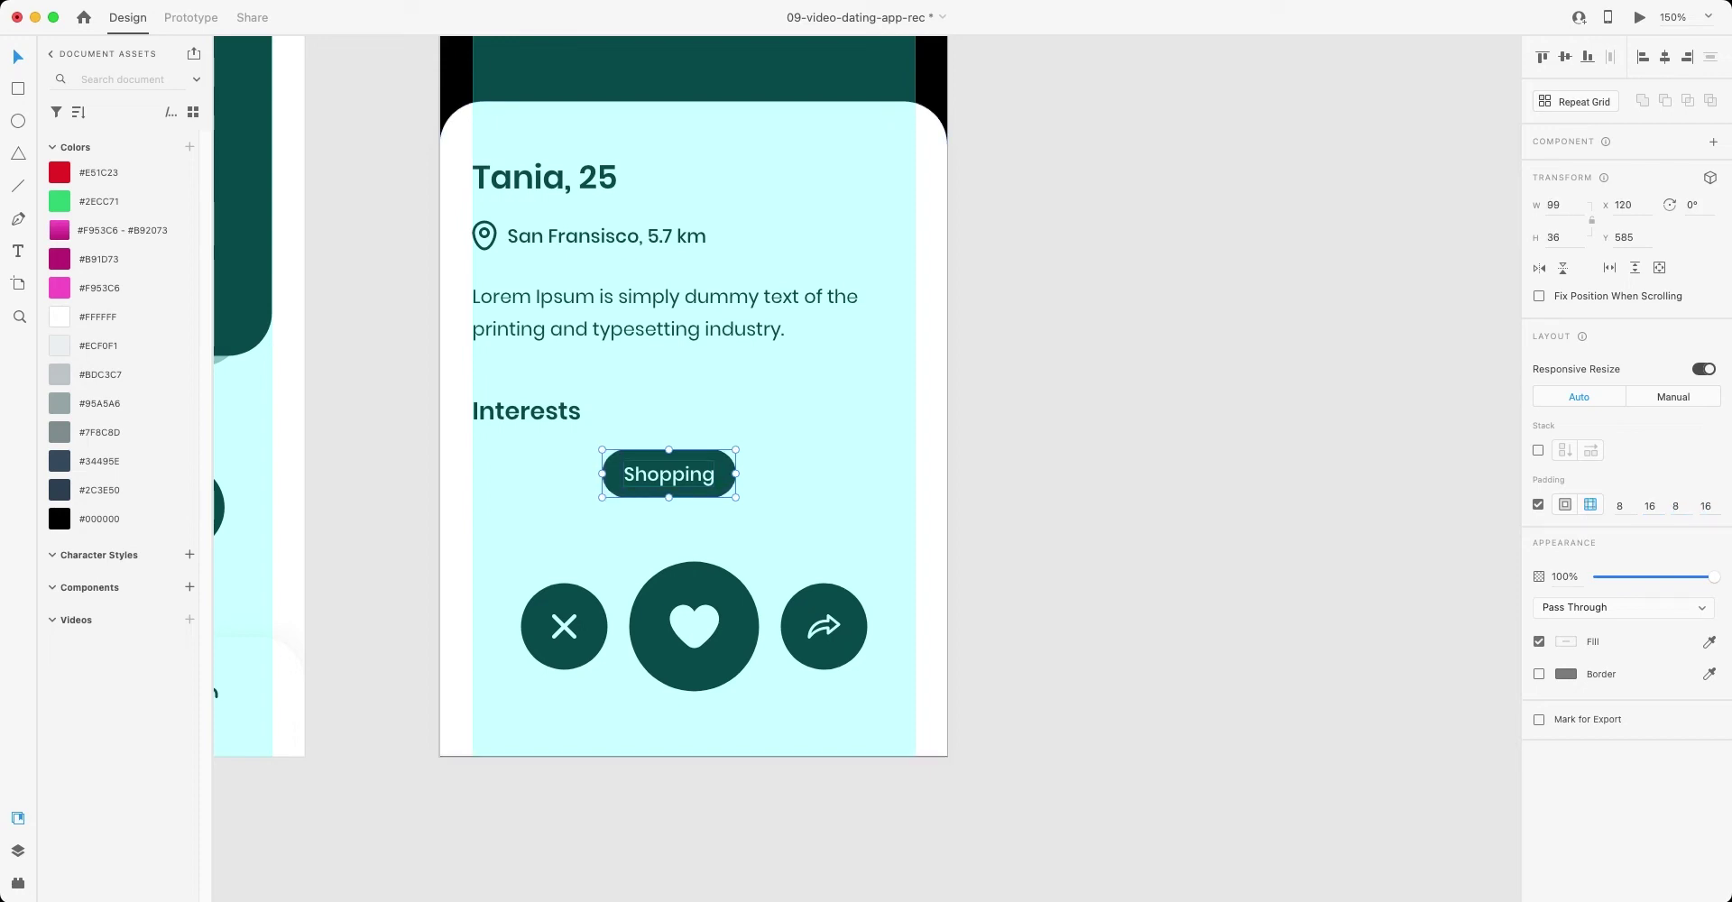
- Move the Shopping tag to X 24 and combine it with a duplicate in a horizontal stack with 8 spacing
left_click_drag(668, 474, 539, 473)
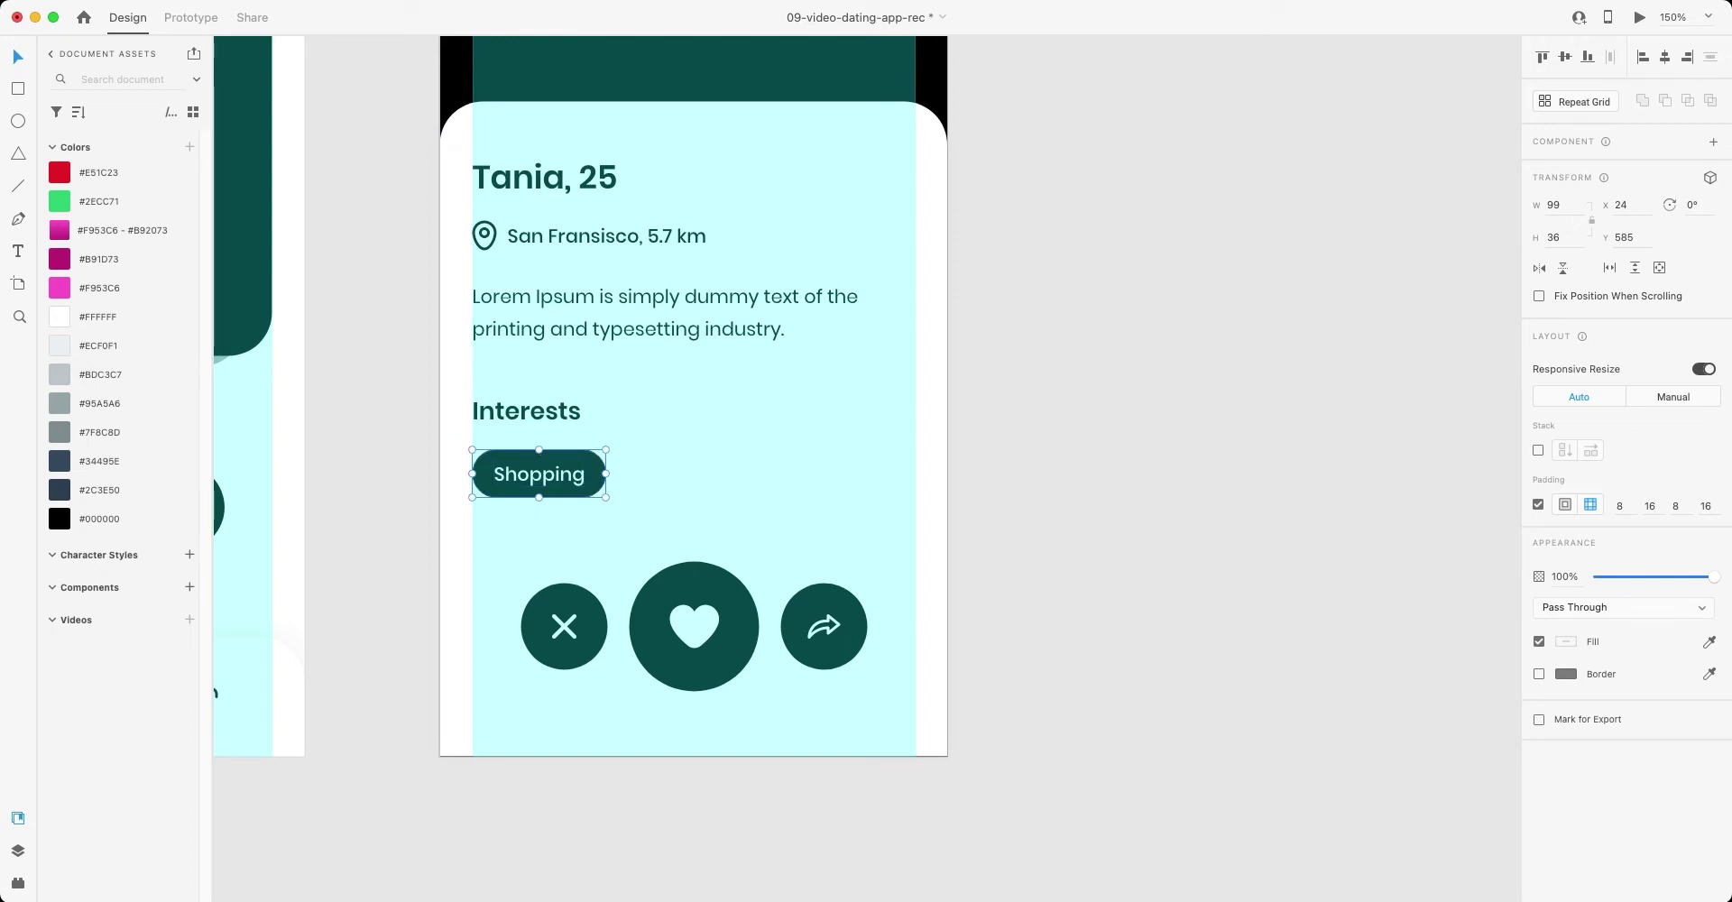
left_click_drag(539, 474, 684, 474)
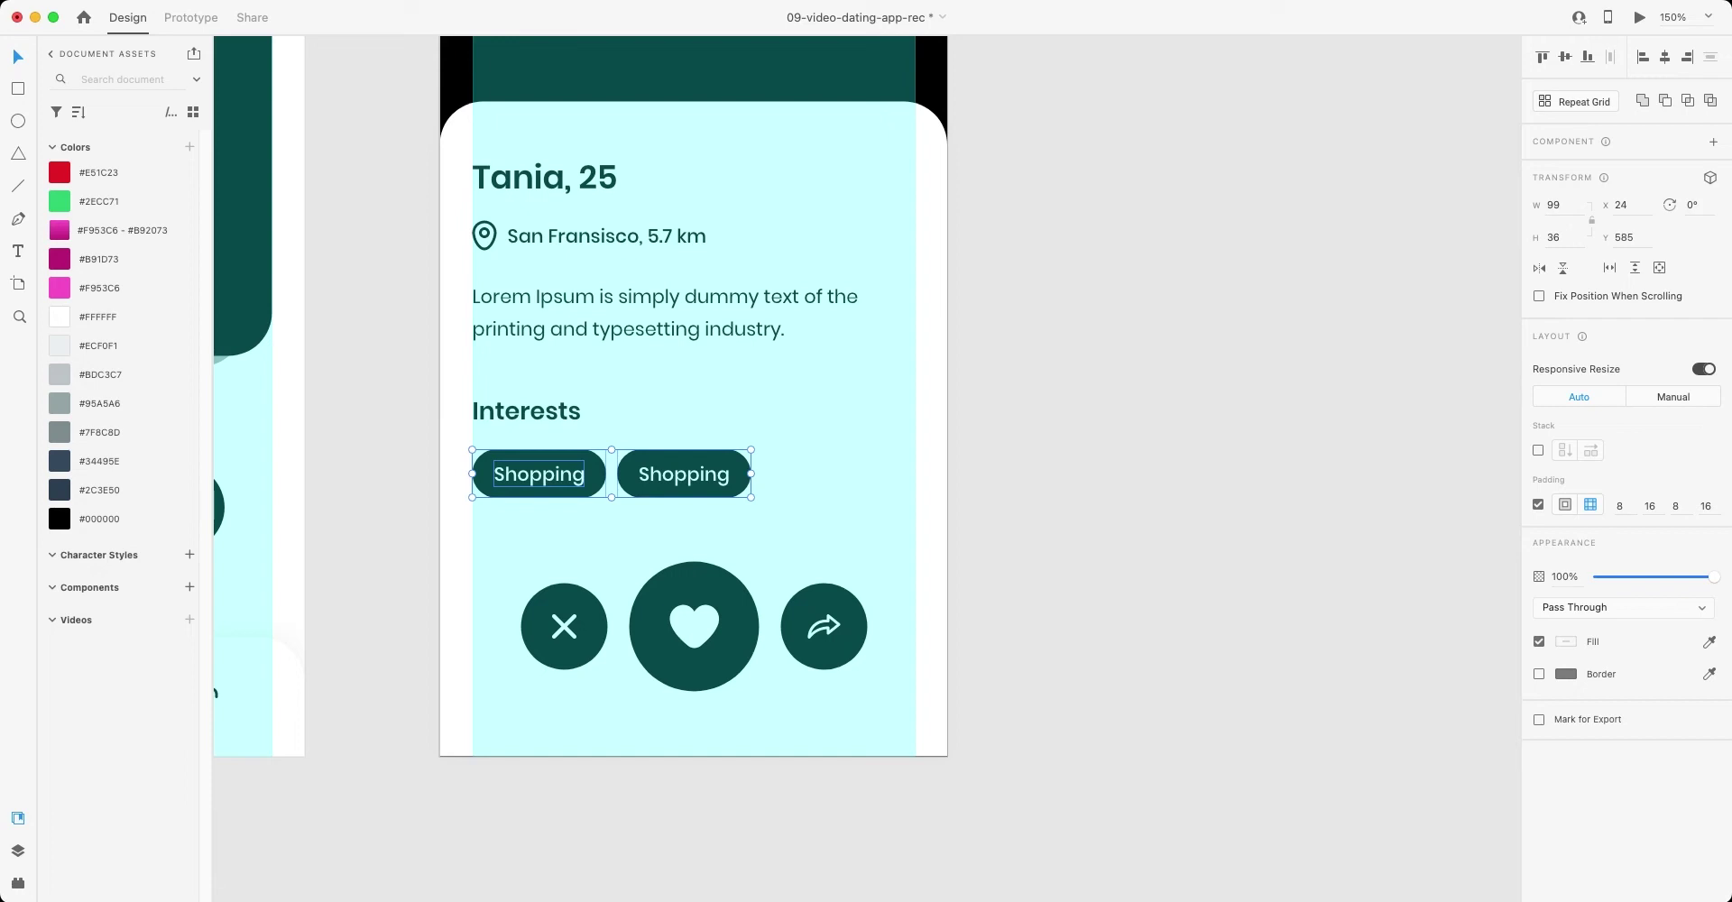
key("Escape")
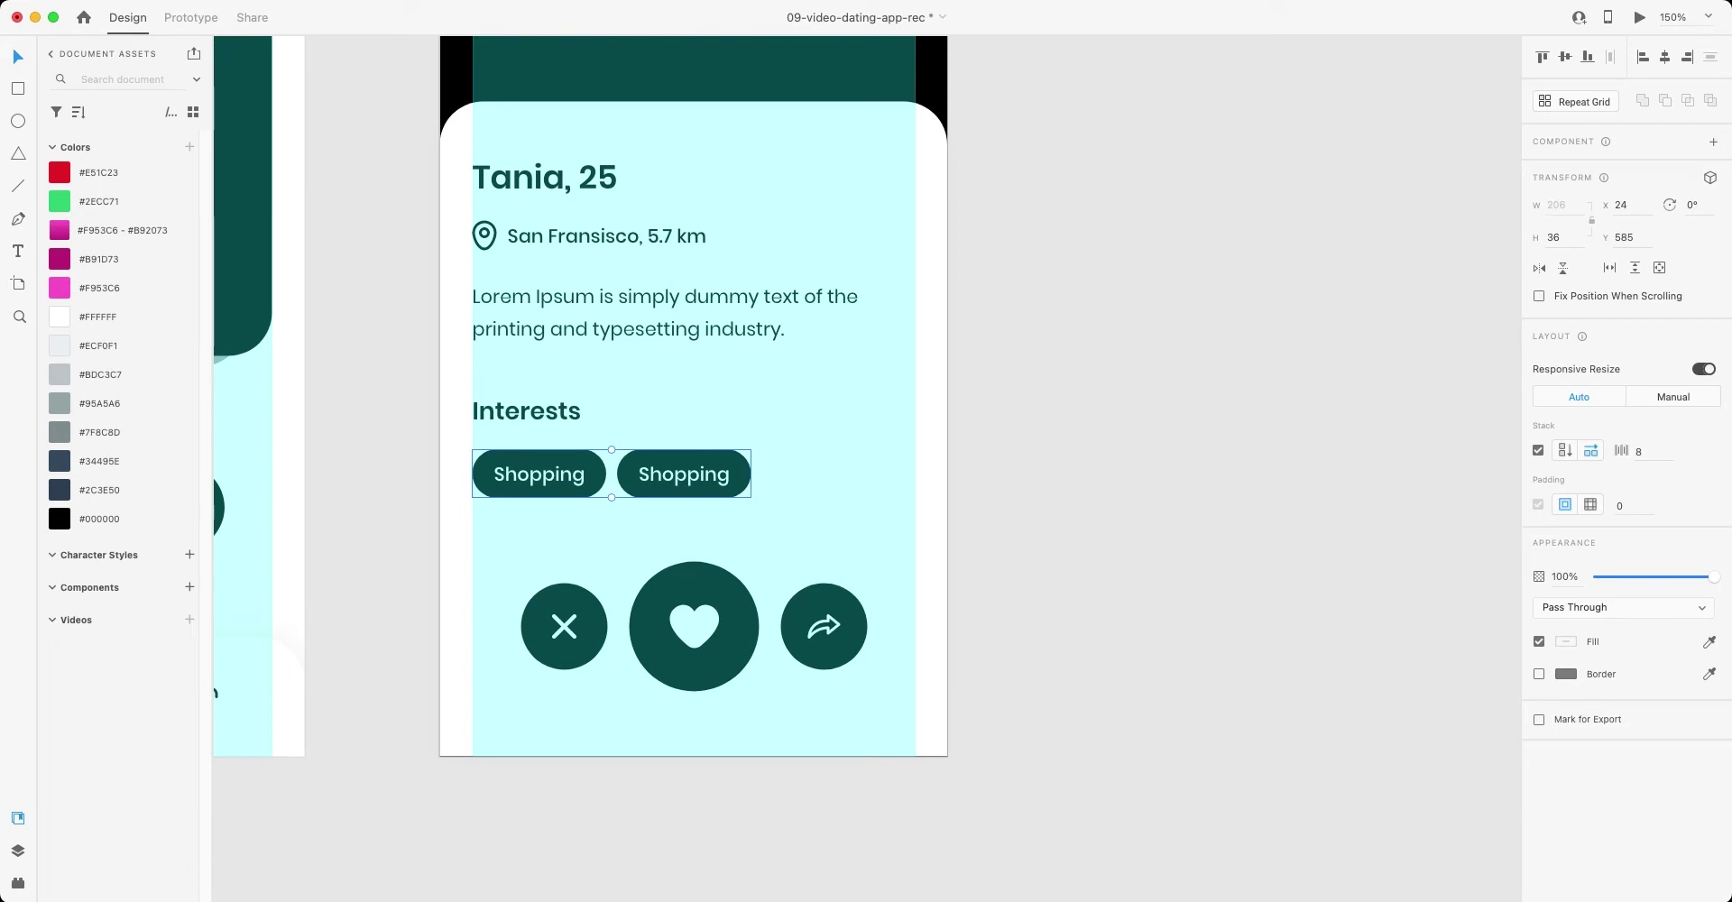
key("Return")
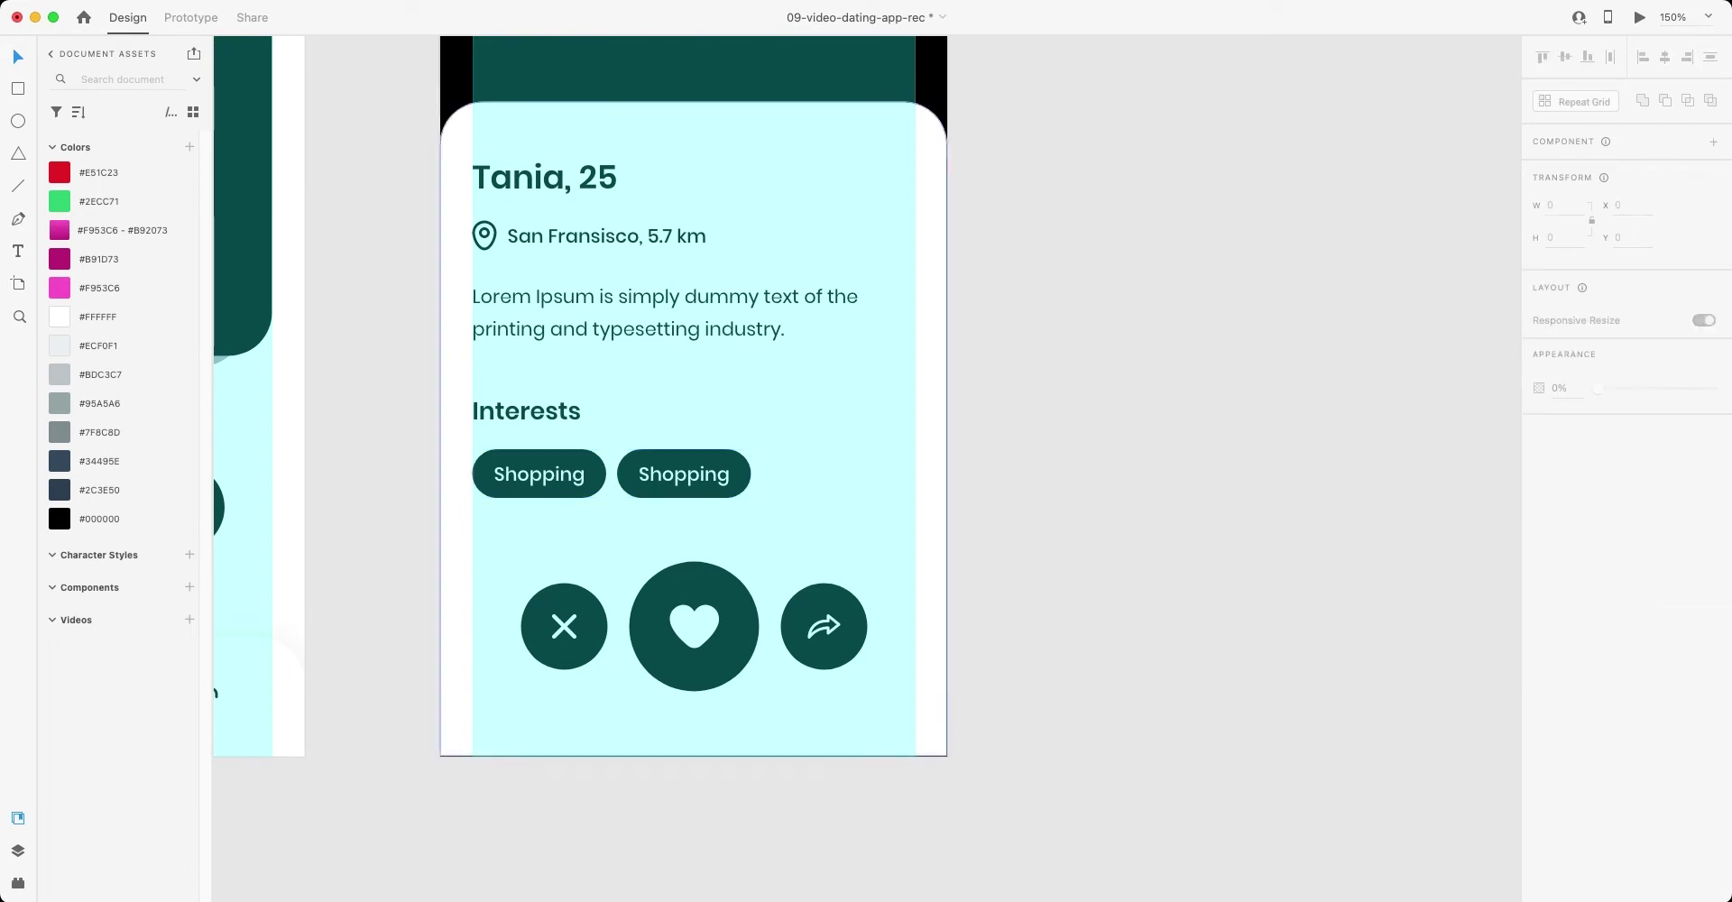
- Replace the second Shopping tag's text with "Music"
double_click(683, 478)
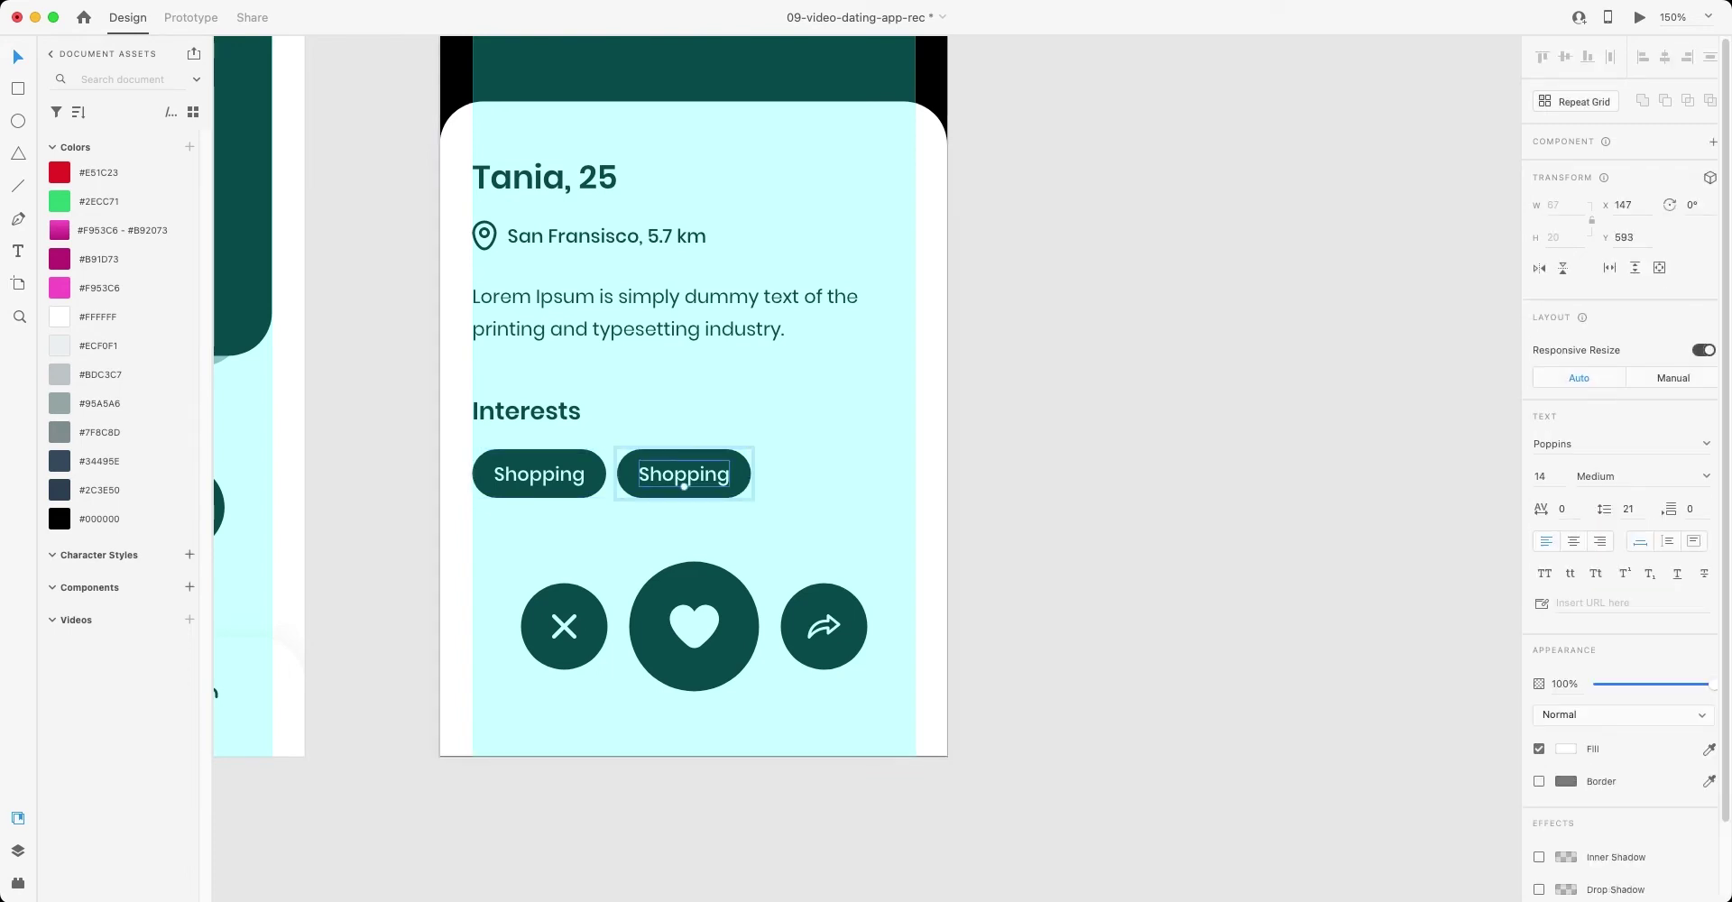
double_click(684, 486)
key("BackSpace")
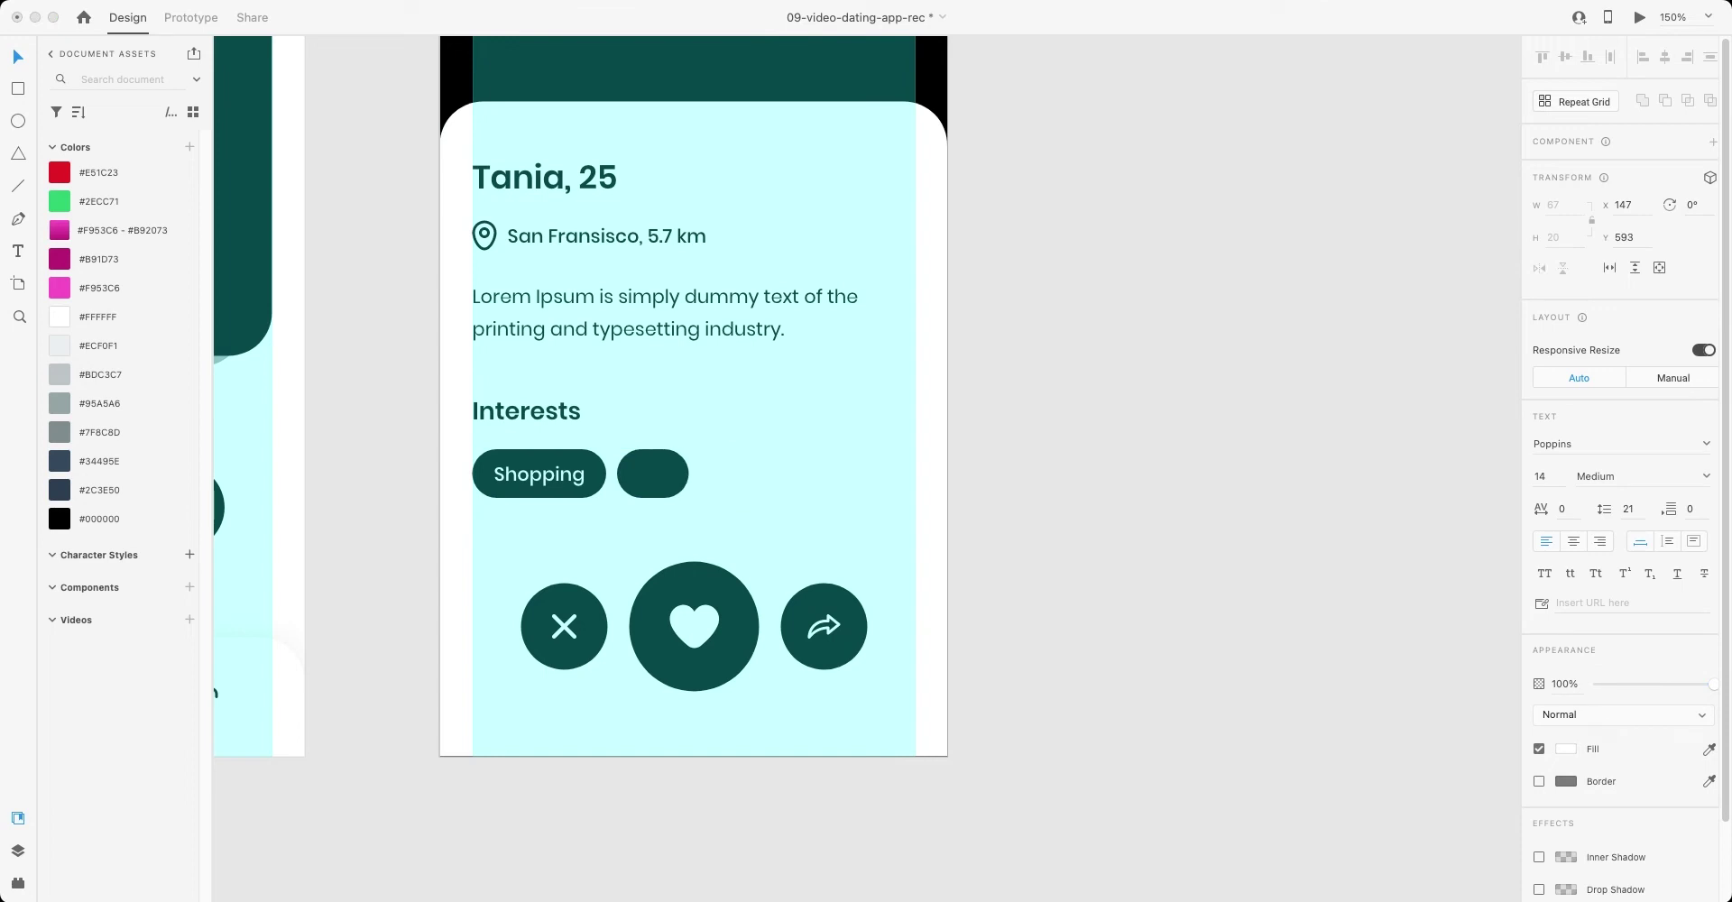
type("Music")
key("Escape")
key("Escape")
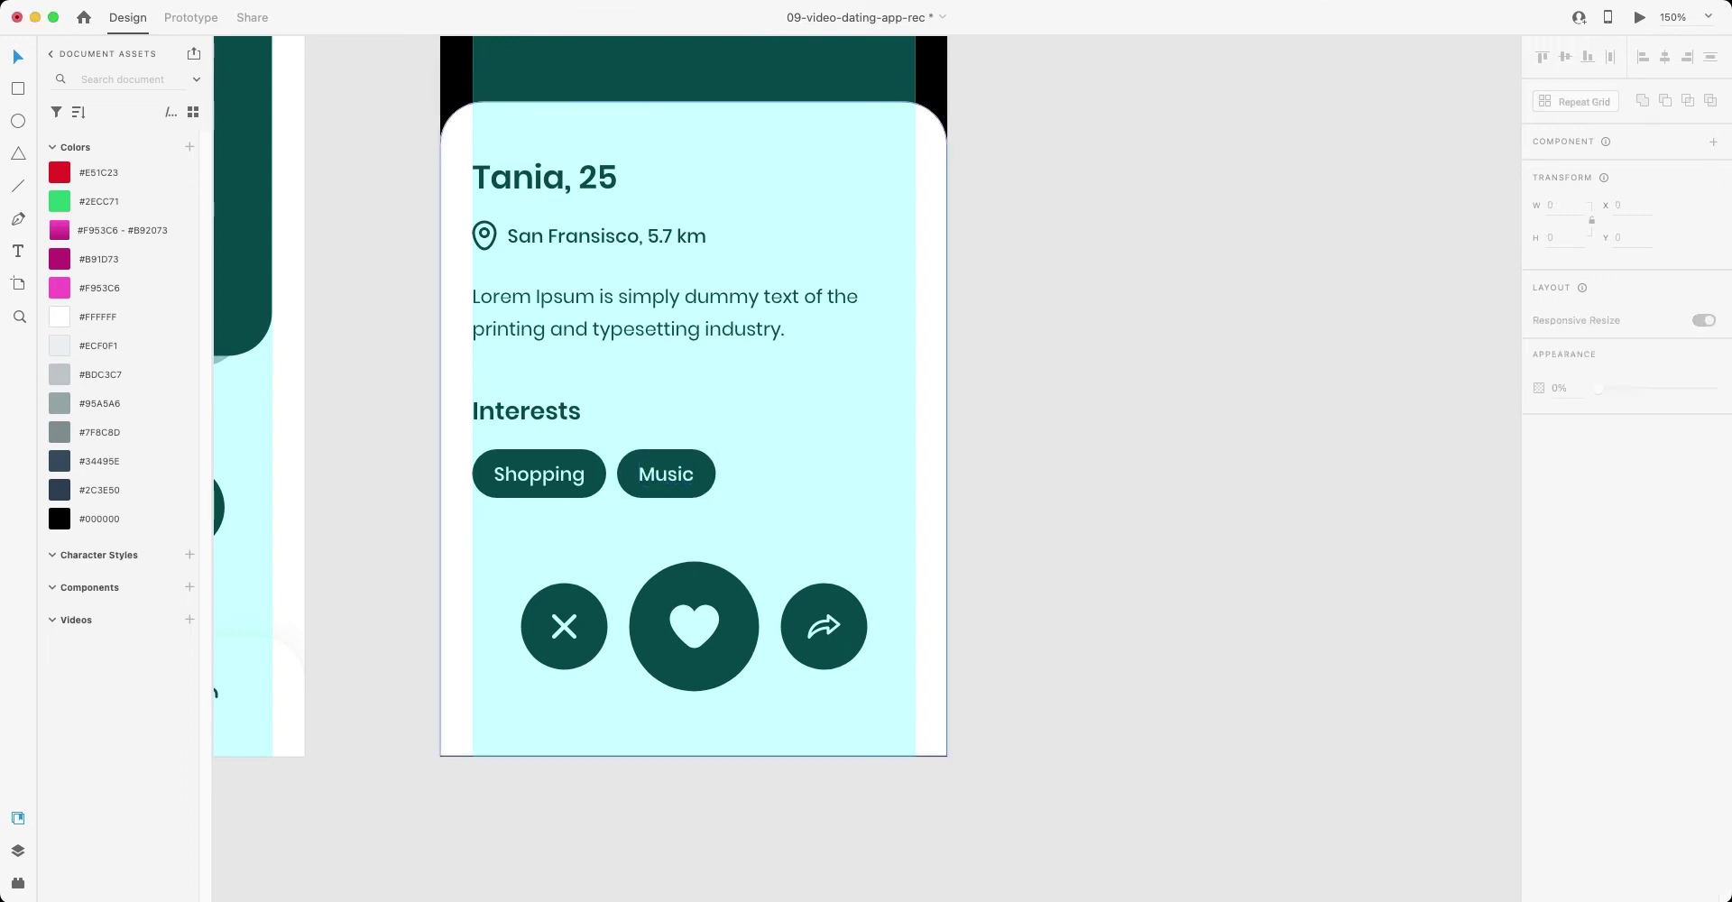
- Duplicate the Music tag within the stack and change the copy's text to "Coffee"
left_click(666, 474)
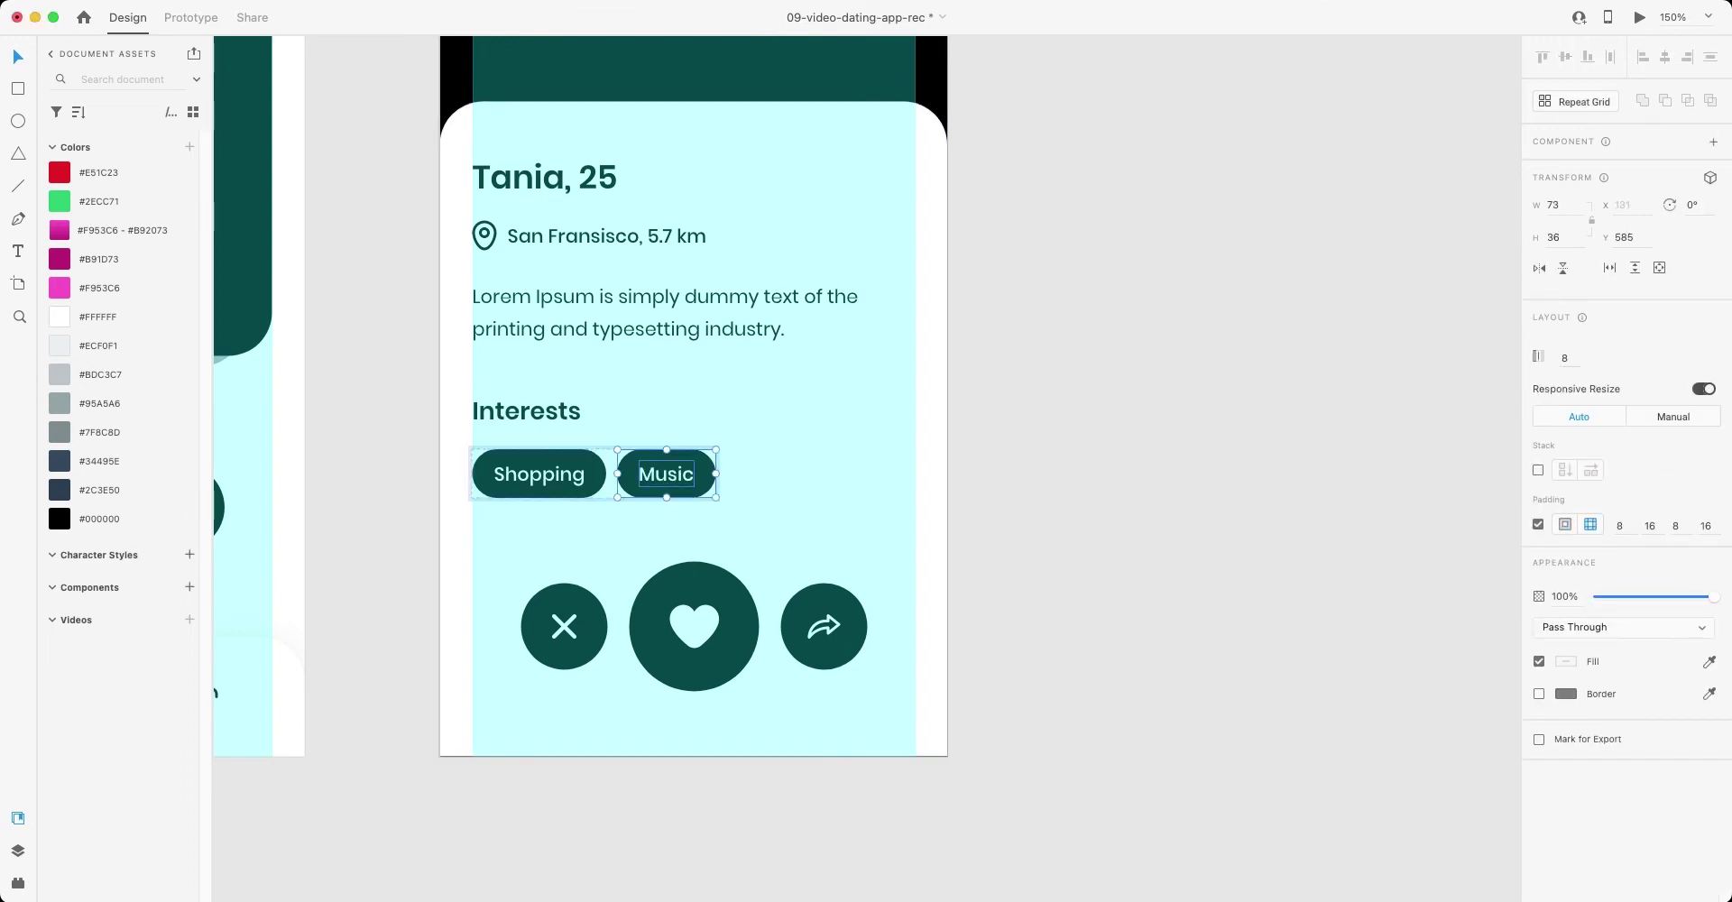
key("super+d")
double_click(765, 478)
double_click(765, 478)
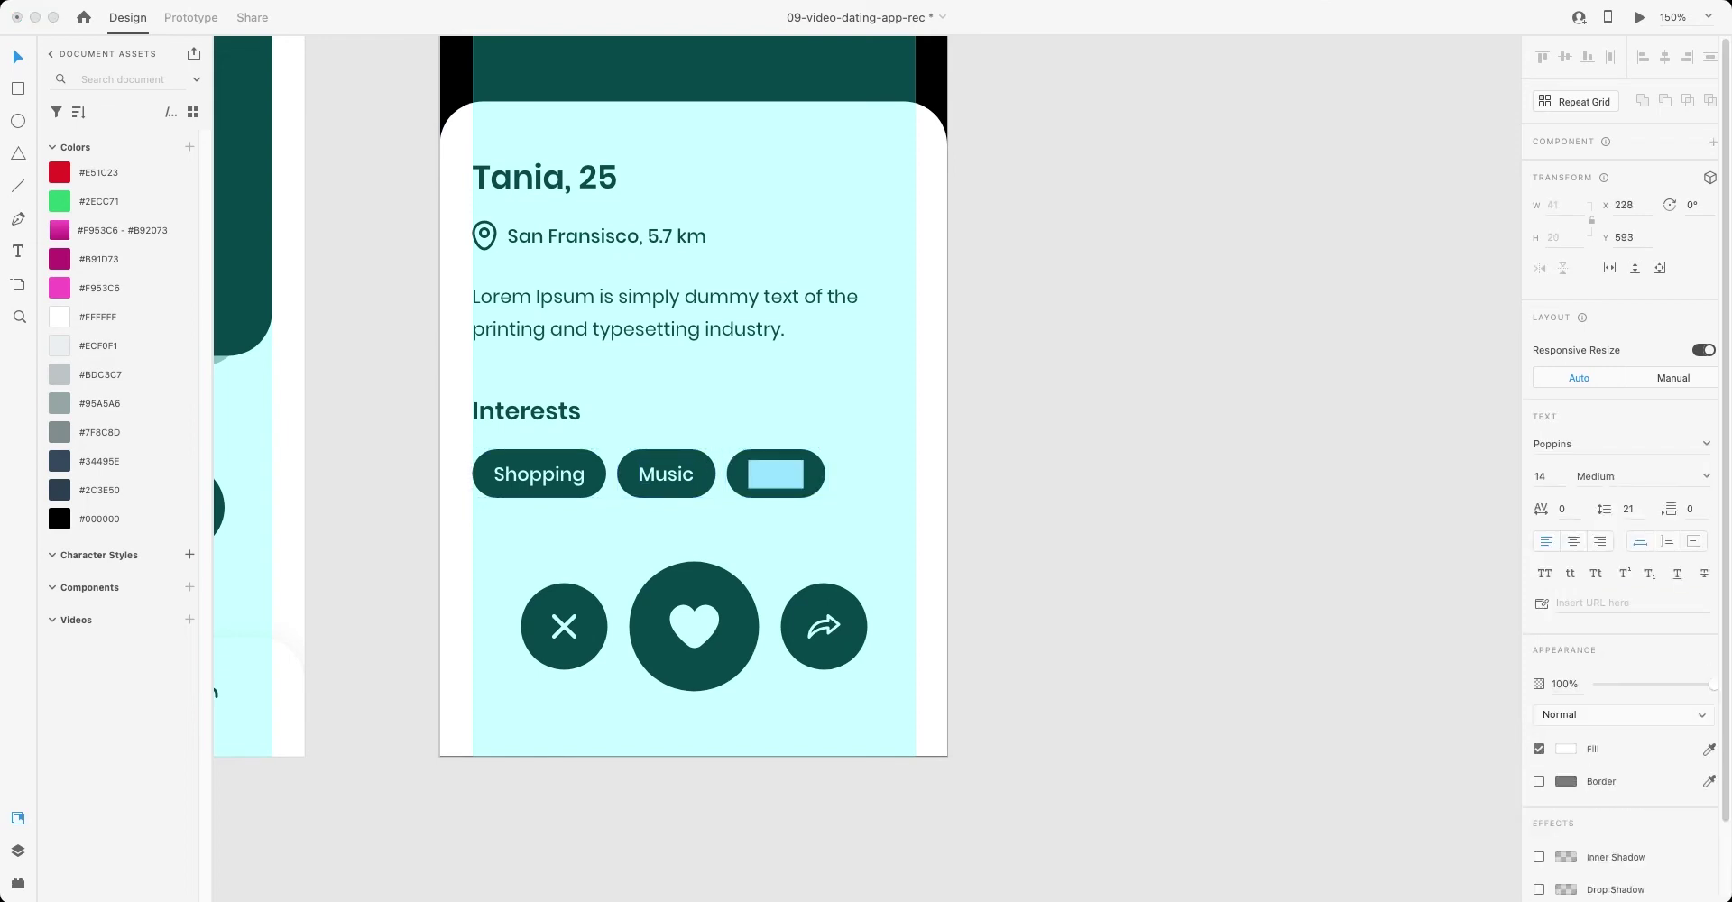
key("BackSpace")
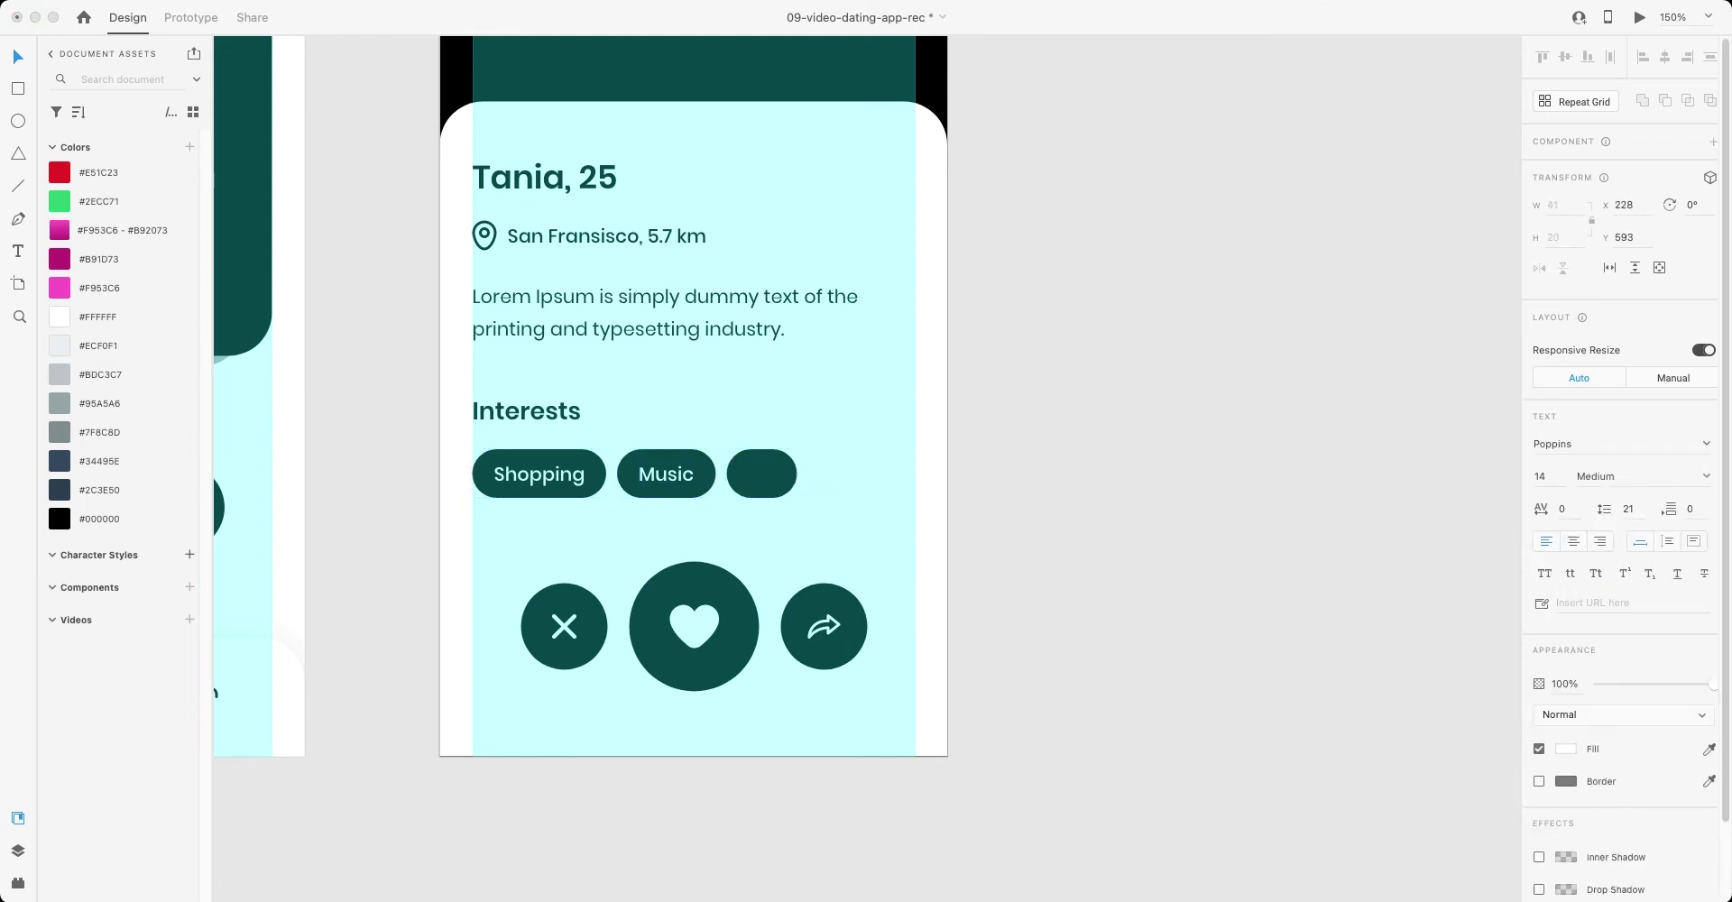
type("Coffee")
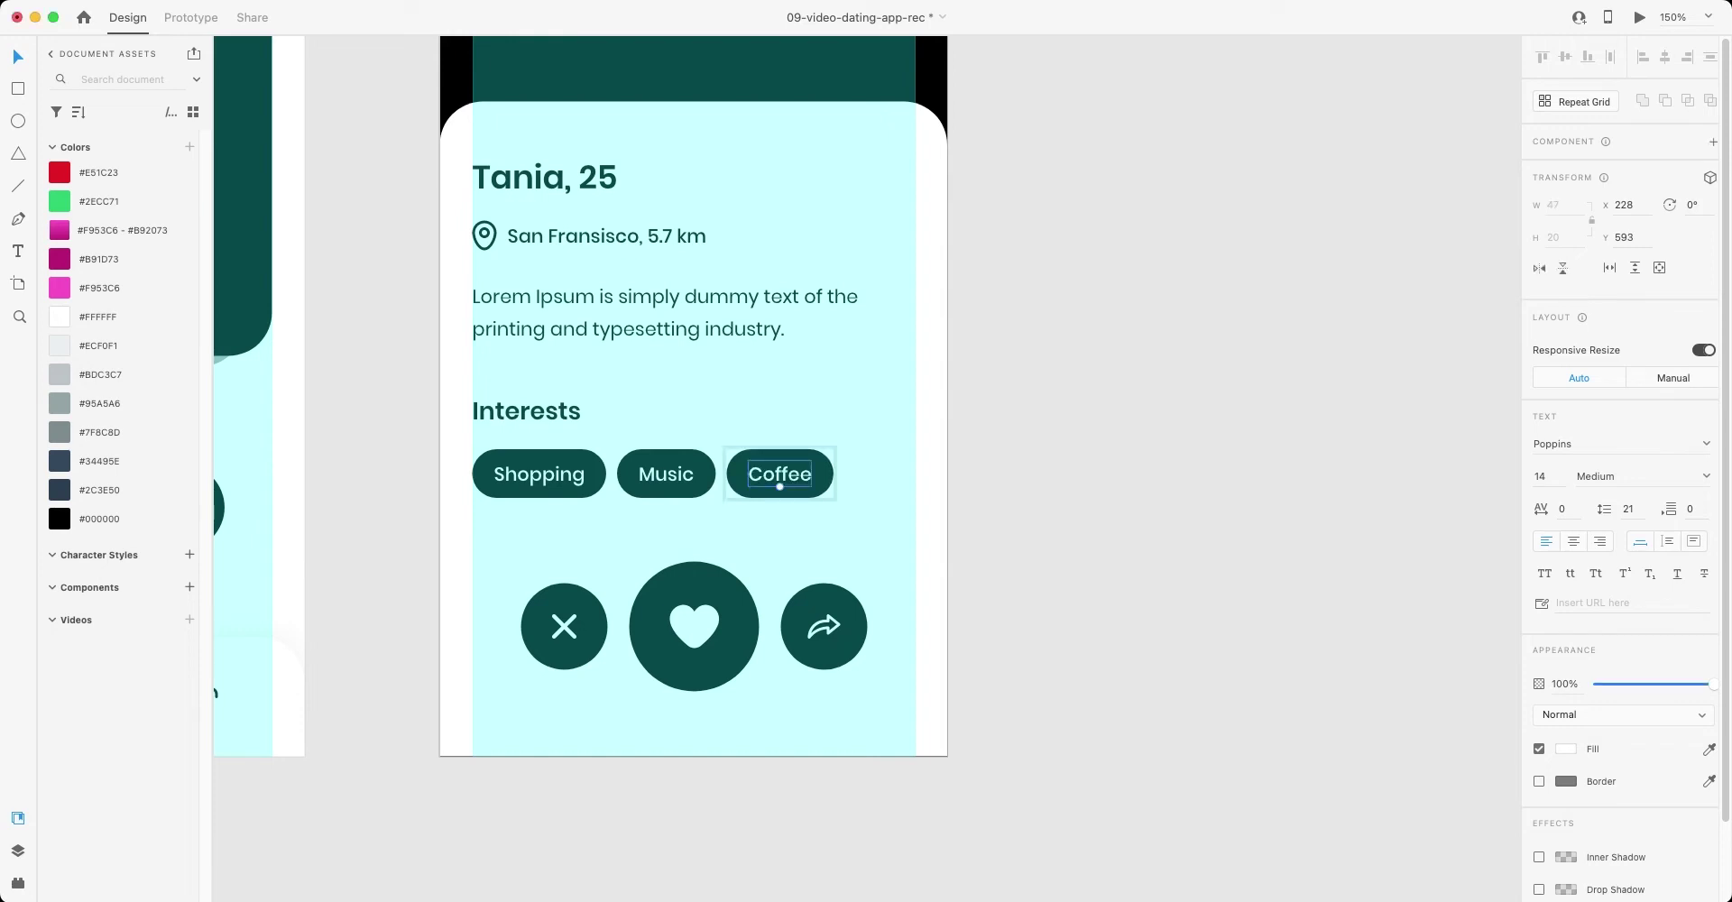
key("super+a")
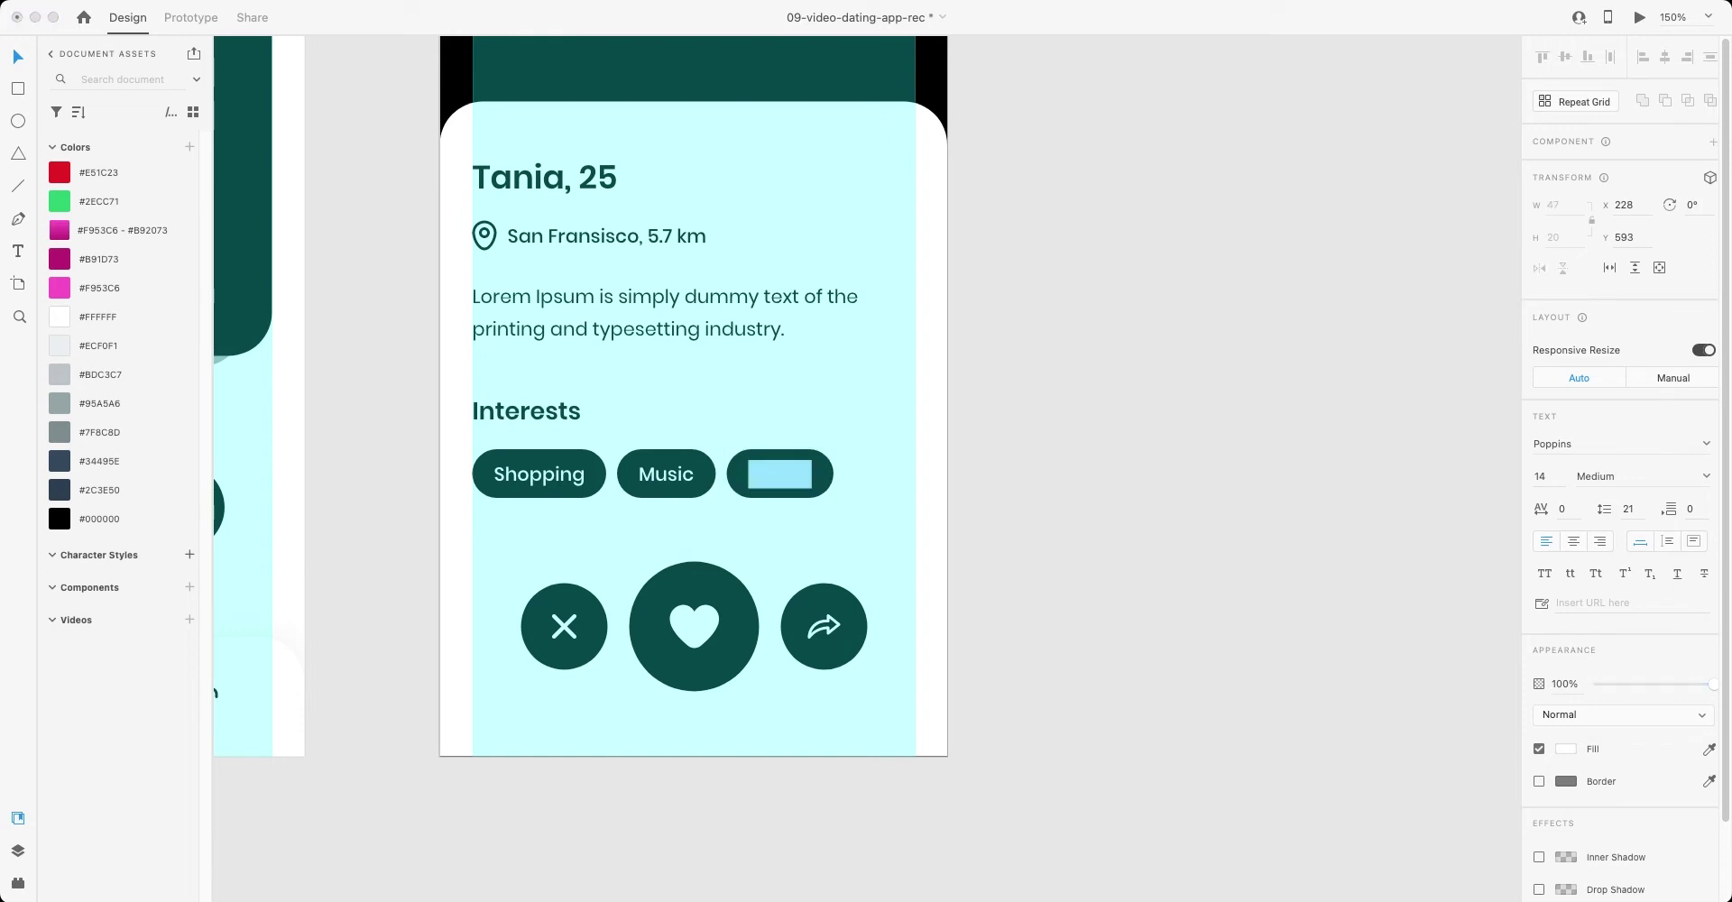
key("BackSpace")
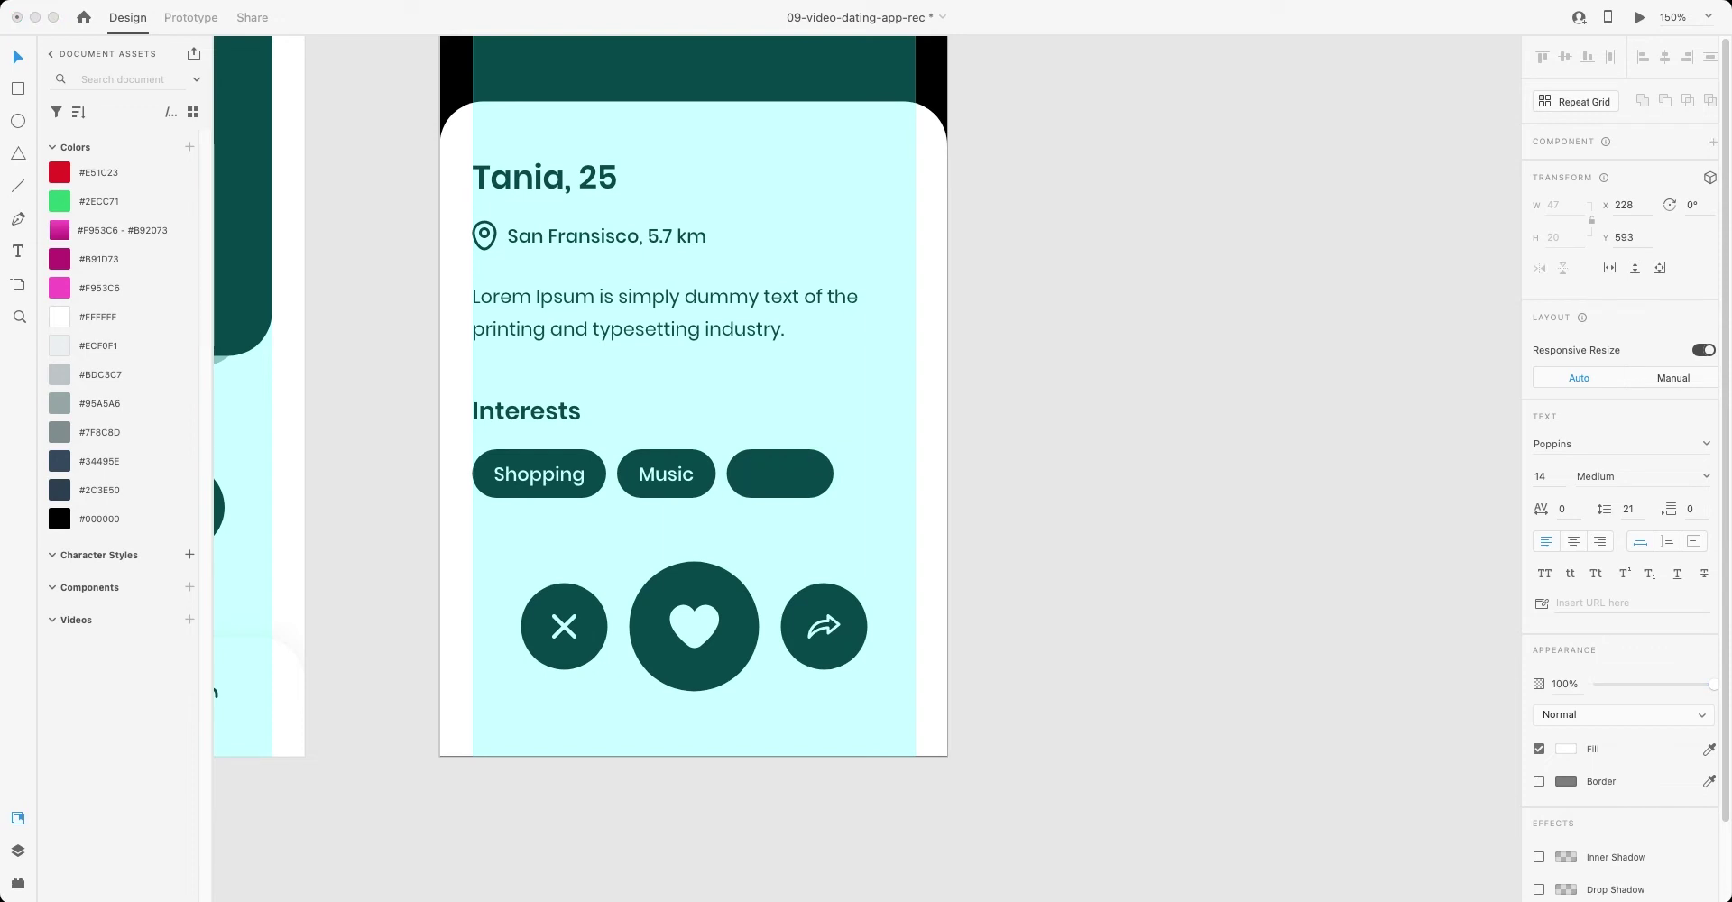
key("super+z")
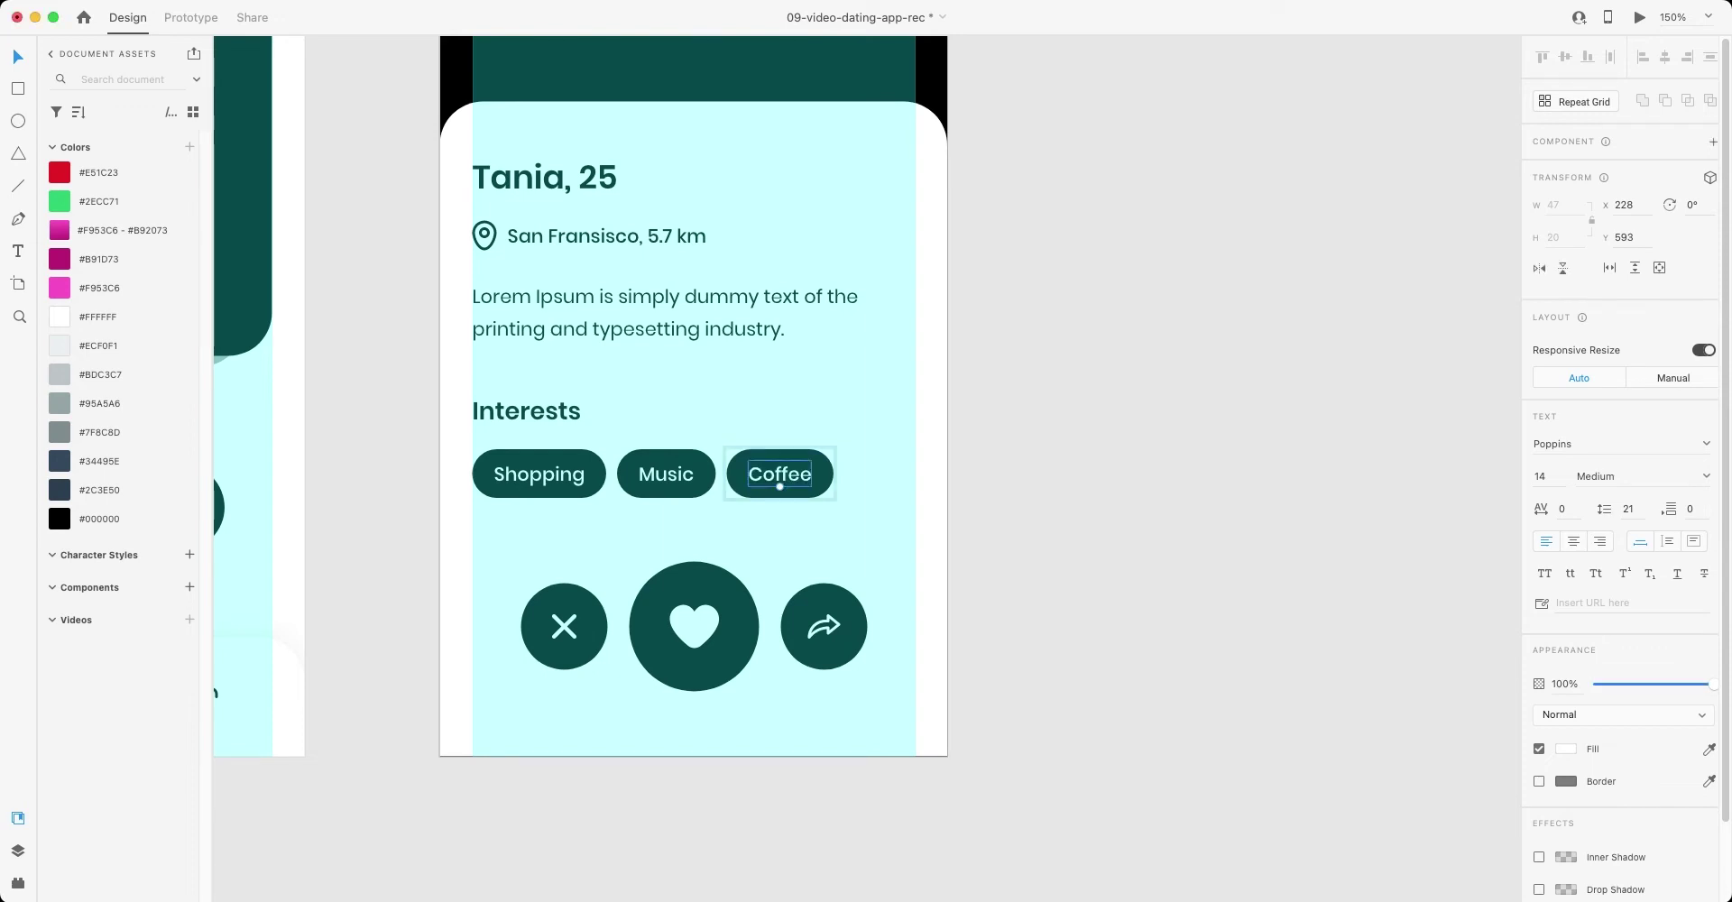
- Duplicate the Coffee tag within the stack and change the copy's text to "Travel"
key("Escape")
left_click(780, 474)
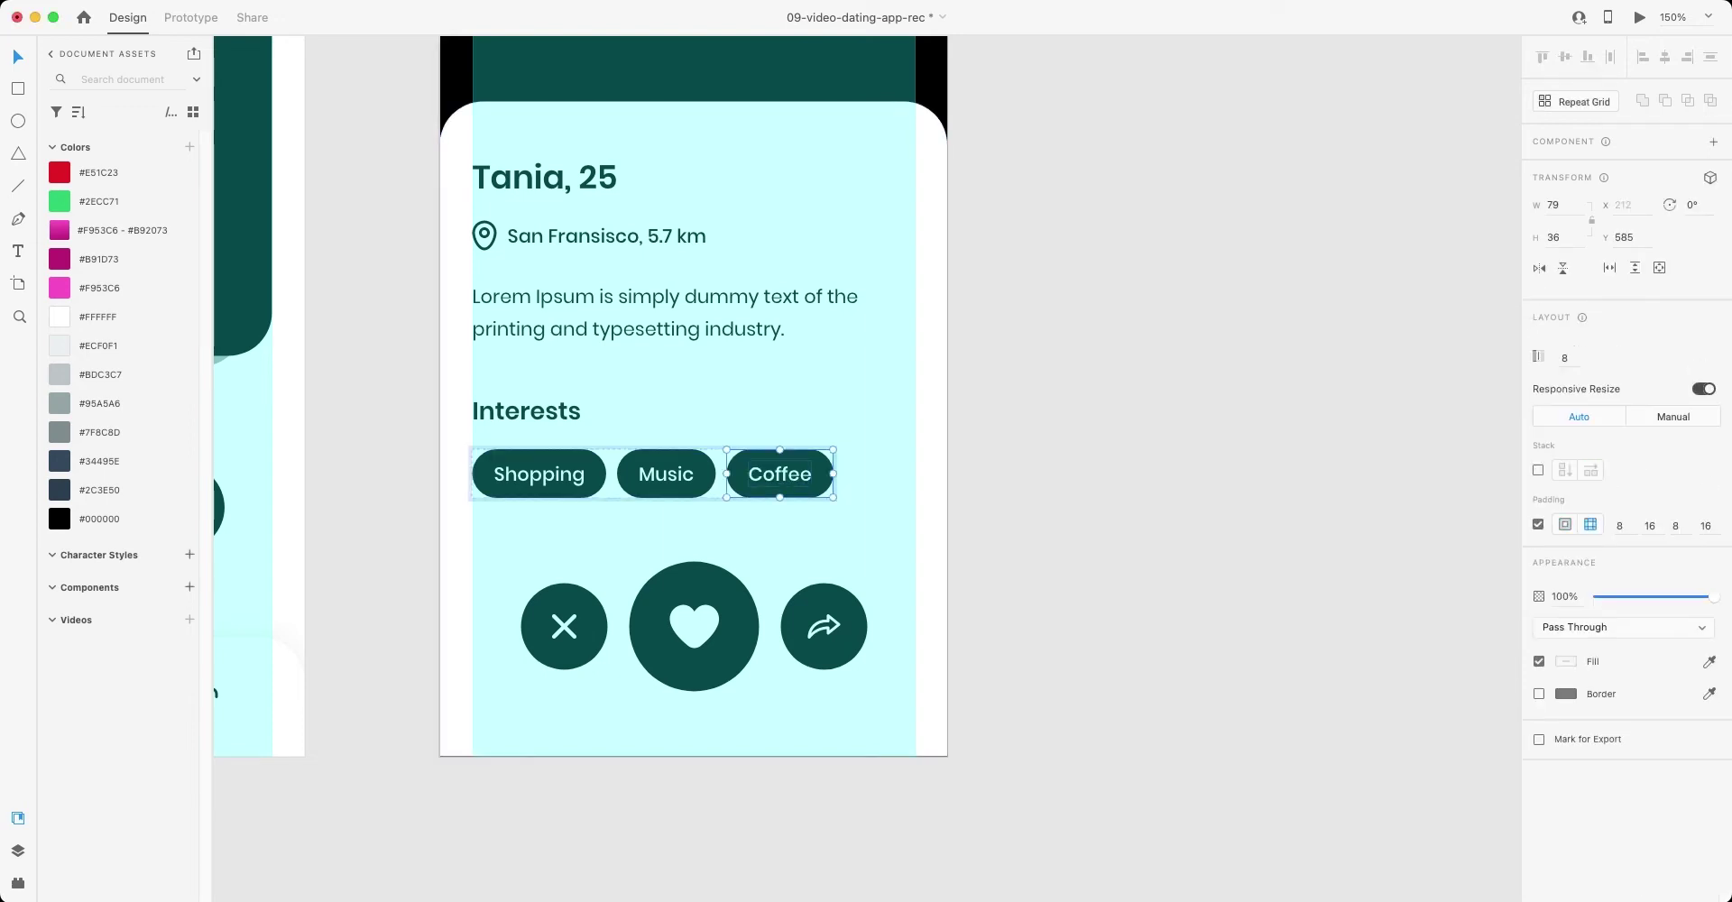
key("super+d")
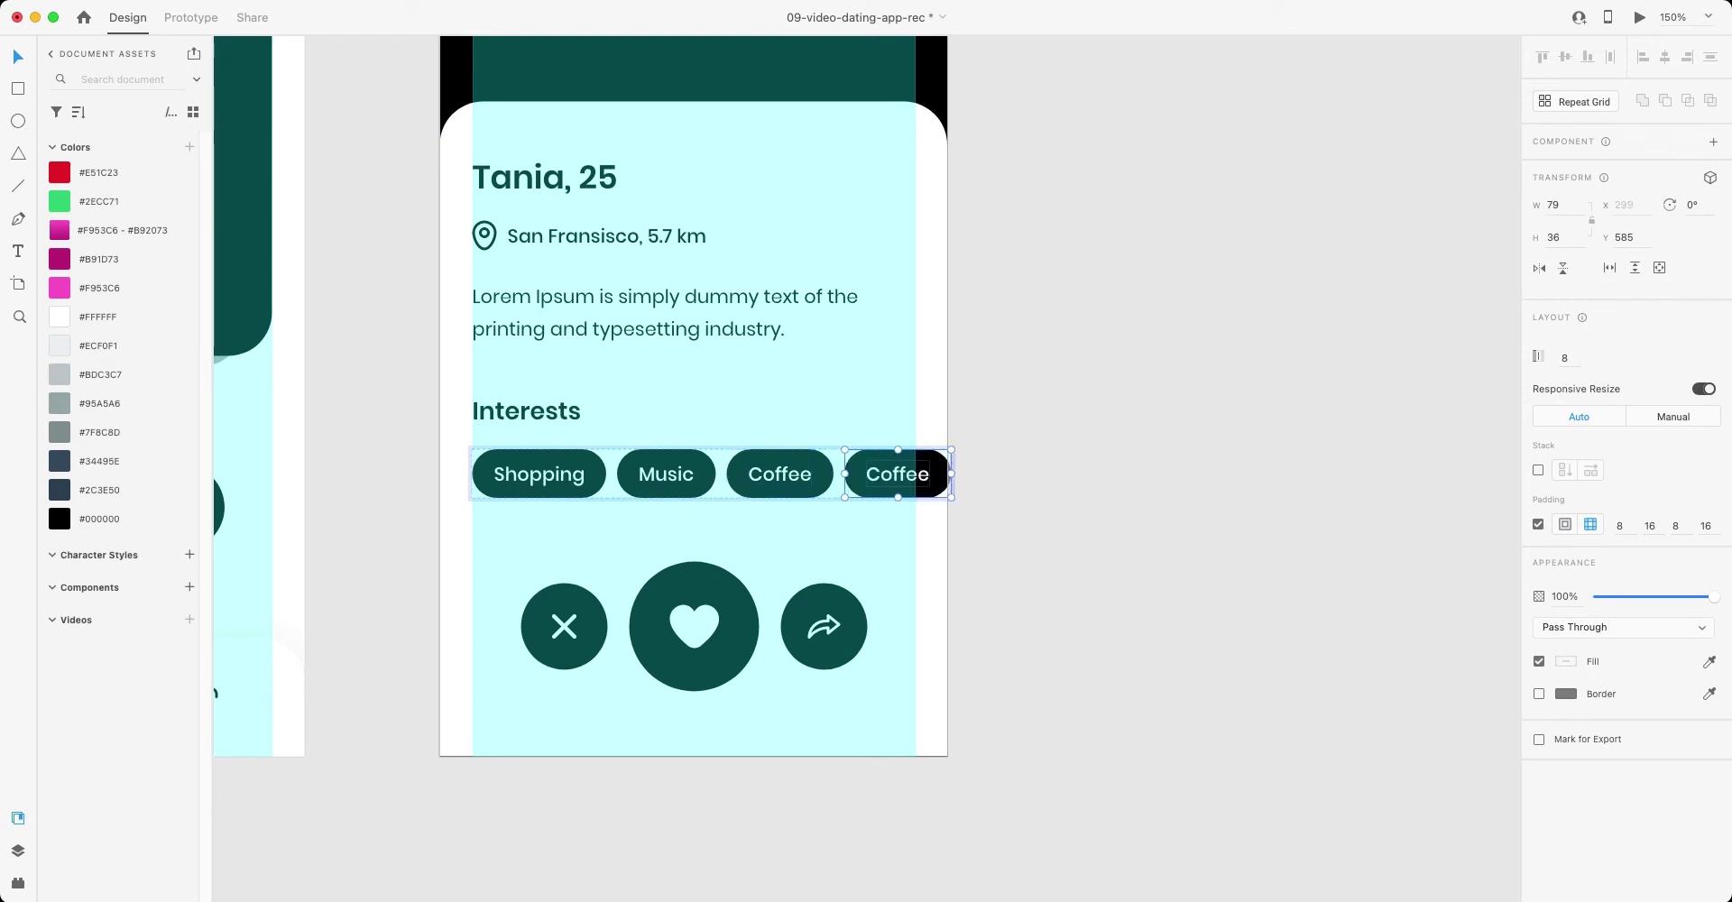
double_click(901, 475)
double_click(901, 476)
type("Travel")
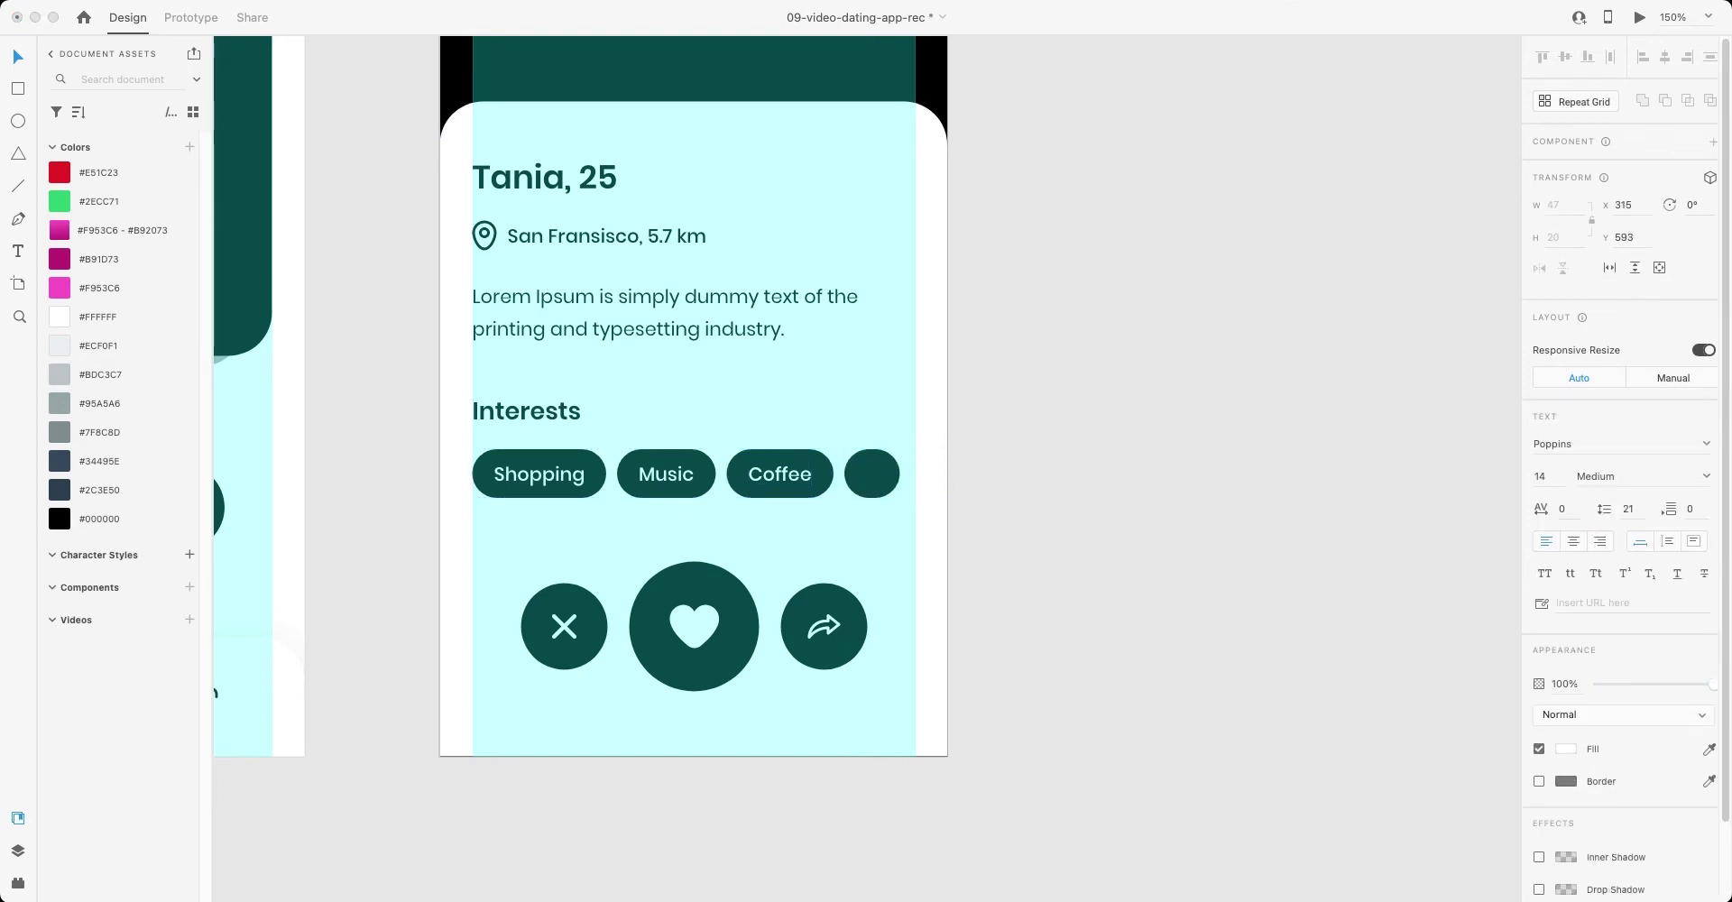
- Label the last interest chip "Books" and save the document
key("Escape")
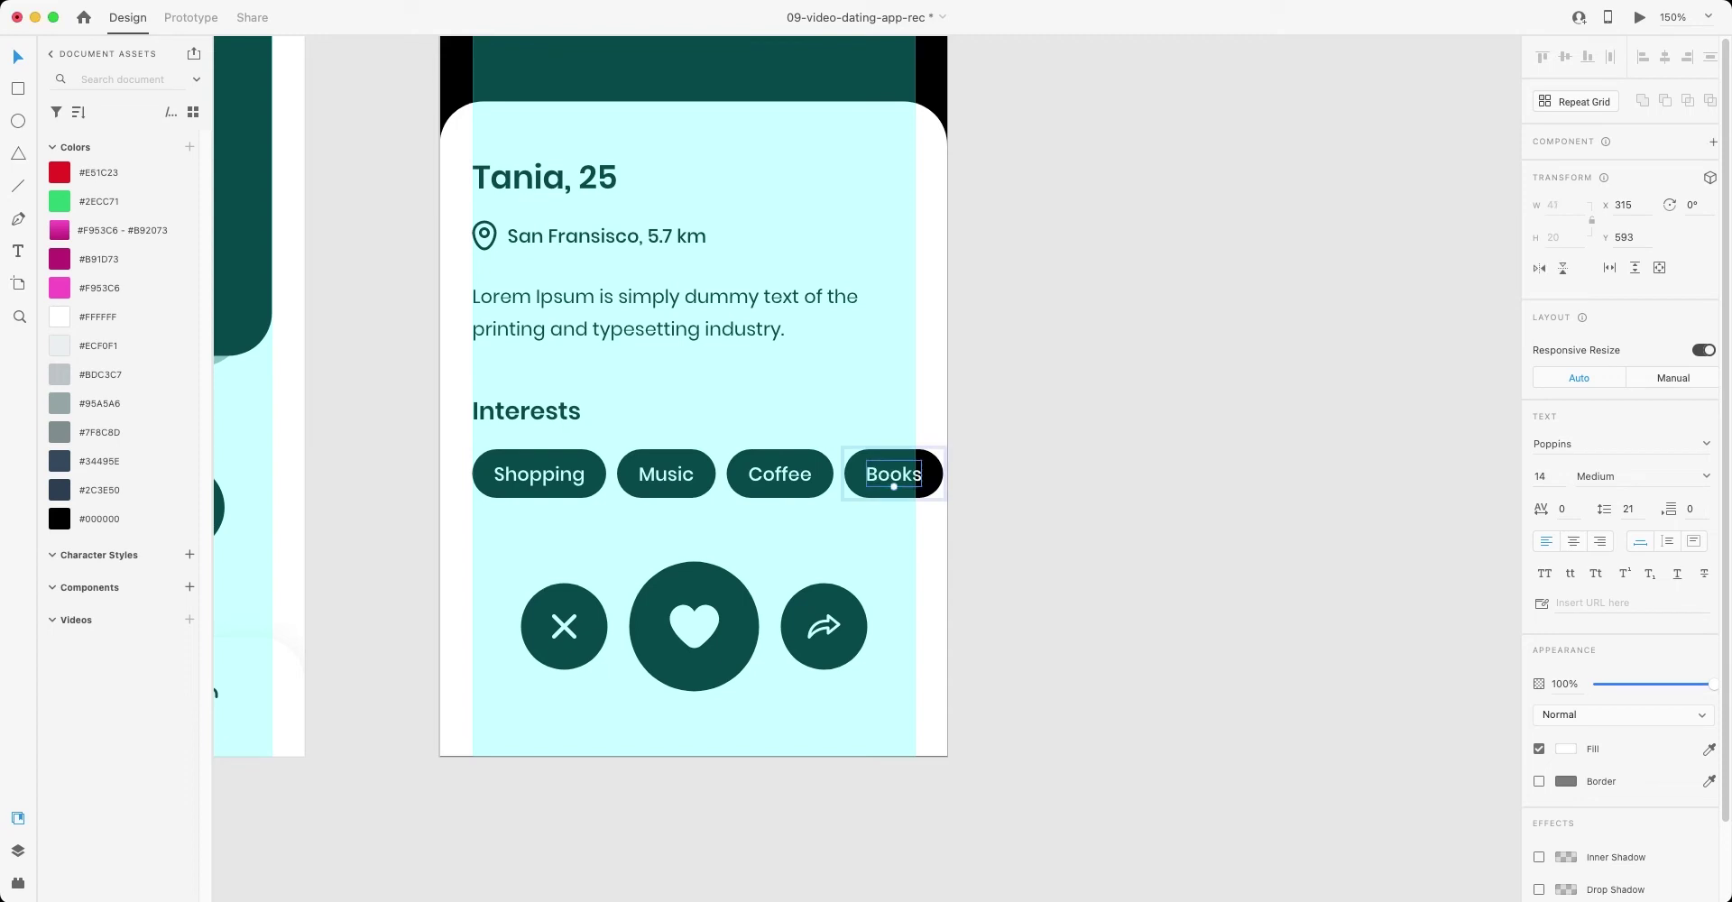
key("Escape")
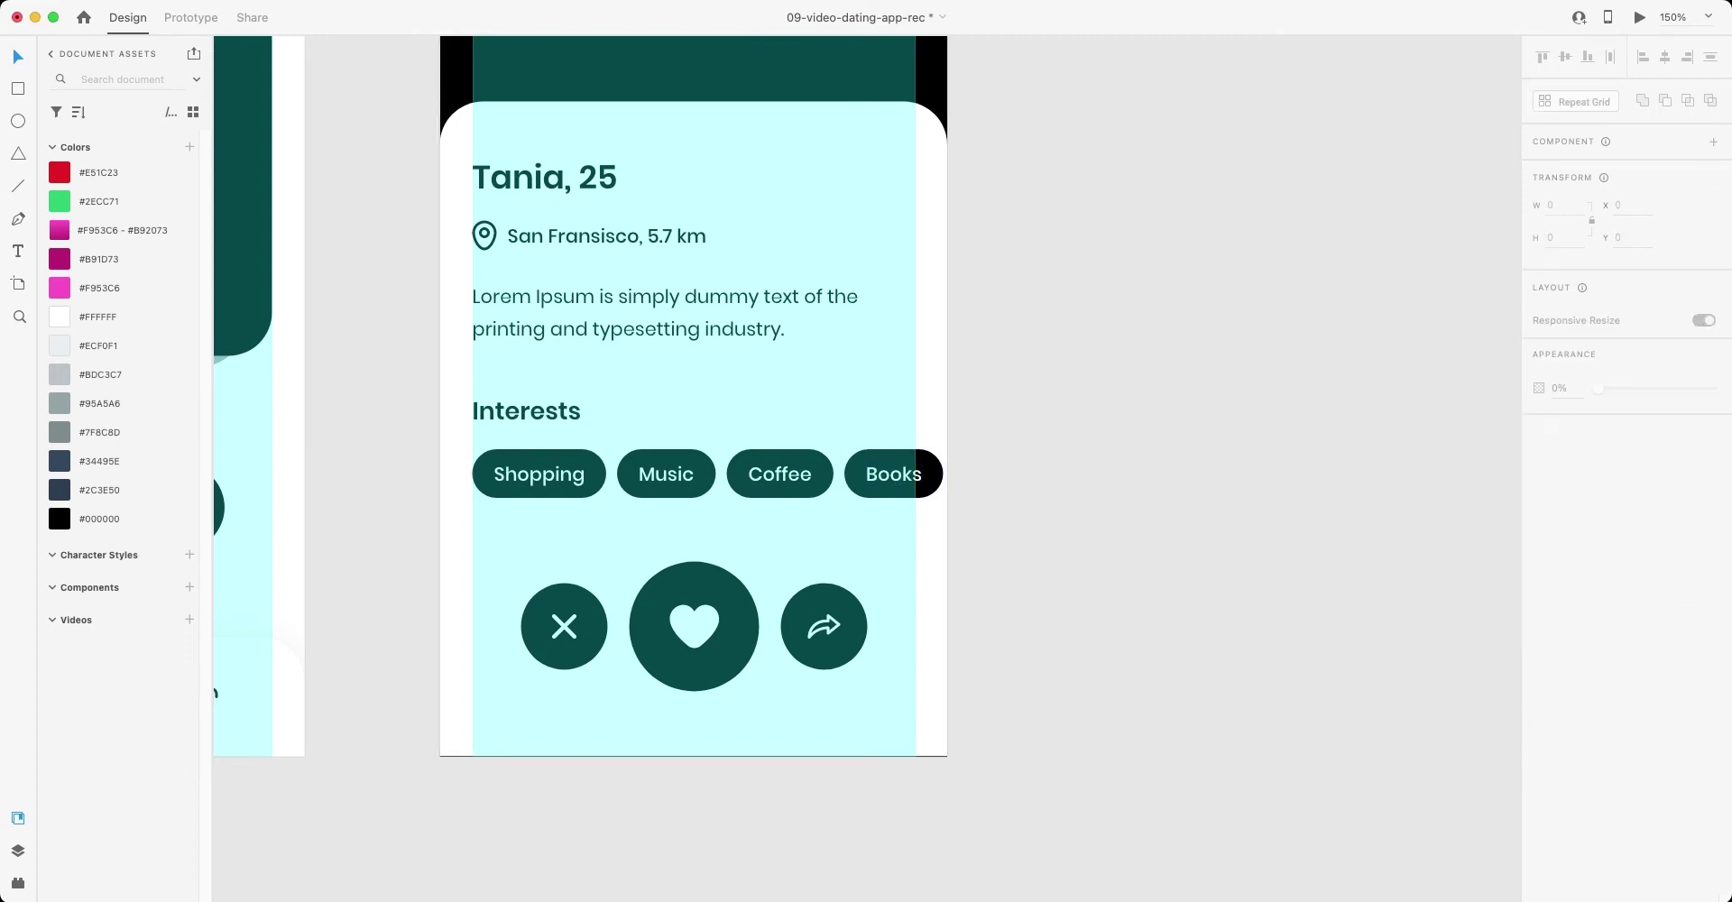
key("super+s")
- Add the text "90% match" in Poppins Medium 14 across from the name heading on the 02-Details artboard
key("super+1")
scroll(866, 469, "up", 5)
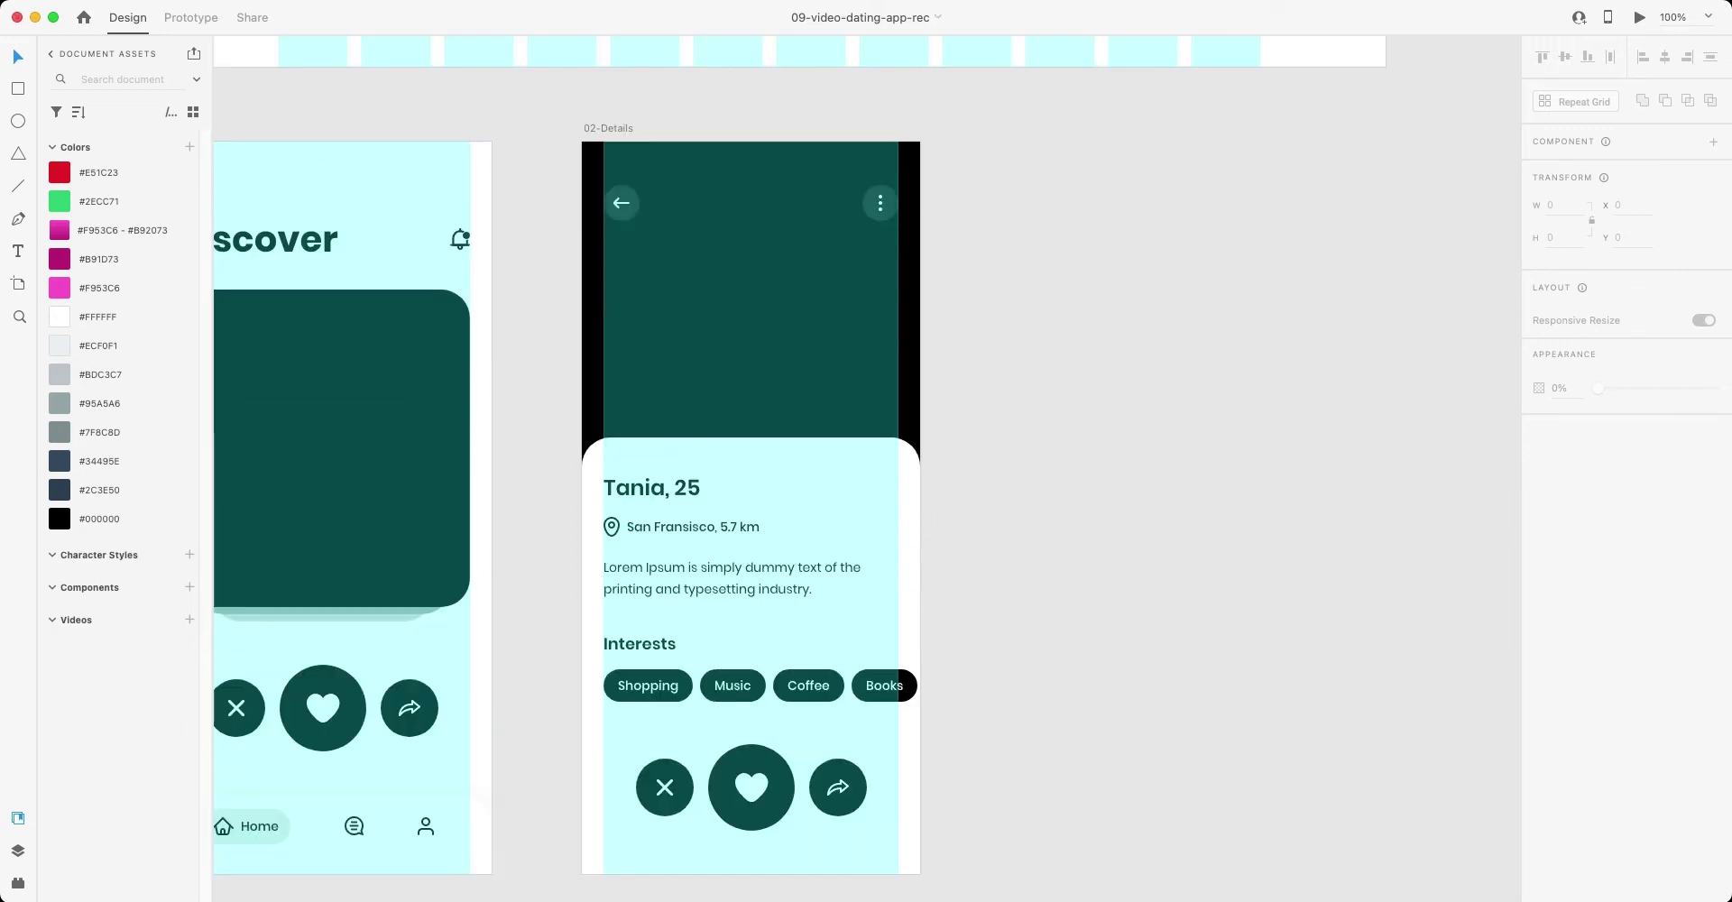
scroll(866, 469, "left", 7)
scroll(866, 470, "right", 4)
scroll(866, 469, "up", 1)
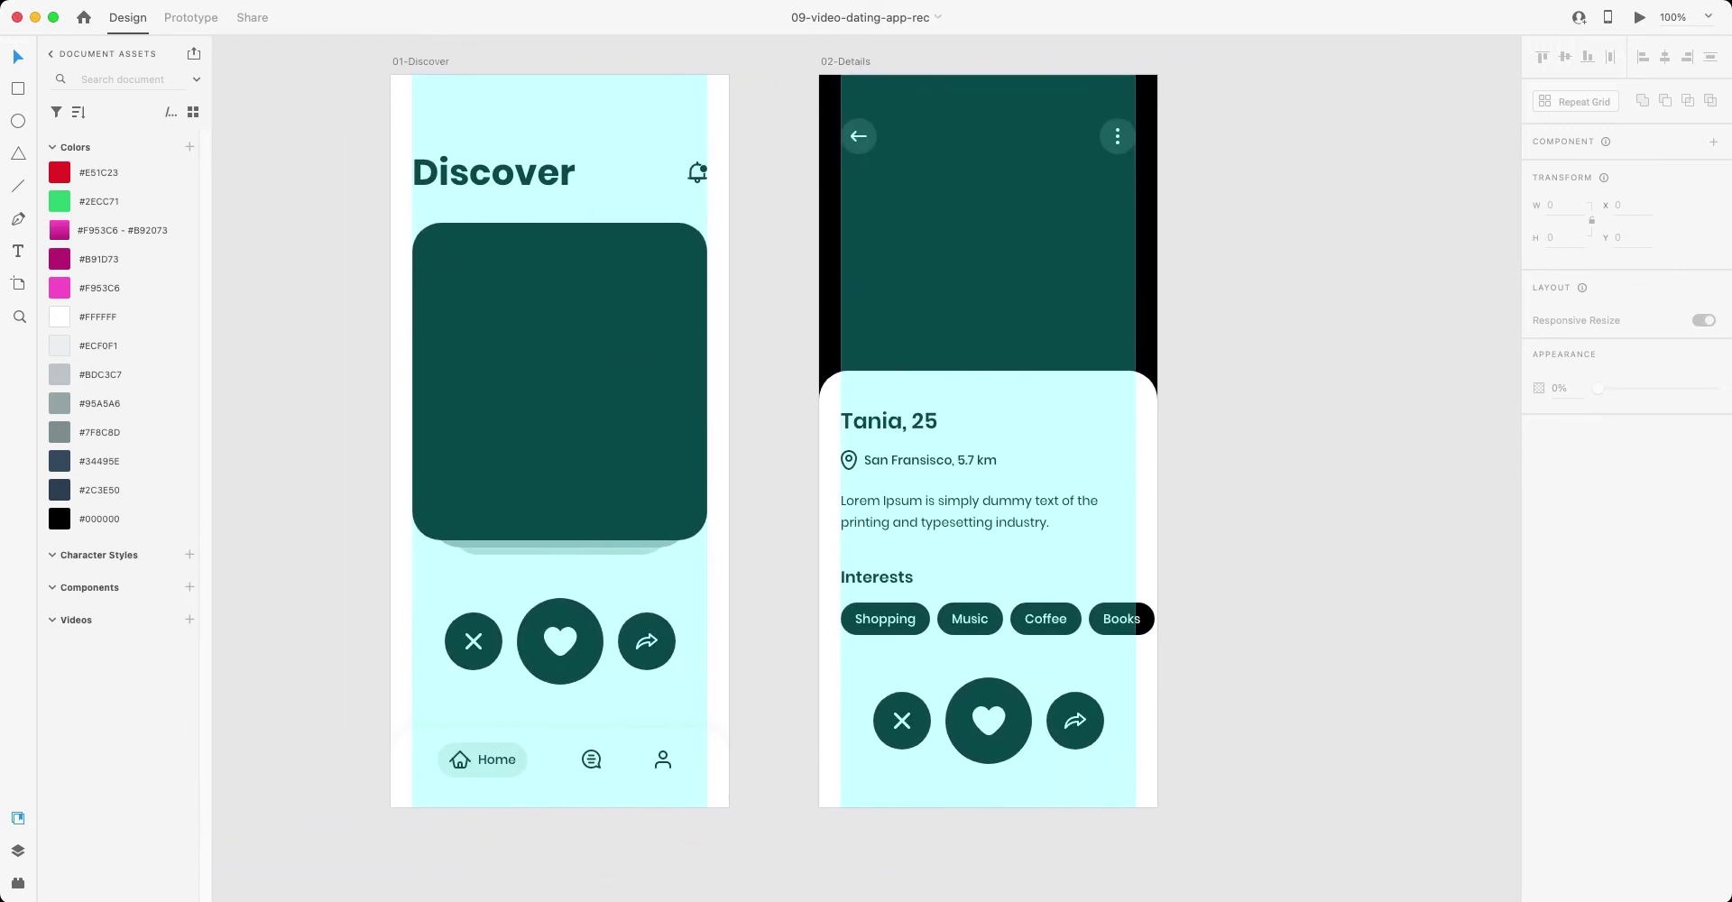
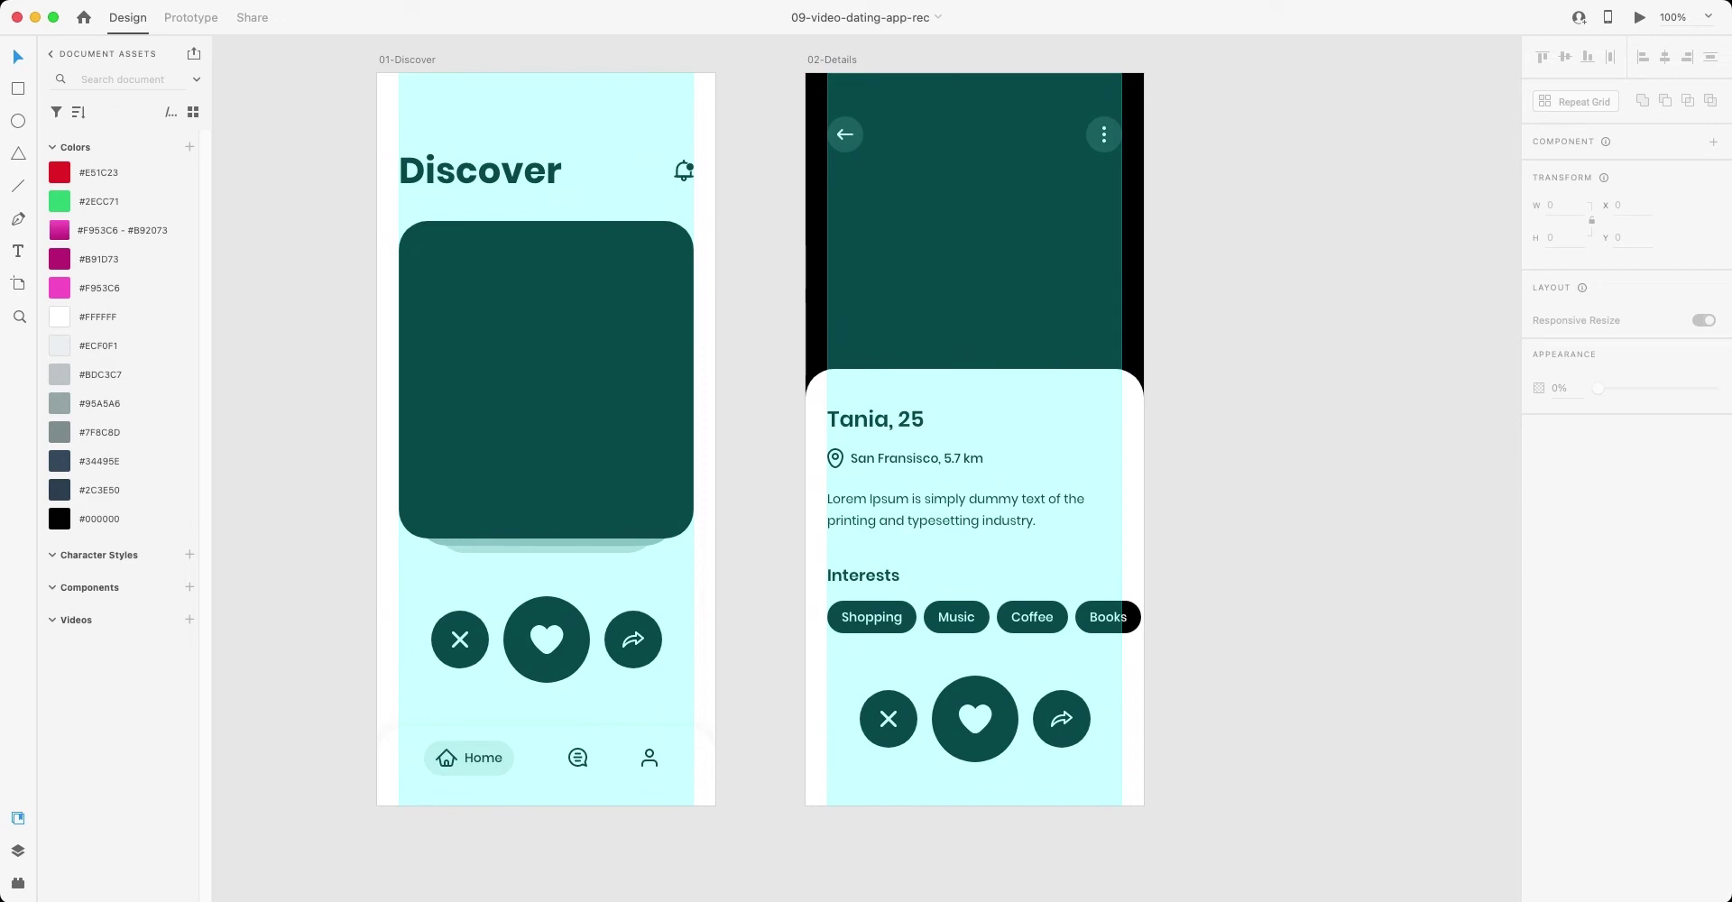
scroll(974, 433, "up", 5)
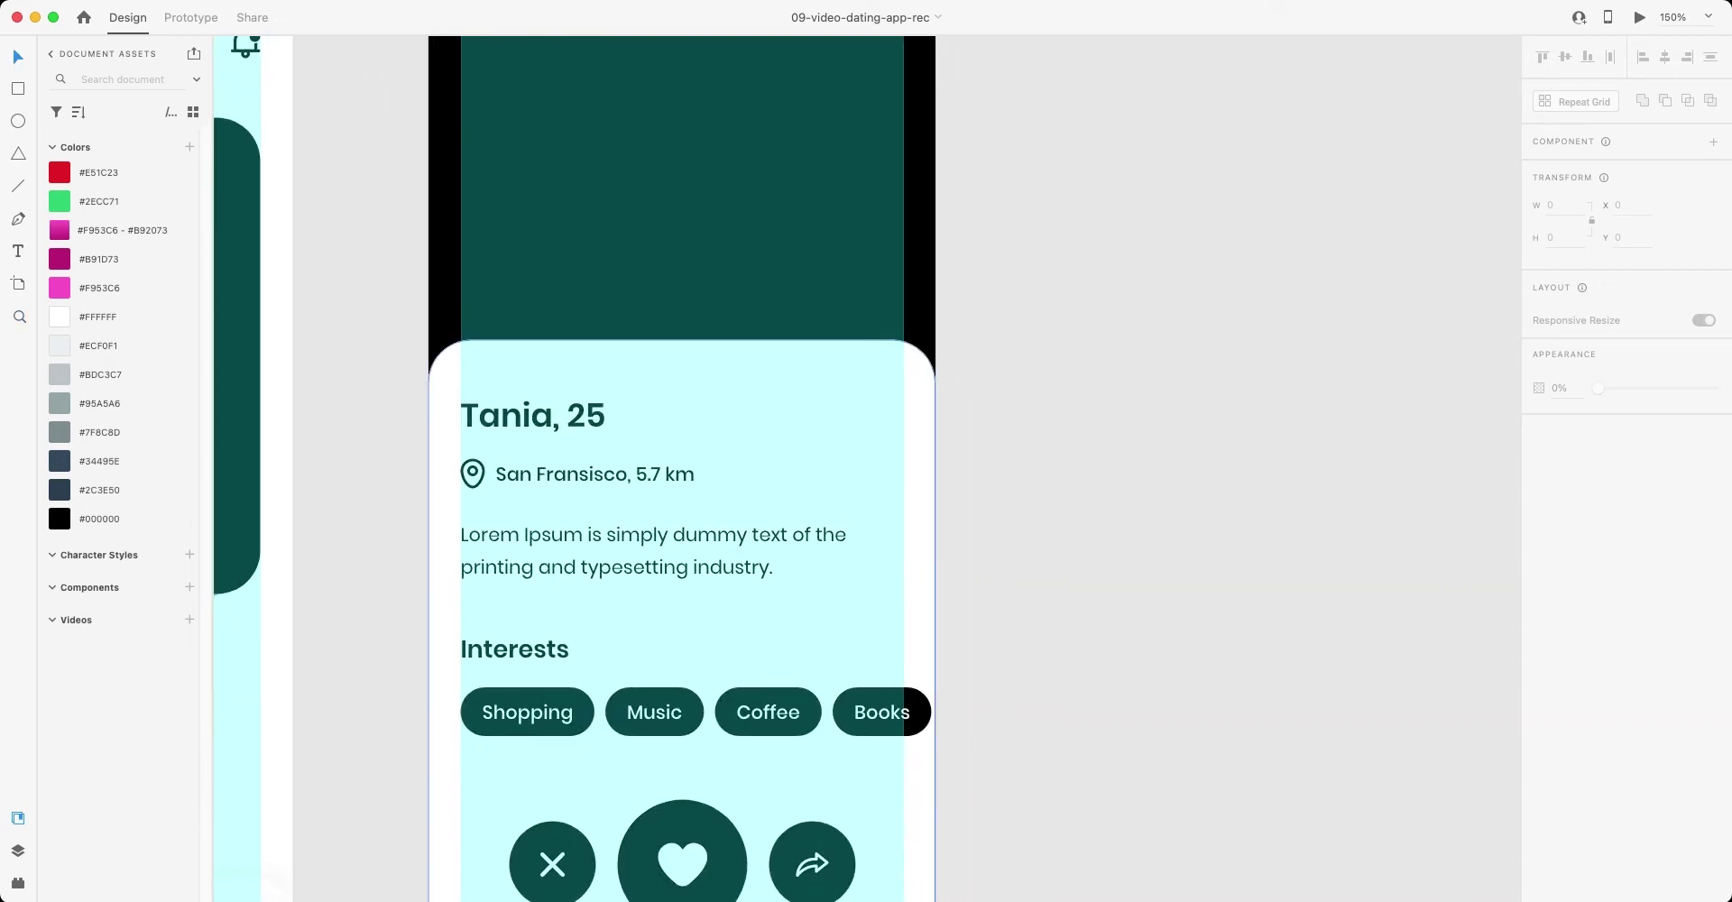
scroll(663, 469, "right", 2)
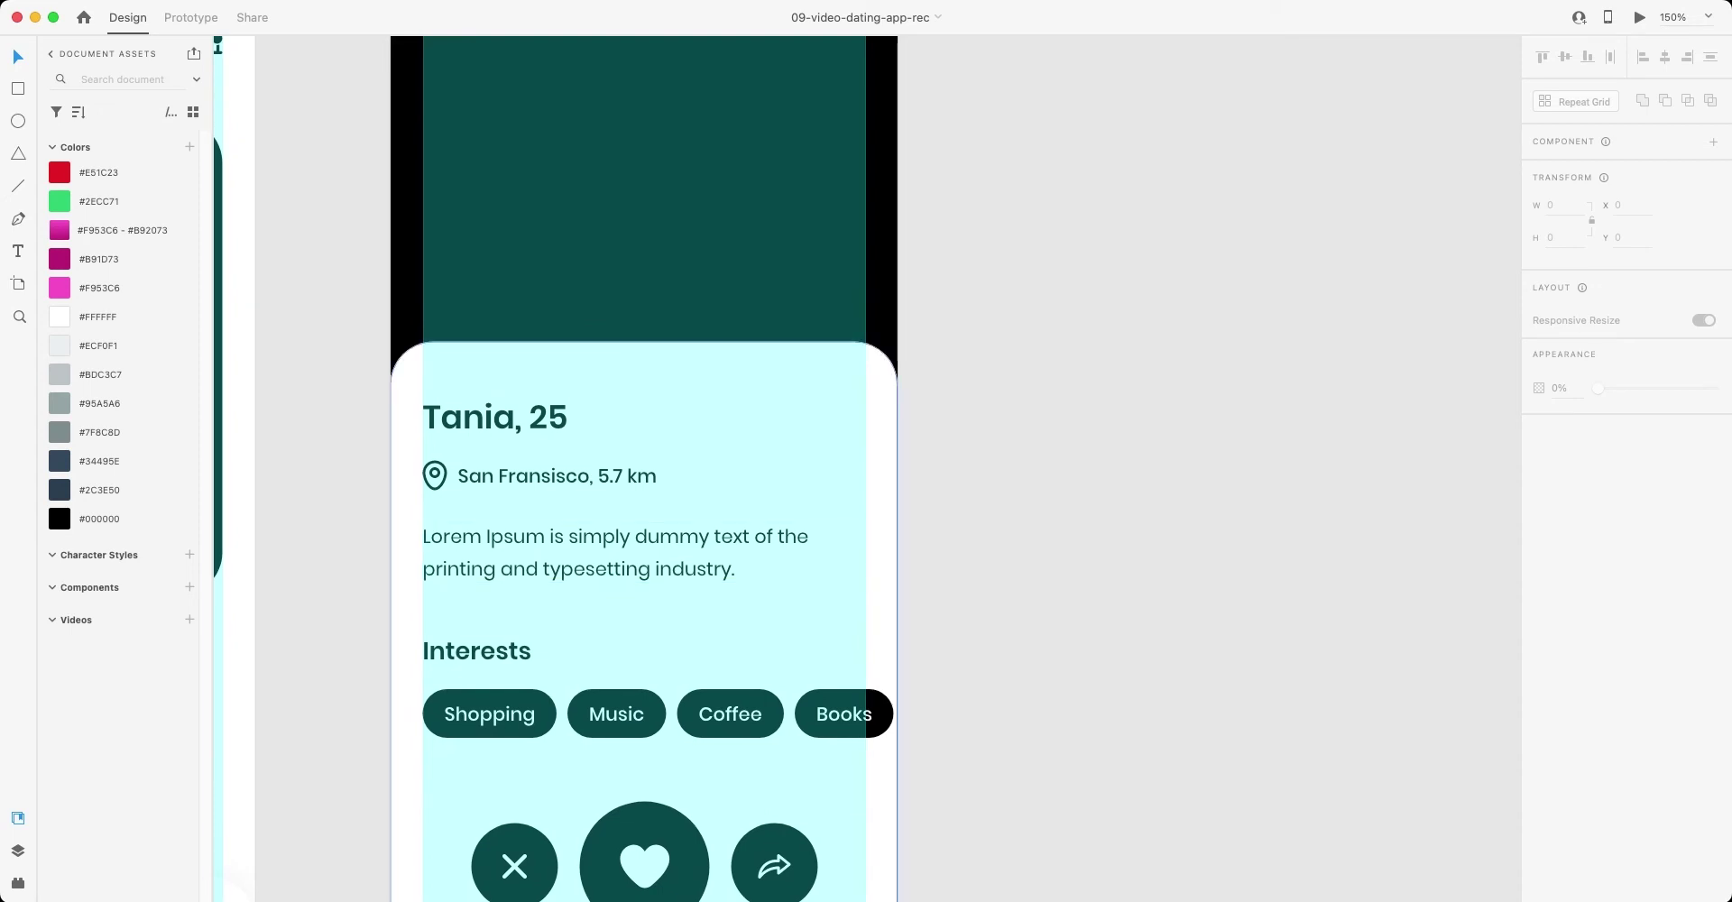
key("t")
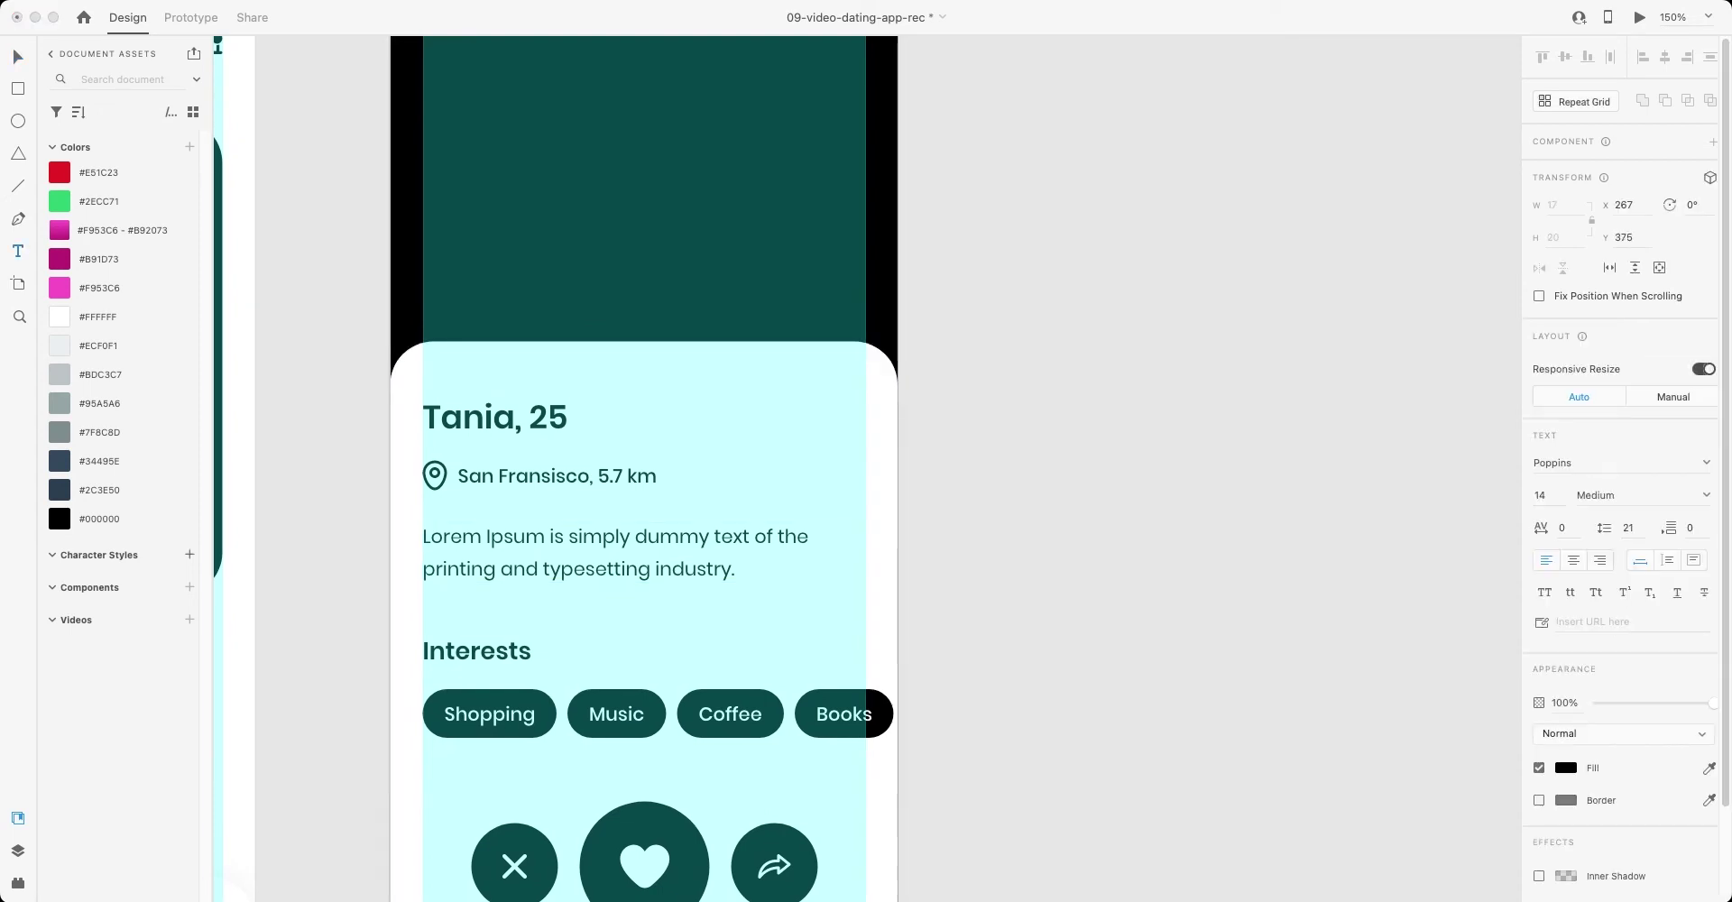
type("ta")
type(" match")
key("Escape")
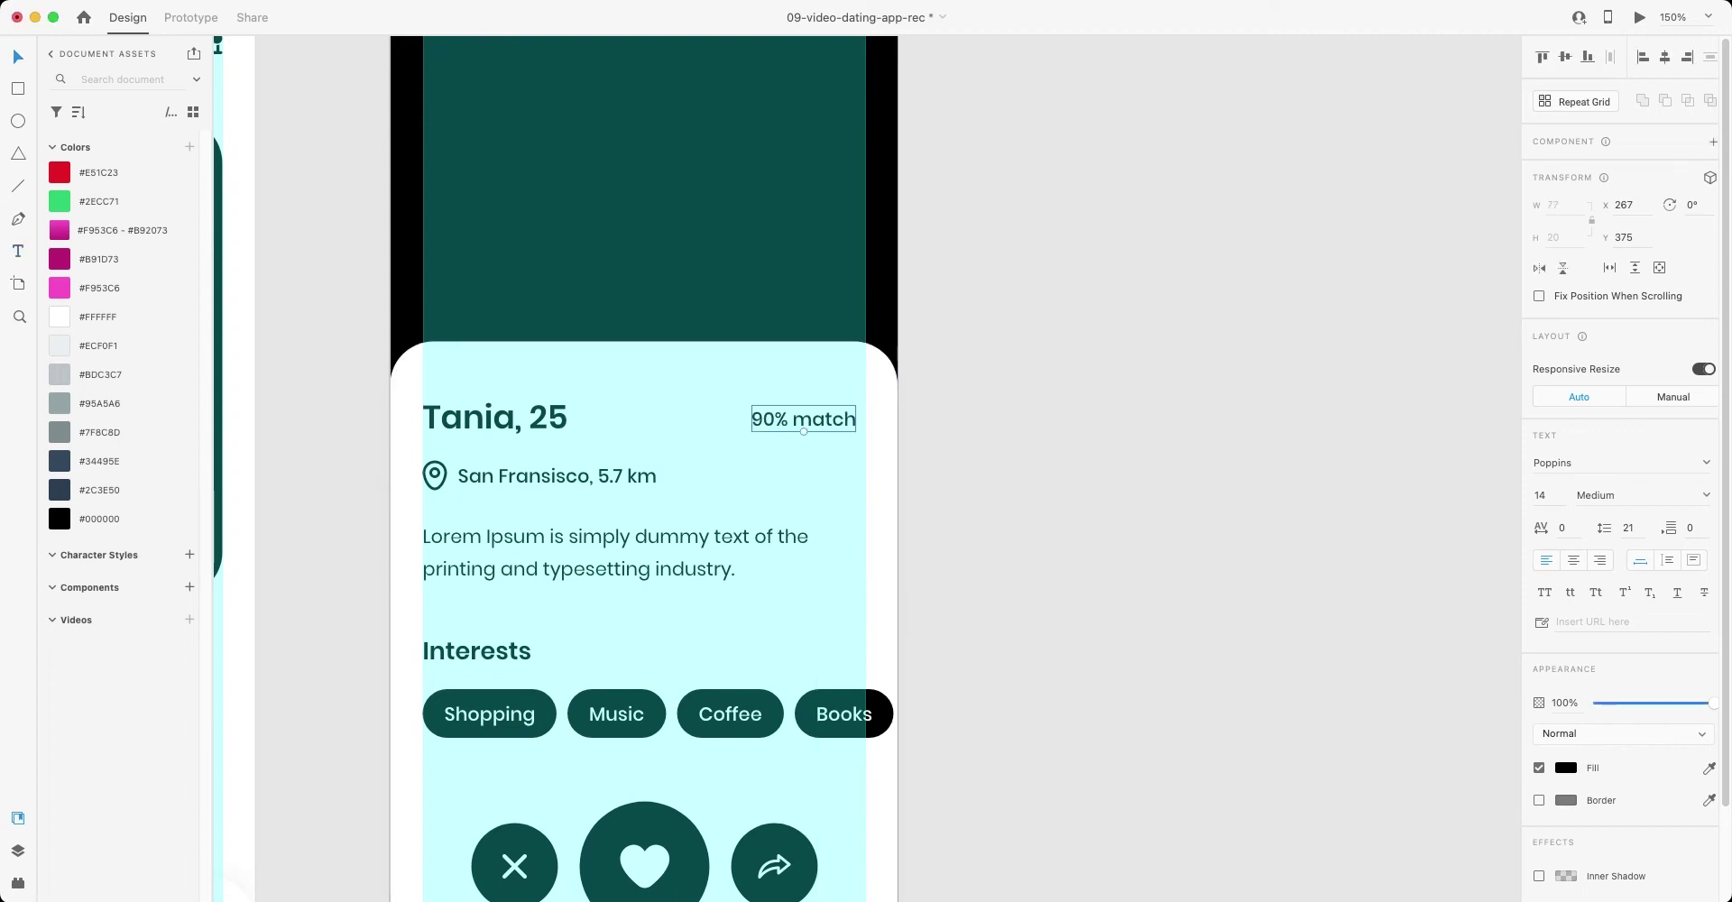
- Draw an outlined pill about 91 by 32 level with the location line, place the "90% match" text on it and group them
key("r")
mouse_move(743, 455)
left_mouse_down()
mouse_move(864, 500)
mouse_move(834, 478)
left_mouse_up()
key("Escape")
left_click(803, 418)
left_click_drag(803, 418, 803, 476)
left_click(744, 476, "shift")
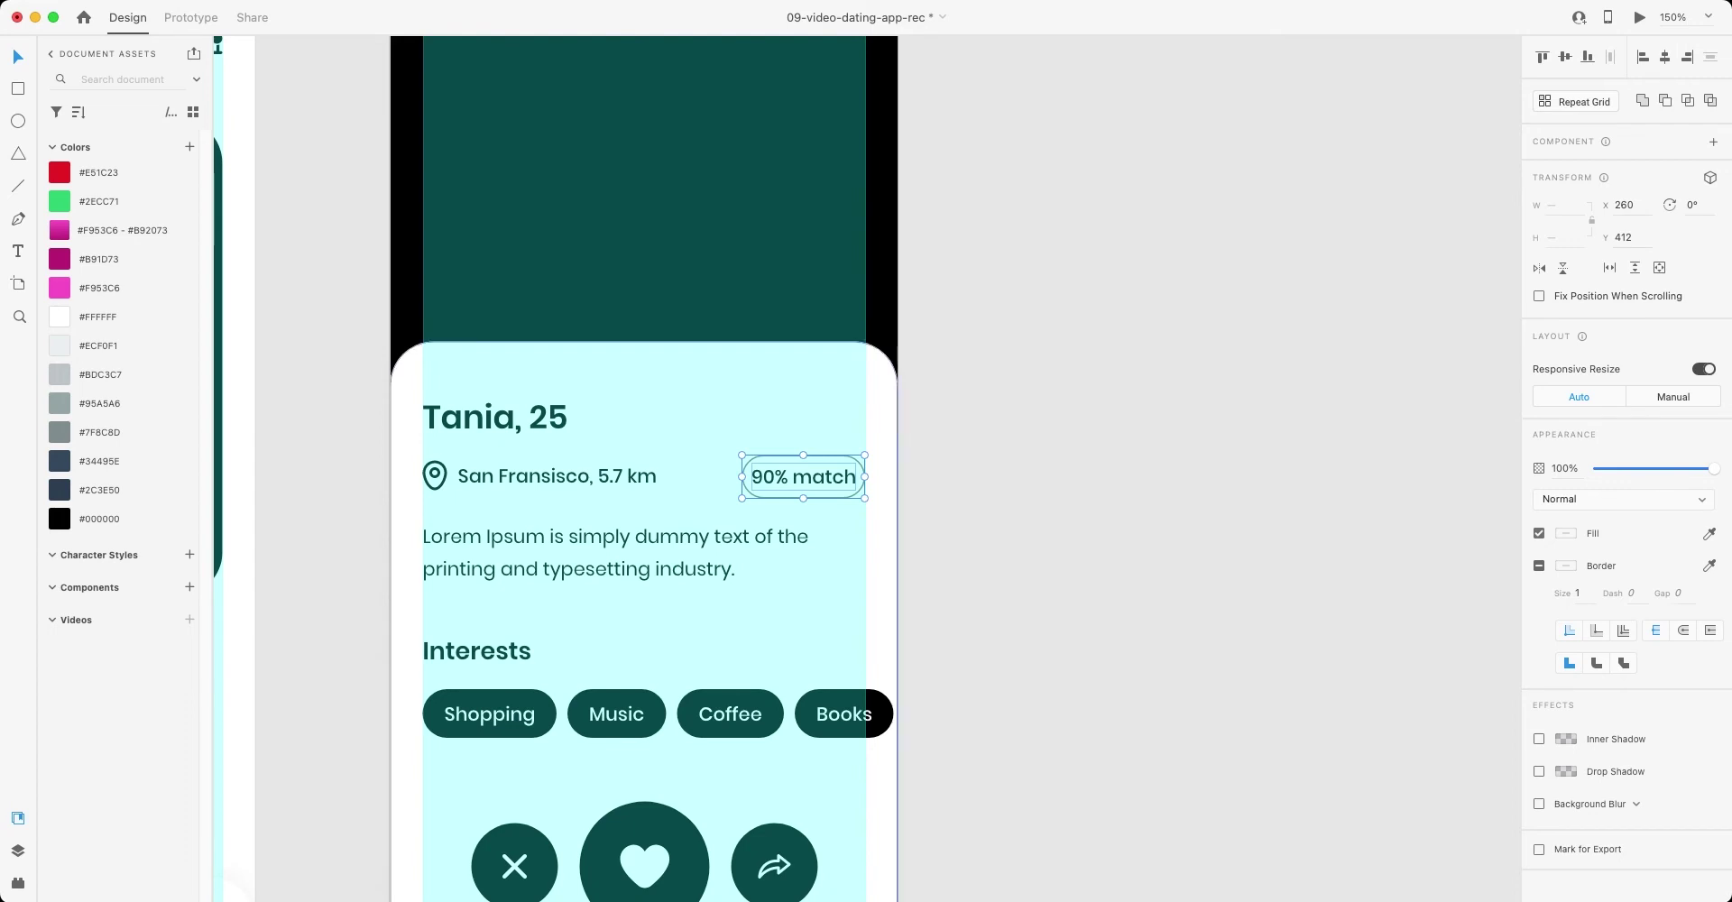
key("super+g")
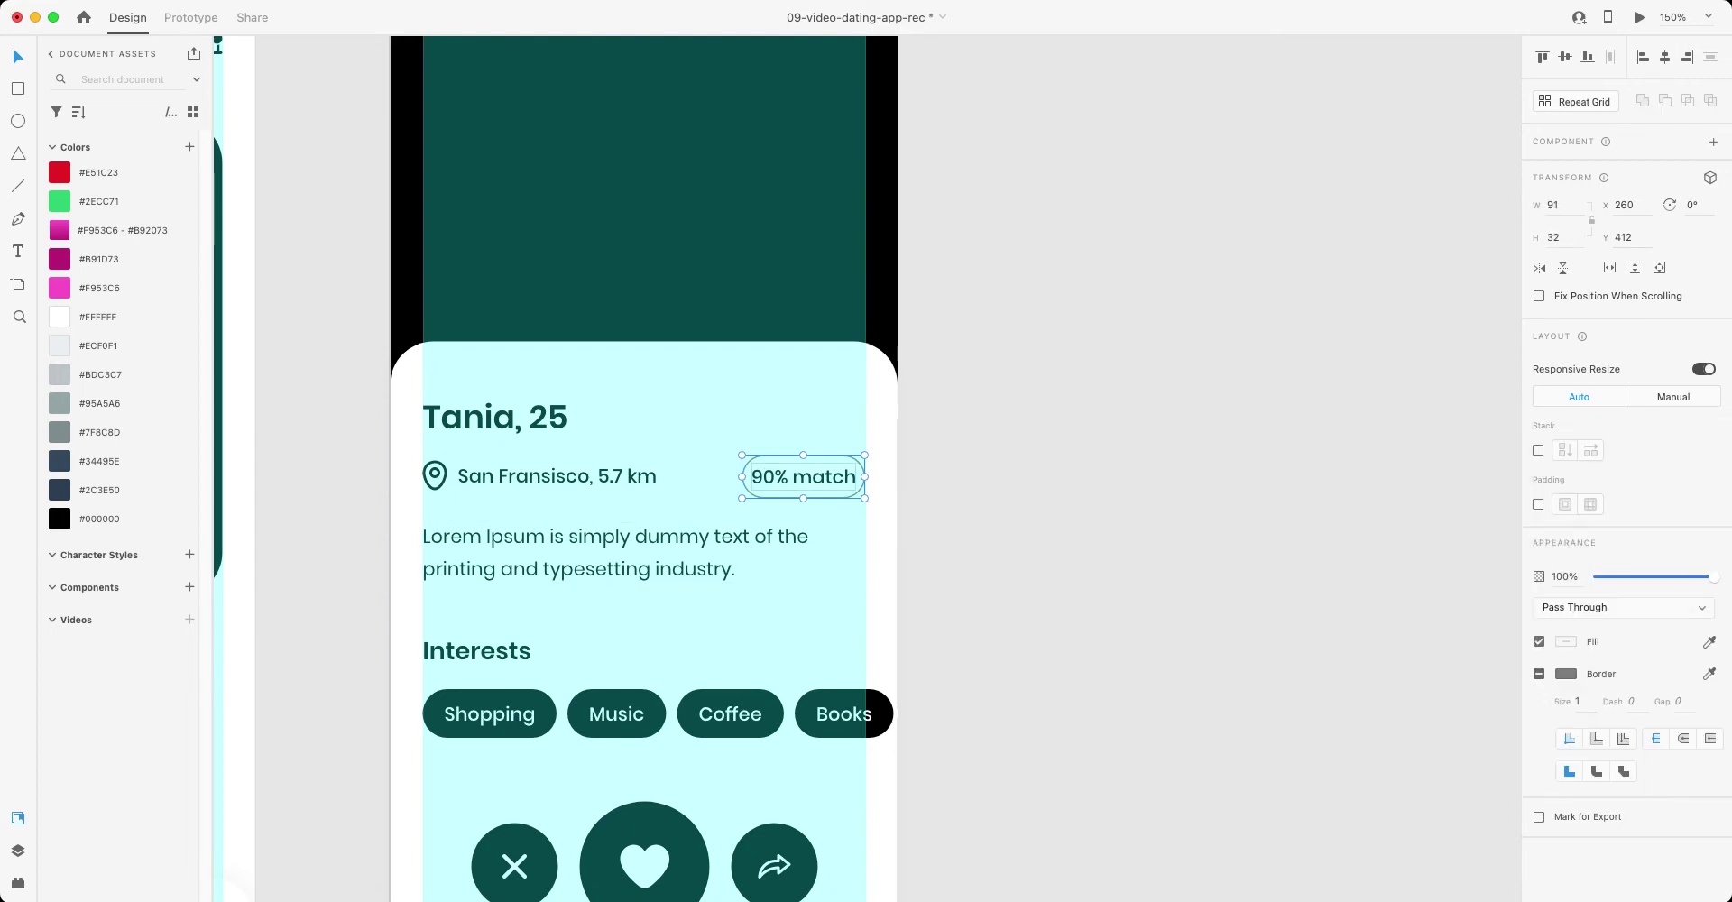
- Move the "90% match" badge up to sit level with the name heading
left_click_drag(803, 477, 803, 415)
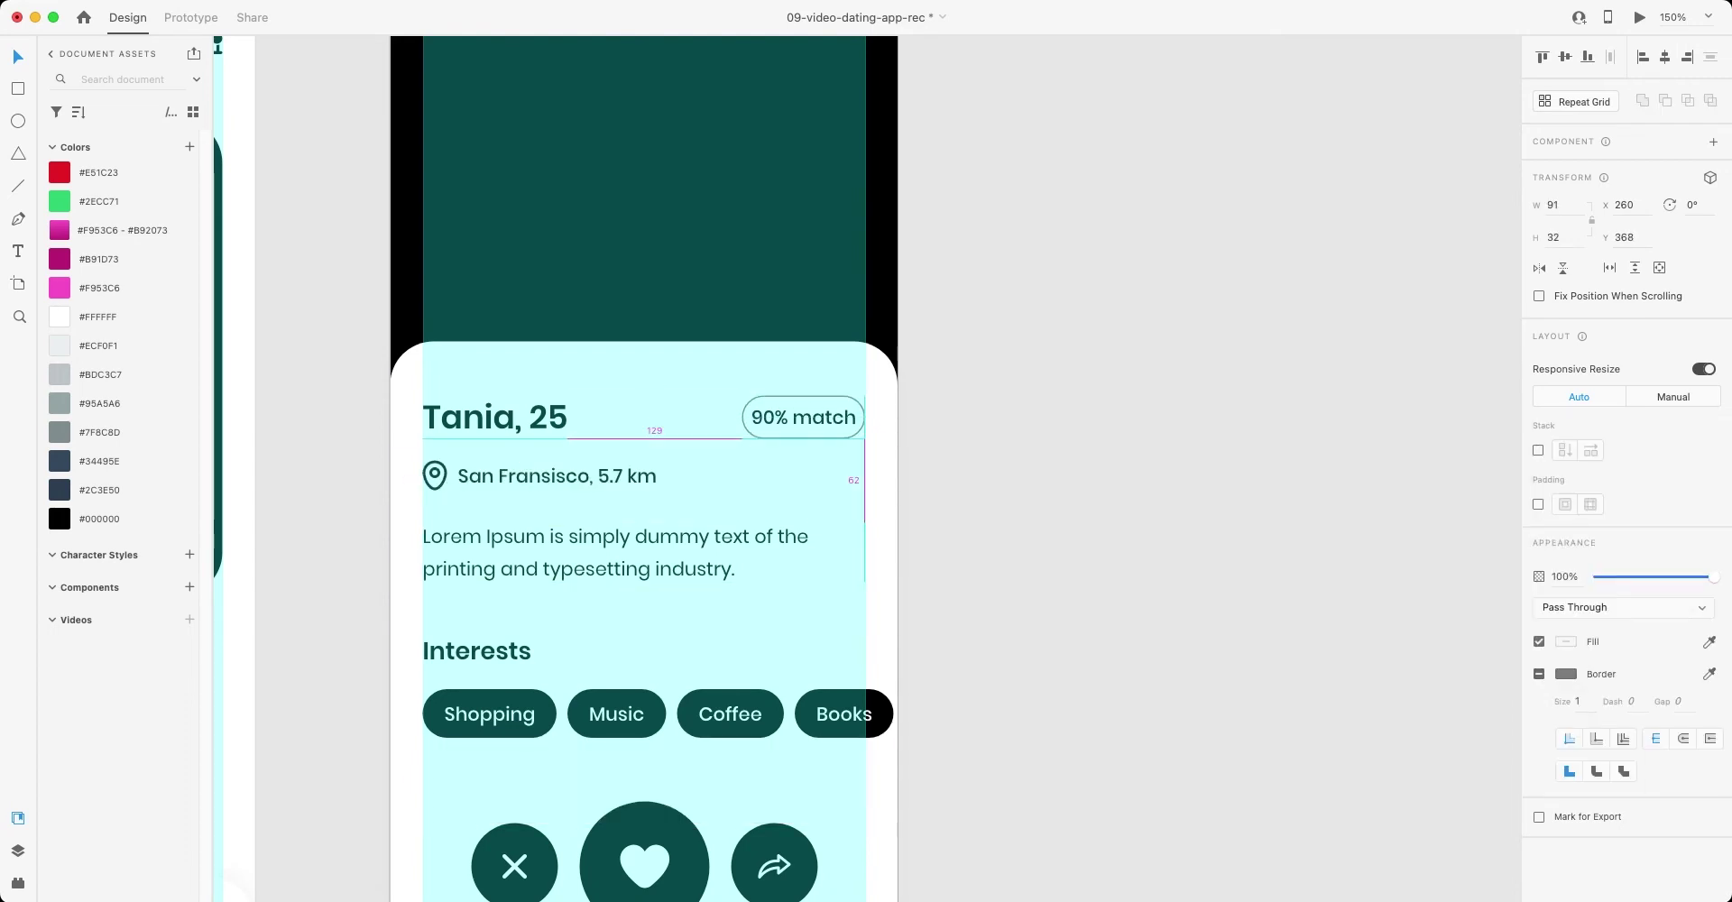
key("Escape")
left_click(803, 415)
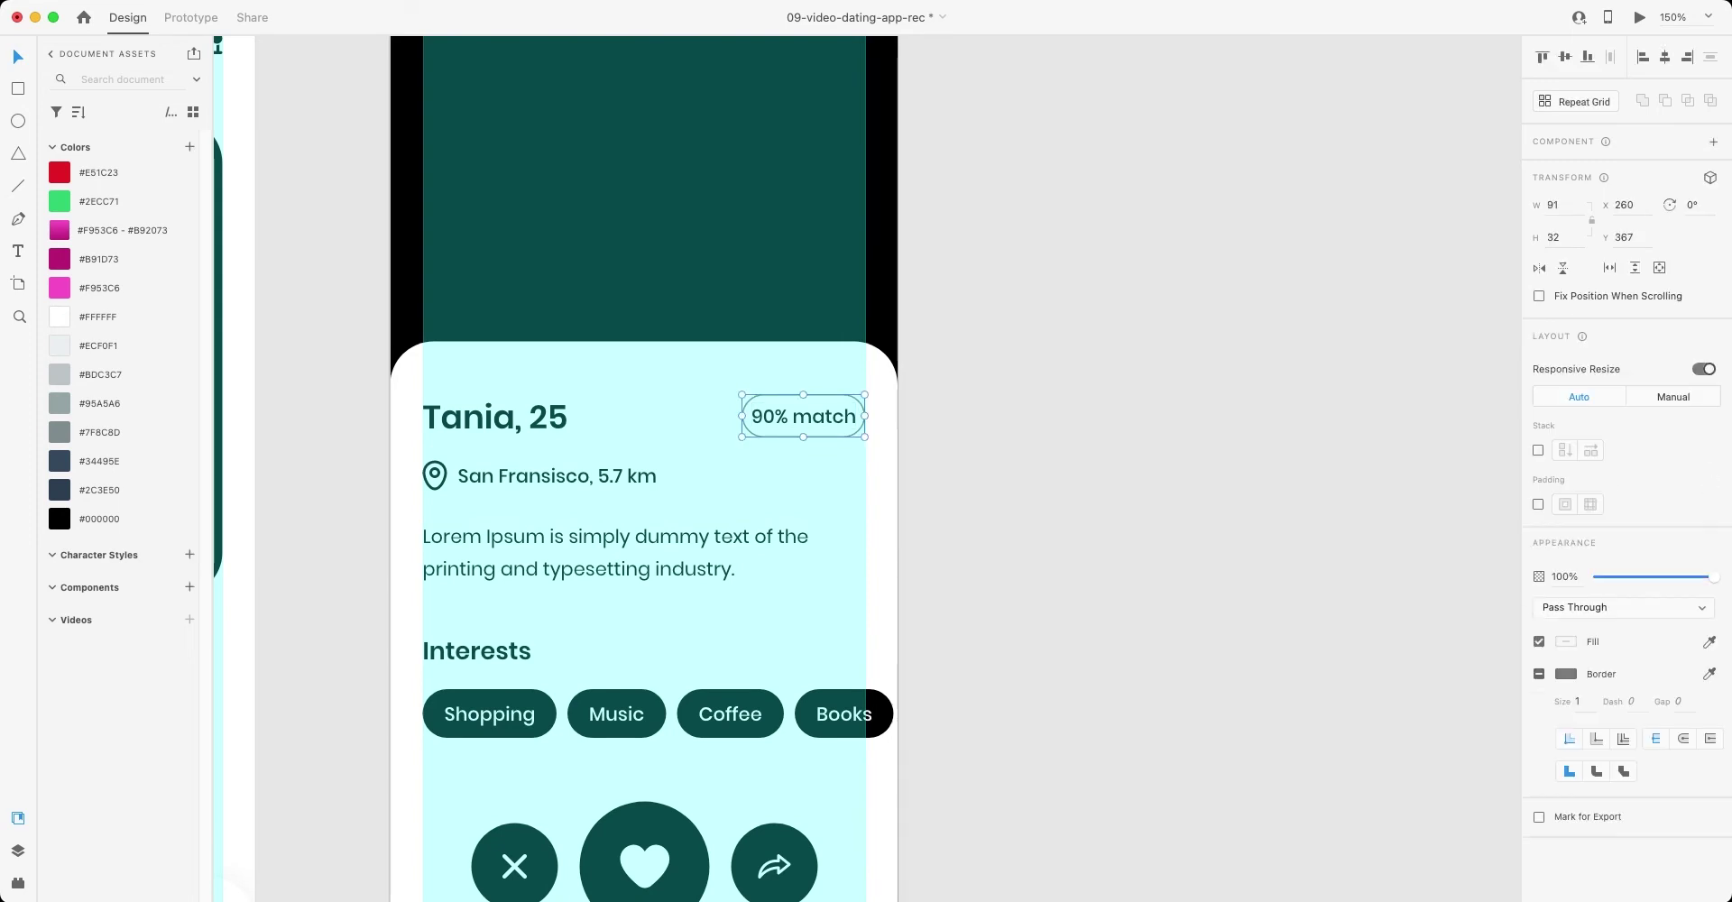
- Set the badge's padding to 8 vertically and 16 horizontally, and realign it to the column's right edge beside the name
left_click(1539, 504)
left_click(1620, 506)
type("8")
key("Tab")
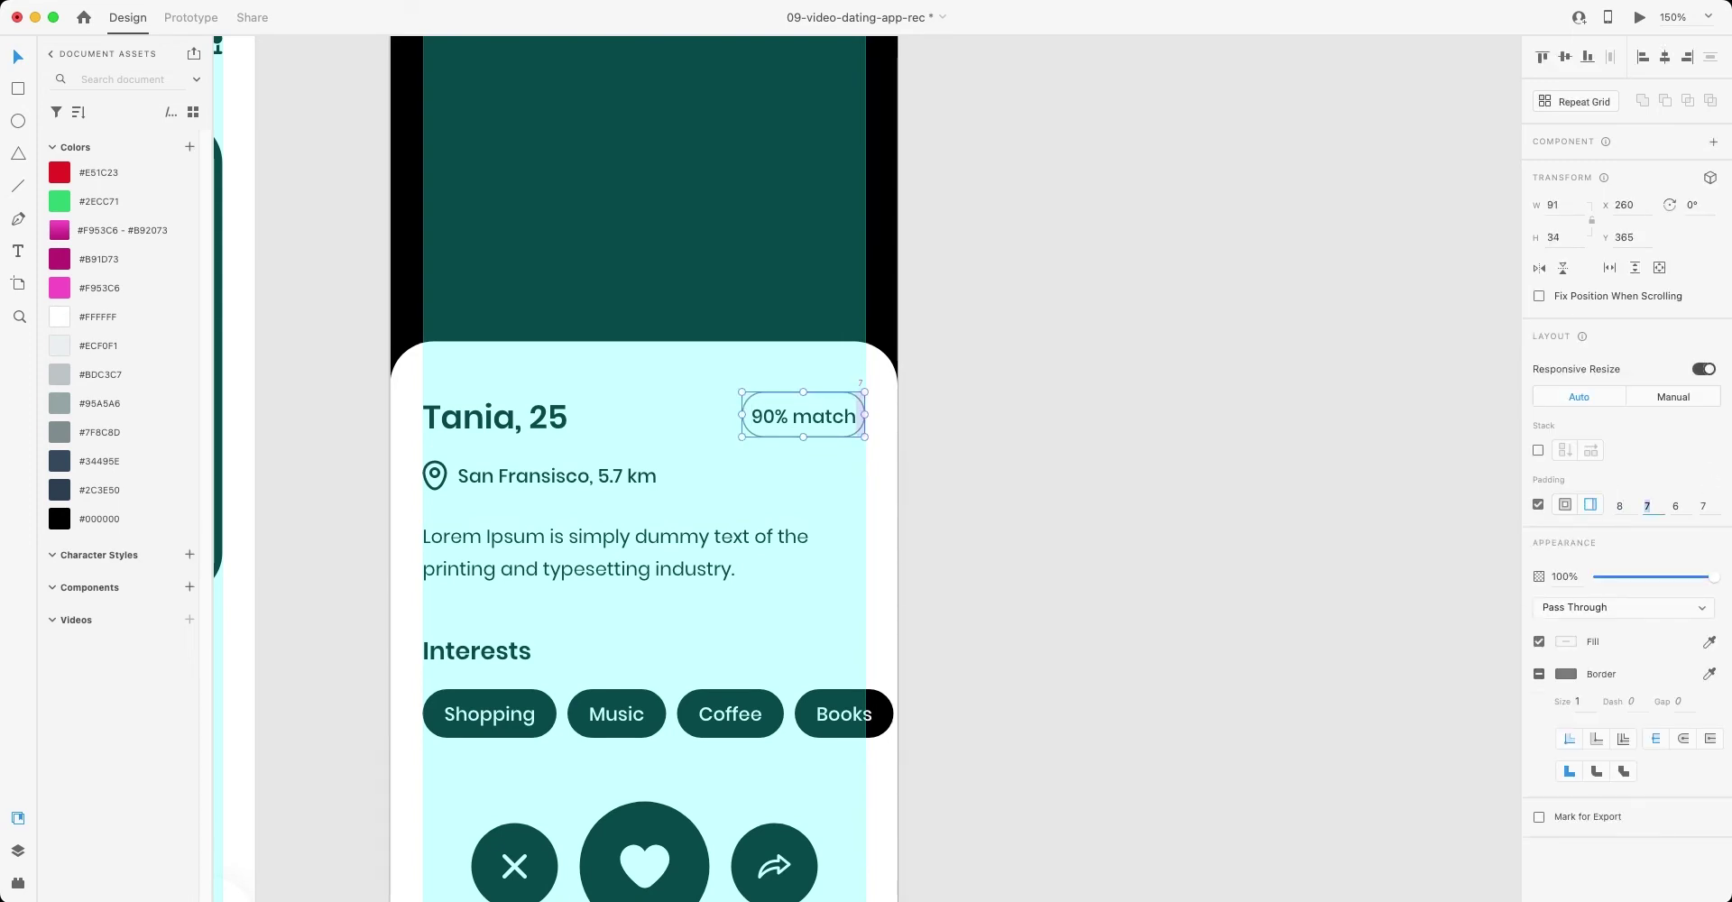
type("16")
key("Tab")
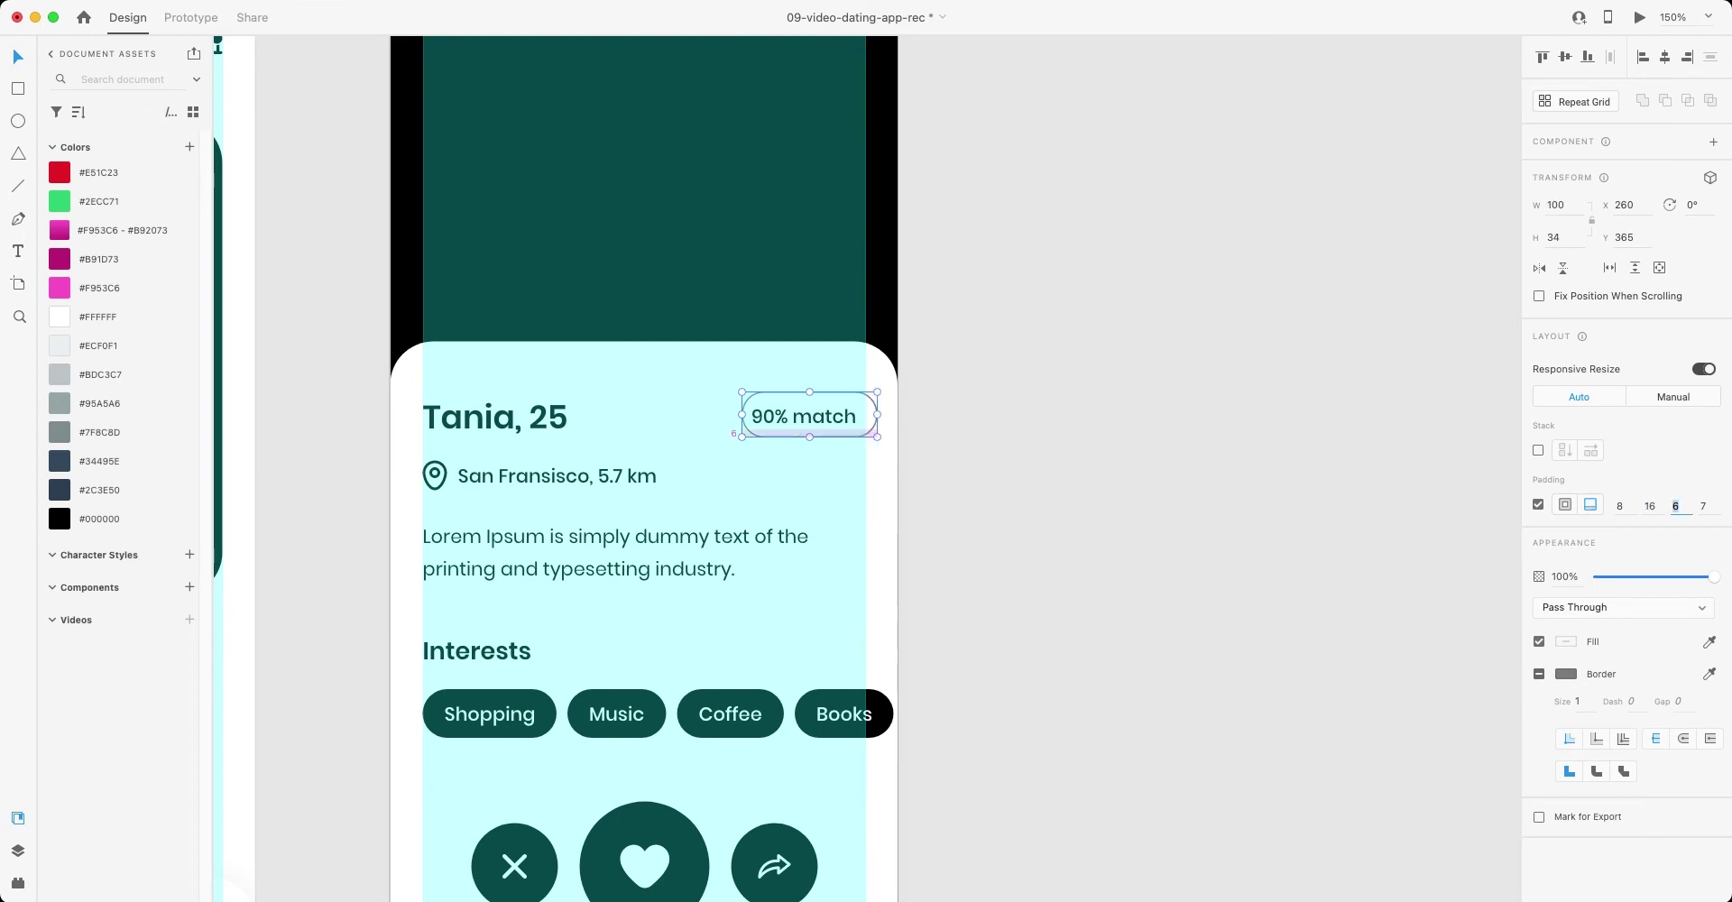
type("8")
key("Tab")
type("1")
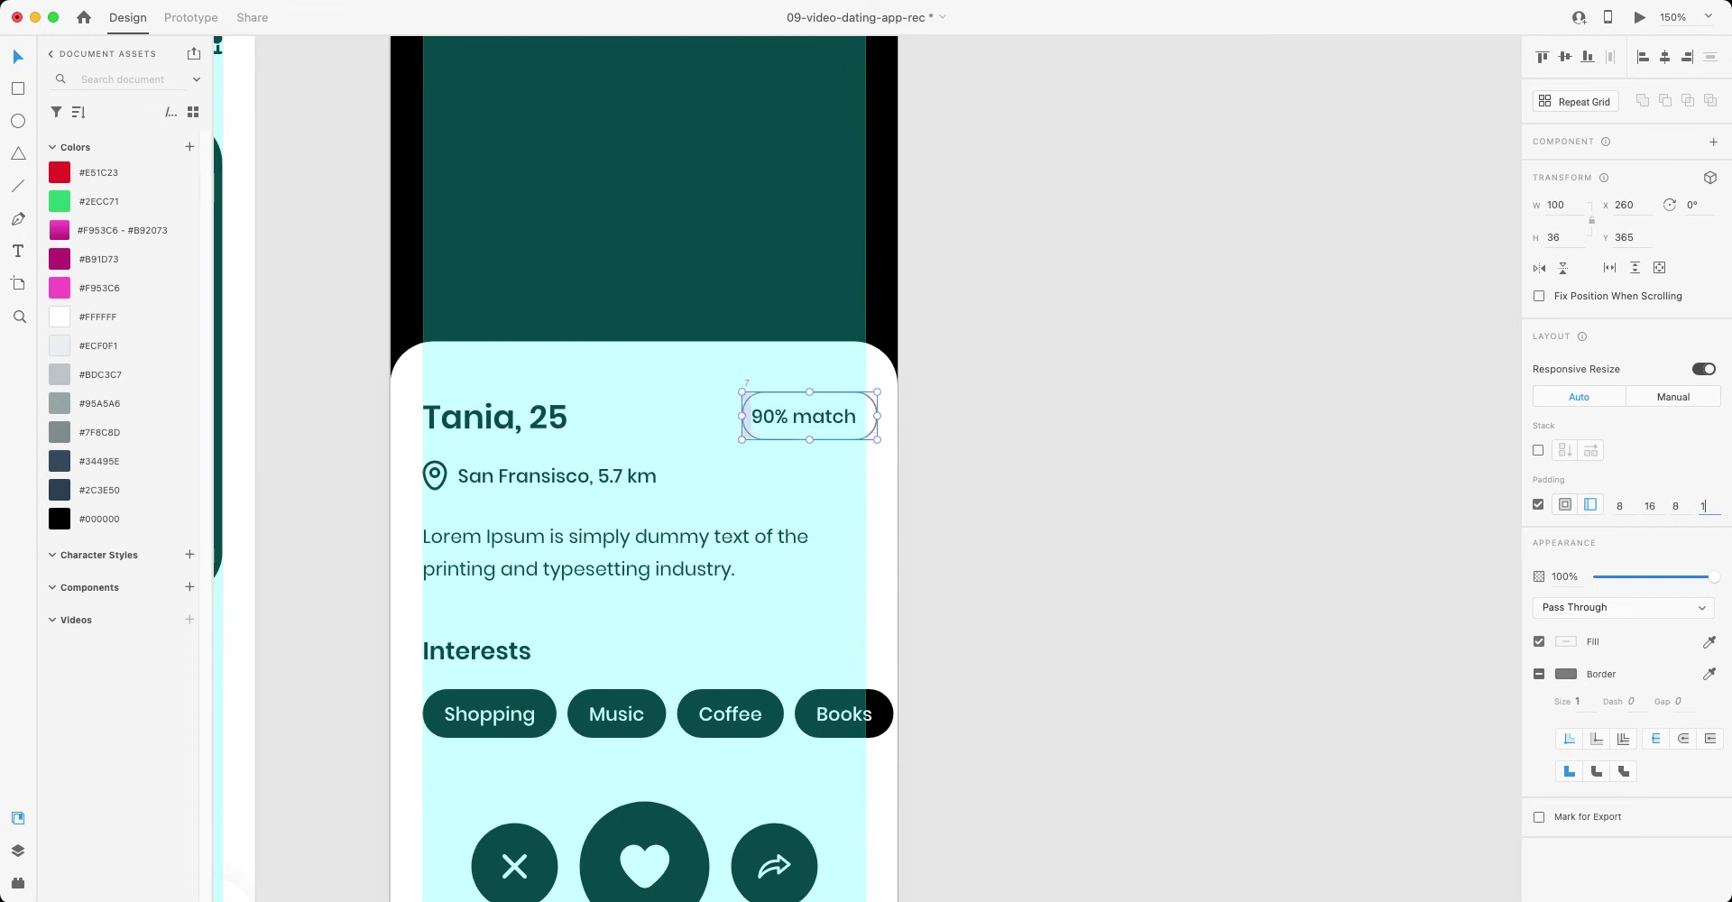
type("6")
key("Return")
left_click_drag(802, 416, 791, 416)
key("Down")
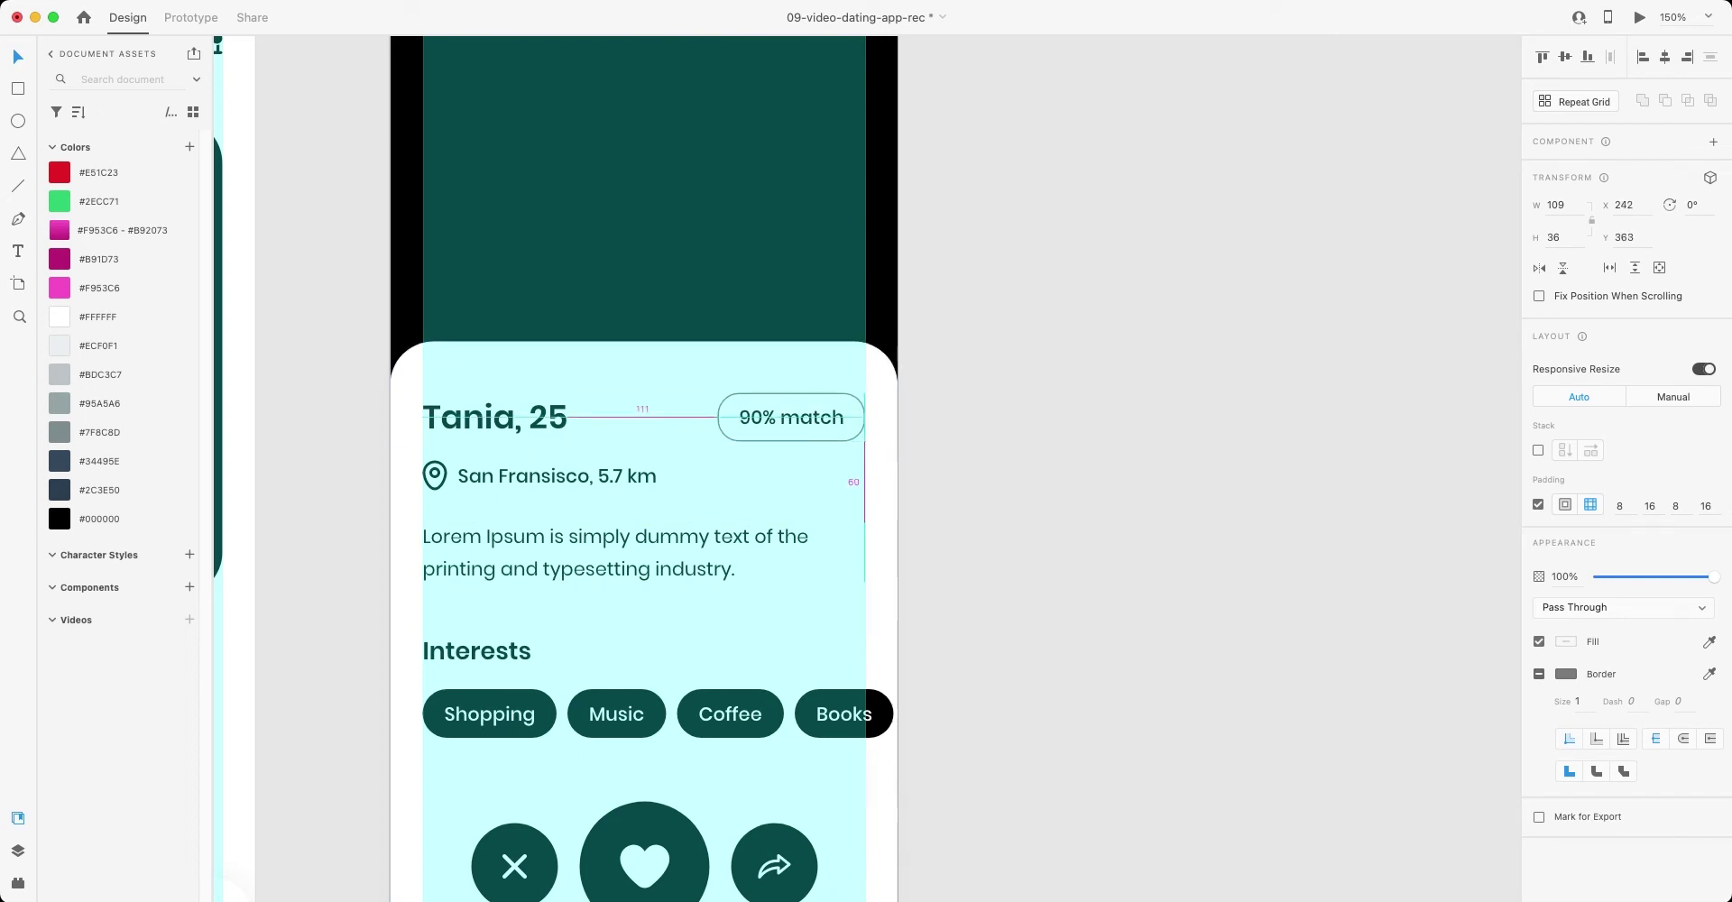
- Give the badge's pill shape a corner radius of 18 and a black border of size 2
double_click(791, 417)
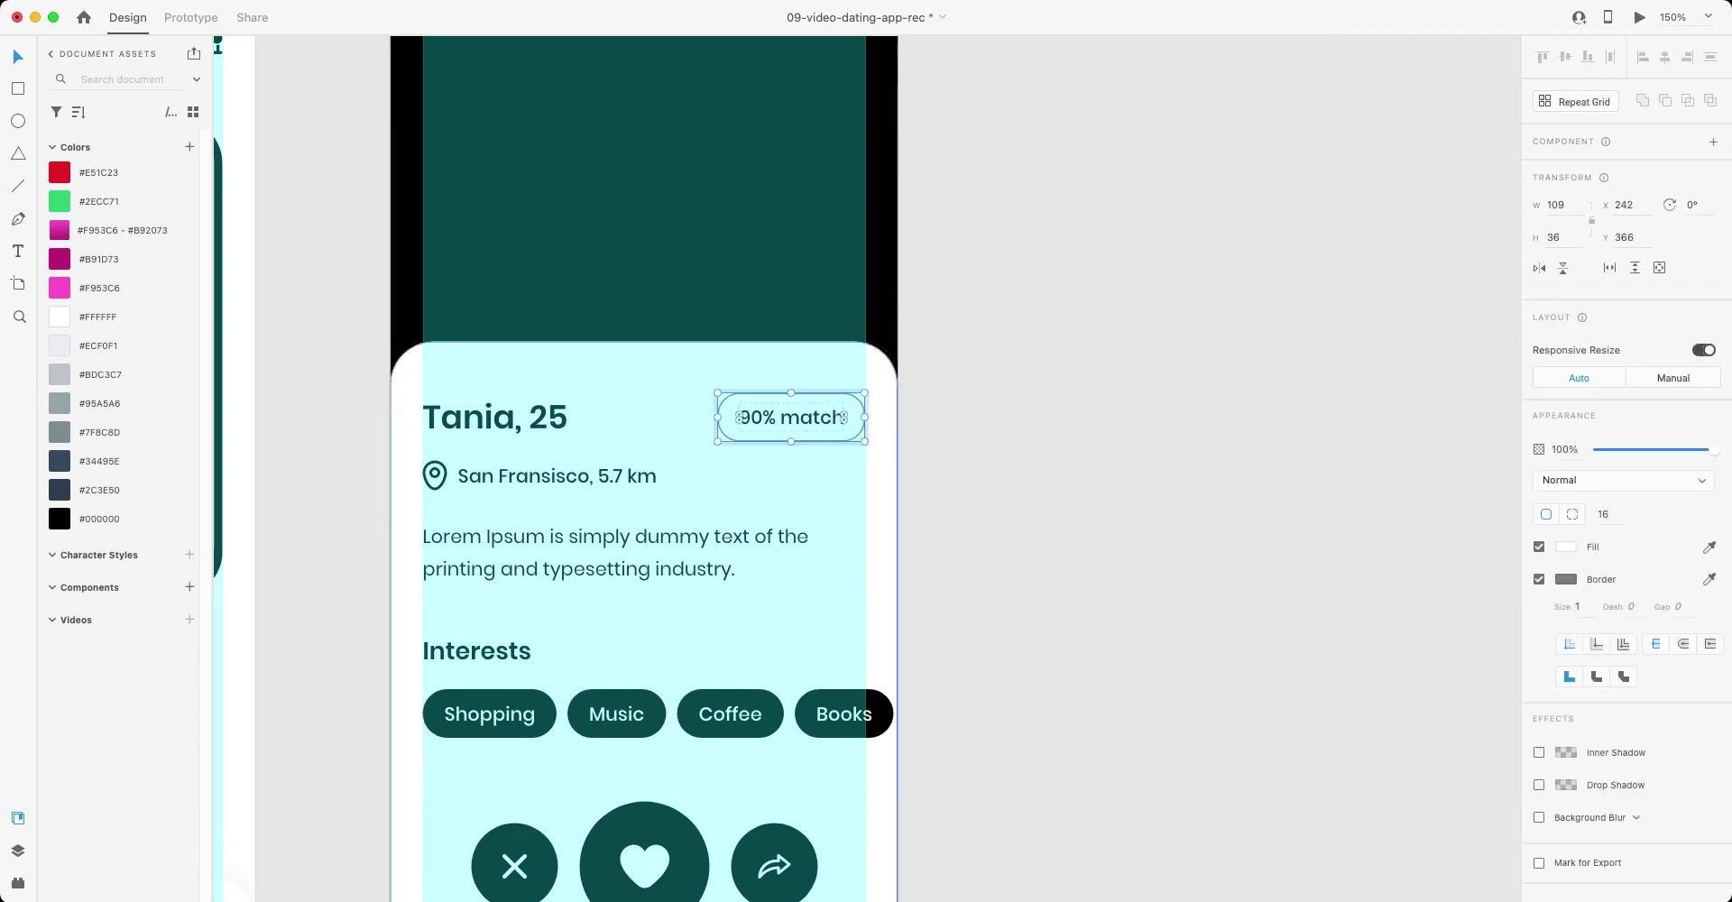
key("Escape")
scroll(791, 397, "down", 2)
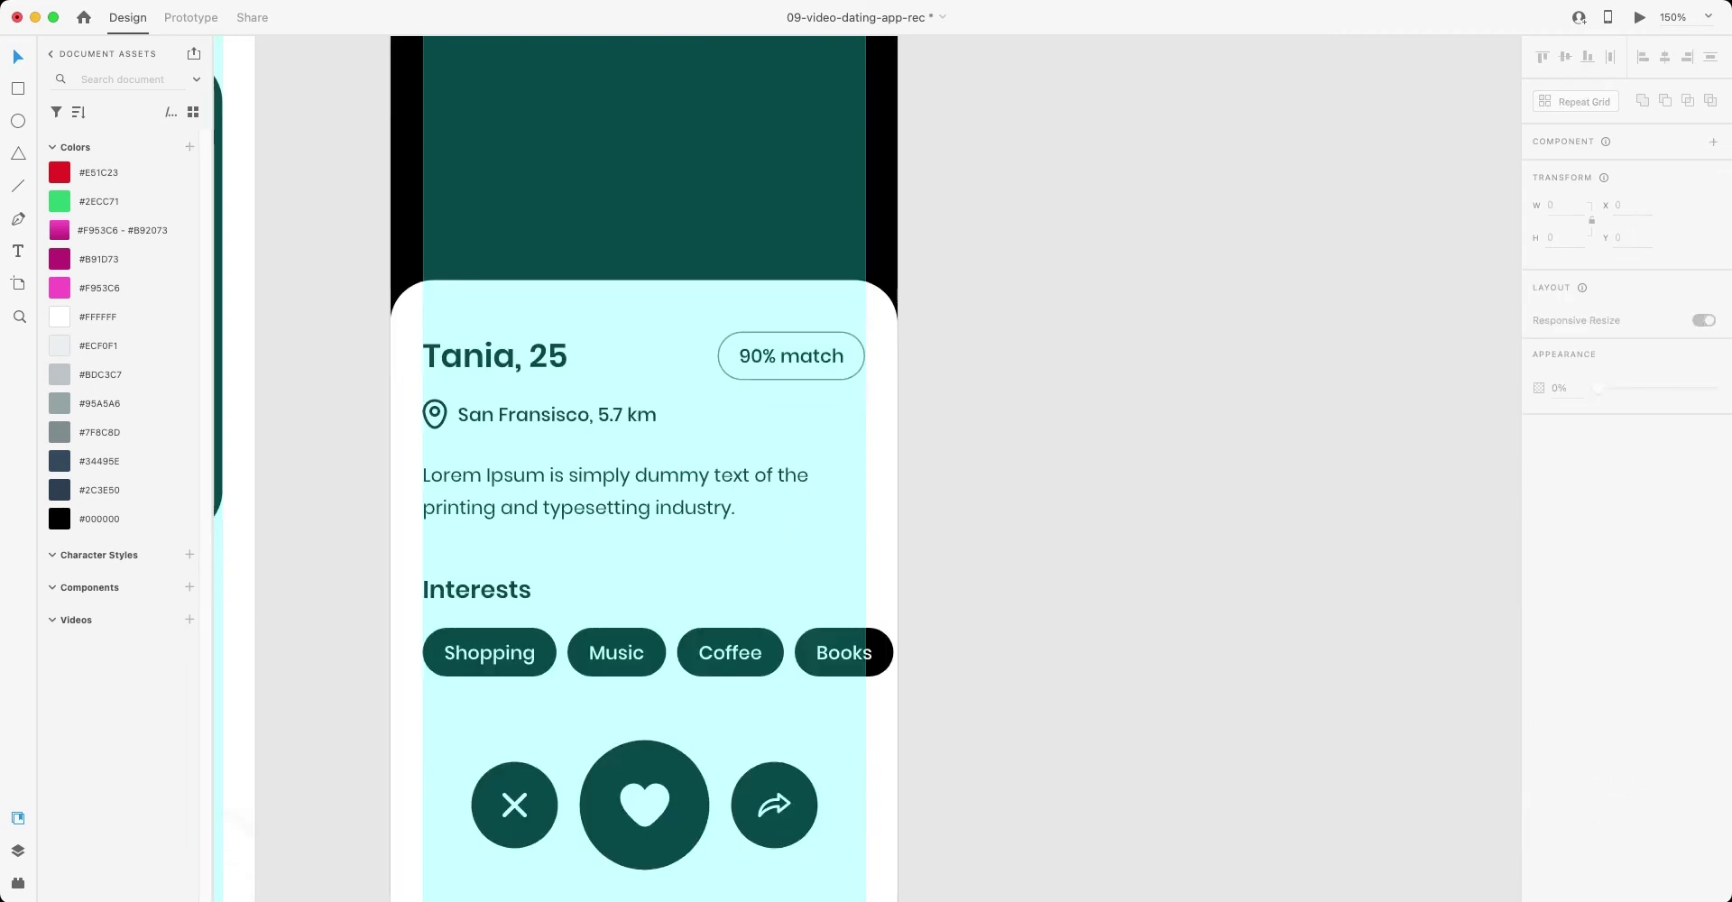
left_click(791, 356)
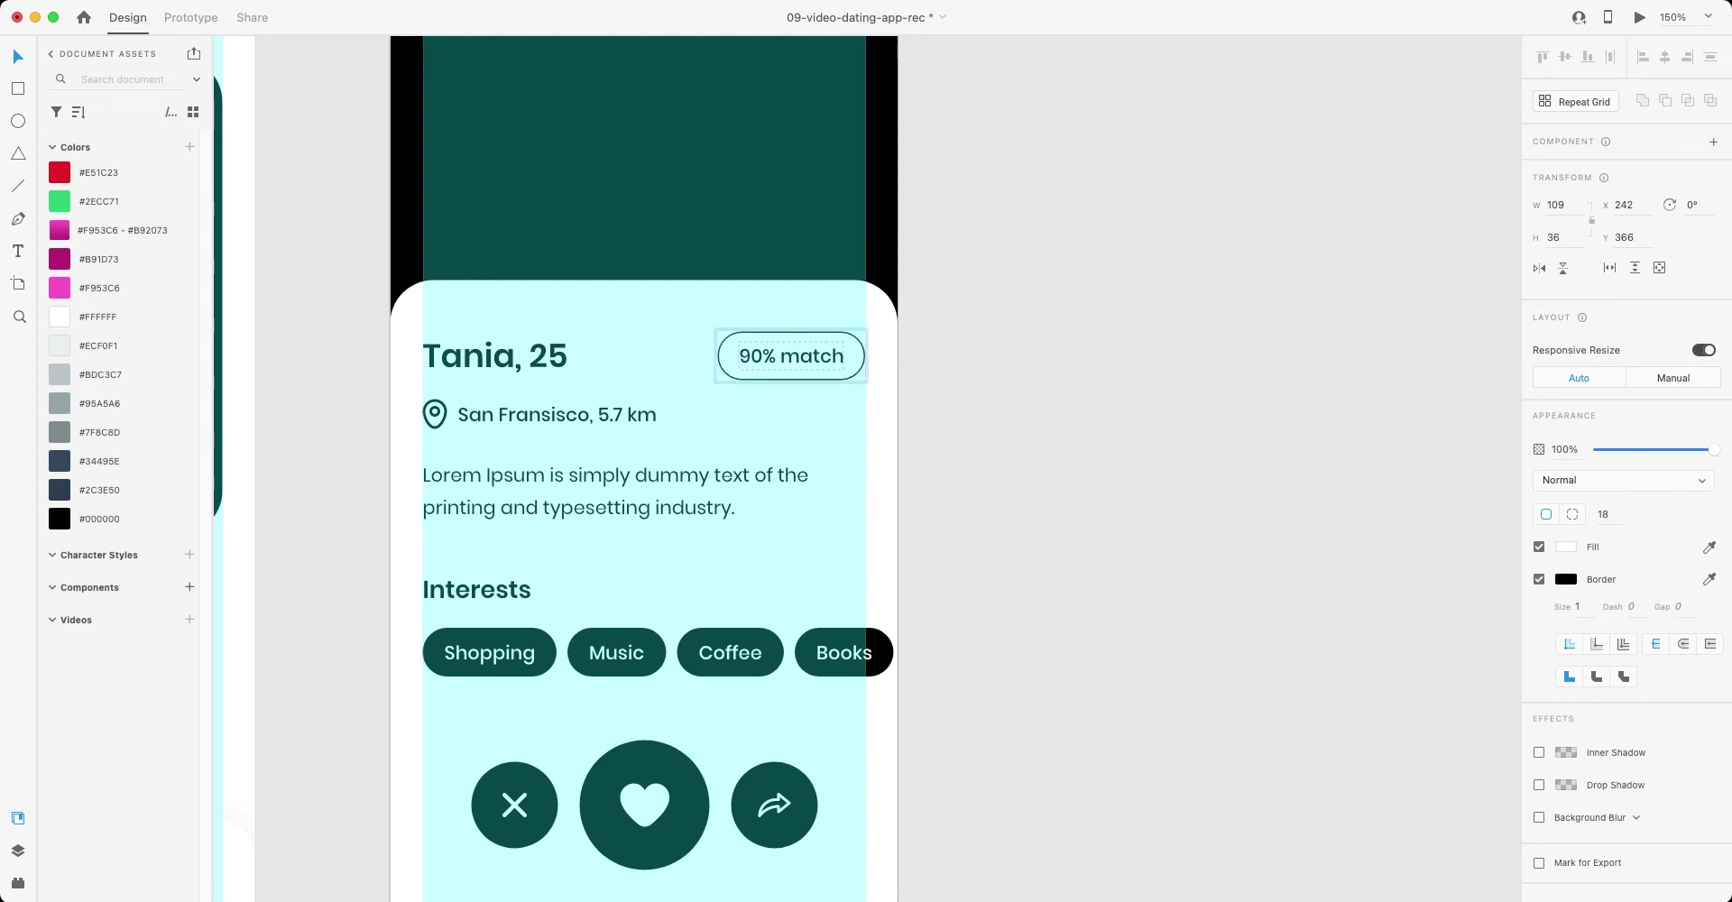
left_click(1577, 606)
type("2")
key("Return")
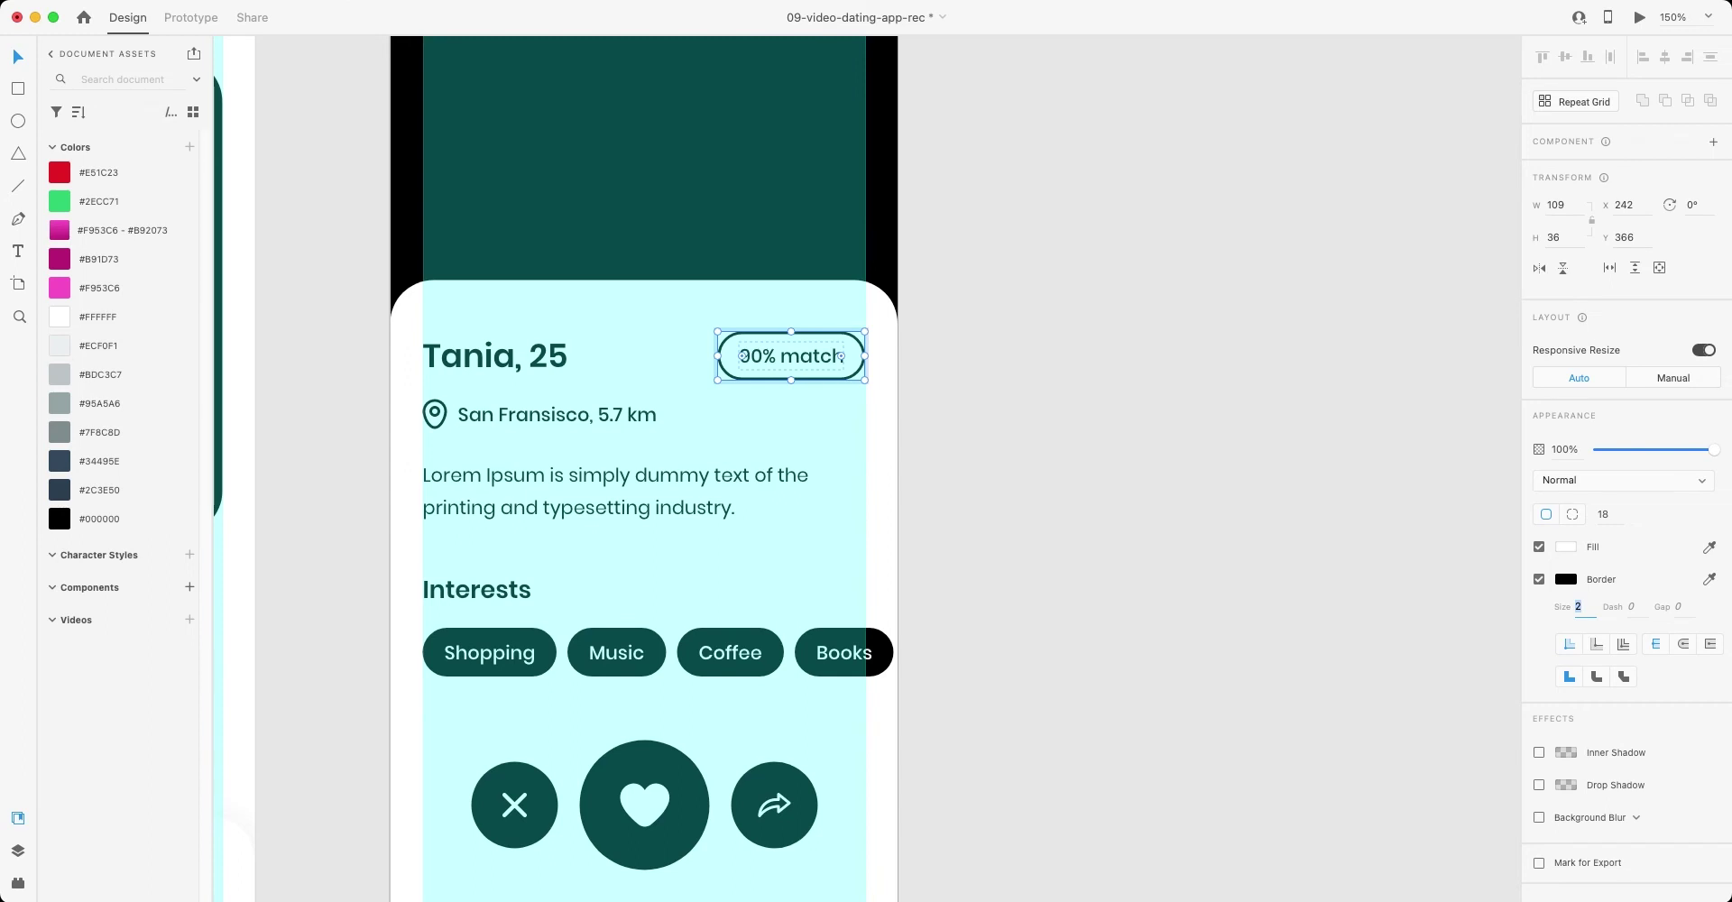
- Set the "90% match" text weight to SemiBold and save the document
left_click(880, 397)
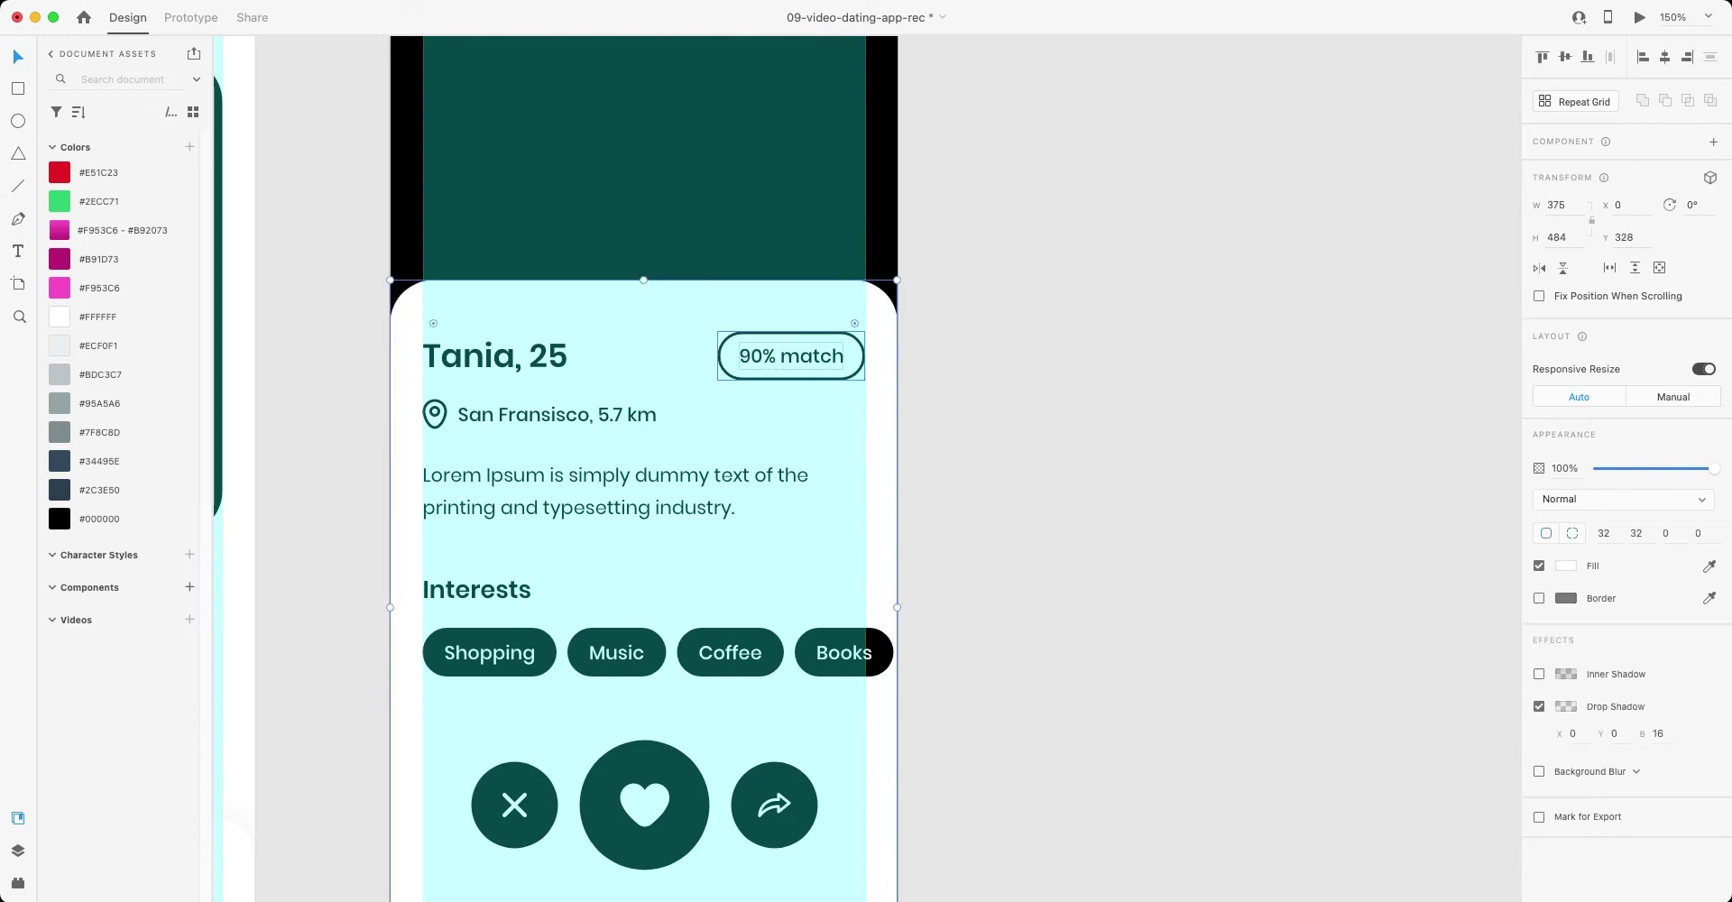
left_click(791, 355)
left_click(1595, 476)
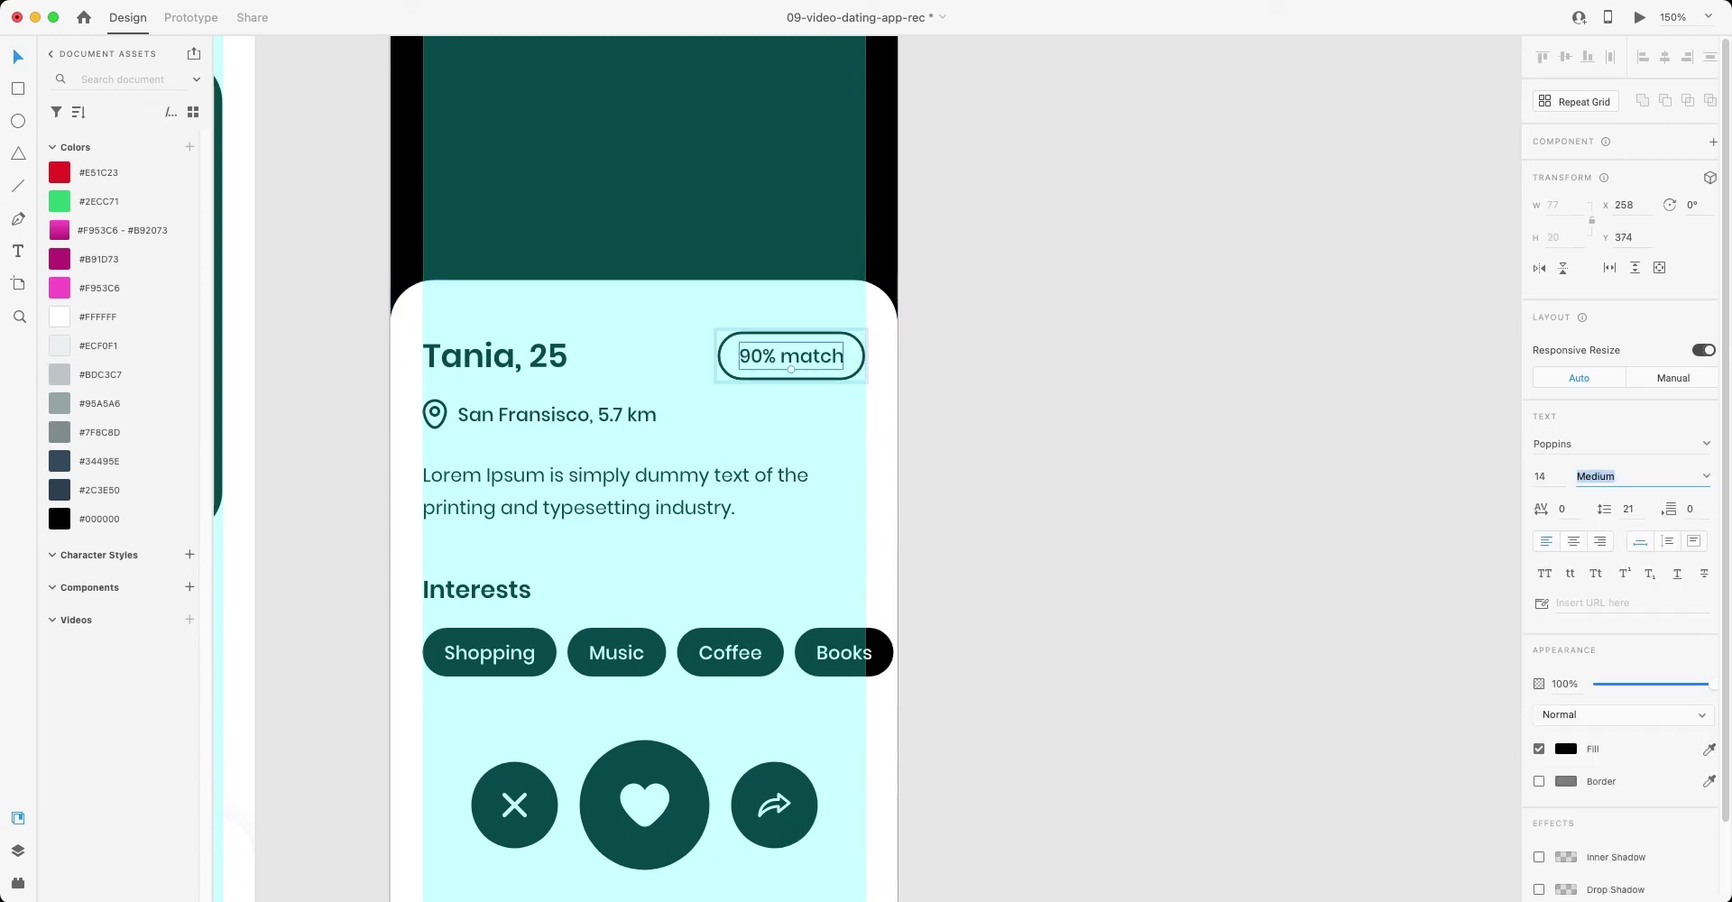
type("Semi")
key("Return")
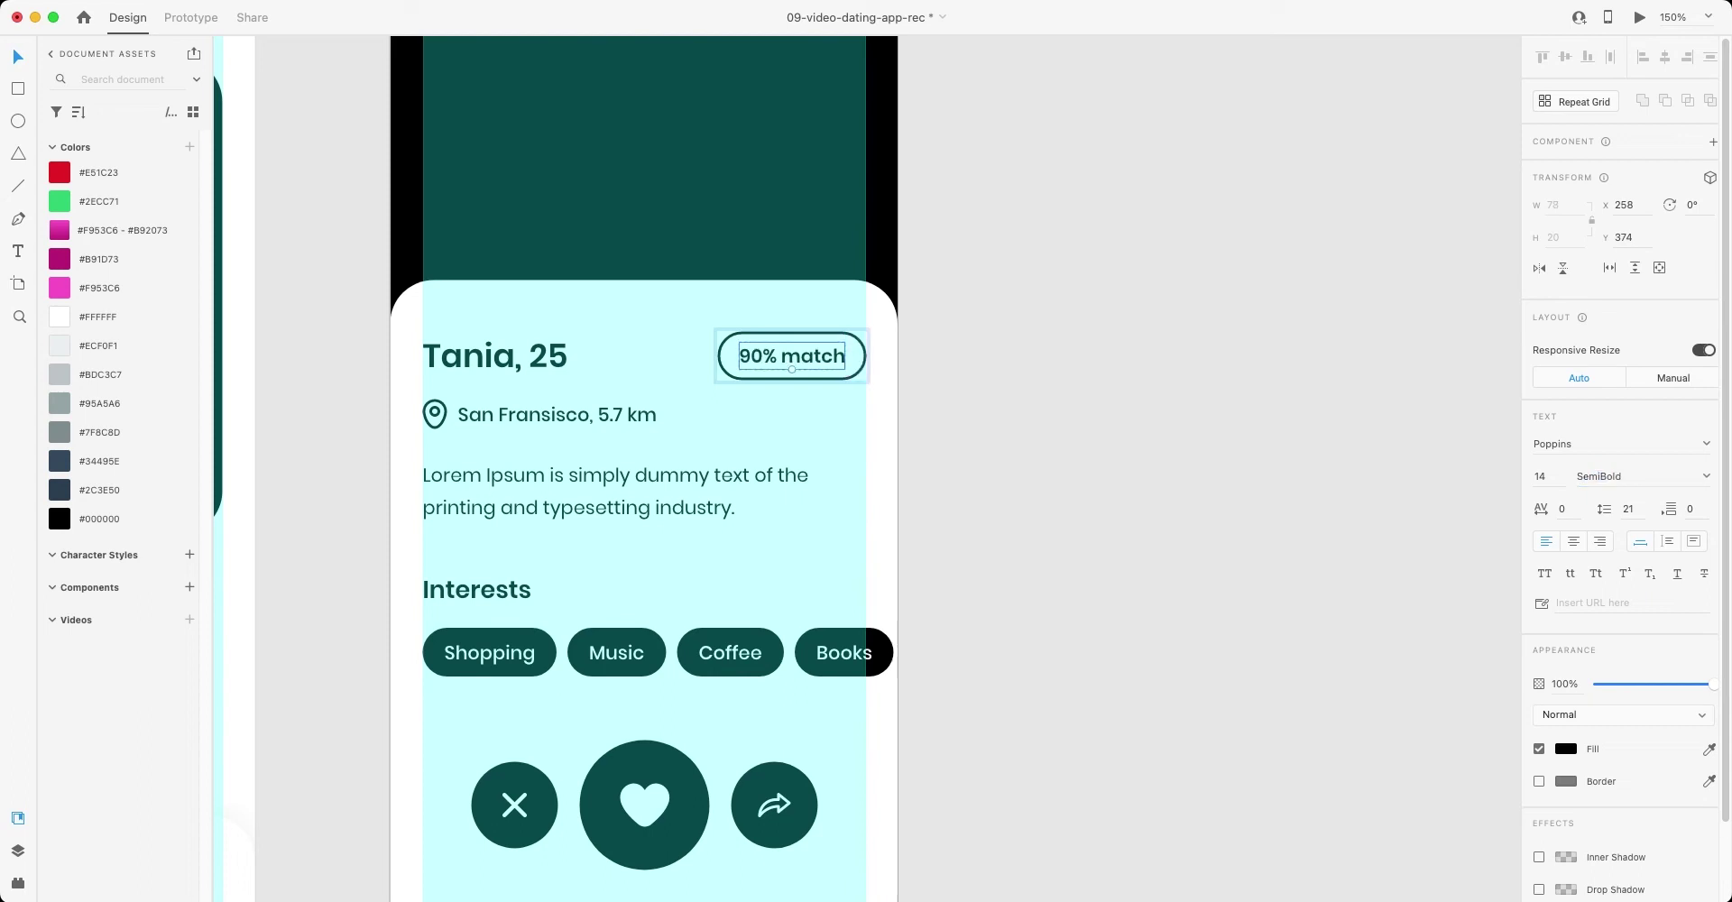
key("Escape")
key("super+s")
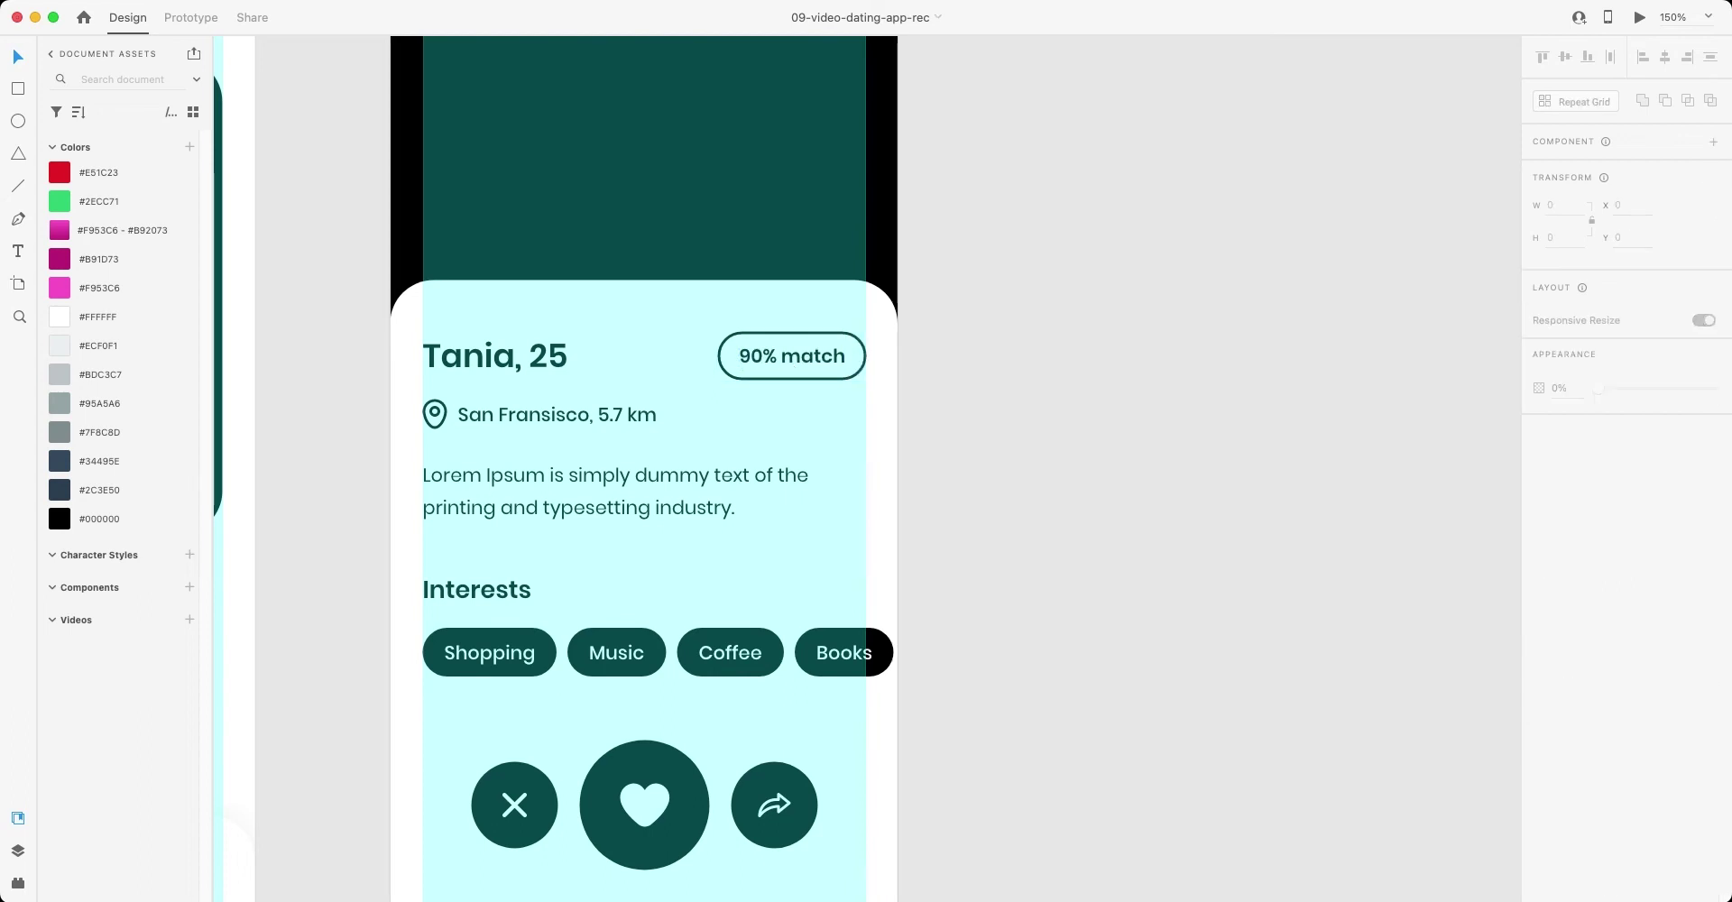
- Review the 01-Discover and 02-Details artboards with the layout grid hidden, and show the grid again
scroll(776, 451, "down", 3)
scroll(776, 451, "left", 3)
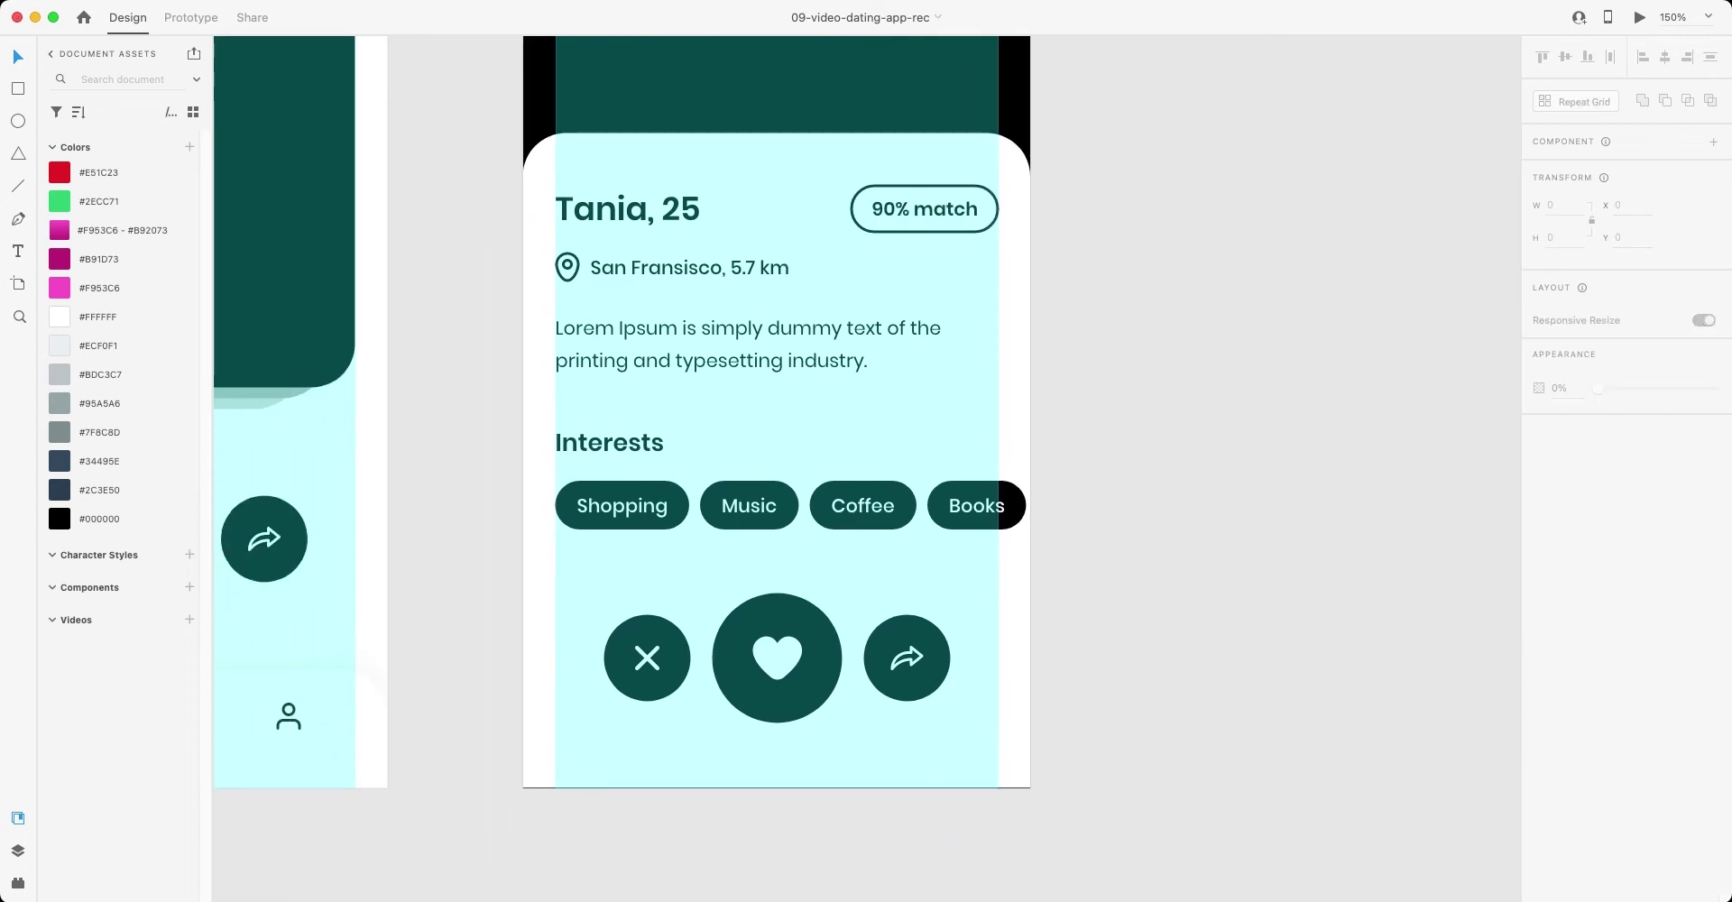
key("super+1")
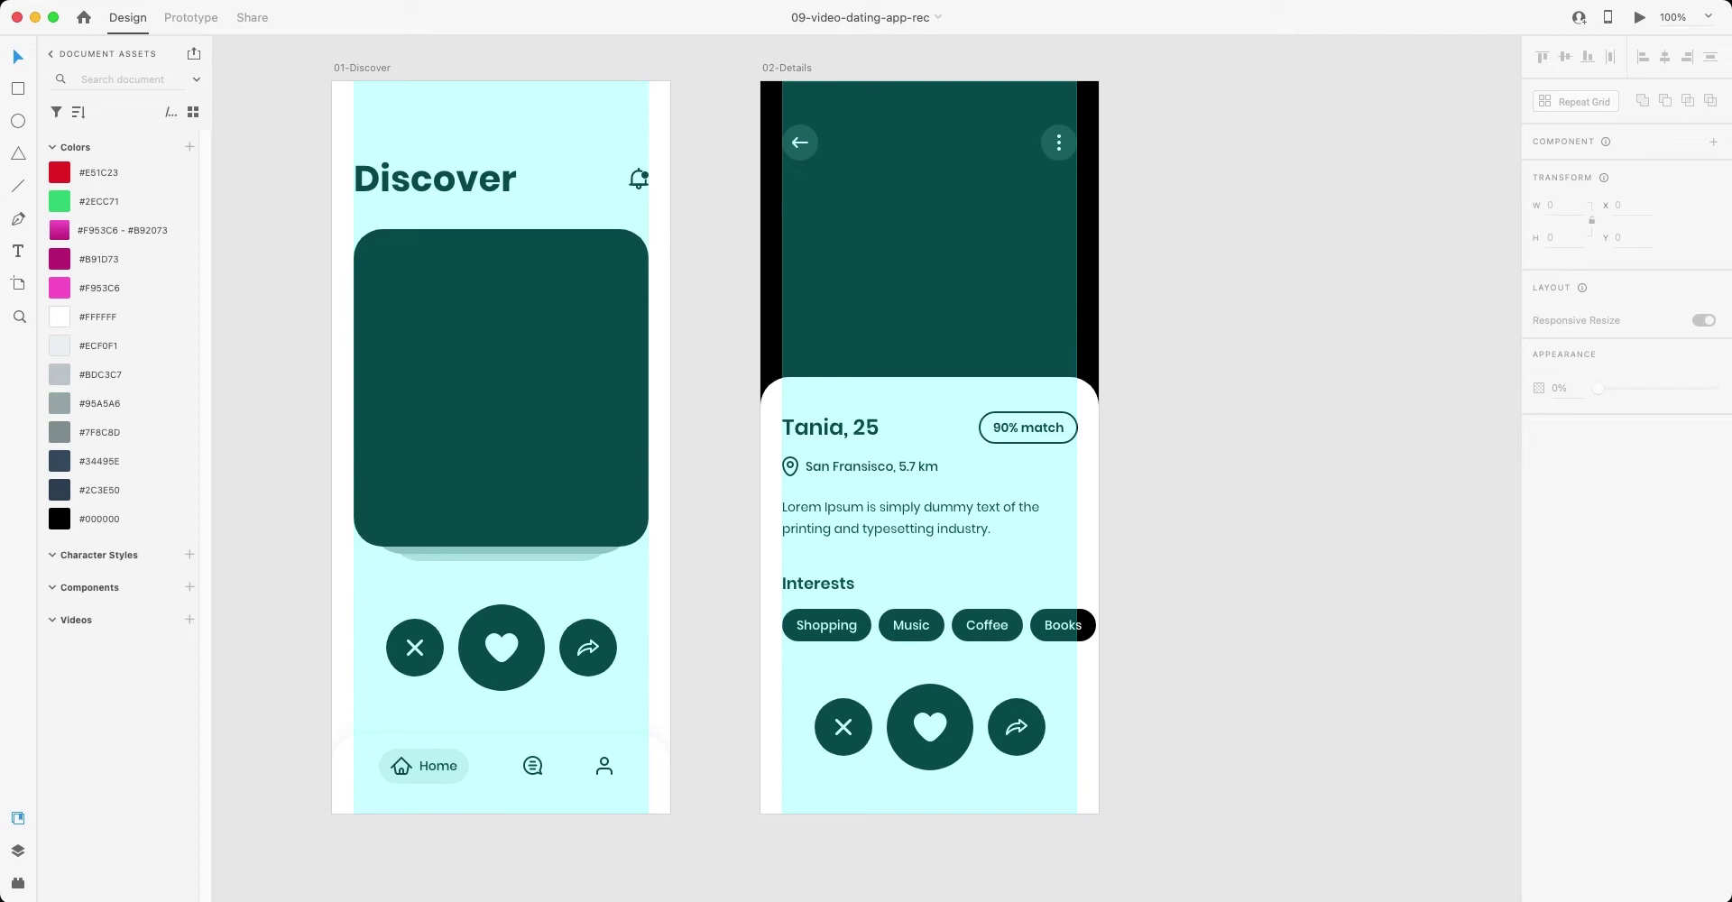
key("super+minus")
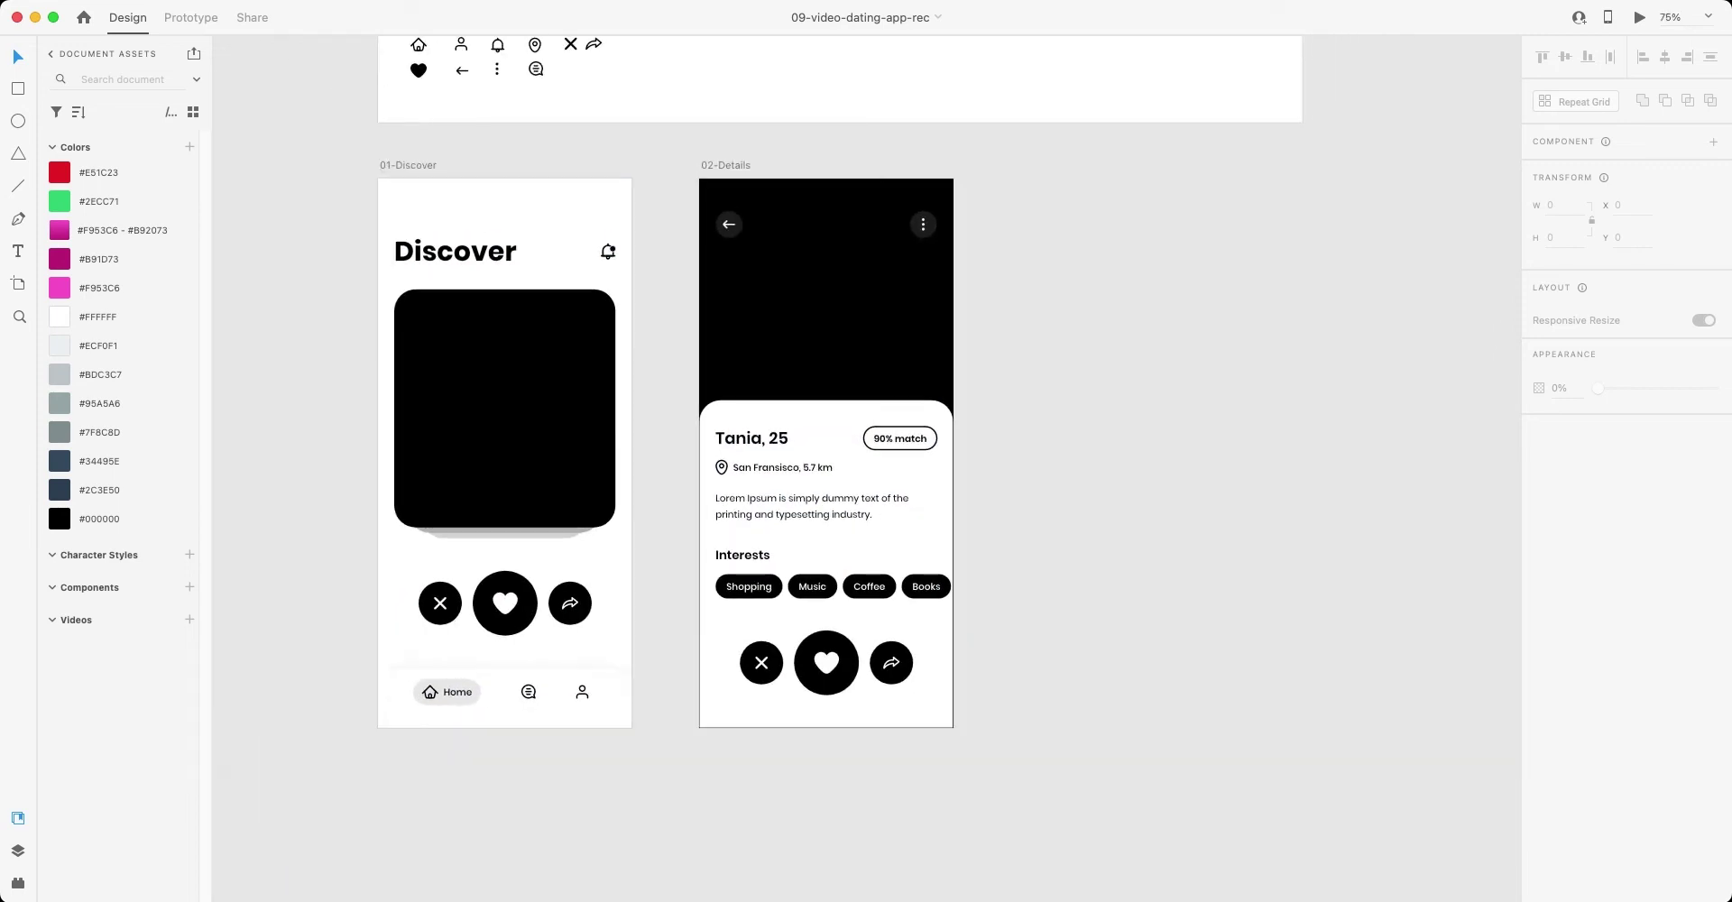
key("shift+super+apostrophe")
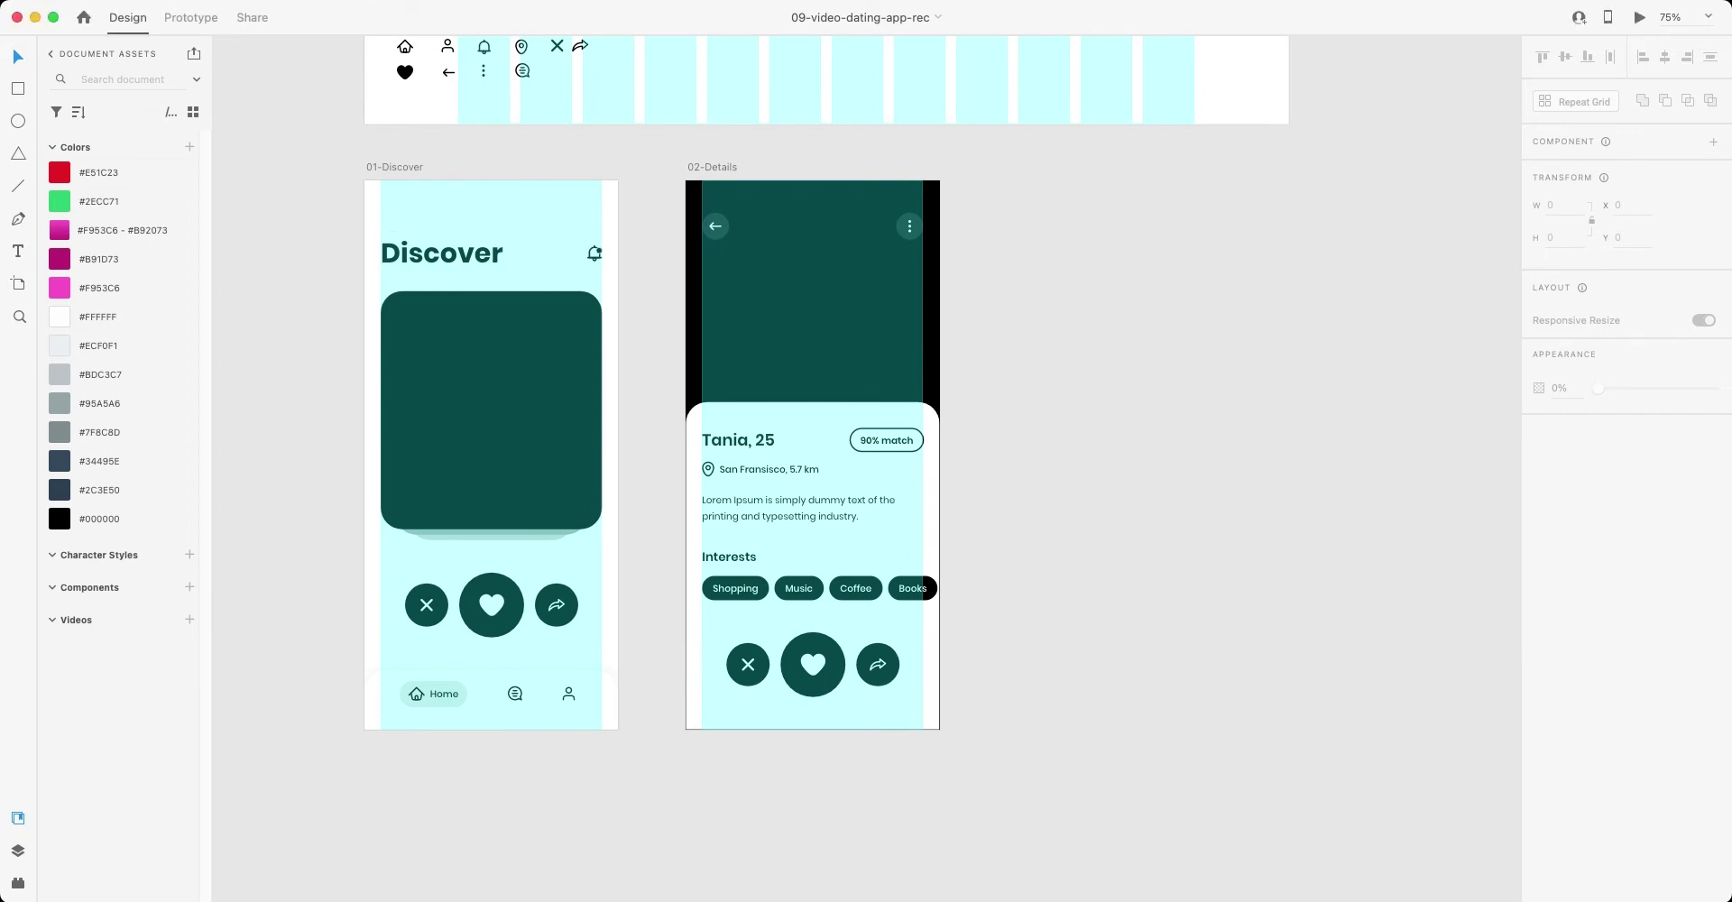
- Duplicate the 02-Details artboard to its right with a 100 px gap and rename the copy 02-Match
left_click_drag(712, 167, 1034, 167)
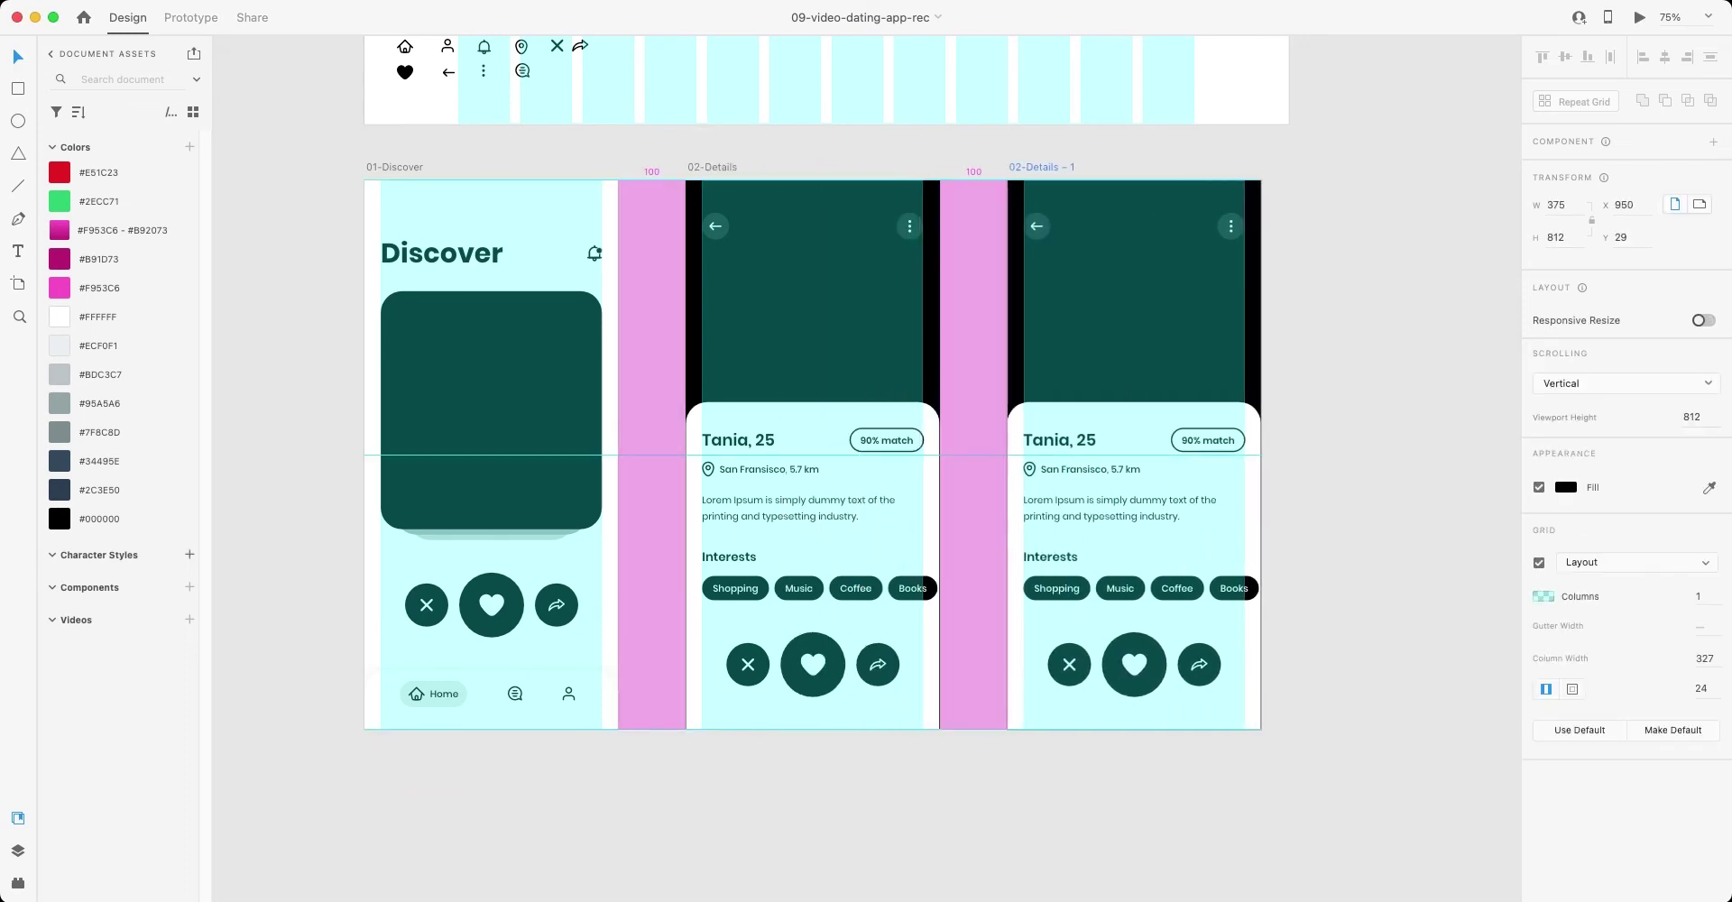
double_click(1041, 167)
type("02-Match")
key("Return")
- Delete the white details card with its contents and the back and menu buttons from the 02-Match artboard
scroll(750, 383, "right", 5)
scroll(750, 382, "down", 2)
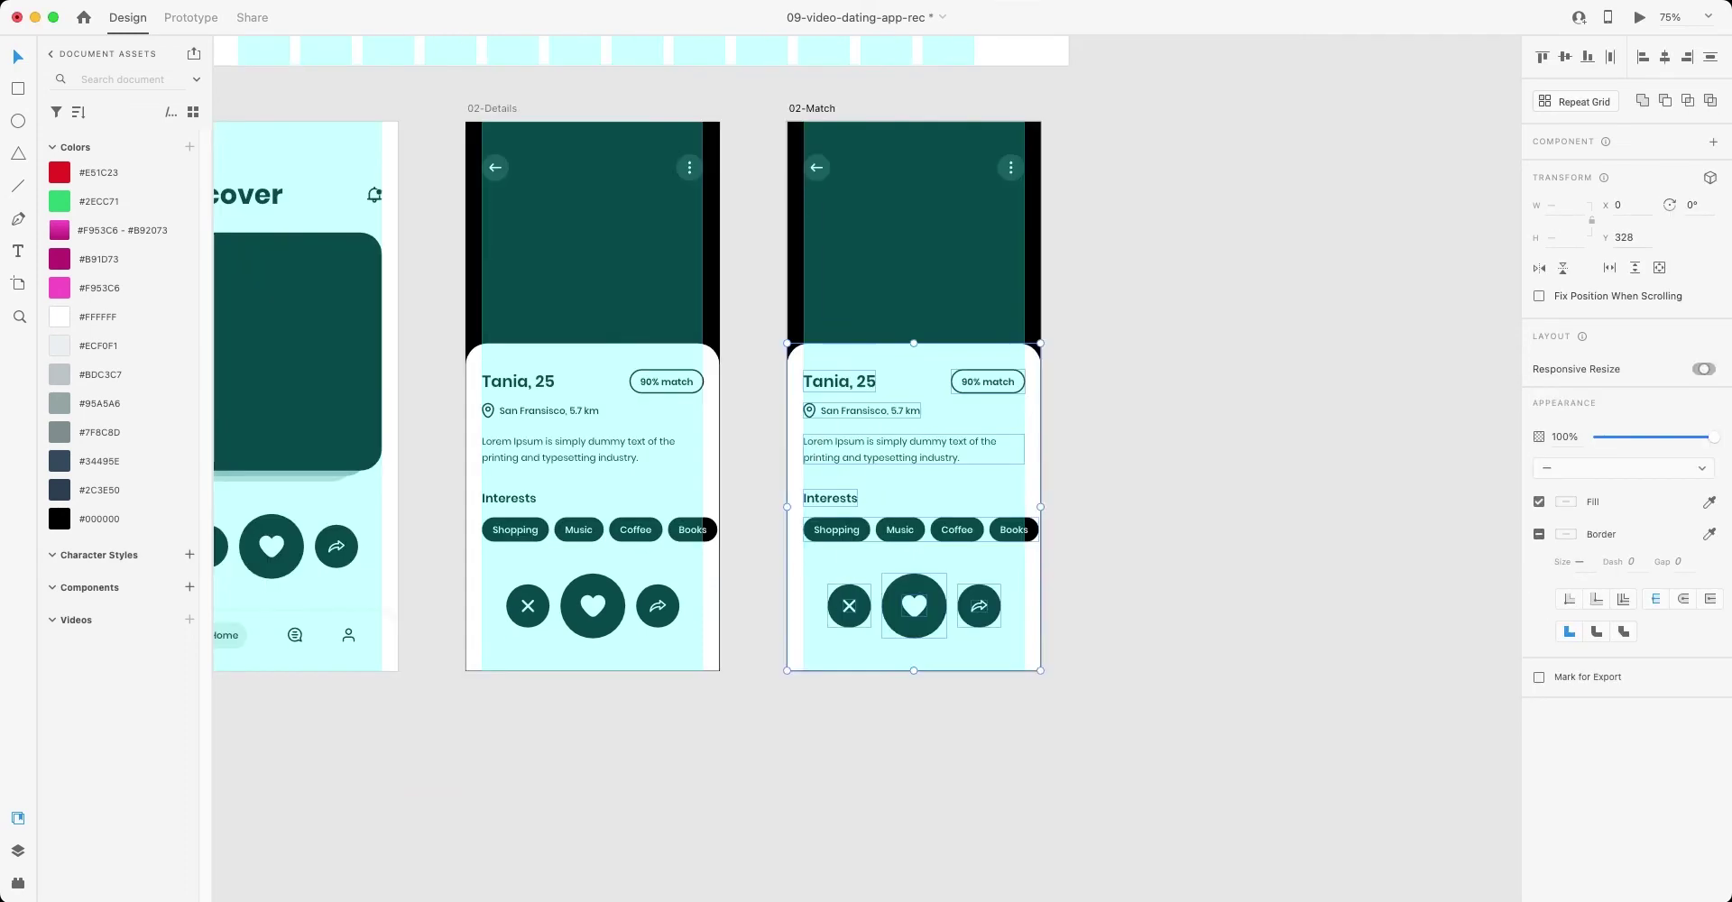
left_click_drag(914, 501, 1345, 542)
key("Delete")
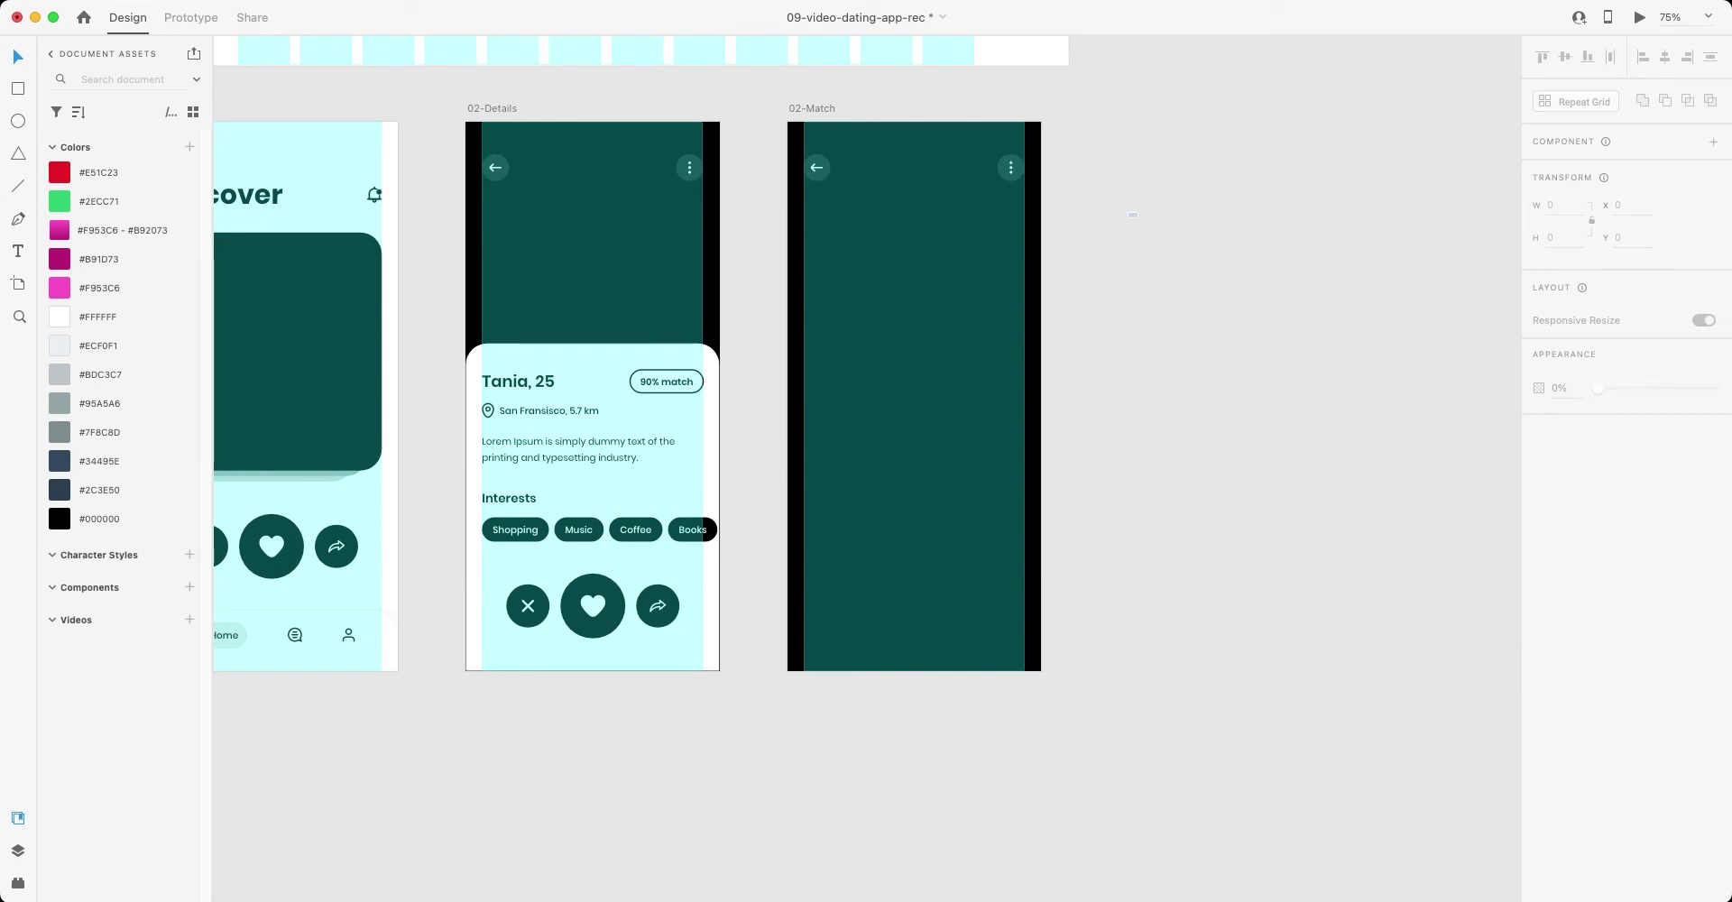
left_click_drag(1133, 215, 794, 154)
key("Delete")
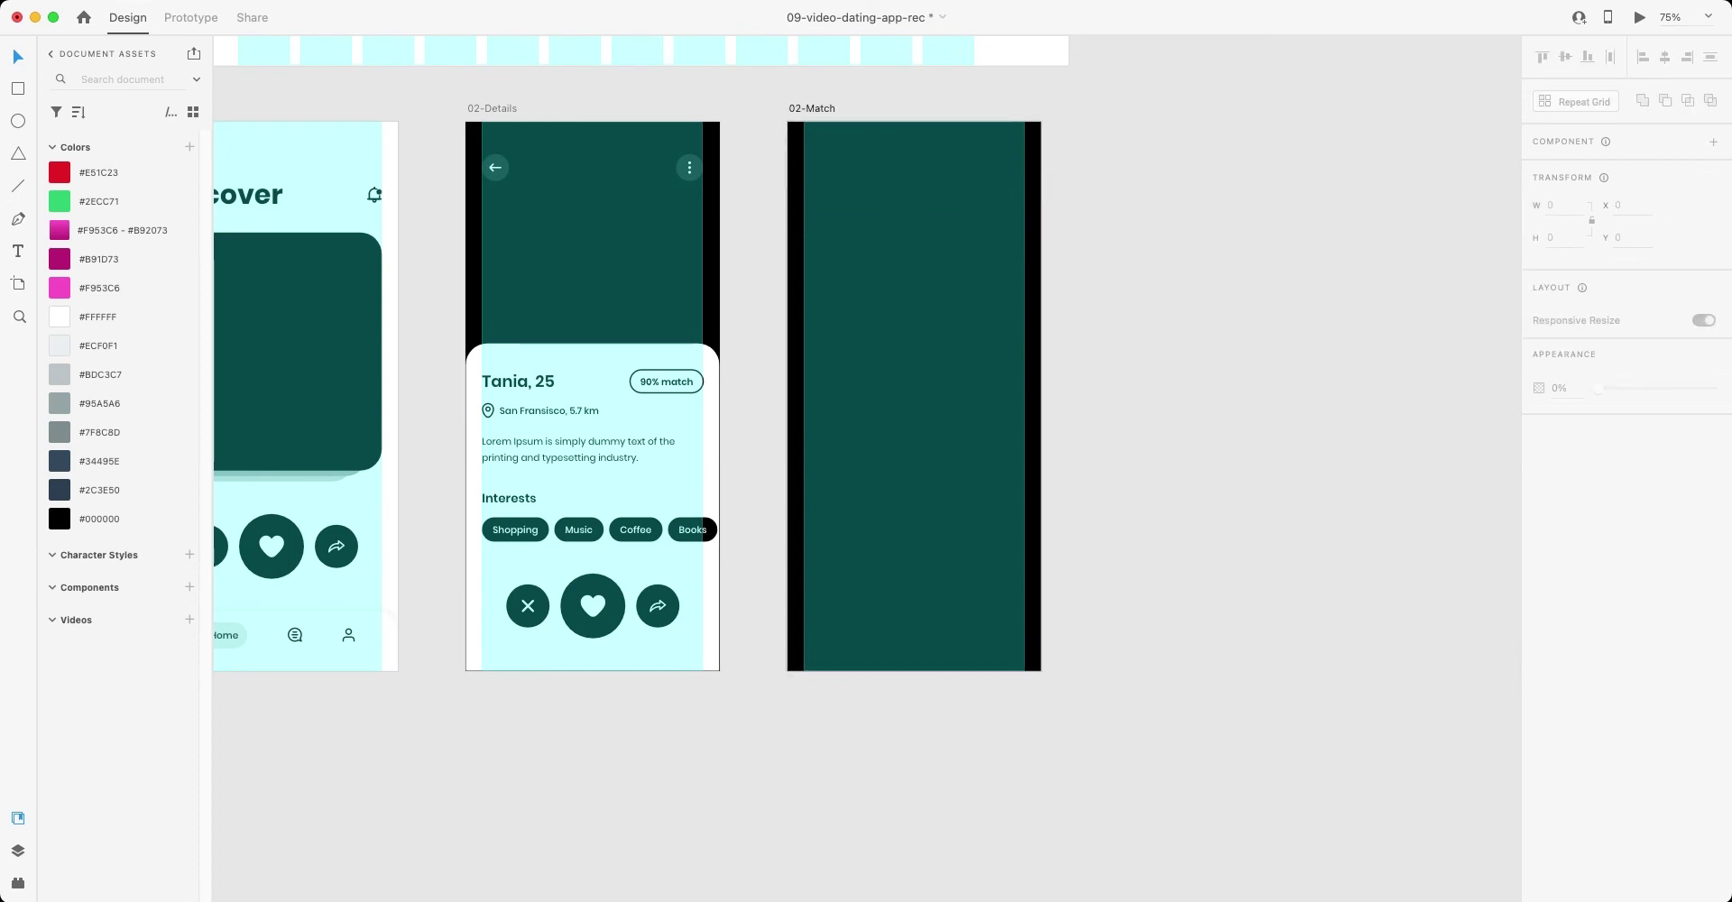
- Add a centred, bold white two-line heading "Congratulations It's a match" in the upper part of the 02-Match artboard
left_click(812, 108)
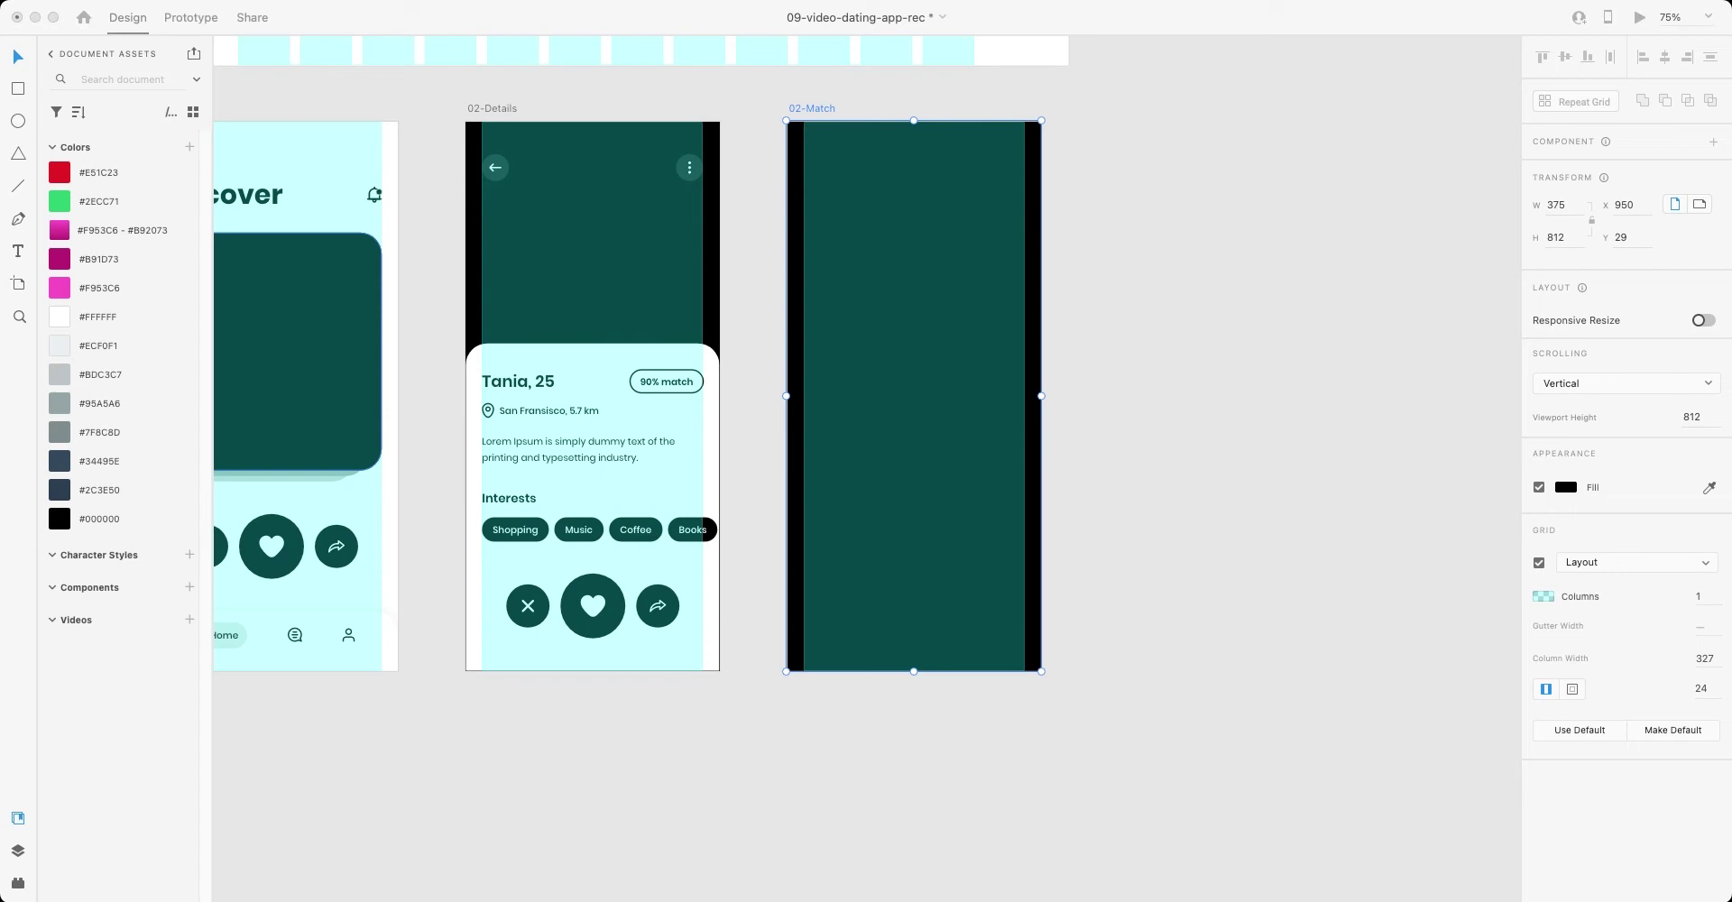
type("Congratulations It’s a match")
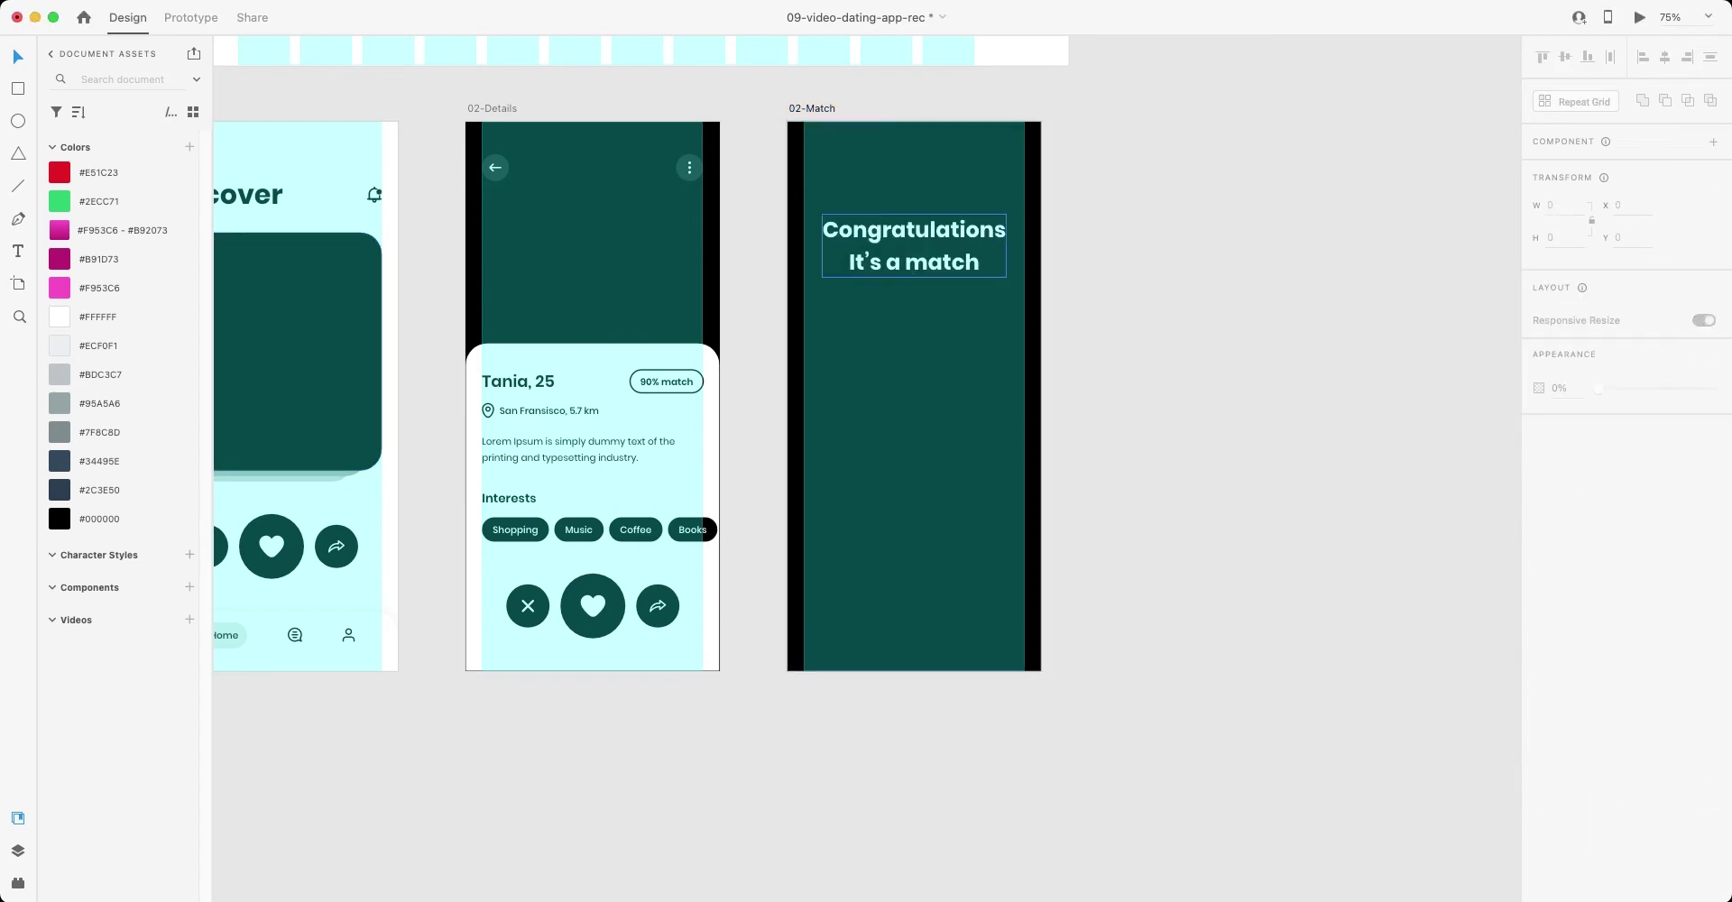
- Move the "Congratulations It's a match" heading down on the 02-Match artboard to Y 155
key("Down")
key("Down")
key("Down")
key("Down")
key("Down")
key("Down")
key("Down")
key("Down")
key("Down")
key("Down")
key("Down")
key("Down")
key("Down")
key("Down")
key("Down")
key("Down")
key("Down")
key("Down")
key("Down")
key("Down")
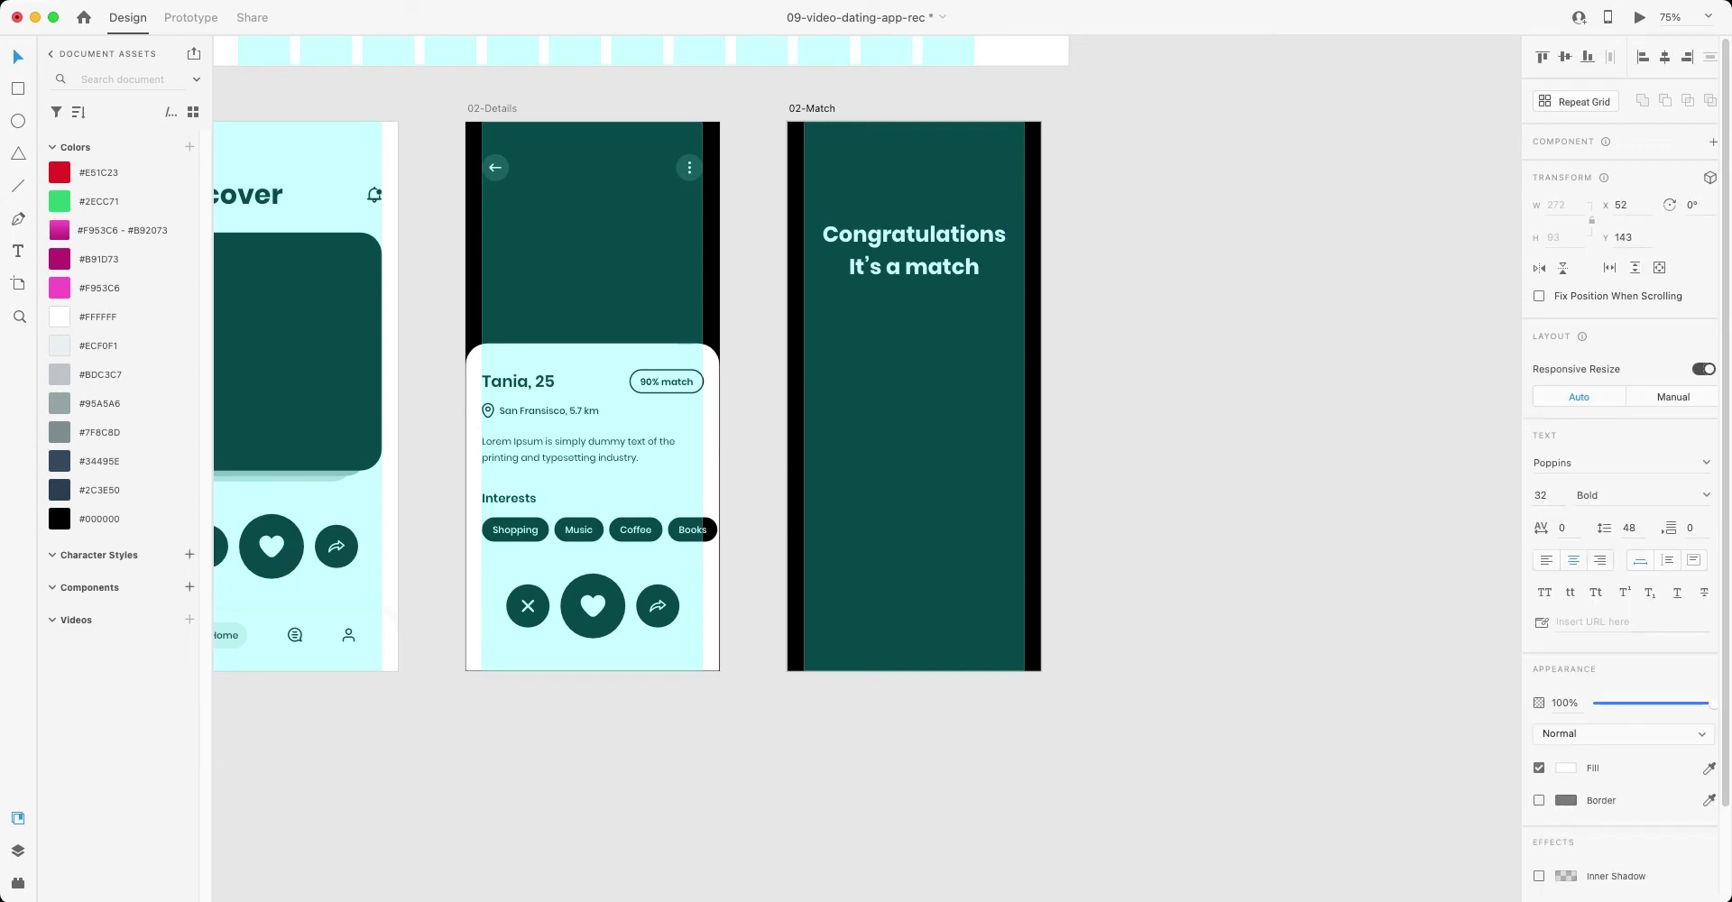
key("Up")
key("Up")
key("Up")
key("Up")
key("Up")
key("Up")
key("Up")
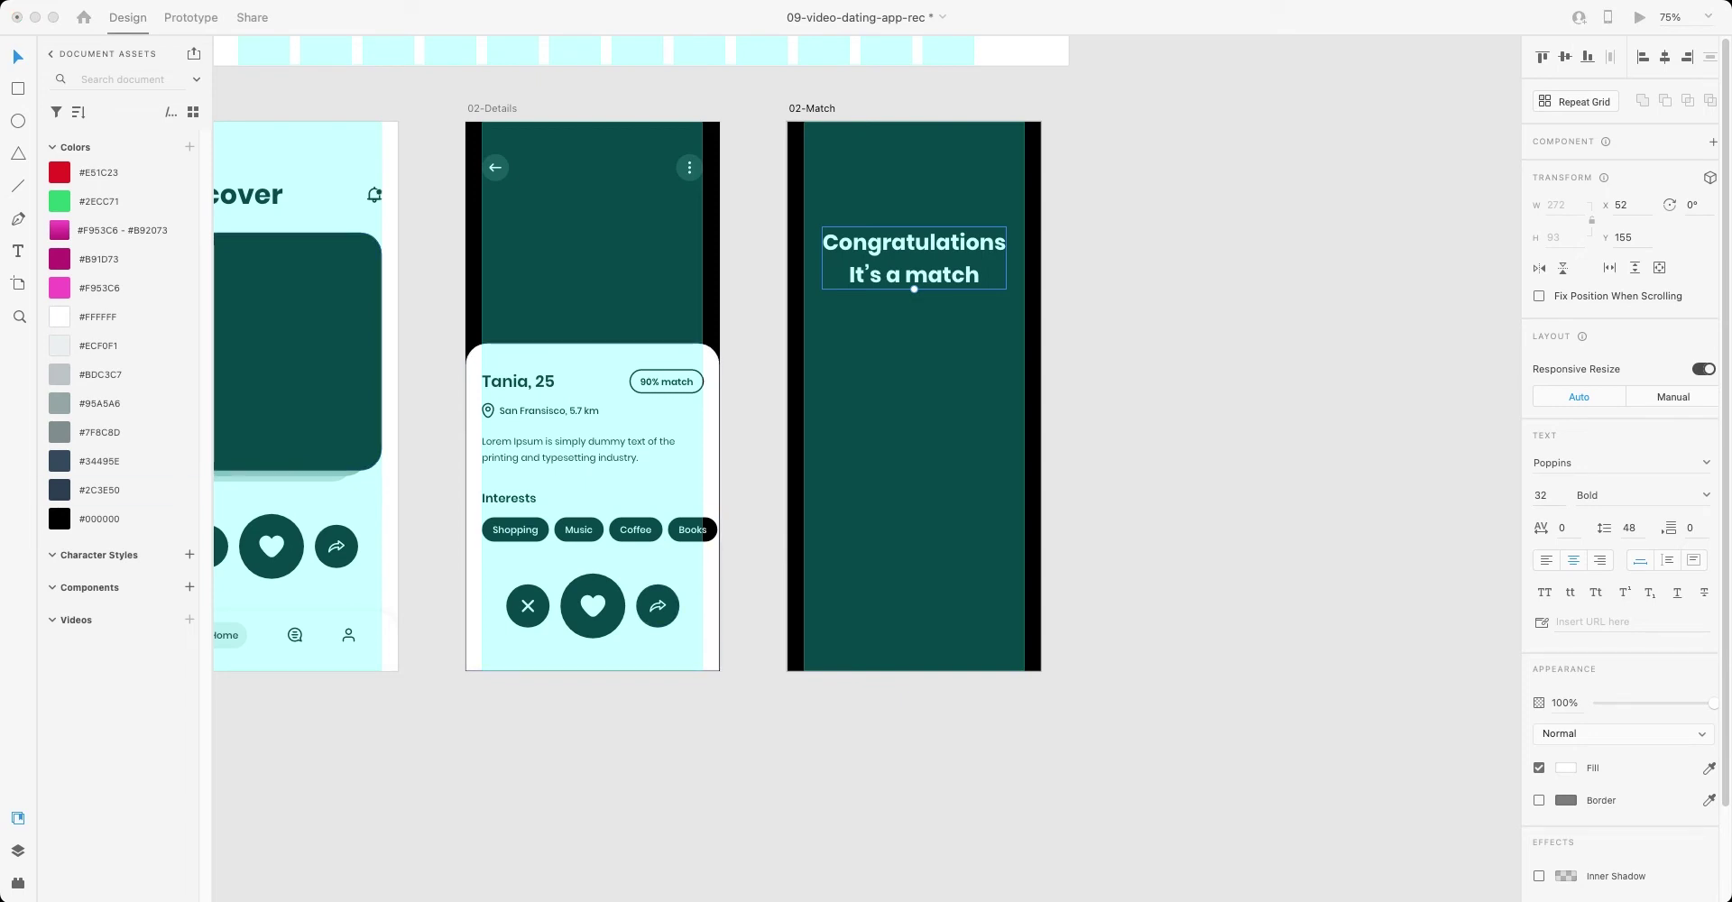
- Add a centred white 14 px line "You and … are now friends!" with the match's first name below the heading at Y 264, and save
type("You and Michael are now friends!")
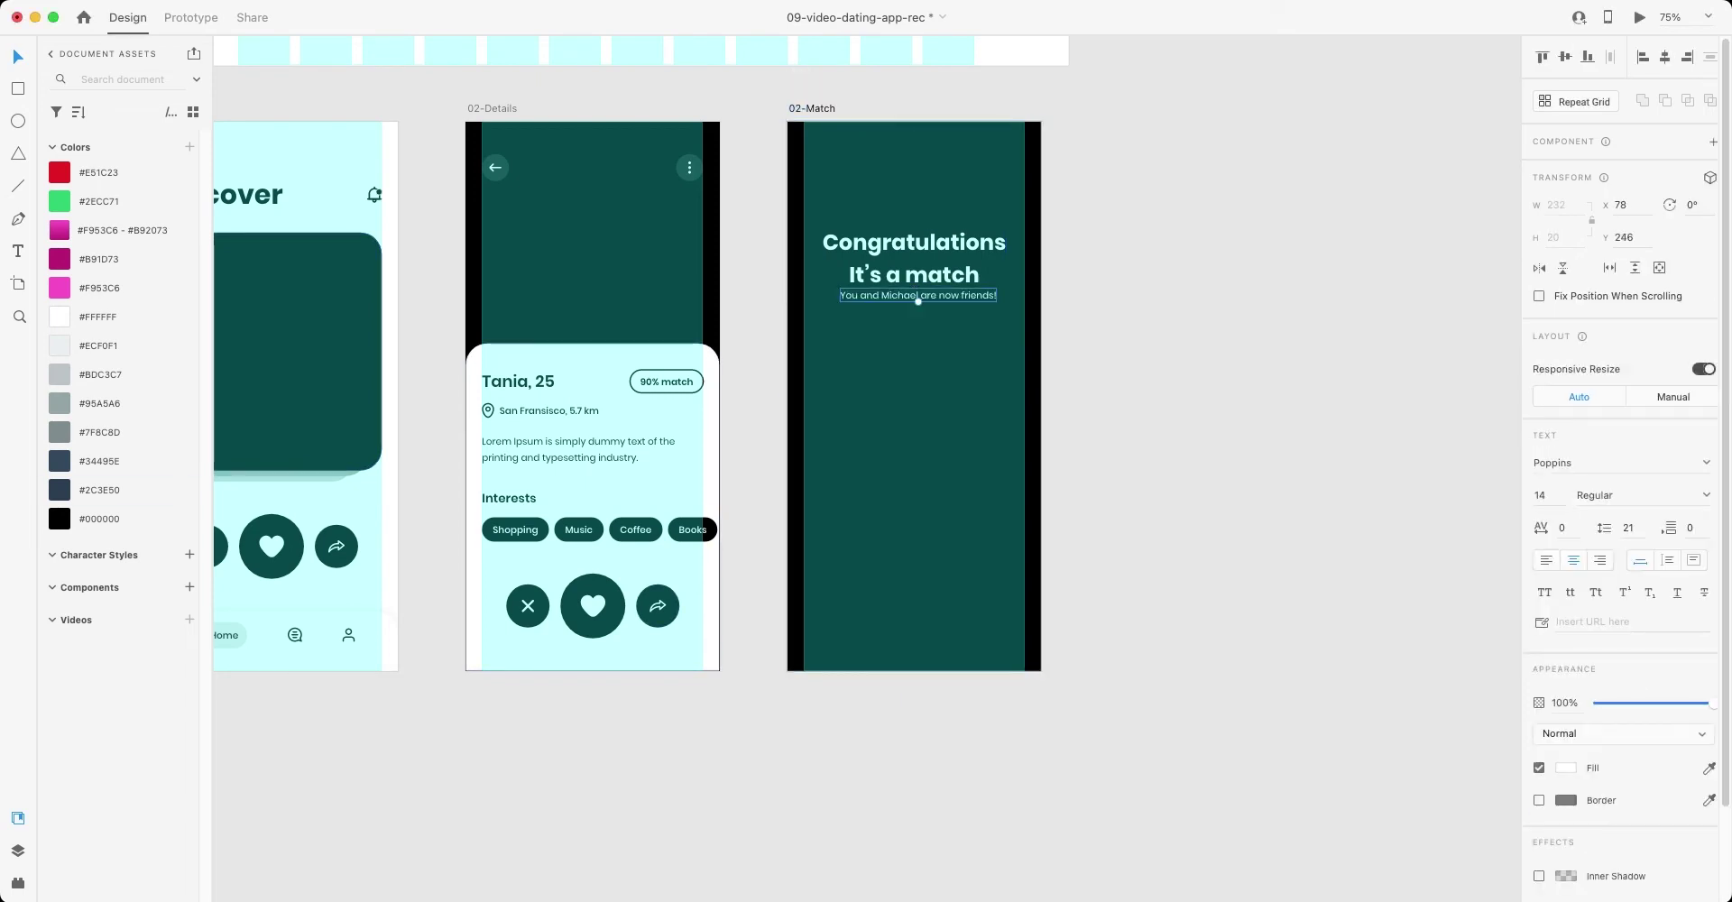
left_click_drag(918, 296, 917, 305)
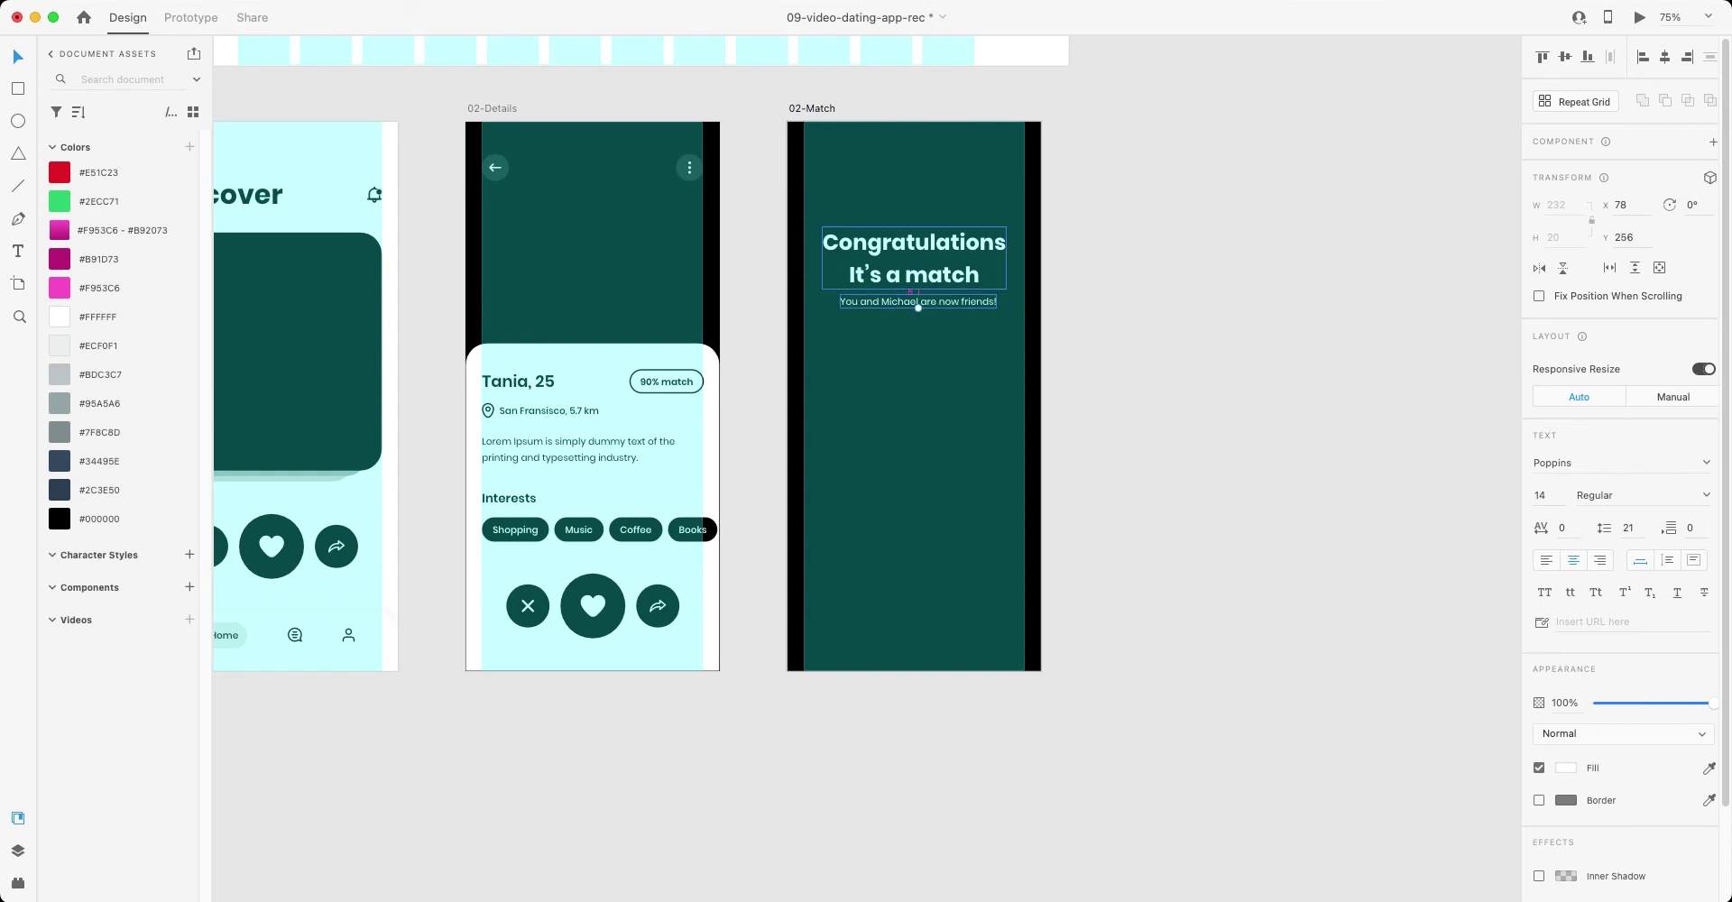
left_click_drag(917, 307, 917, 313)
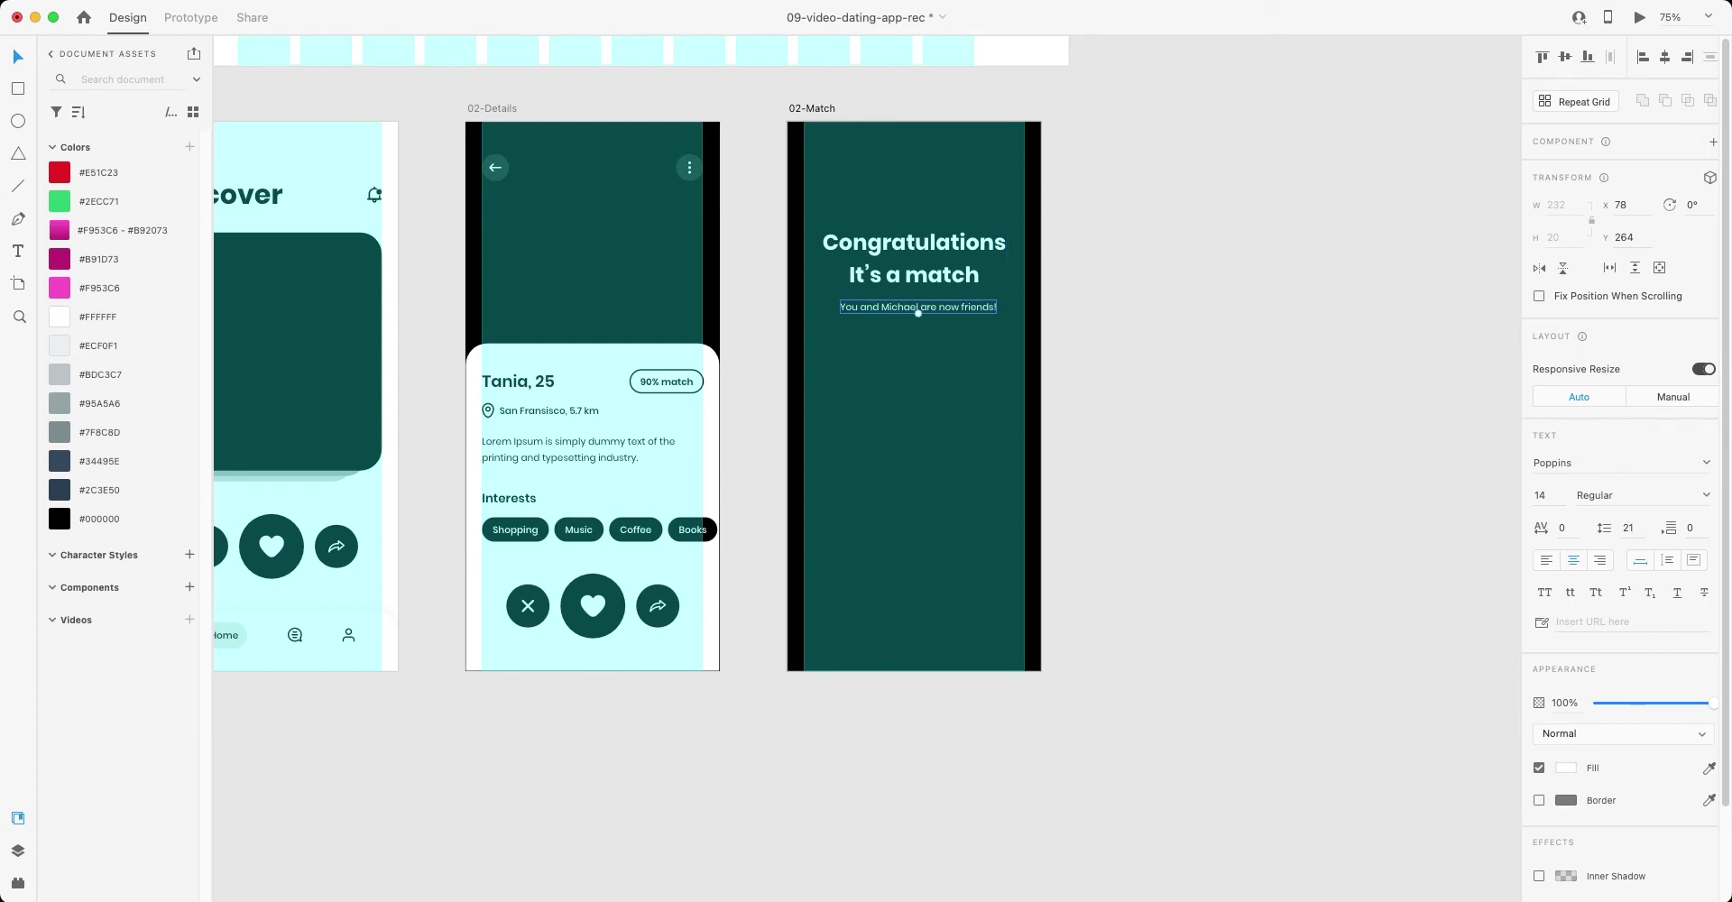
key("Escape")
key("super+s")
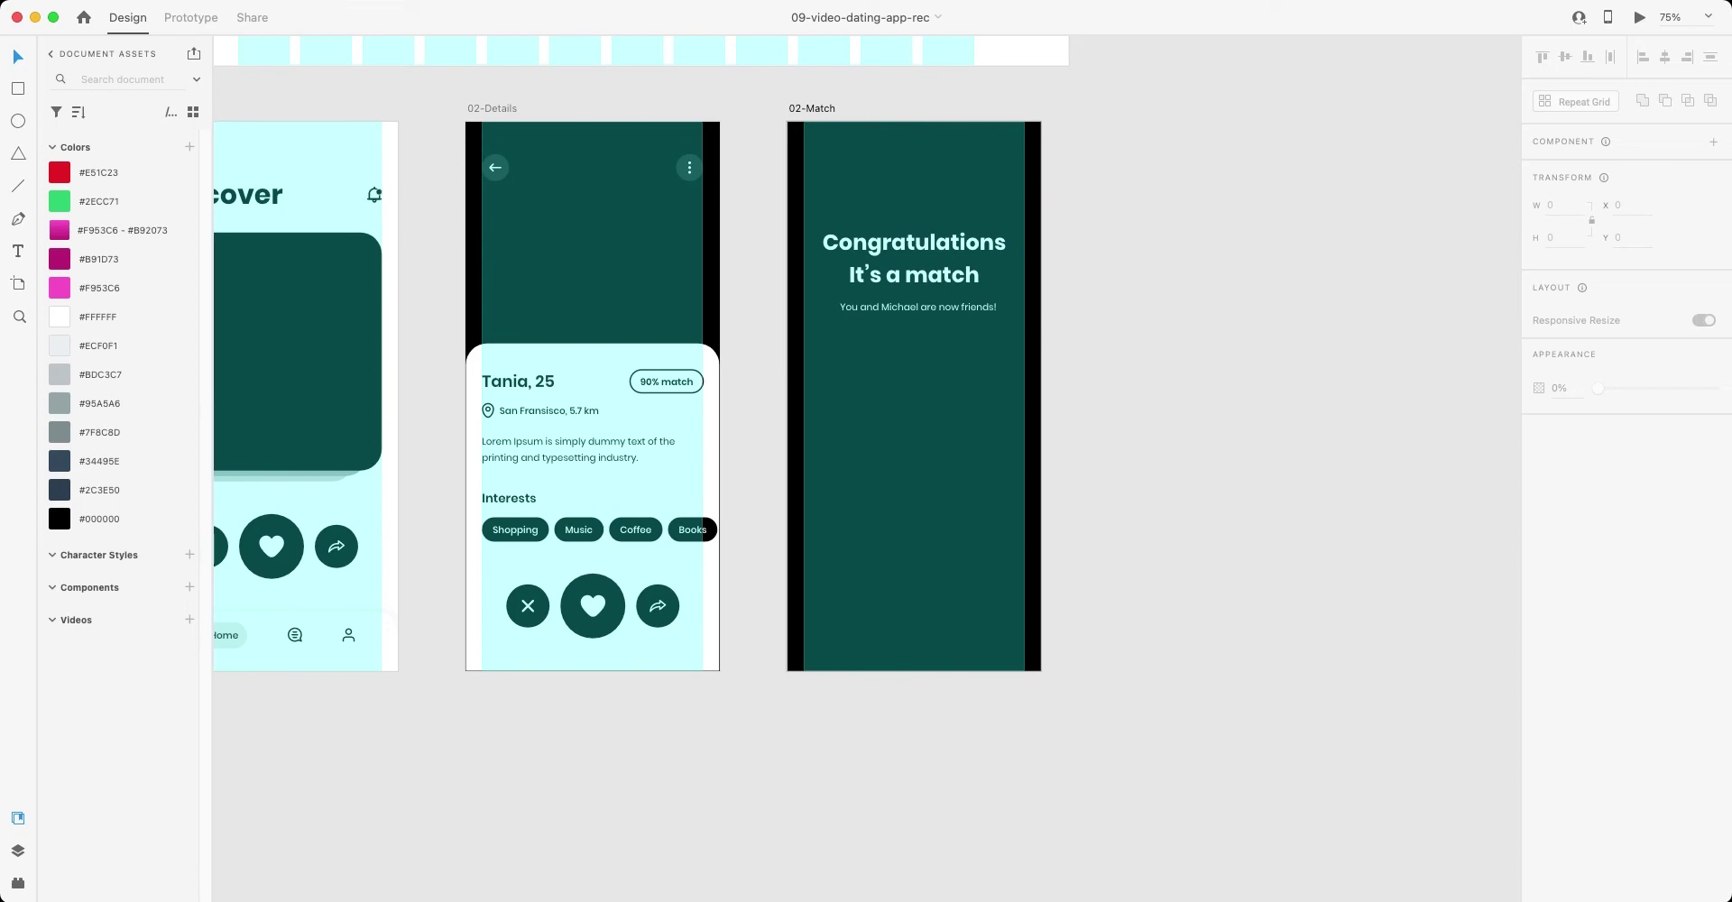
- Draw a white rectangle about 130 × 58 px over the word "match" in the heading
scroll(968, 240, "up", 3)
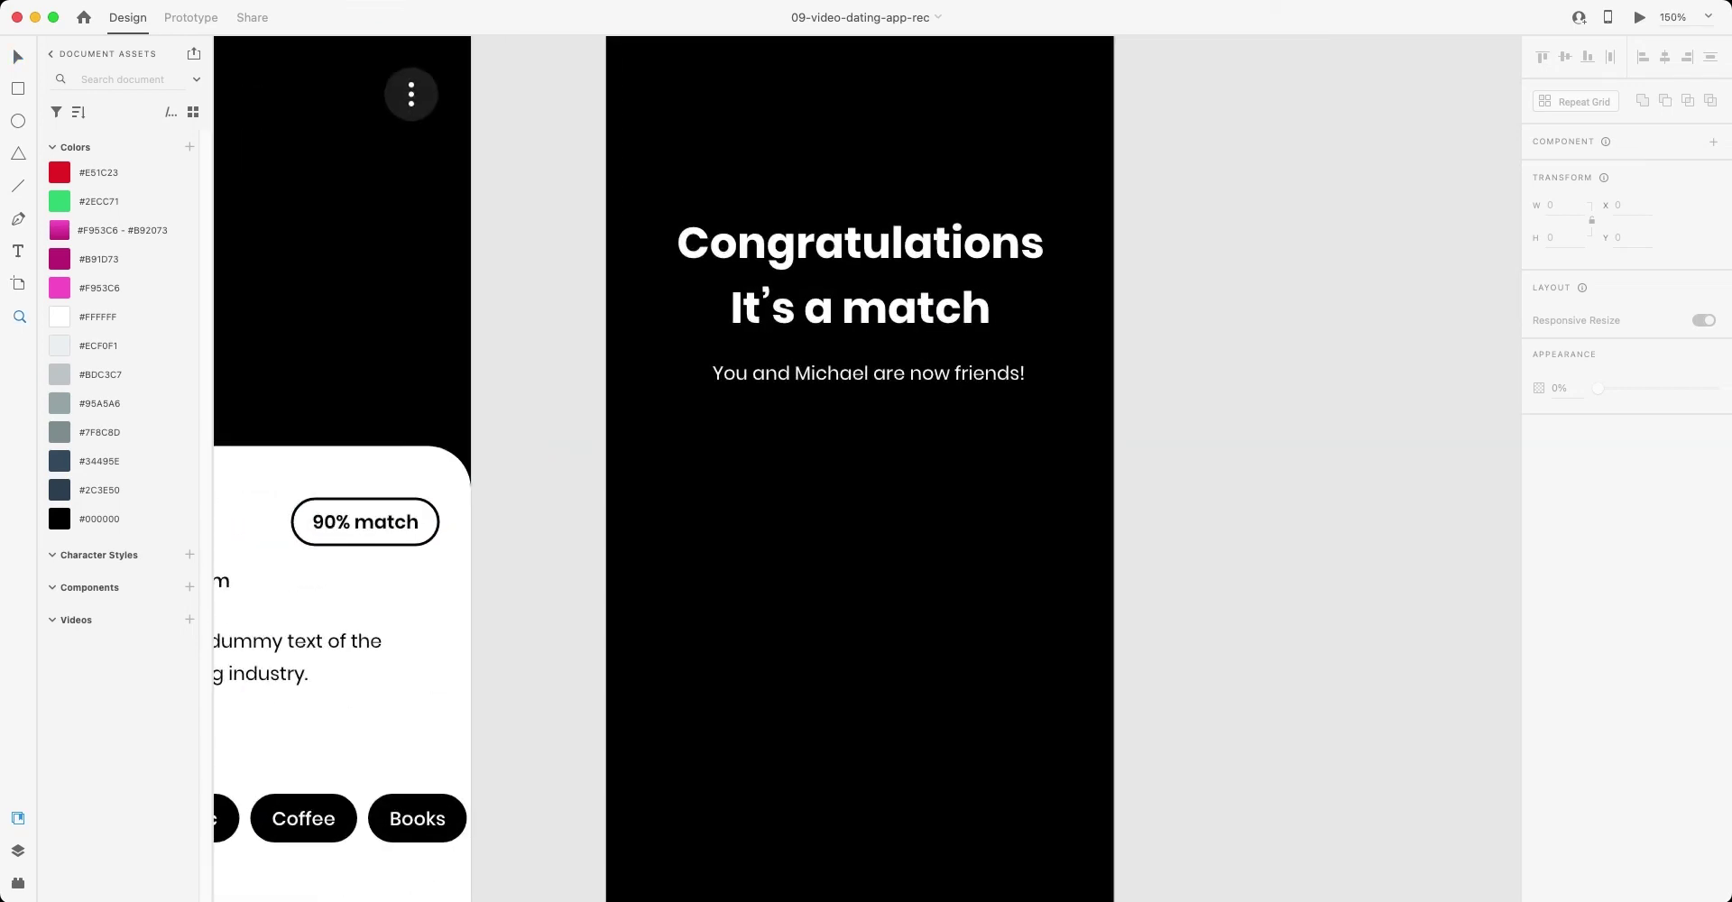
key("super+equal")
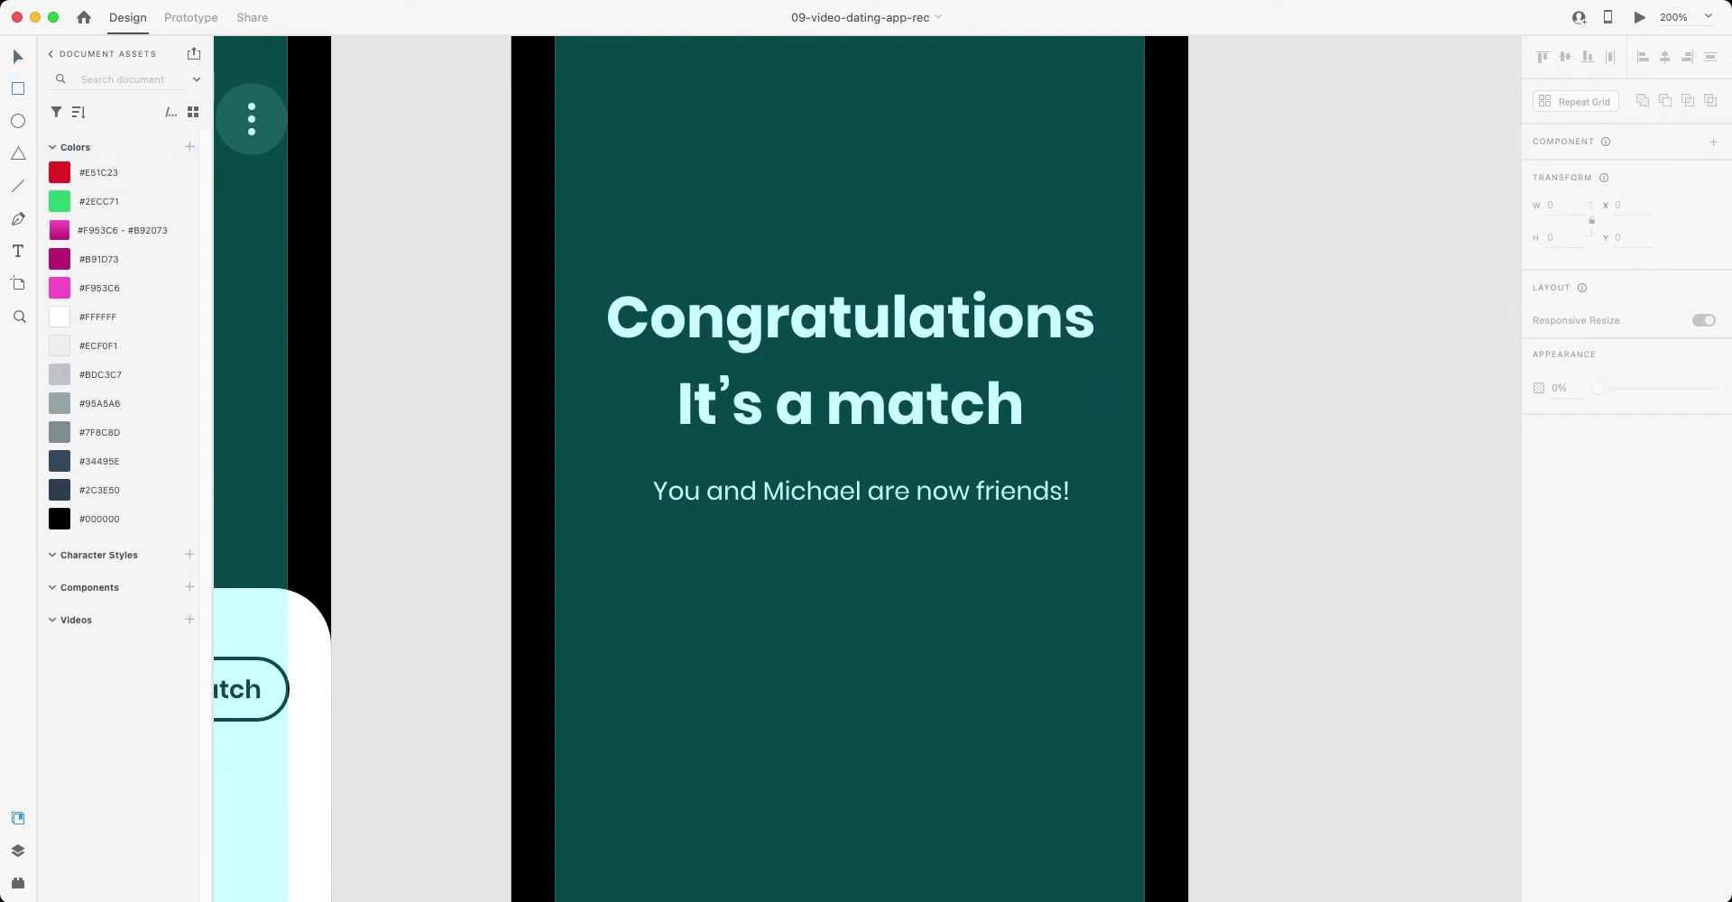
mouse_move(1054, 351)
left_mouse_down()
mouse_move(1011, 440)
mouse_move(820, 453)
left_mouse_up()
key("Down")
key("Down")
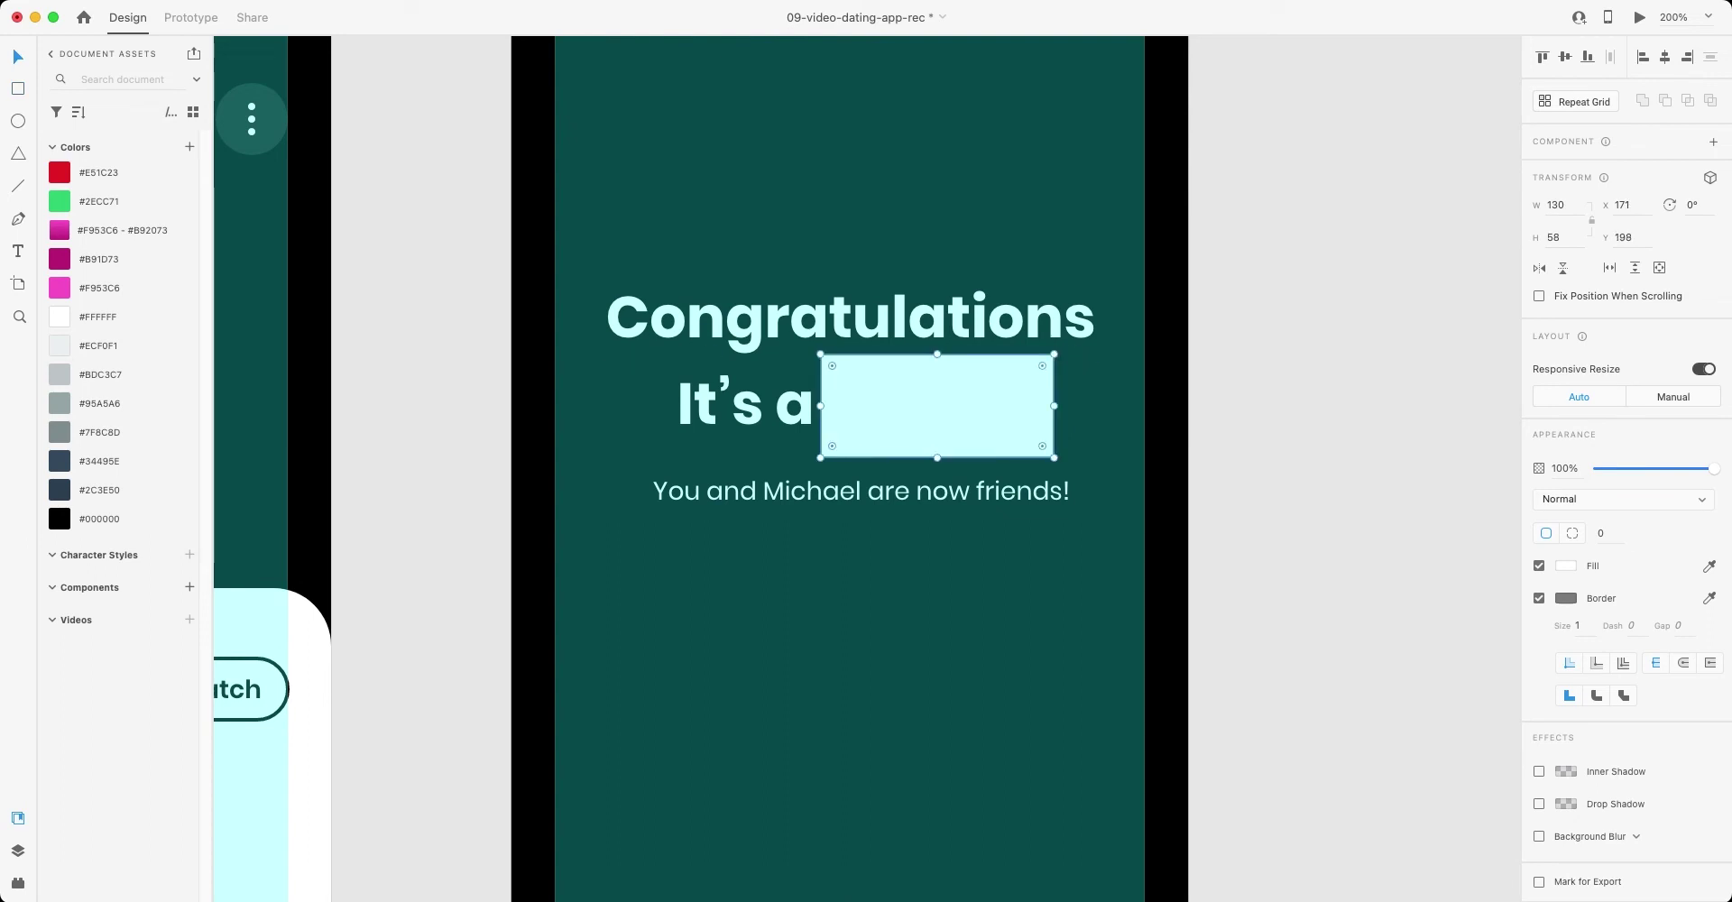
- Make the rectangle over "match" 56% opaque without a border, and nudge it down to Y 199
key("5")
key("5")
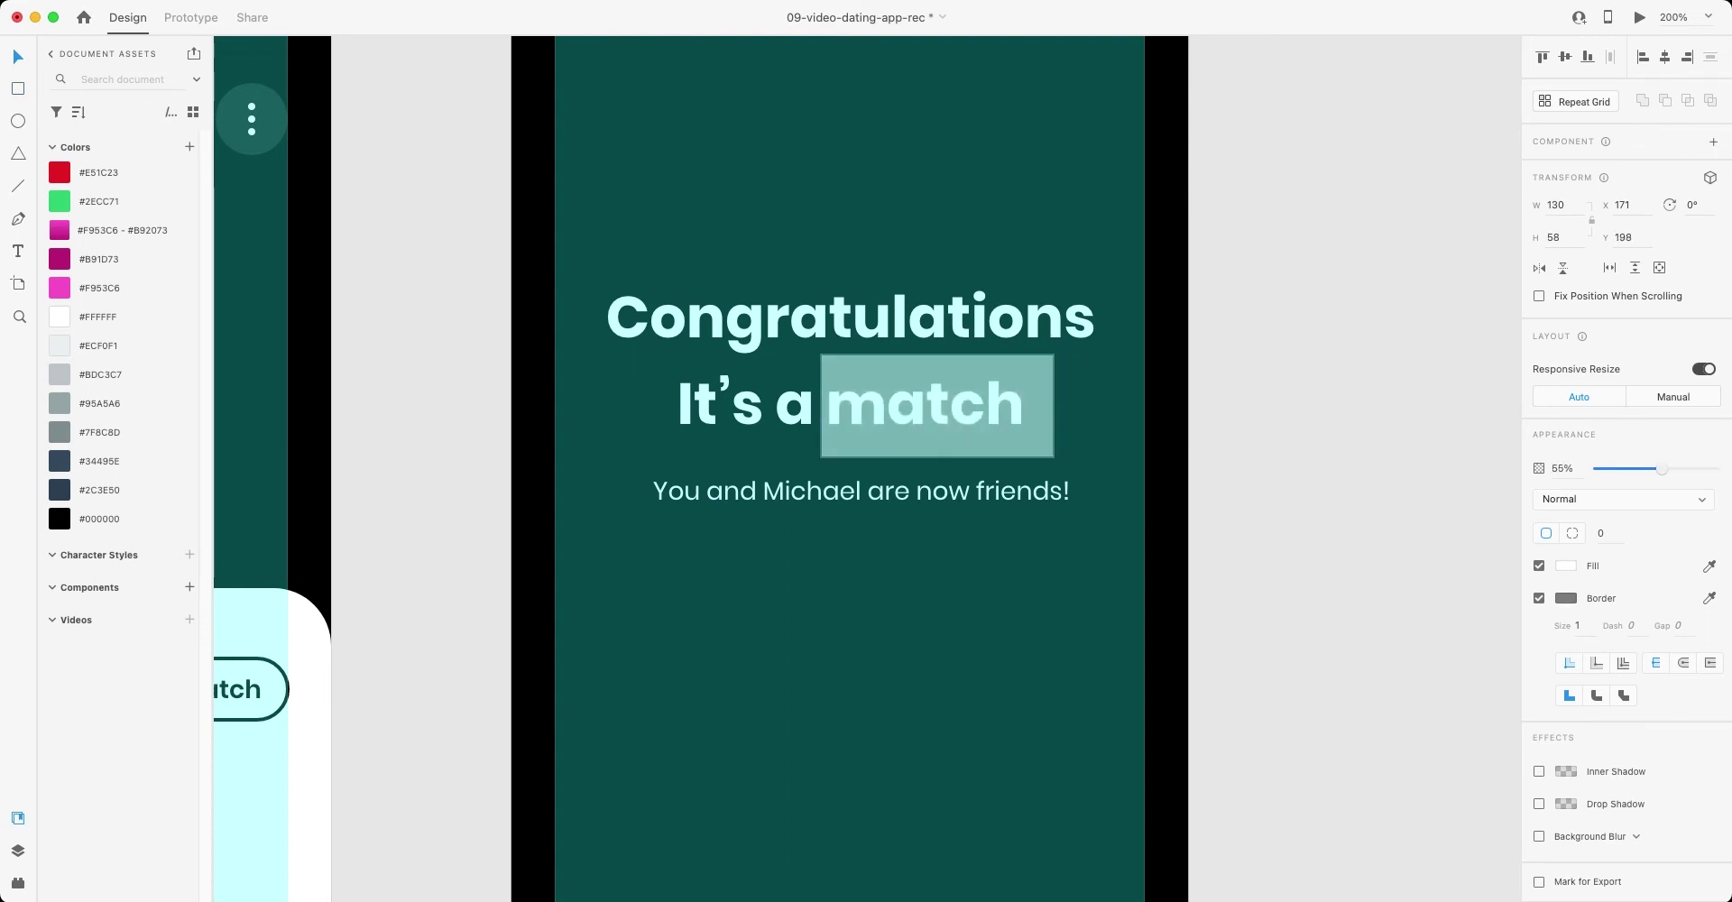
key("Down")
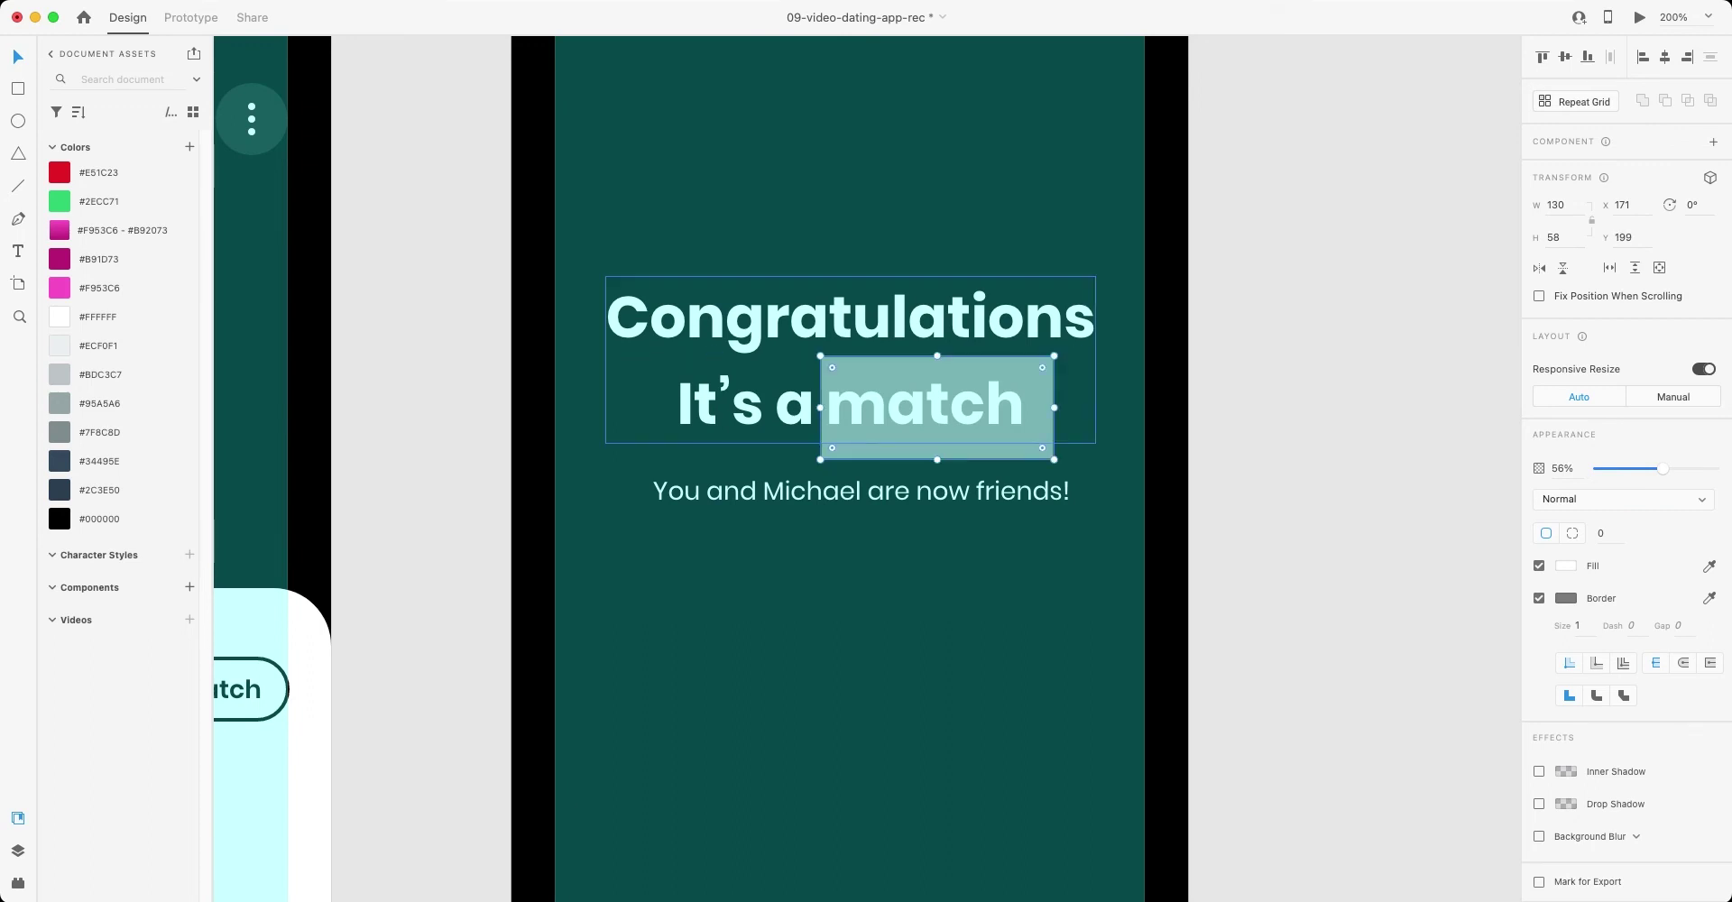
left_click(1539, 598)
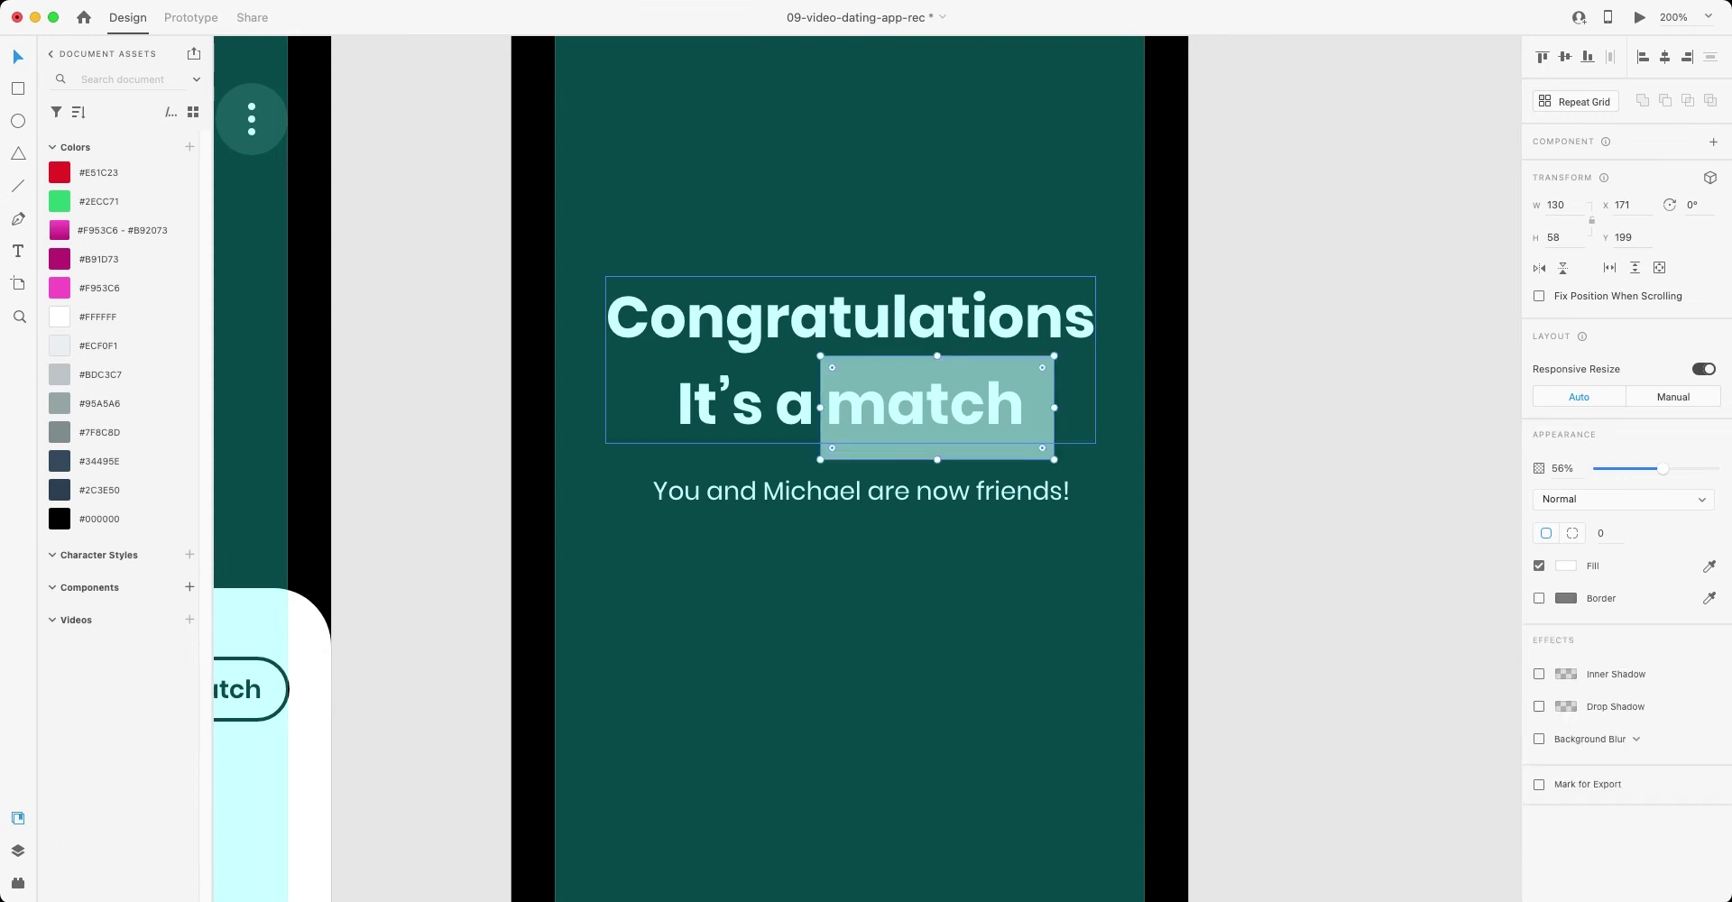
- Reshape the rectangle into a trapezoid by moving its upper-left corner to Y 209 and its lower-left corner to Y 247
left_click(847, 318)
key("Return")
left_click(843, 445)
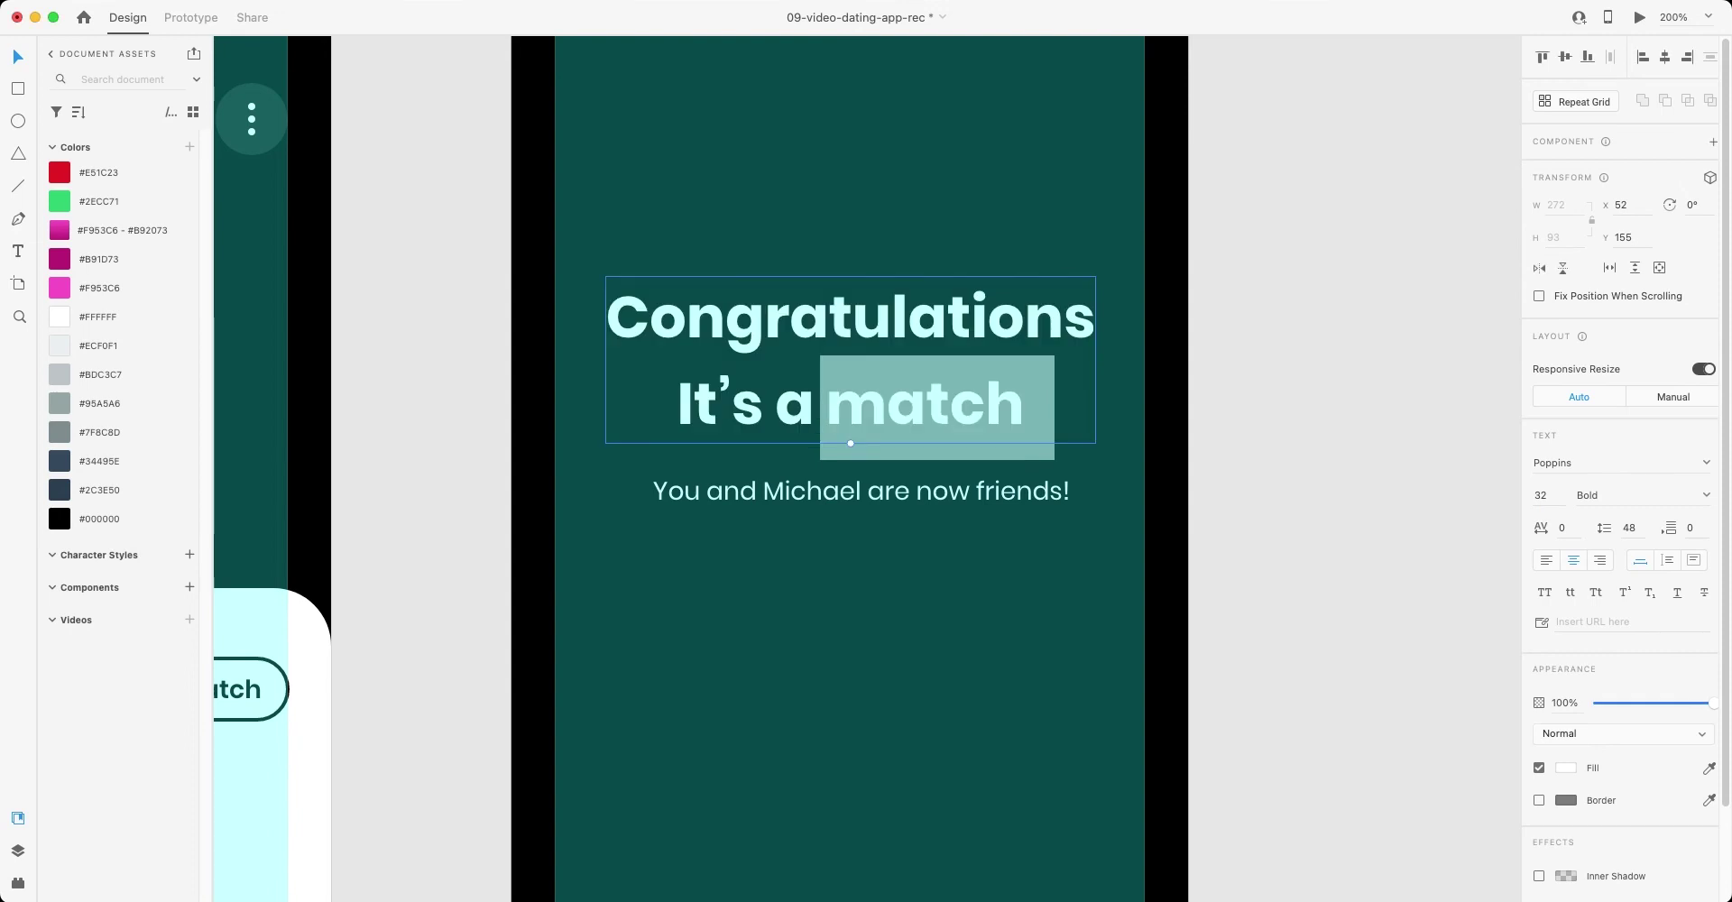
left_click(843, 451)
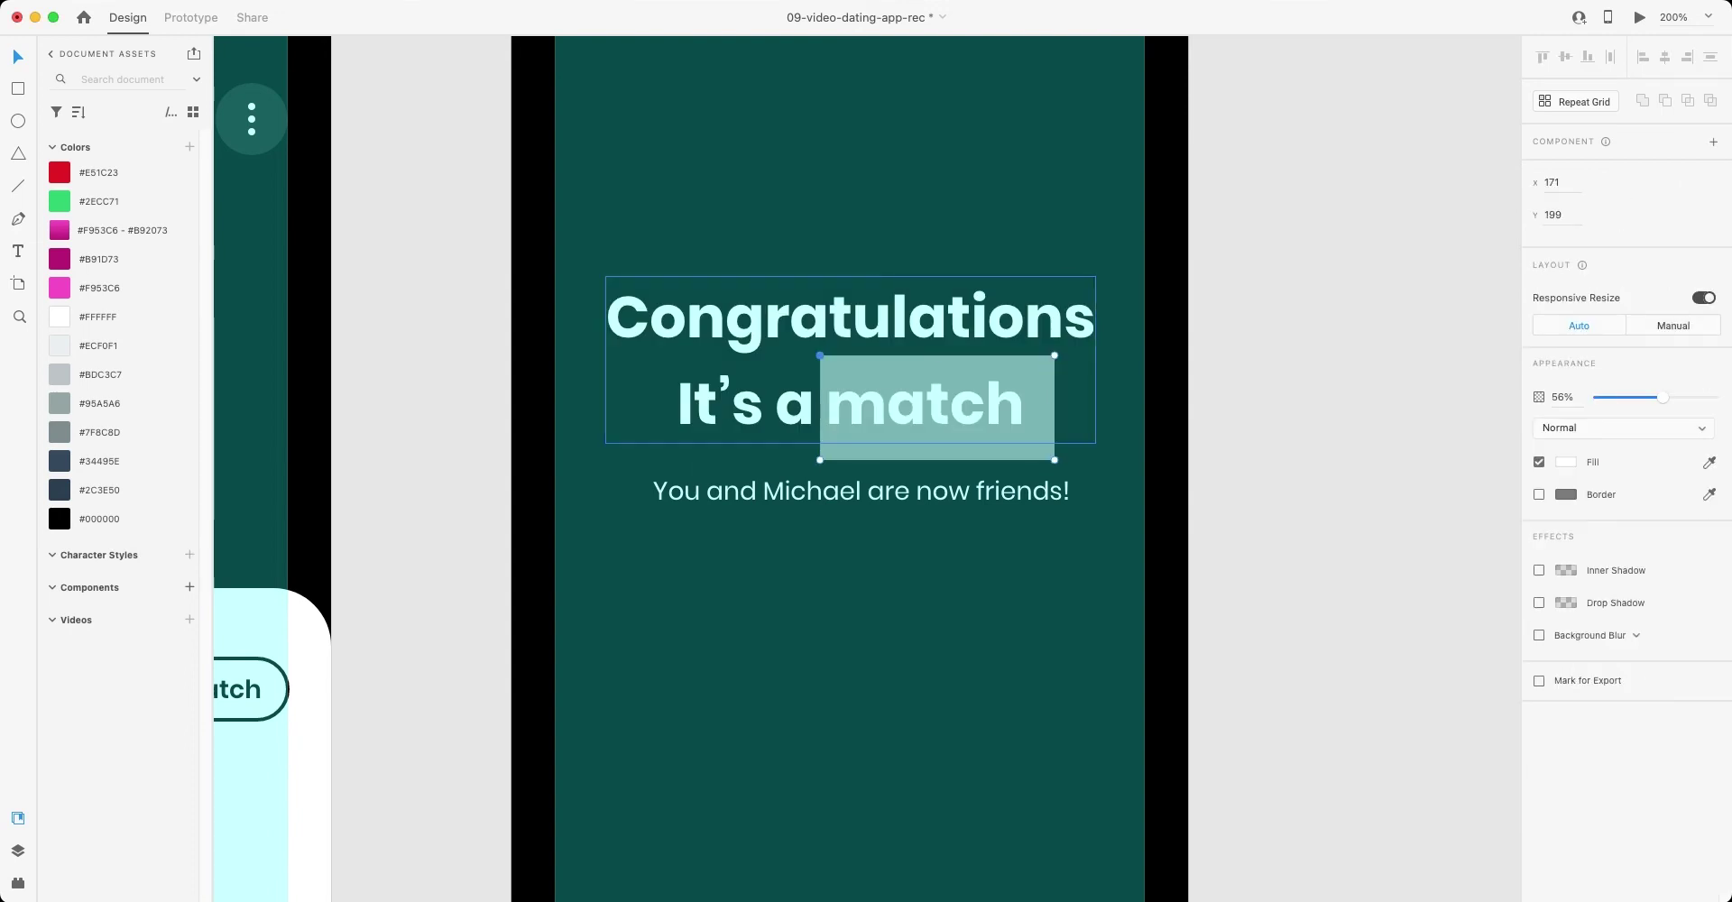
key("shift+Down")
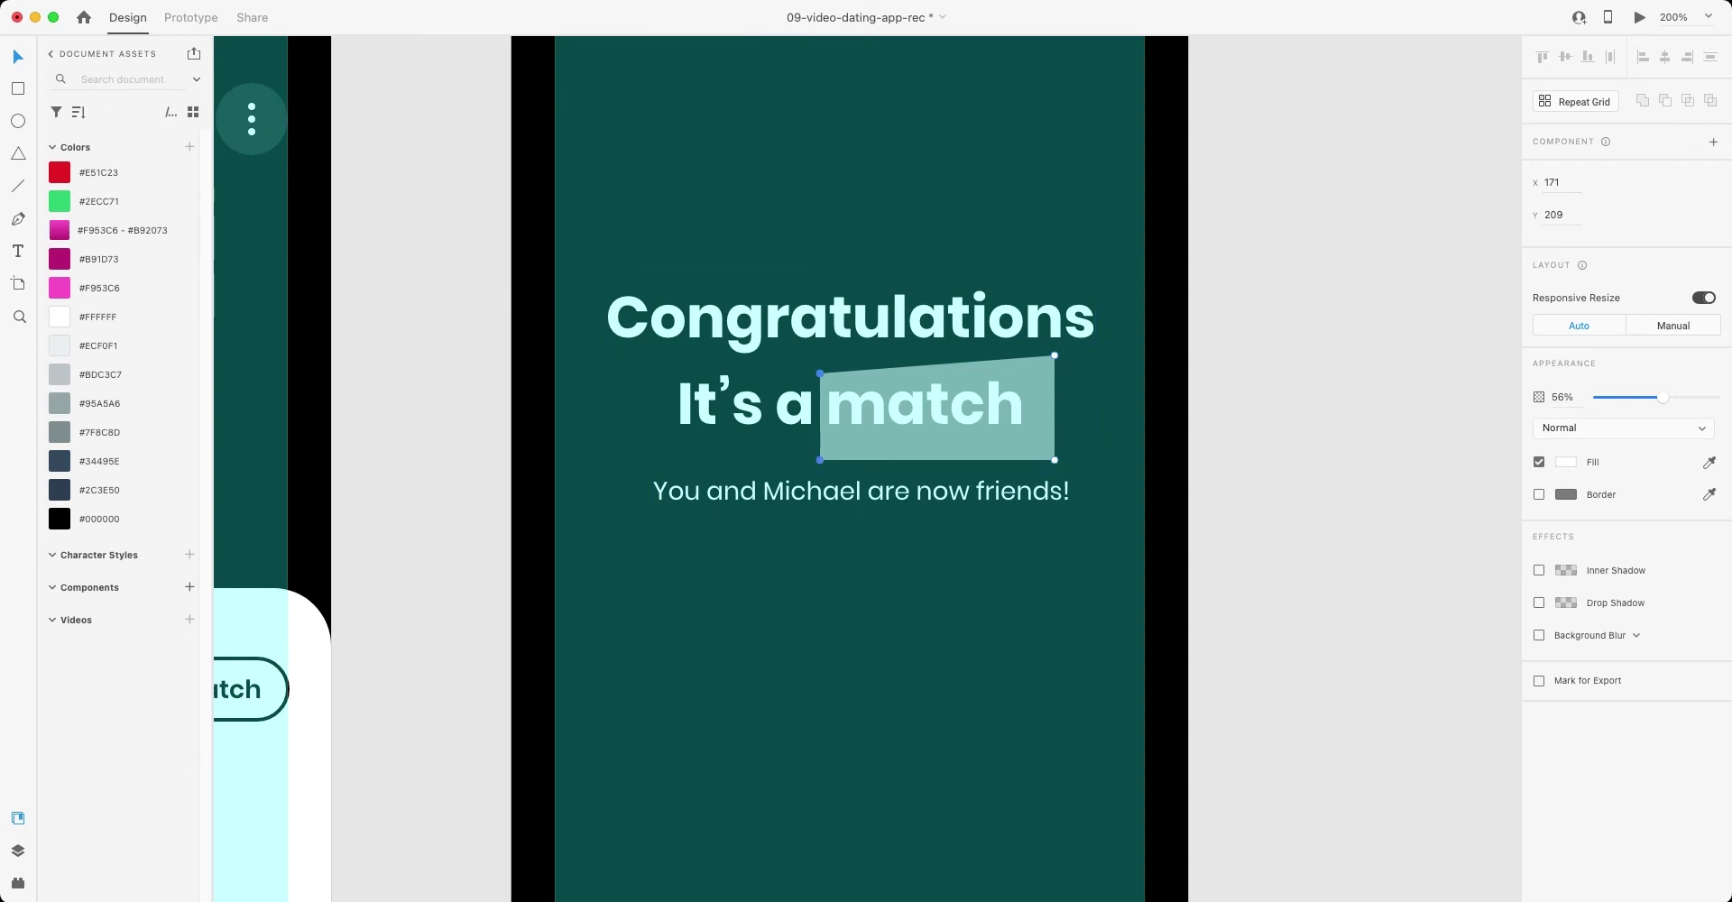
key("shift+Up")
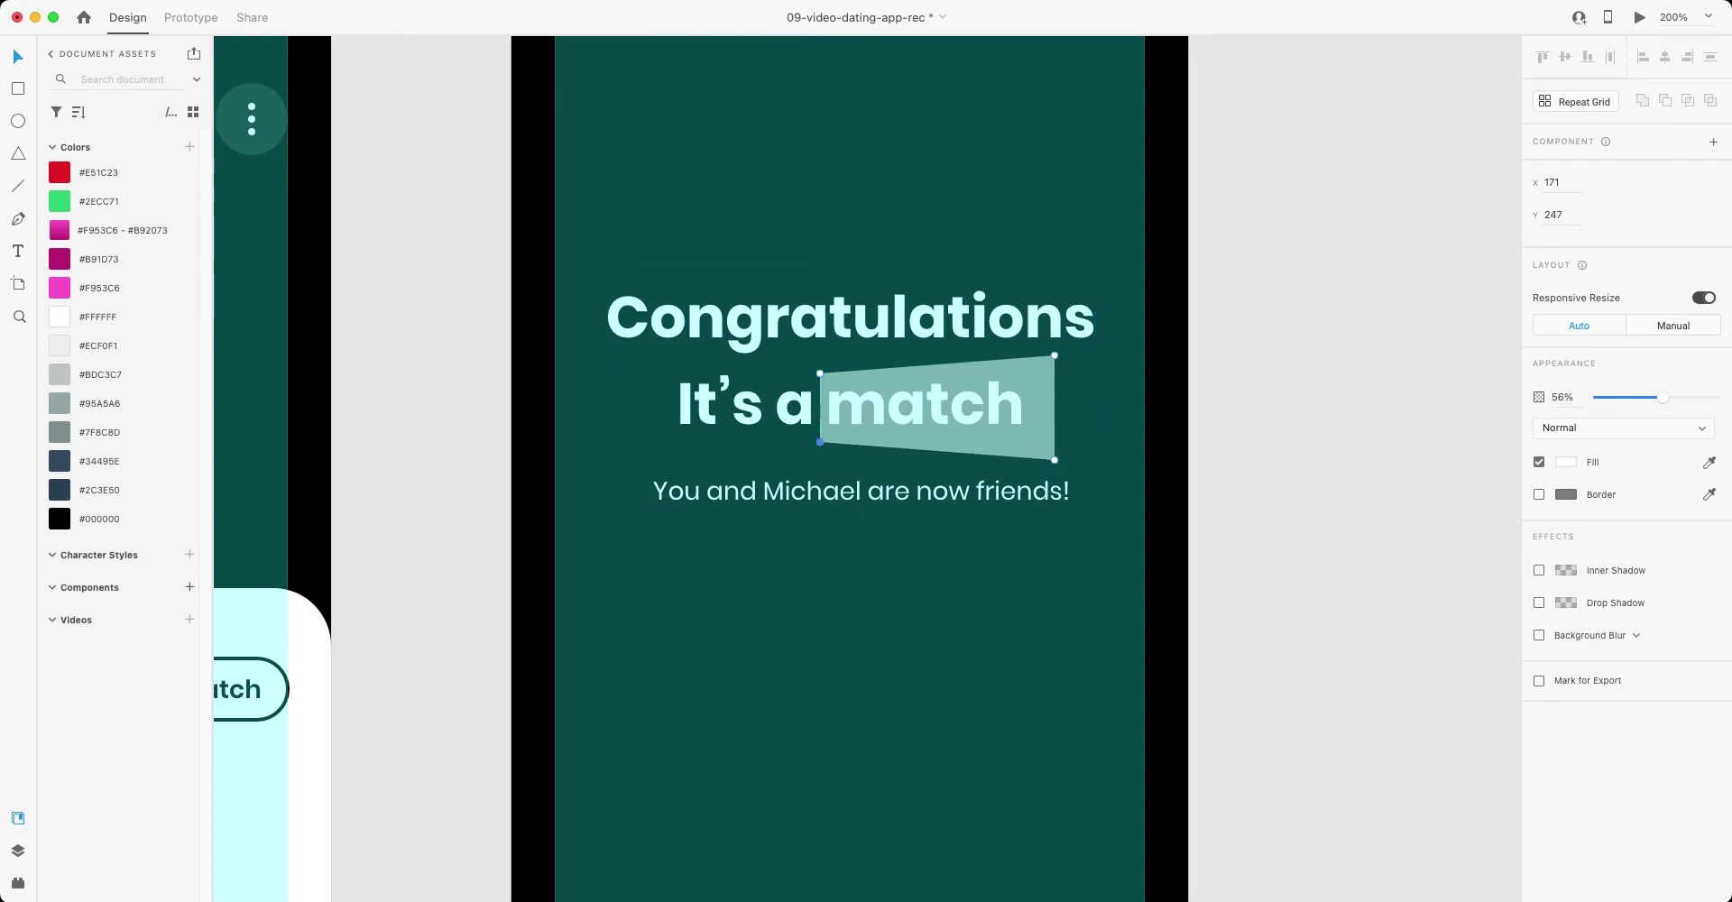
key("Escape")
key("Escape")
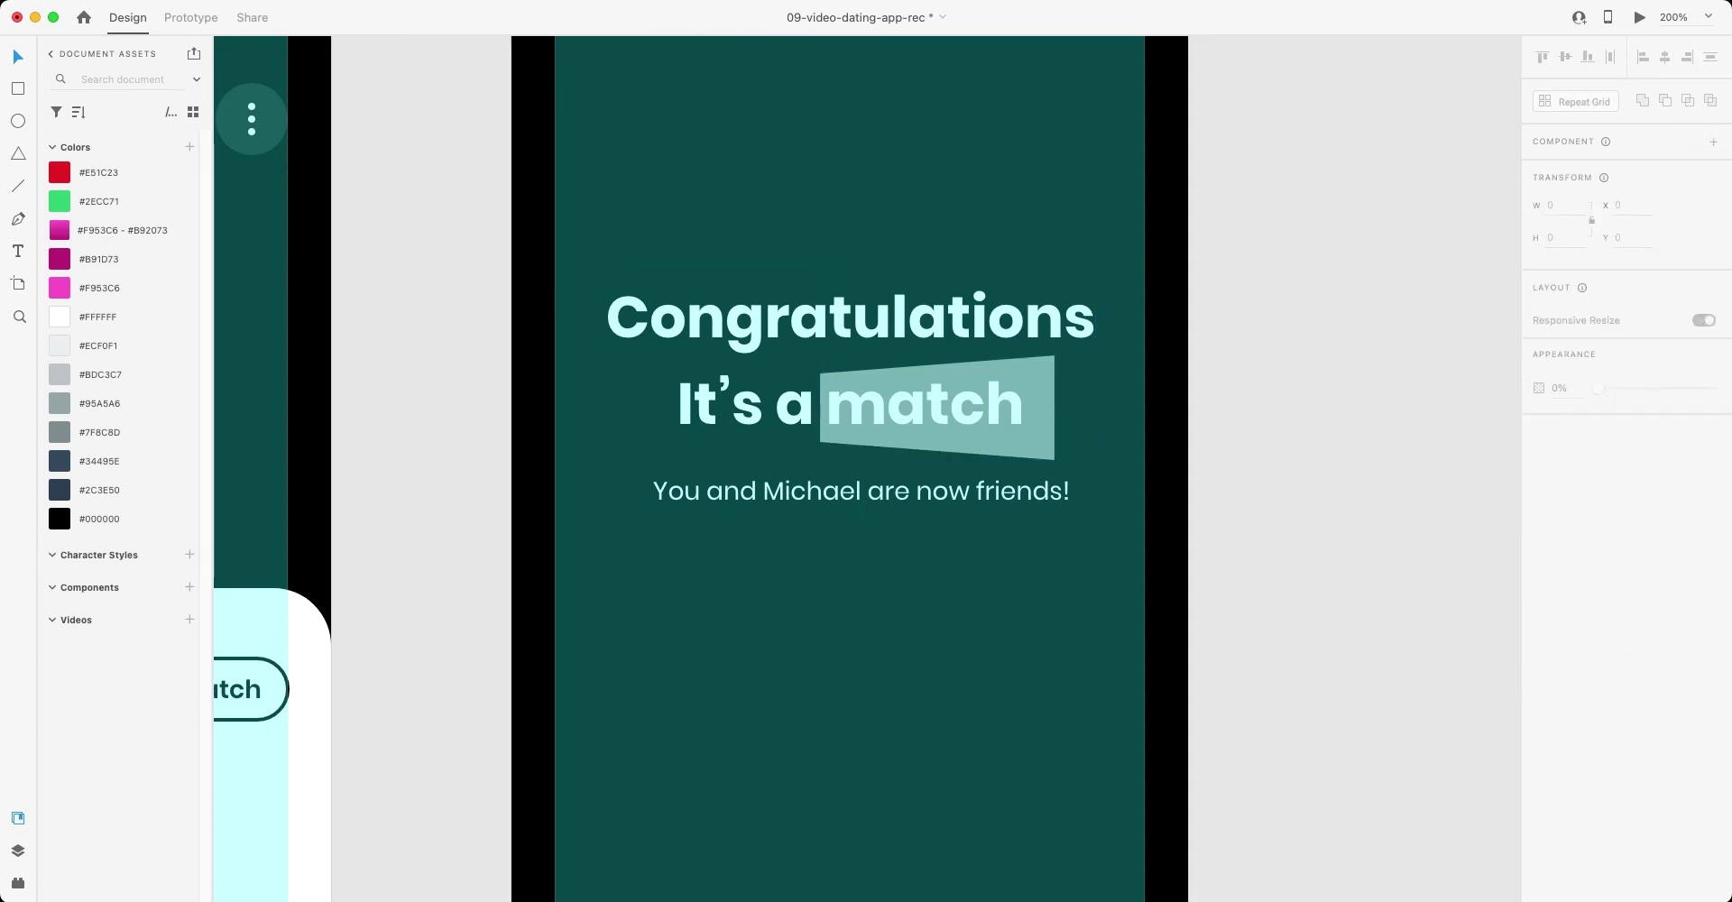
- Make only the person's name in the line below the heading bold, and save the document
left_click(811, 492)
double_click(812, 492)
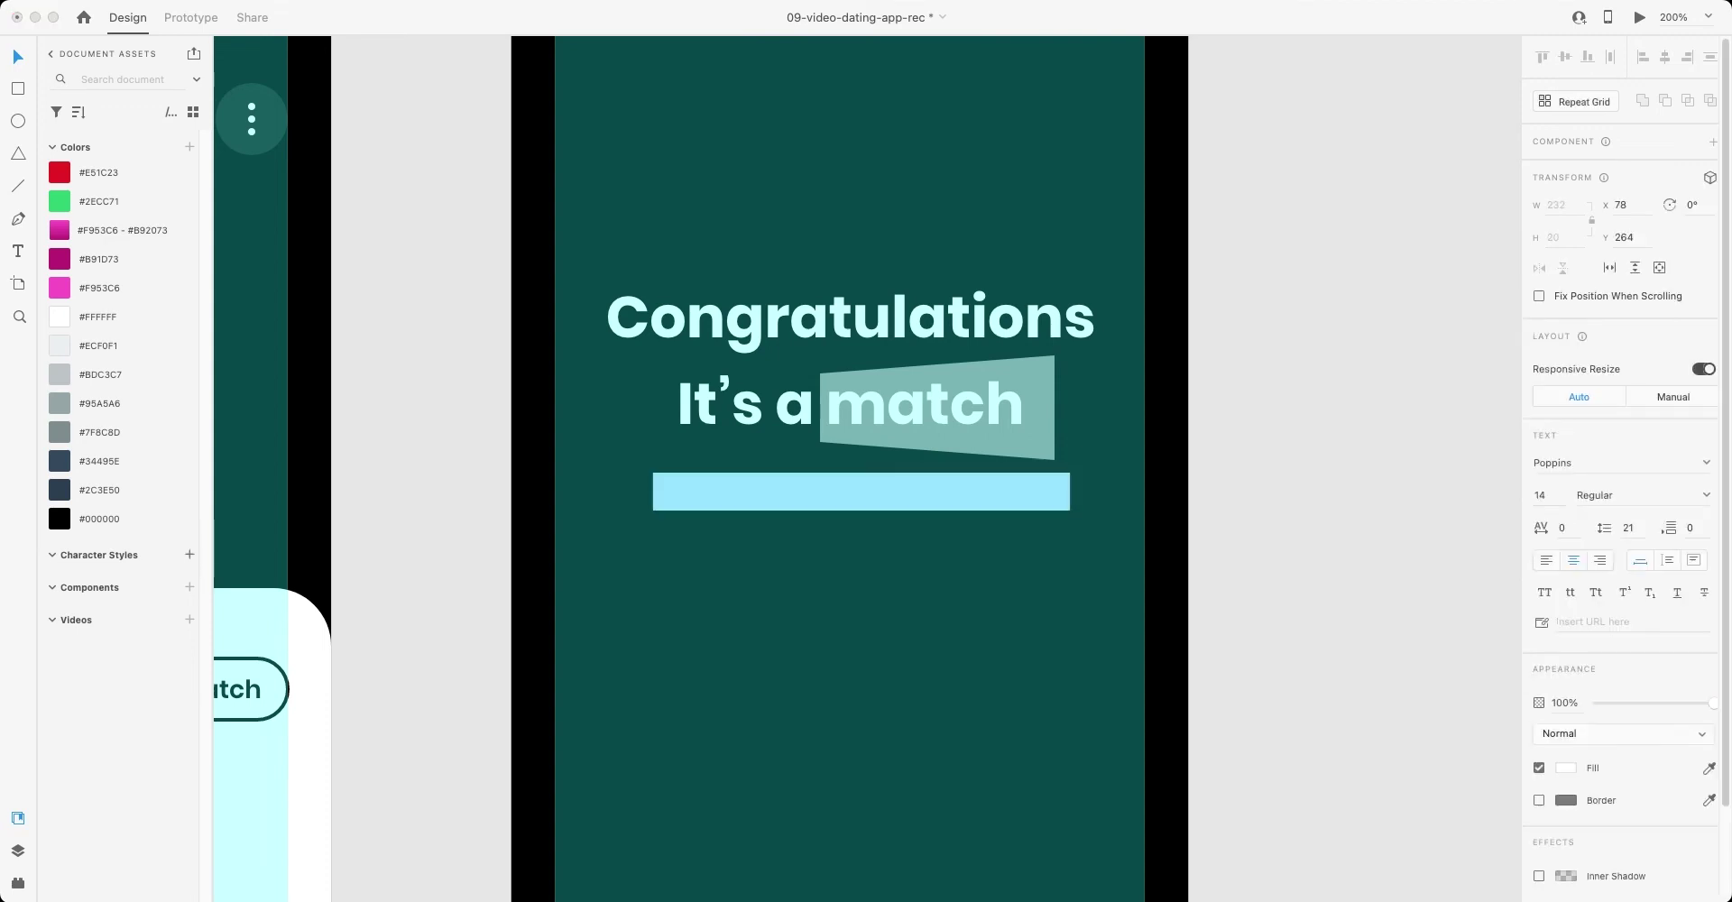
double_click(812, 492)
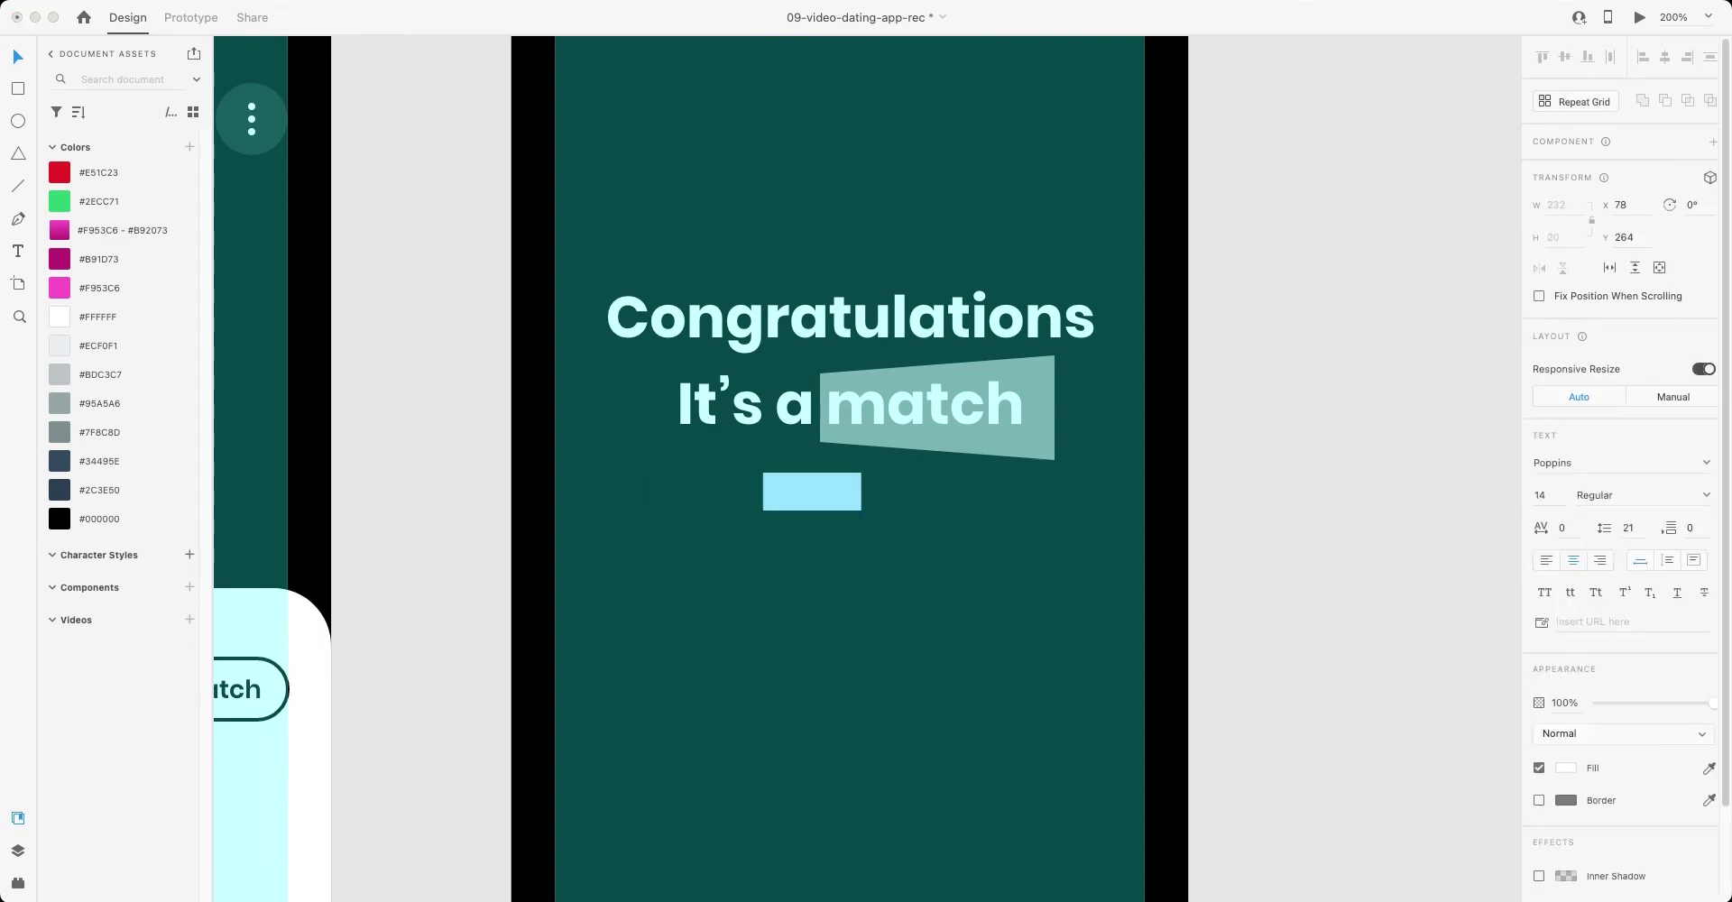
left_click(1594, 495)
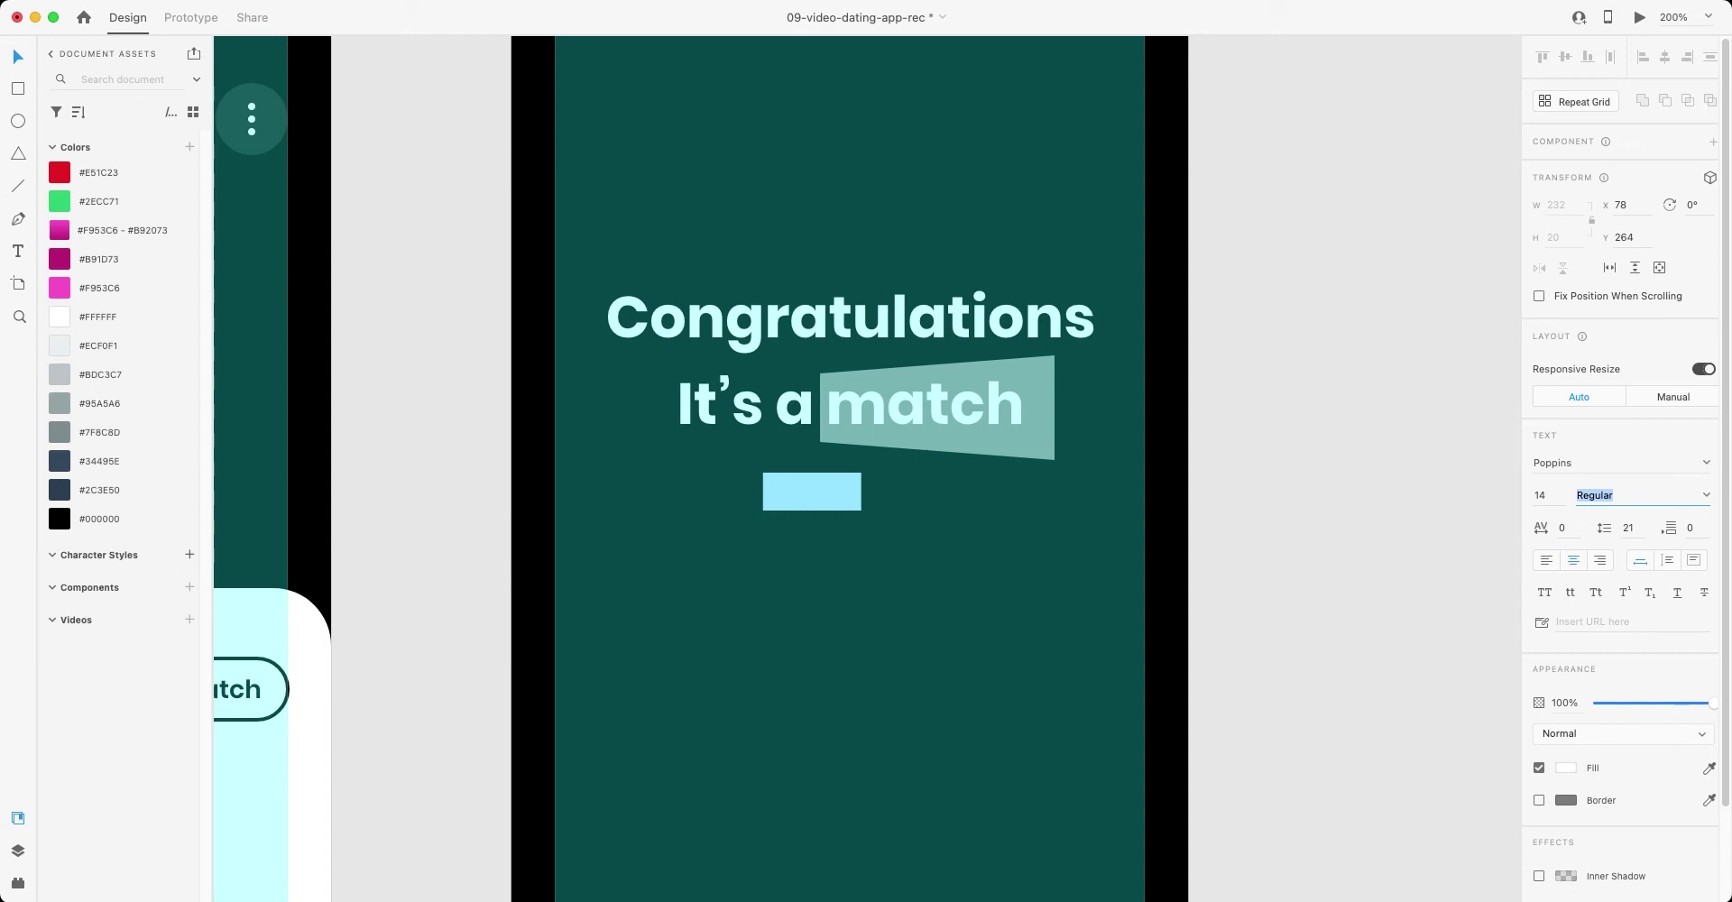
key("Down")
key("Down")
key("Escape")
key("super+s")
- Move the friendship message down to Y 273 to widen its gap below the trapezoid
key("super+1")
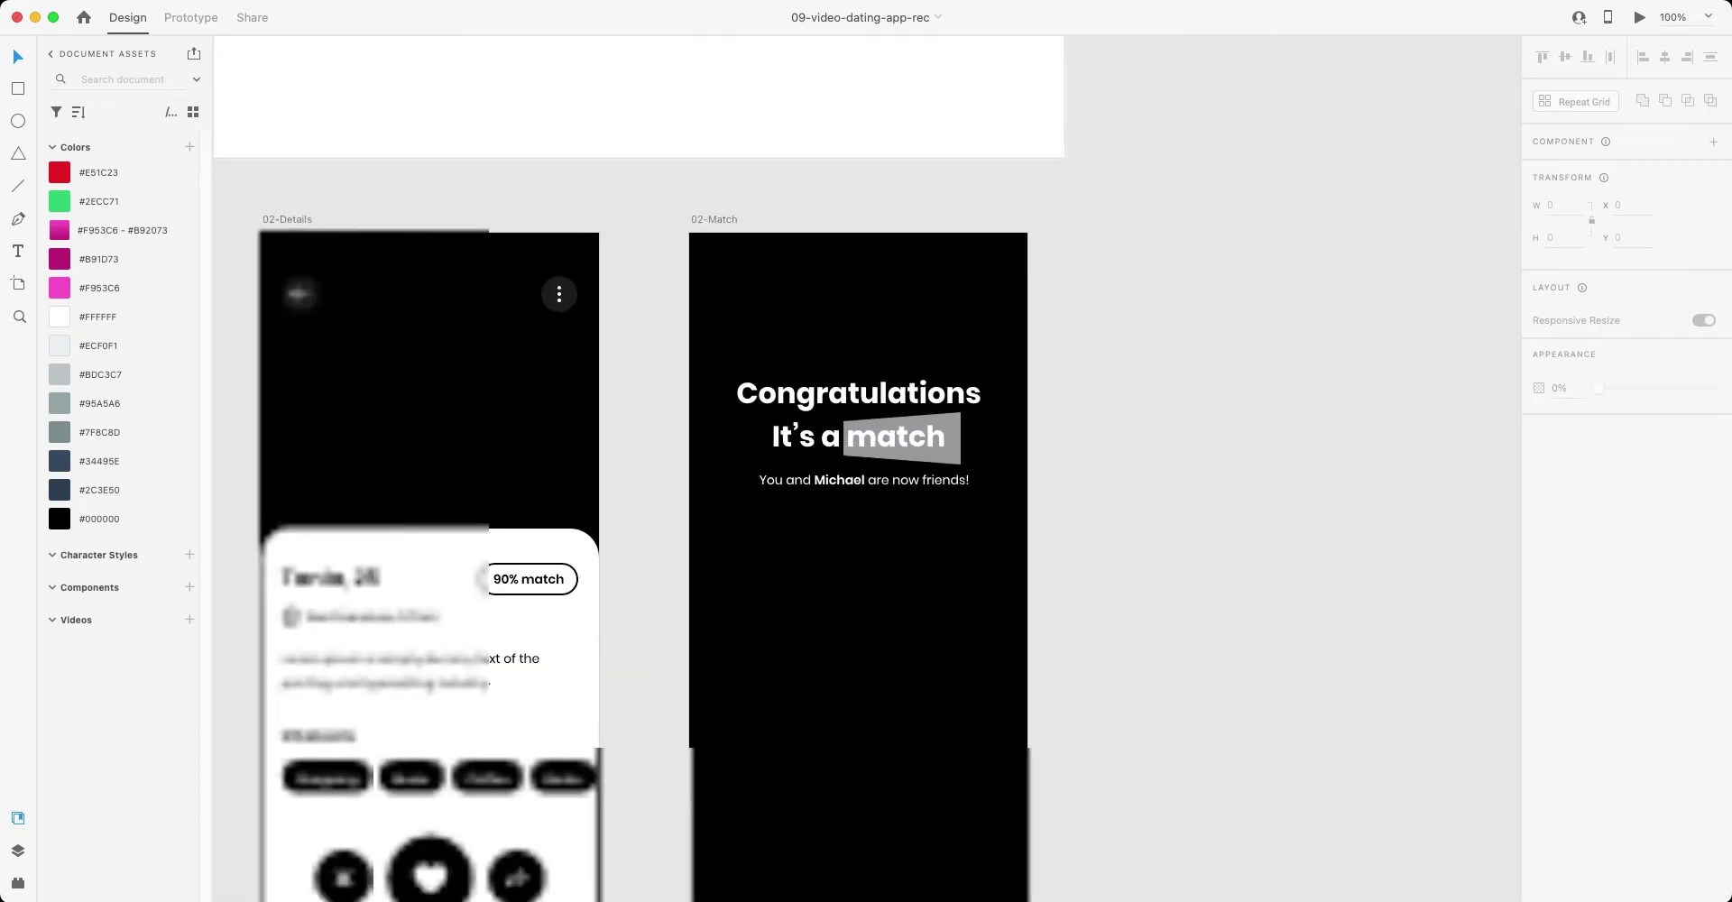
scroll(639, 463, "down", 3)
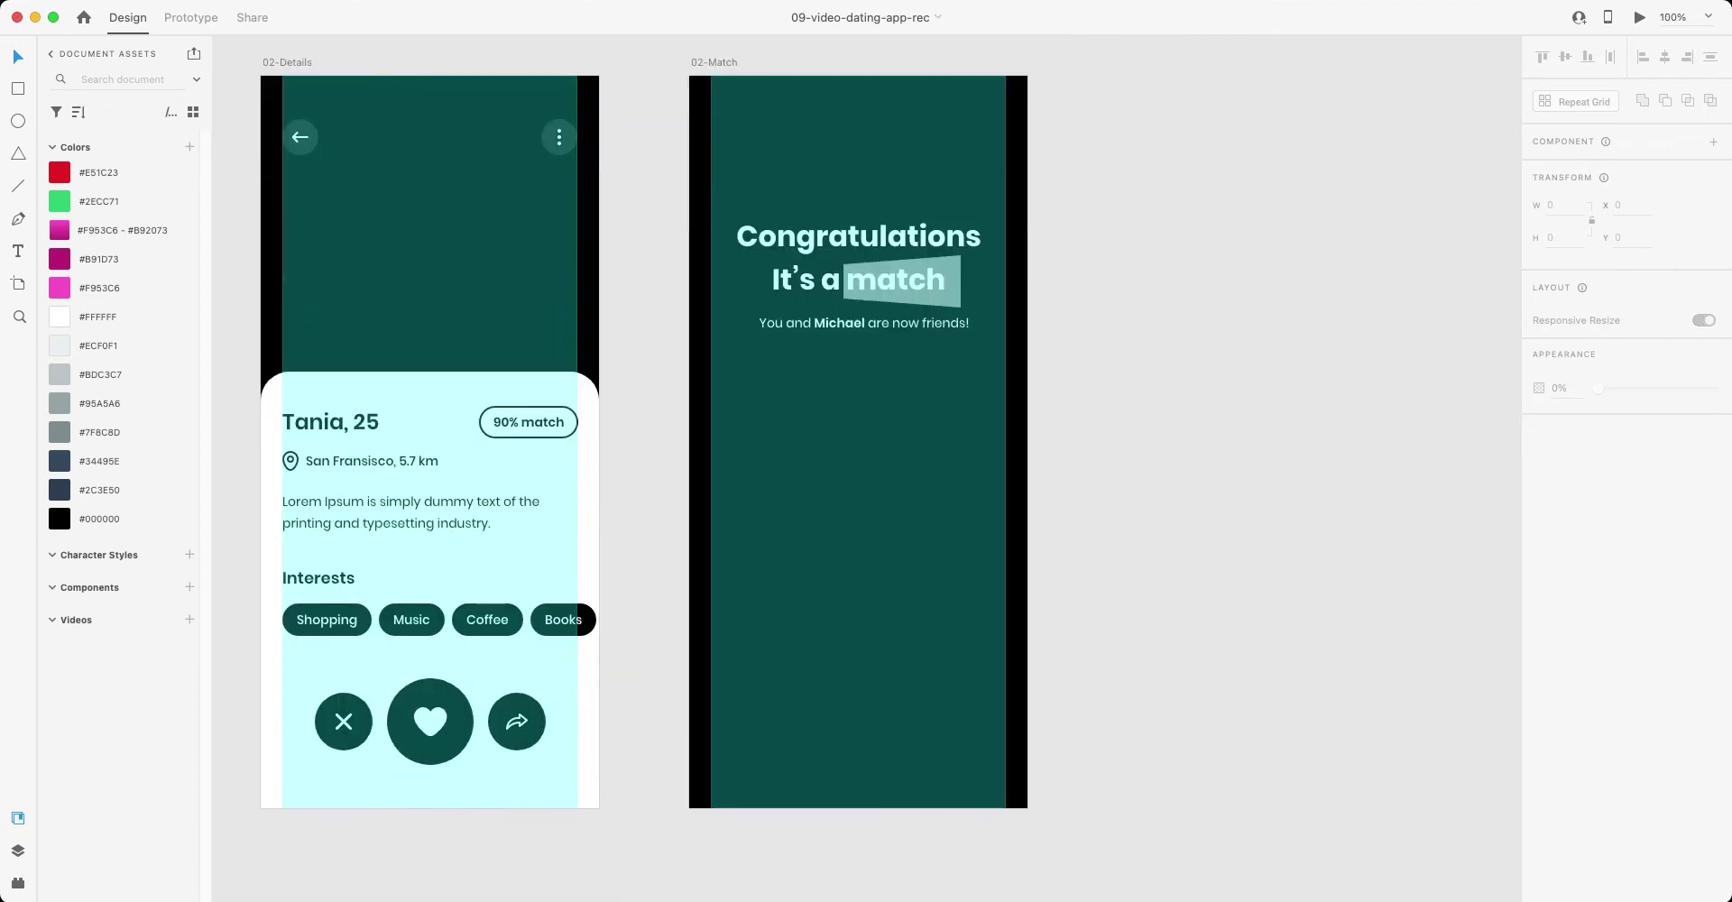
left_click(857, 325)
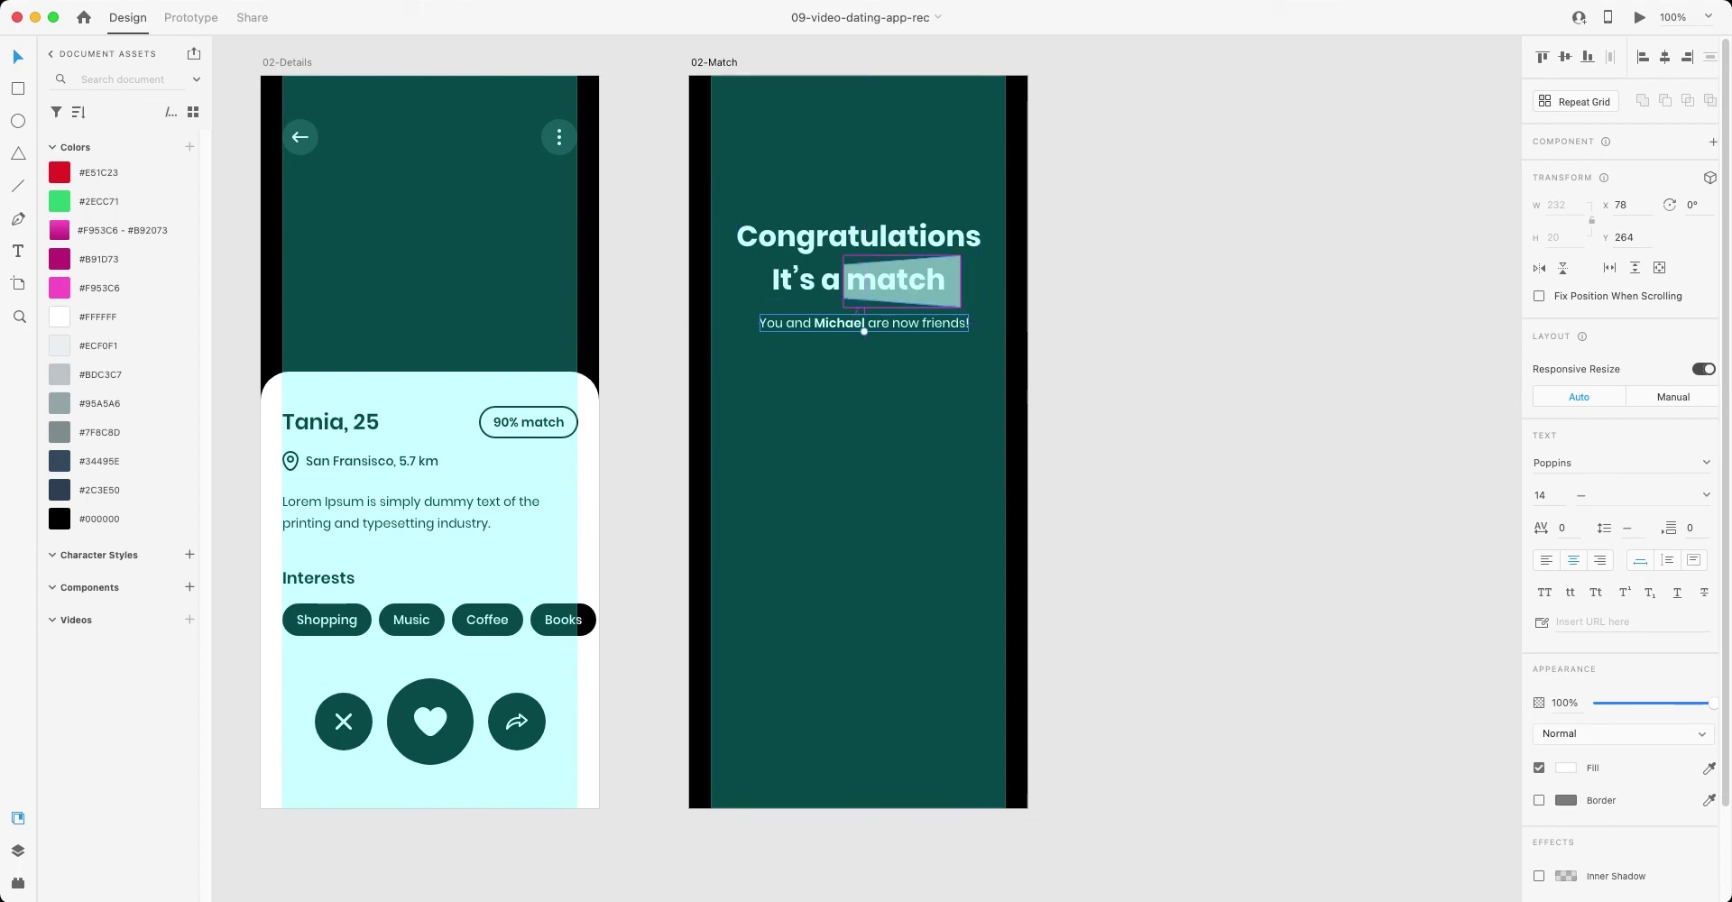
key("shift+Down")
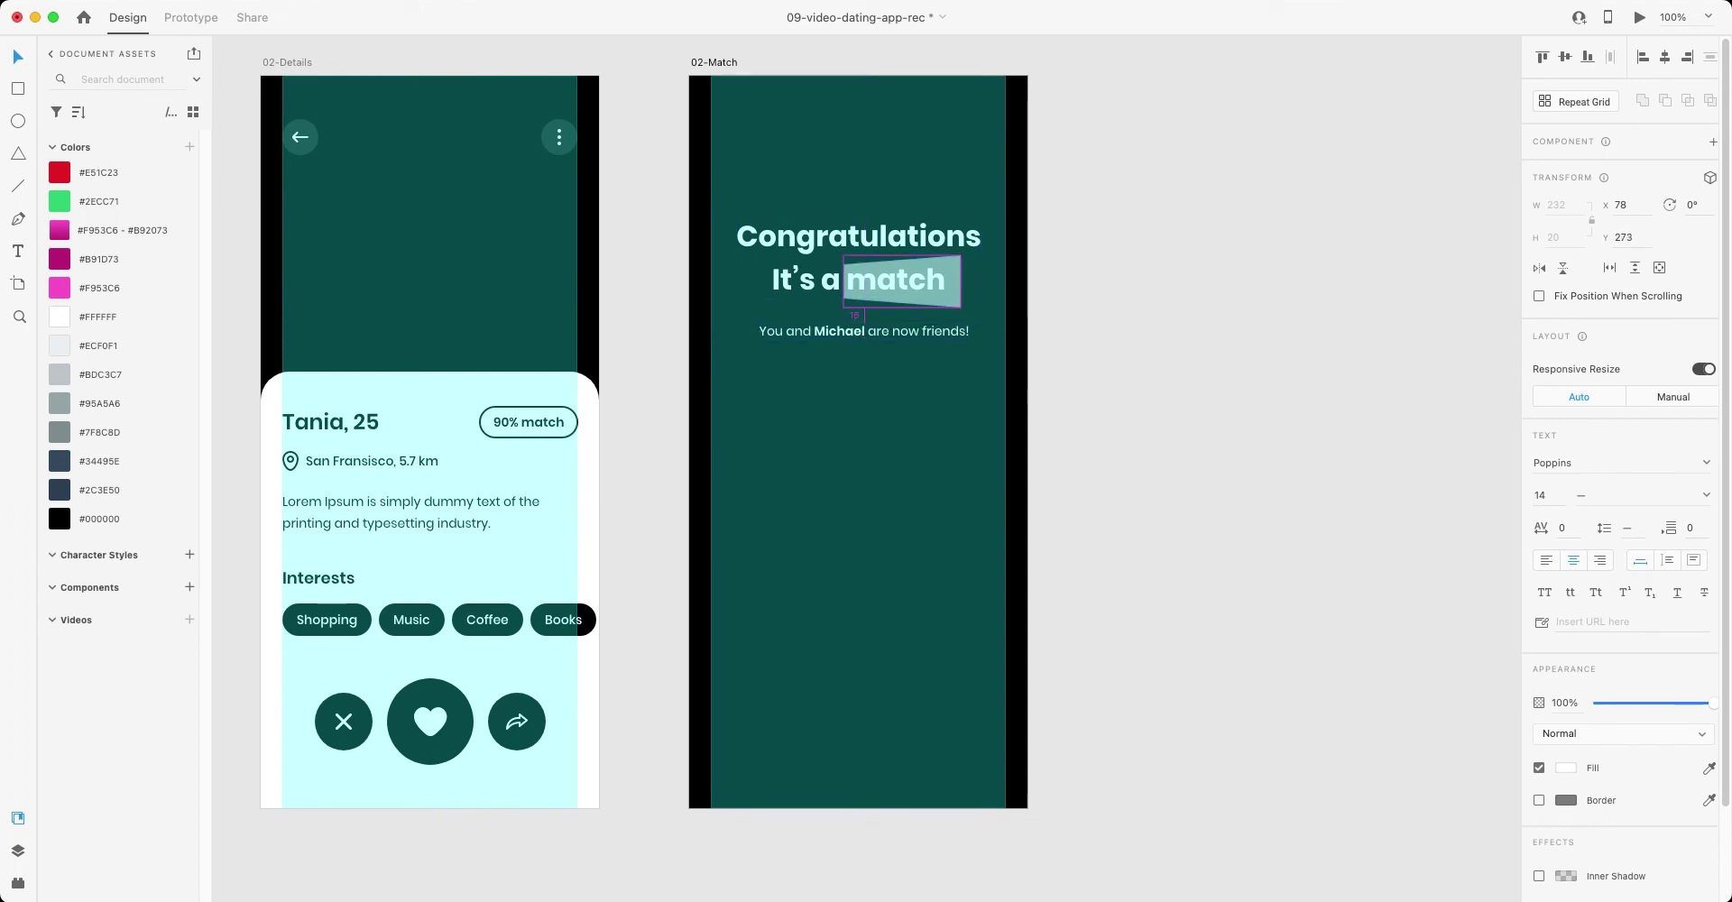
key("Escape")
- Try full opacity on the trapezoid over "match" and return it to partial transparency
scroll(631, 433, "right", 3)
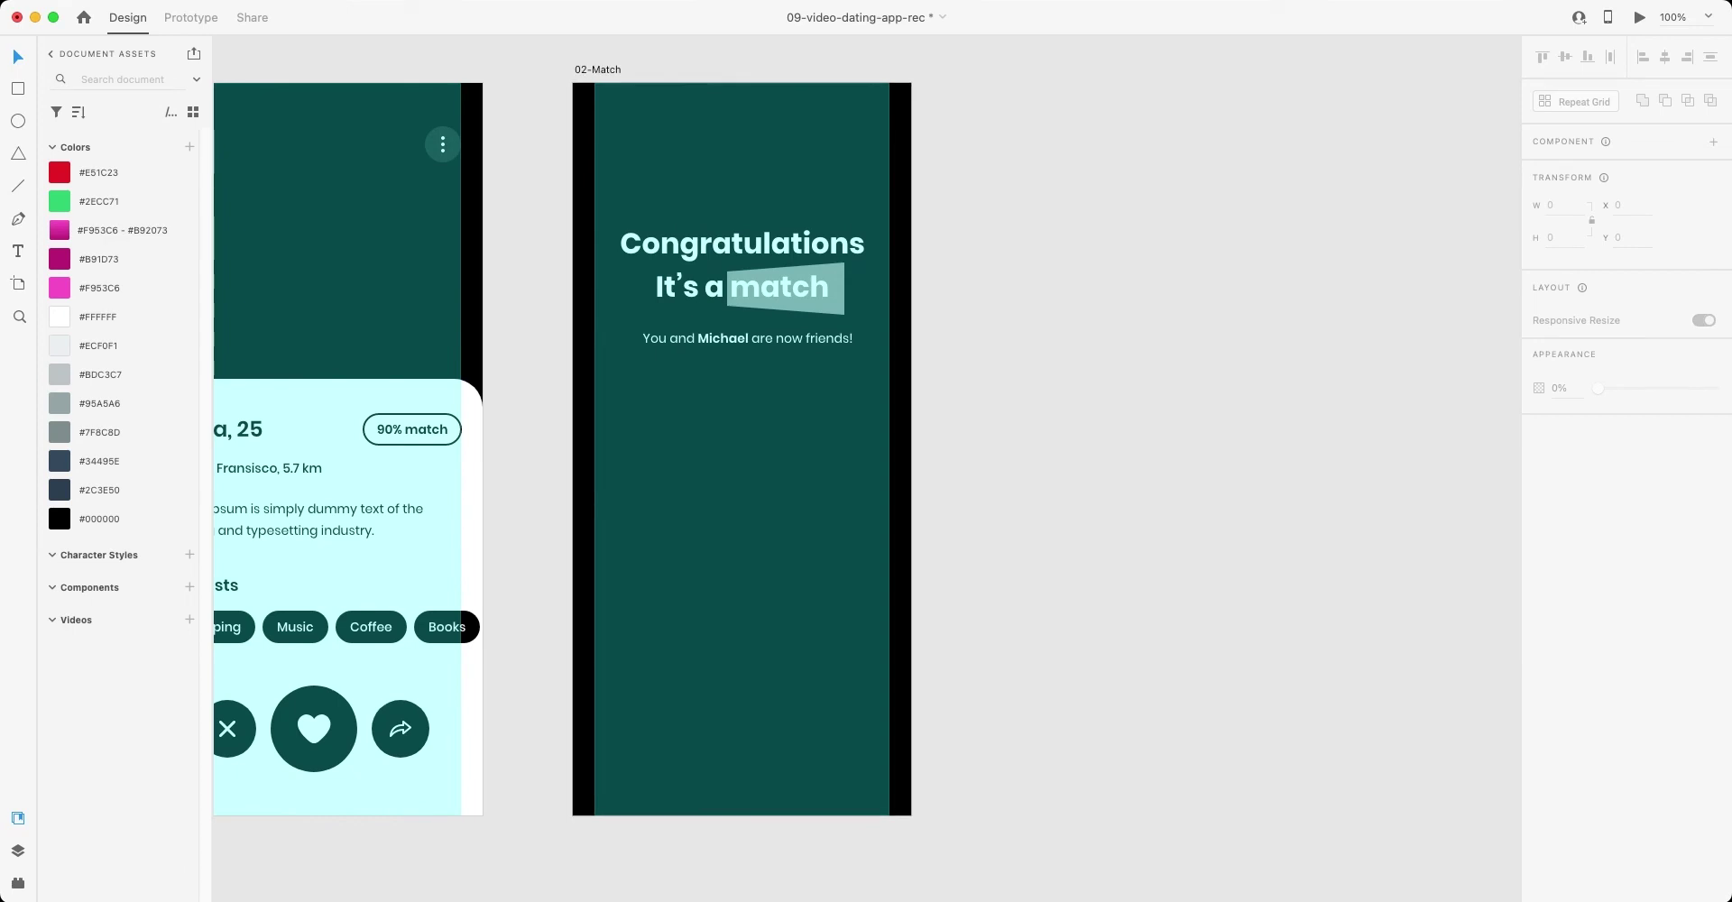
left_click(786, 288)
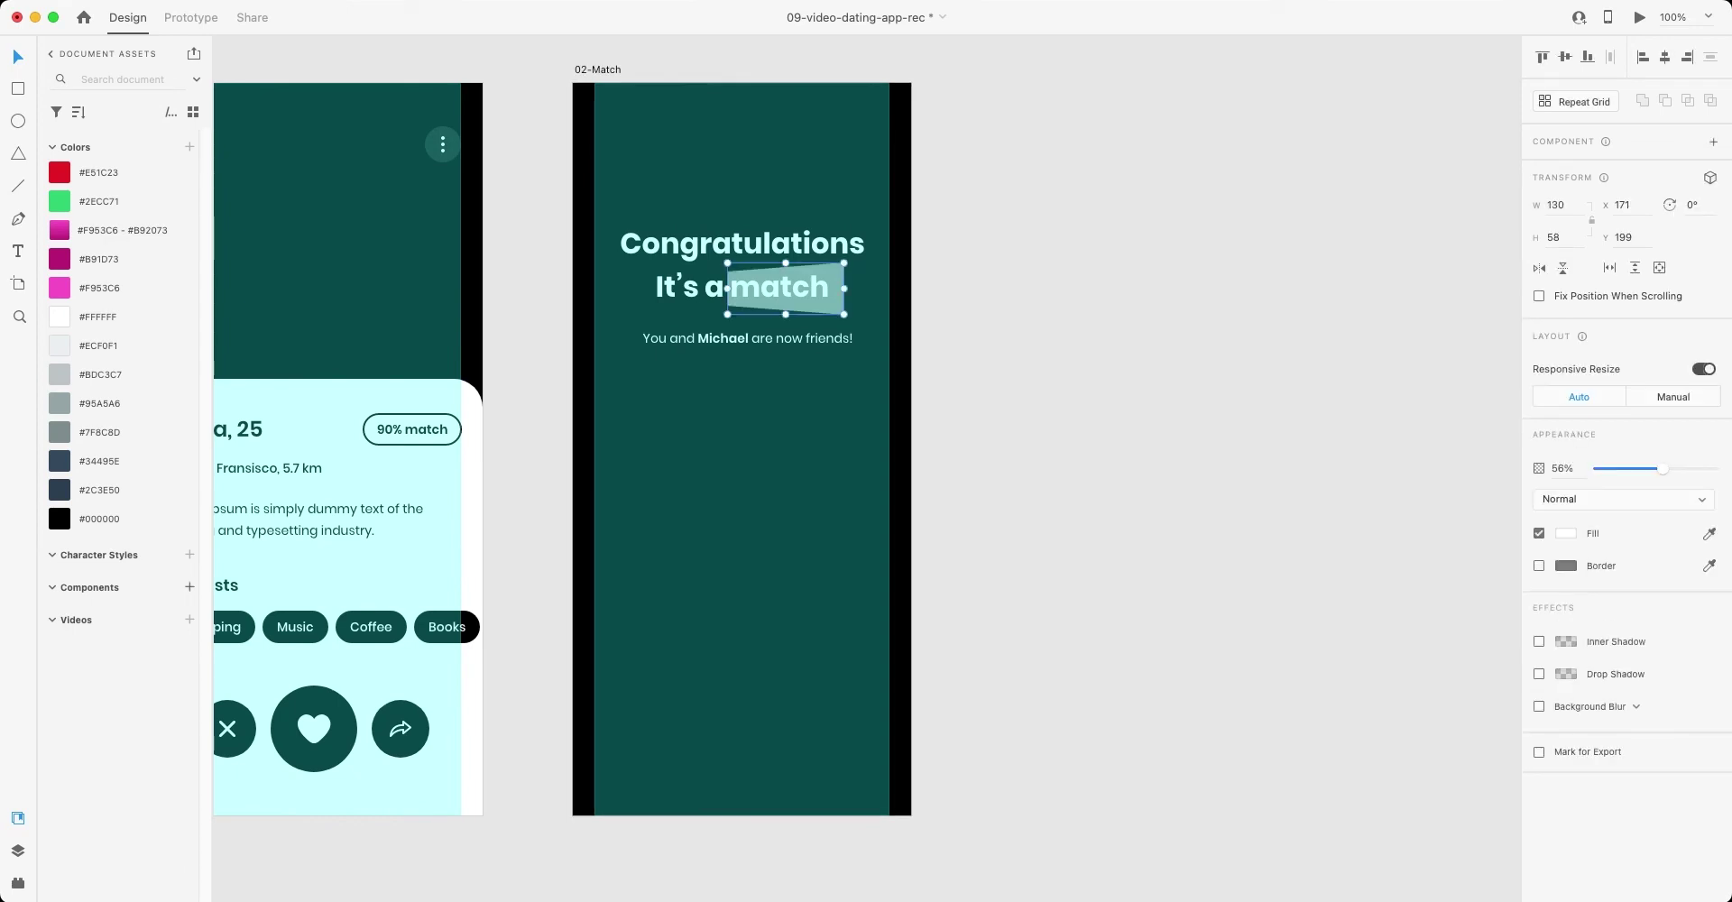
key("0")
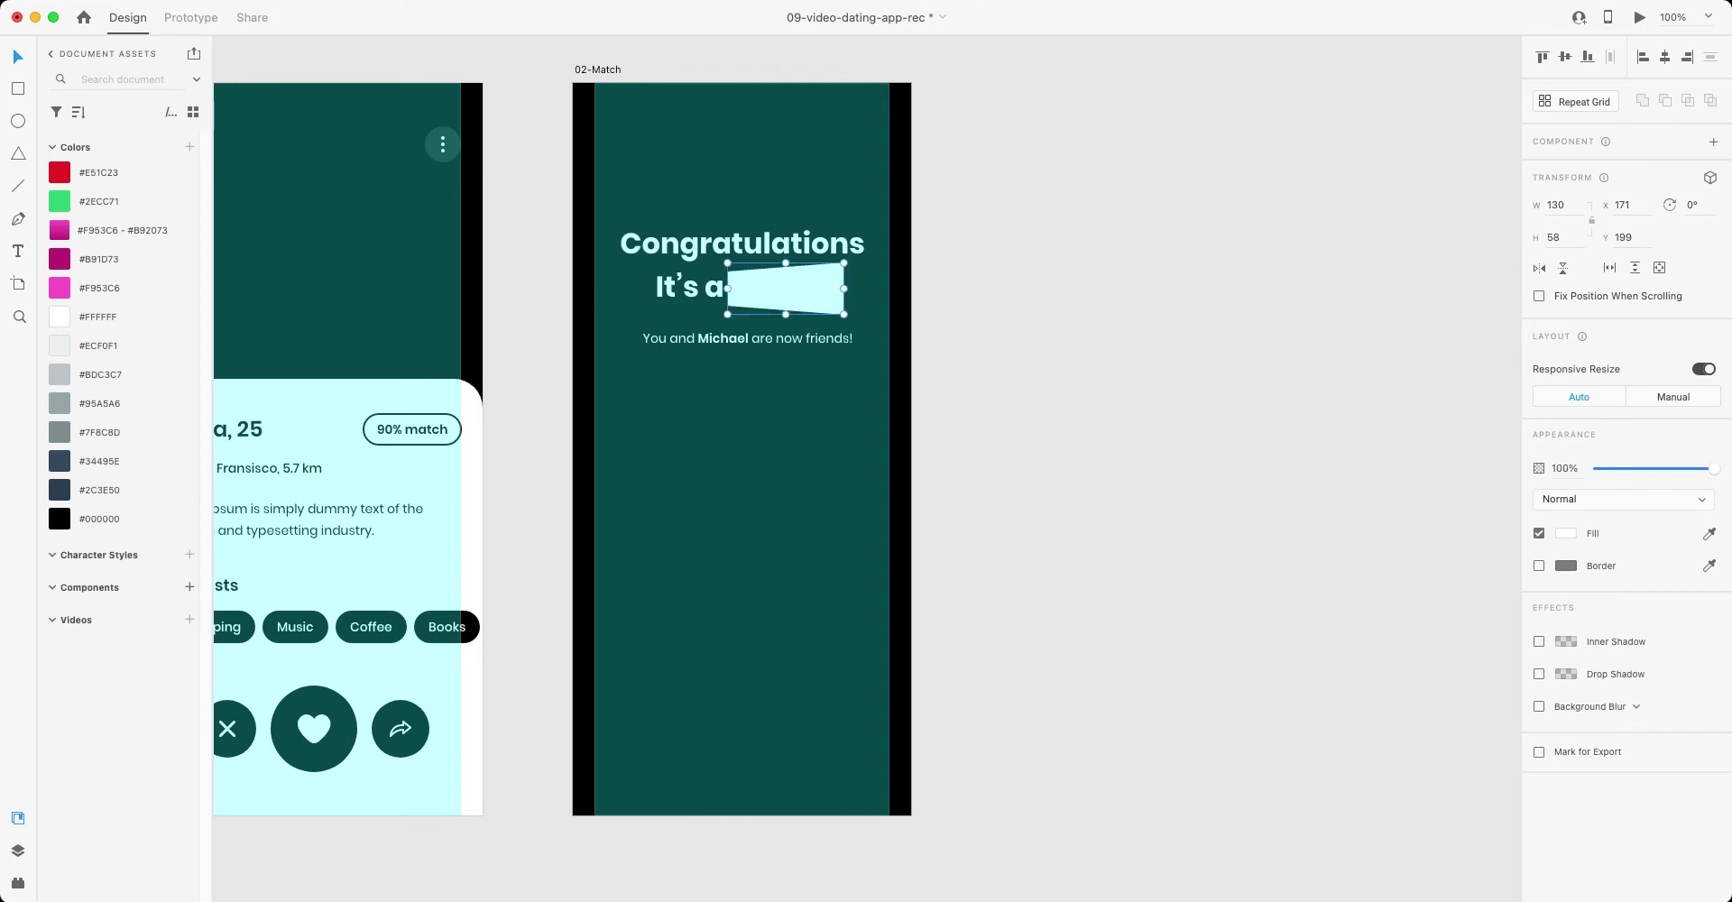
key("5")
key("Escape")
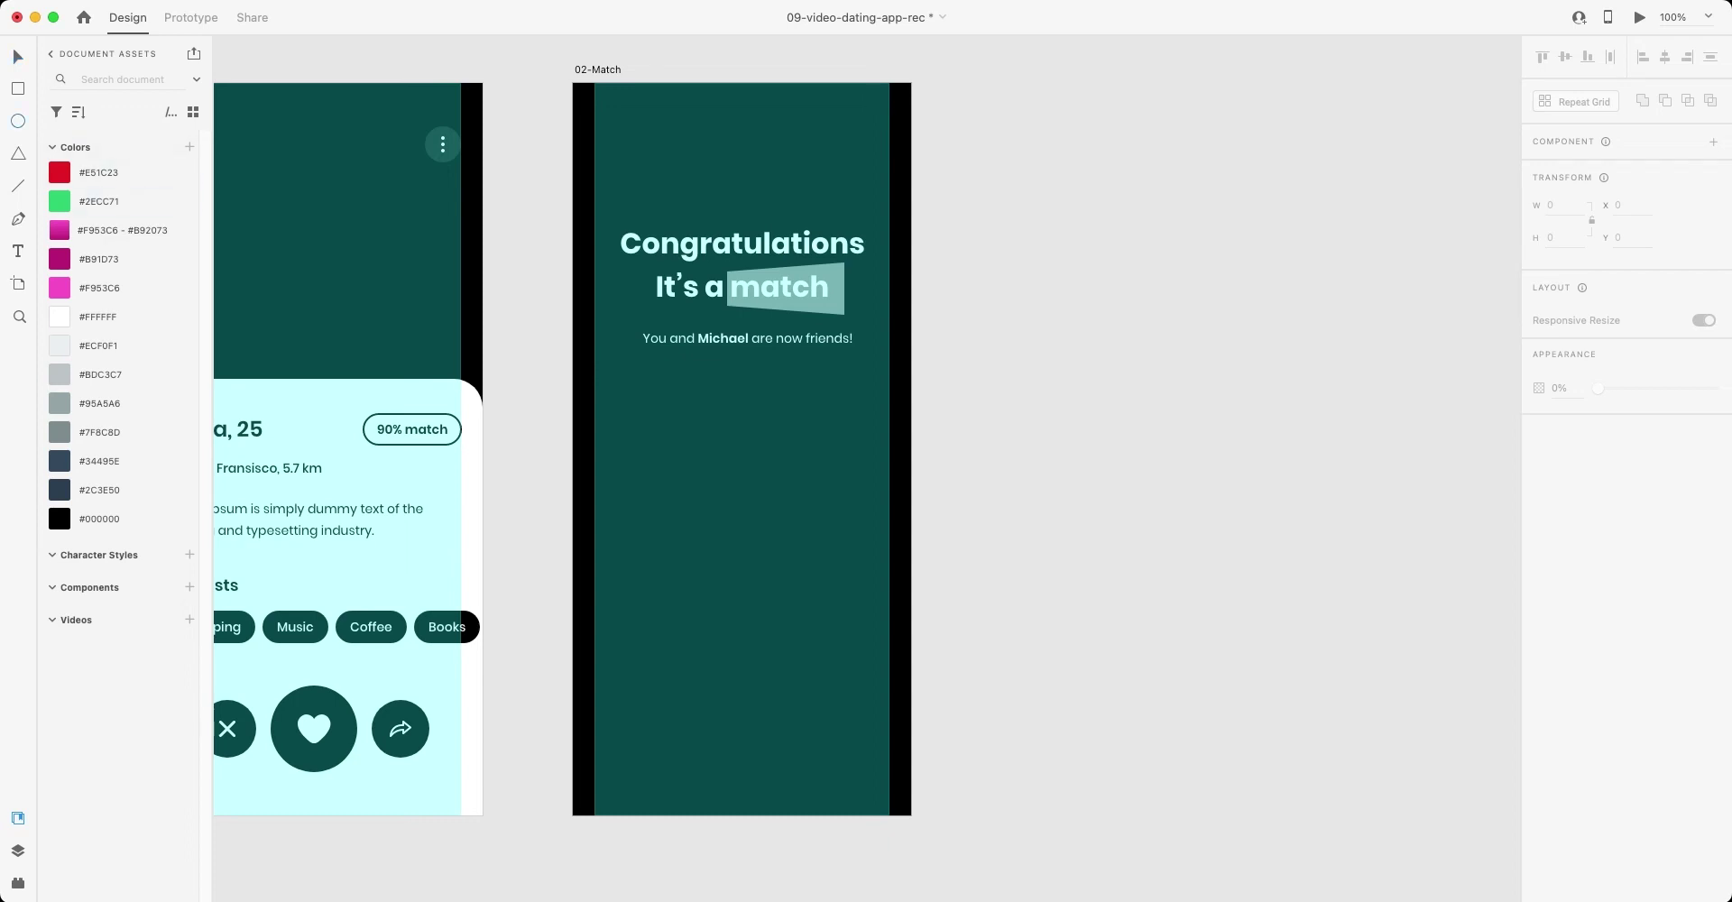
- Draw a circle about 123 px wide below the message, place a copy to its right, and shrink the copy to about 90 px
left_click_drag(643, 416, 753, 527)
key("v")
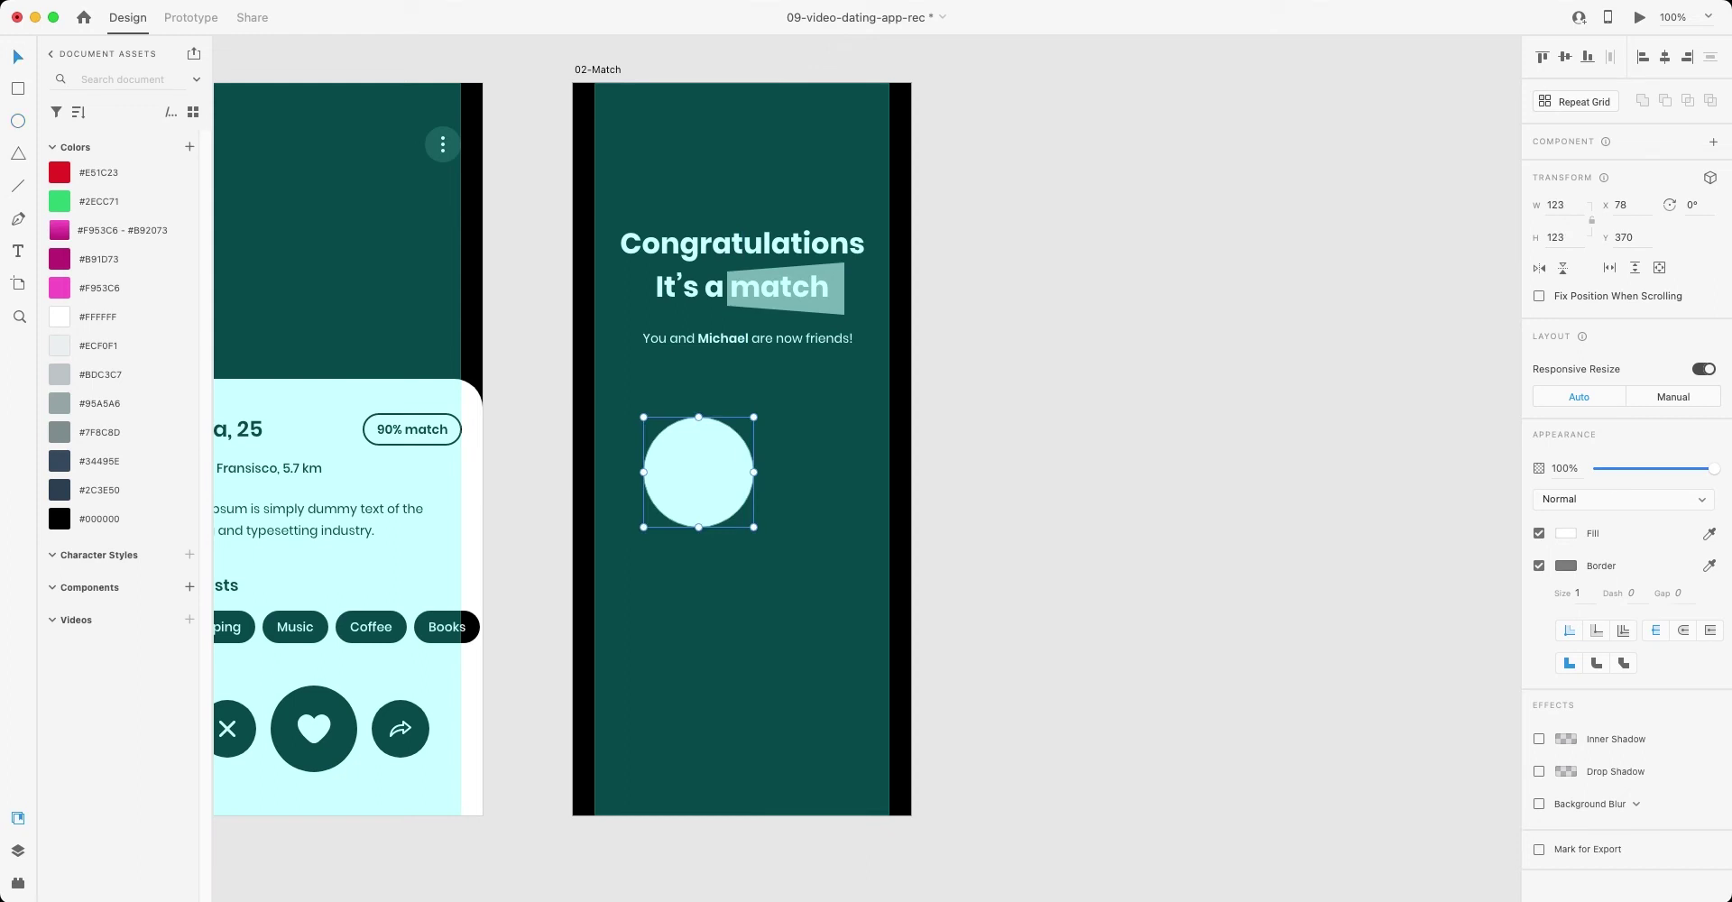
left_click_drag(698, 471, 797, 472)
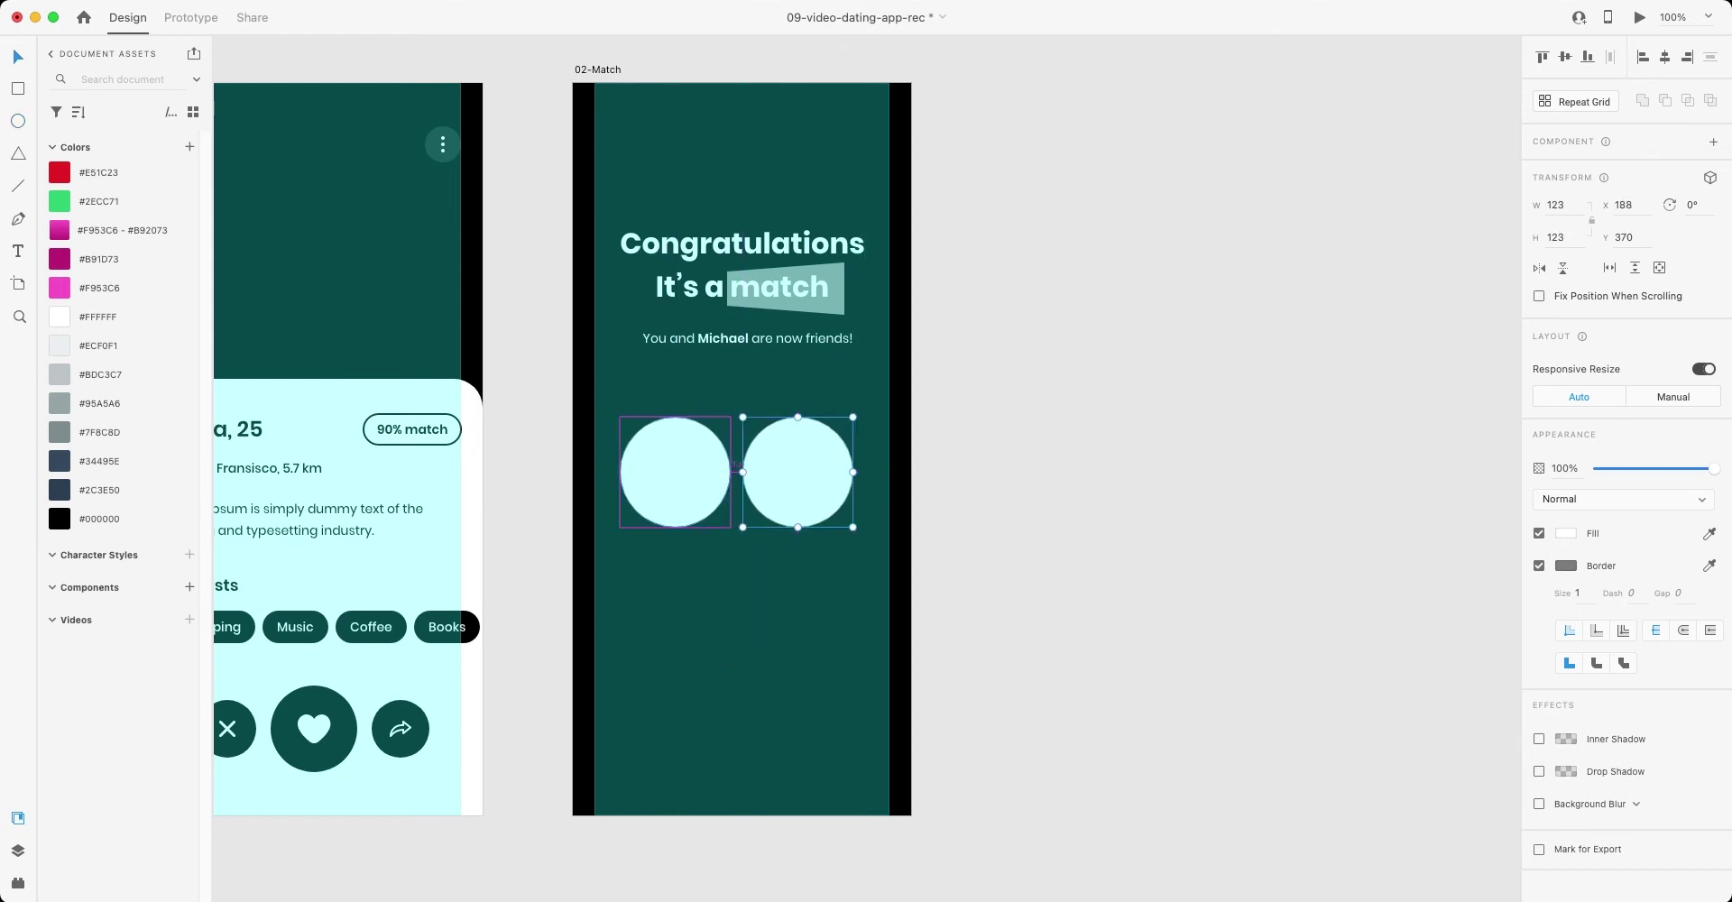
left_click_drag(852, 527, 823, 447)
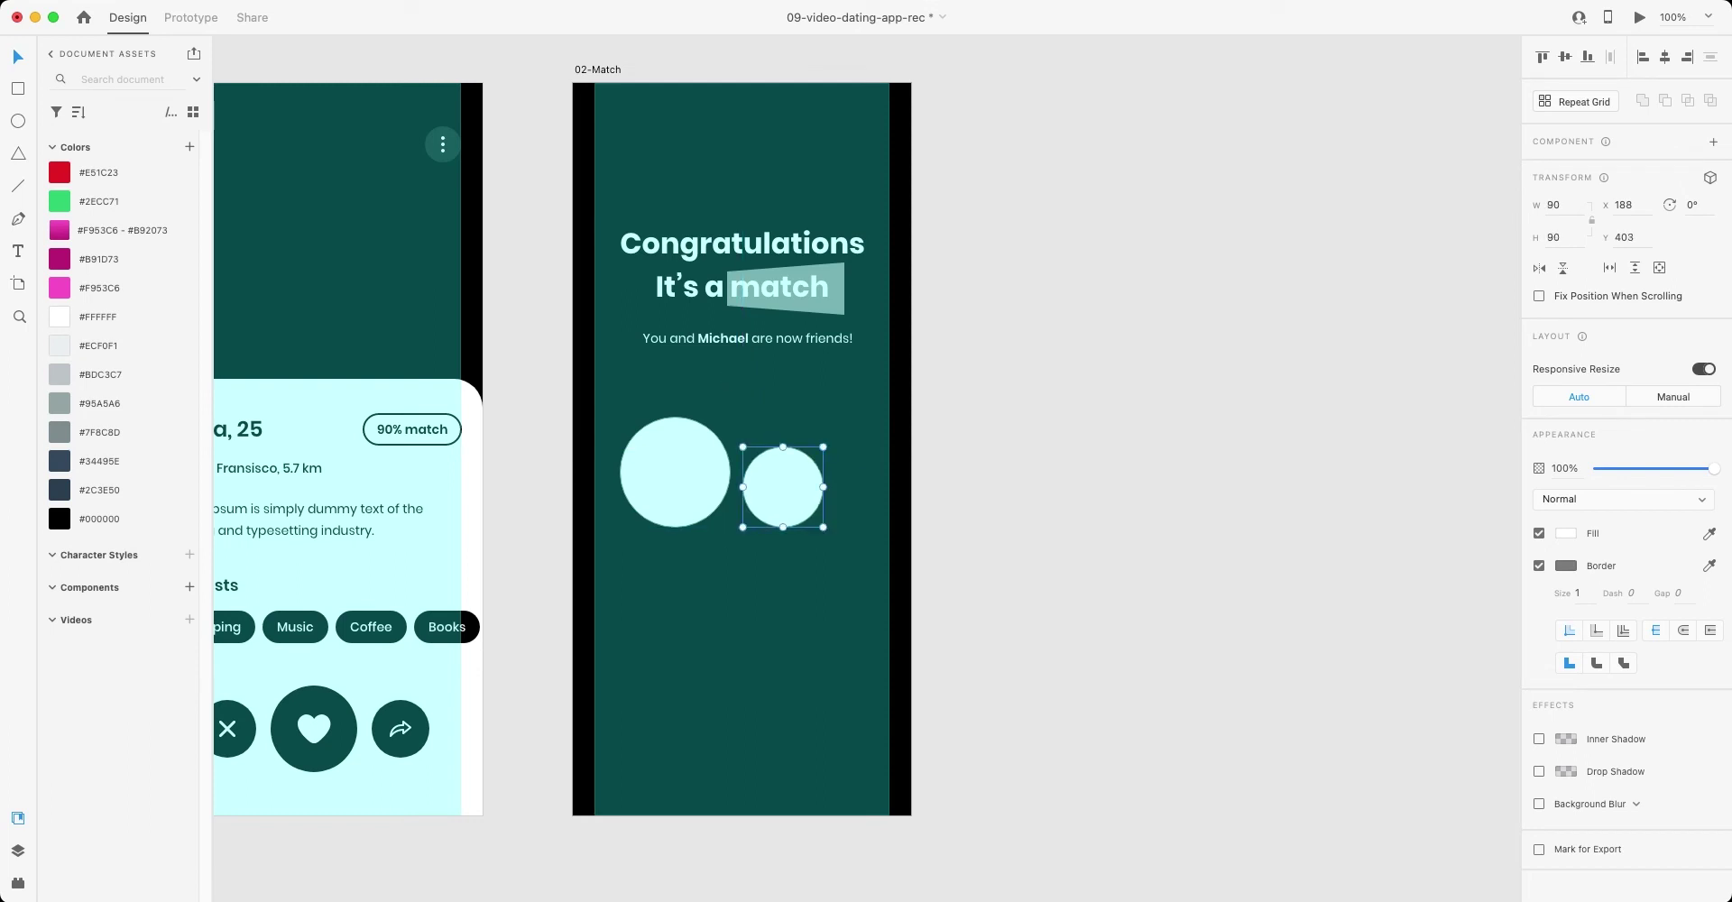
- Draw a 50 px white circle overlapping the gap between the two circles and remove its border
left_click(674, 472)
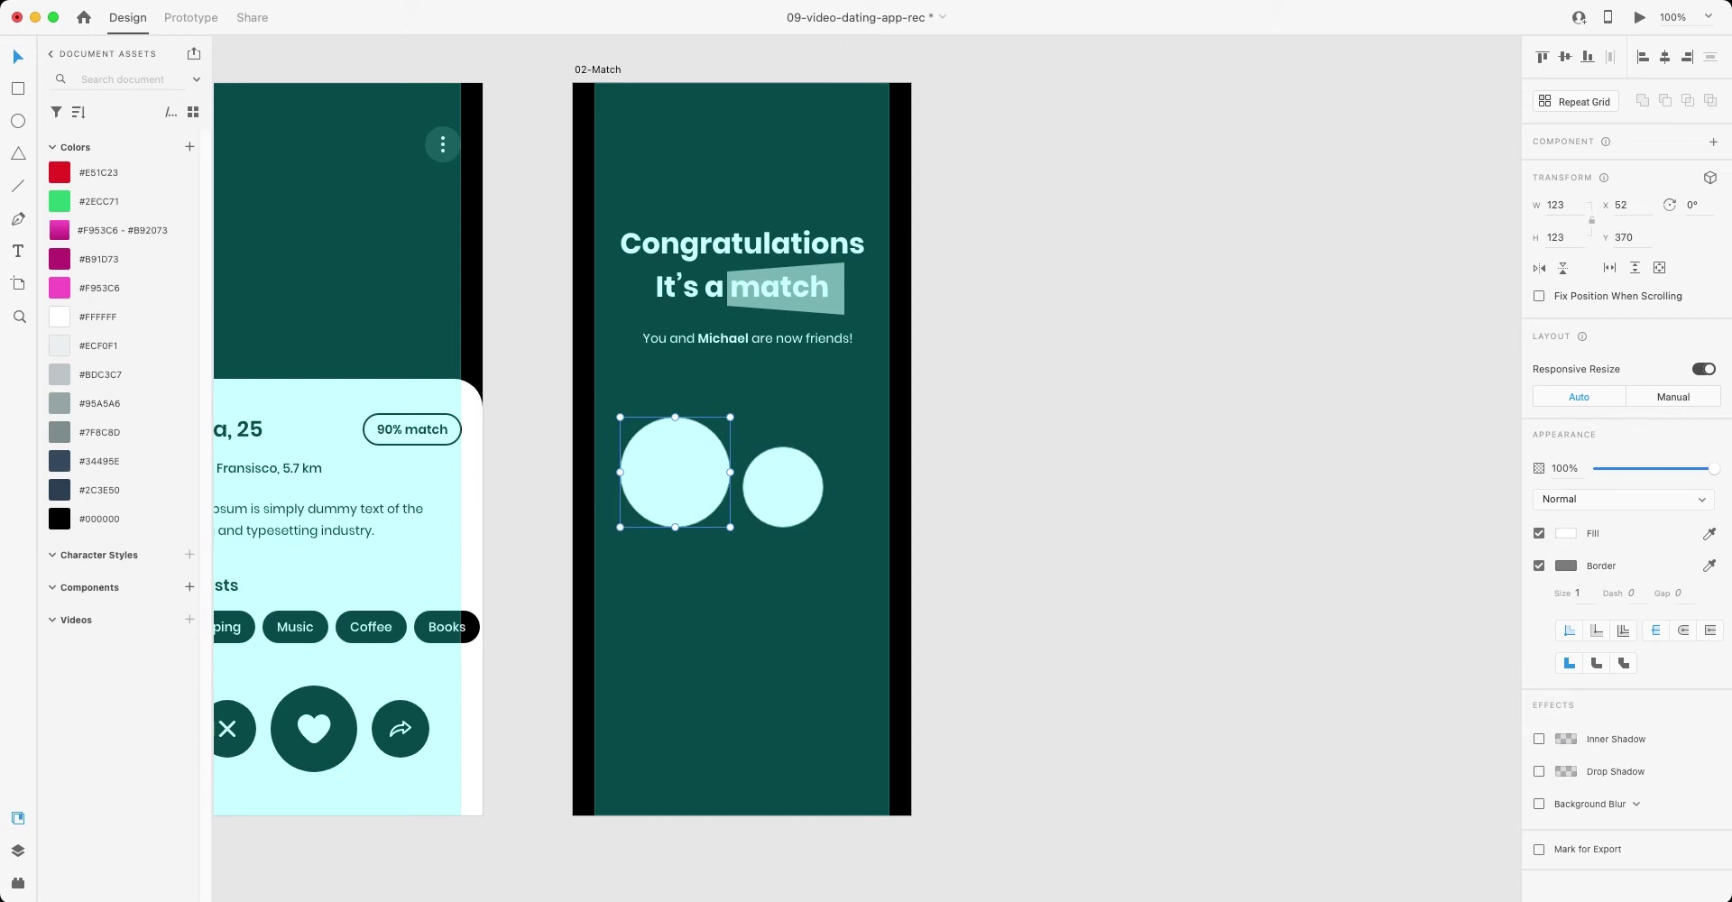
key("e")
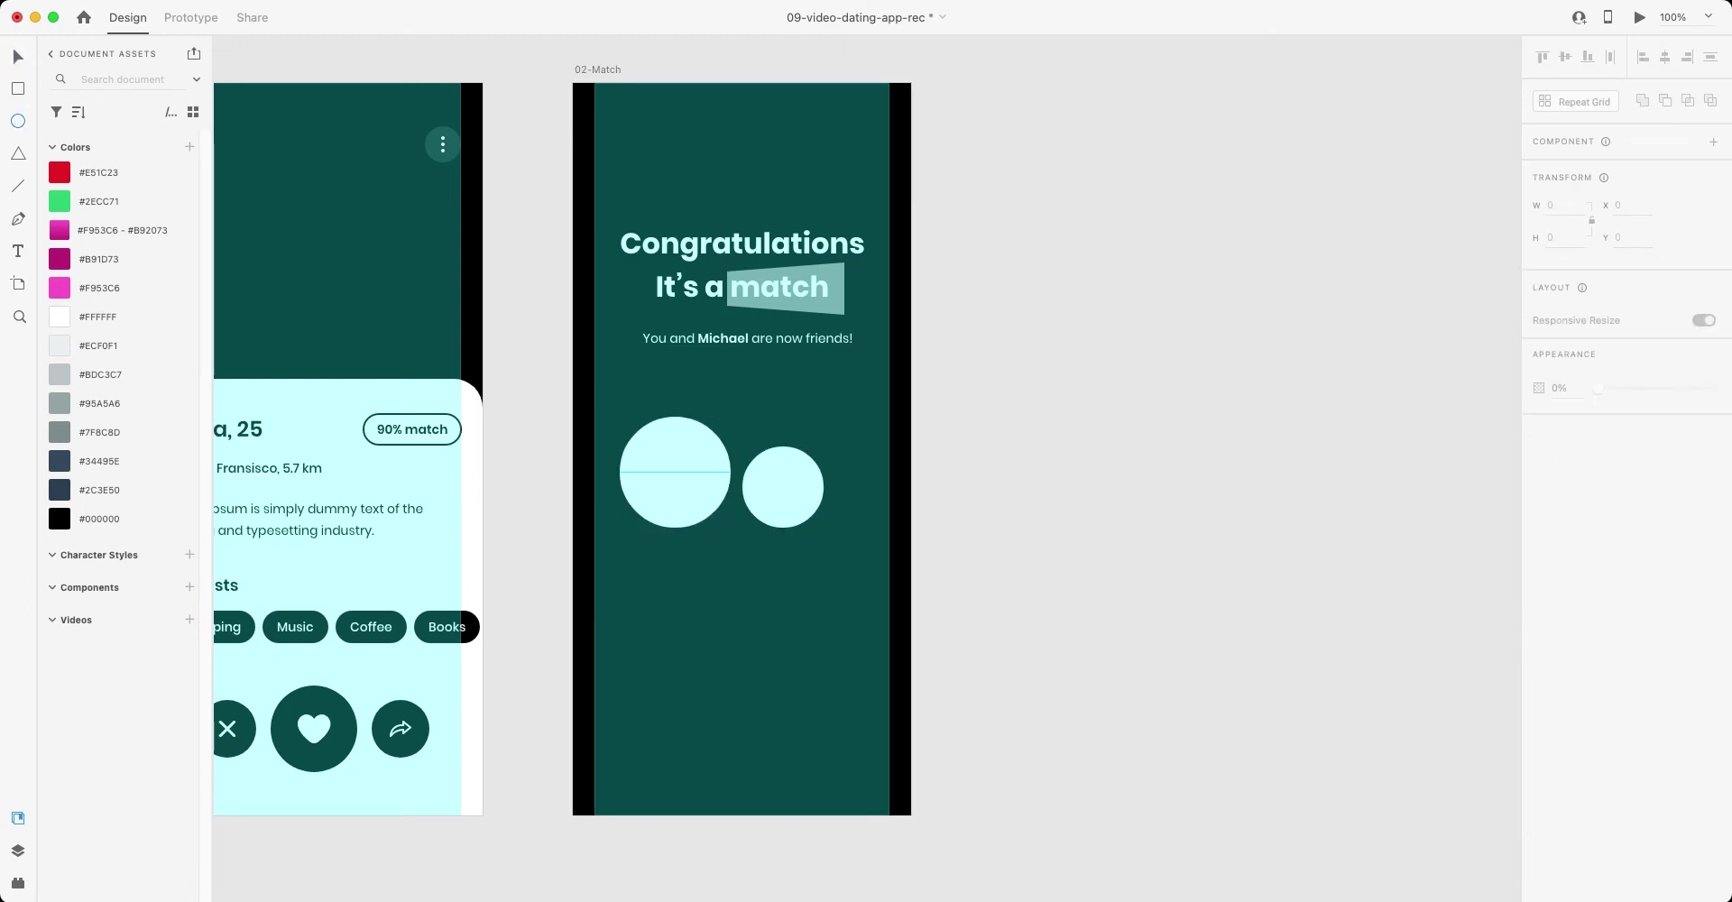
mouse_move(713, 472)
left_mouse_down()
mouse_move(758, 519)
mouse_move(736, 487)
left_mouse_up()
key("v")
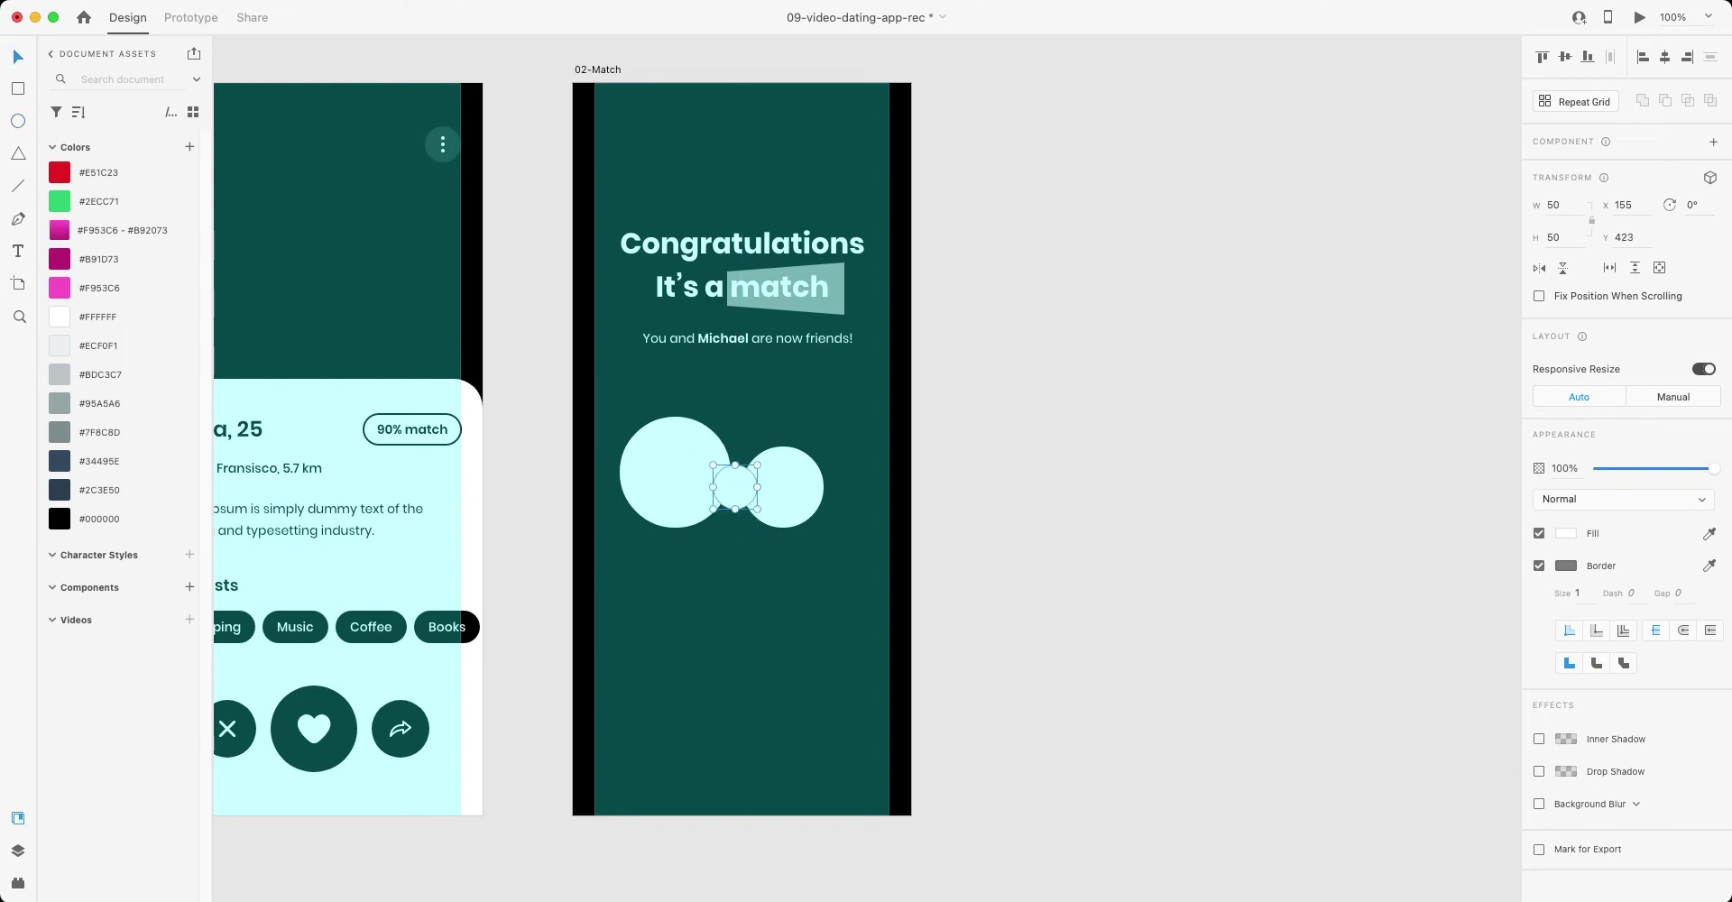
left_click(1539, 565)
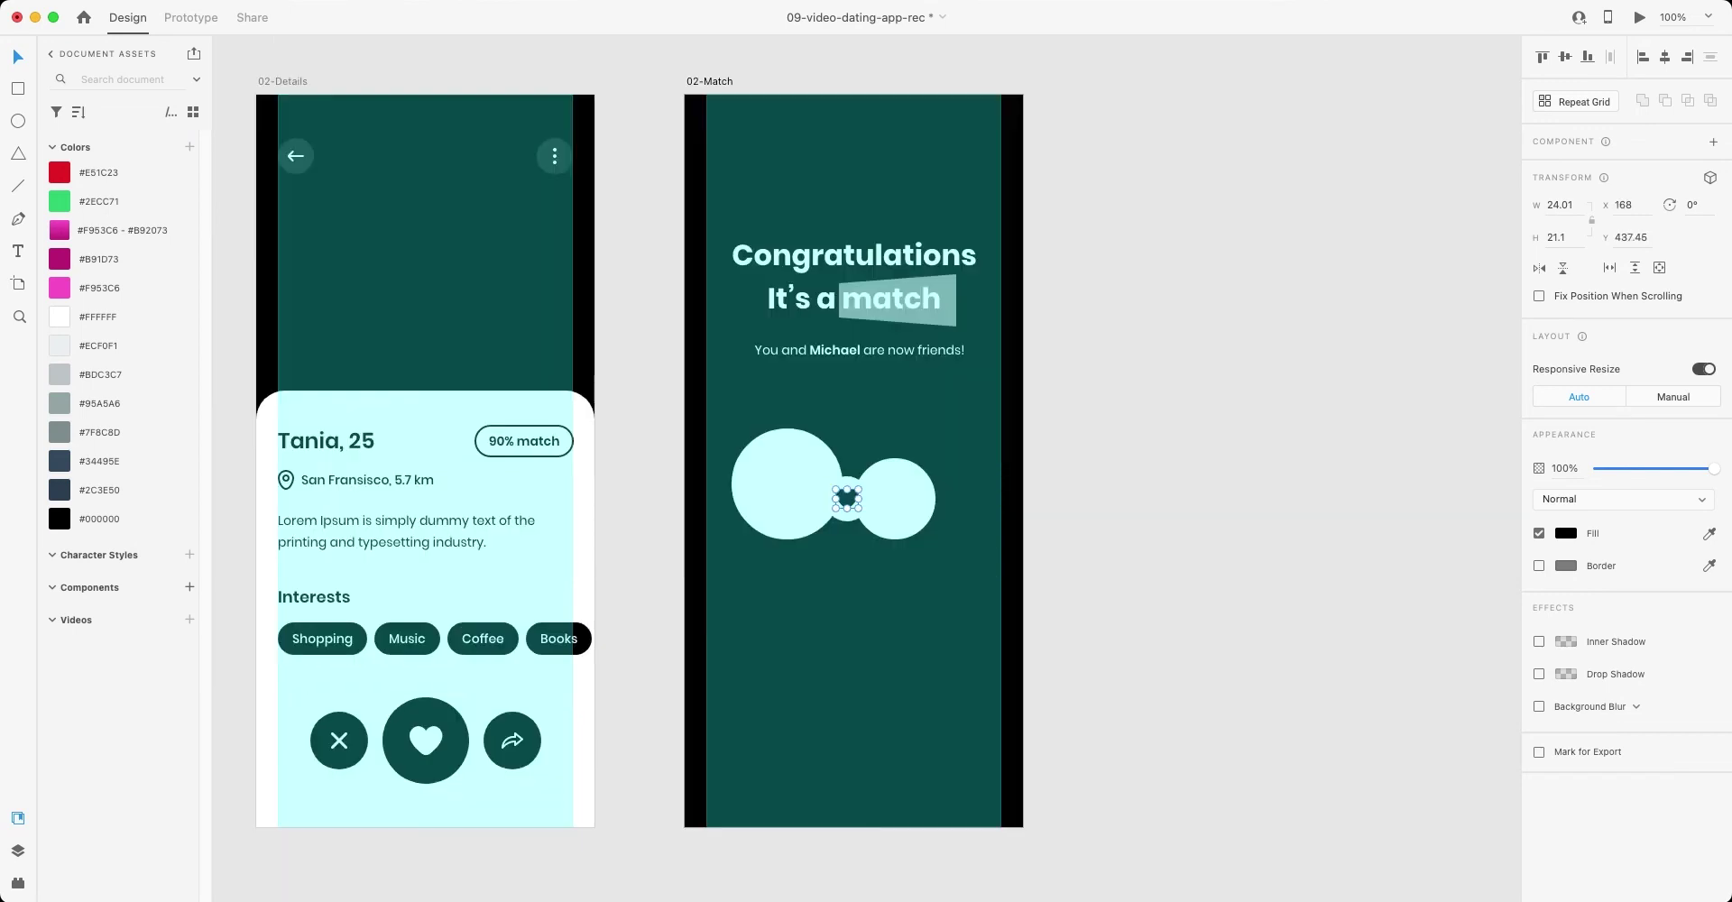
- Place the dark heart icon at the centre of the small white circle between the two placeholders and save the document
key("ctrl+v")
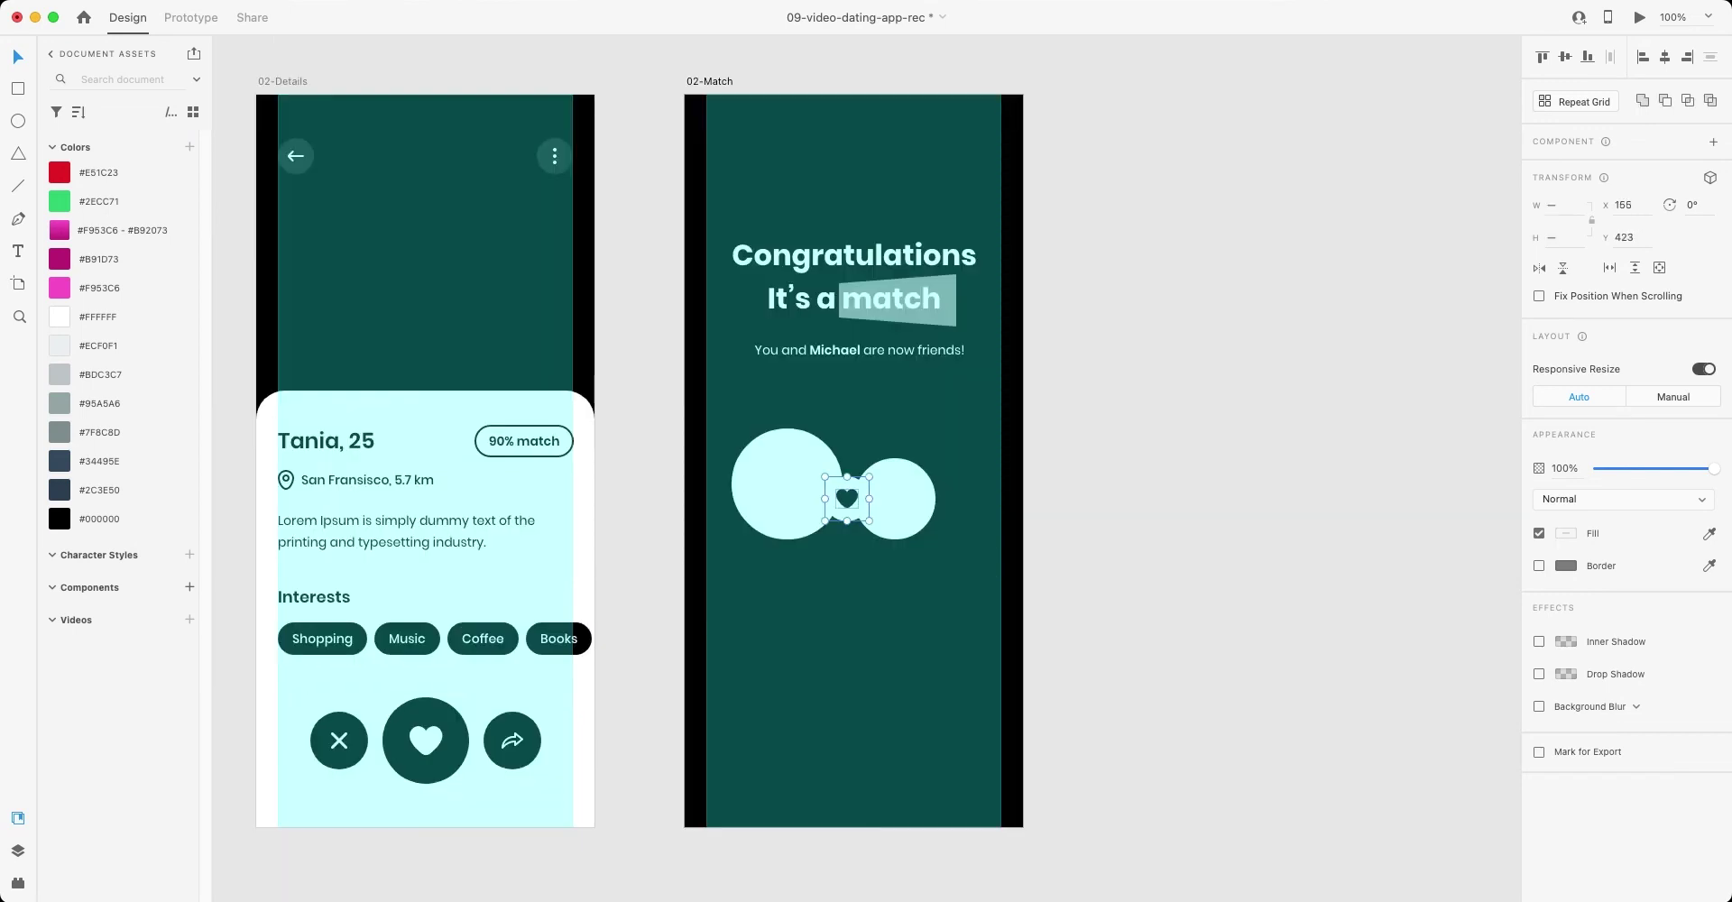
key("Escape")
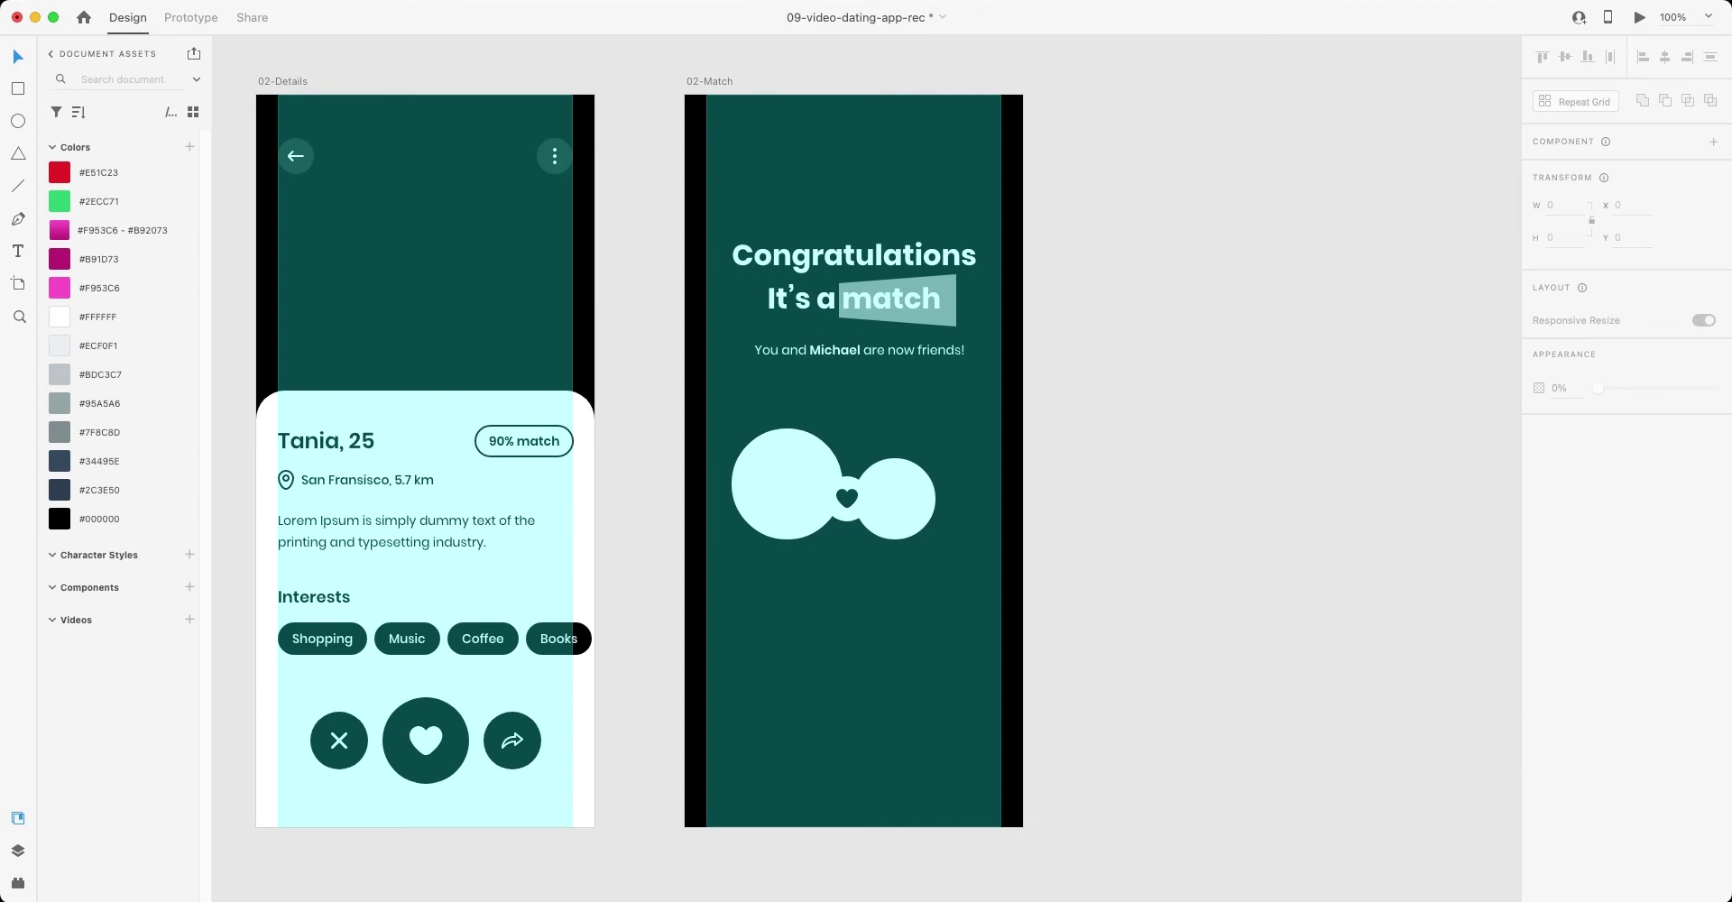
scroll(866, 451, "left", 5)
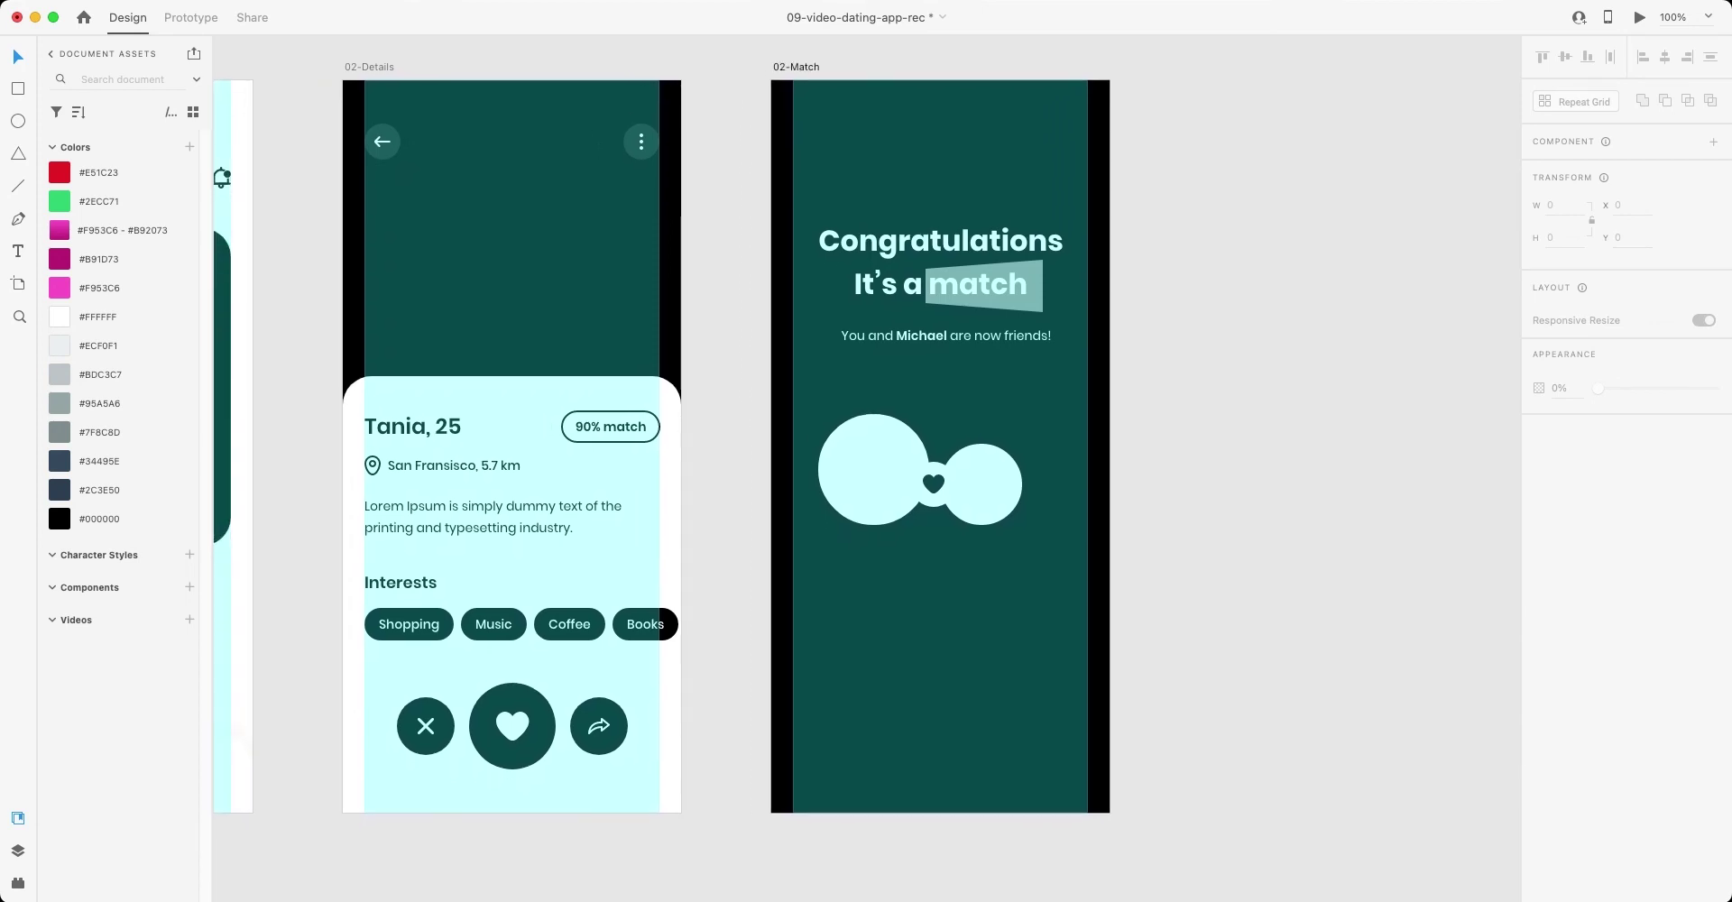
key("super+s")
- Move the 90 px circle down to Y 428 and the small heart circle with its icon down to Y 432
left_click_drag(981, 484, 982, 507)
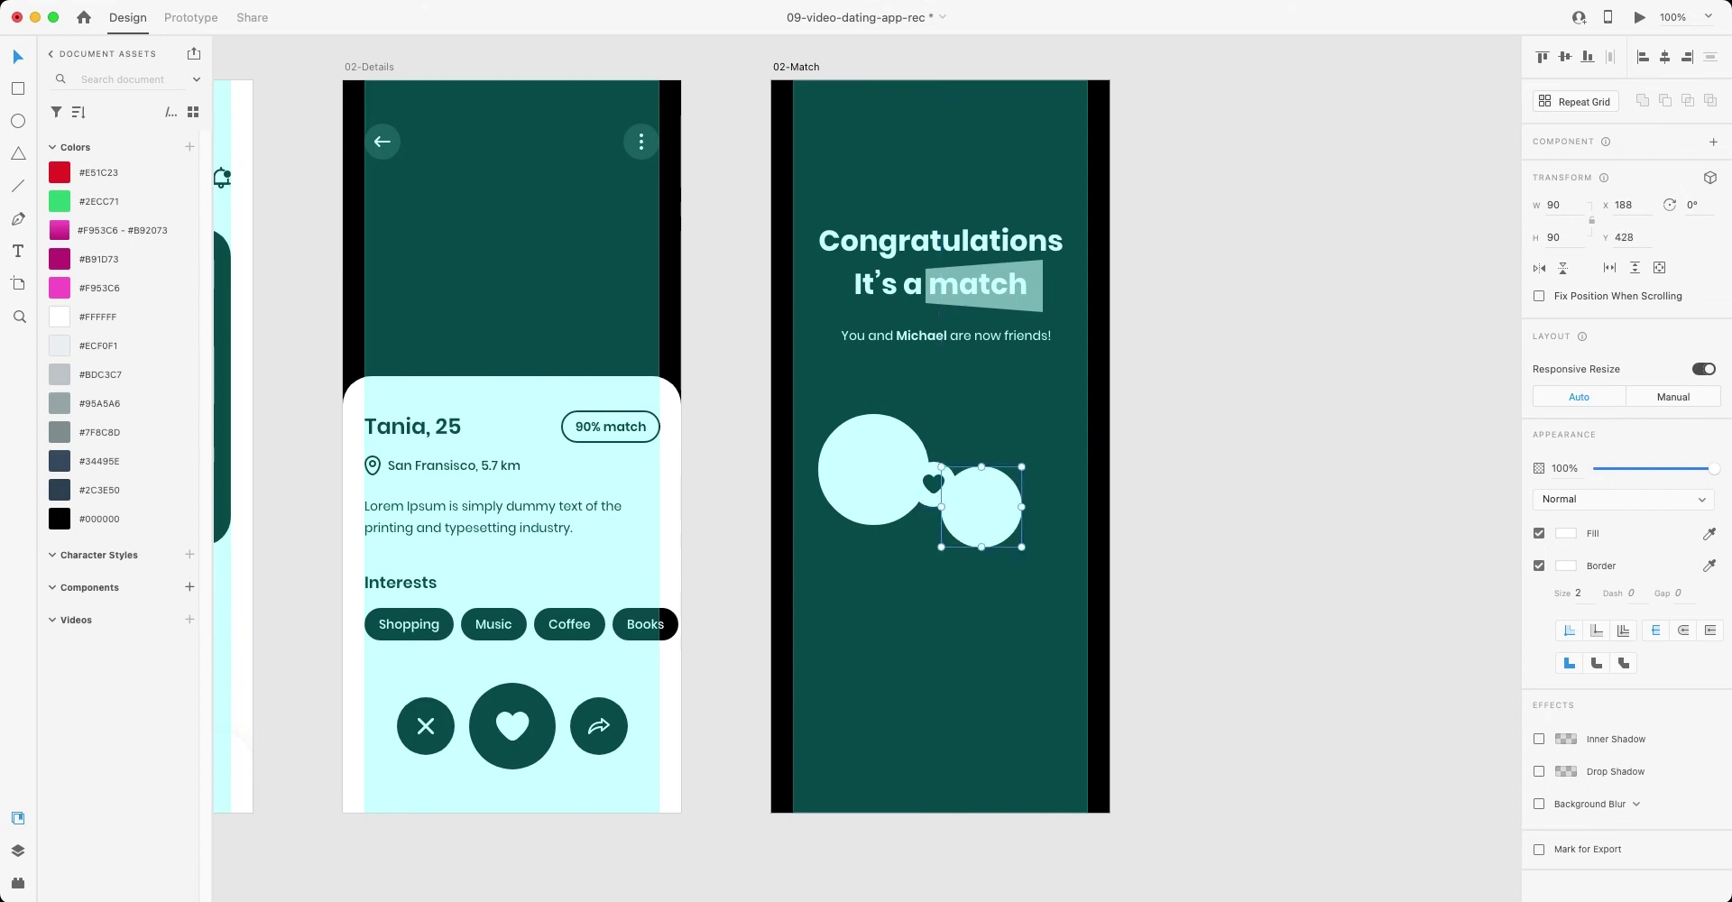
left_click(934, 484)
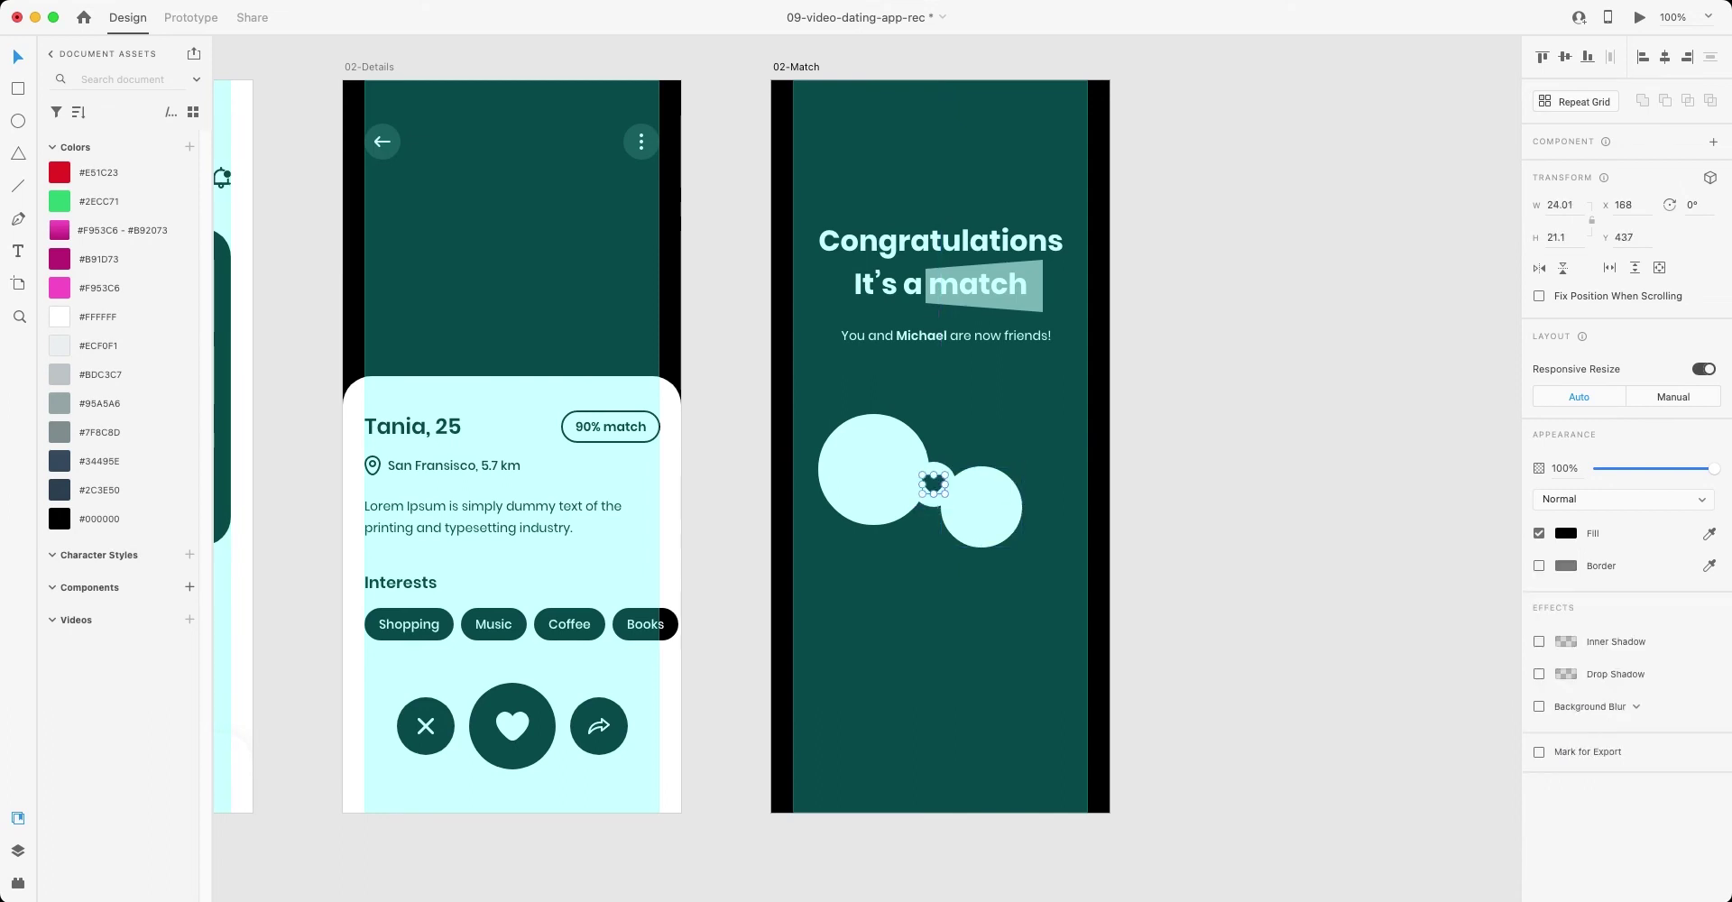
left_click(924, 494, "shift")
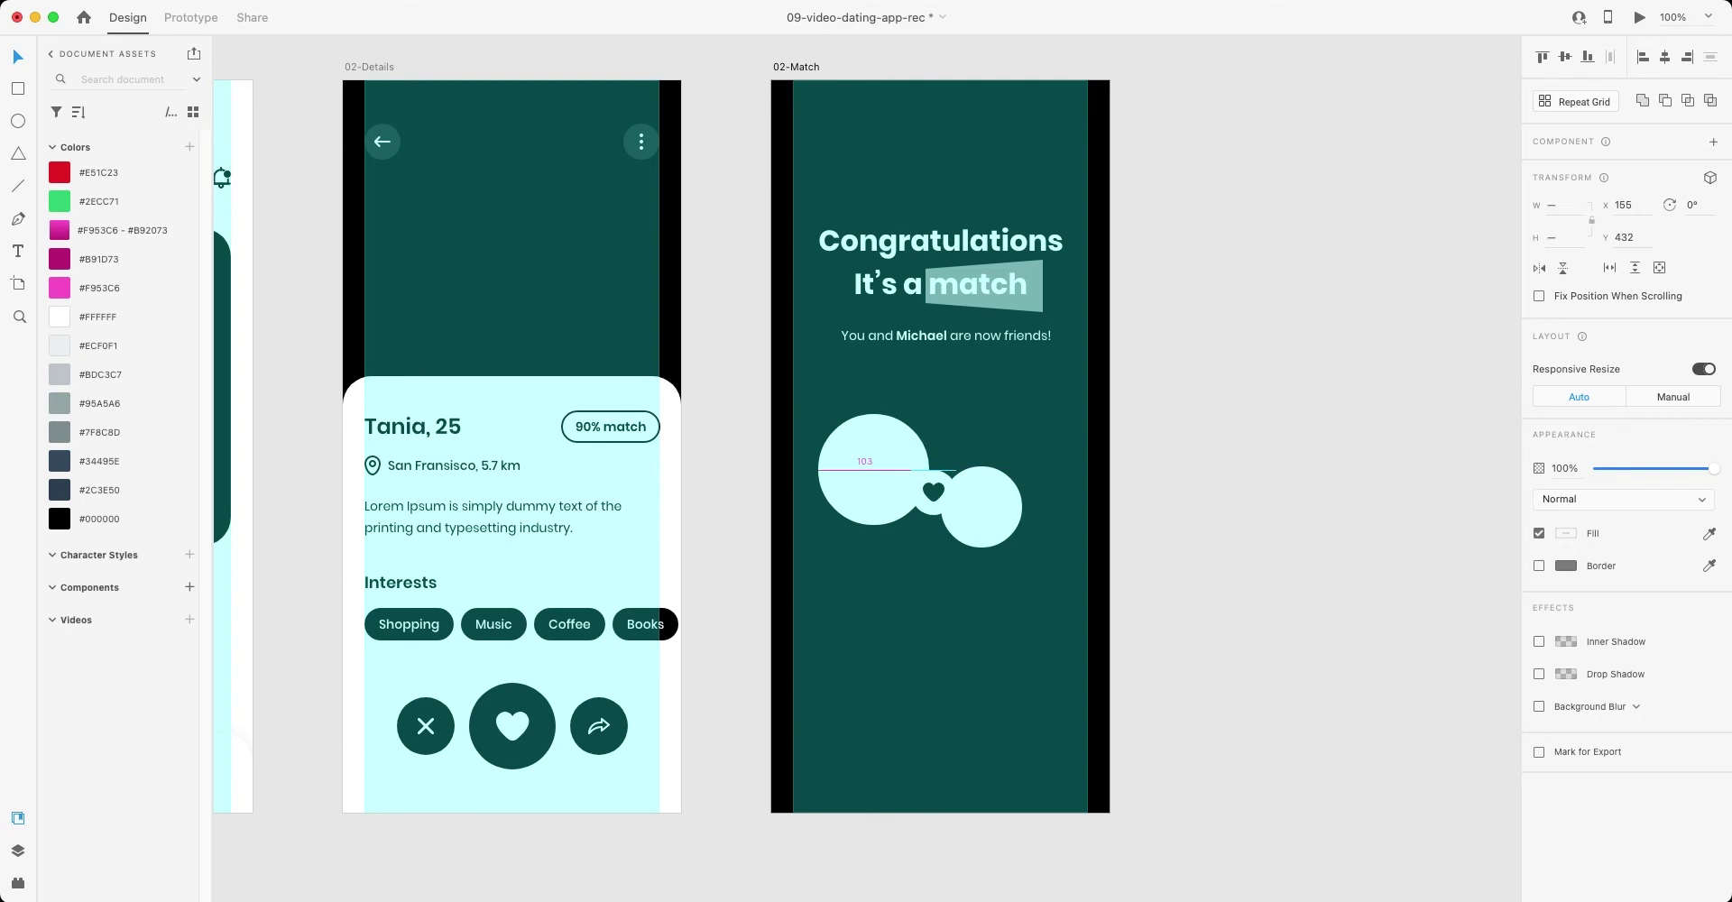
- Paste a copy of the Shopping chip near the bottom of the 02-Match screen and change its label to "Say Hi!"
scroll(866, 451, "down", 3)
scroll(866, 451, "right", 2)
key("super+v")
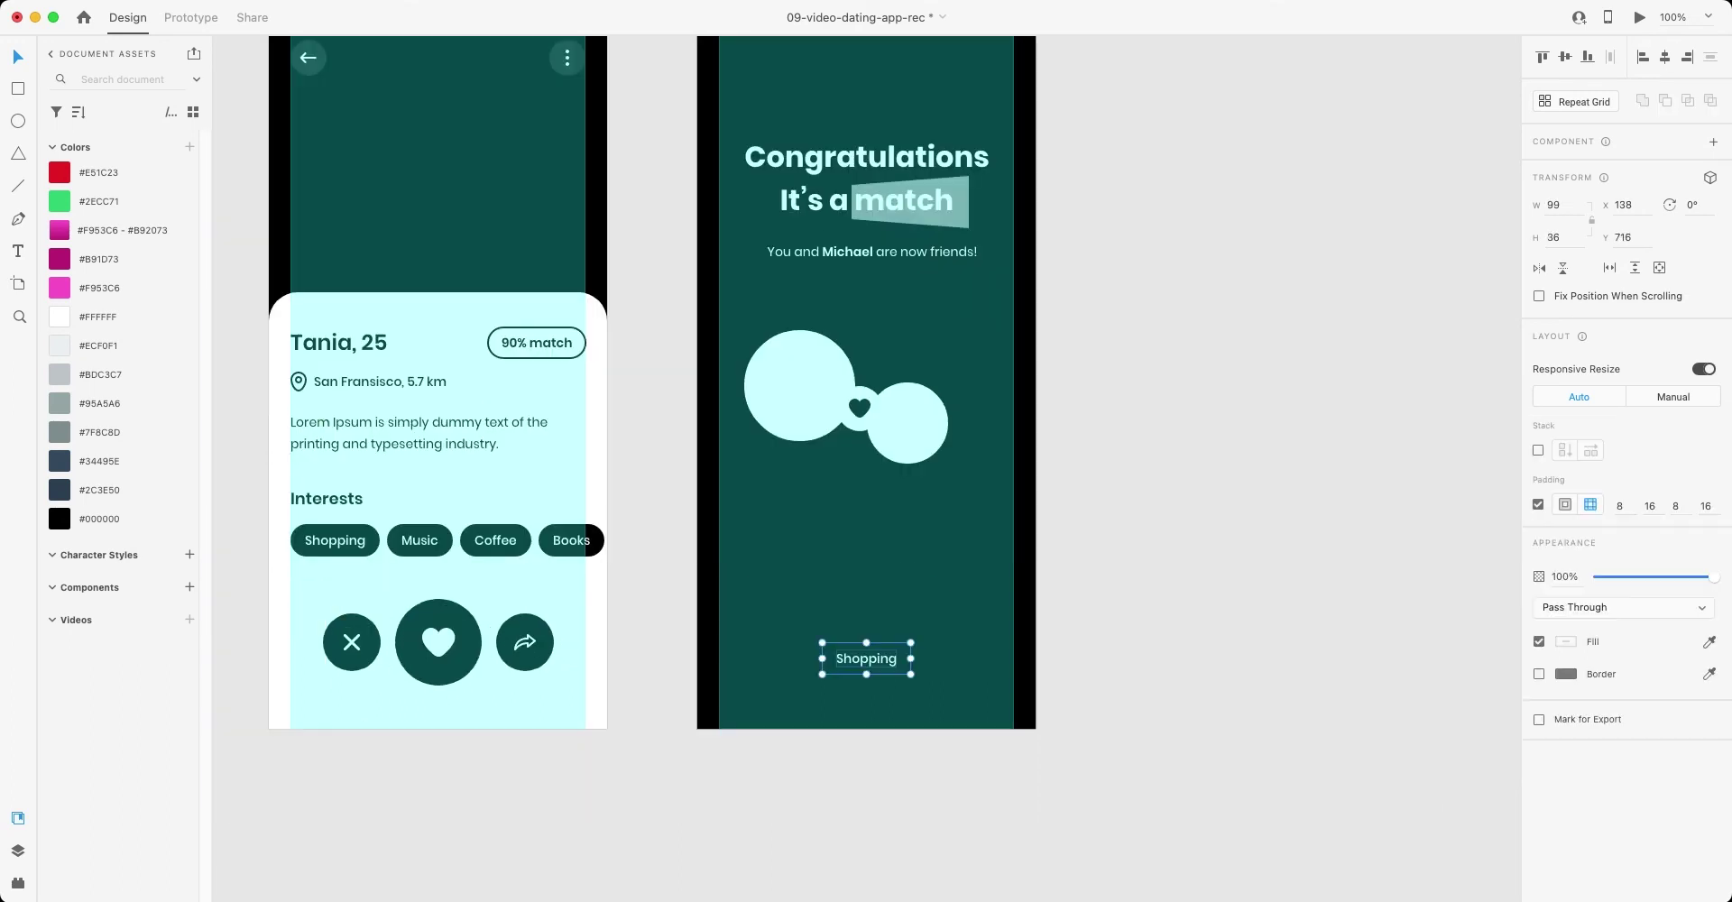
key("Return")
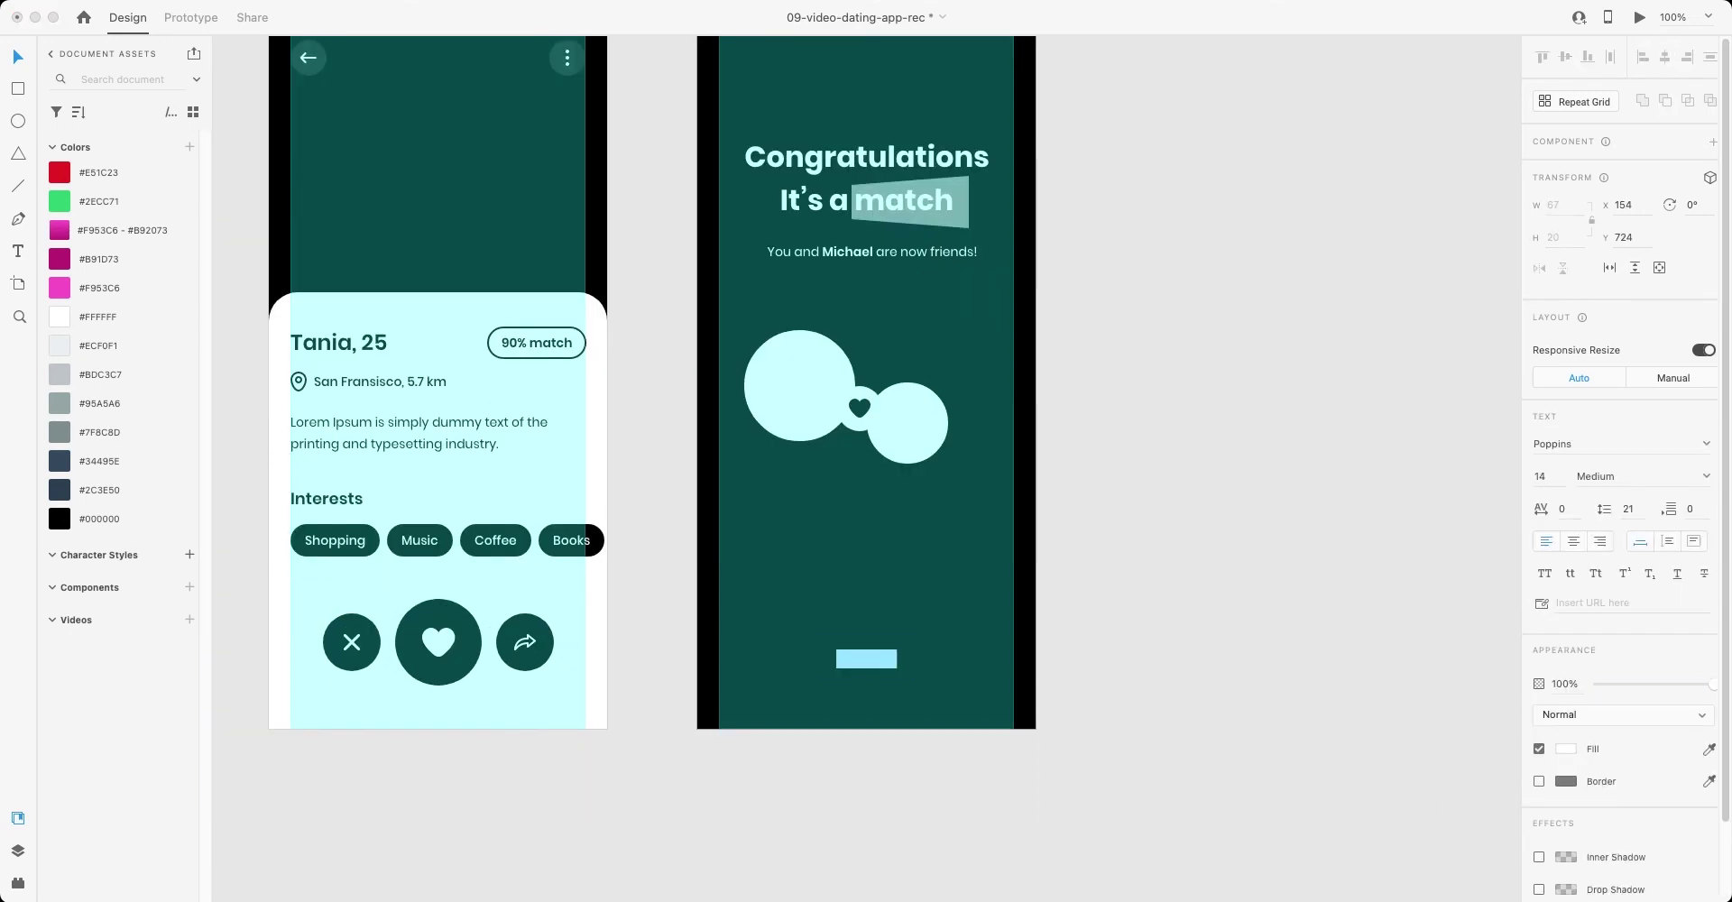
key("Escape")
type("!")
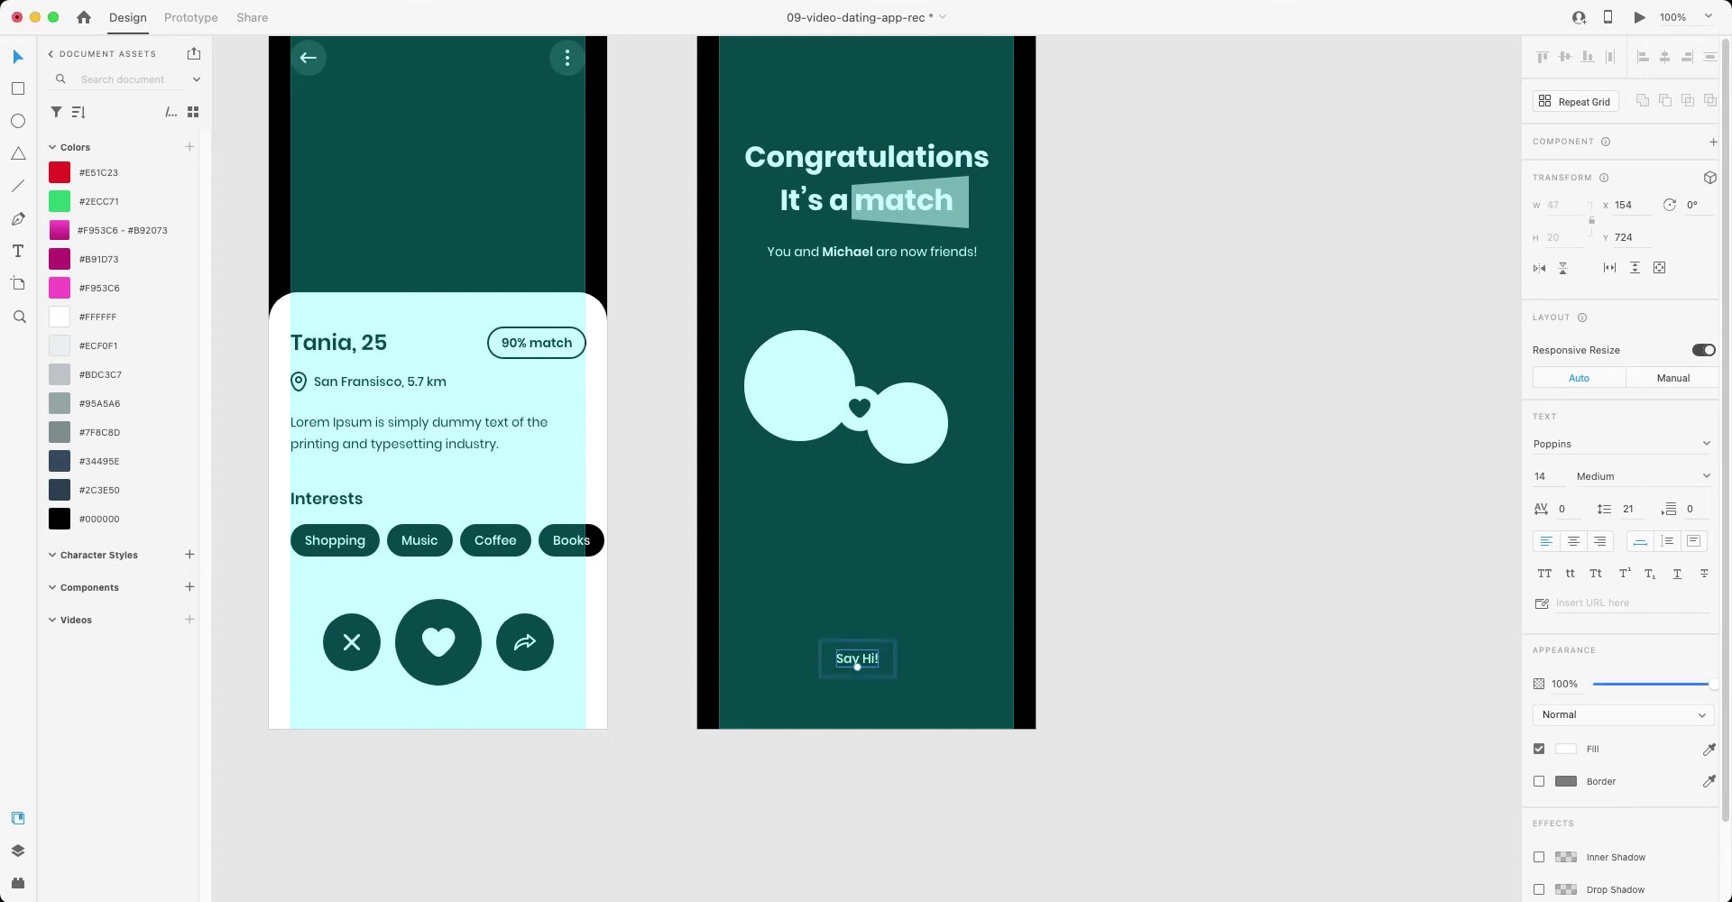
- Fill the Say Hi! button's background with #FFFFFF and colour its label #000000
left_click(839, 658)
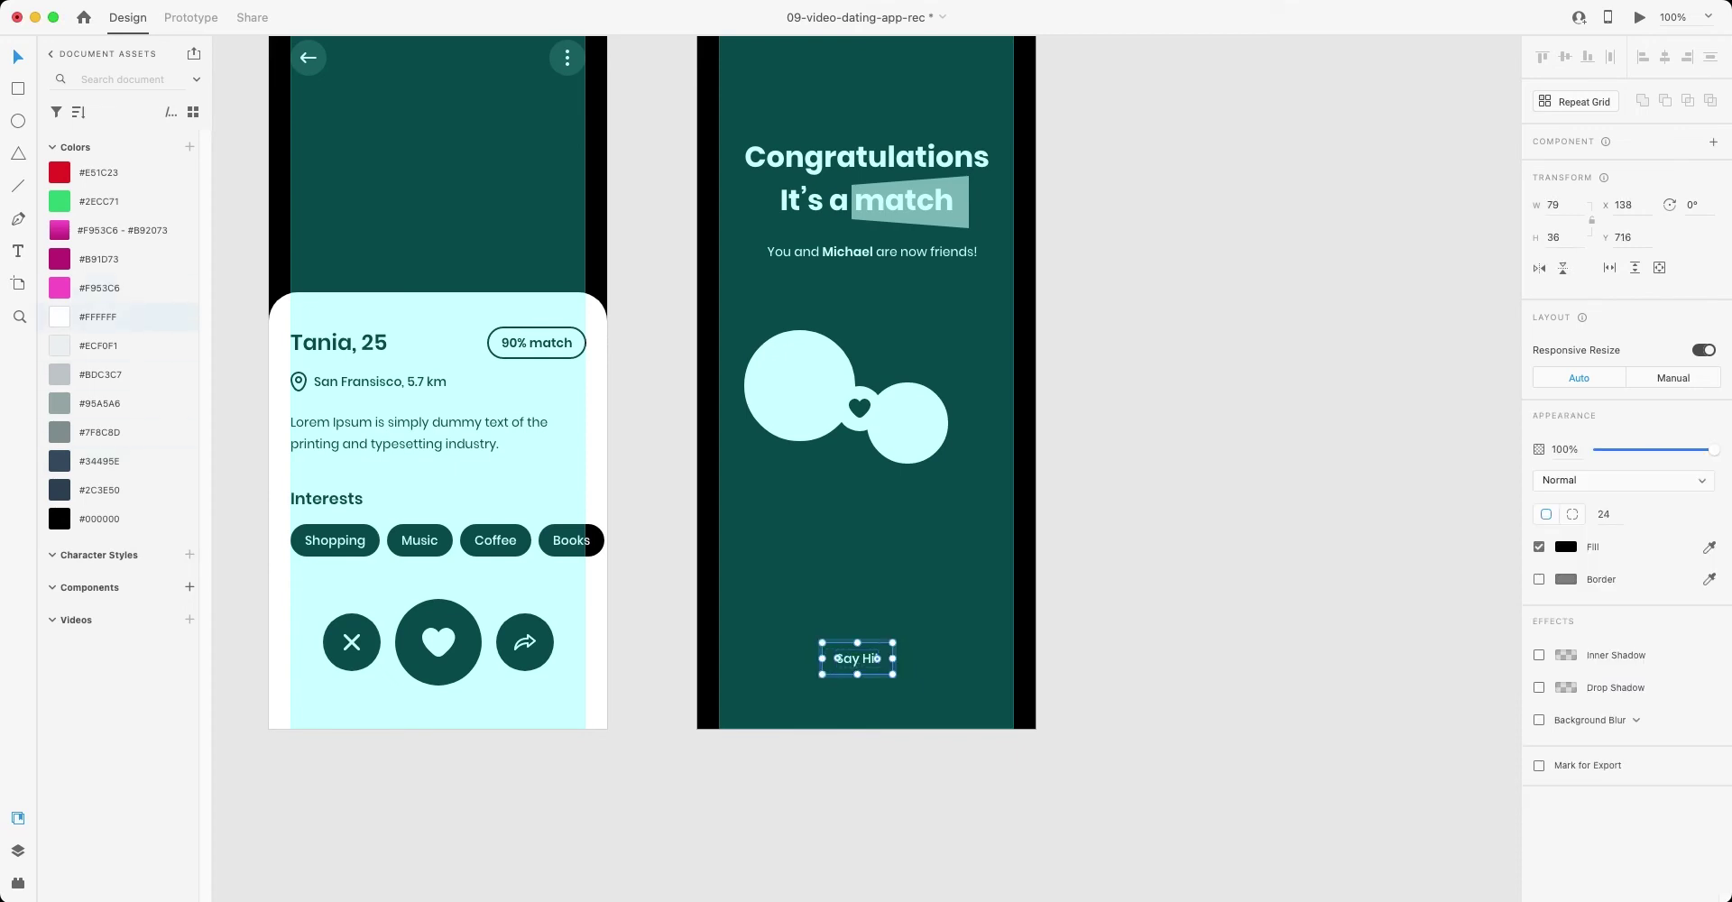
left_click(90, 316)
left_click(857, 659)
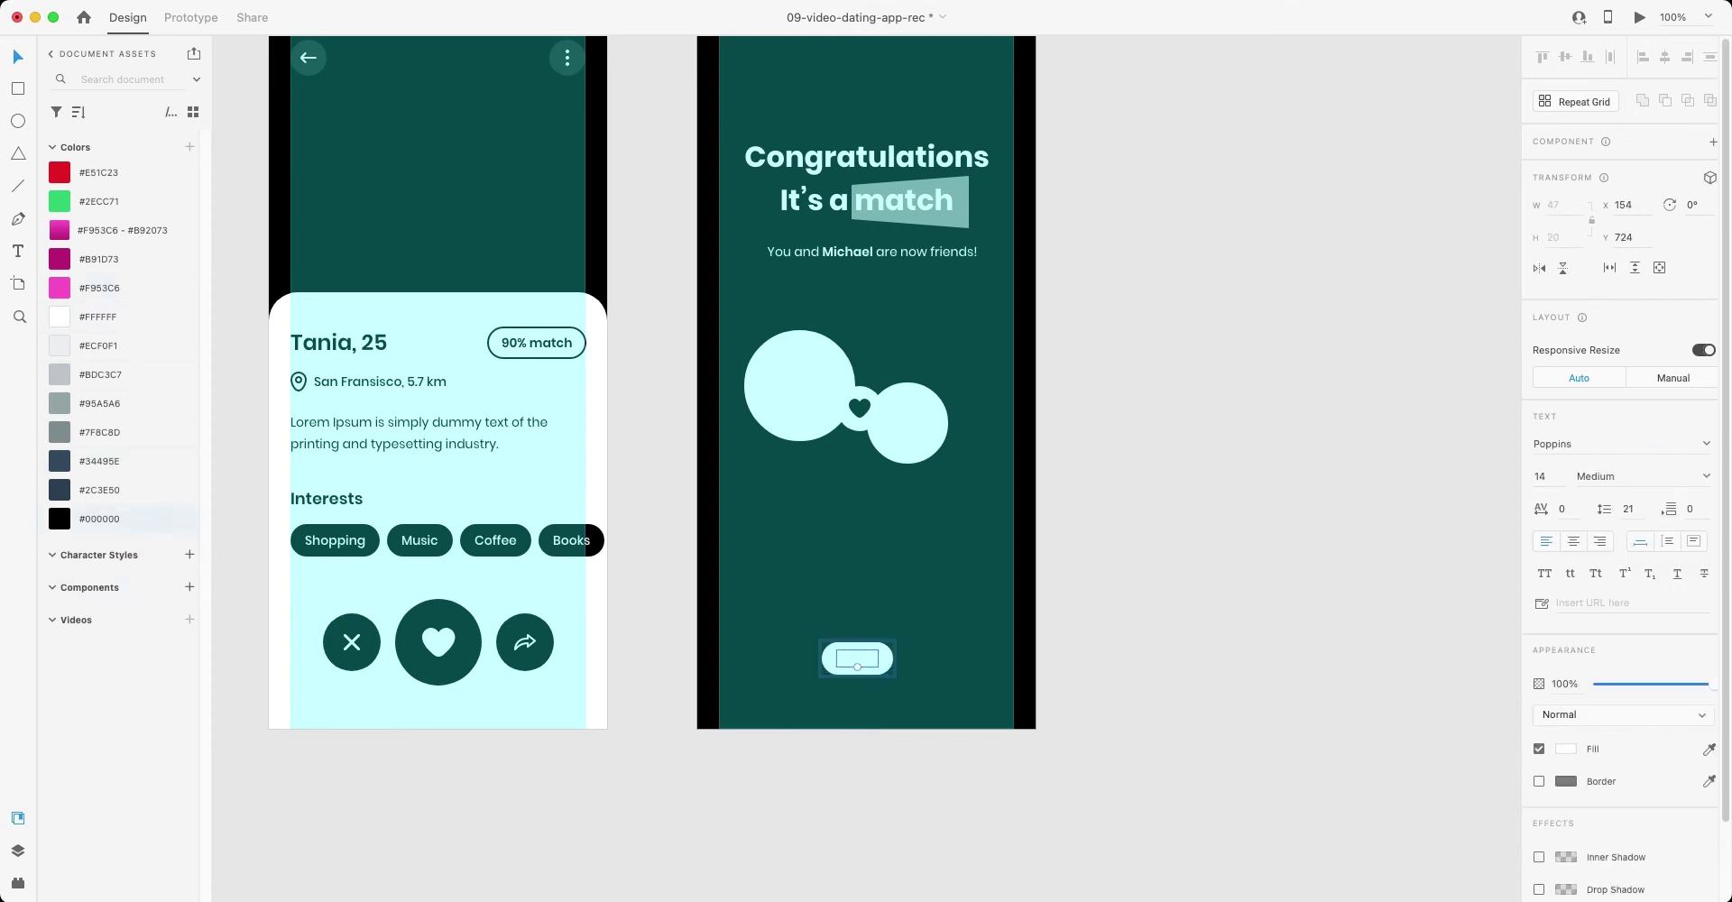
left_click(158, 518)
key("Escape")
left_click(857, 658)
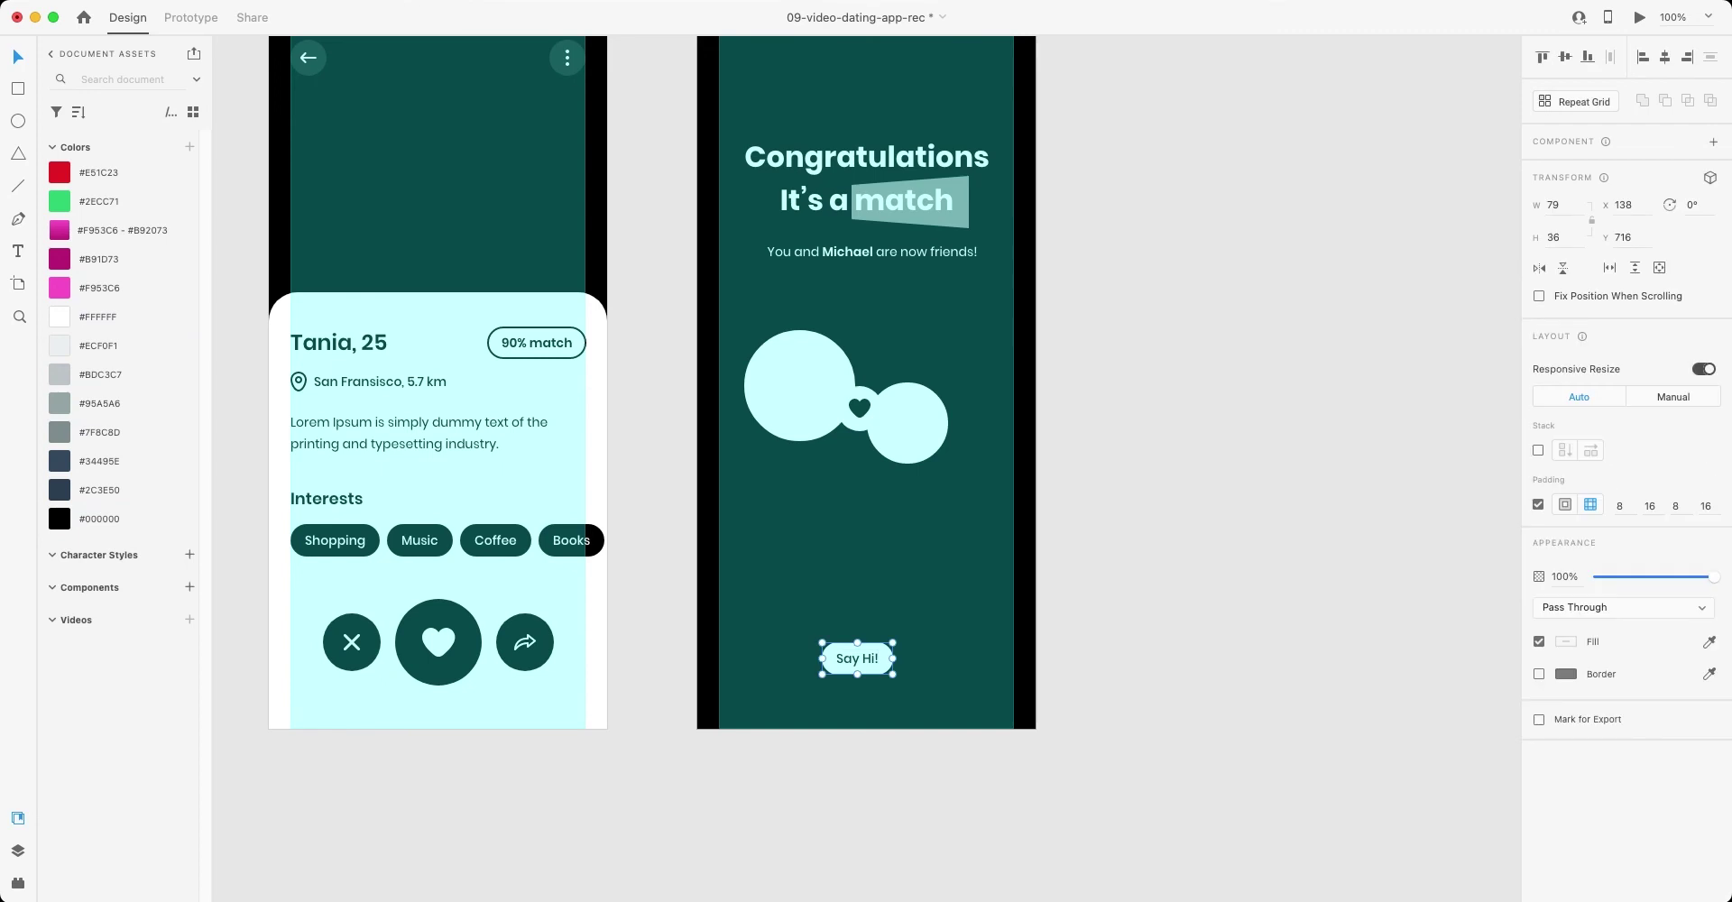
- Set the Say Hi! label to font size 16 and SemiBold weight
double_click(857, 658)
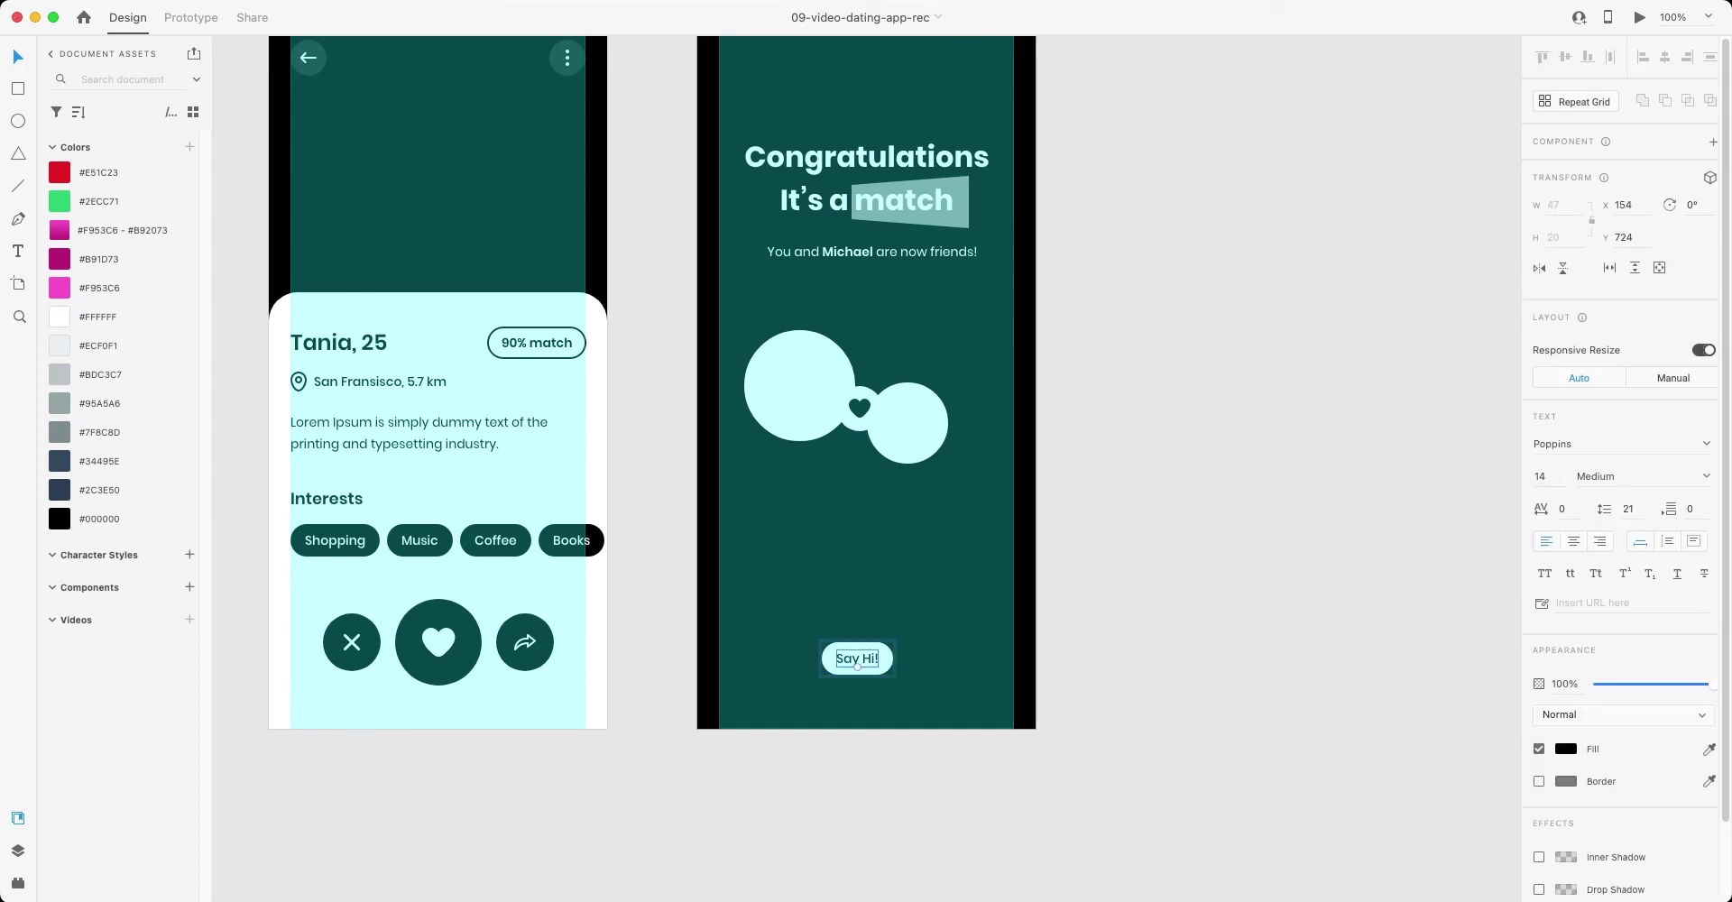
key("Tab")
type("16")
key("Return")
key("Tab")
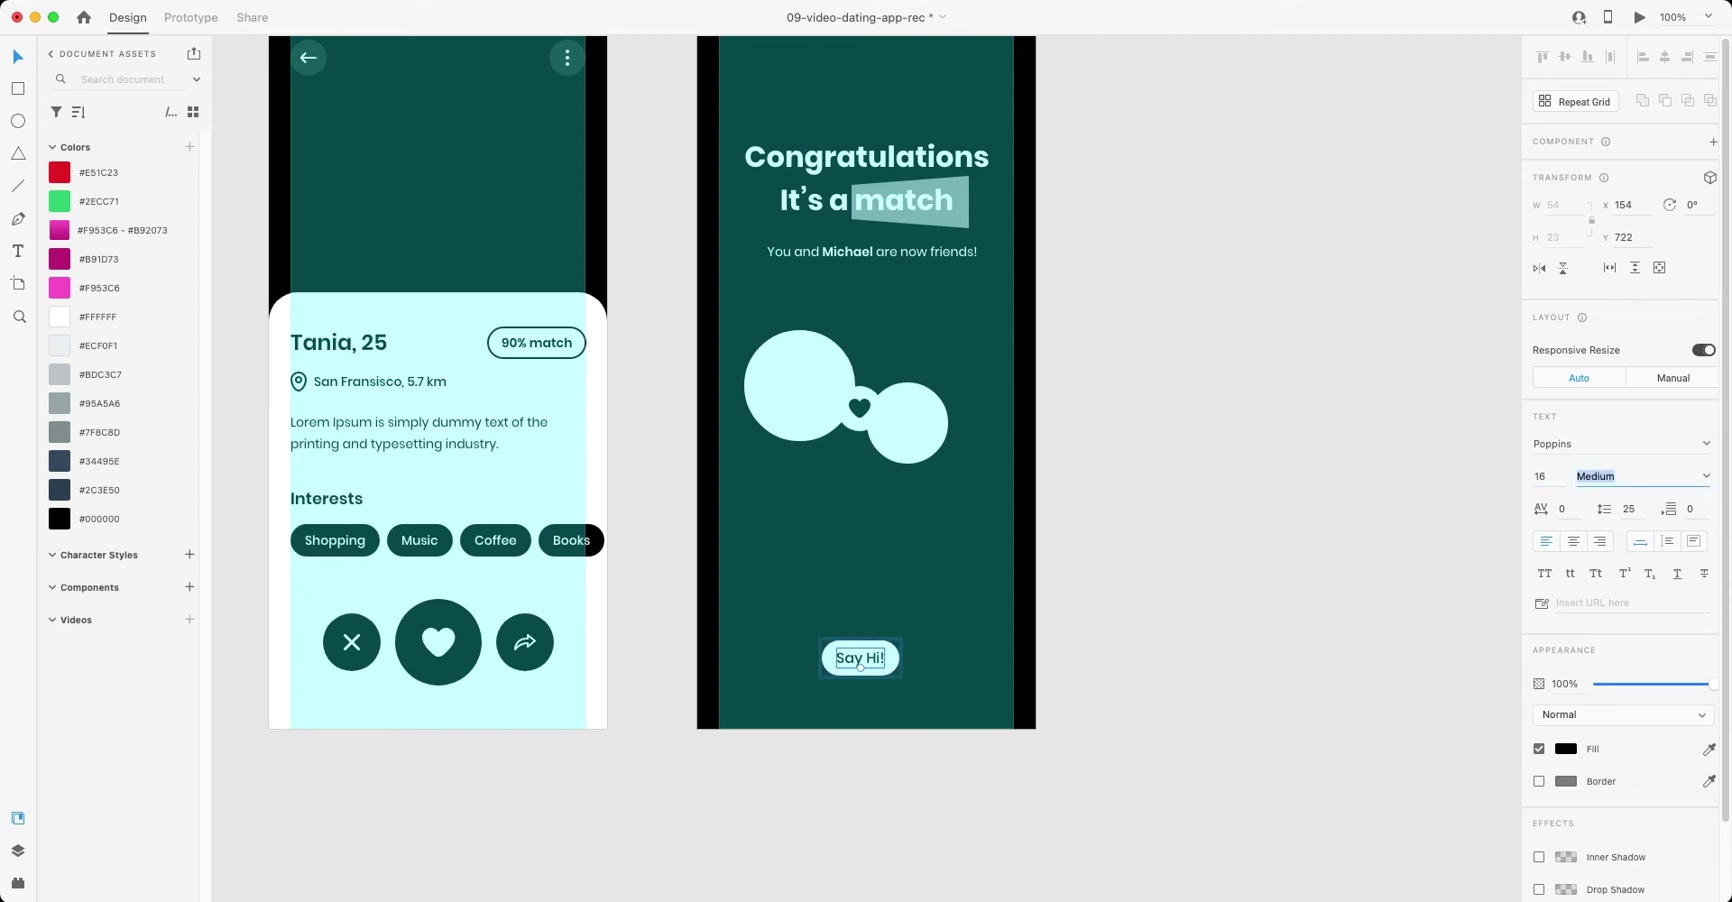
type("SemiBold")
key("Return")
key("Escape")
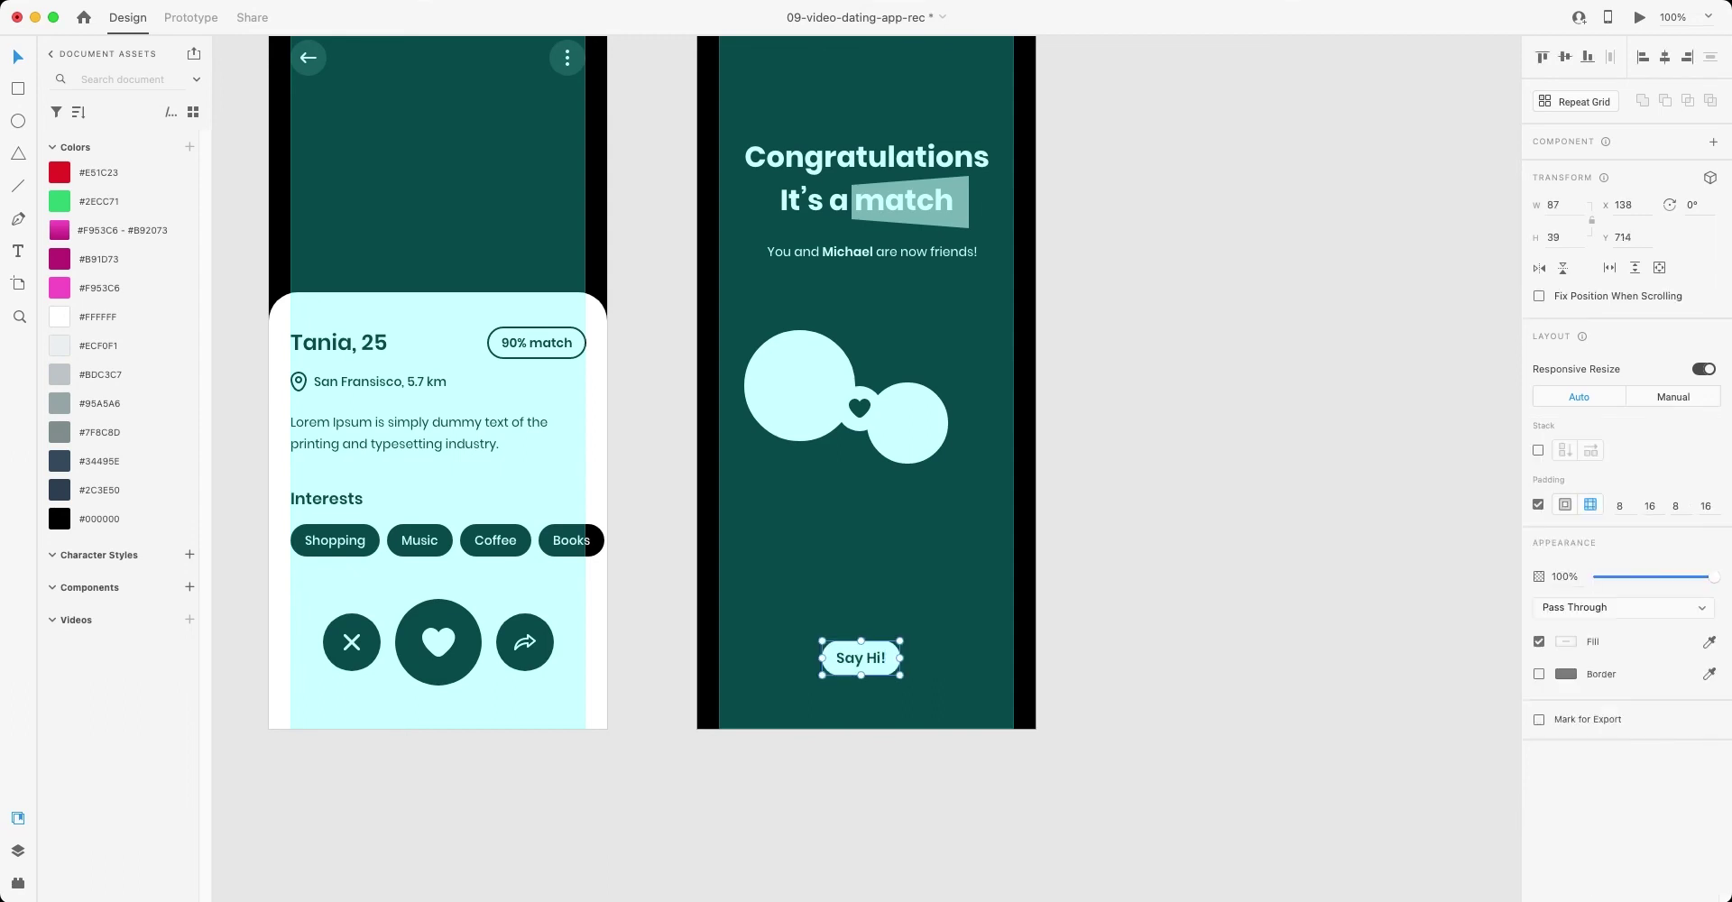
- Set the Say Hi! button's padding to 16 top and bottom and 32 on both sides, and its background's corner radius to 28
left_click(1620, 506)
type("16")
key("Tab")
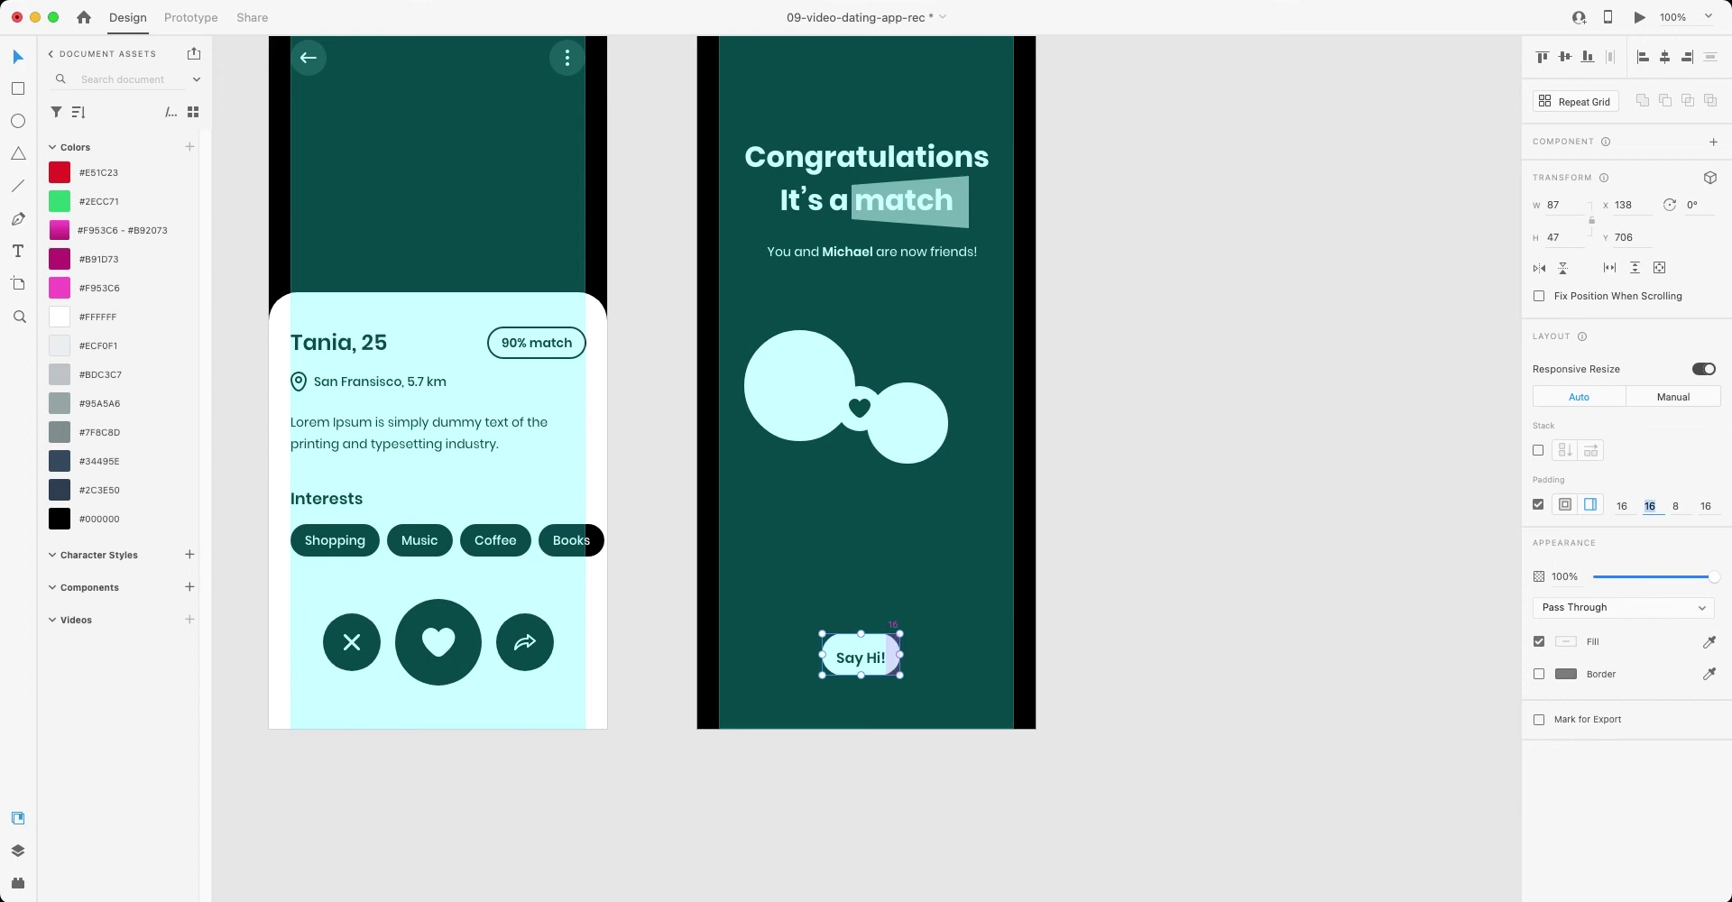
type("32")
key("Tab")
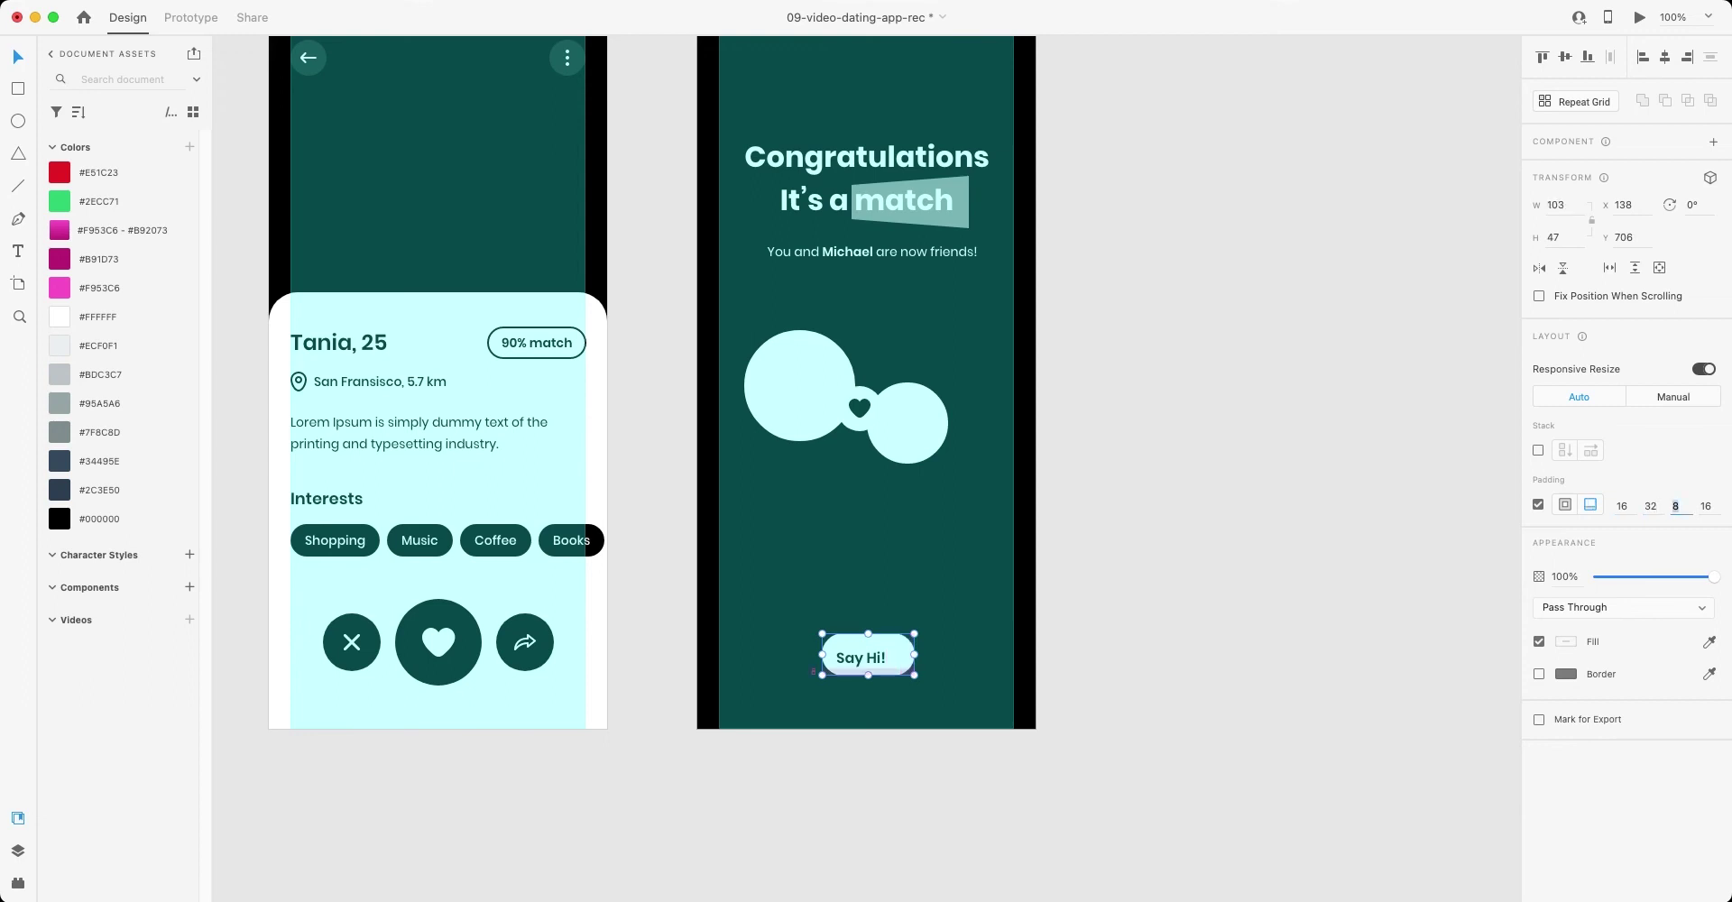
type("16")
key("Tab")
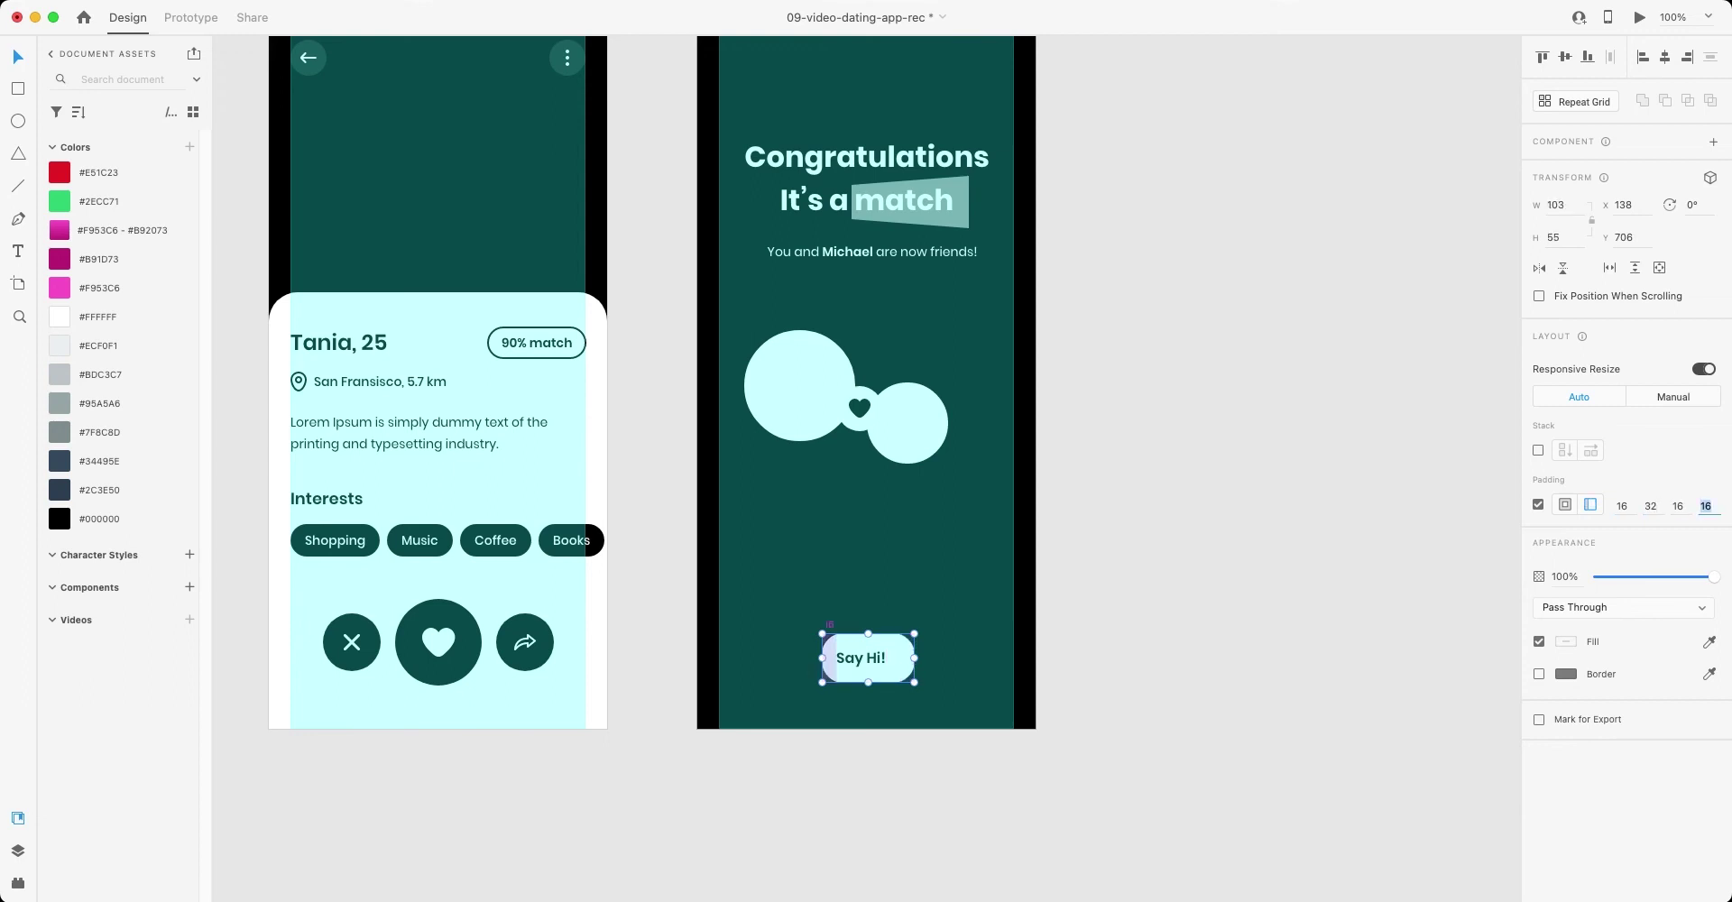
type("32")
key("Tab")
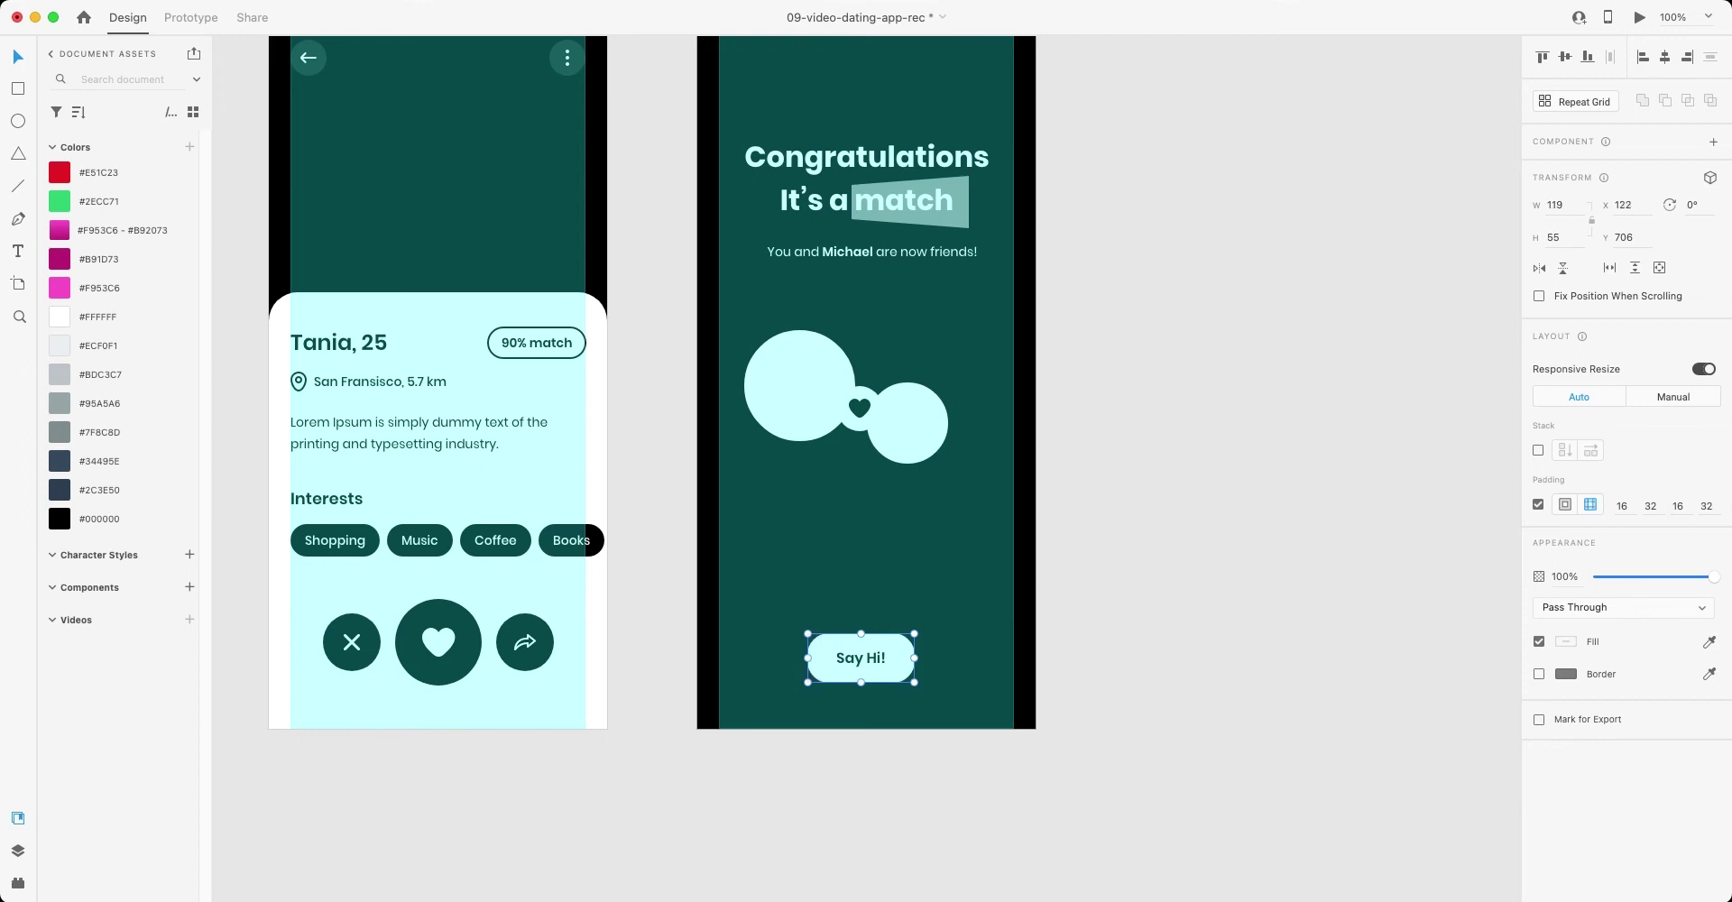
key("Return")
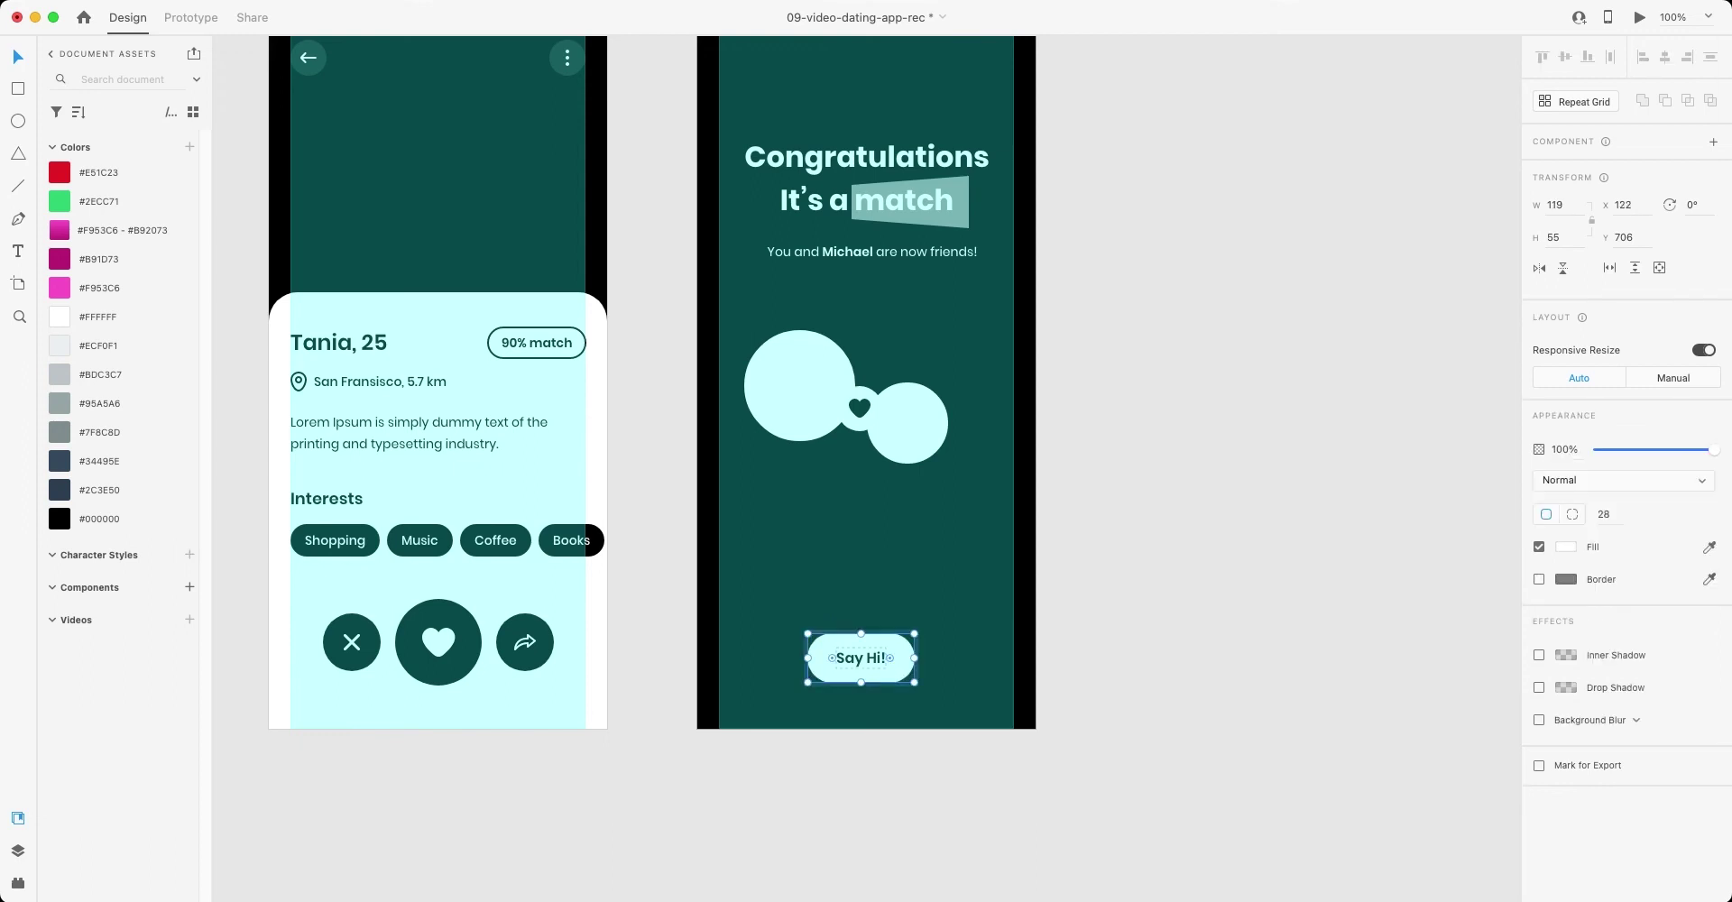
key("Escape")
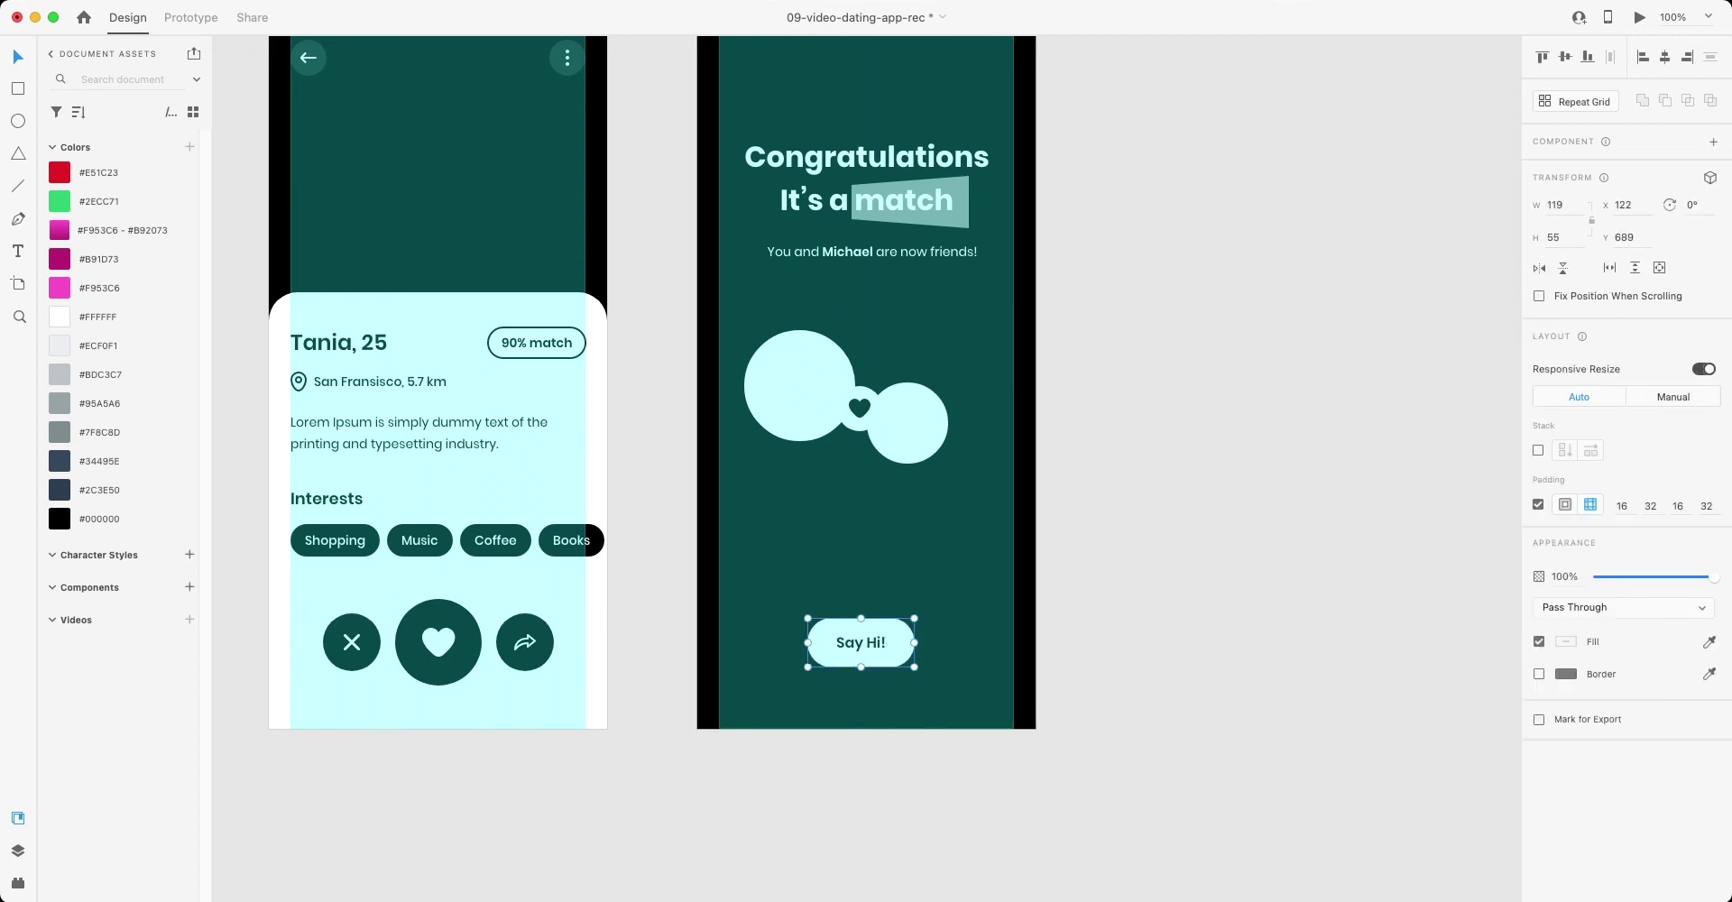
- Move the Say Hi! button up to Y 677, 80 px above the artboard's bottom edge, and save the document
key("alt")
key("shift+Up")
key("Up")
key("Up")
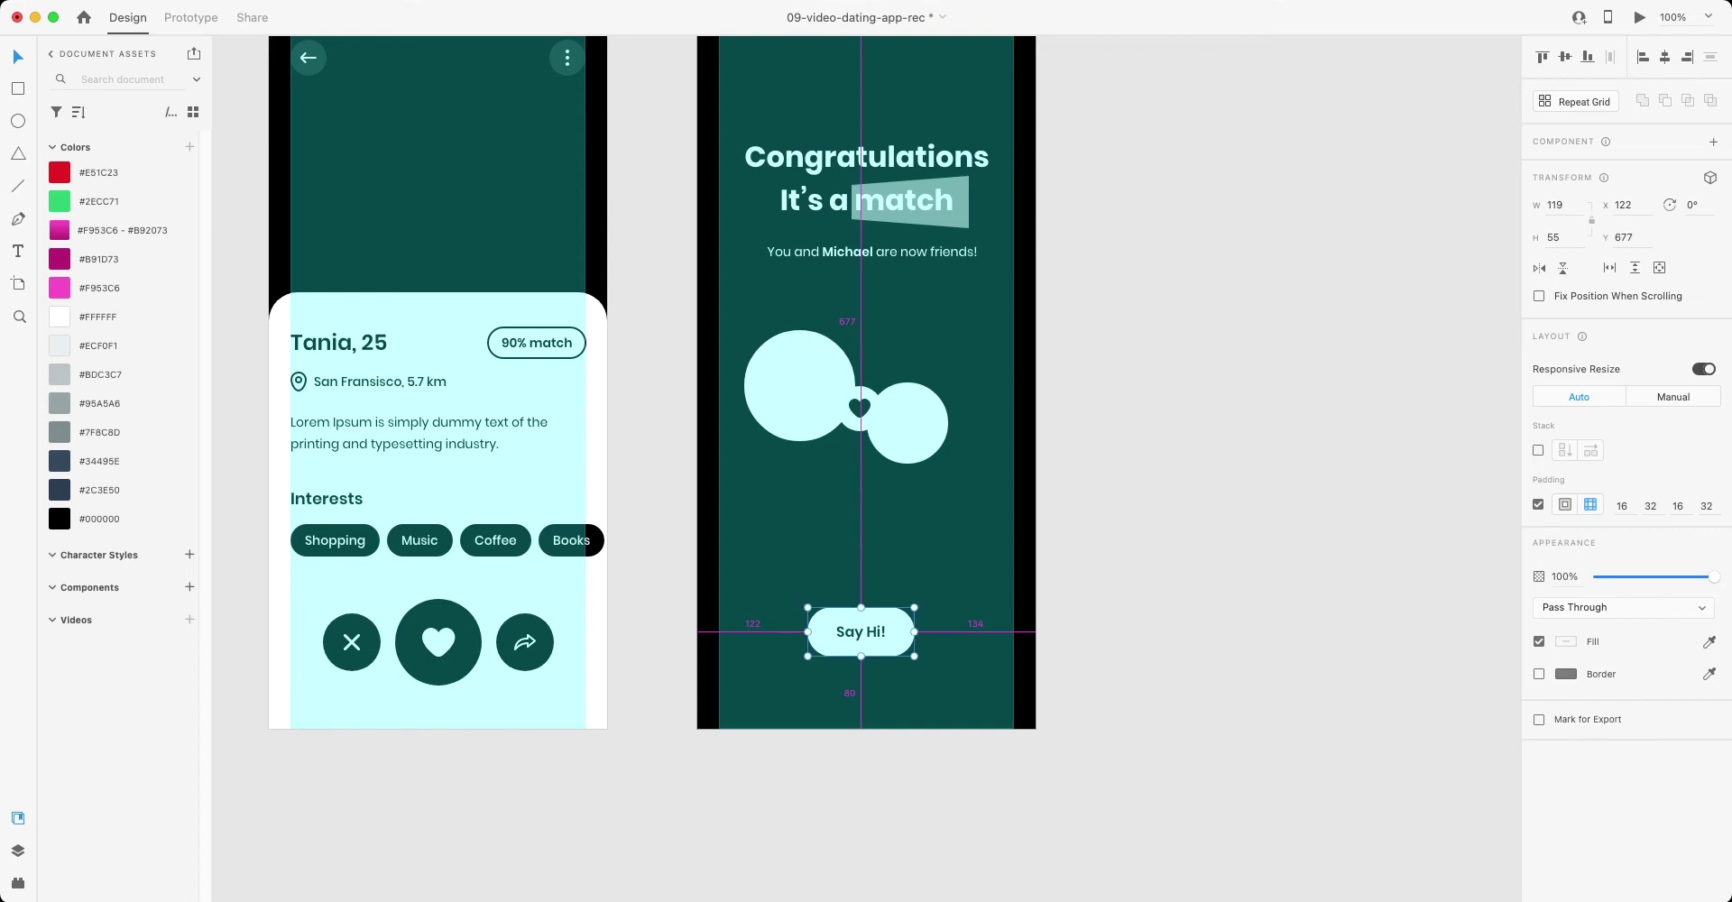
key("Escape")
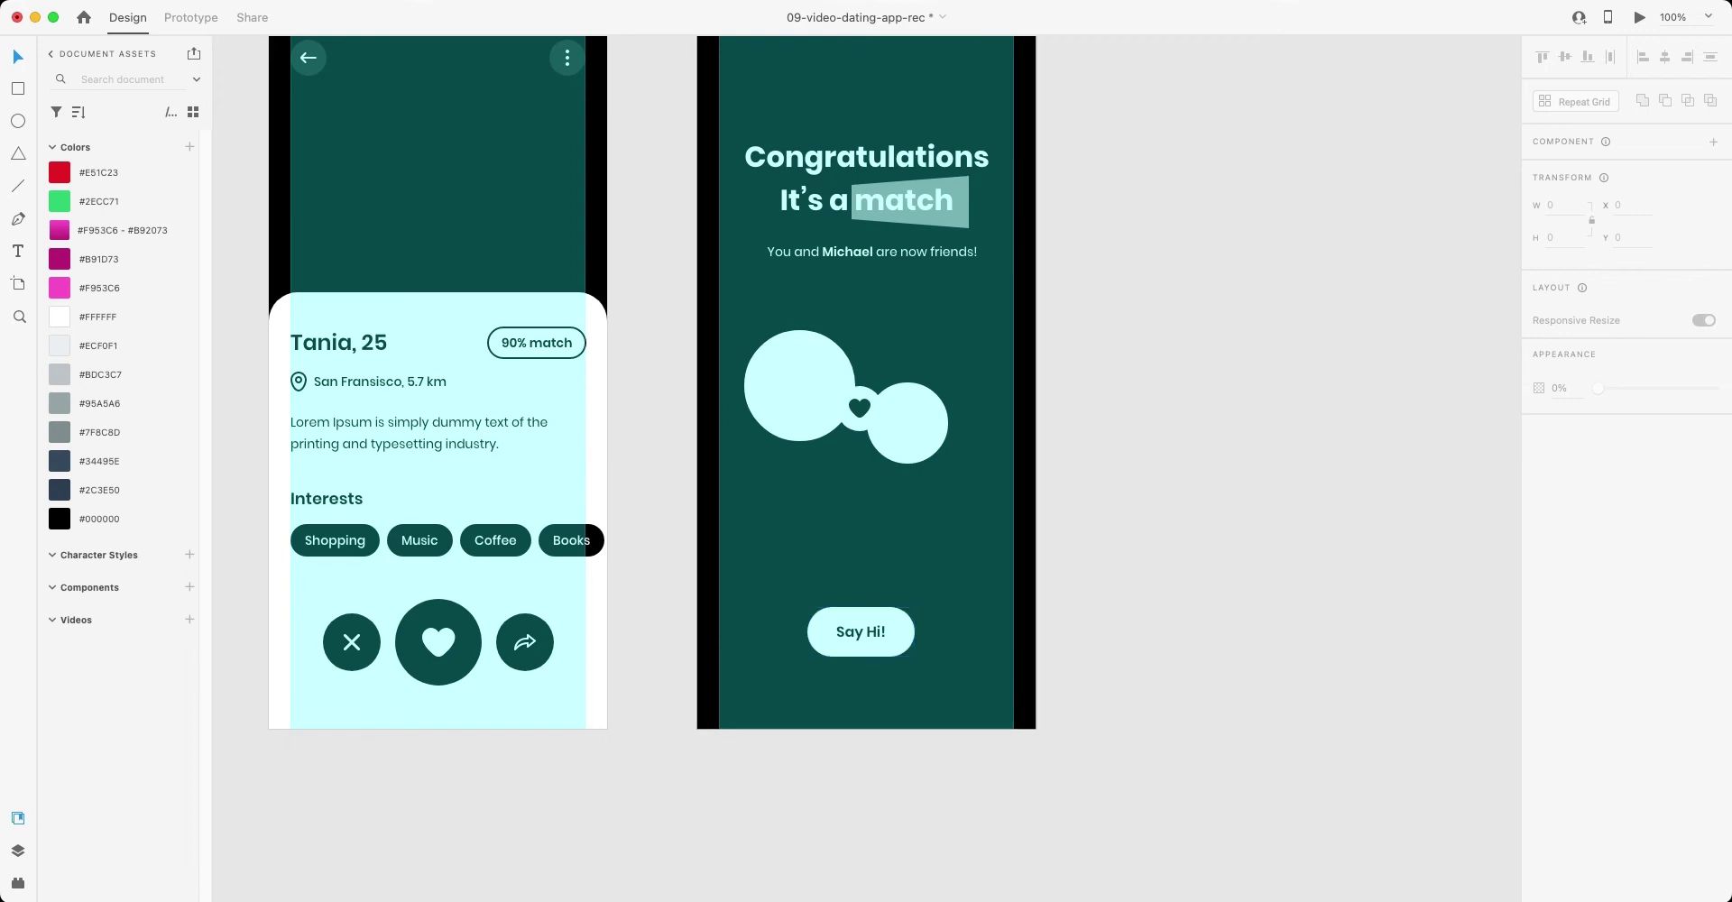
key("super+s")
- Fill the large rounded card on the Discover screen with a random female photo from the User Profile plugin
scroll(867, 406, "left", 10)
left_click(450, 338)
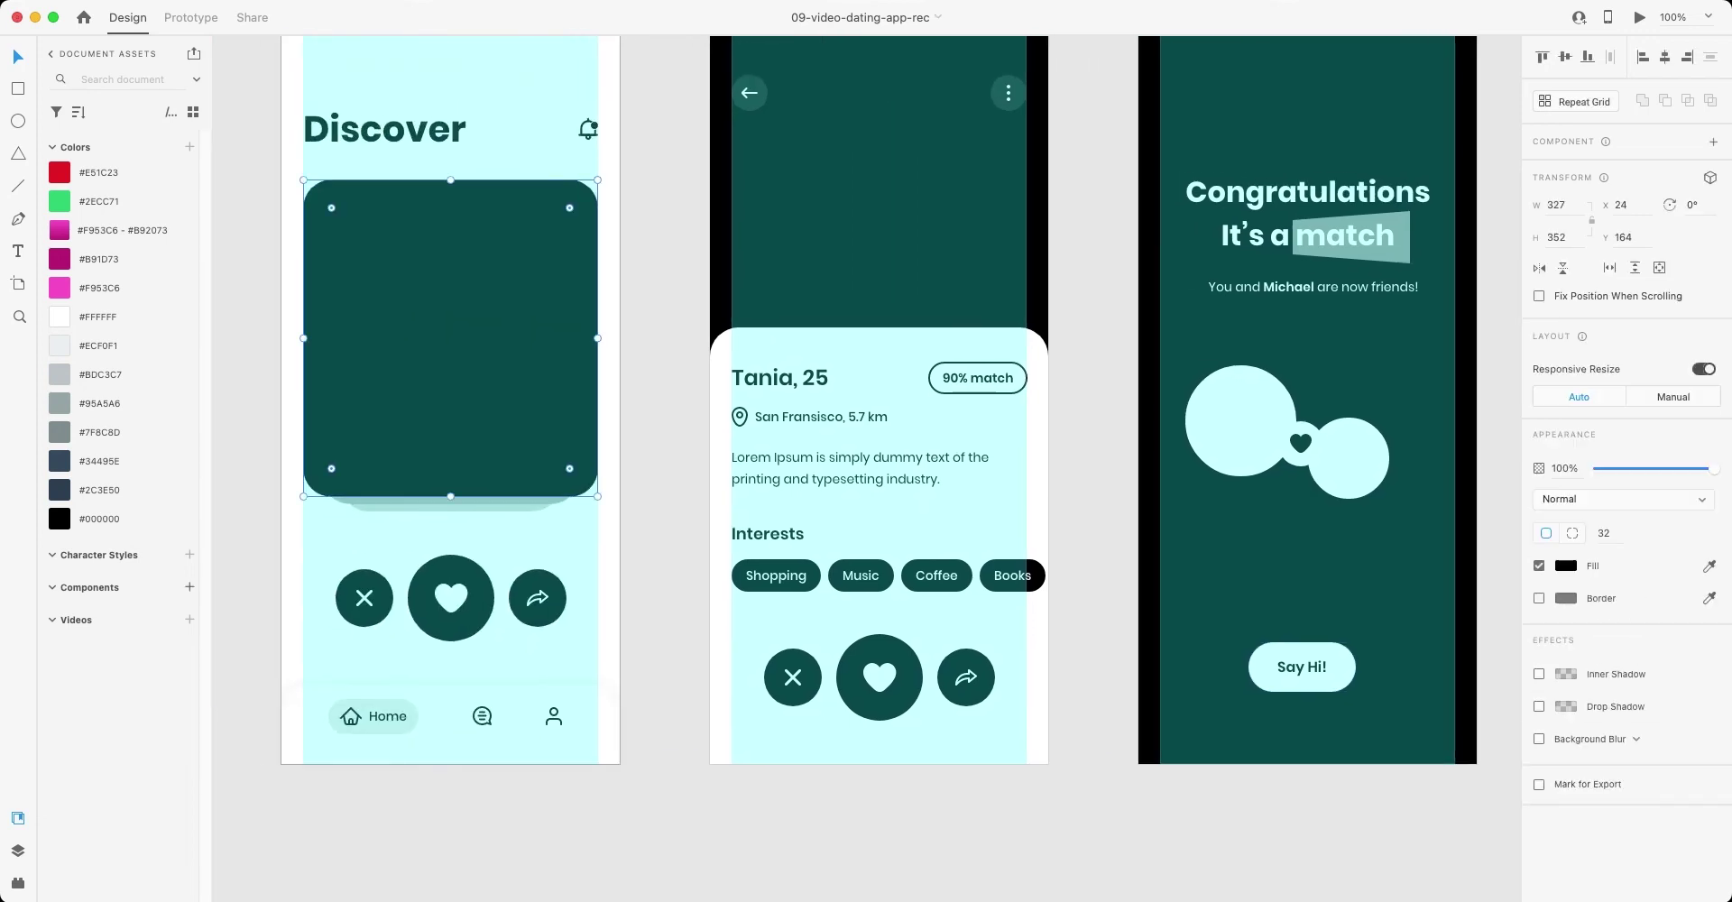
left_click(17, 883)
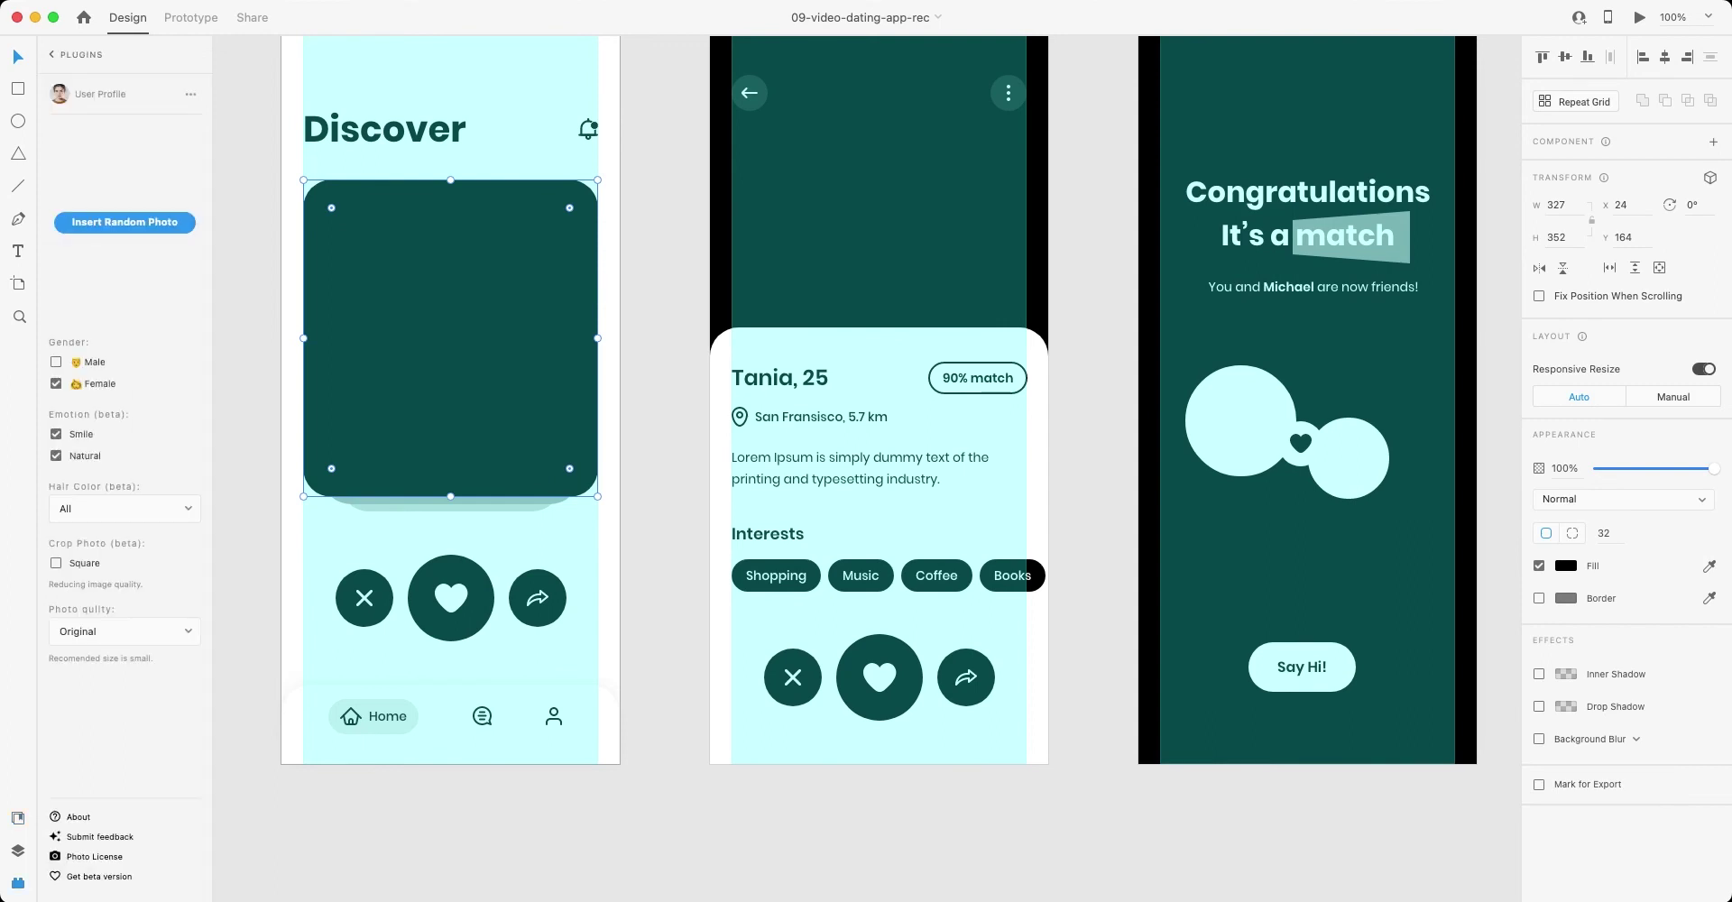
left_click(124, 222)
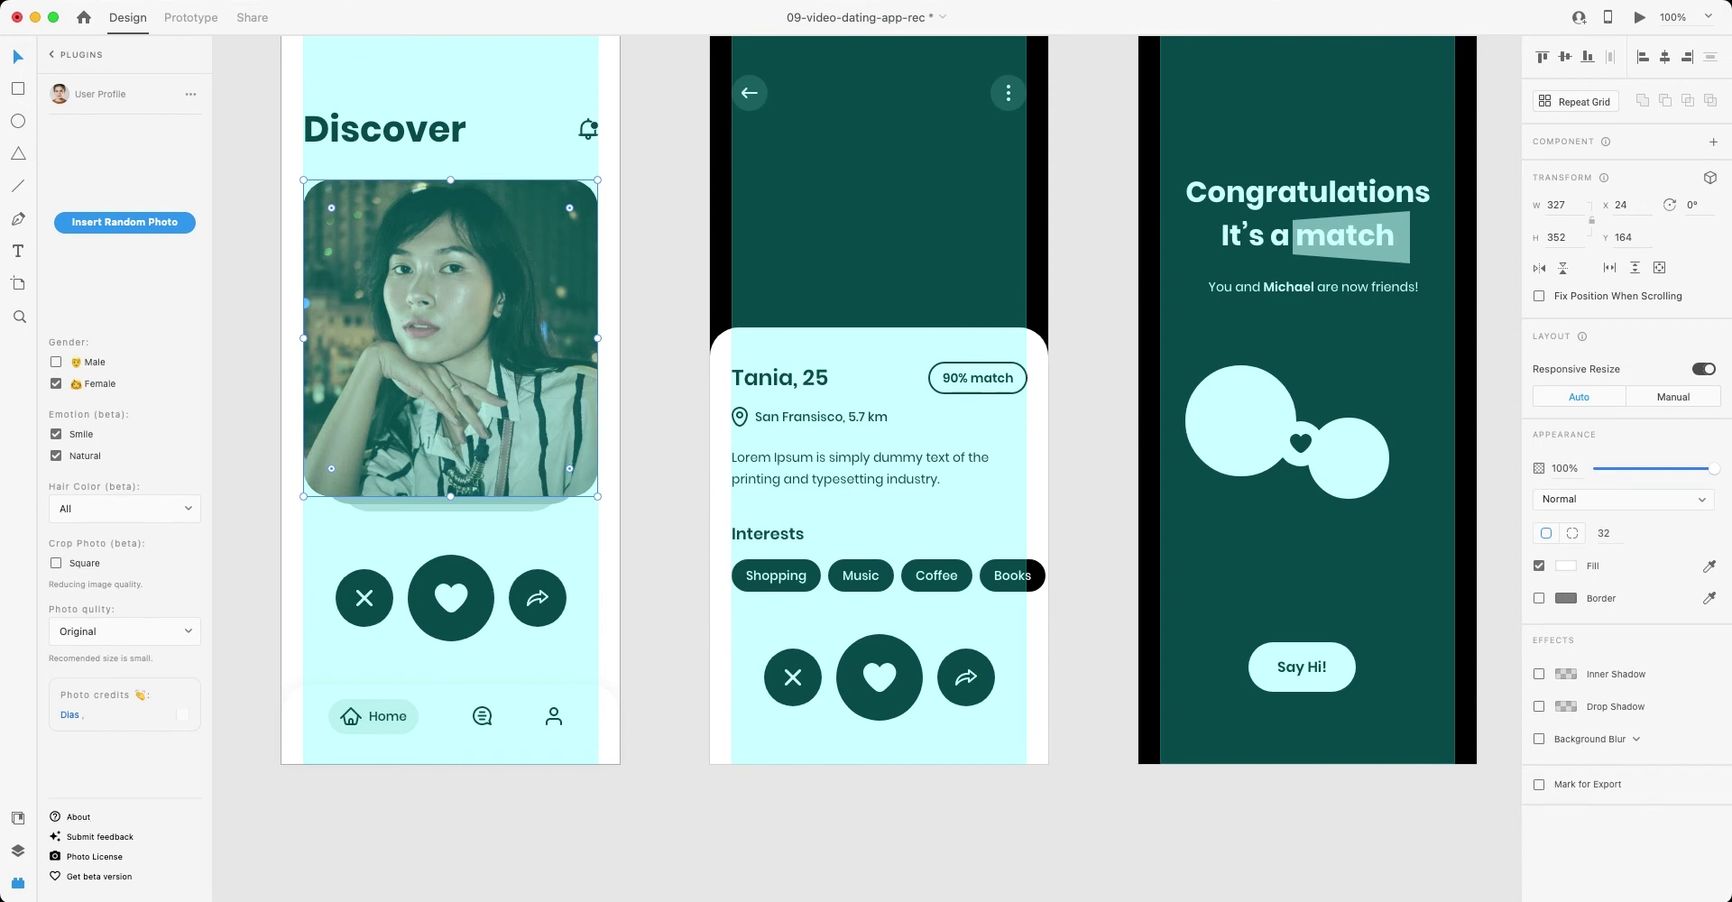
- Colour the Discover heading and the bell icon beside it with #2C3E50
left_click(17, 818)
left_click(385, 129)
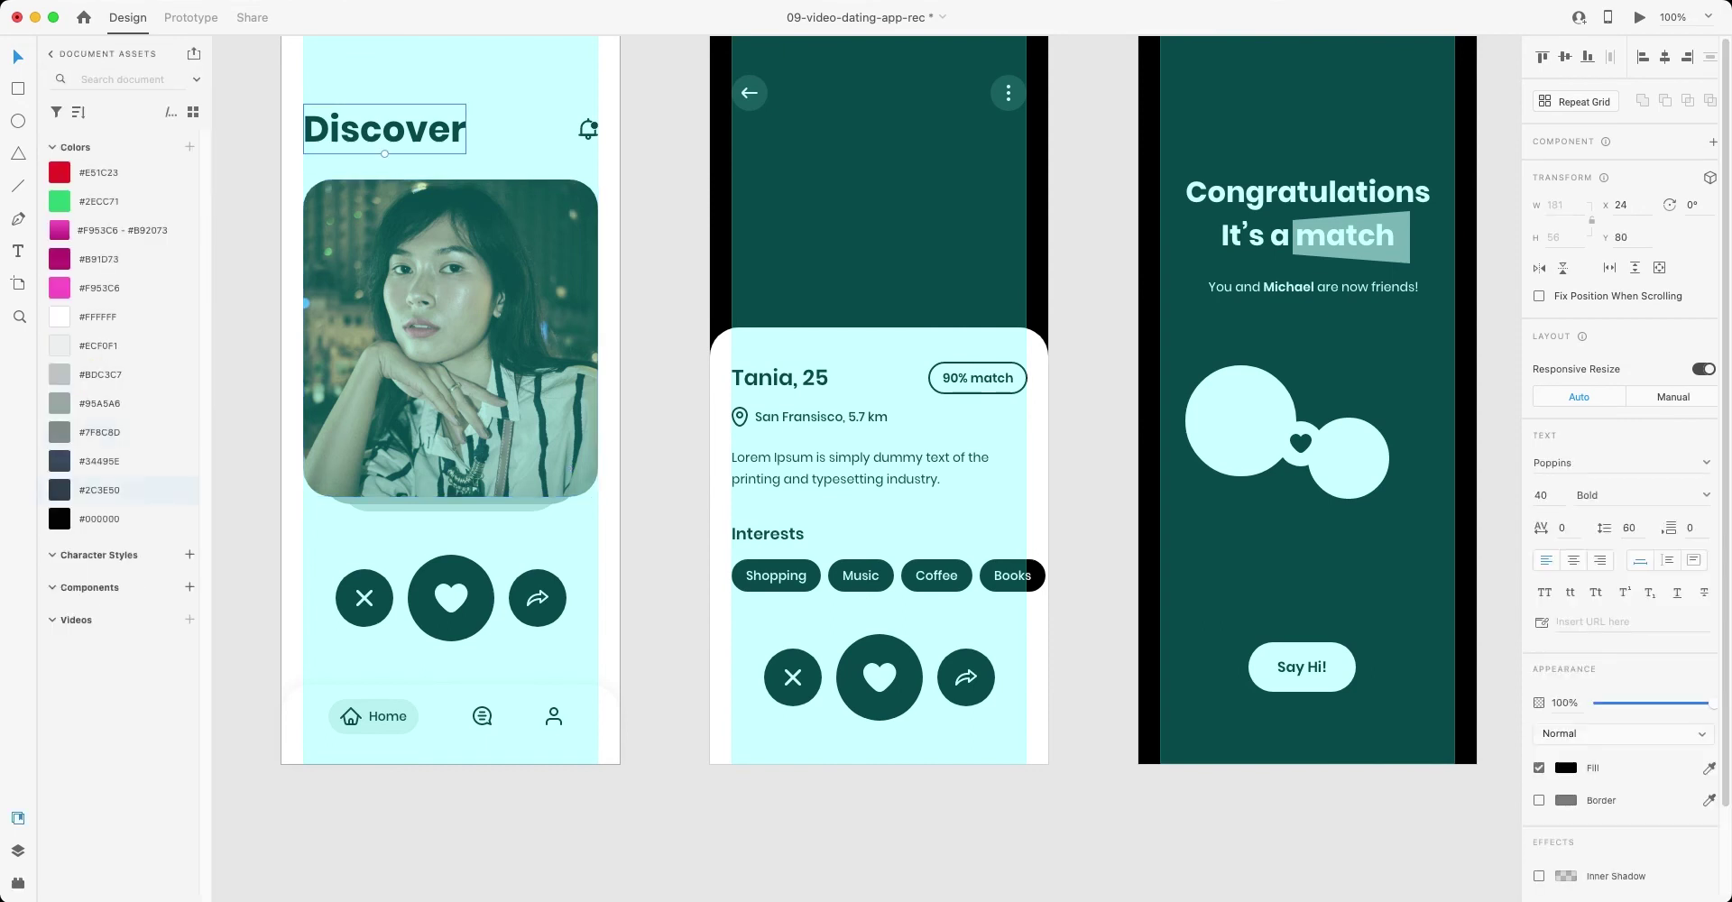
left_click(99, 490)
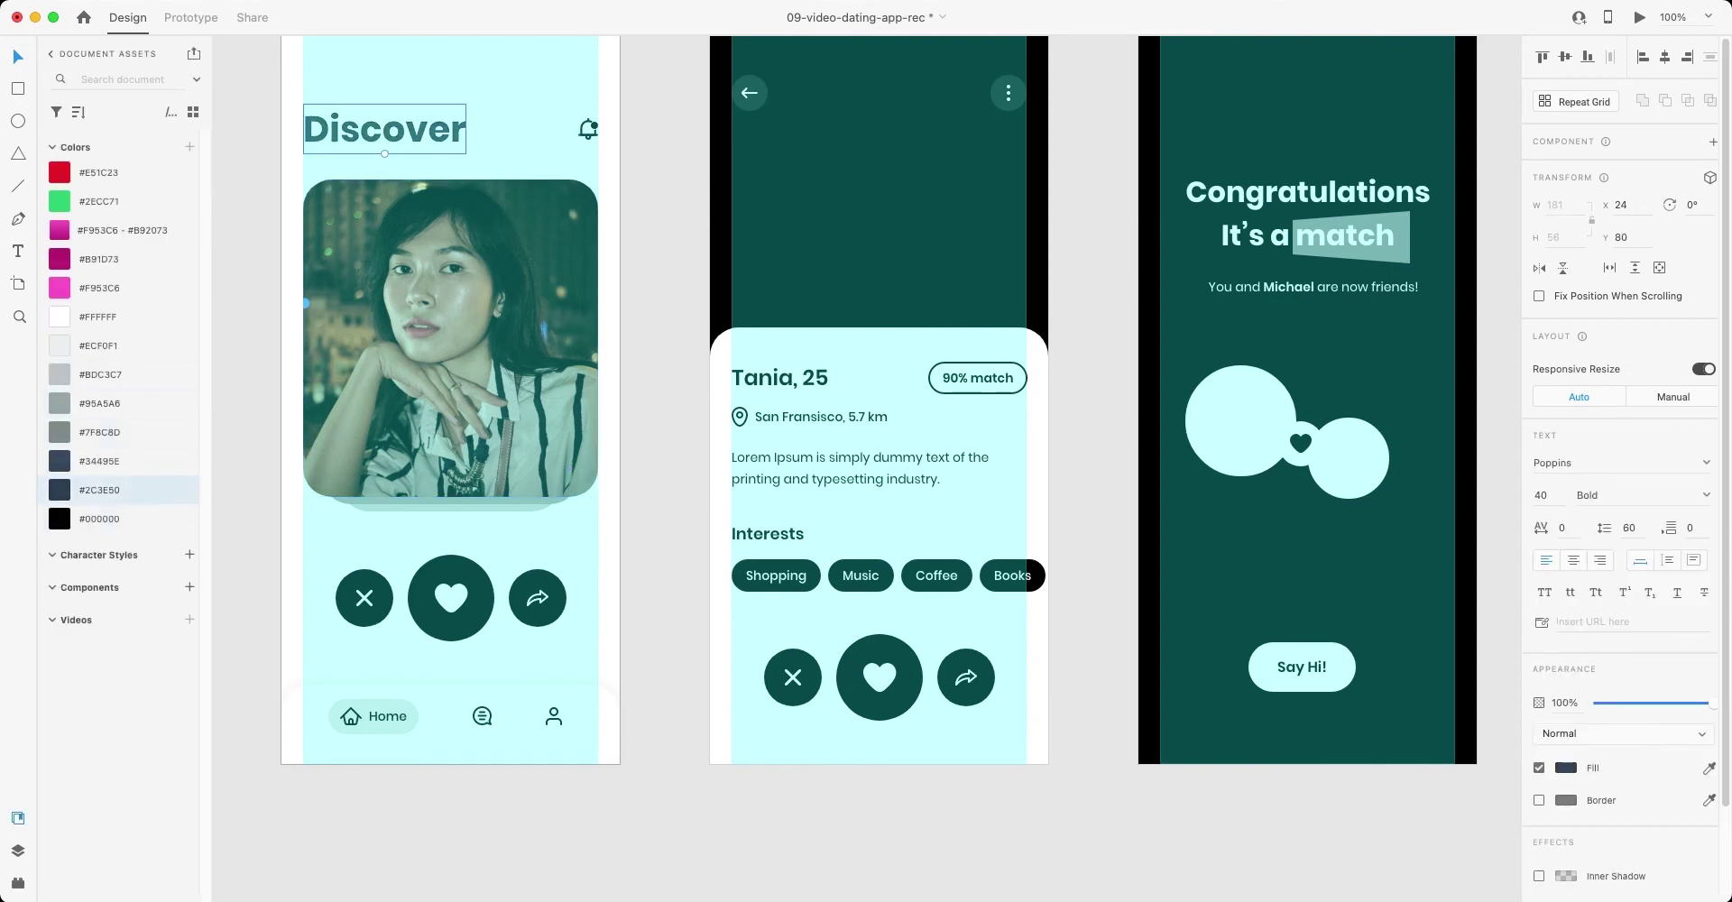
left_click(588, 129)
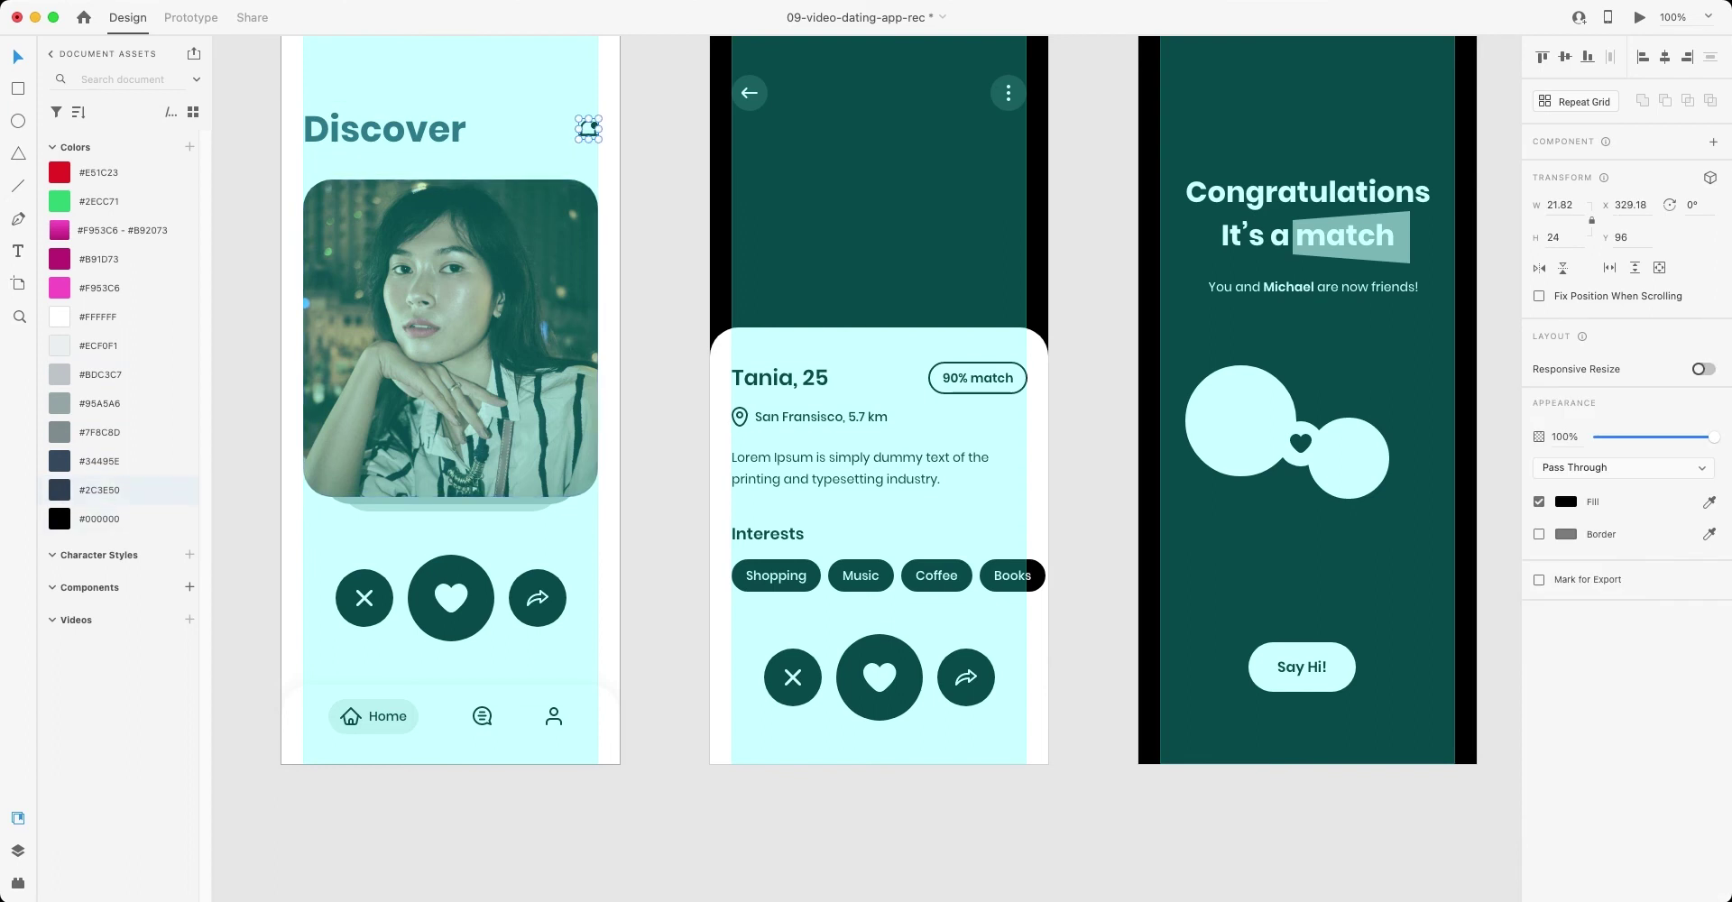
left_click(100, 490)
- Try #2ECC71 on the bell's notification dot, then fill the dot with pink #F953C6
double_click(596, 124)
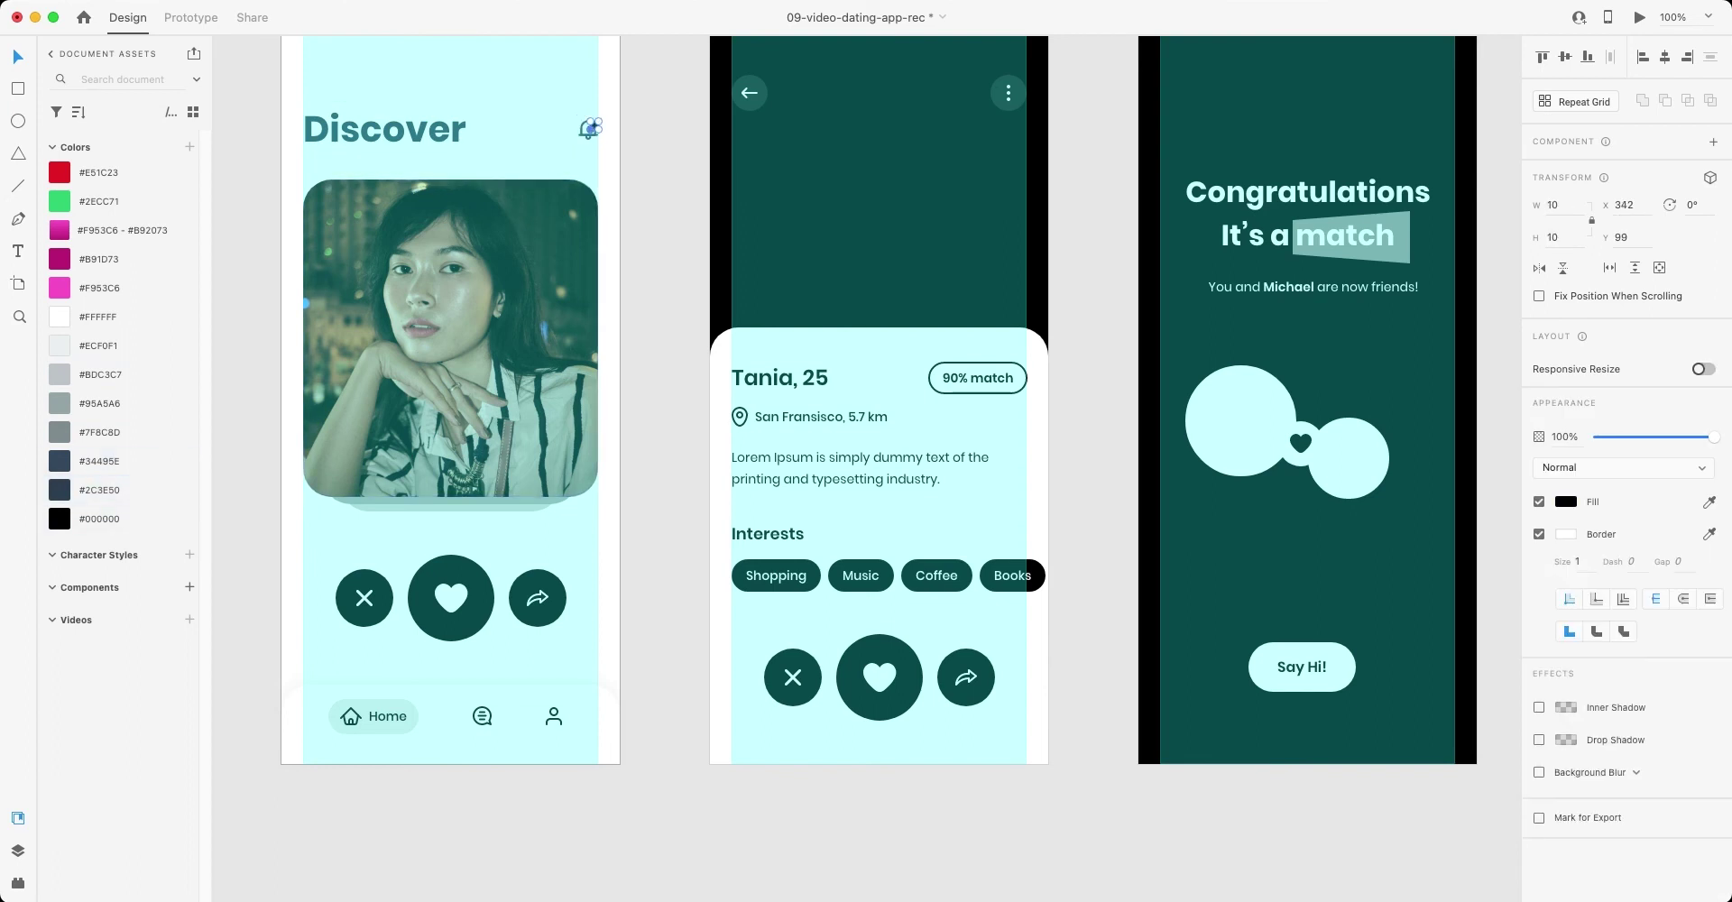
left_click(100, 201)
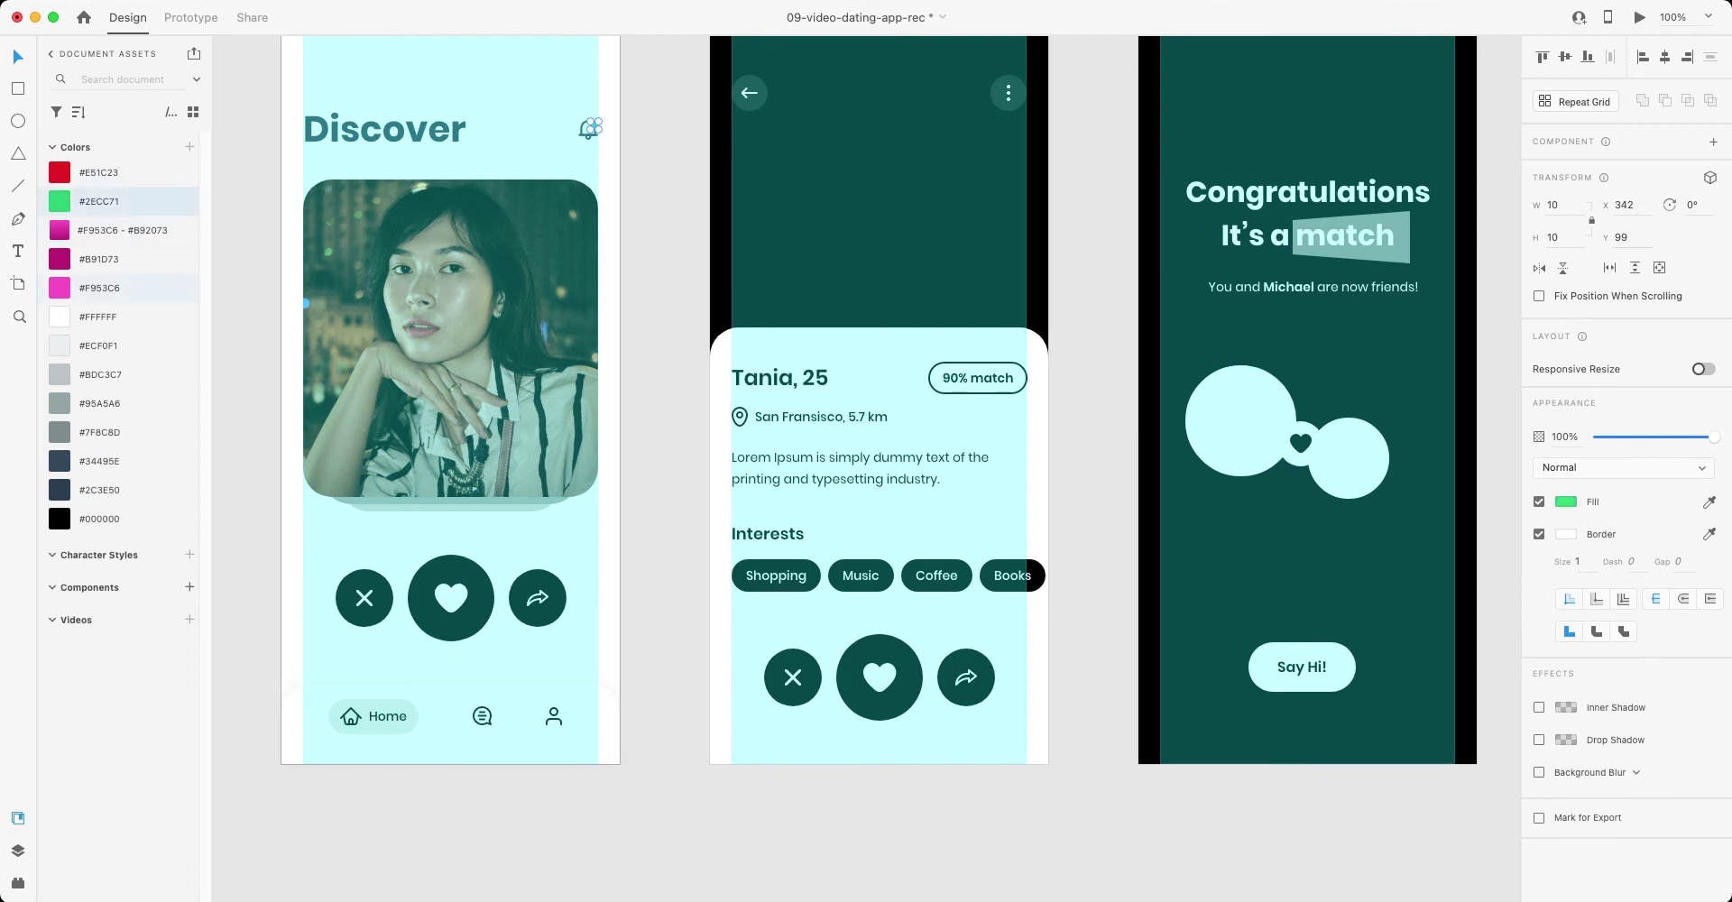
left_click(99, 288)
key("Escape")
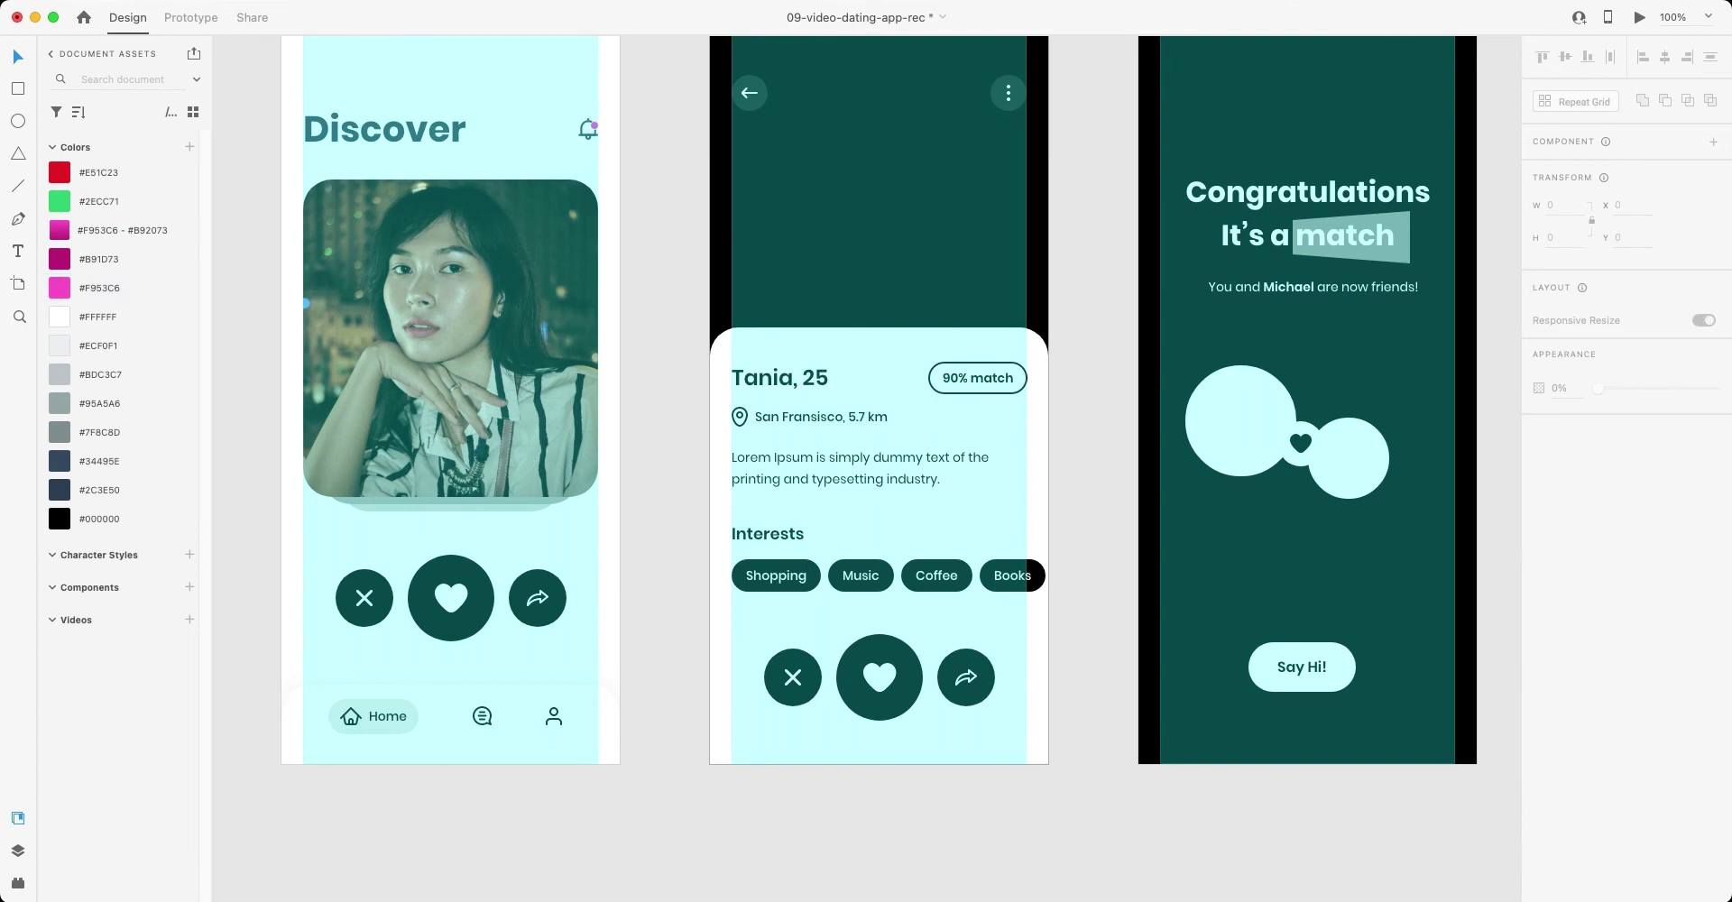
- Fill the heart button's circle on the Discover screen with the #F953C6 - #B92073 gradient
left_click(451, 570)
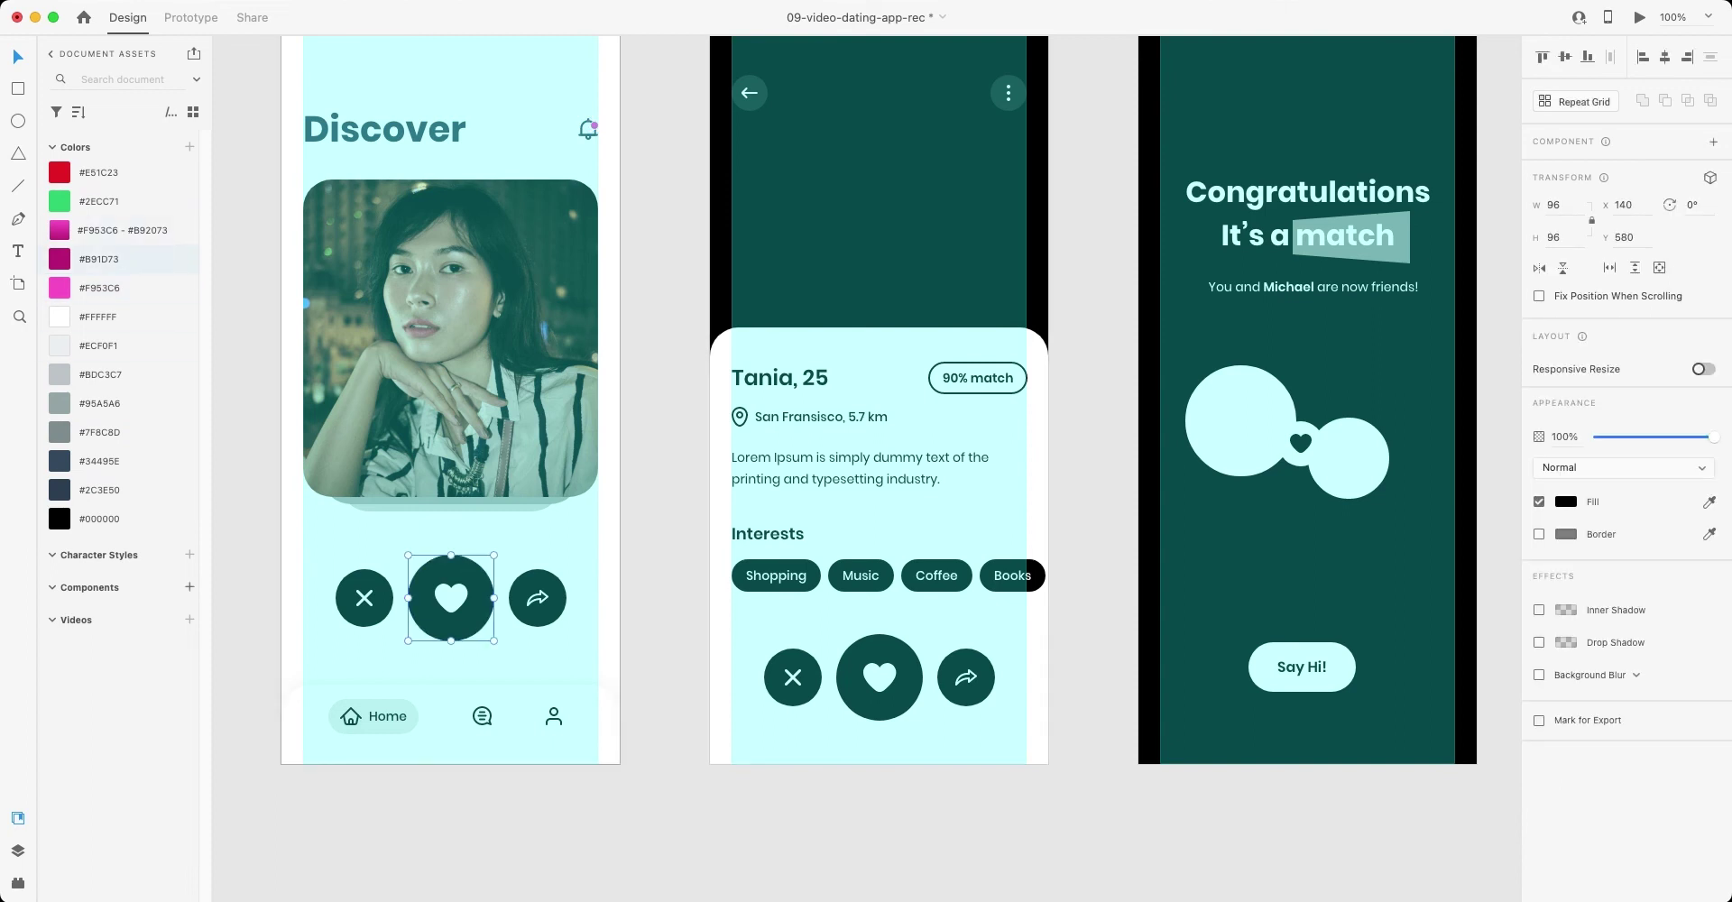
left_click(122, 230)
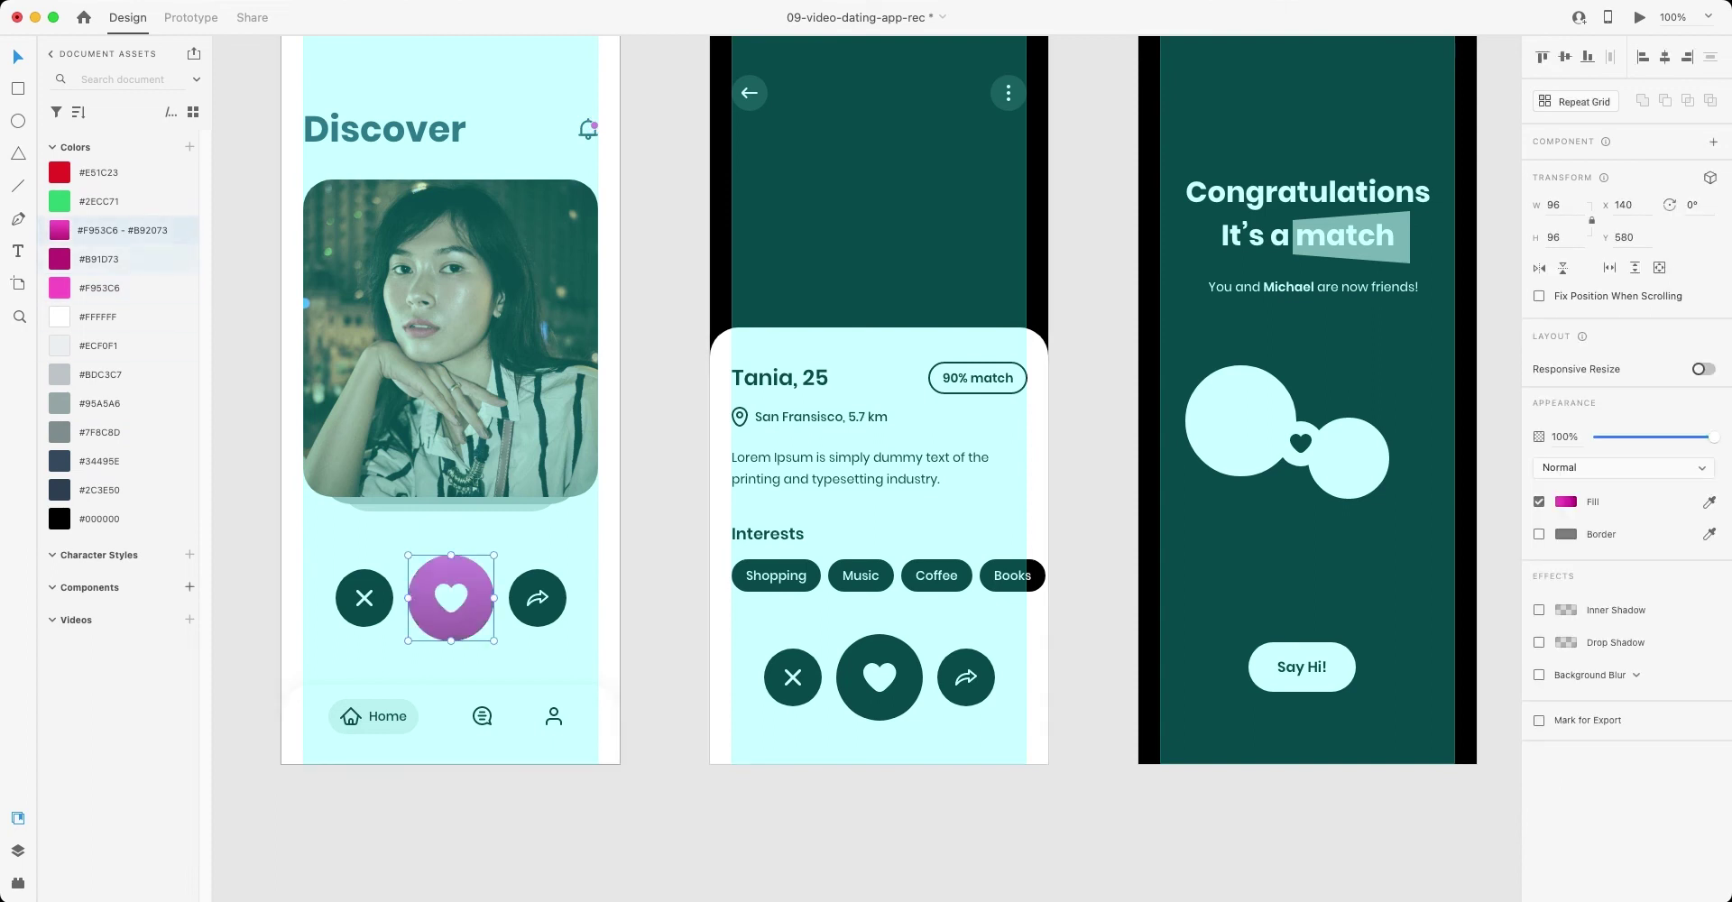
- Try light greys #ECF0F1 and #BDC3C7 on the circles of the cross and share buttons on the Discover screen
left_click(364, 598)
left_click(451, 598, "shift")
left_click(538, 598, "shift")
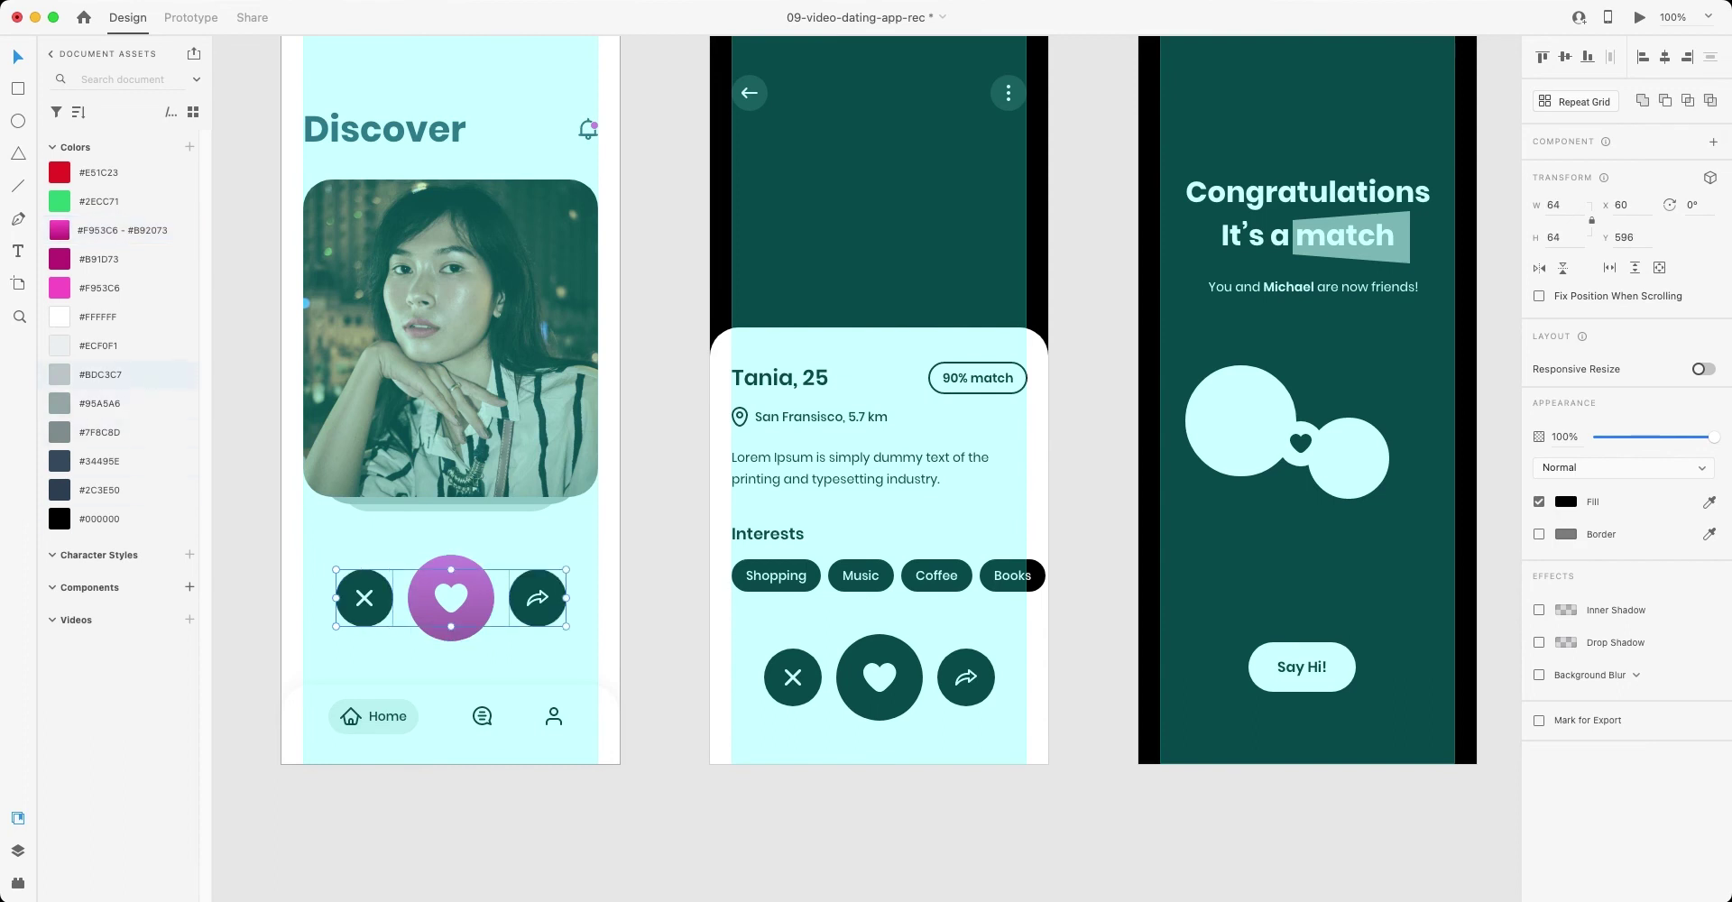
left_click(99, 375)
left_click(99, 346)
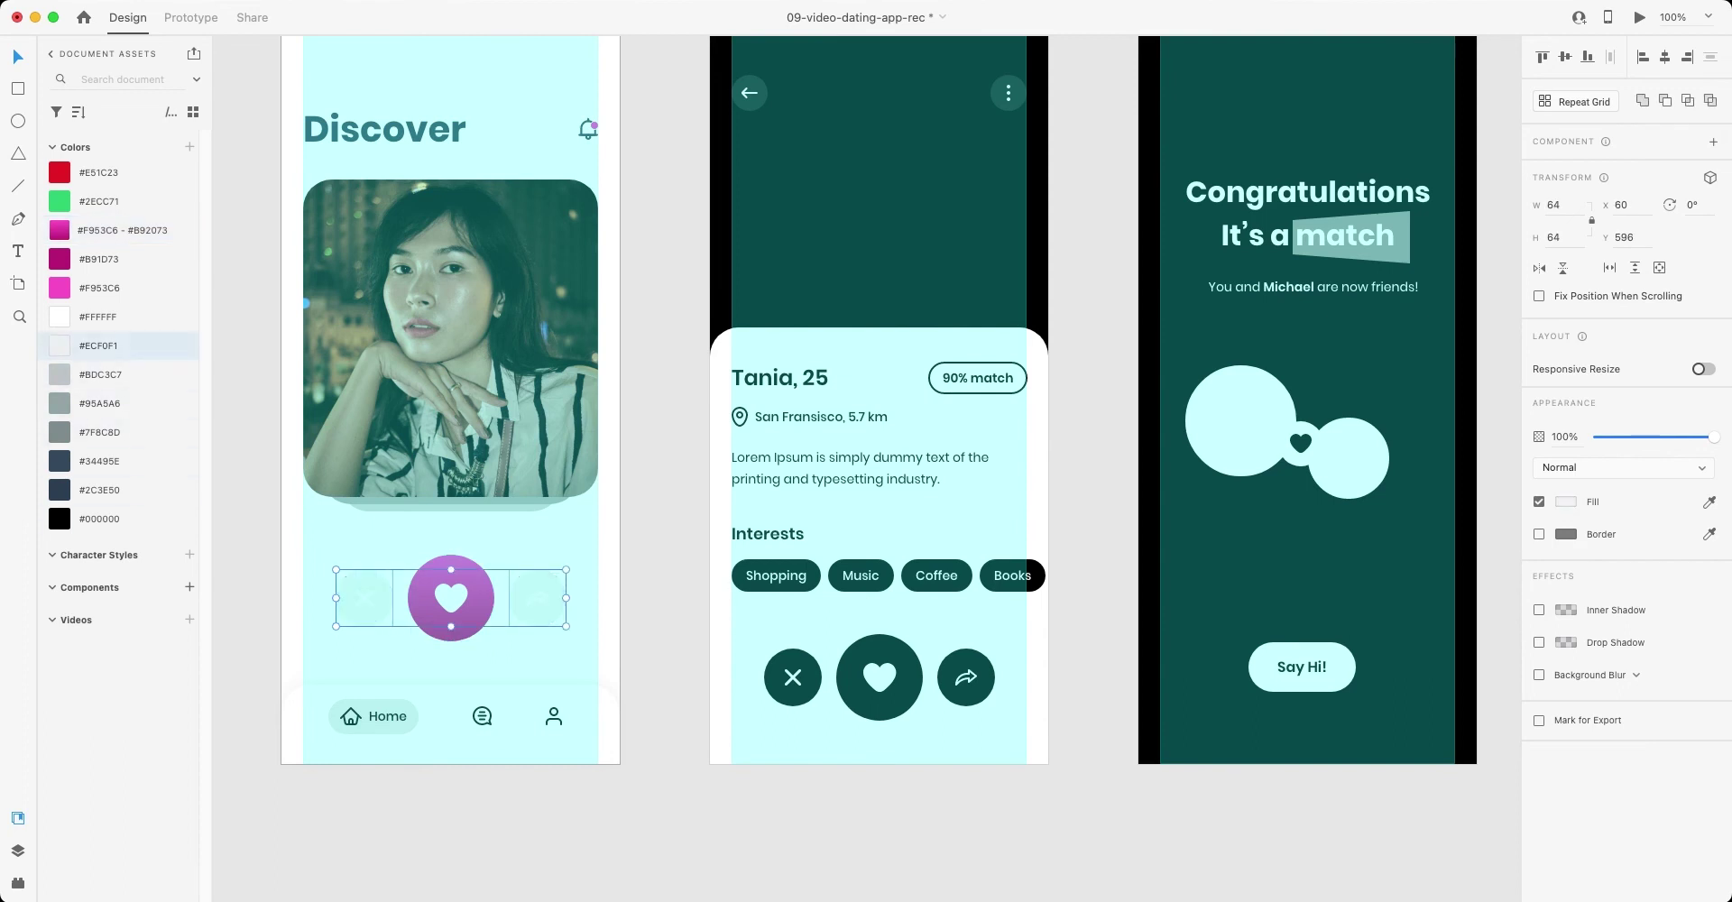
left_click(99, 374)
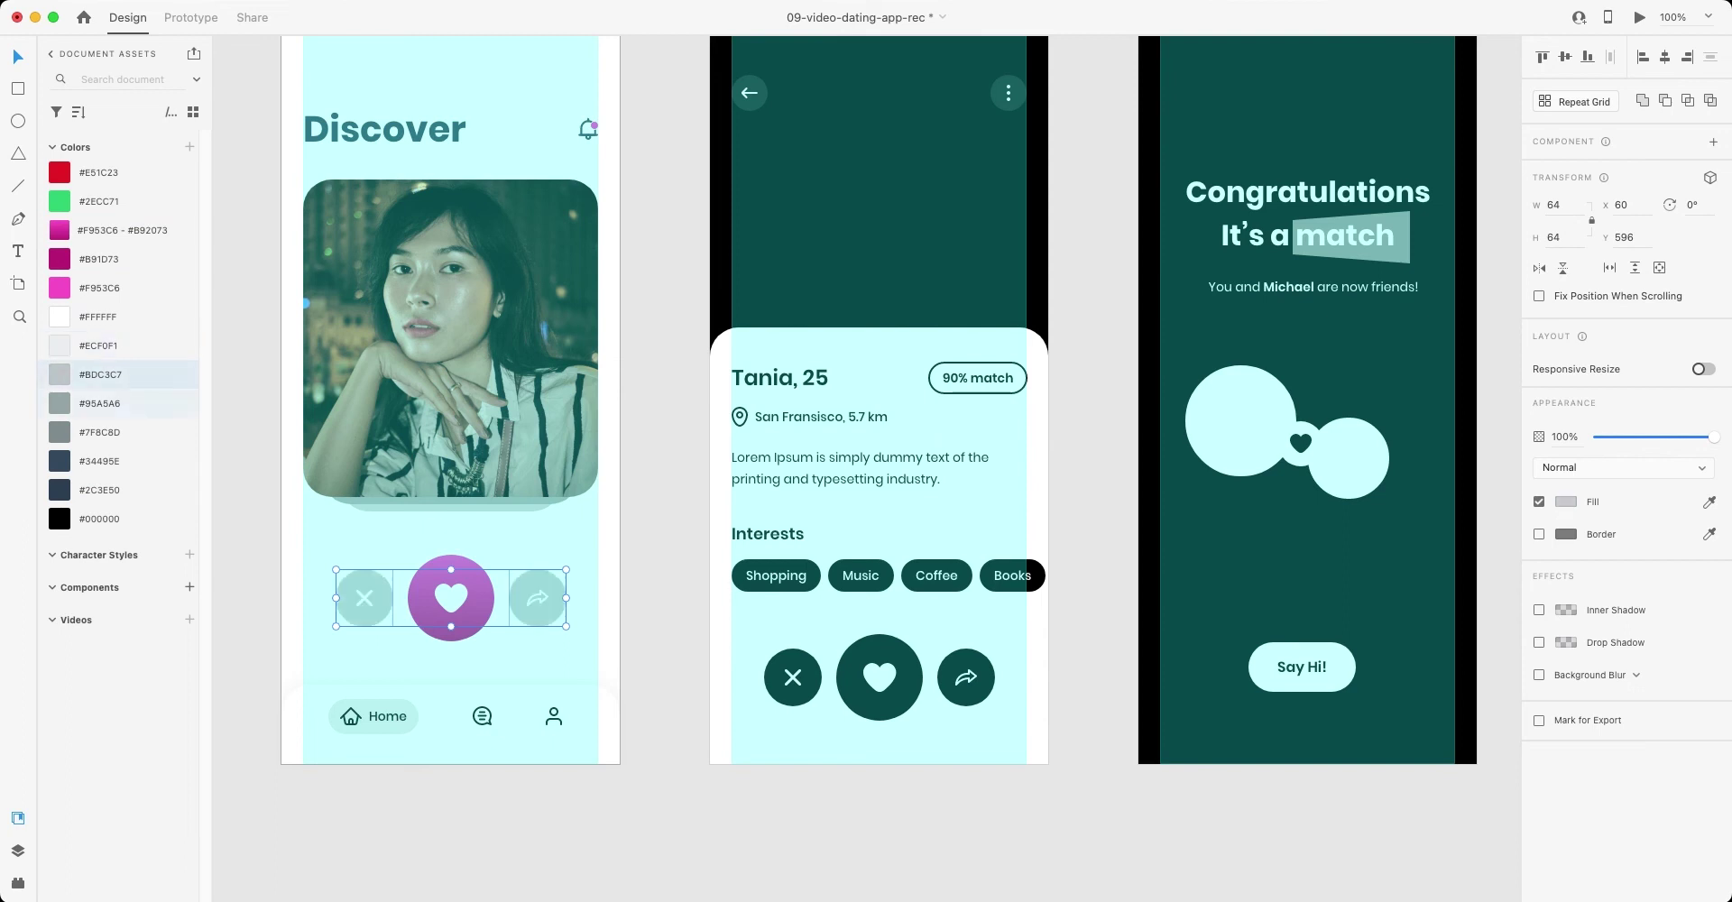
- Try #34495E, #7F8C8D and #2C3E50 on the Discover screen's cross and share icons
double_click(365, 599)
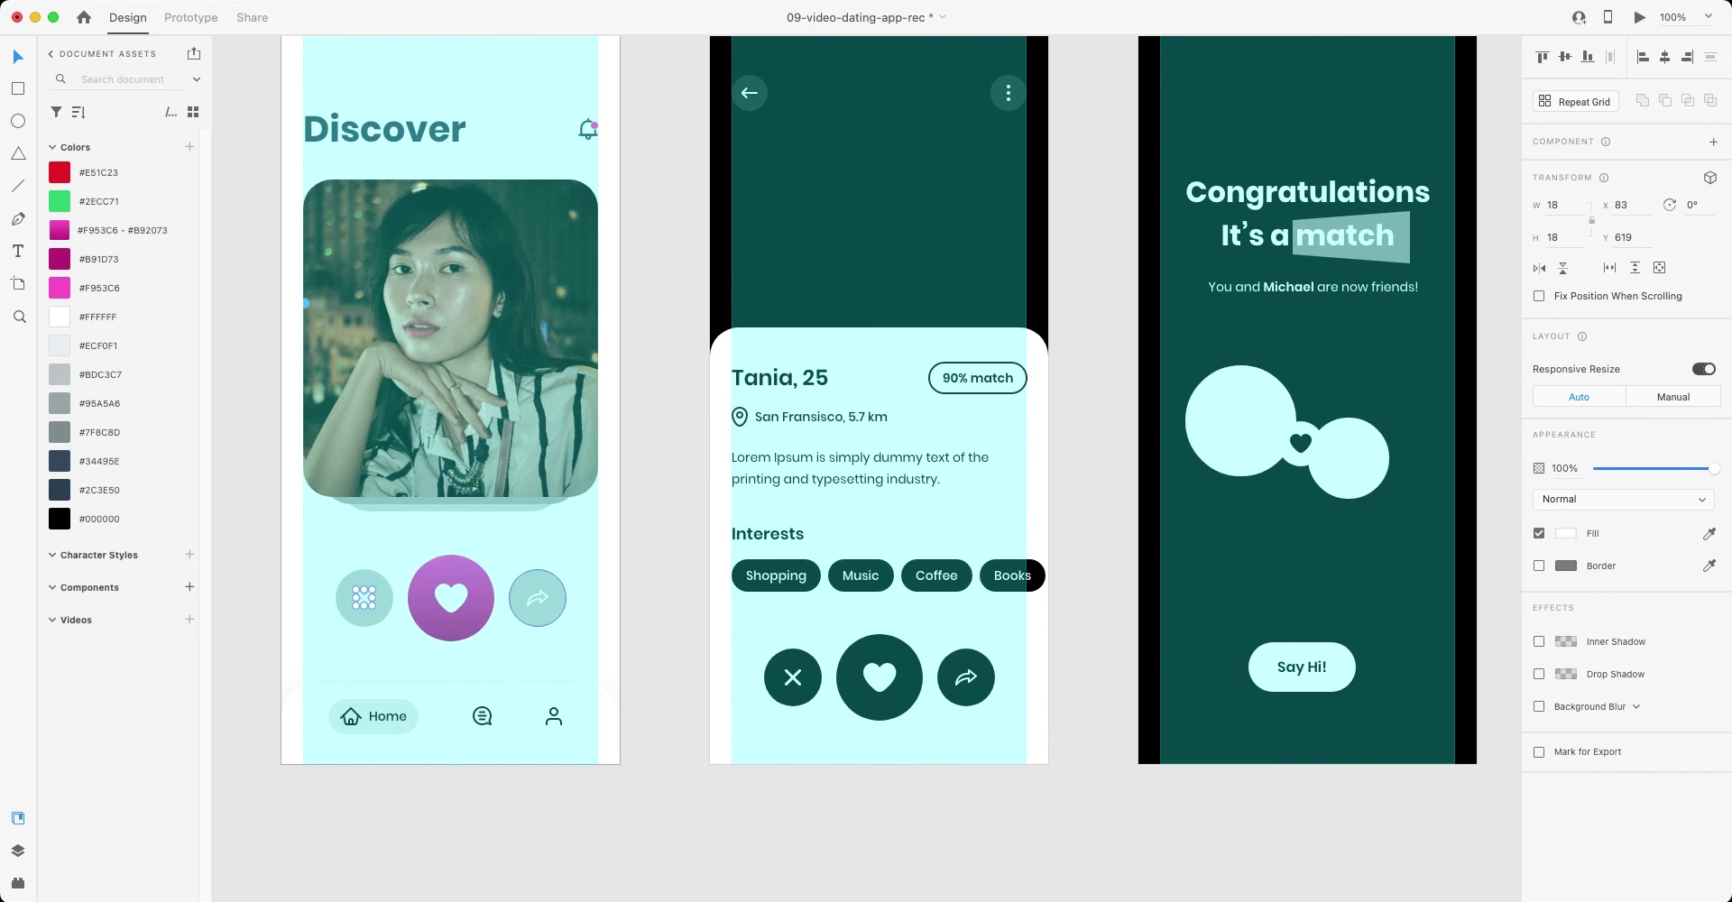
left_click(538, 598, "shift")
left_click(100, 490)
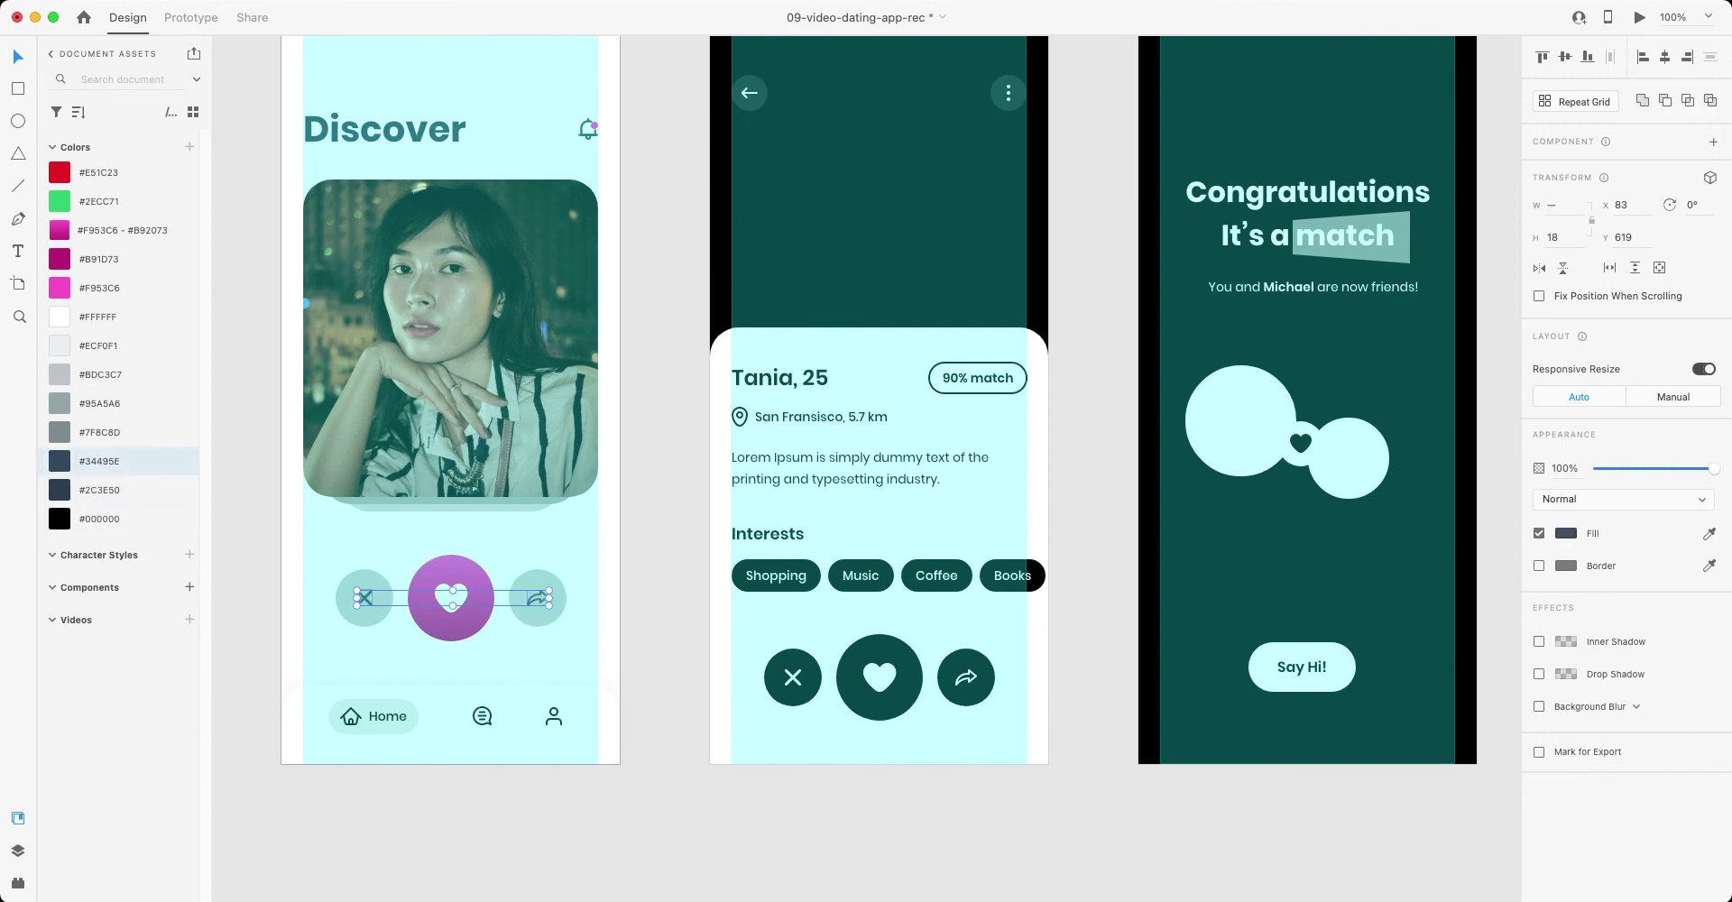
left_click(99, 432)
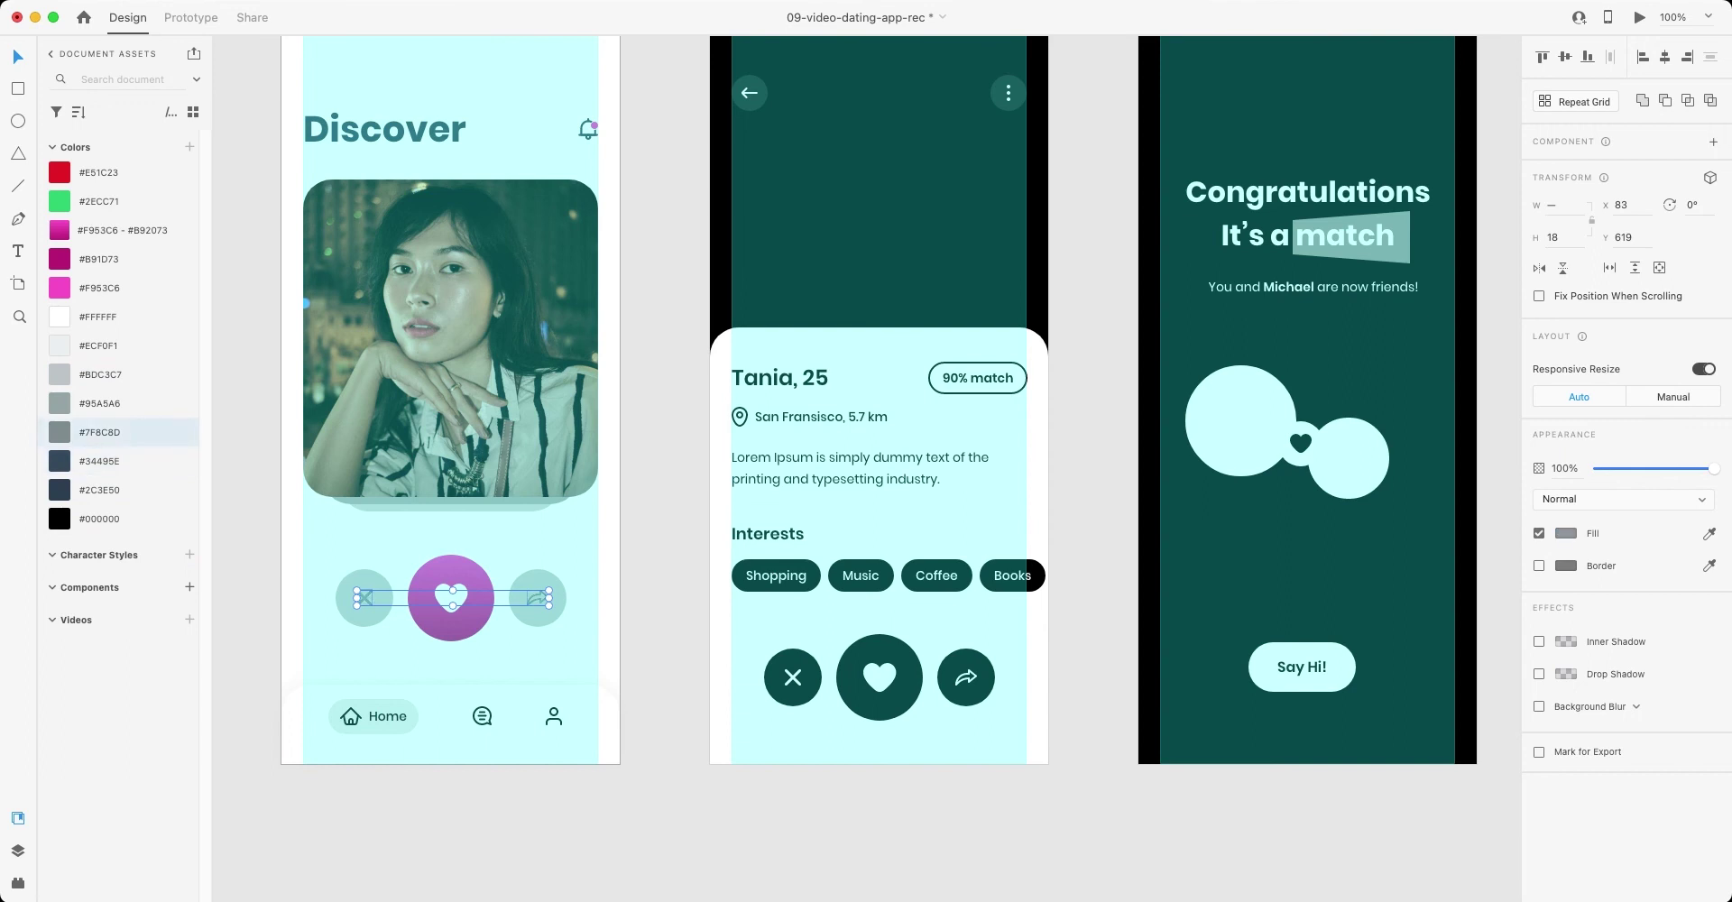
left_click(99, 490)
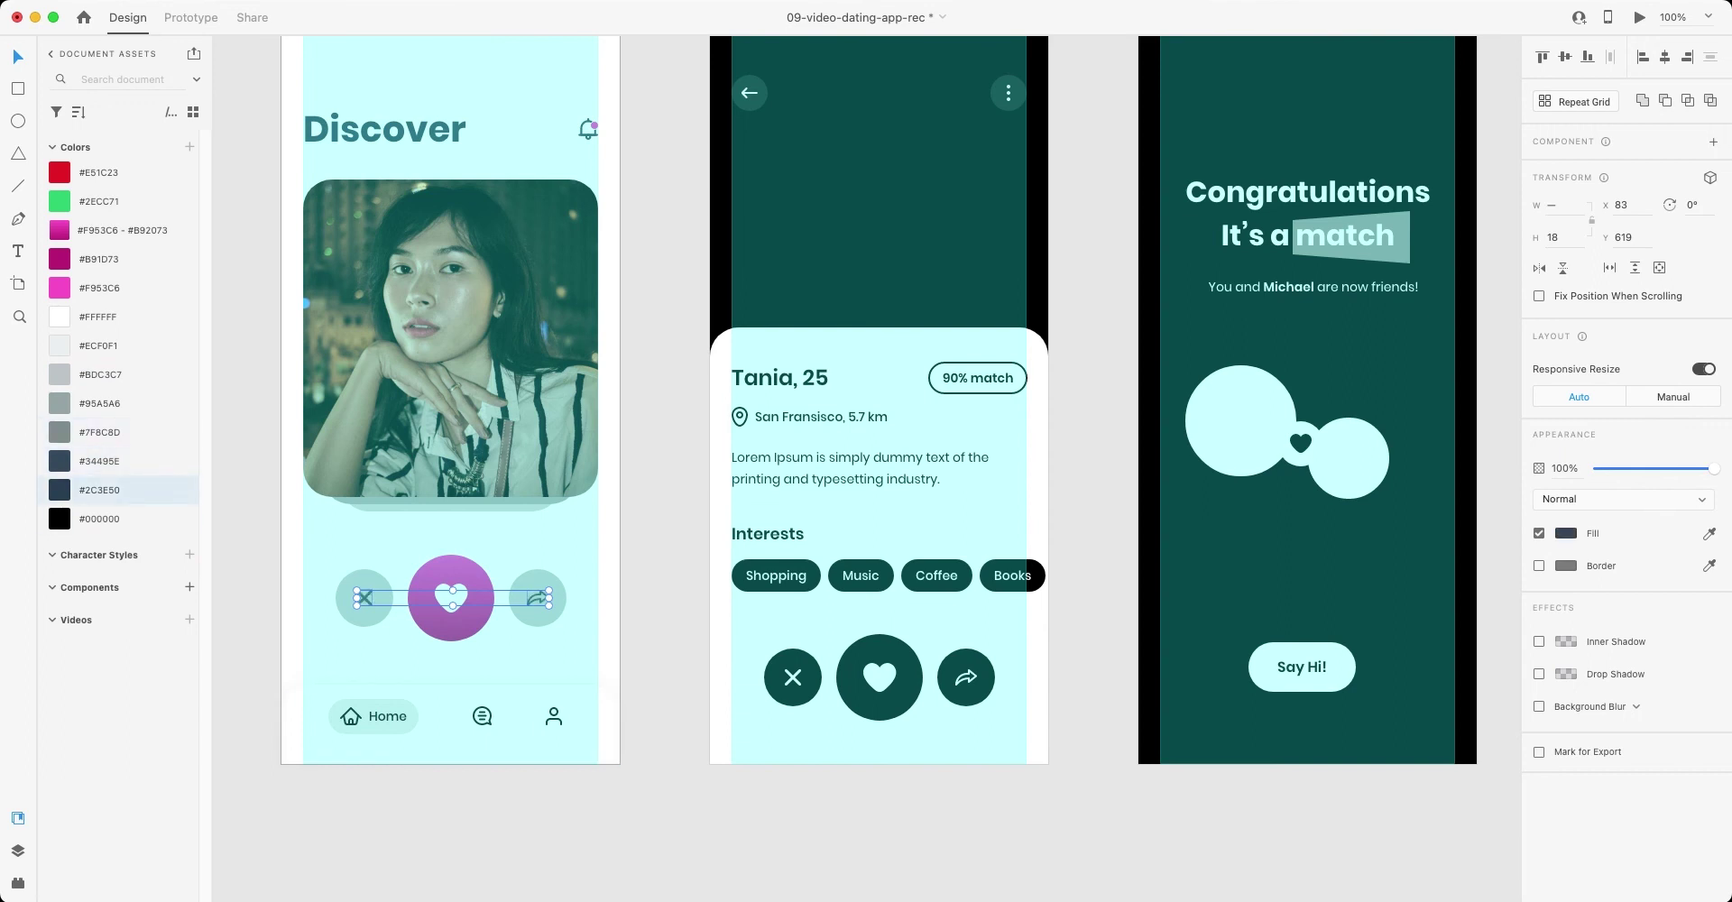
key("ctrl+z")
key("ctrl+z")
- Fill the Discover cross button's circle with #E51C23 at 10% opacity and colour its cross icon #E51C23
left_click(100, 172)
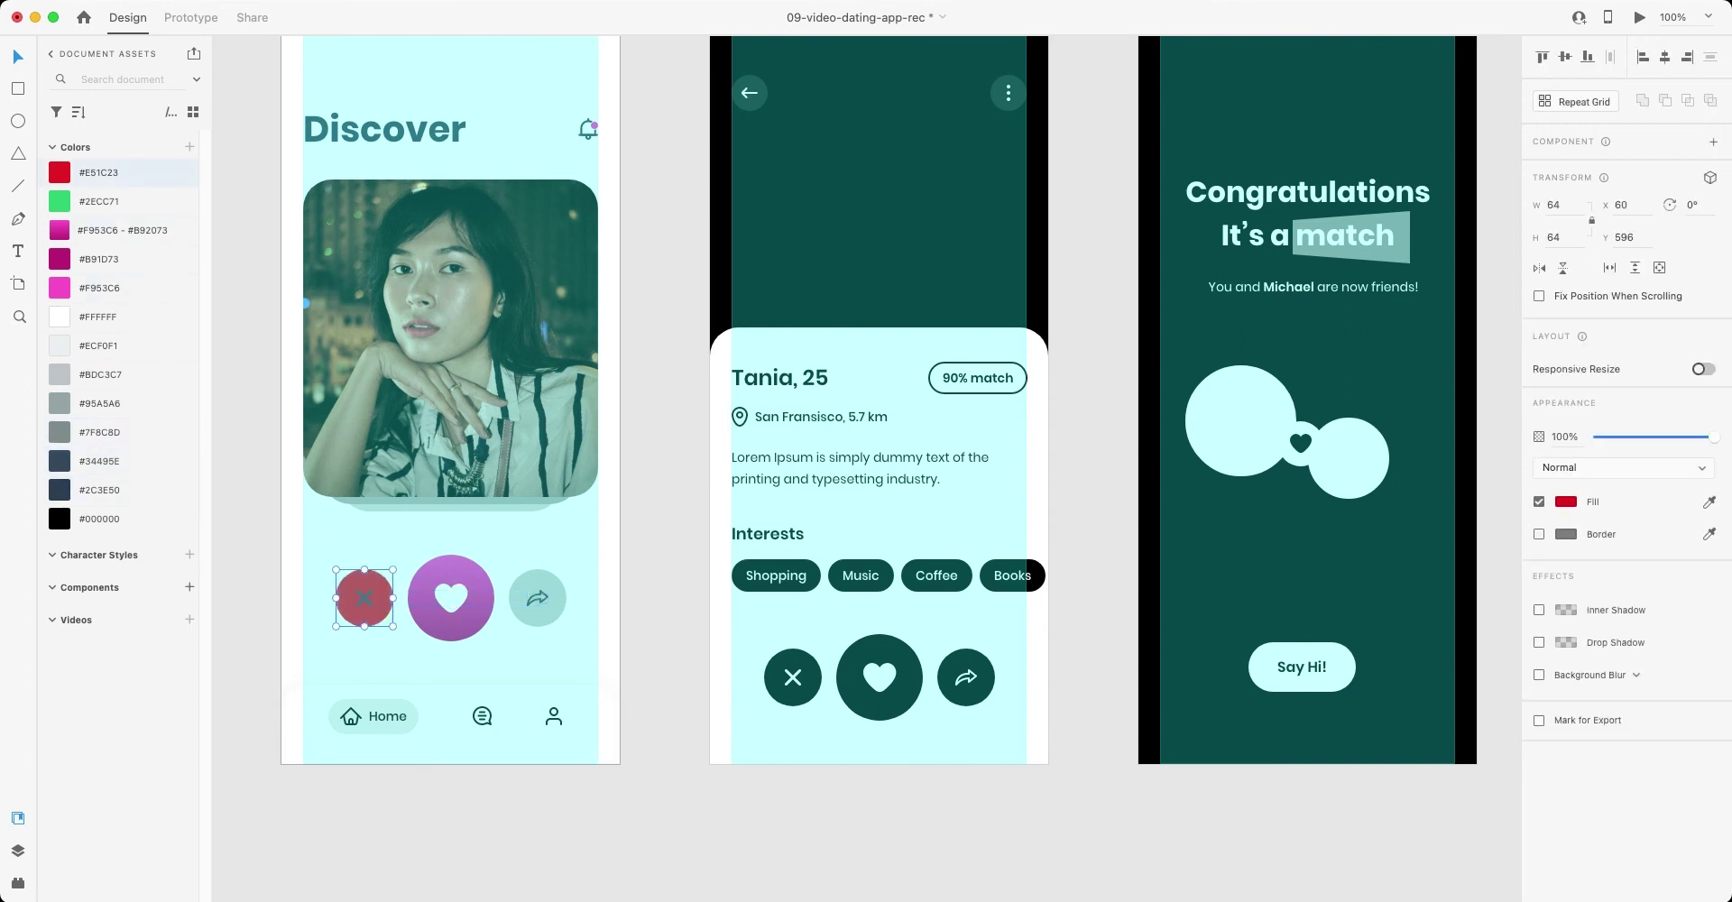
key("1")
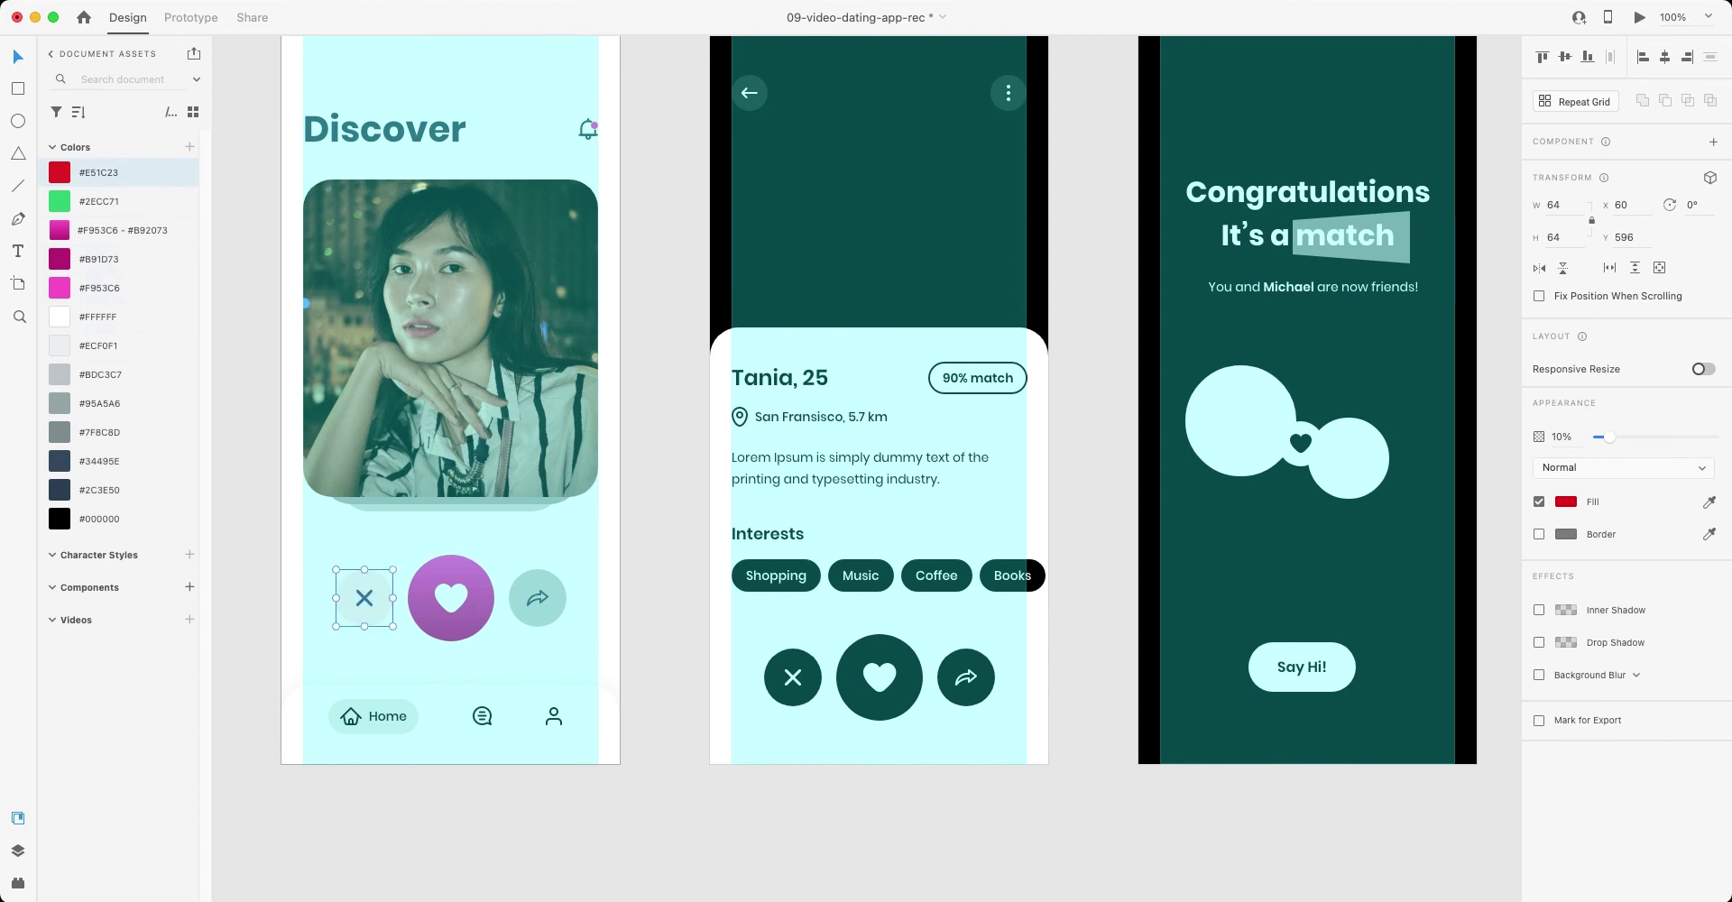
key("Return")
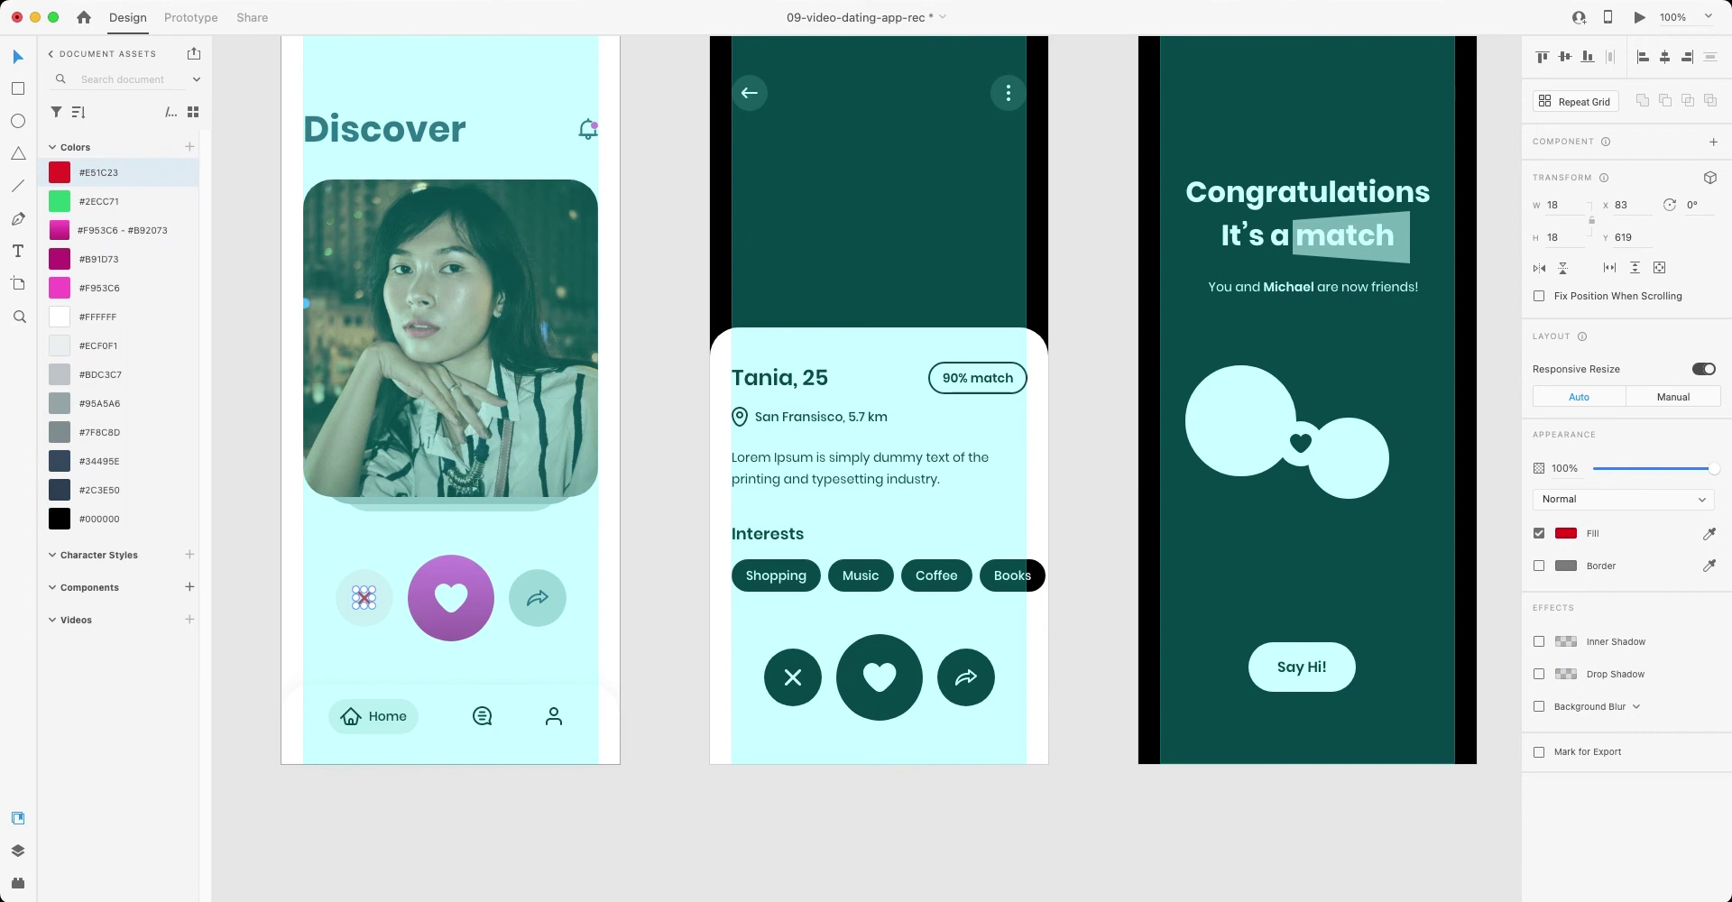
- Fill the Discover share button's circle with #2ECC71 at 10% opacity and colour its arrow icon #2ECC71
left_click(538, 597)
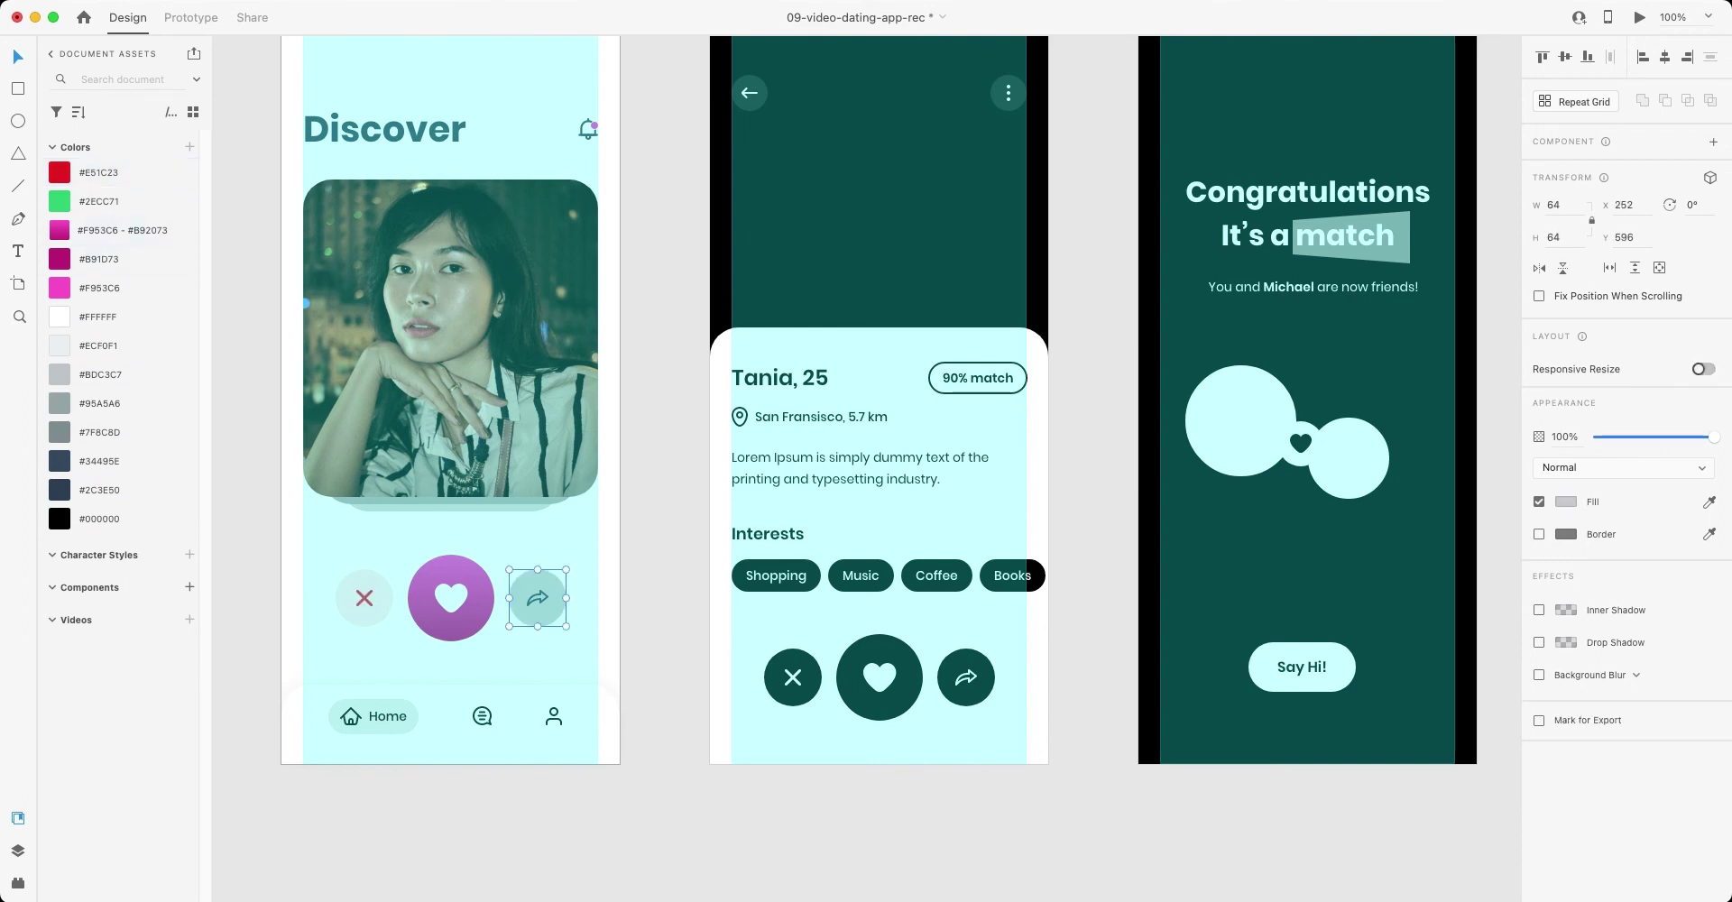
left_click(538, 597, "shift")
left_click(60, 201)
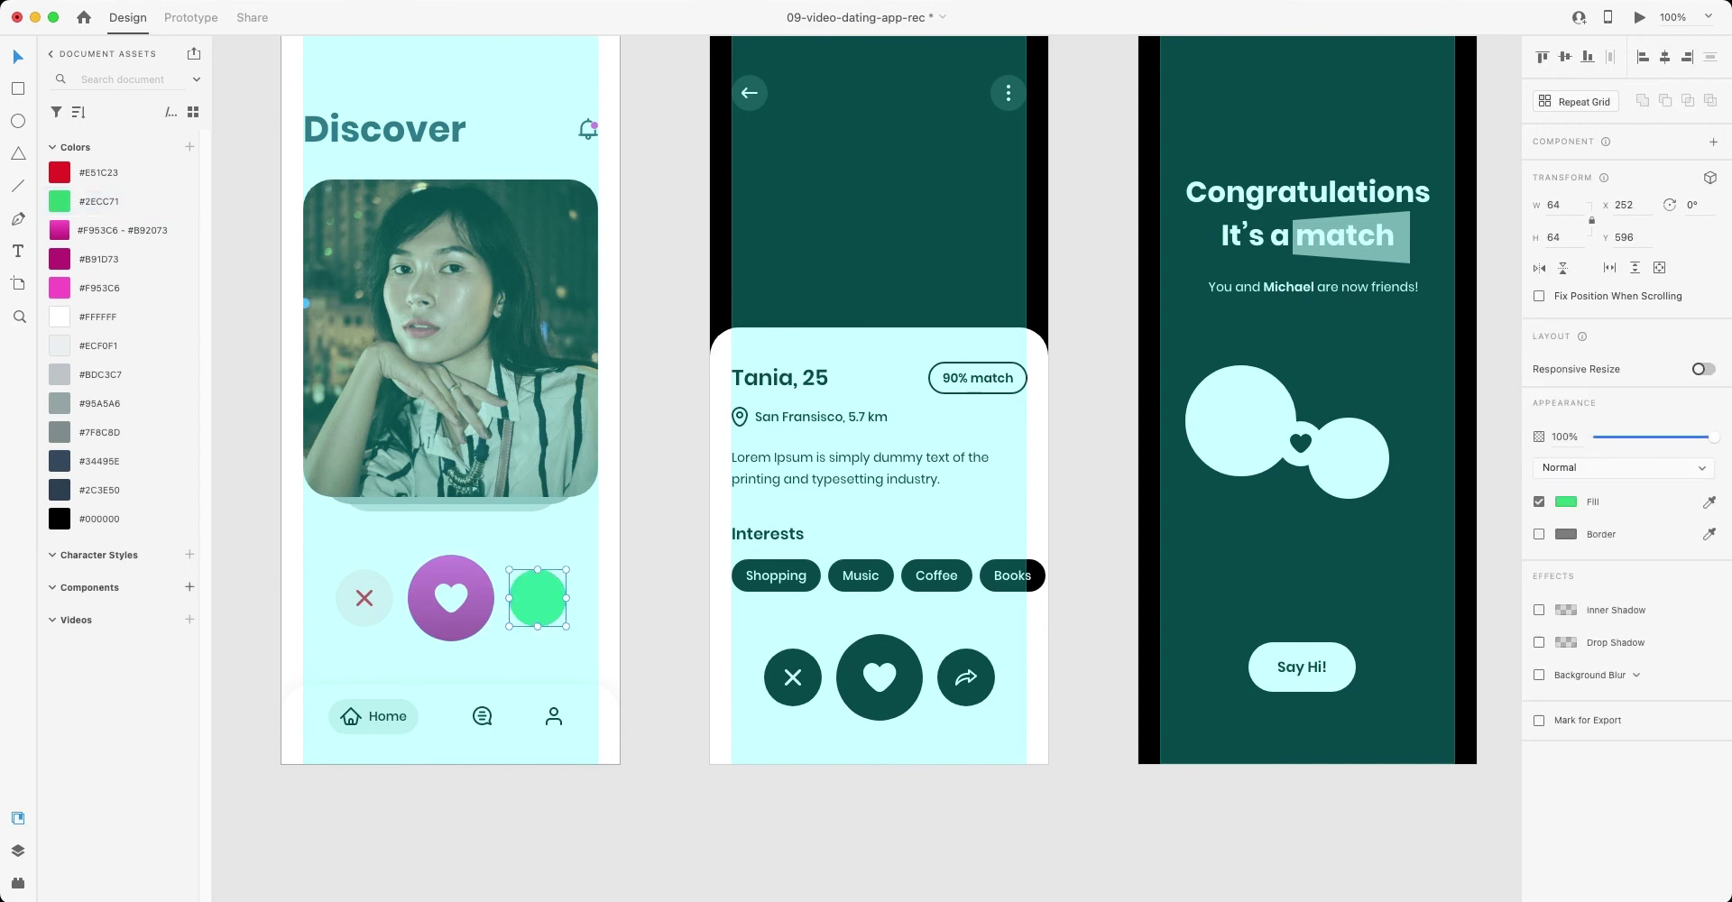
key("1")
key("Escape")
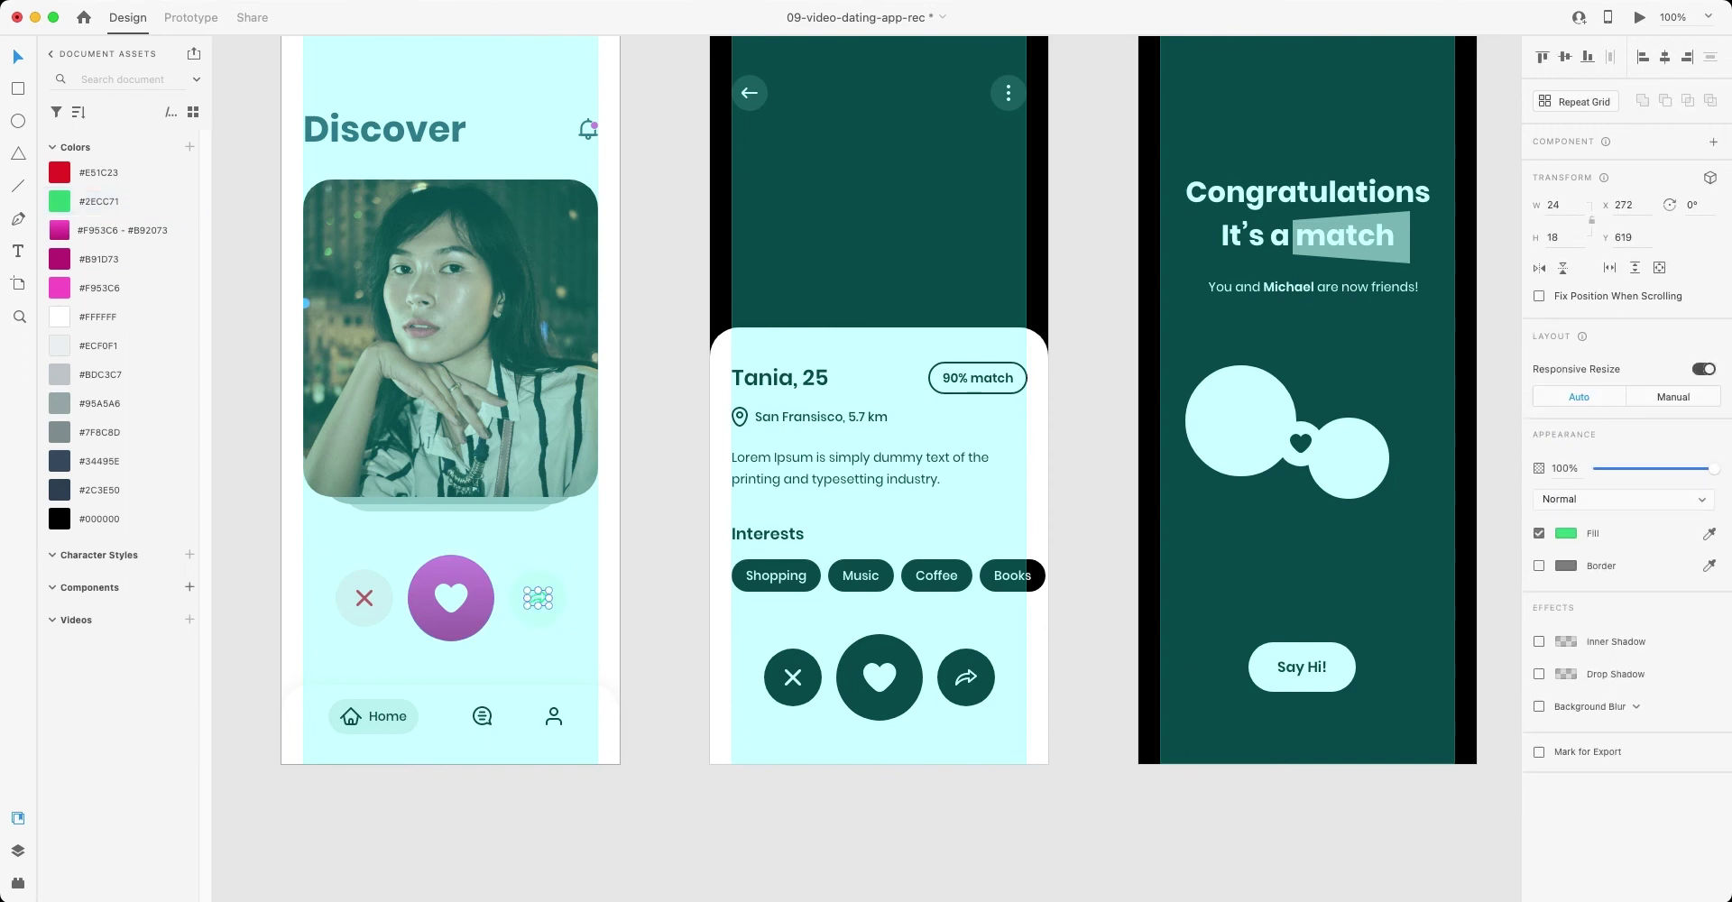
key("Escape")
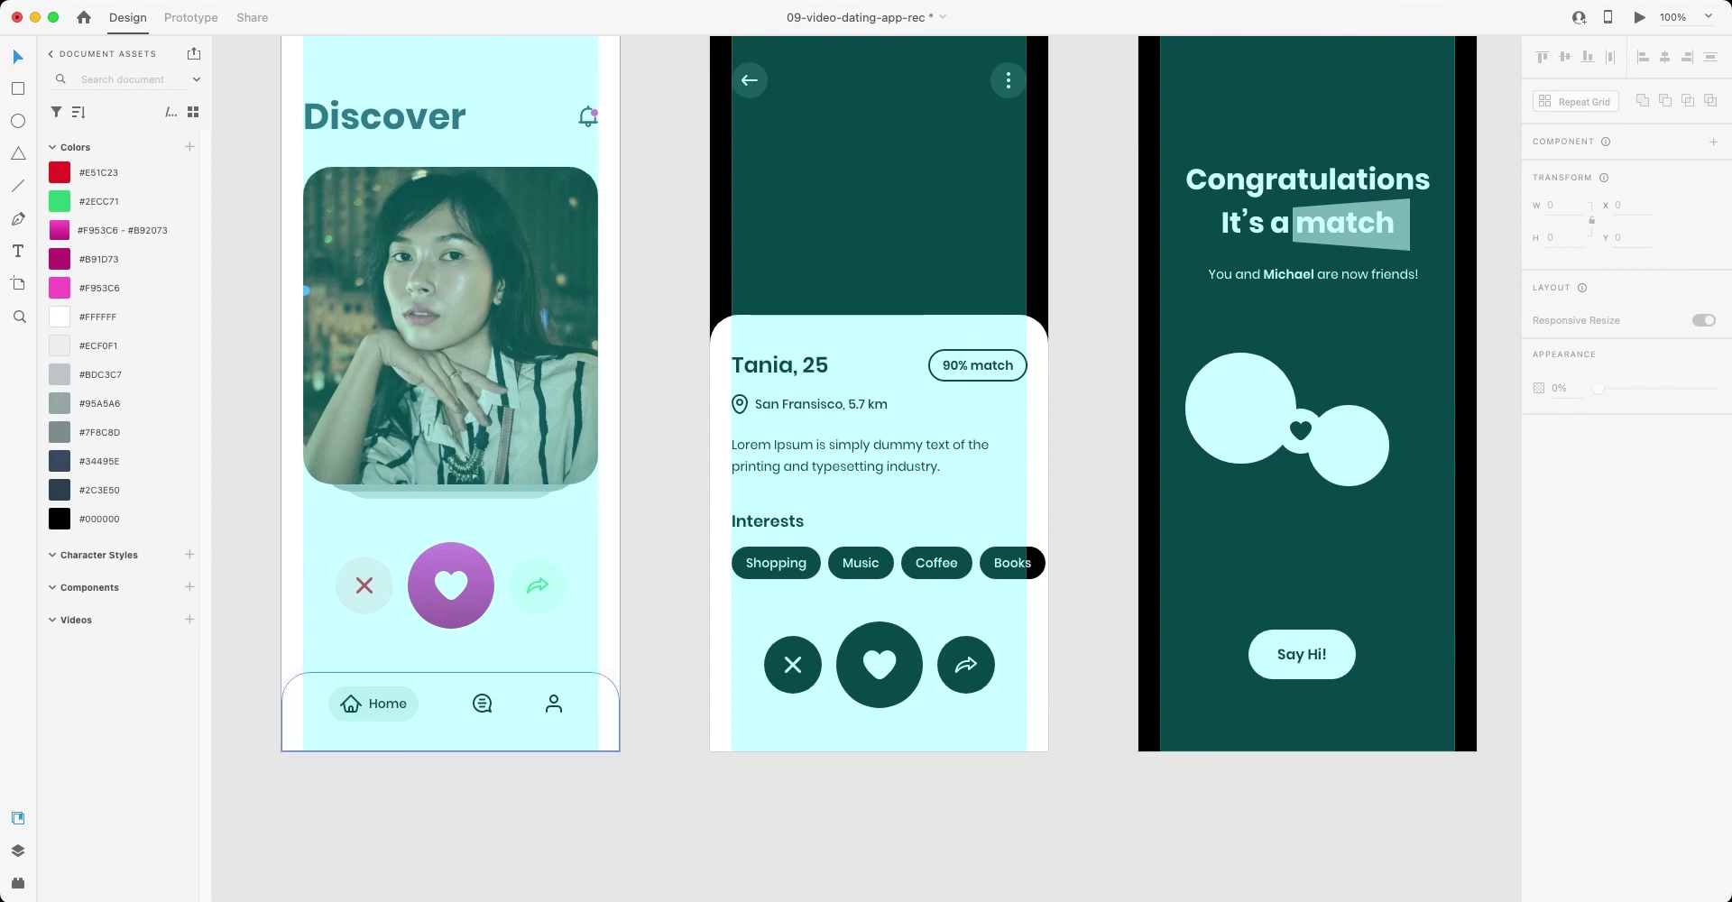
- Hide the layout grid so the Discover screen's colours show without the column overlay
scroll(878, 414, "down", 2)
scroll(375, 668, "up", 3)
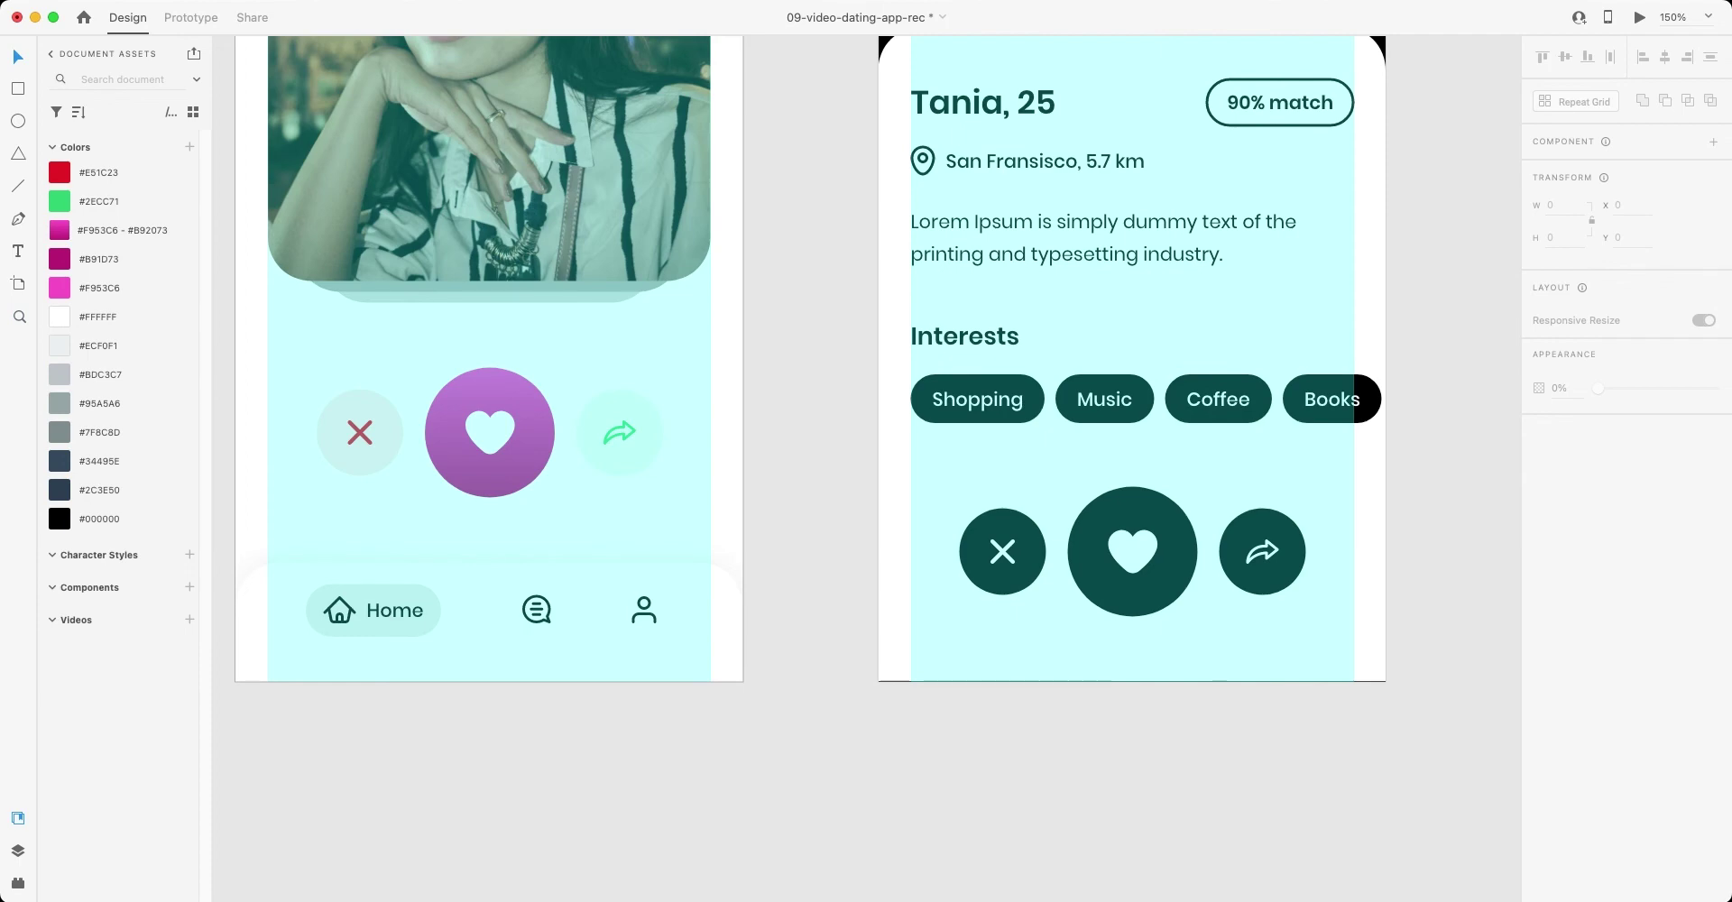
left_click(372, 610)
key("Escape")
scroll(388, 225, "up", 6)
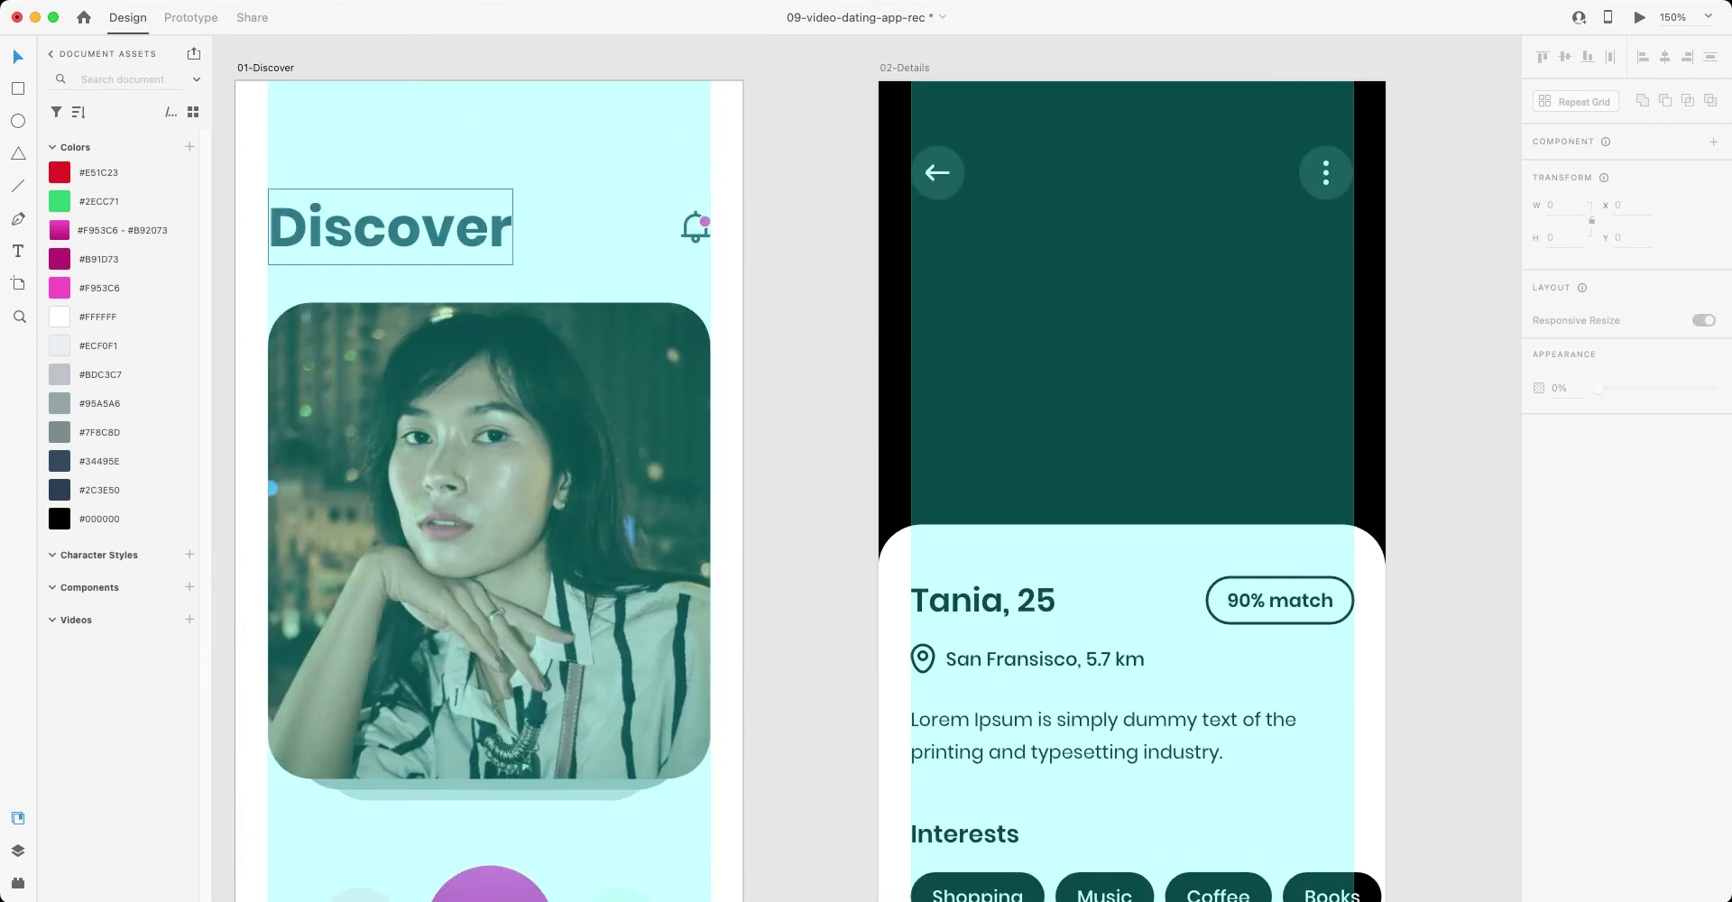
left_click(265, 68)
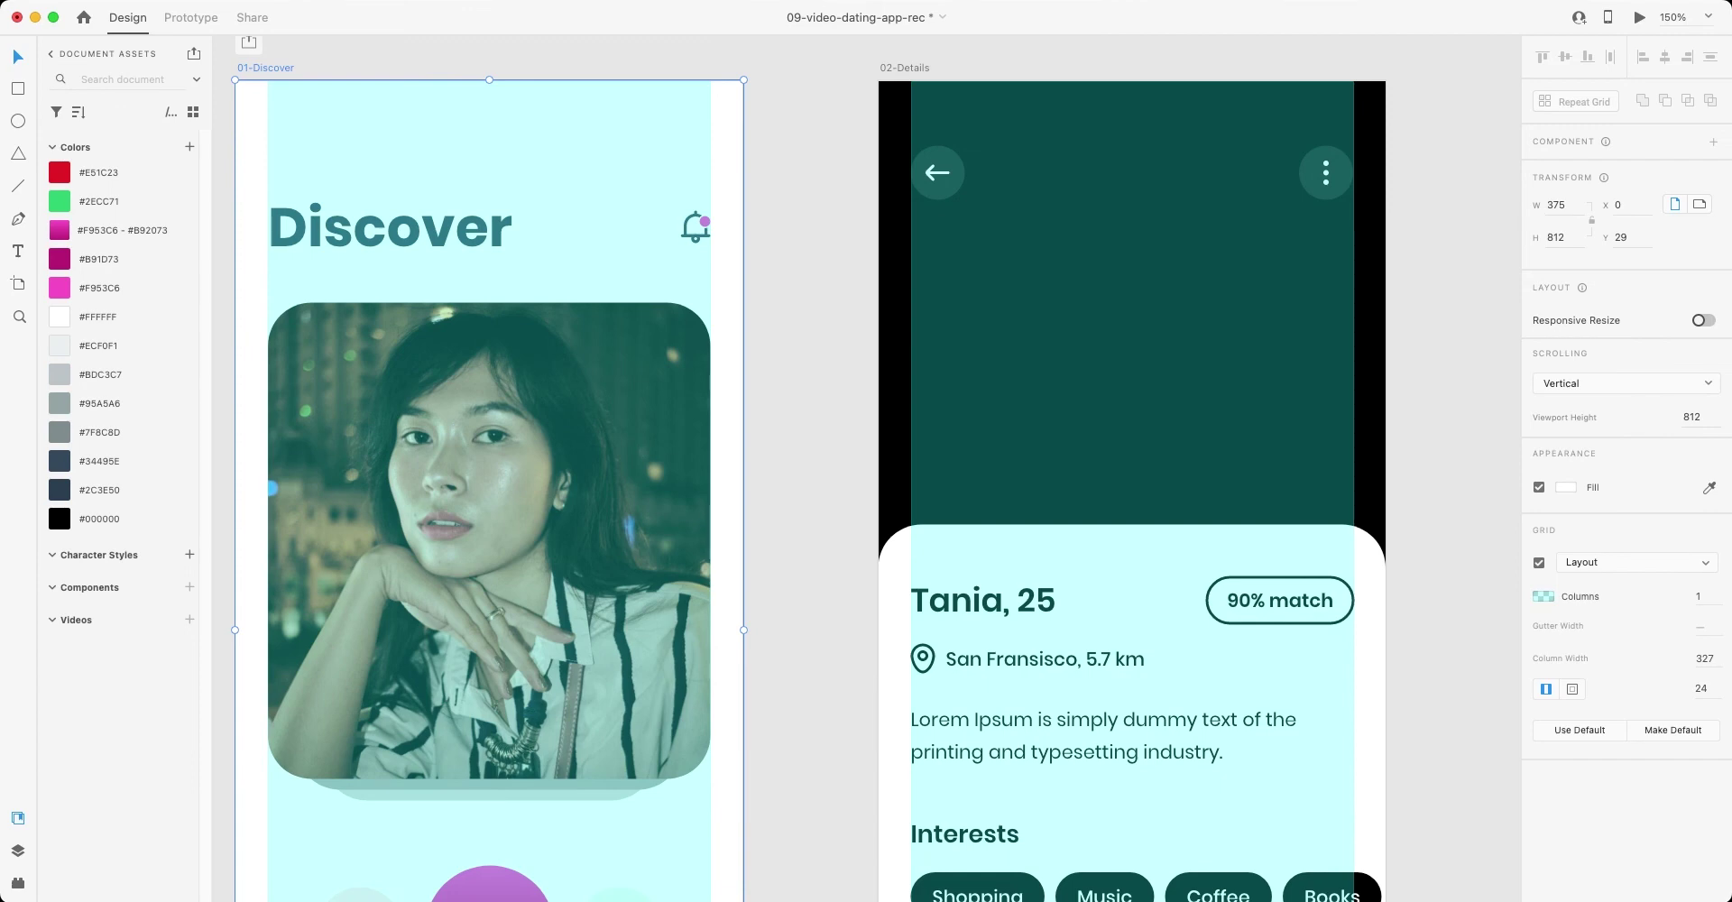
key("super+shift+apostrophe")
scroll(811, 469, "down", 5)
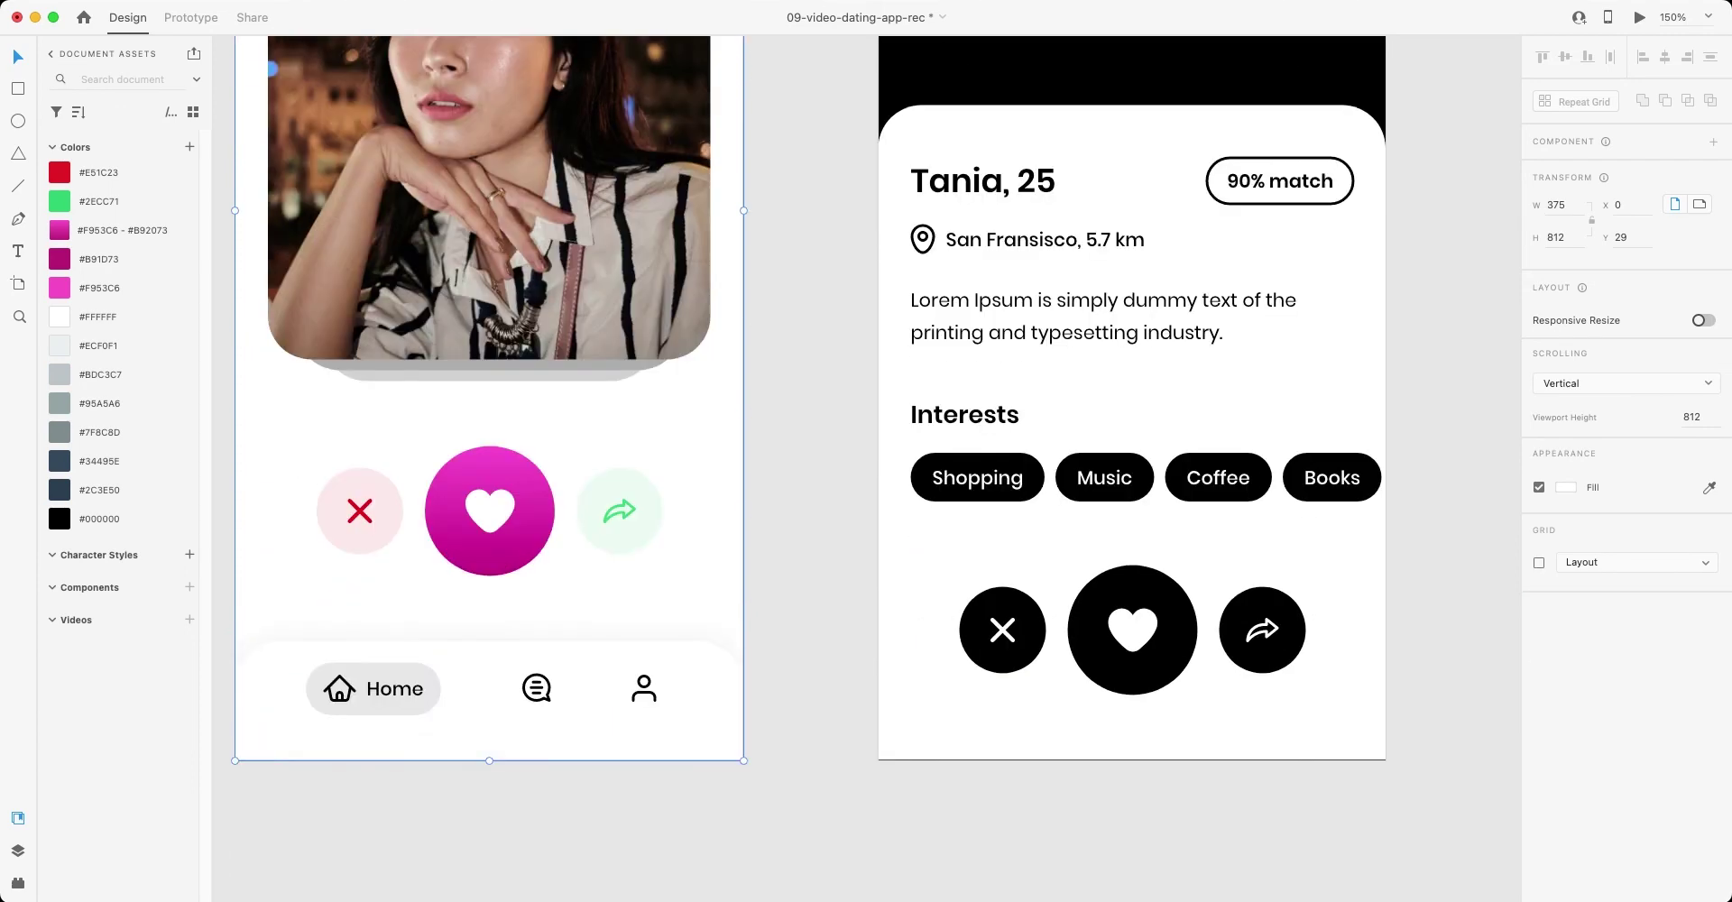
key("Escape")
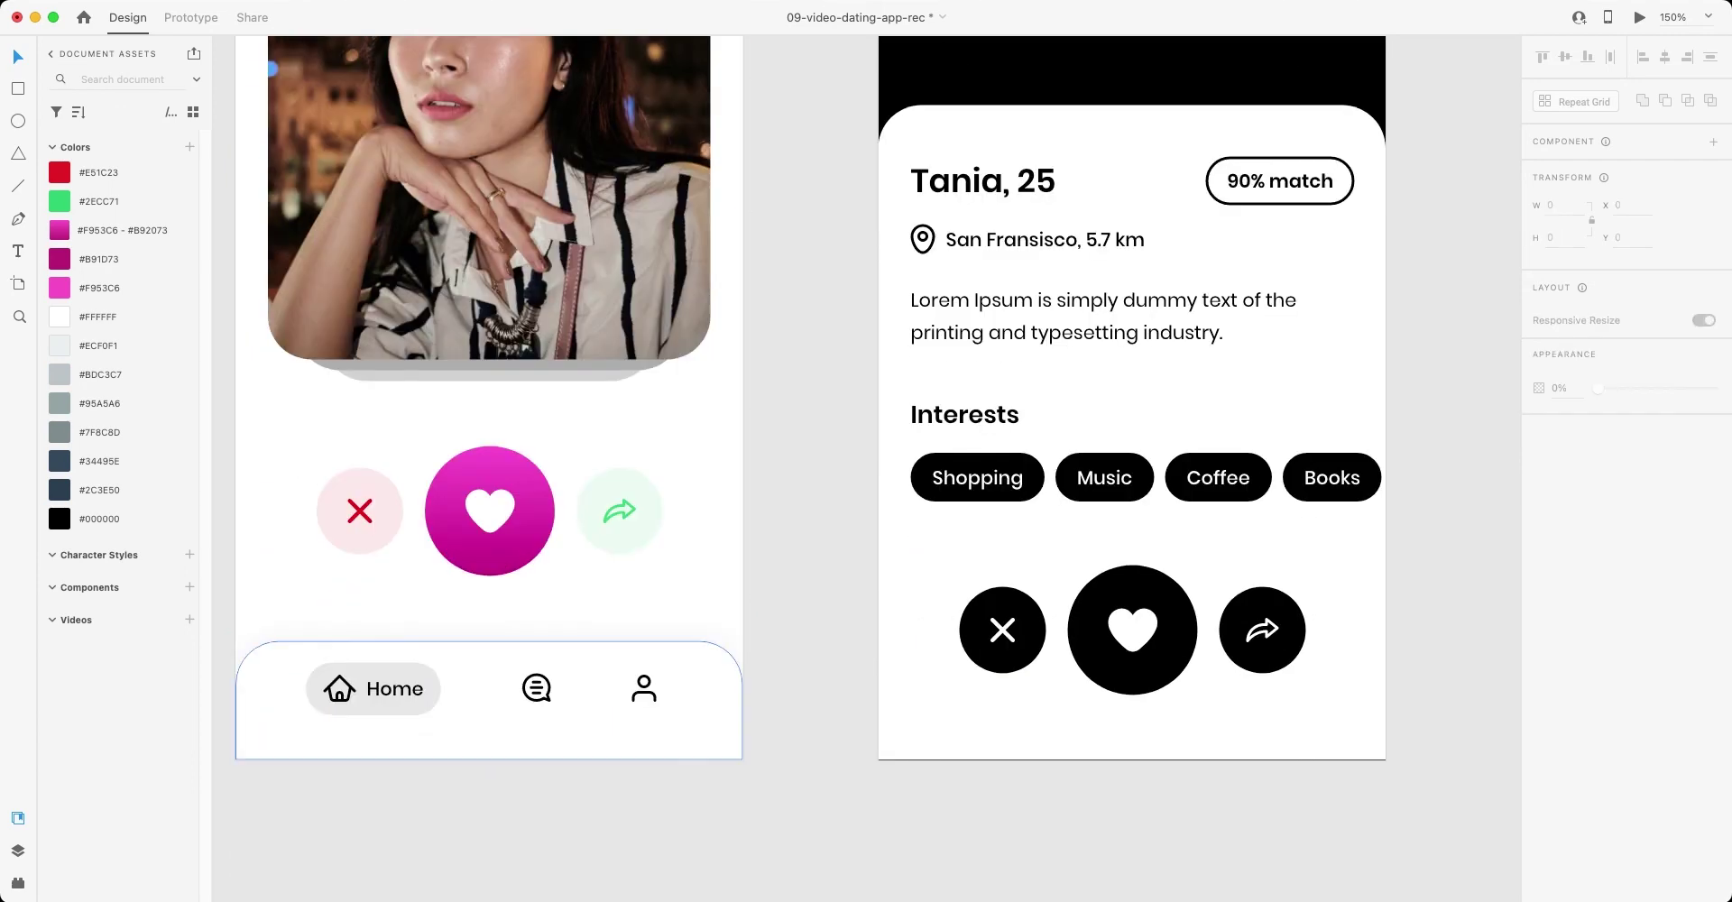
- Fill the Home pill in the Discover navigation bar with #F953C6 and colour its icon and label #B91D73
left_click(489, 731)
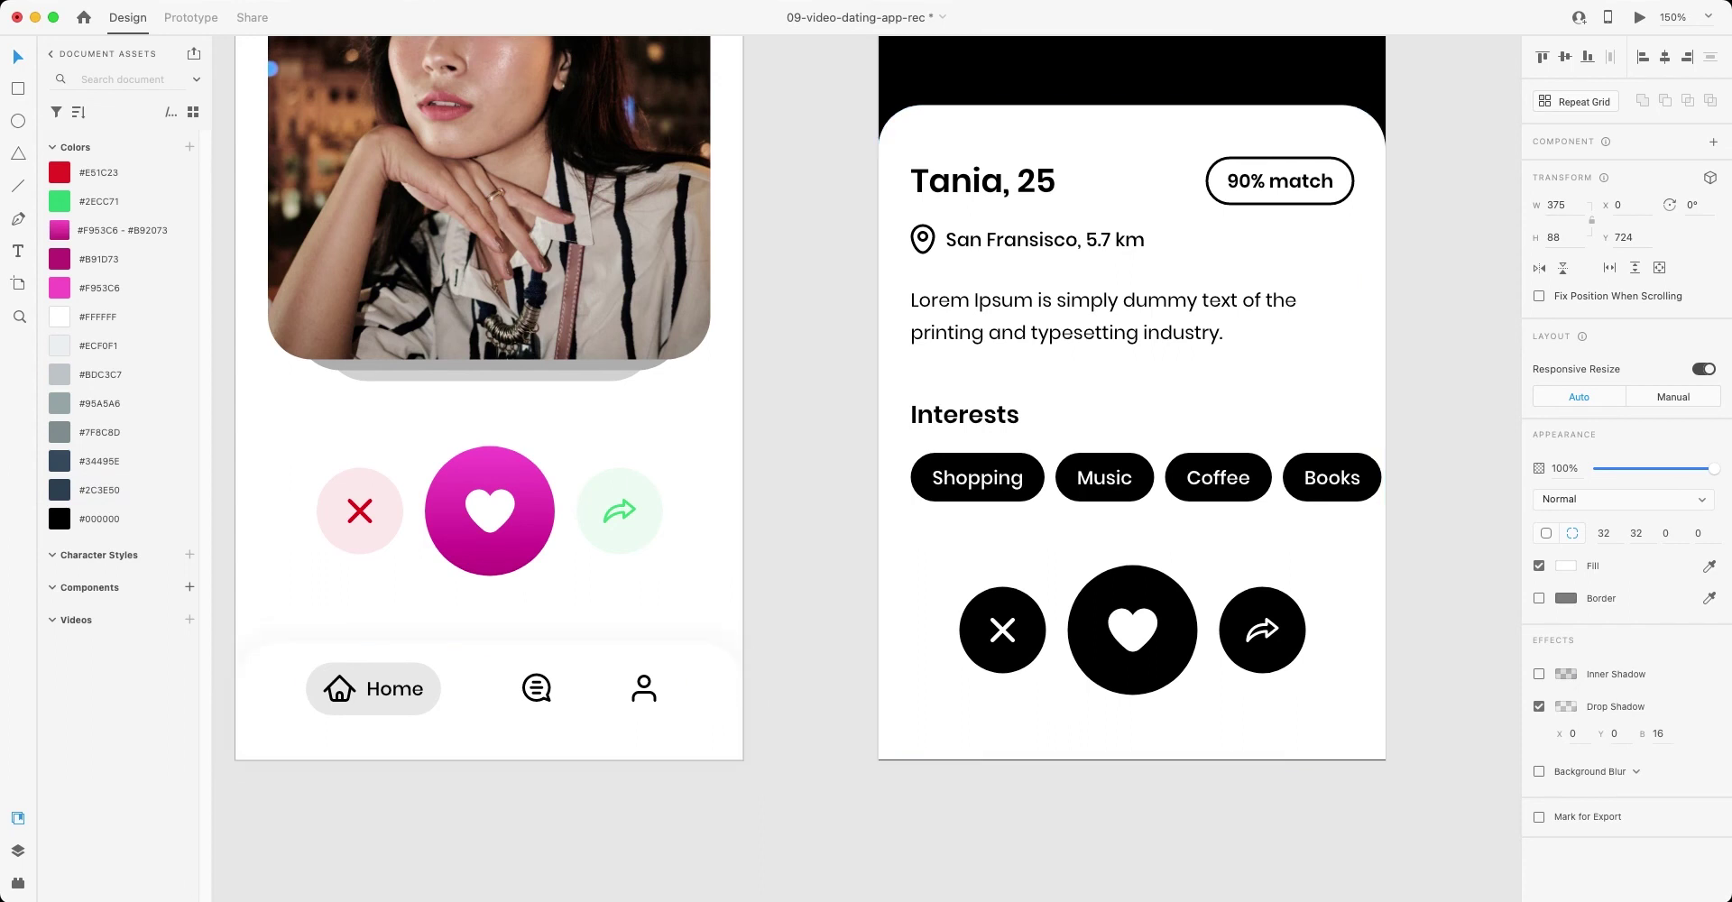
key("Escape")
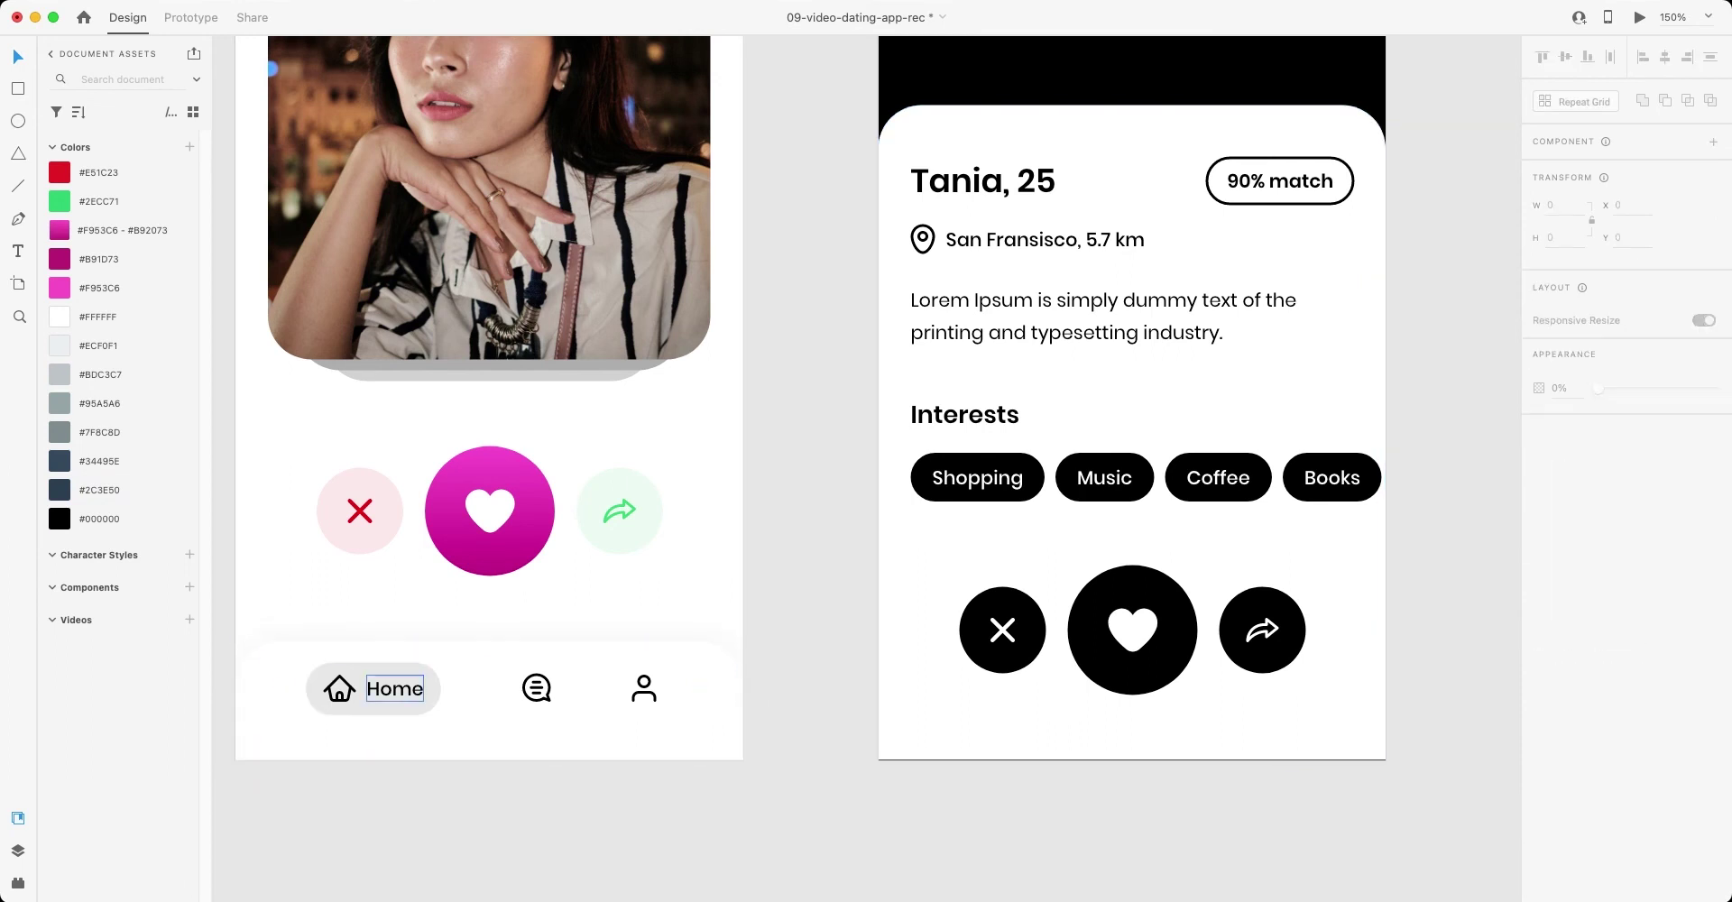
left_click(415, 688)
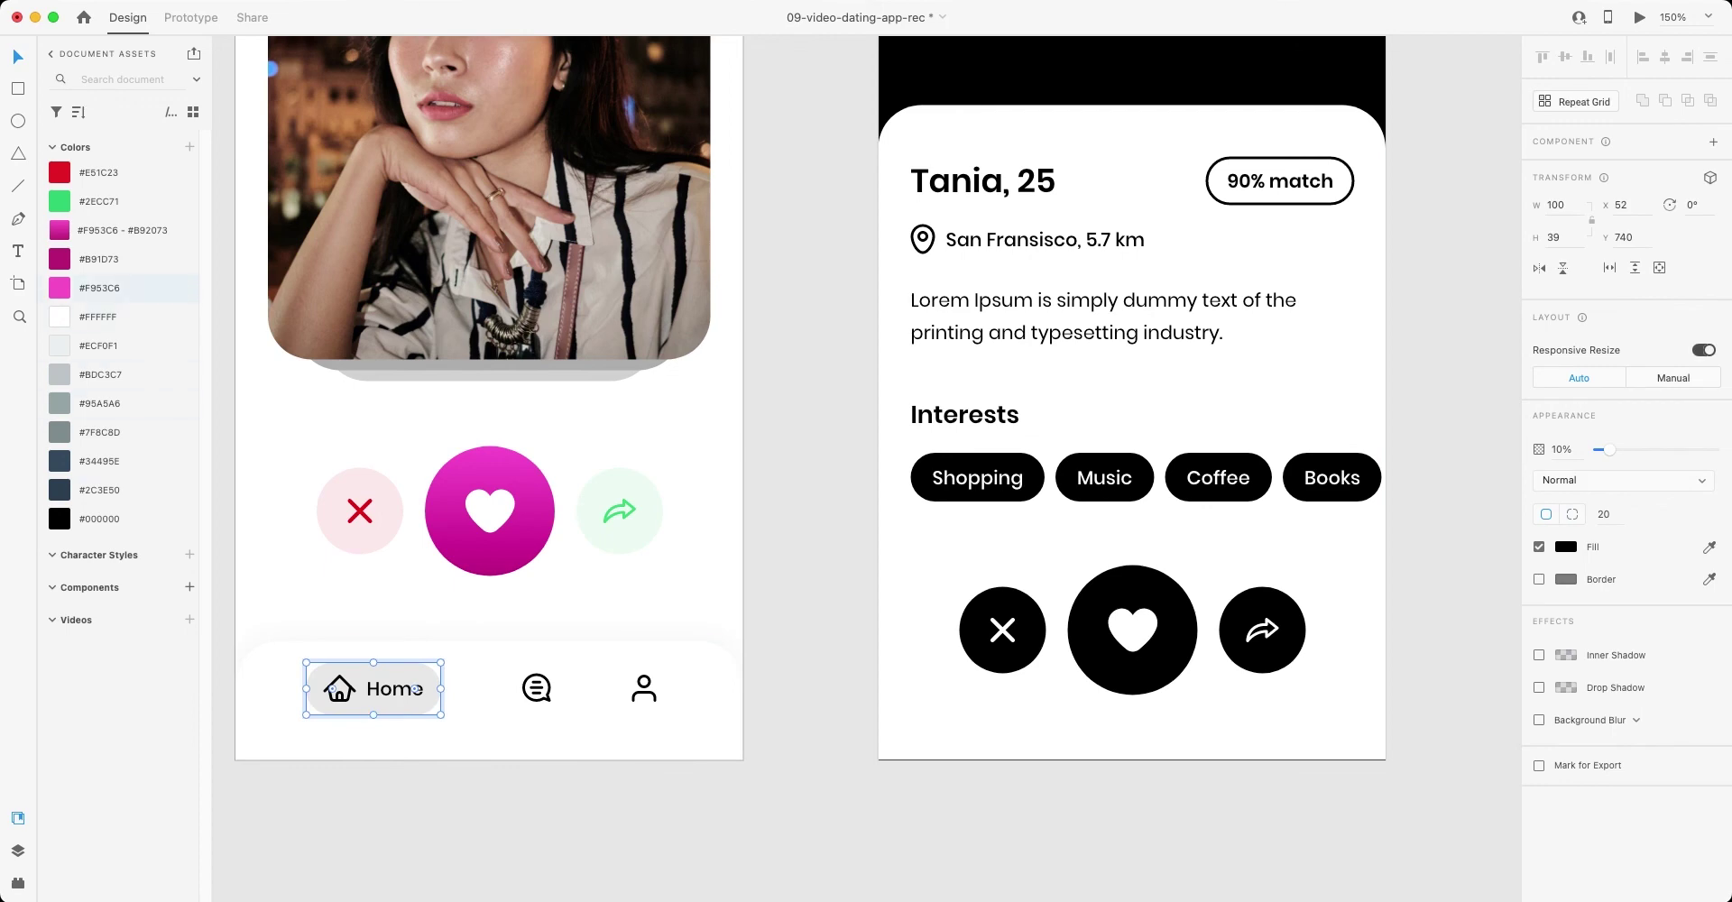
double_click(416, 689)
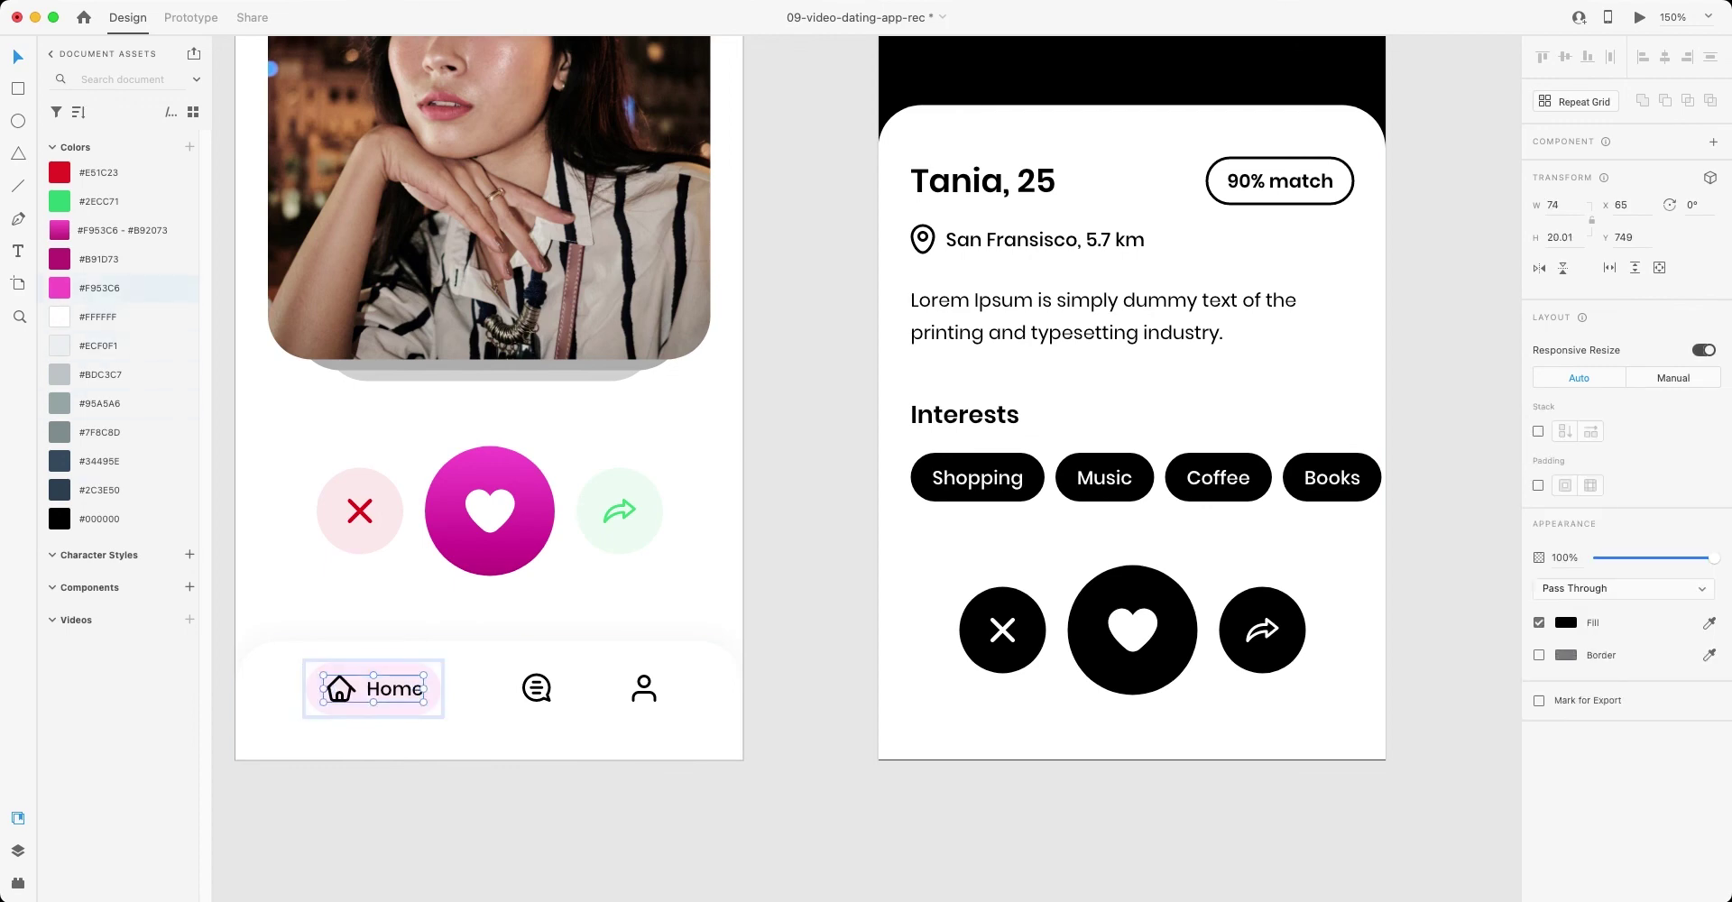
left_click(90, 259)
key("Escape")
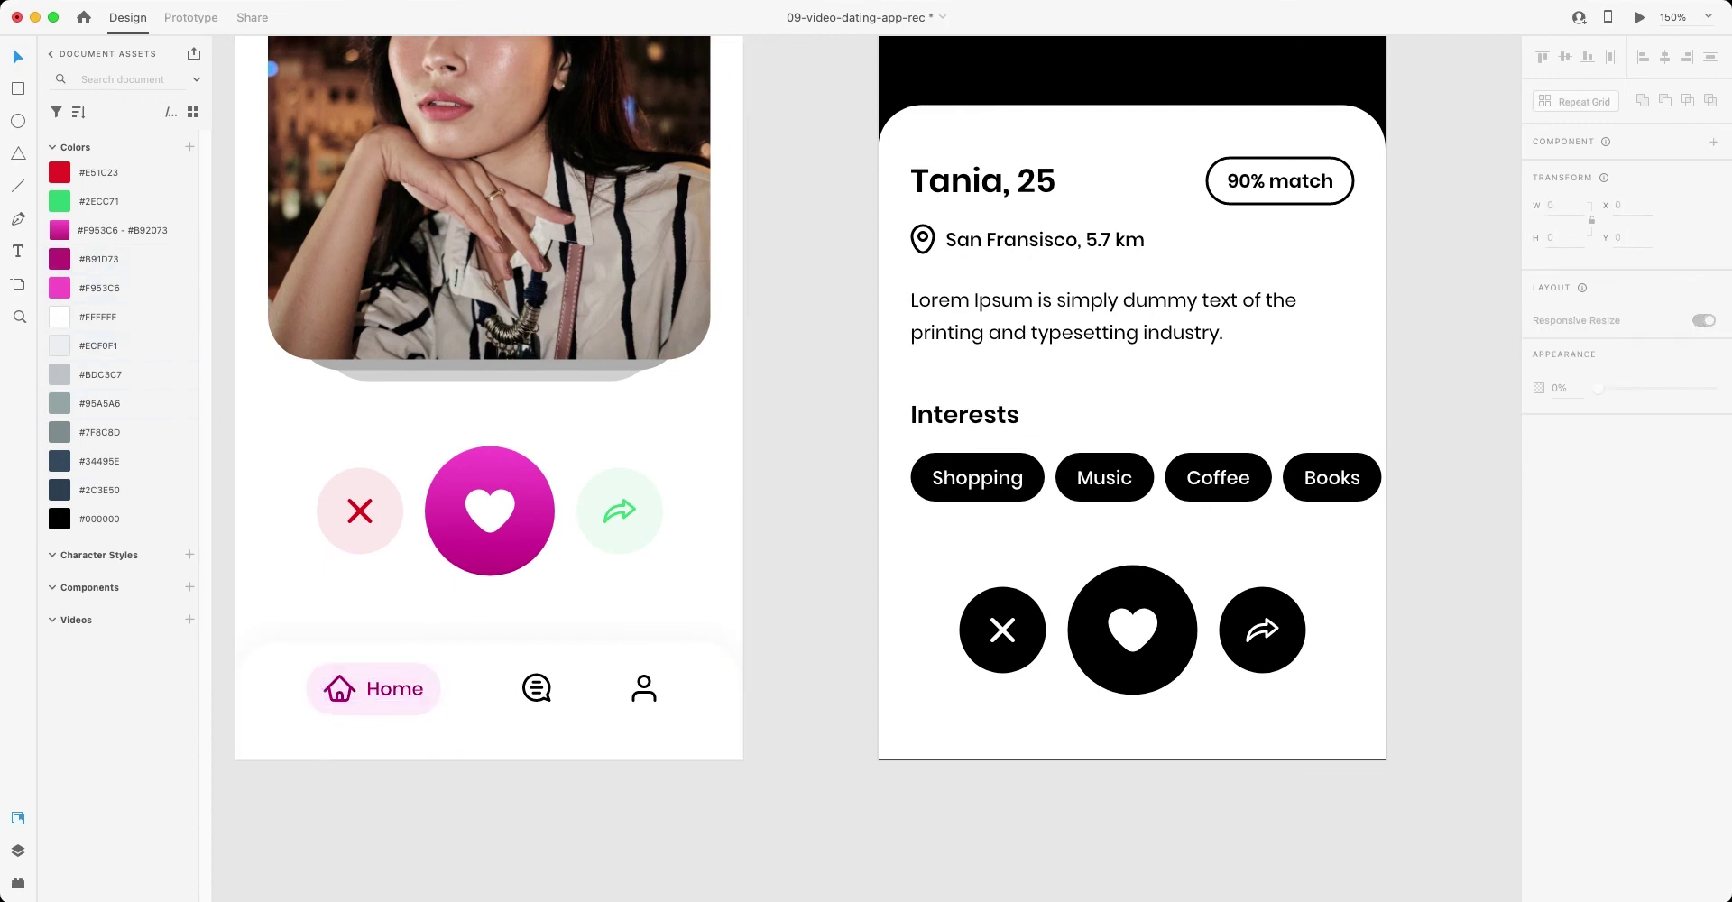
- Try #BDC3C7 on the navigation bar's chat and profile icons, then colour both #95A5A6
left_click(537, 688)
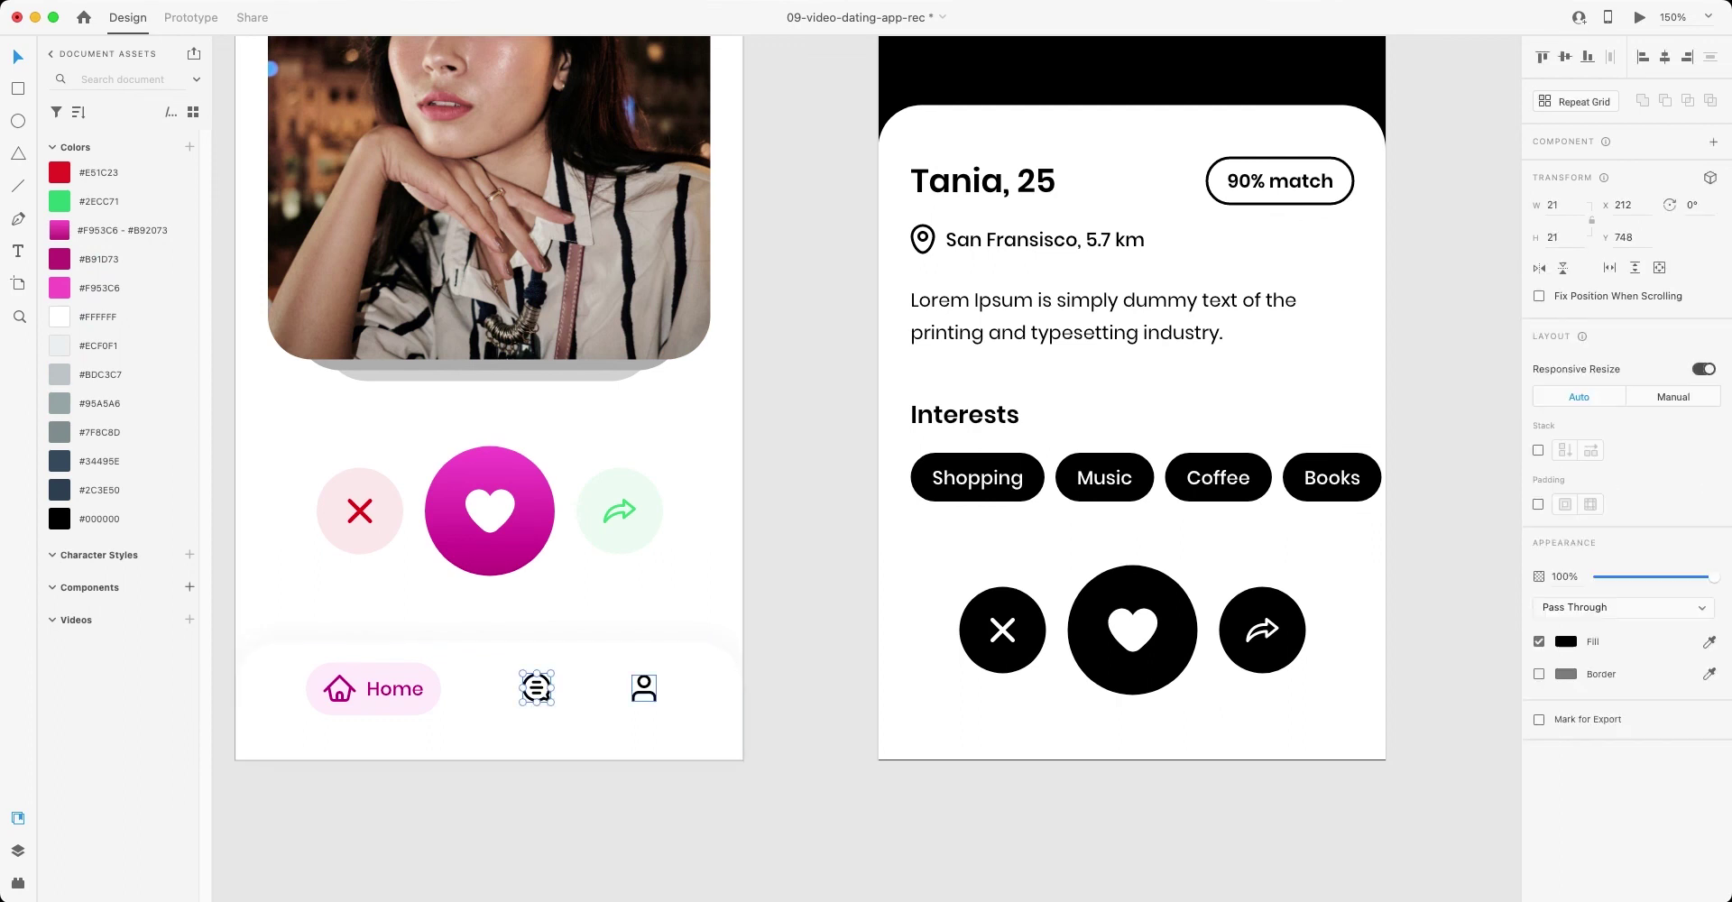
left_click(644, 688, "shift")
left_click(99, 374)
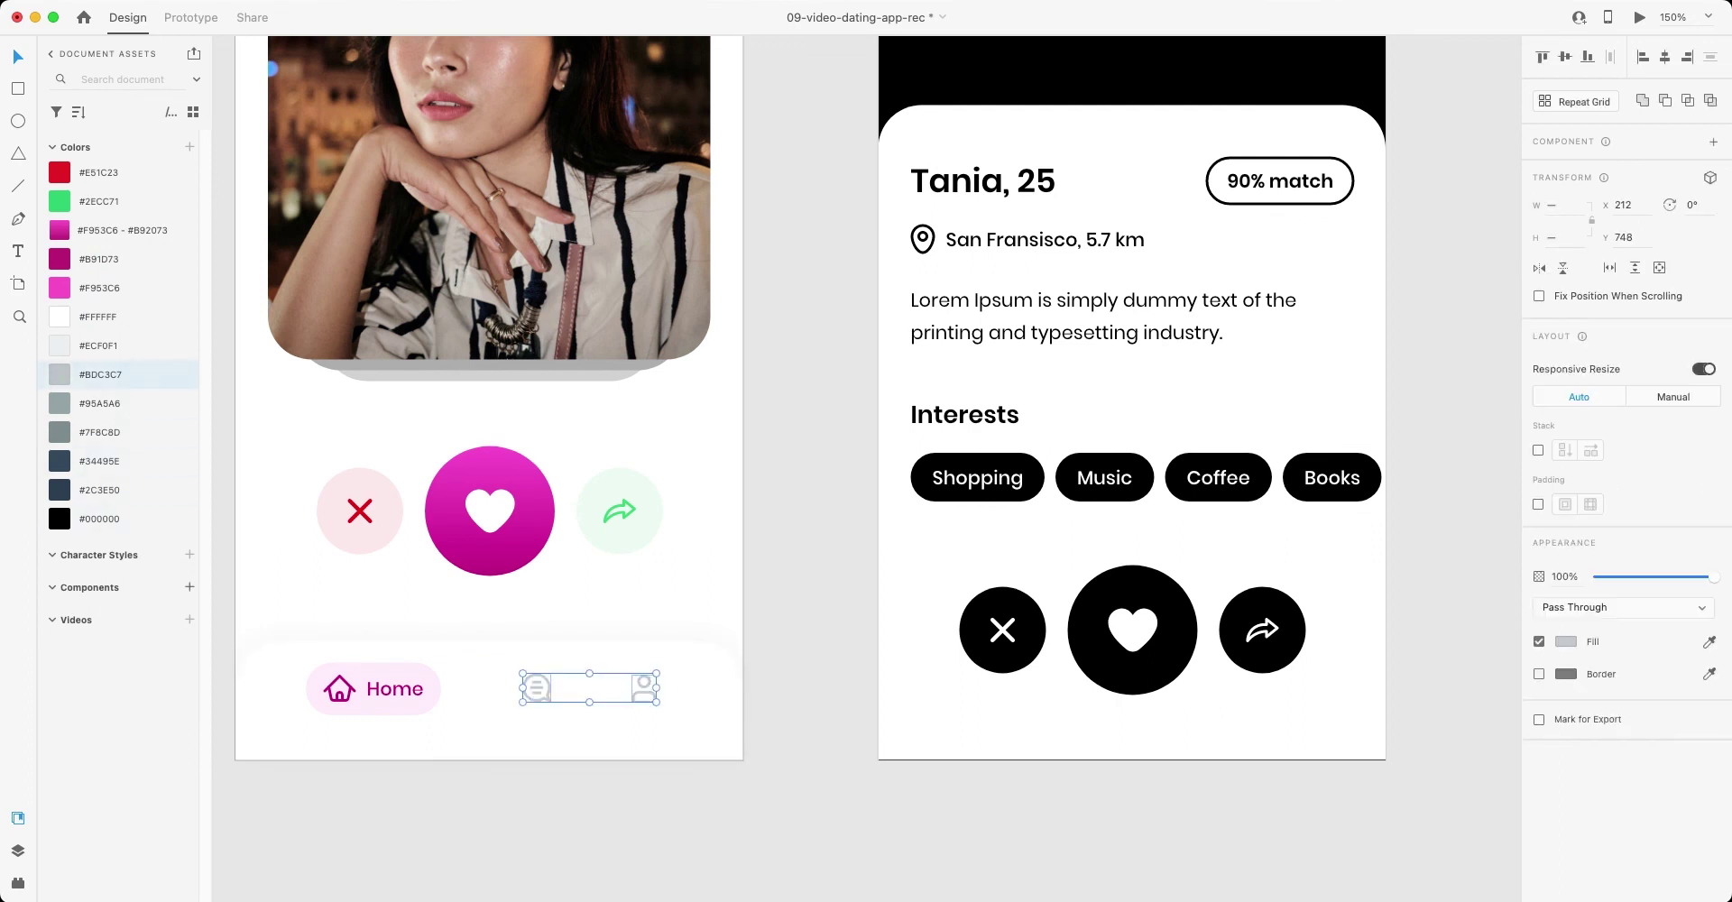
left_click(99, 403)
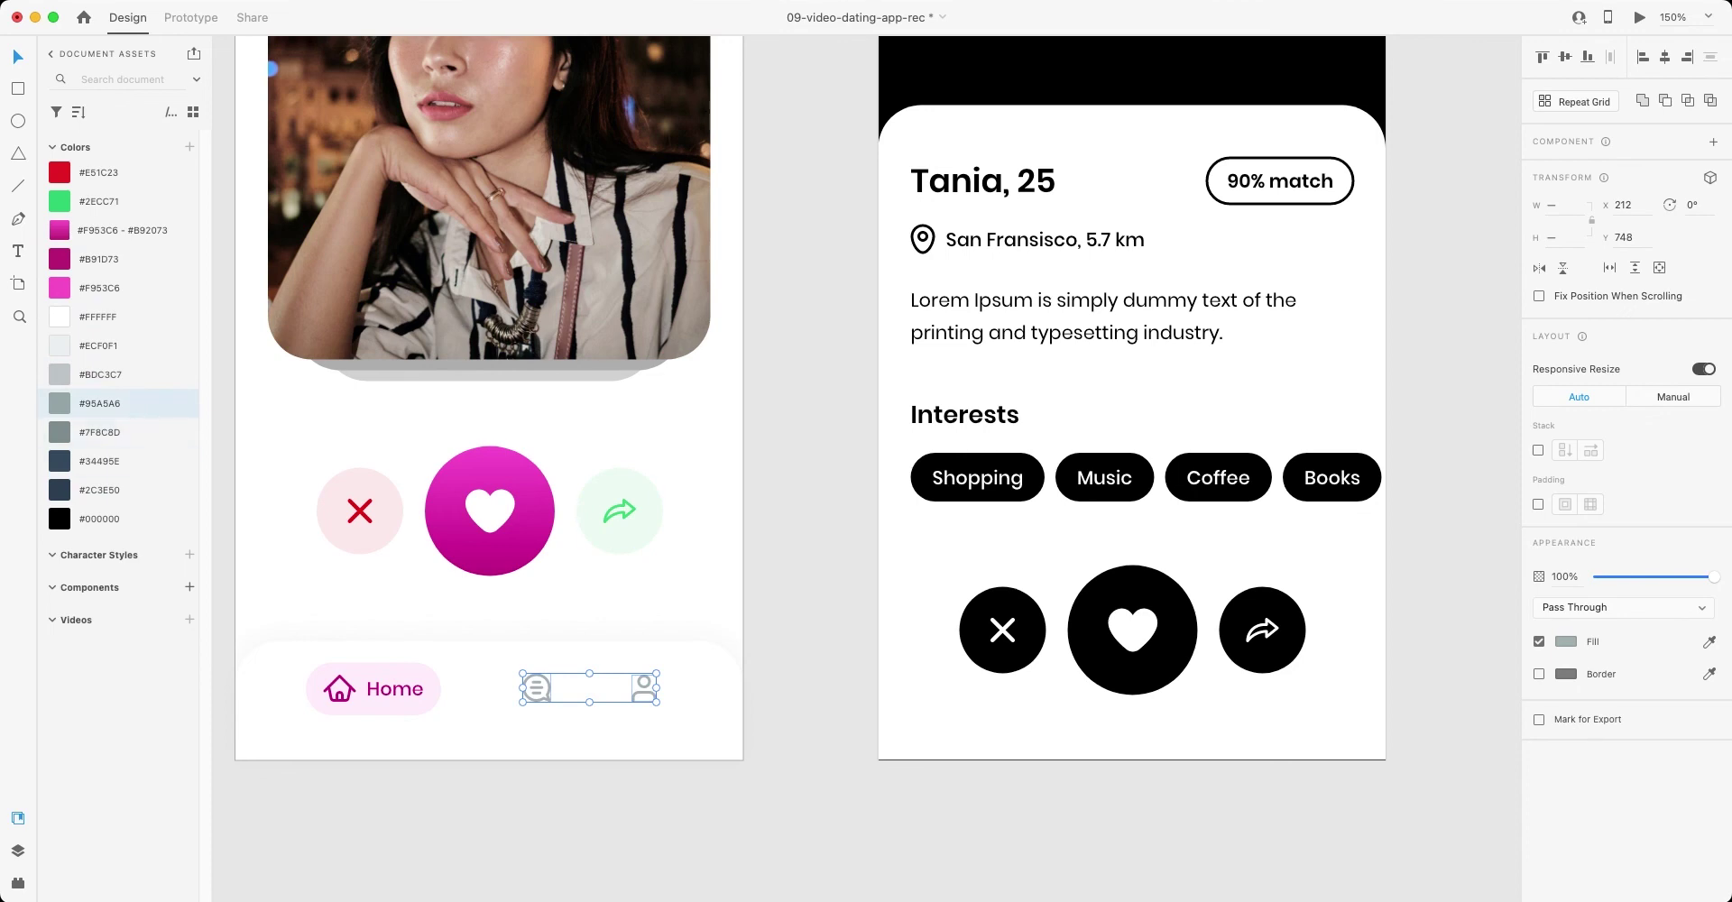
key("Escape")
key("super+1")
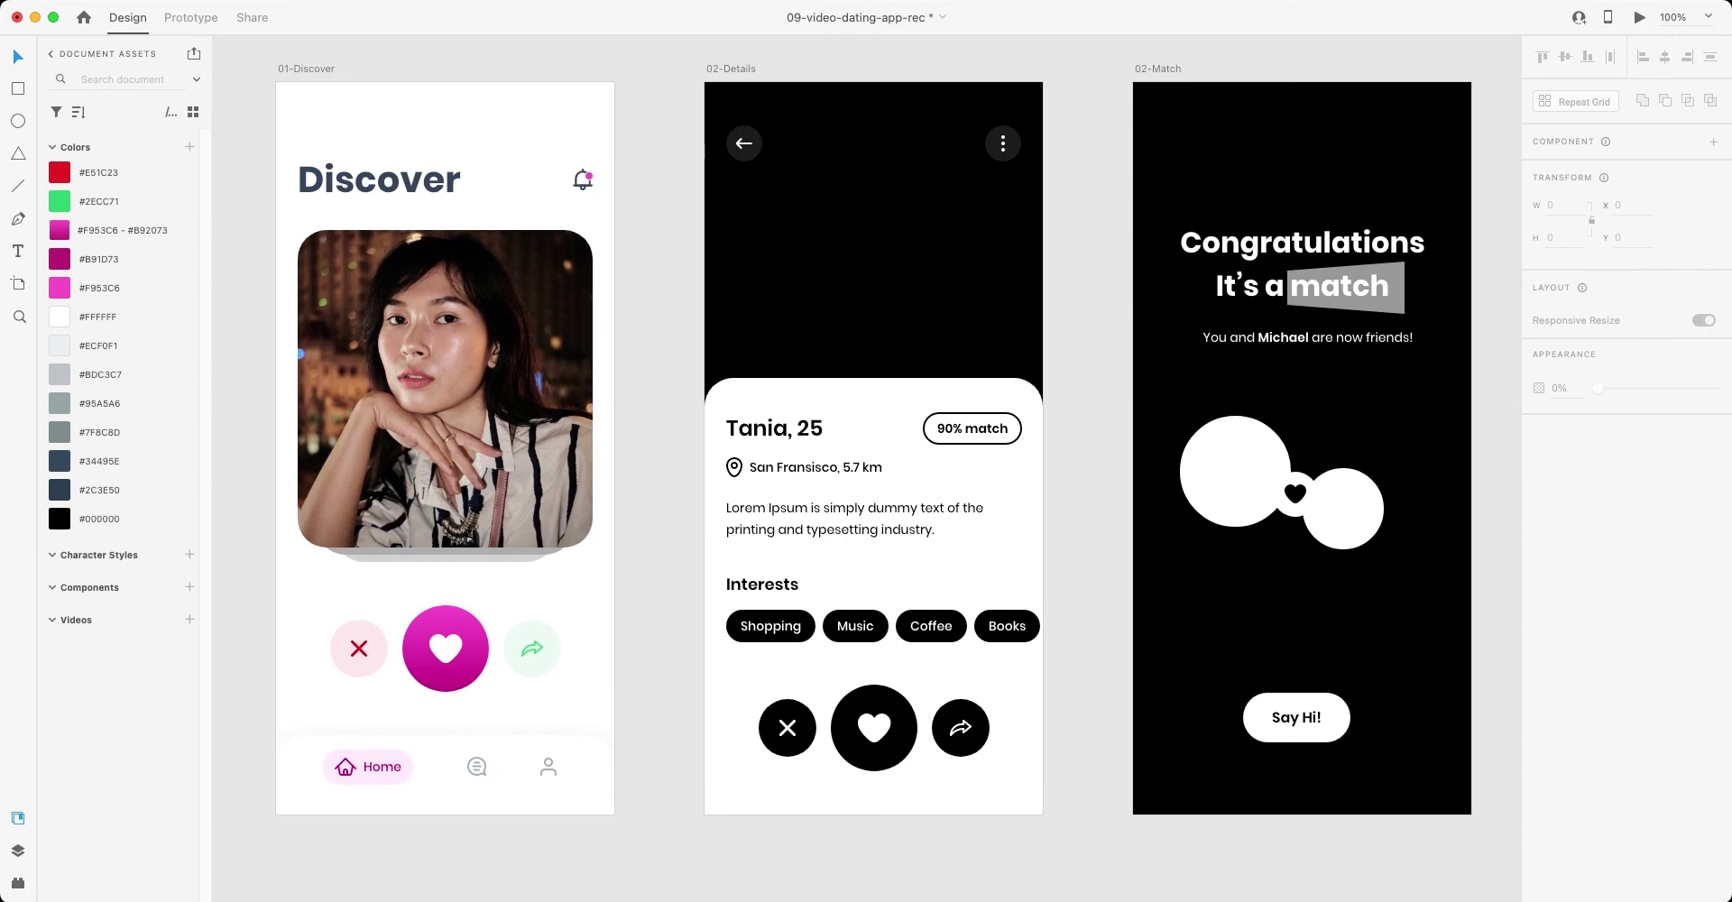
- Try #BDC3C7 on the middle card and #ECF0F1 on the rearmost card stacked behind the Discover photo
left_click(445, 395)
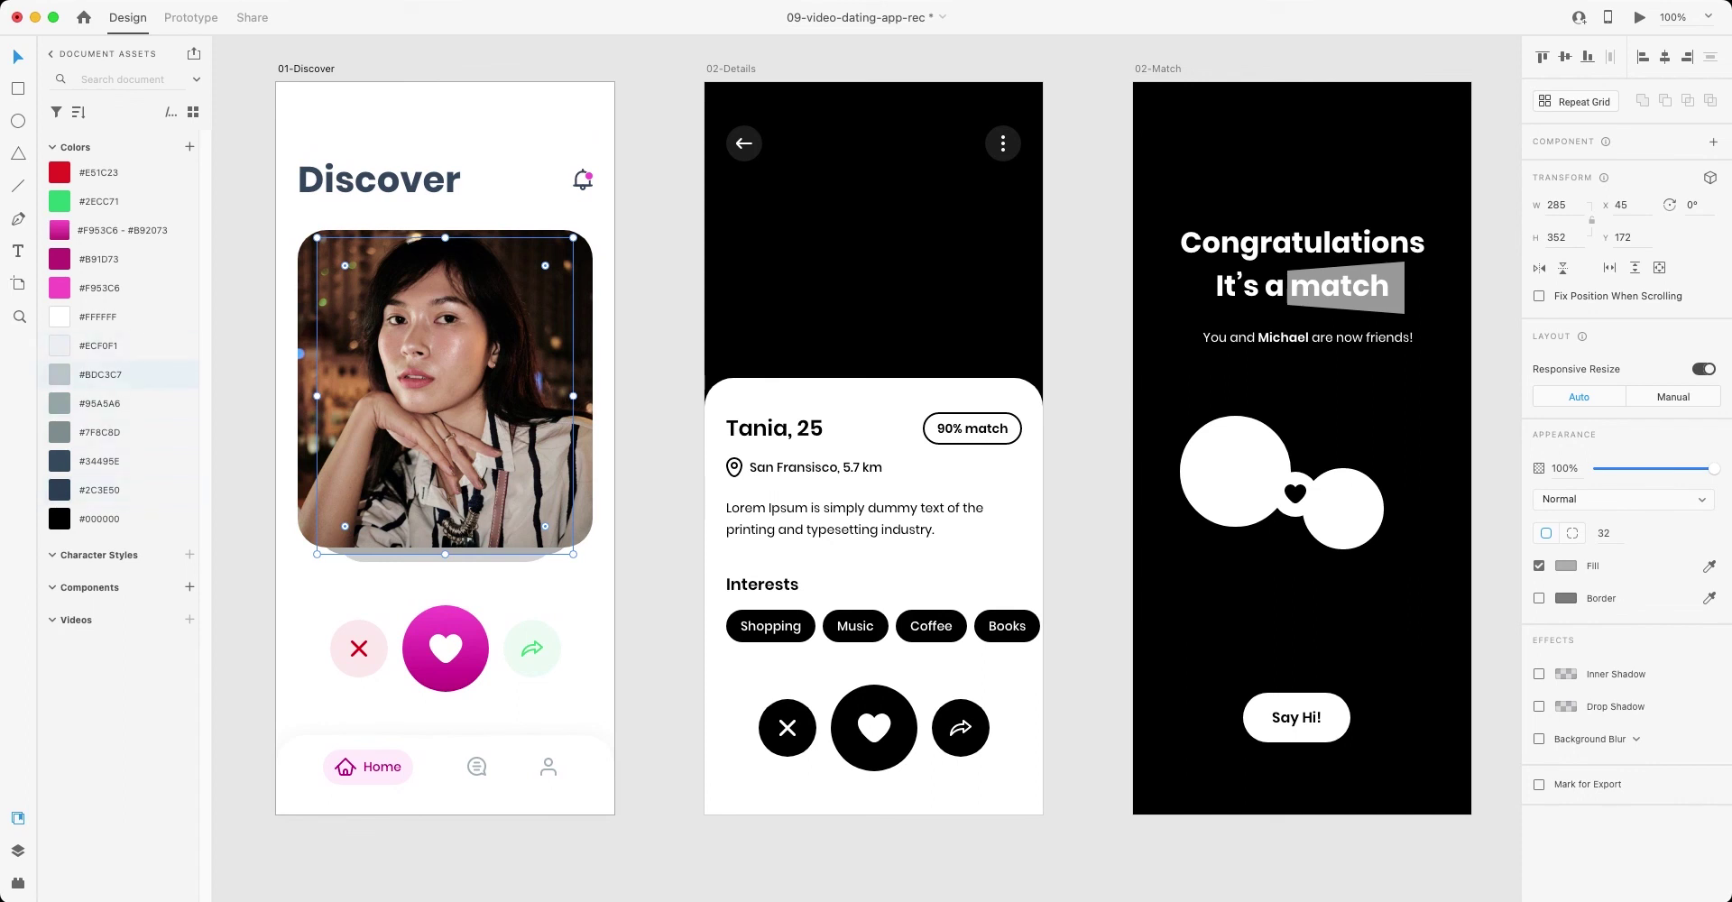
left_click(445, 557)
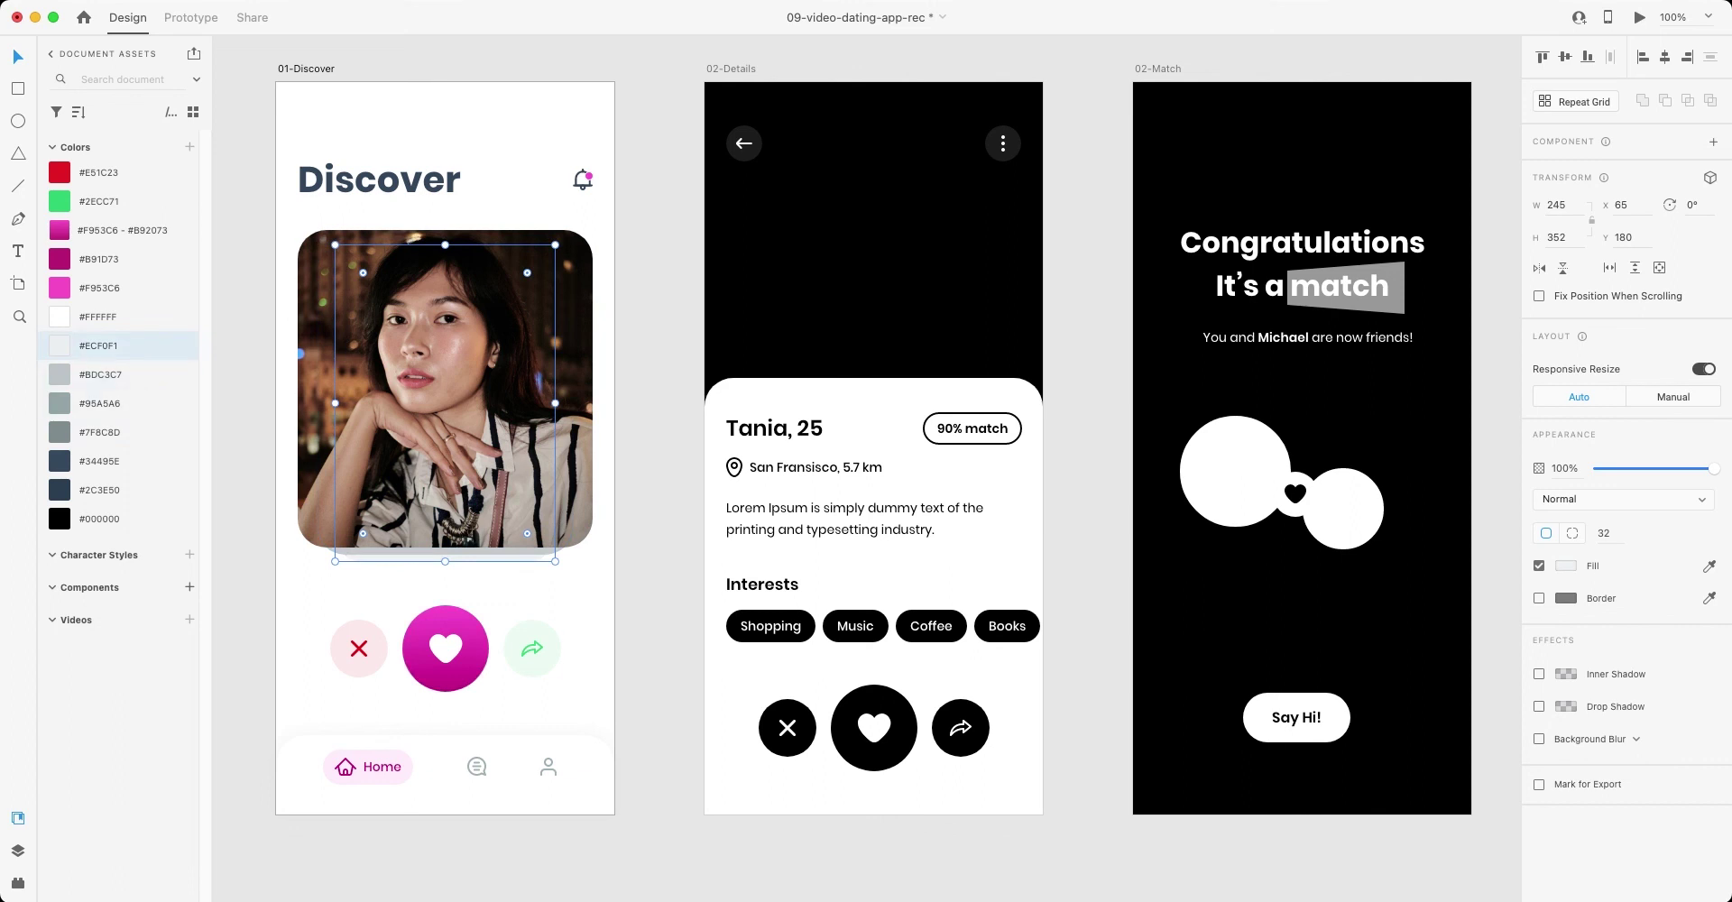
key("Escape")
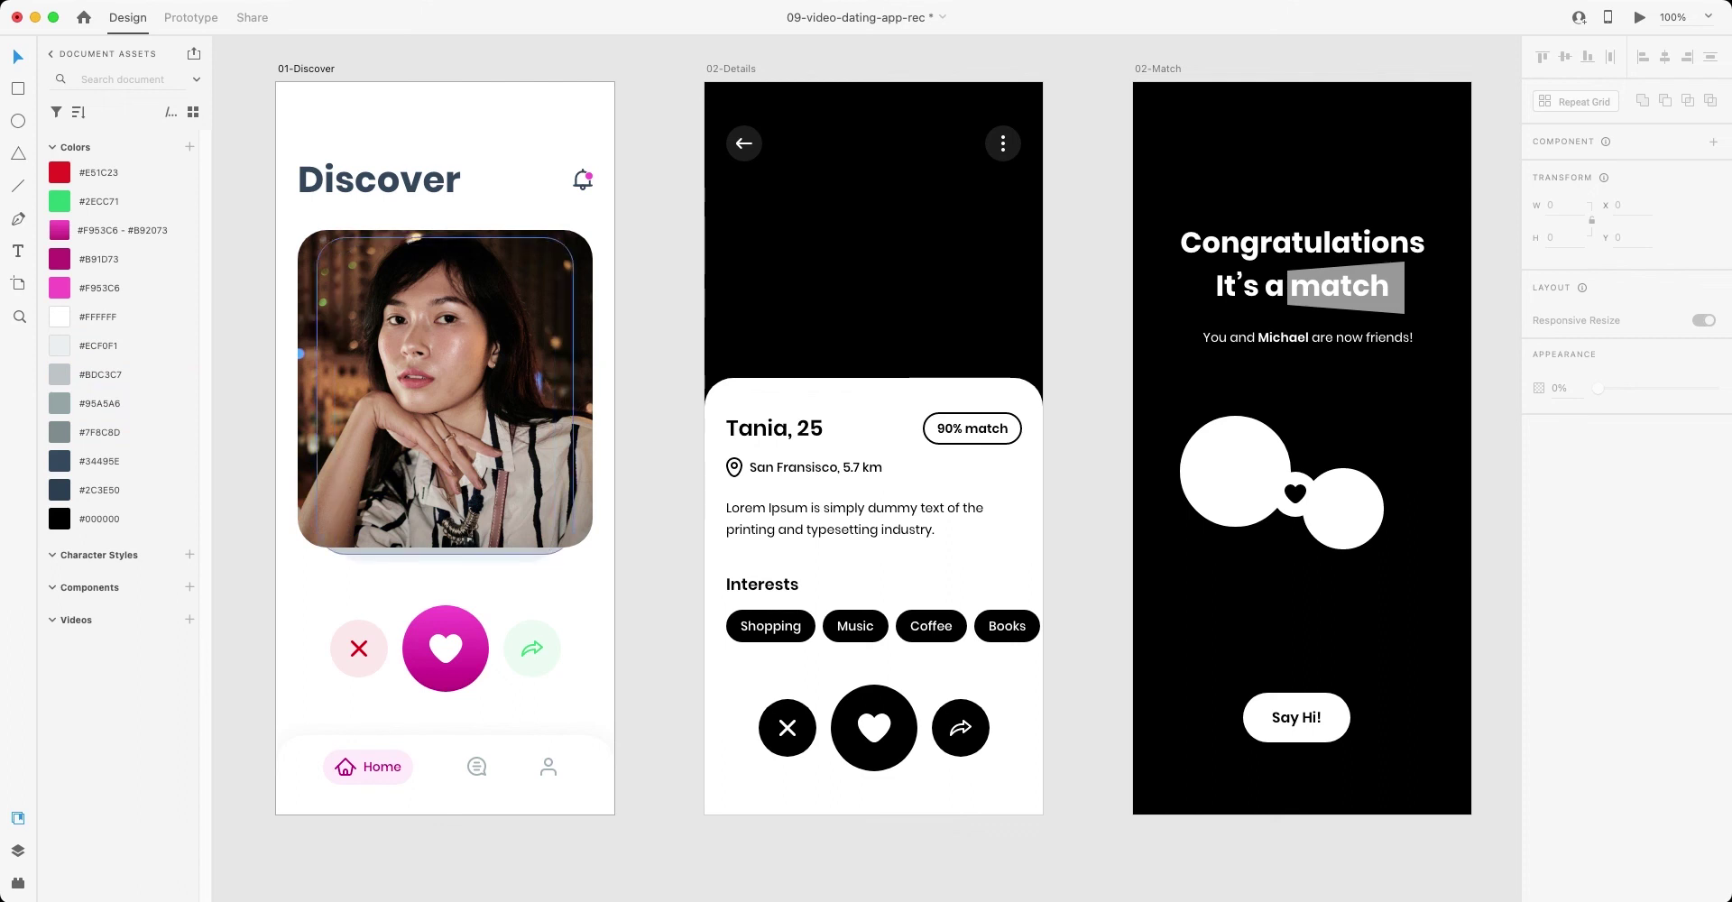
- Fill both cards behind the Discover photo with #F953C6, with the rearmost at 10% opacity and the middle one at 20%
left_click(445, 398)
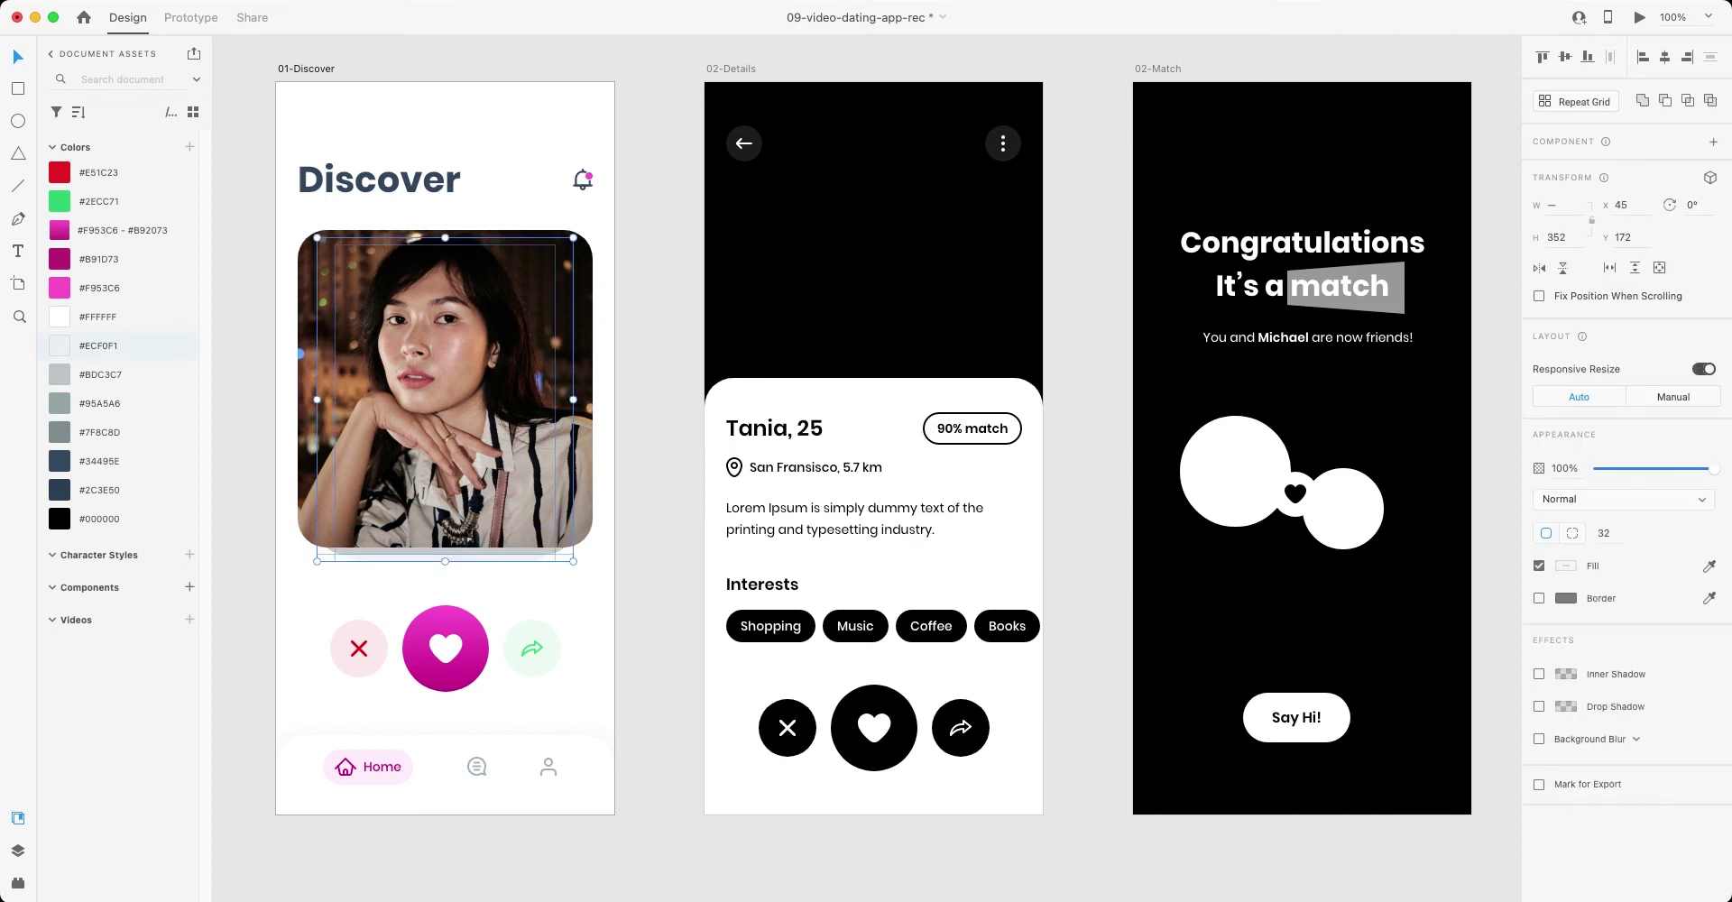
left_click(99, 287)
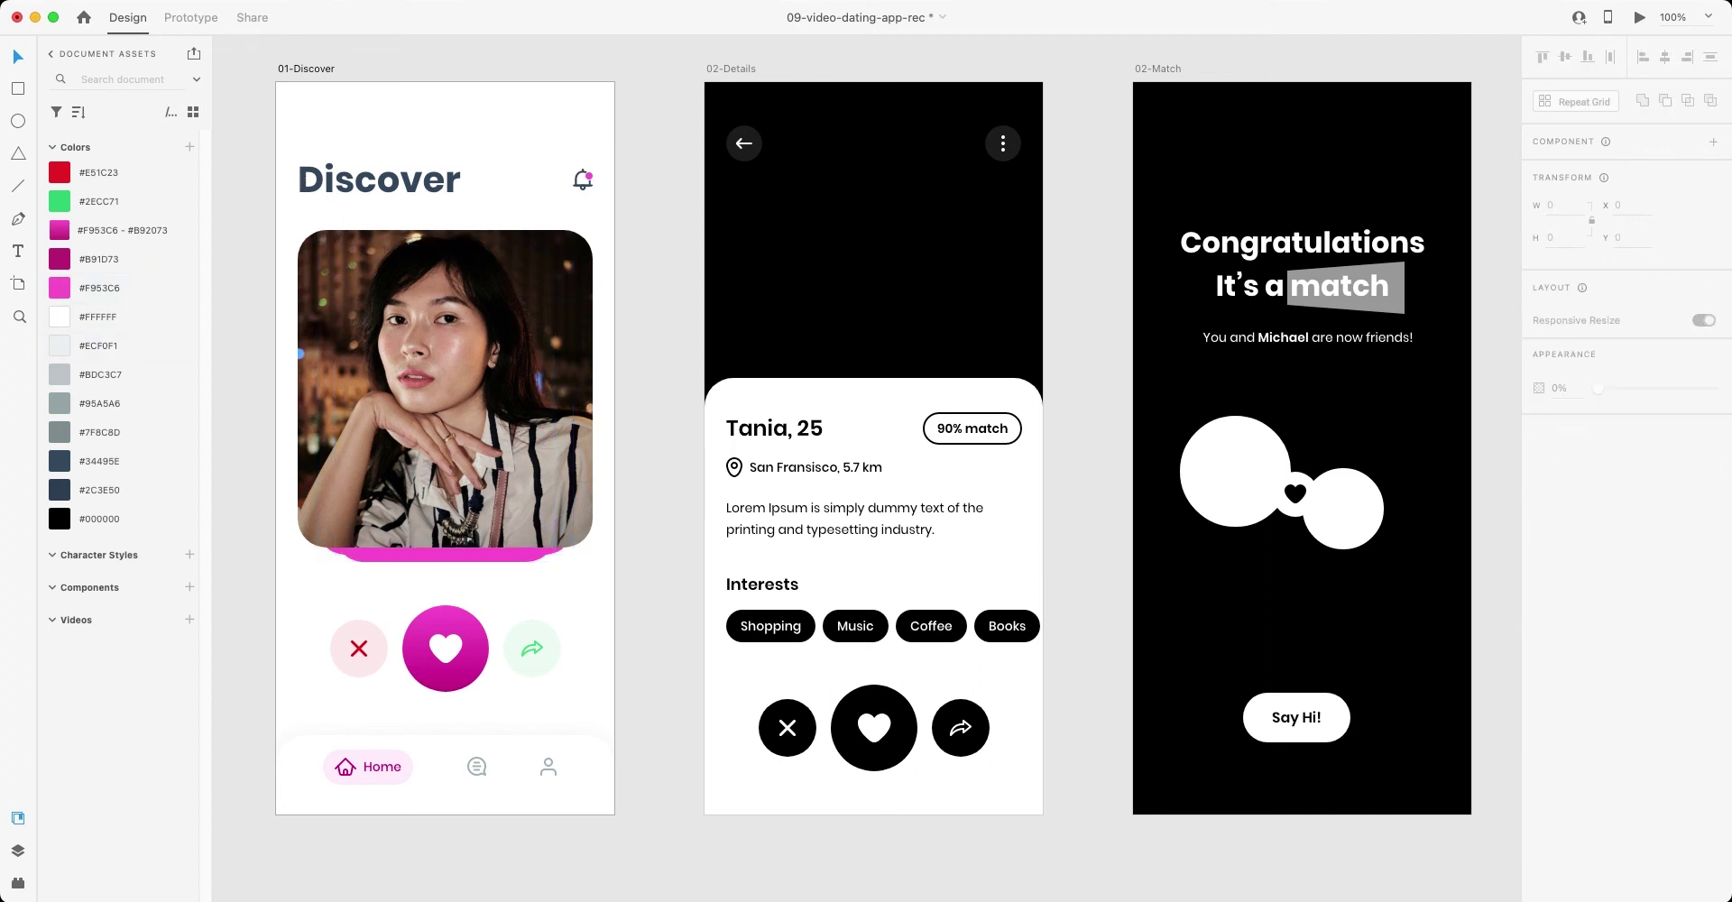
left_click(445, 361)
key("1")
key("Escape")
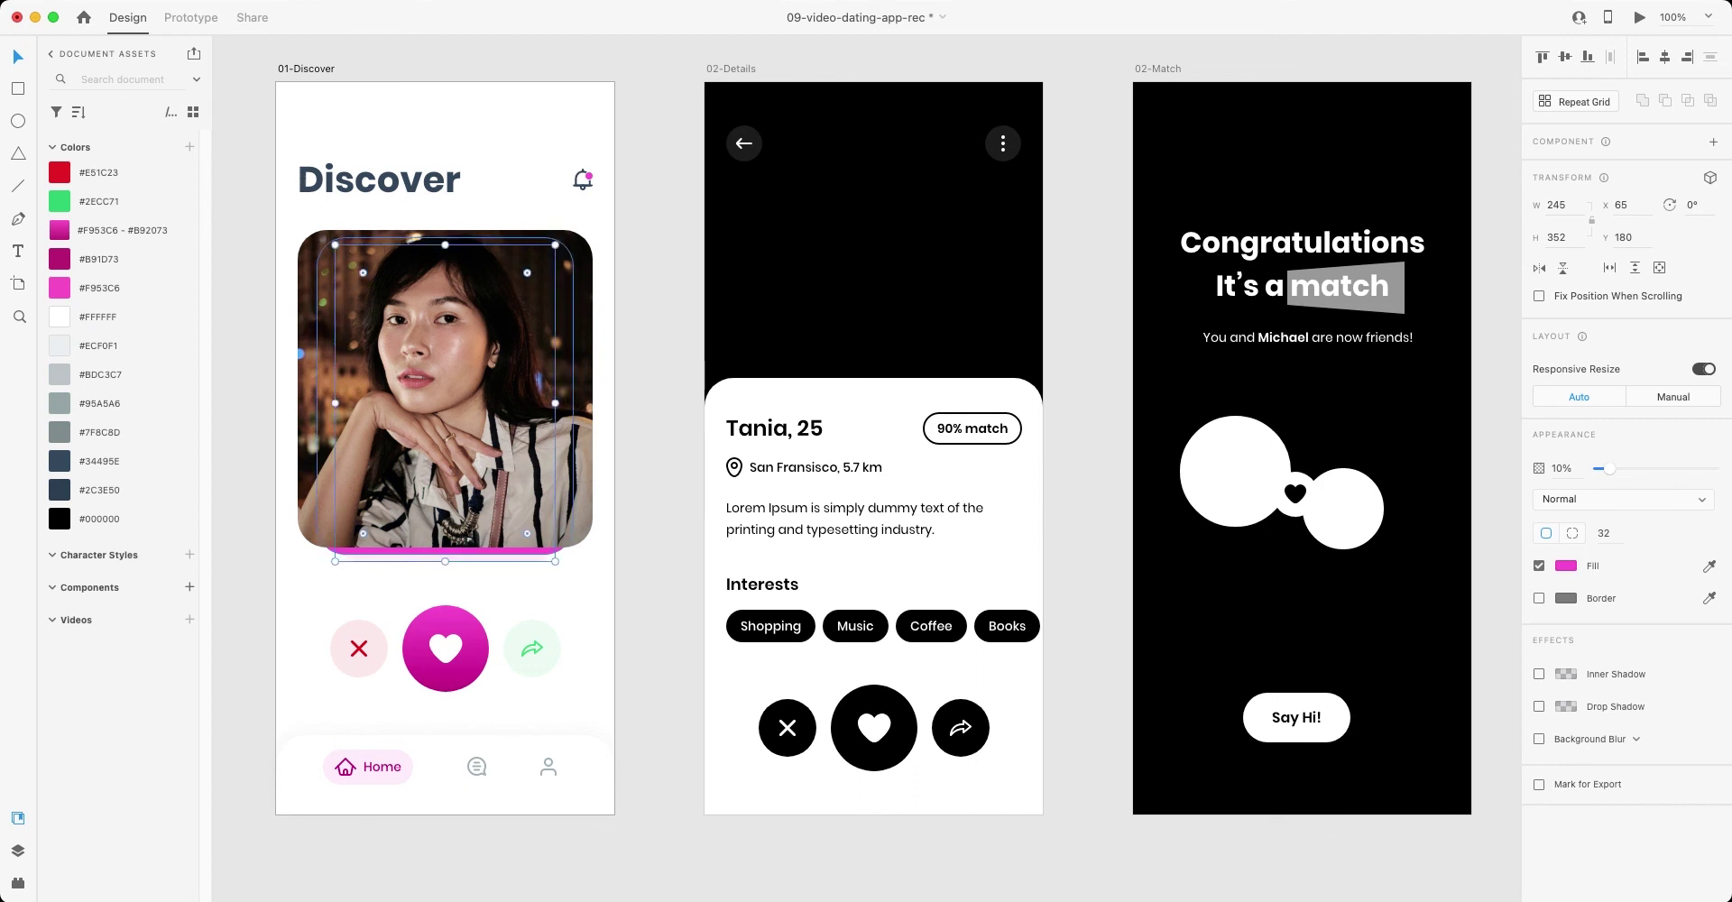
key("2")
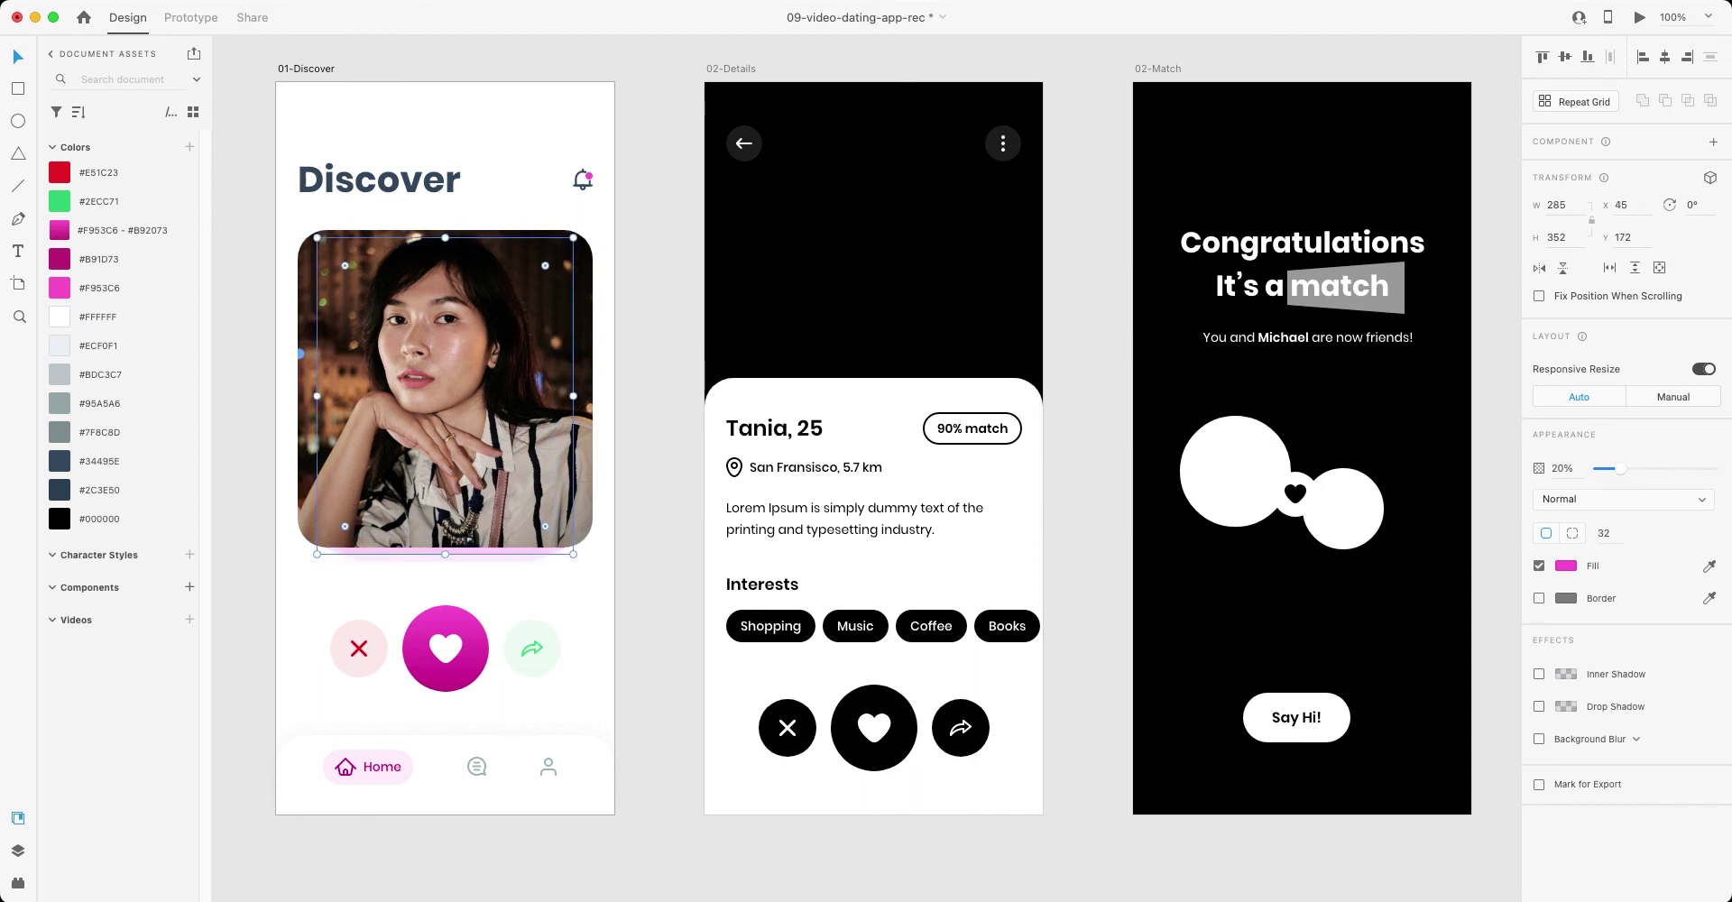
- Copy the Discover photo to the top of the Details screen, 375 wide with corner radius 0, and send it to the back
key("Escape")
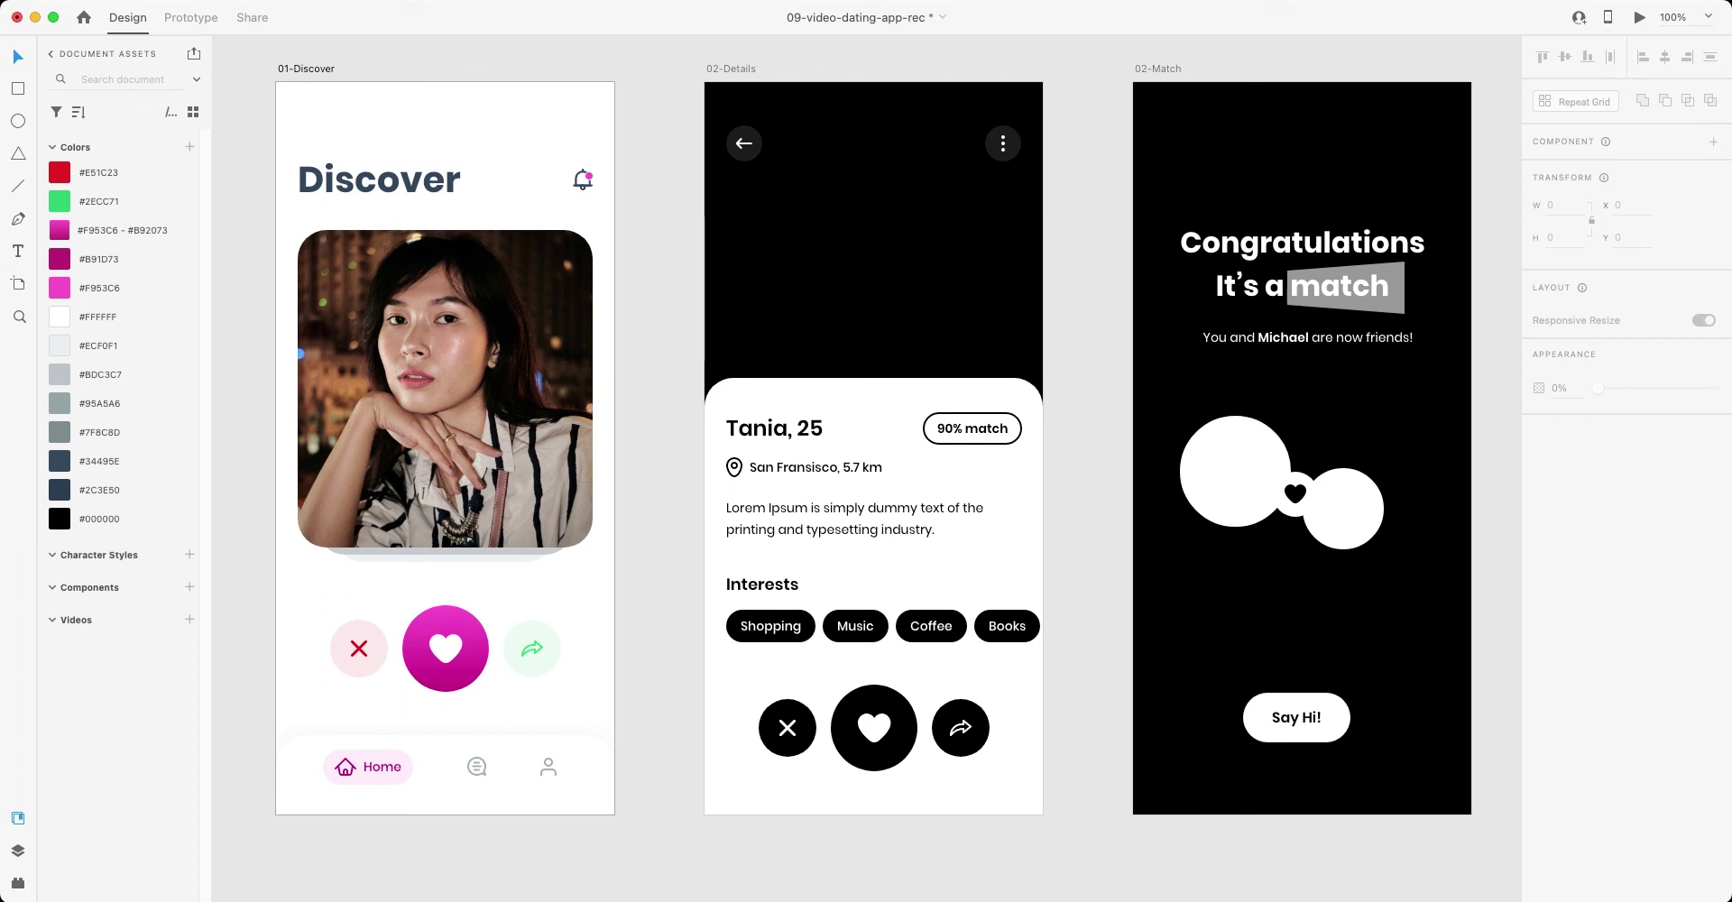
left_click(444, 388)
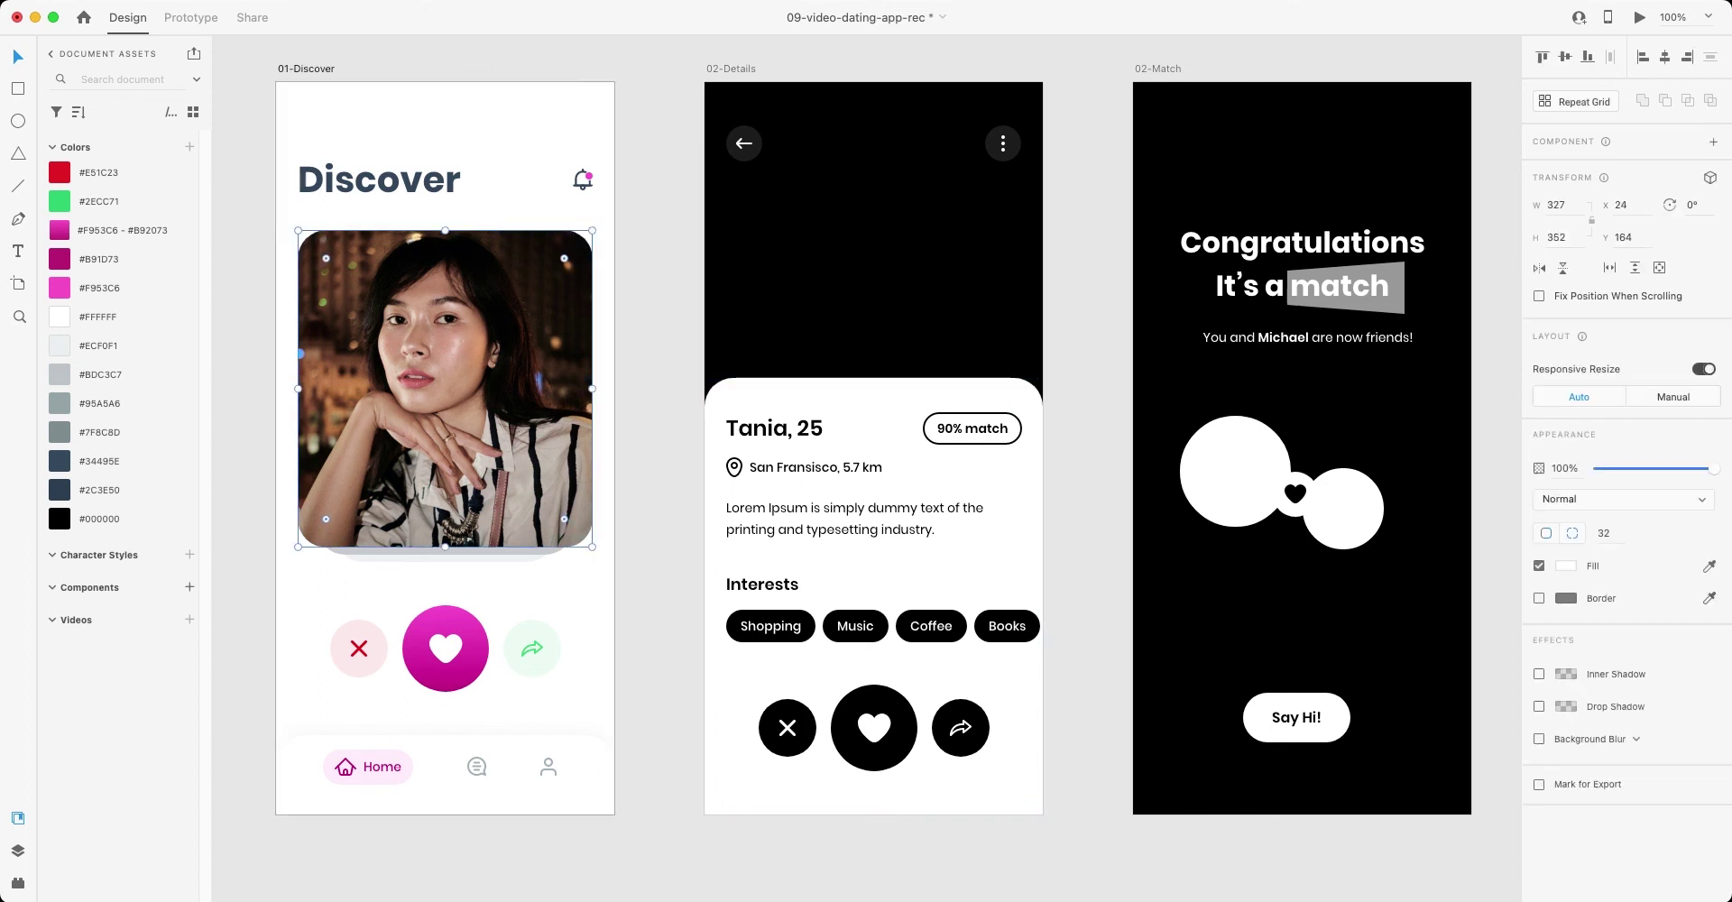
key("Escape")
left_click(731, 69)
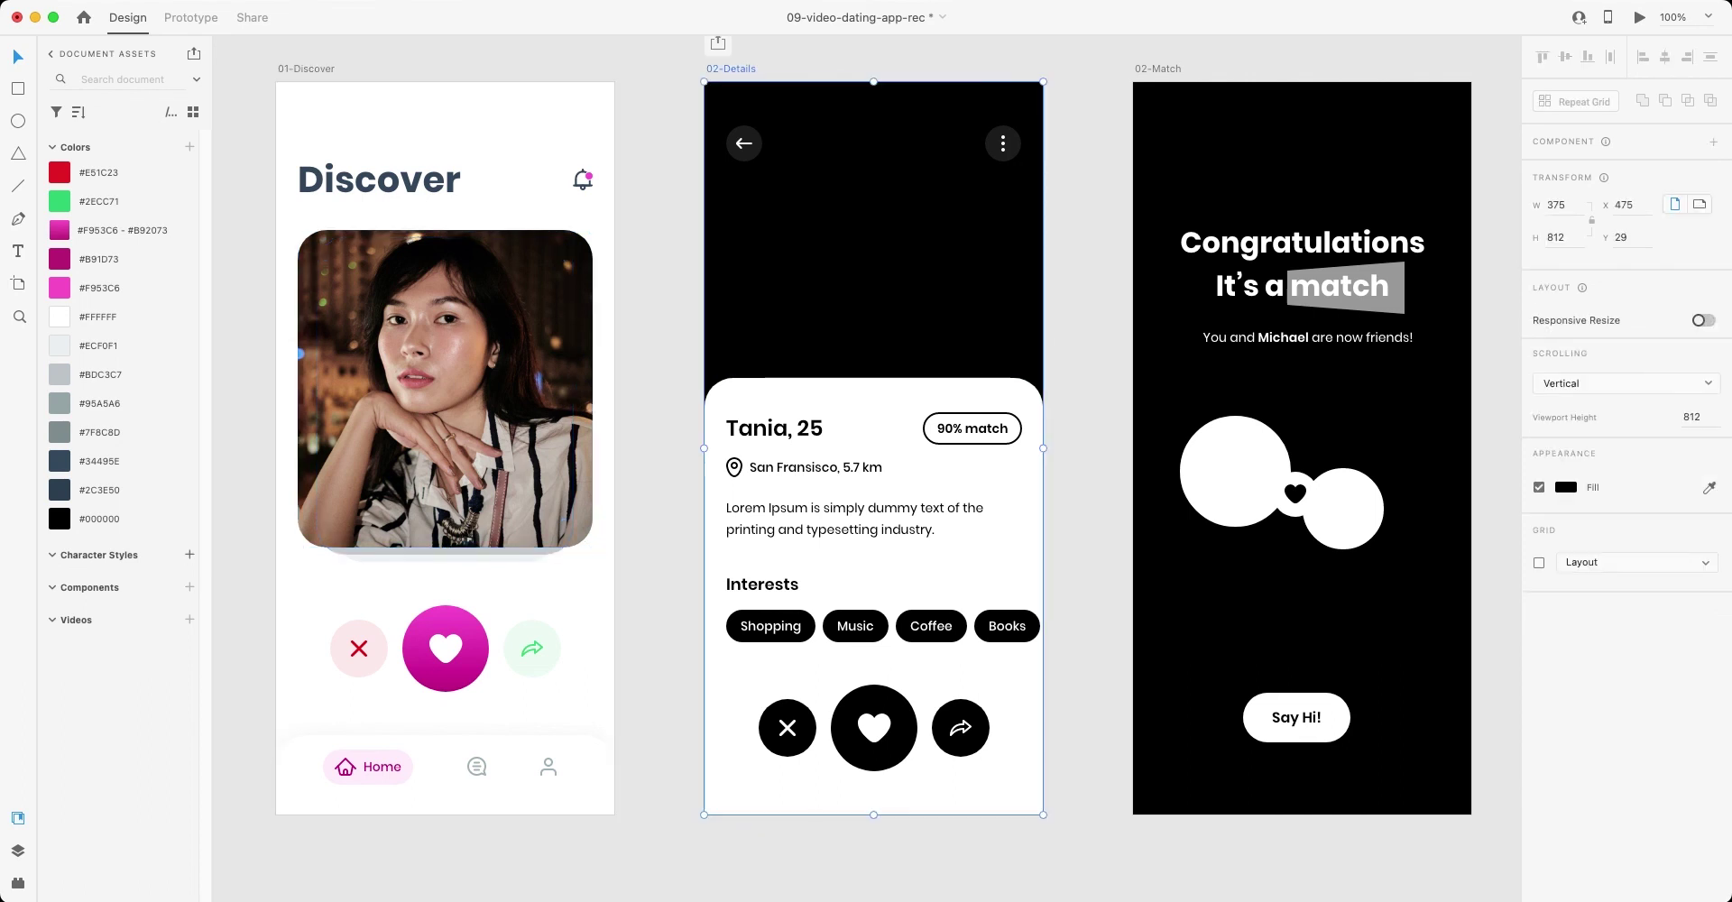
key("cmd+v")
left_click_drag(998, 241, 1043, 241)
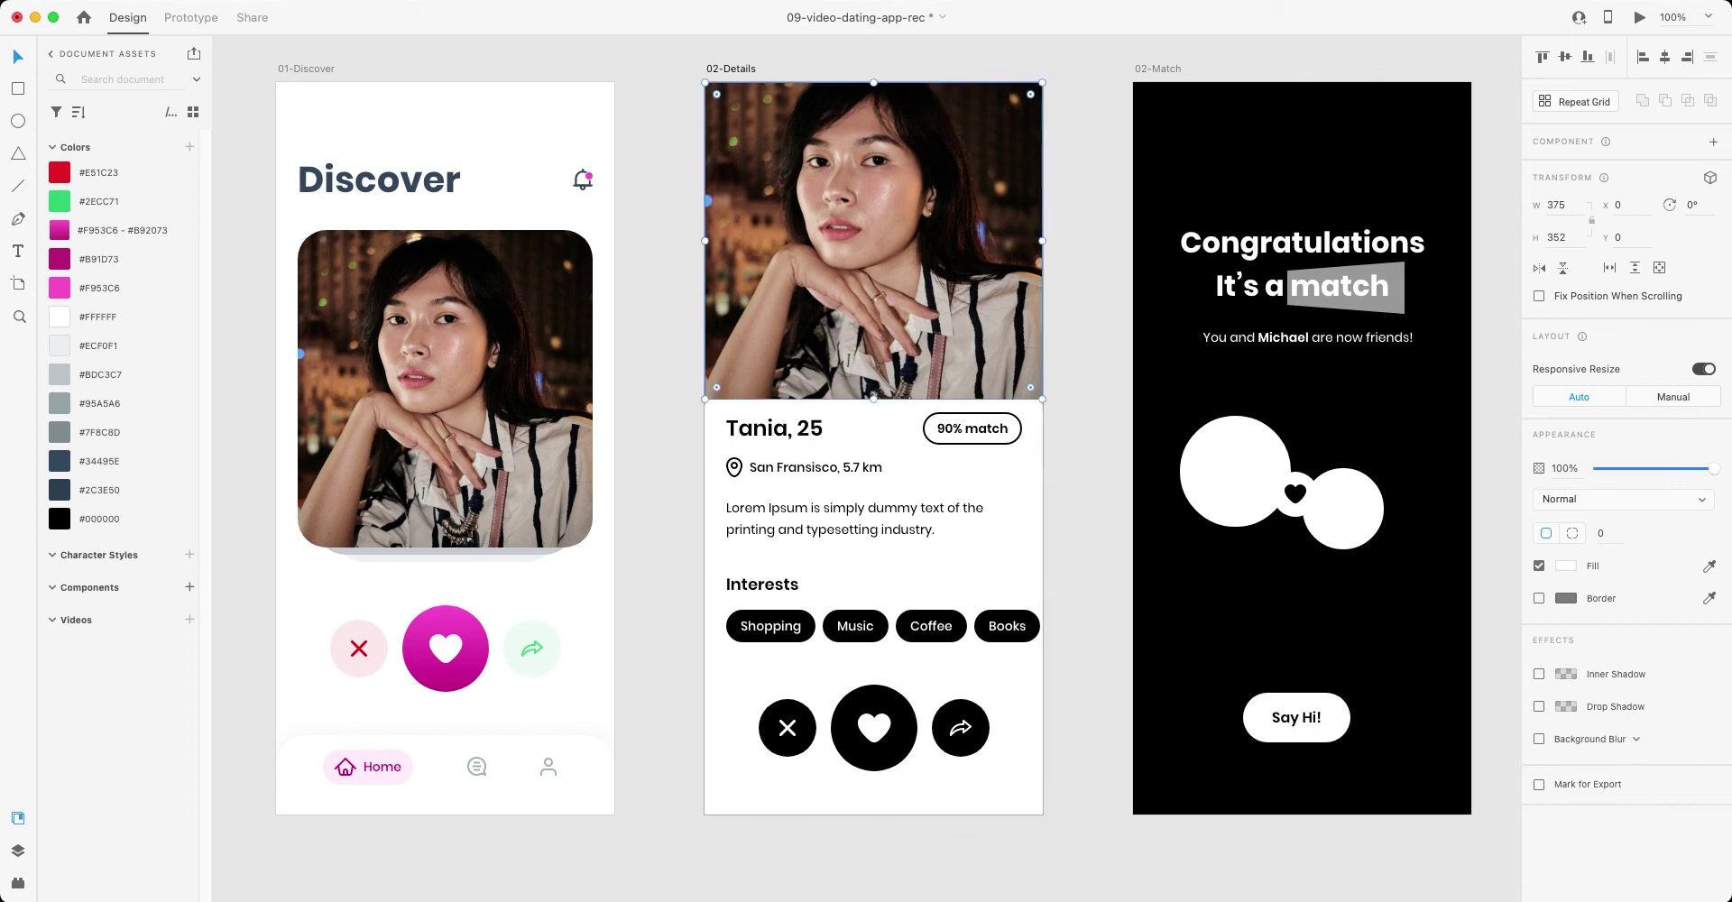
key("cmd+shift+bracketleft")
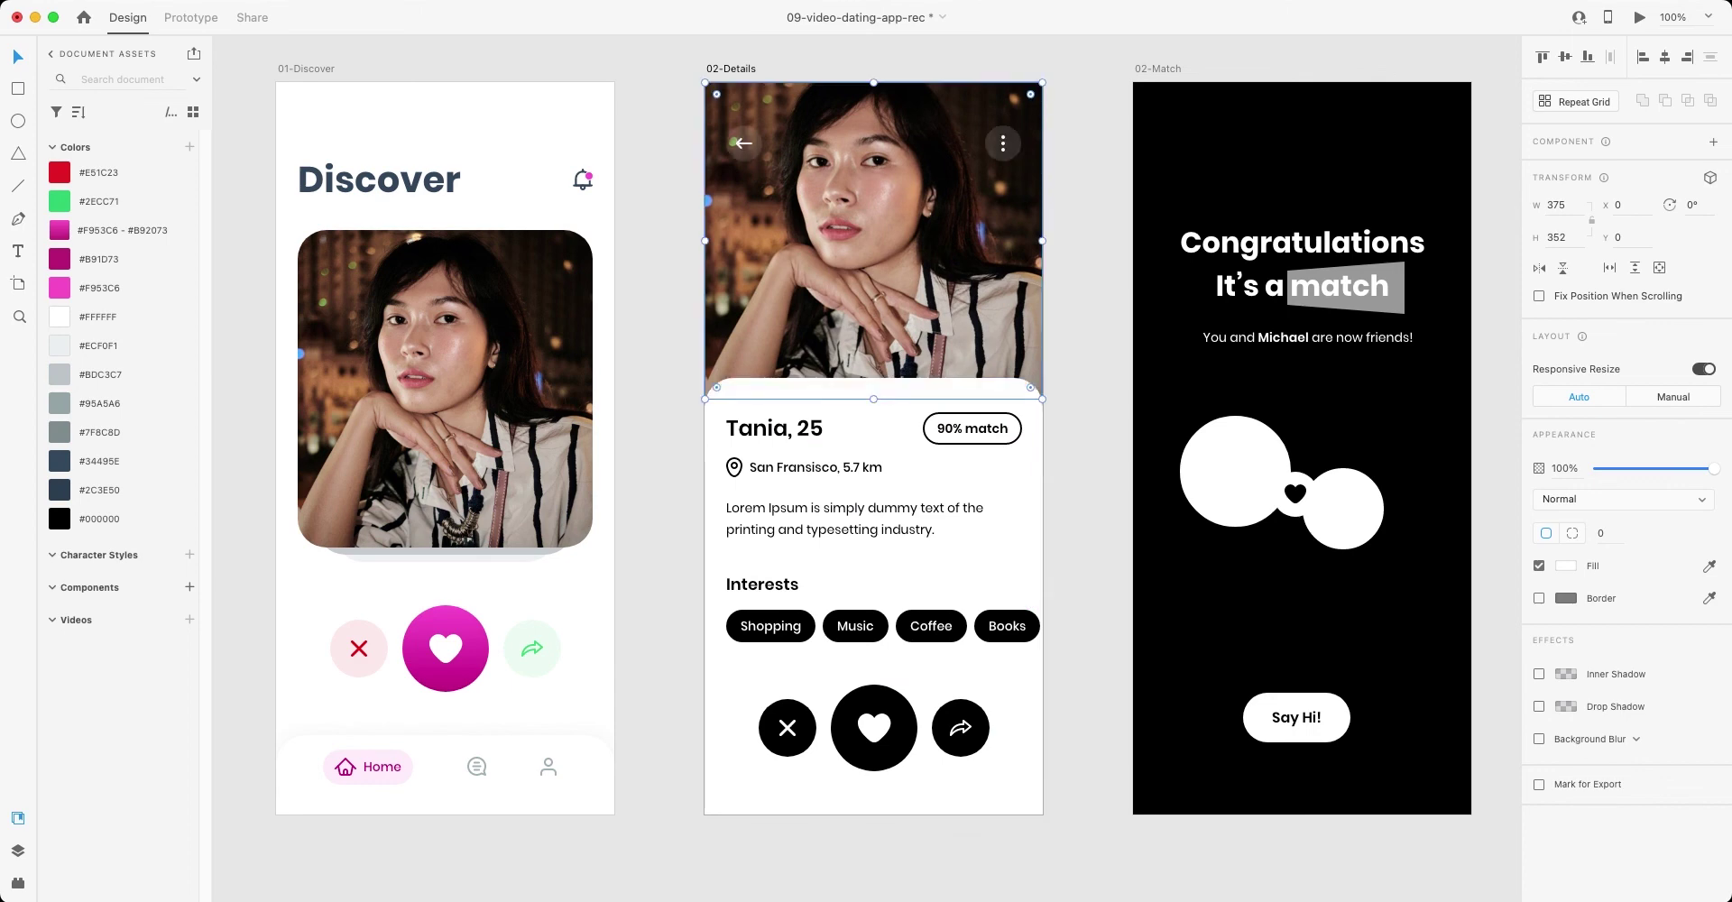
- Shift the photo slightly downward inside its frame at the top of the Details screen
left_click(774, 427)
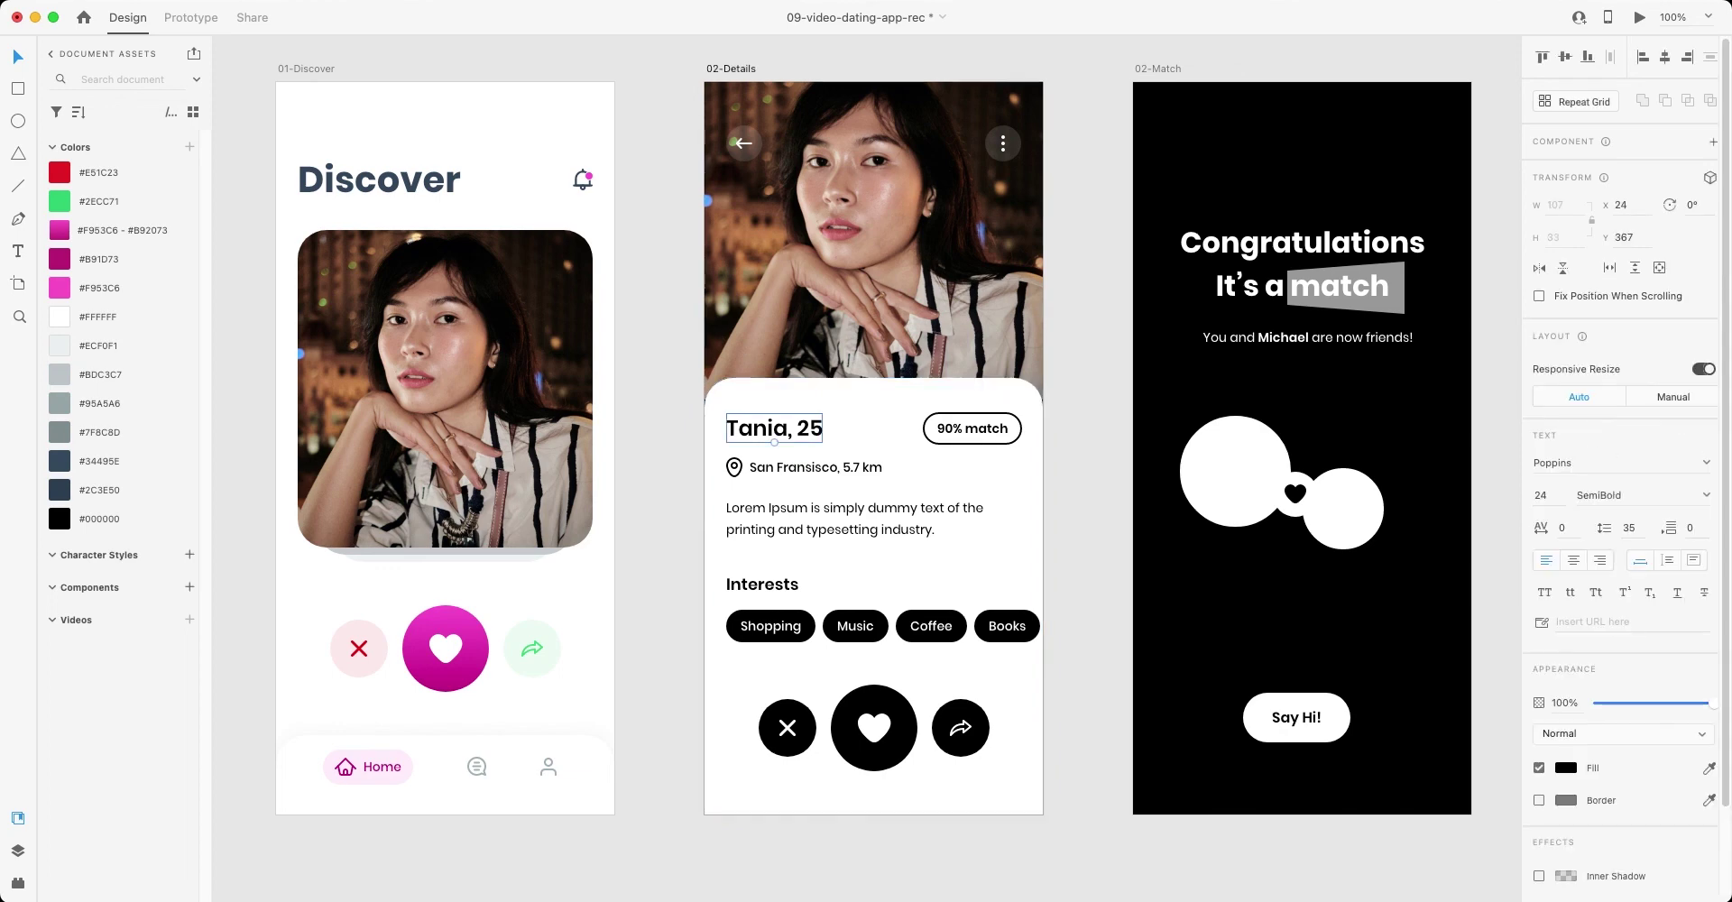
left_click(873, 271)
key("super+shift+bracketright")
left_click_drag(874, 270, 873, 300)
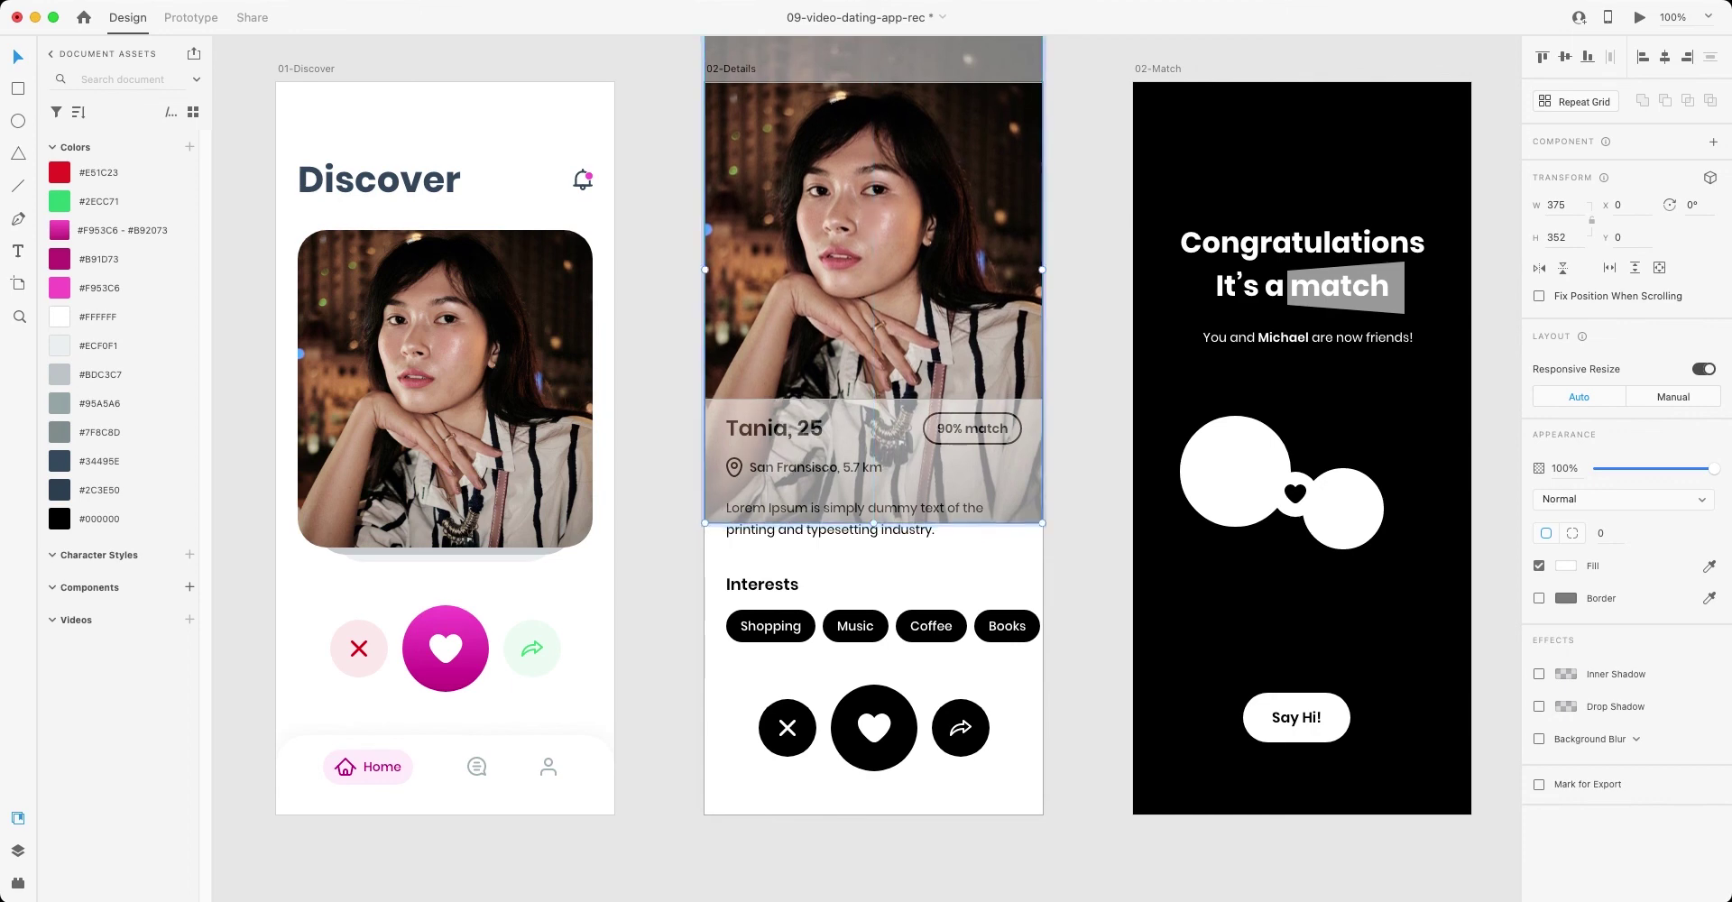
key("super+z")
key("super+z")
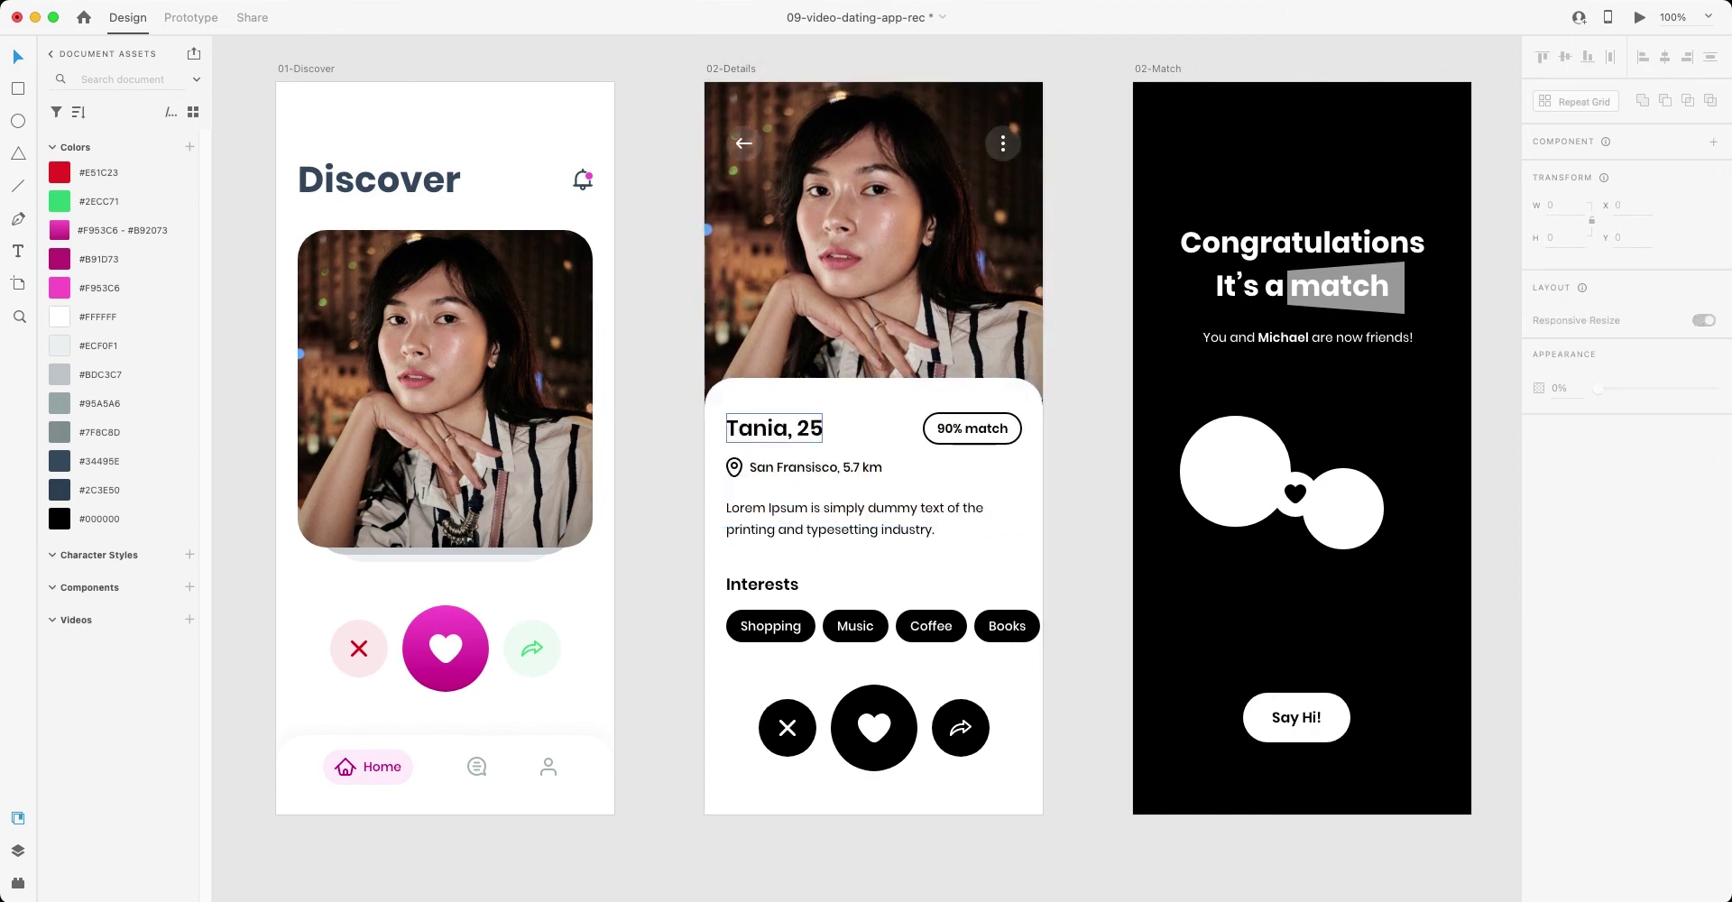
- Colour the name-and-age heading on the Details screen #2C3E50 and the location row with its pin icon #7F8C8D
left_click(774, 427)
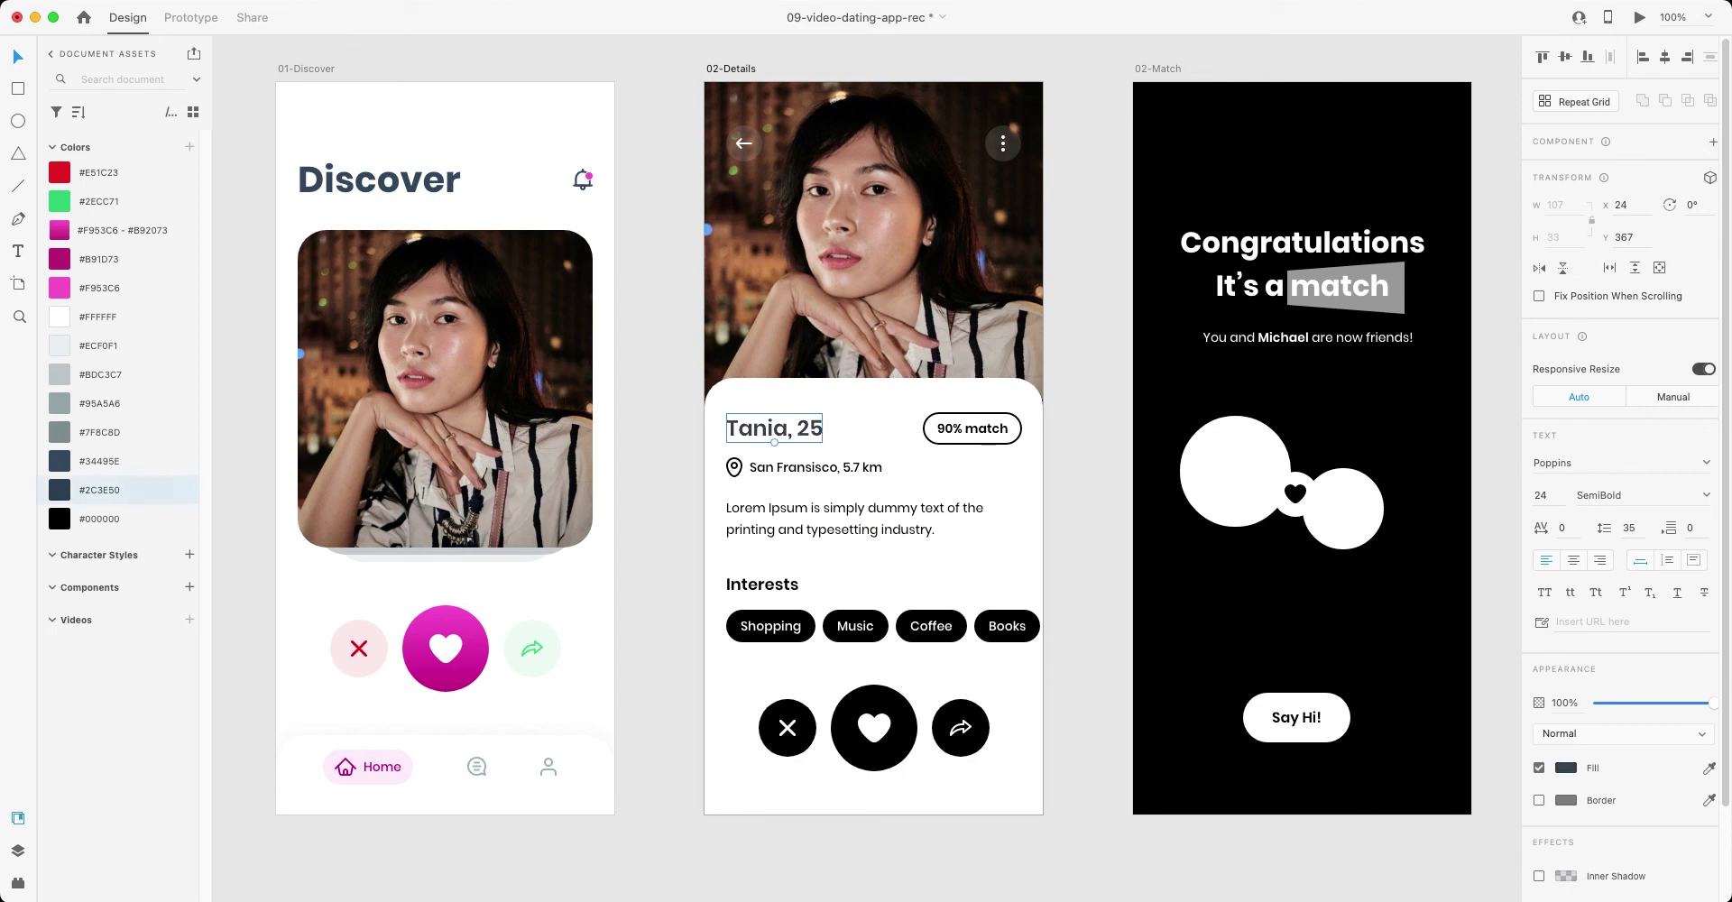
left_click(805, 467)
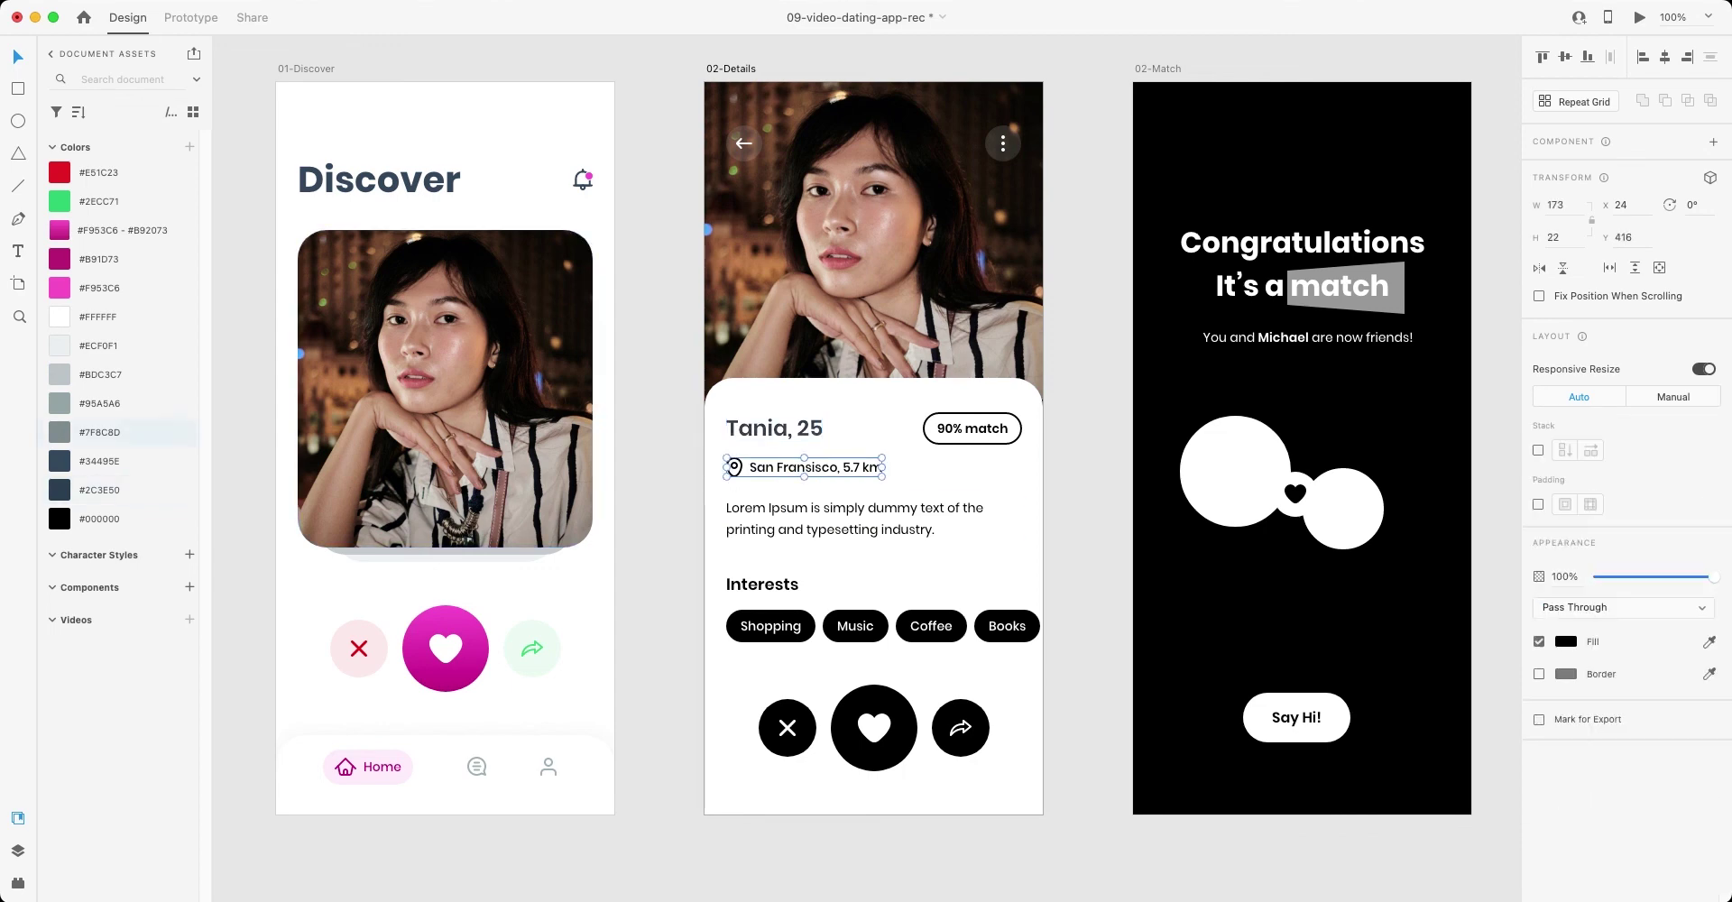
left_click(99, 432)
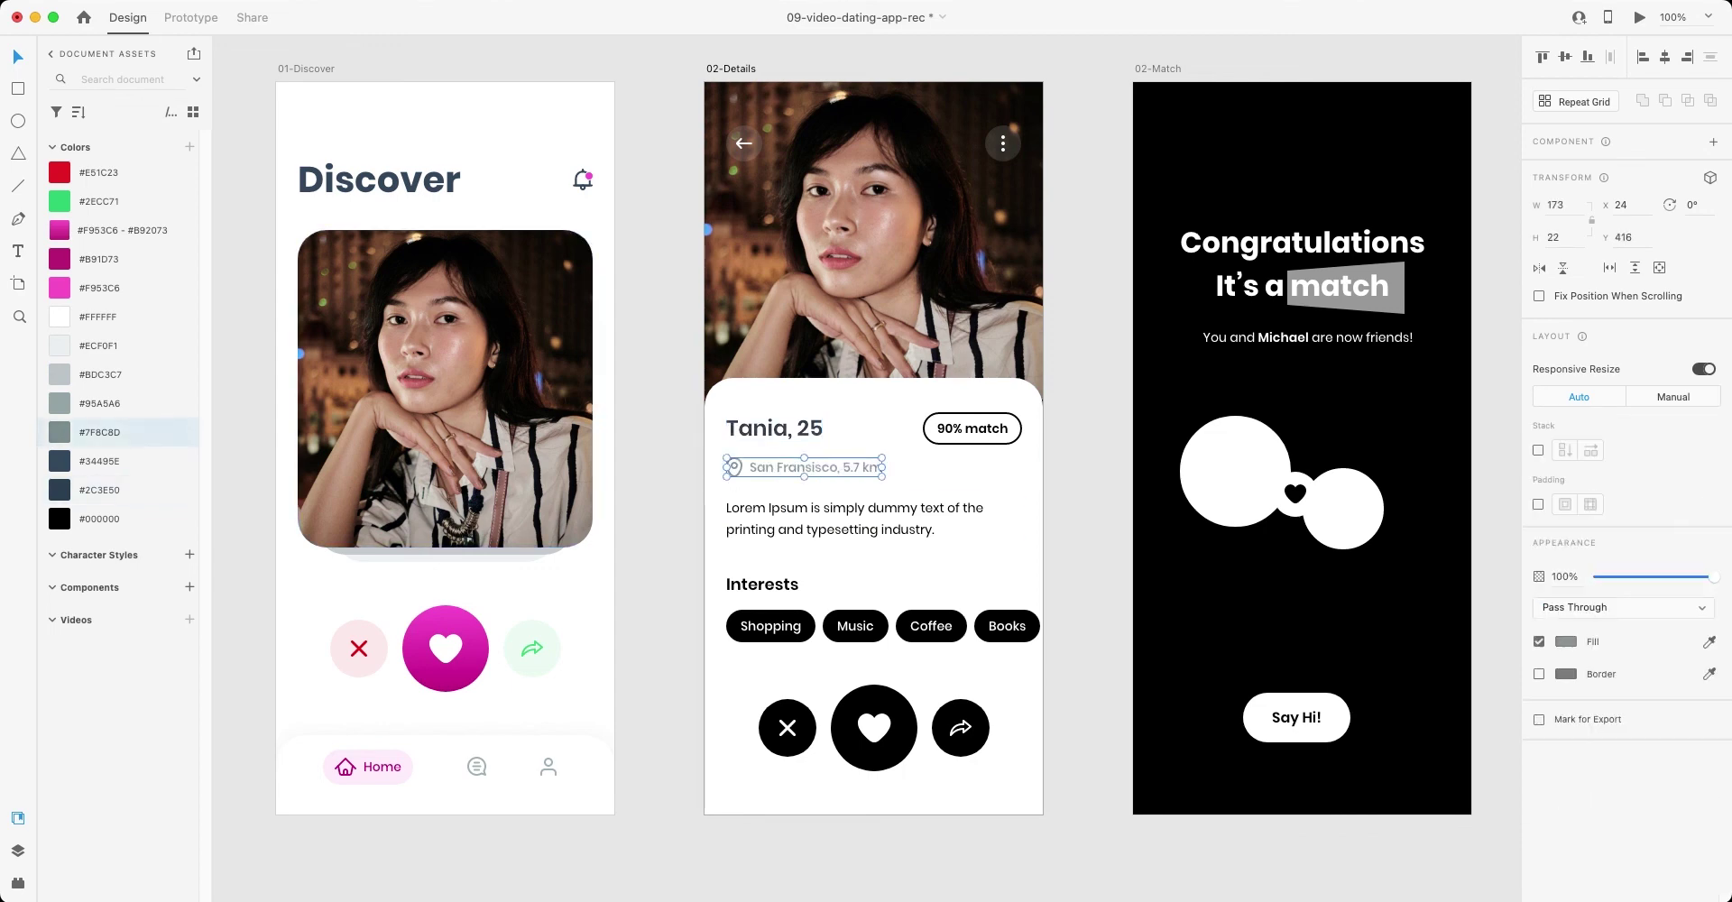
- Colour both the label and the border of the 90% match badge #2ECC71
left_click(972, 428)
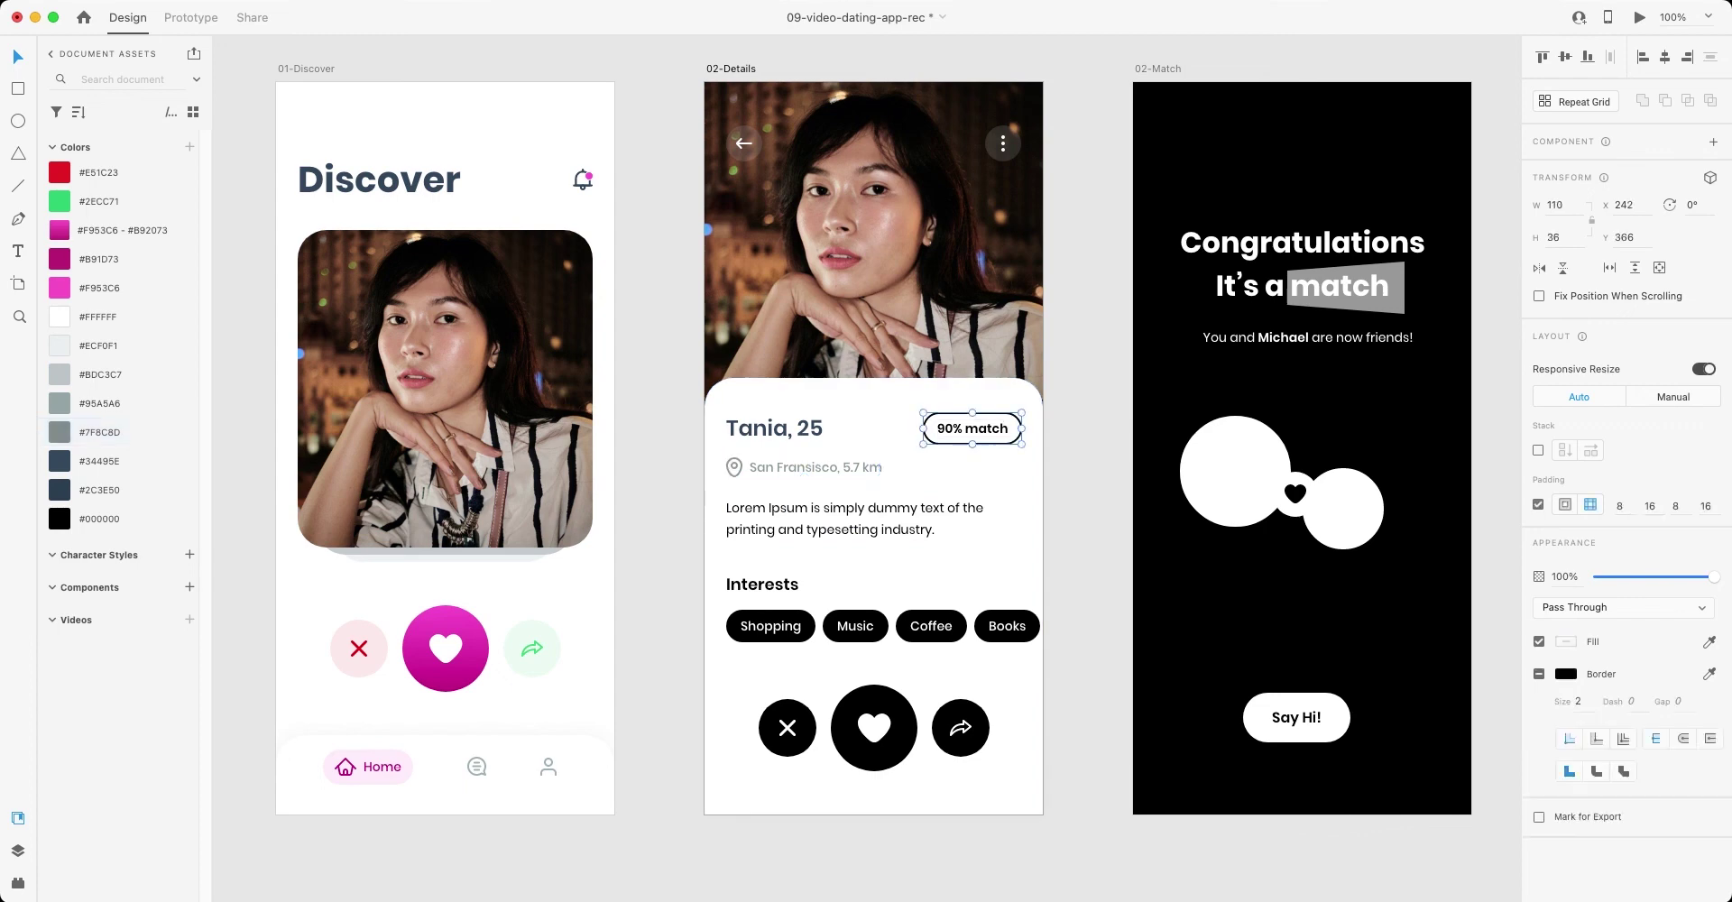
double_click(972, 428)
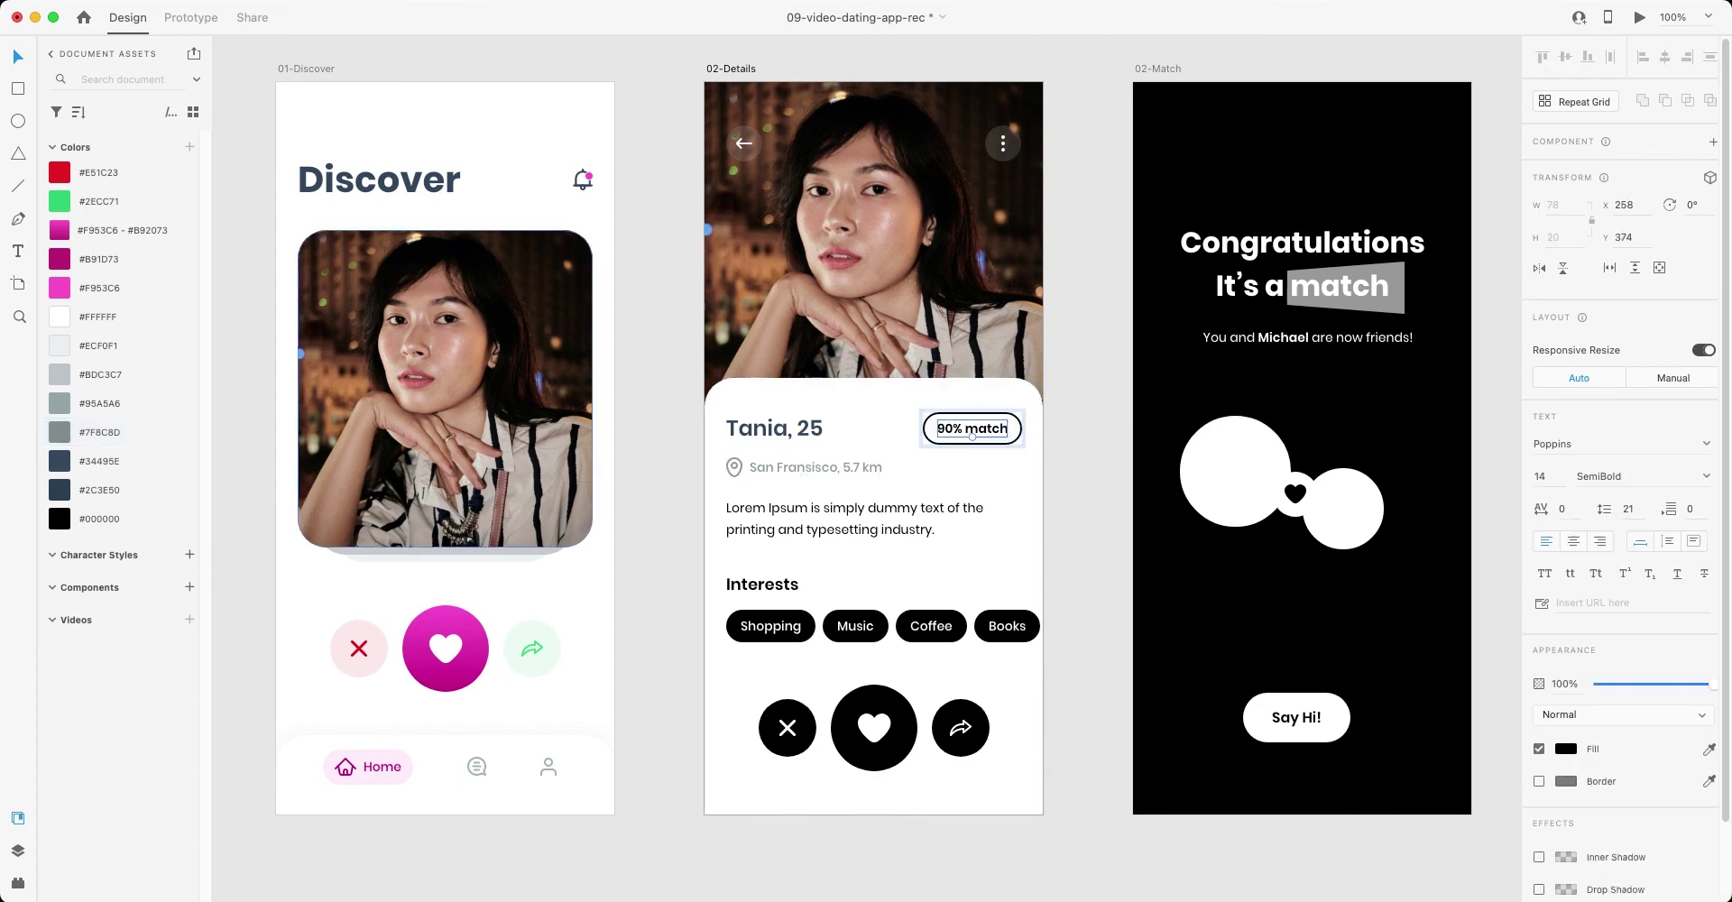
left_click(99, 201)
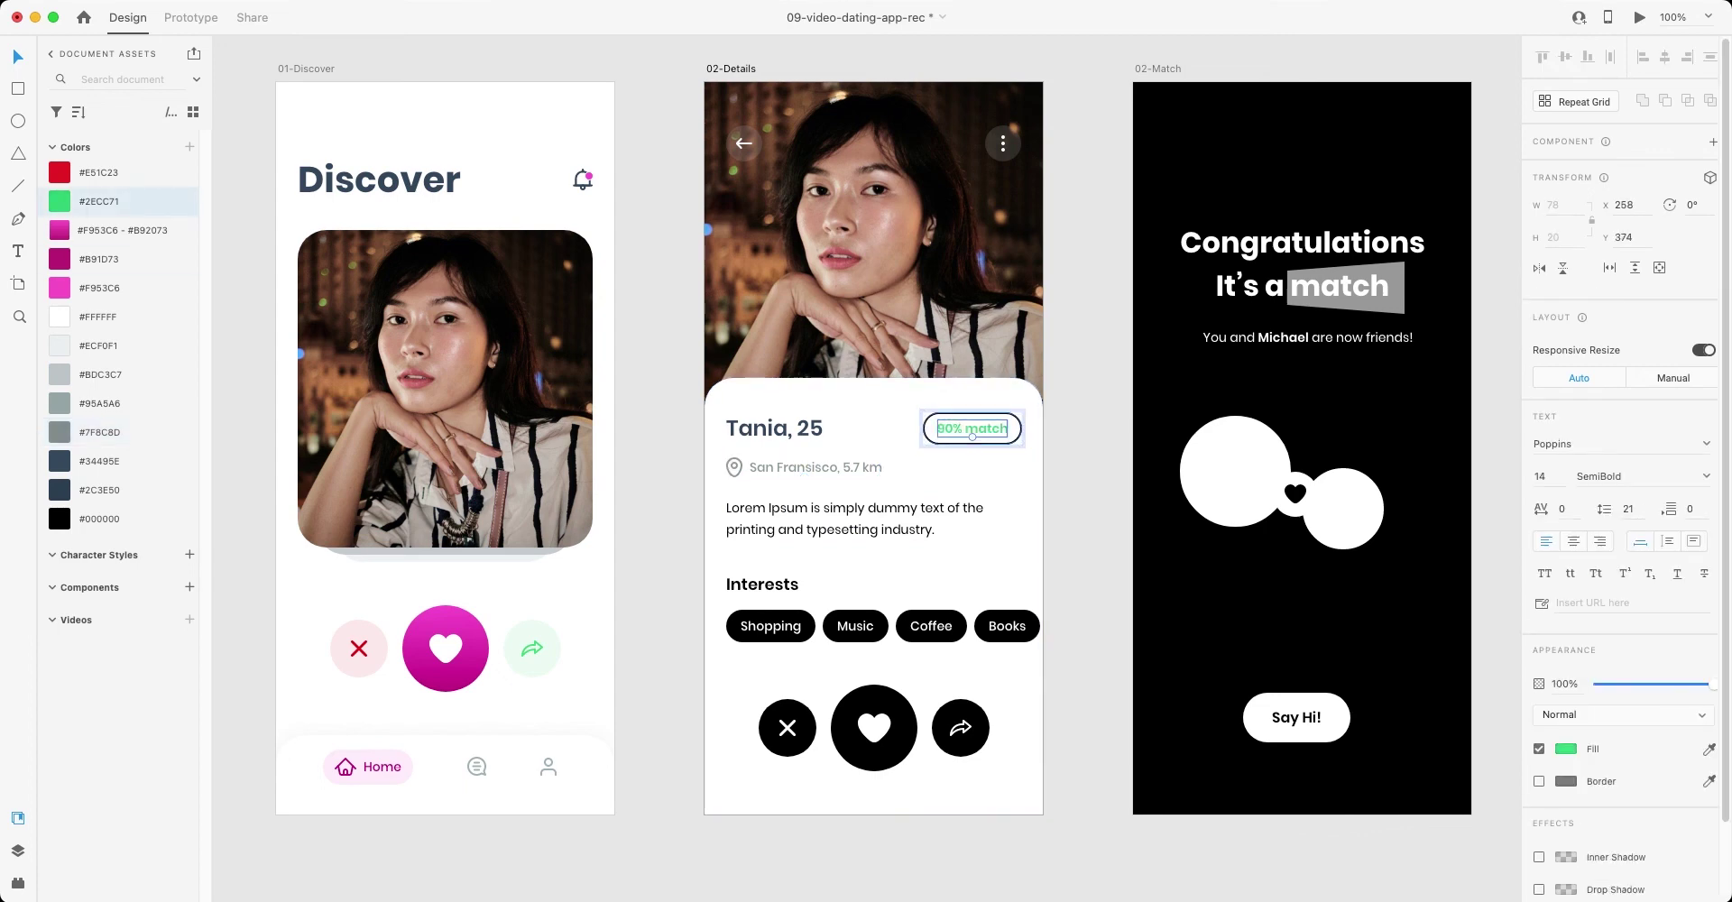
left_click(971, 436)
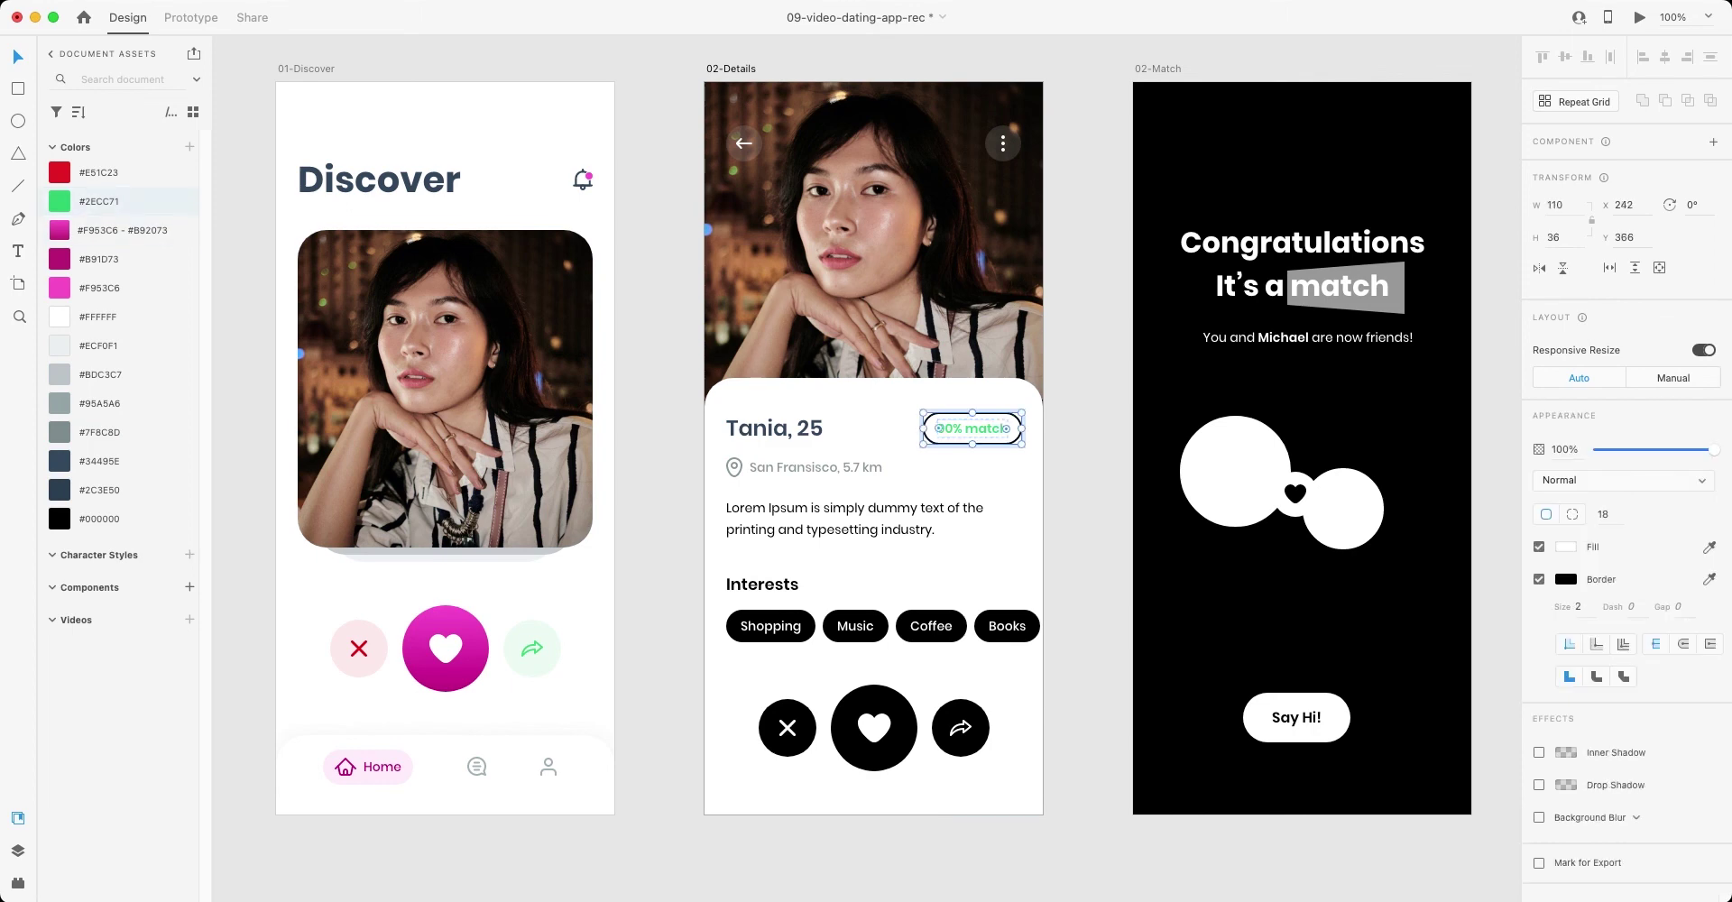
left_click(100, 202, "shift")
key("Escape")
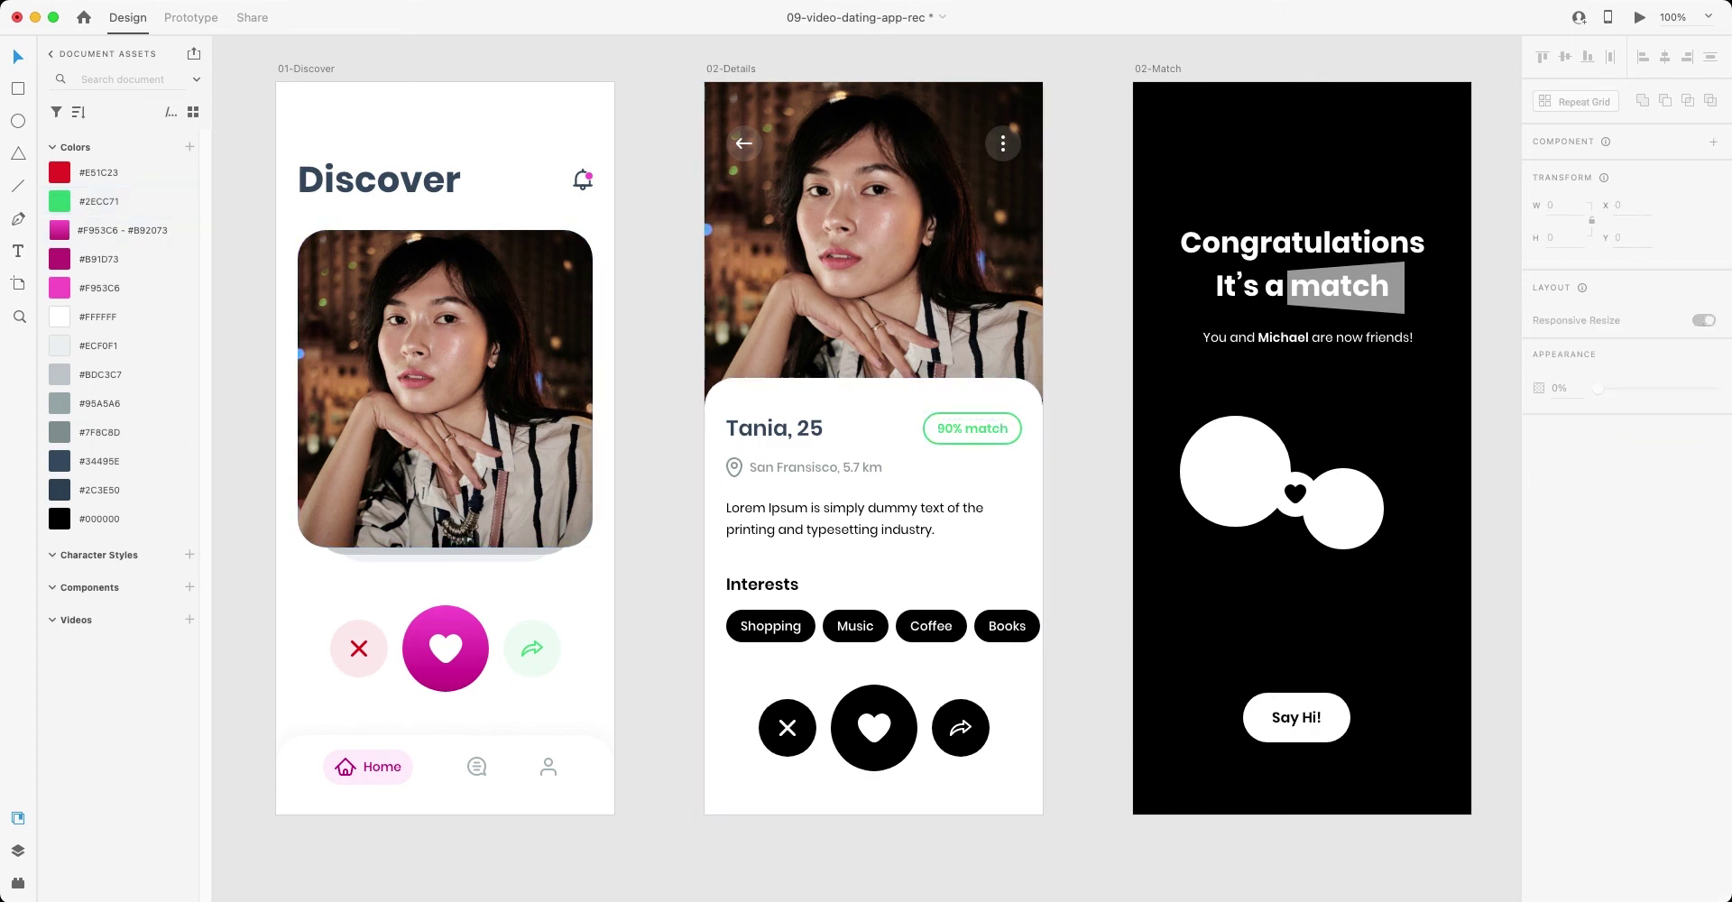
- Try #95A5A6 on the Details description paragraph, then colour it #7F8C8D and the Interests heading #2C3E50
scroll(873, 424, "down", 2)
left_click(874, 471)
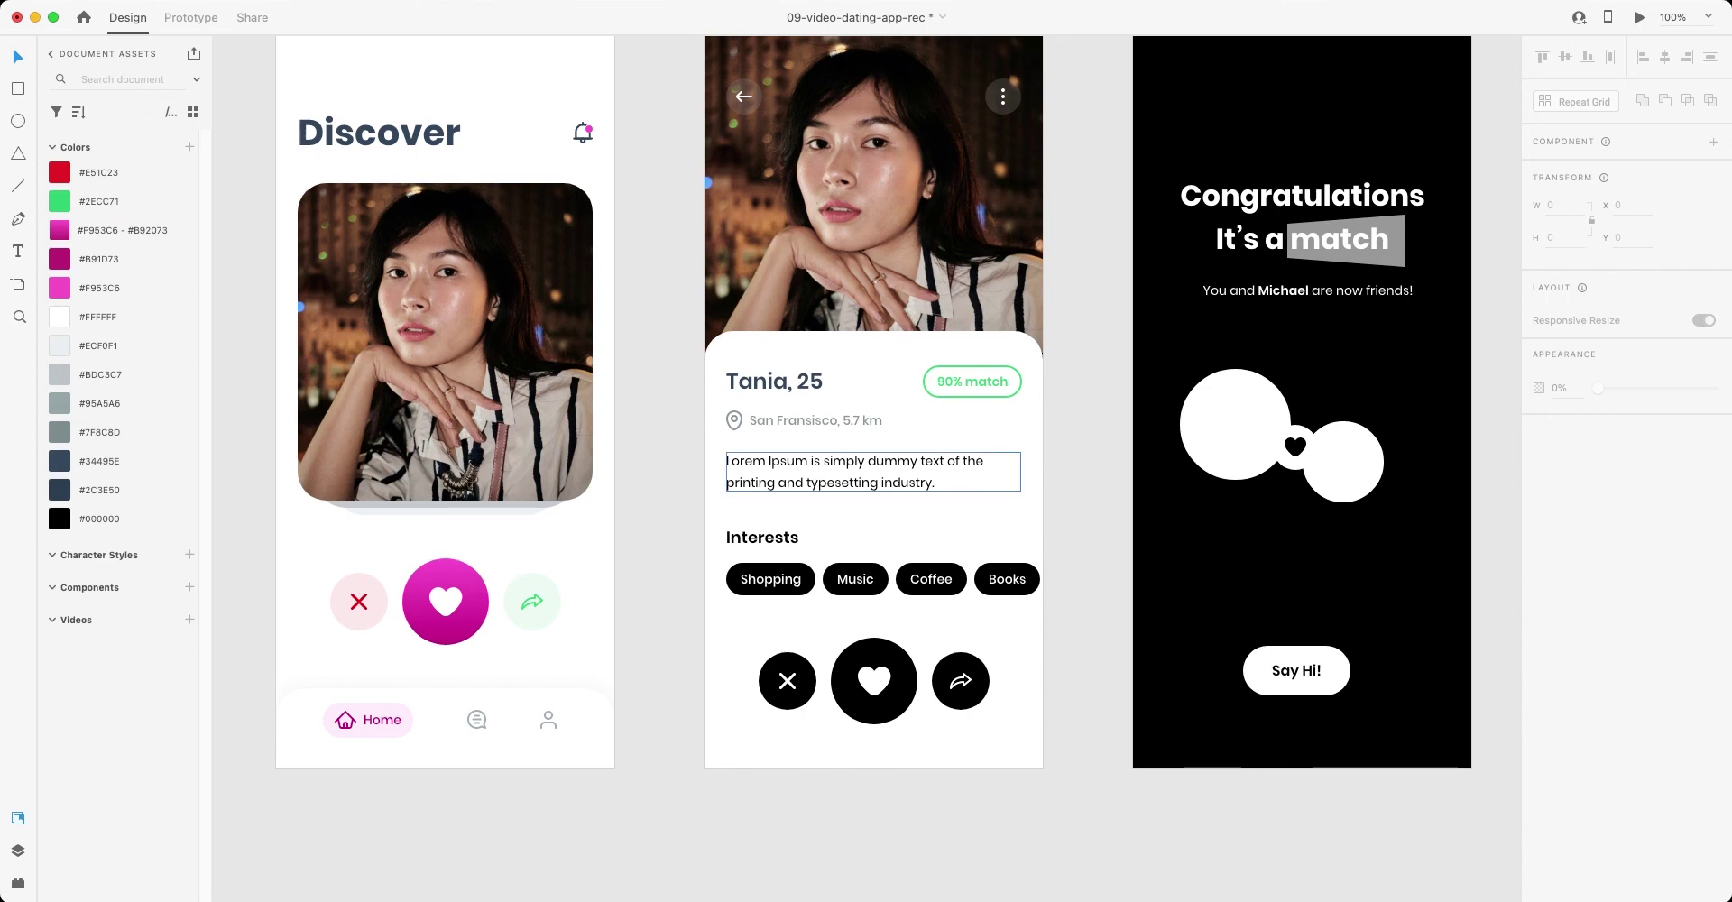
left_click(99, 403)
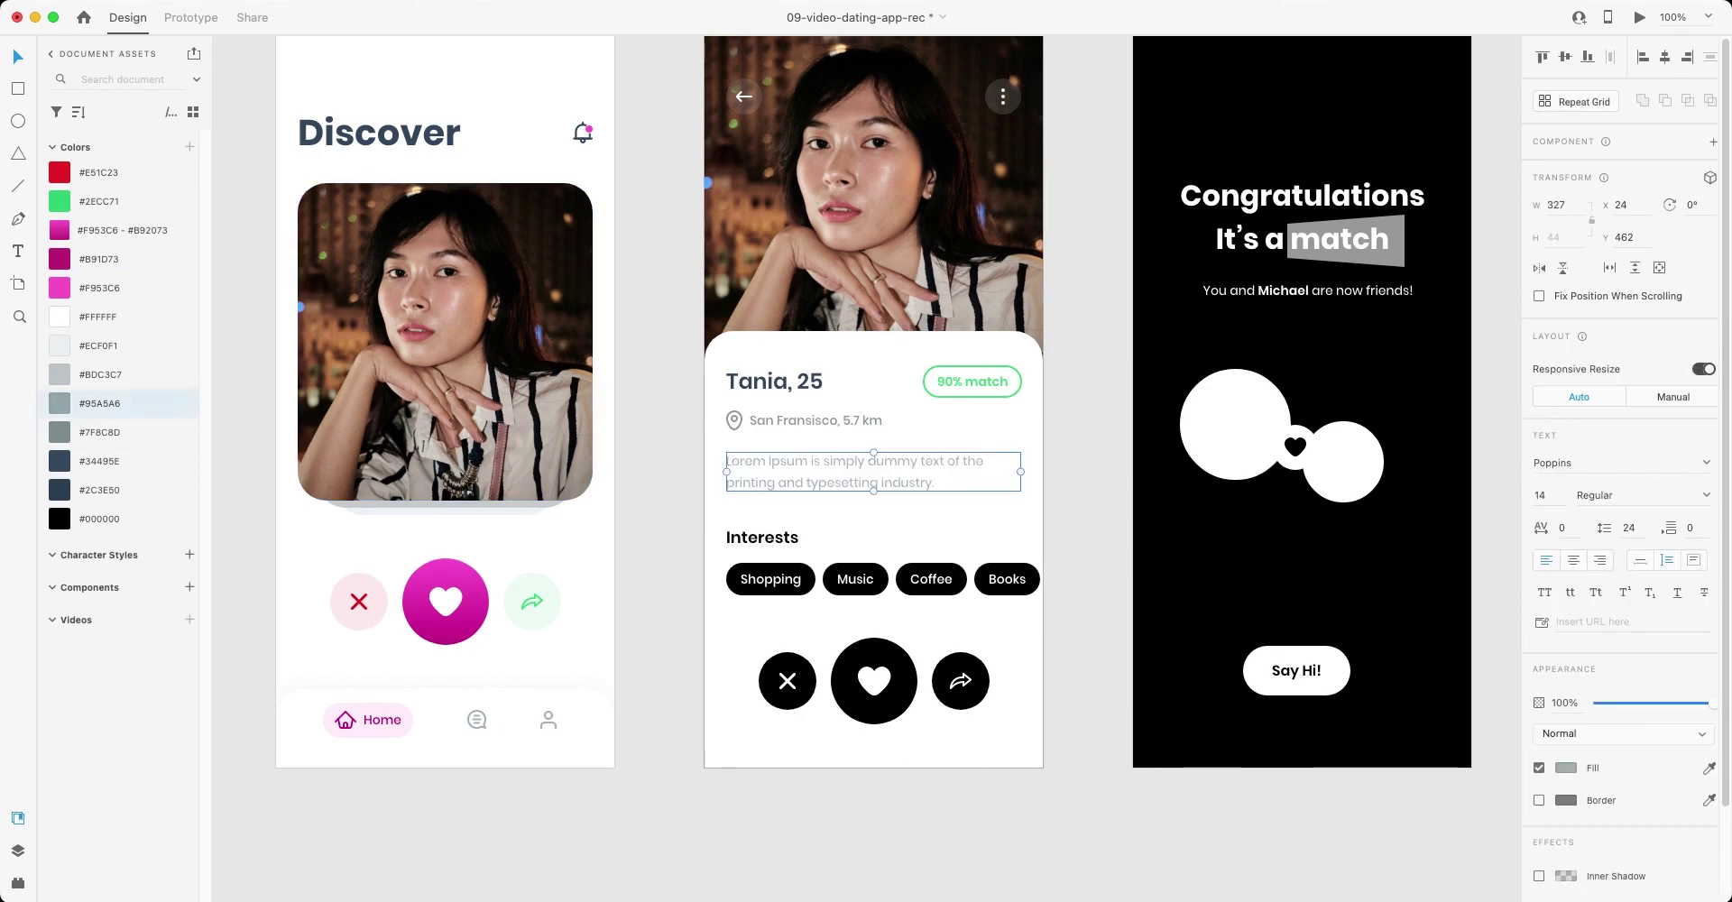
left_click(99, 432)
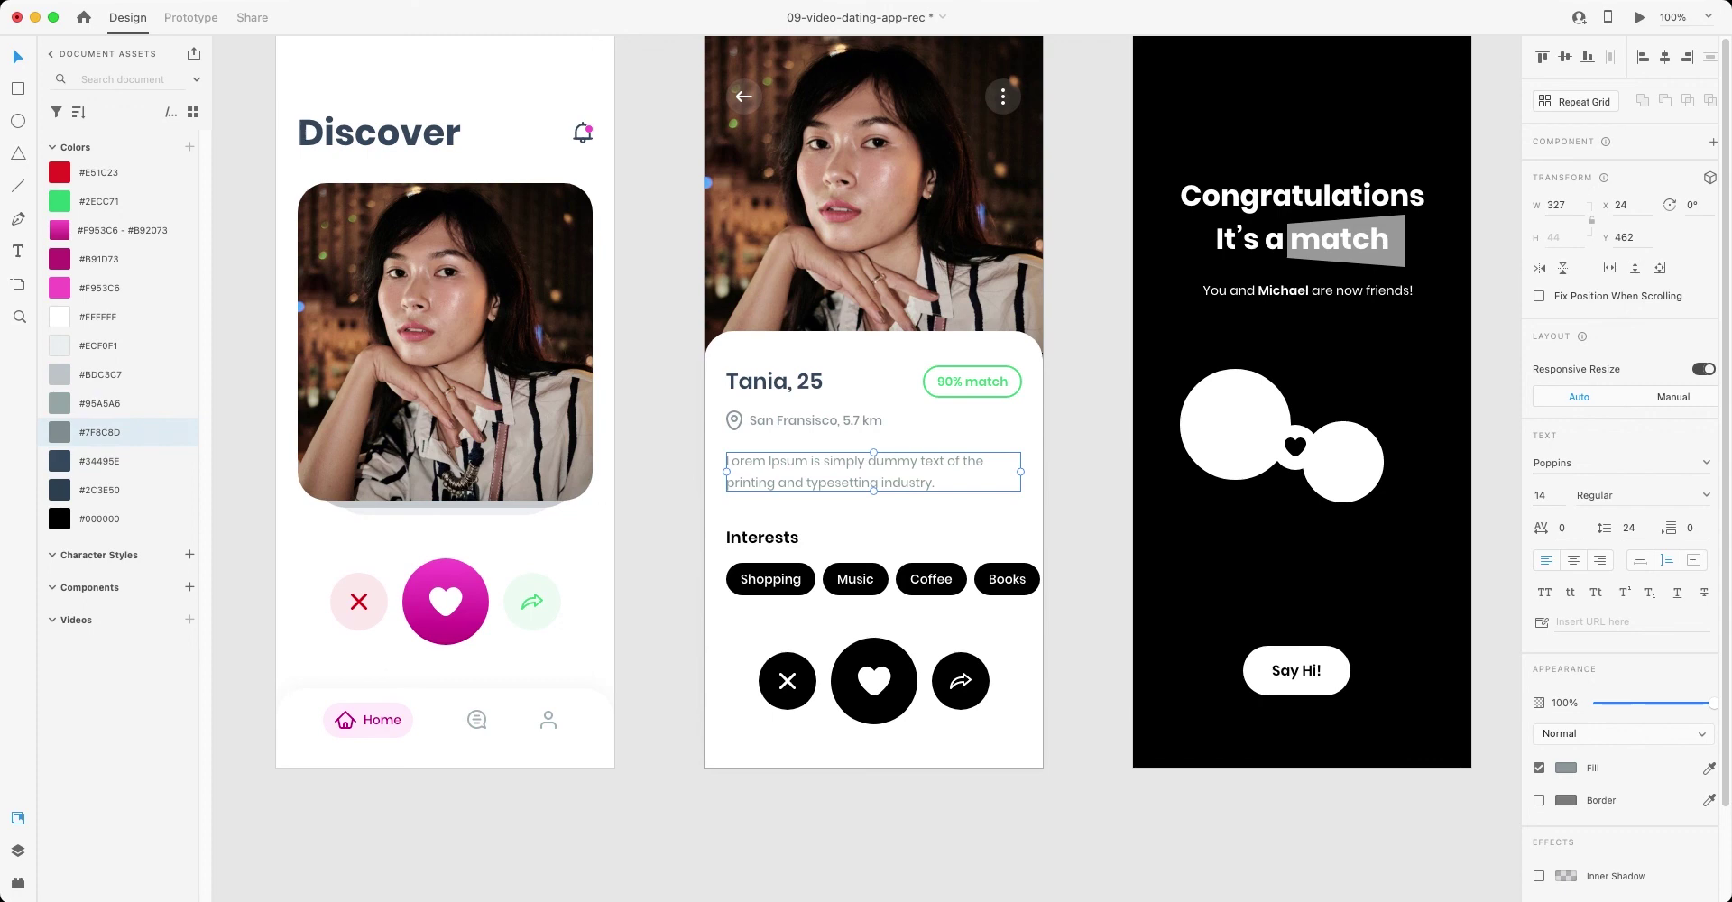
left_click(762, 537)
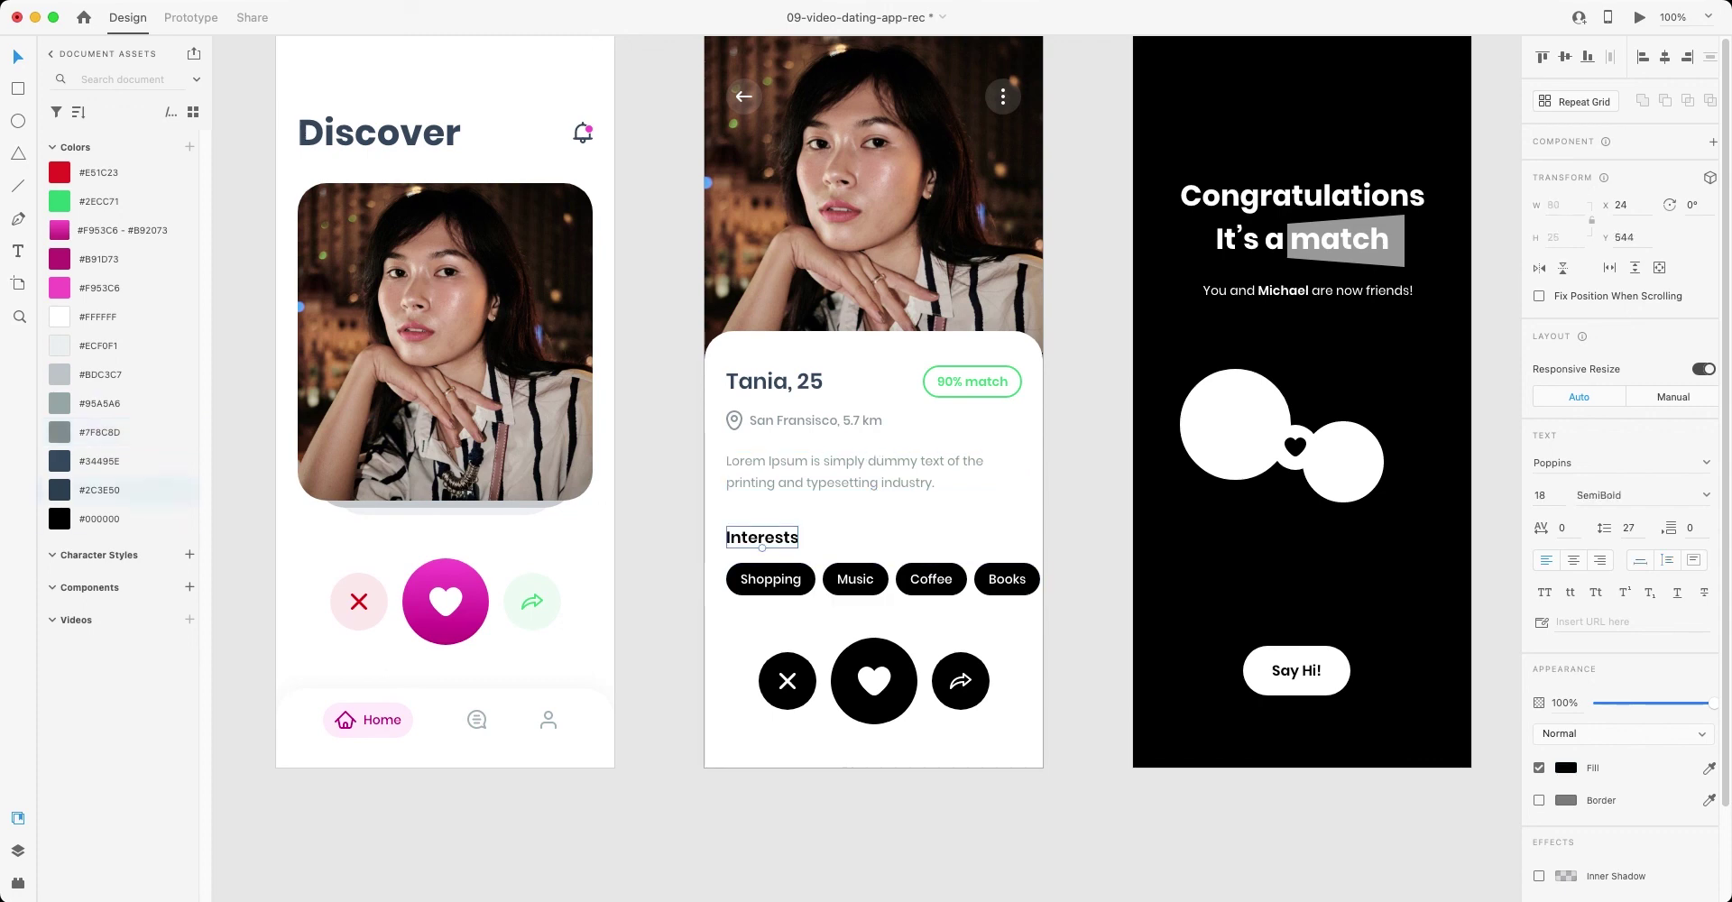
left_click(100, 490)
- Fill the Shopping interest chip with #F953C6 at 10% opacity and colour its label #B91D73
scroll(884, 559, "down", 2)
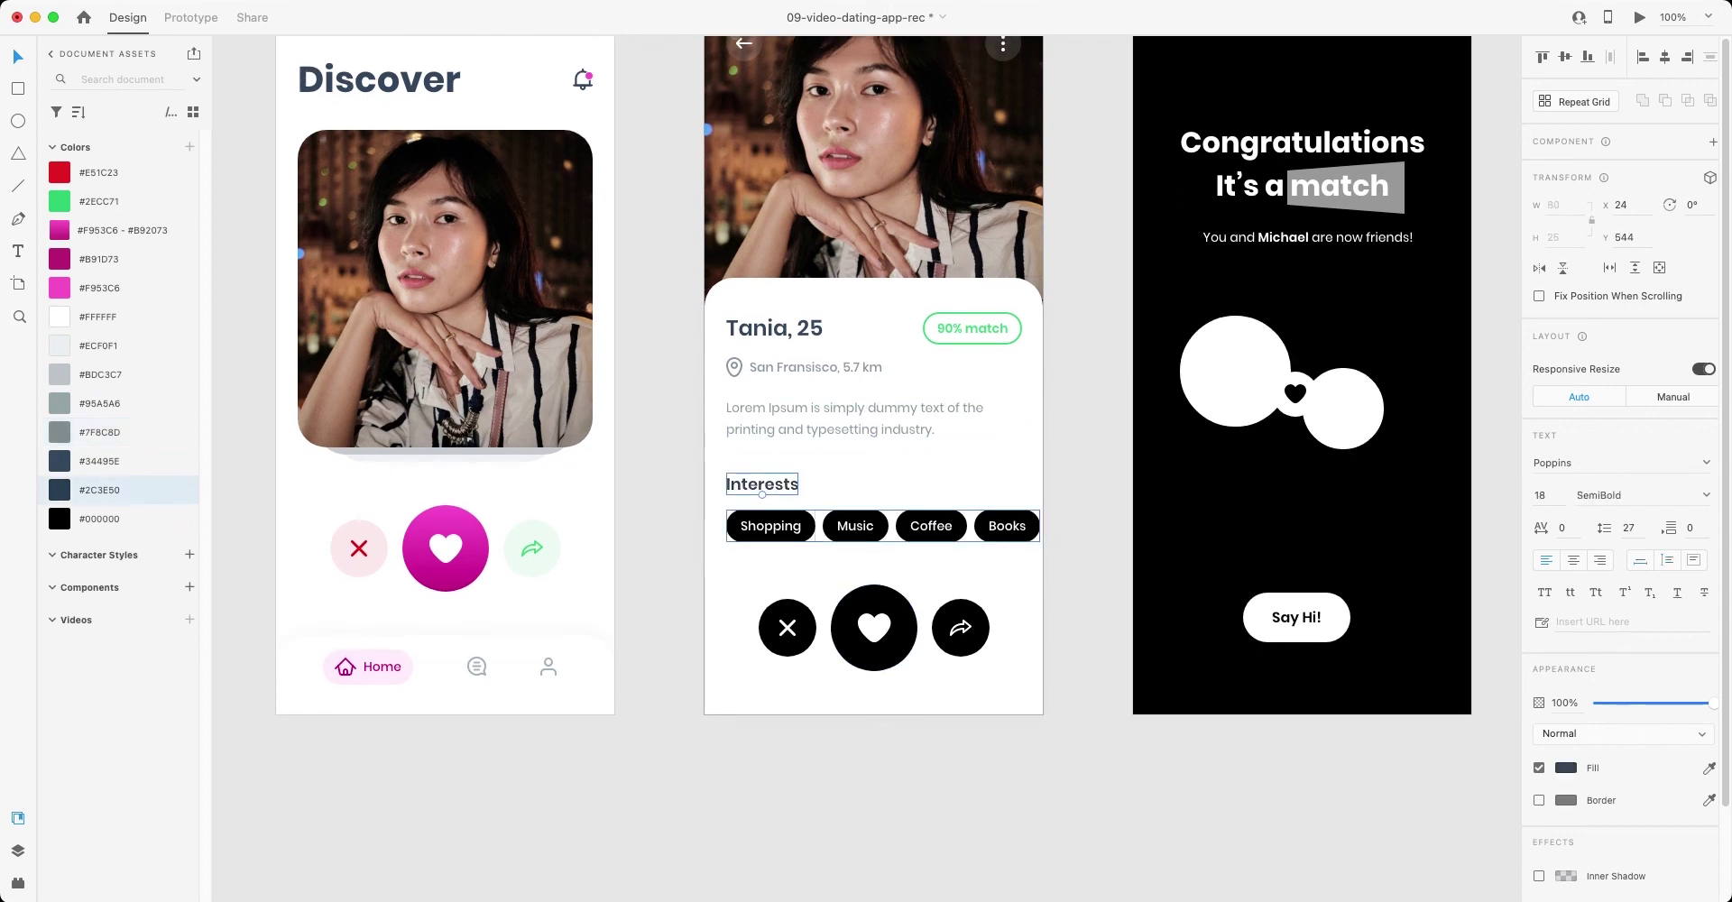
double_click(772, 526)
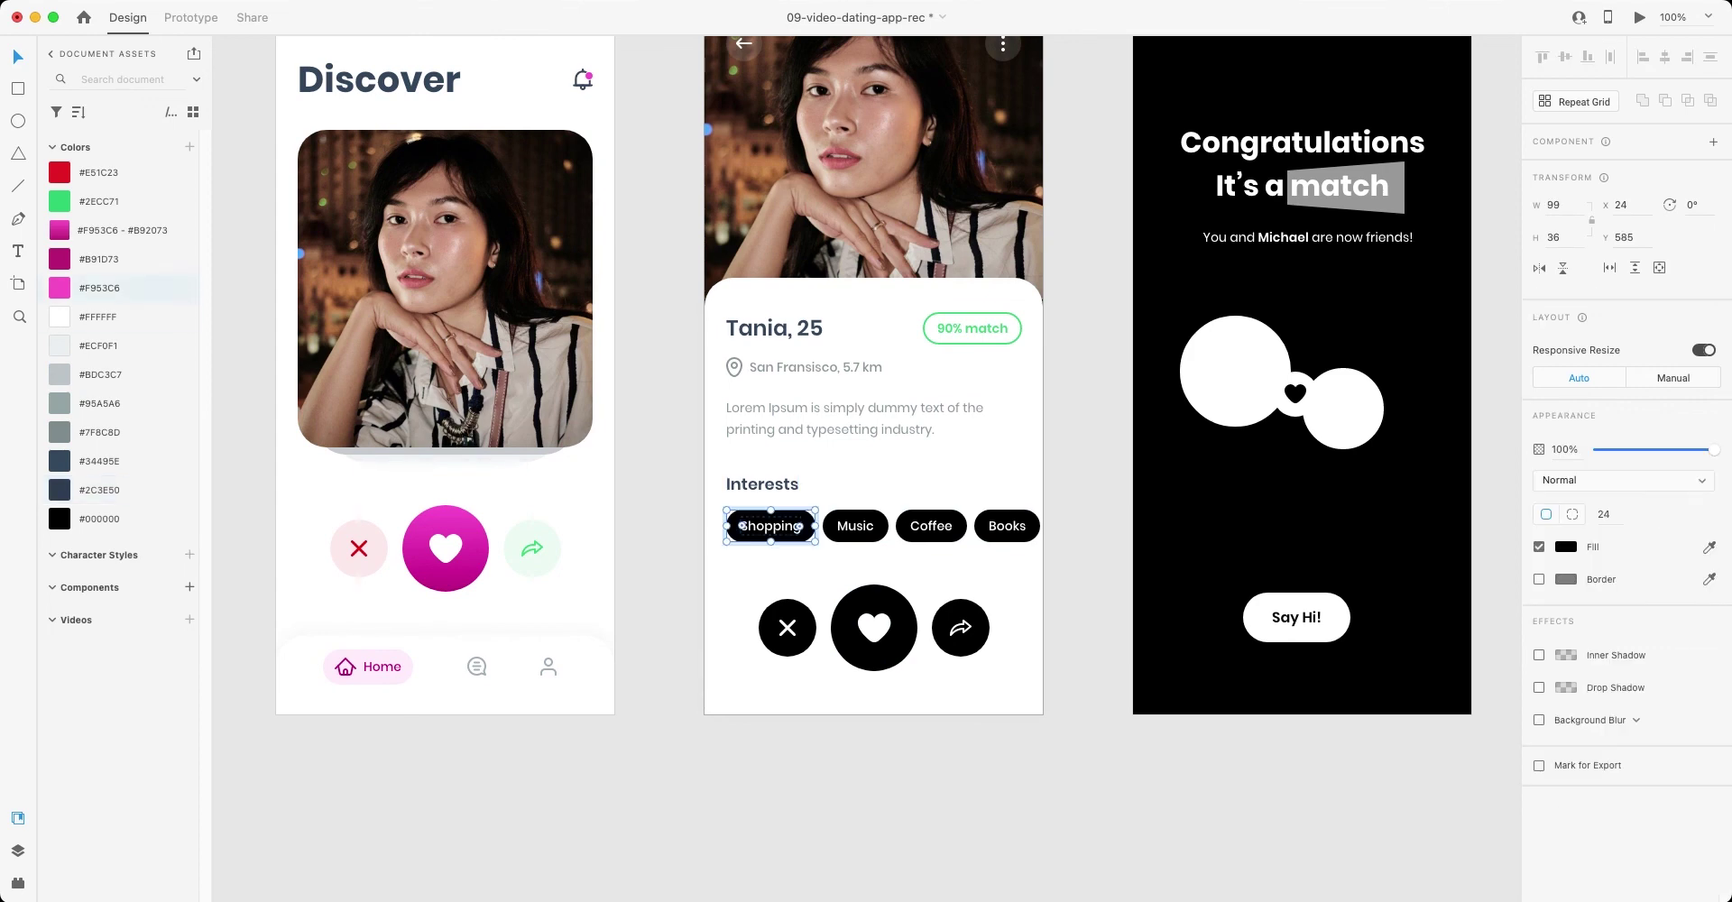
double_click(771, 526)
left_click(99, 259)
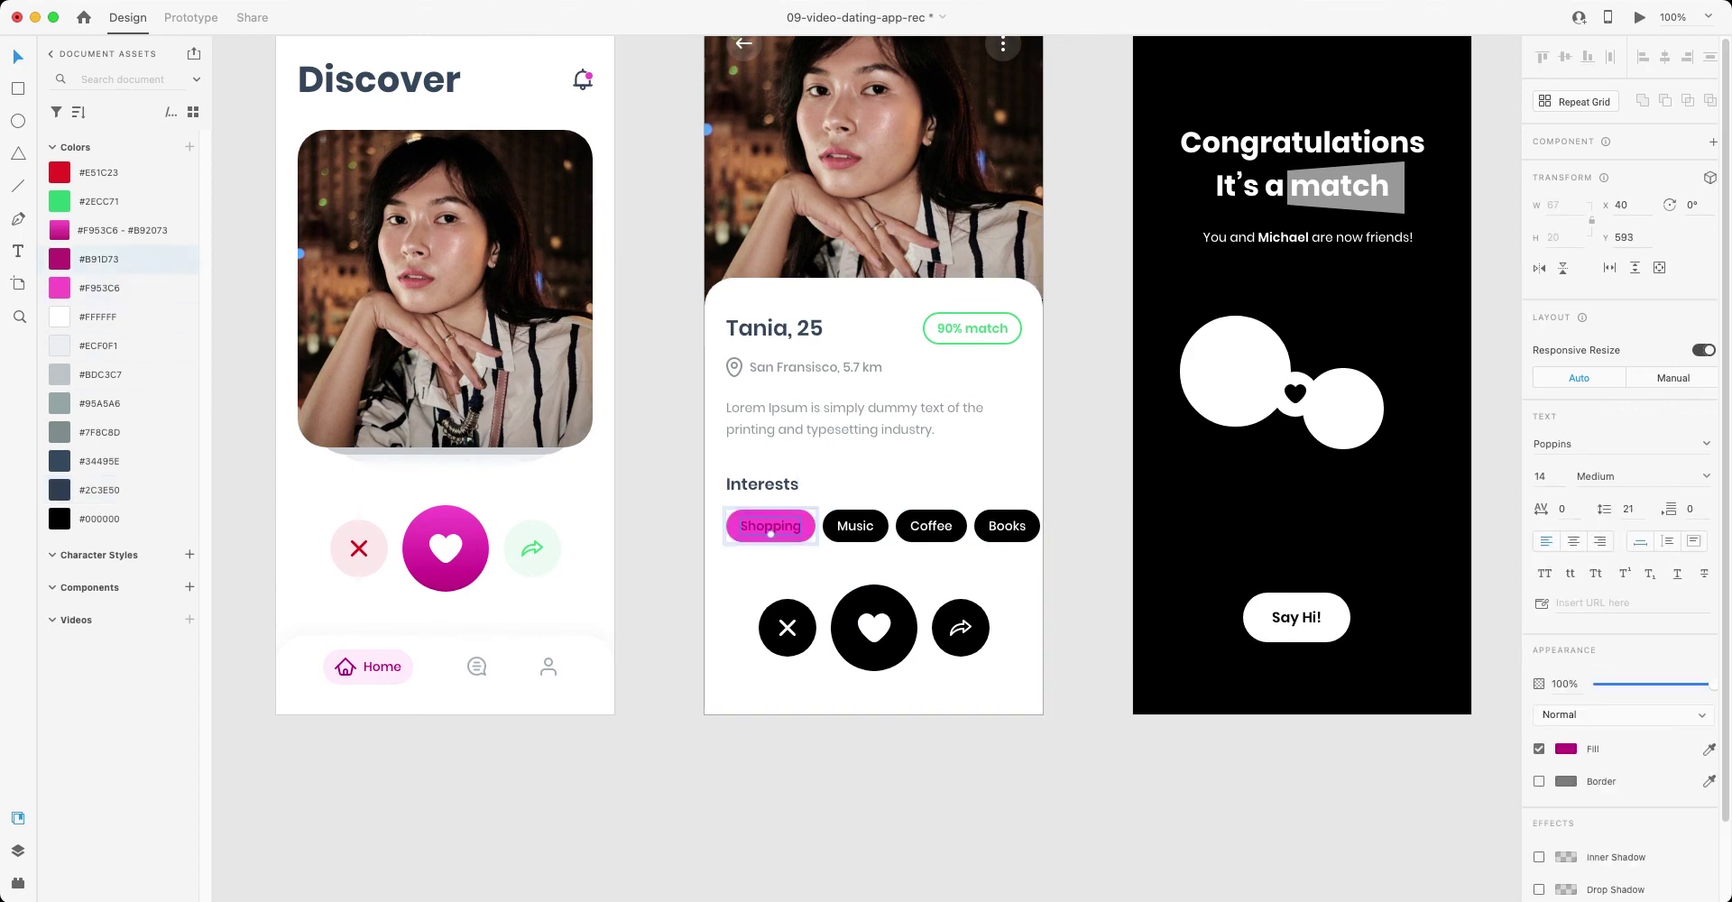
left_click(770, 539)
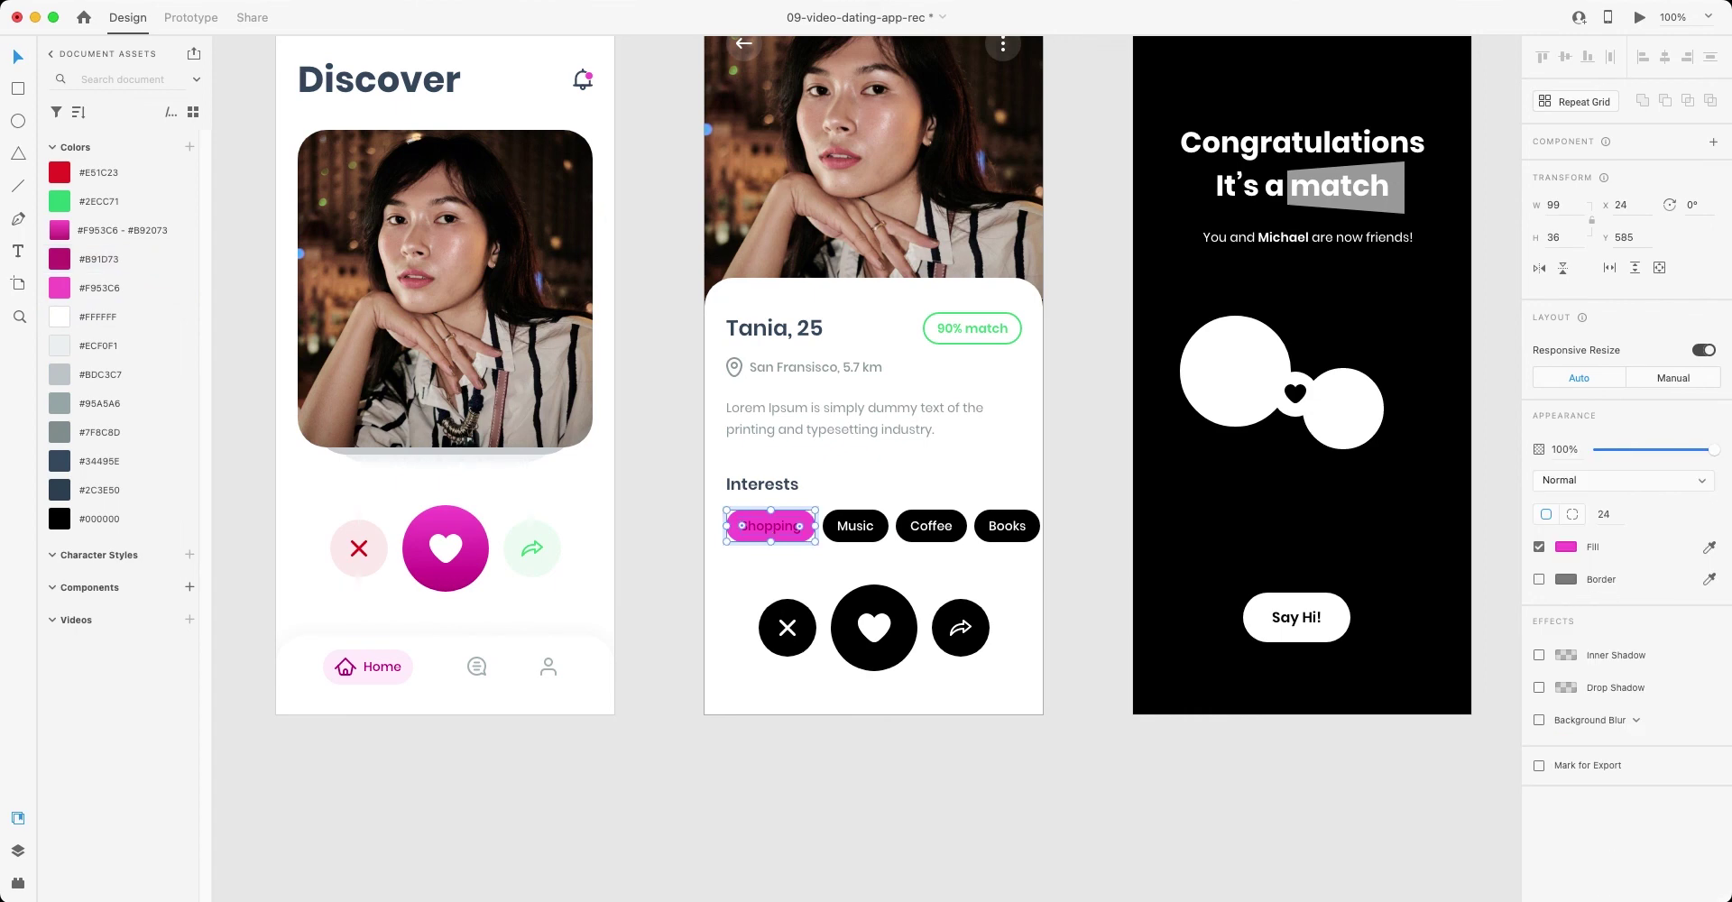
key("1")
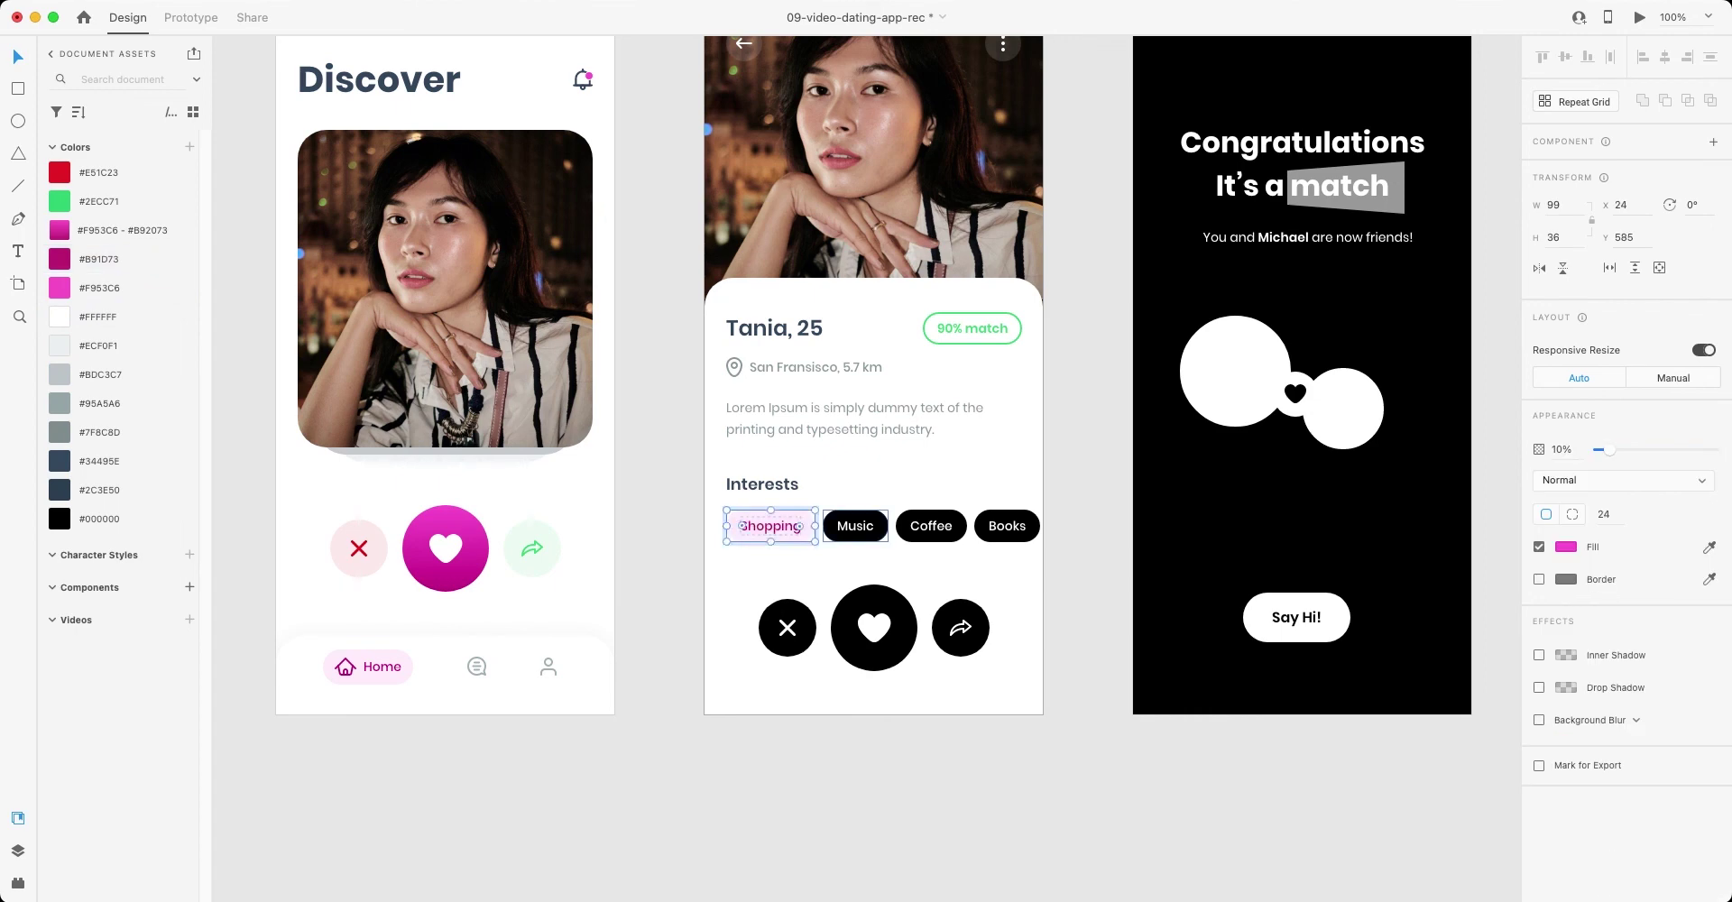
- Colour the Music chip's label #B91D73 and fill its background with #F953C6 at 10% opacity
double_click(855, 526)
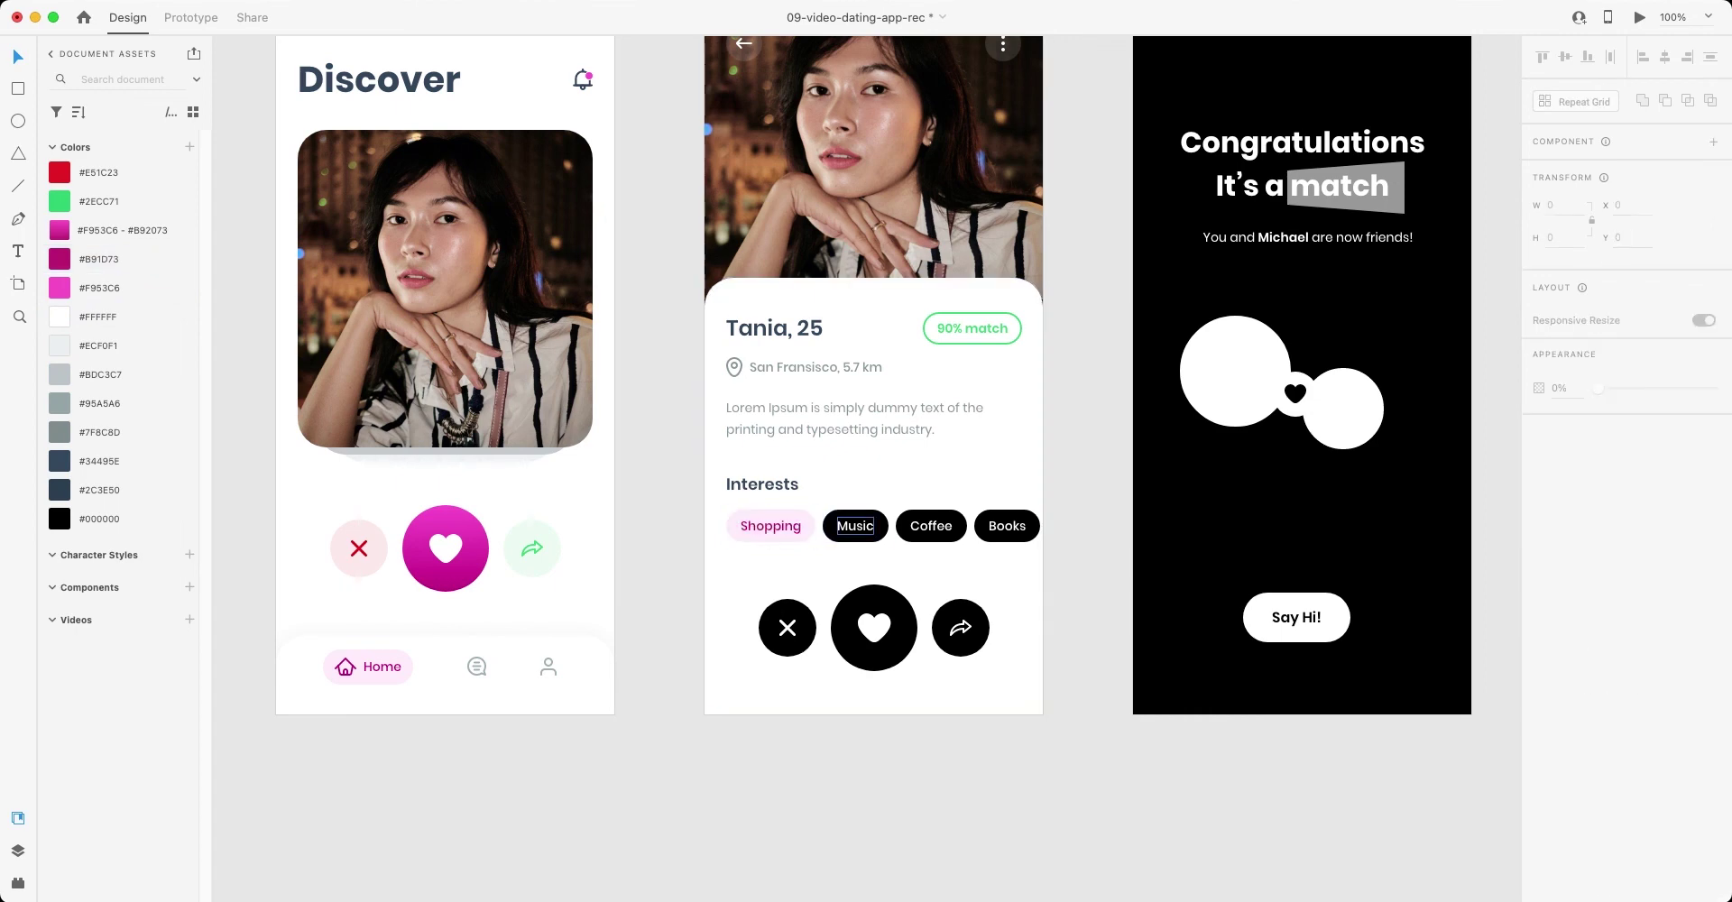
left_click(98, 259)
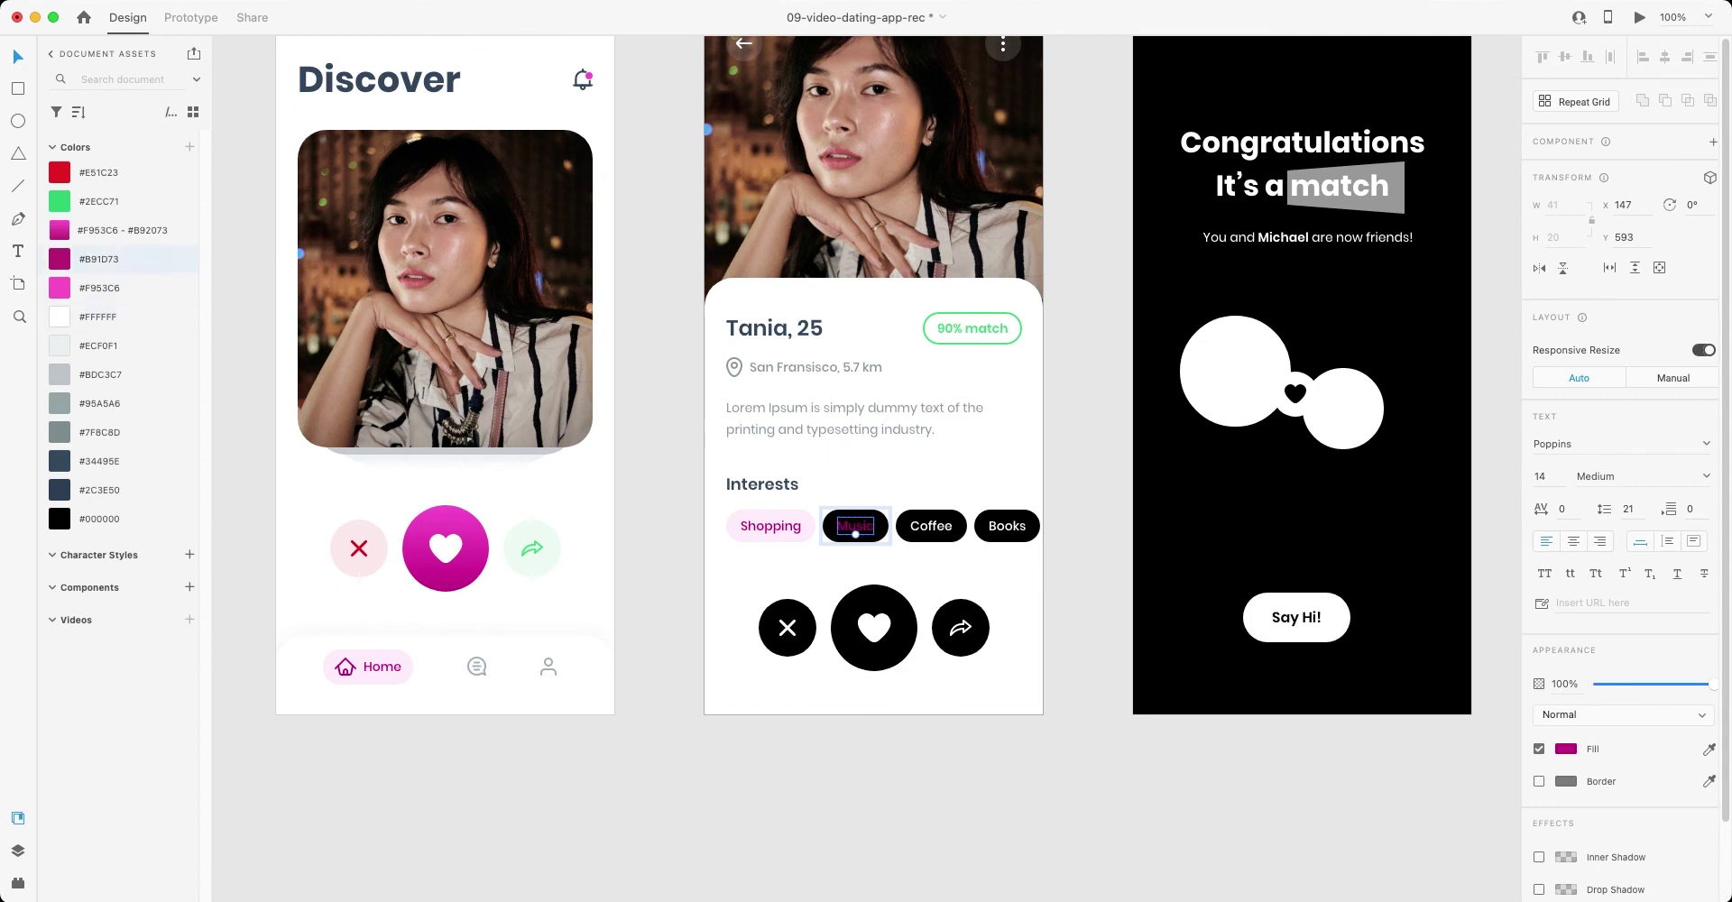
left_click(882, 527)
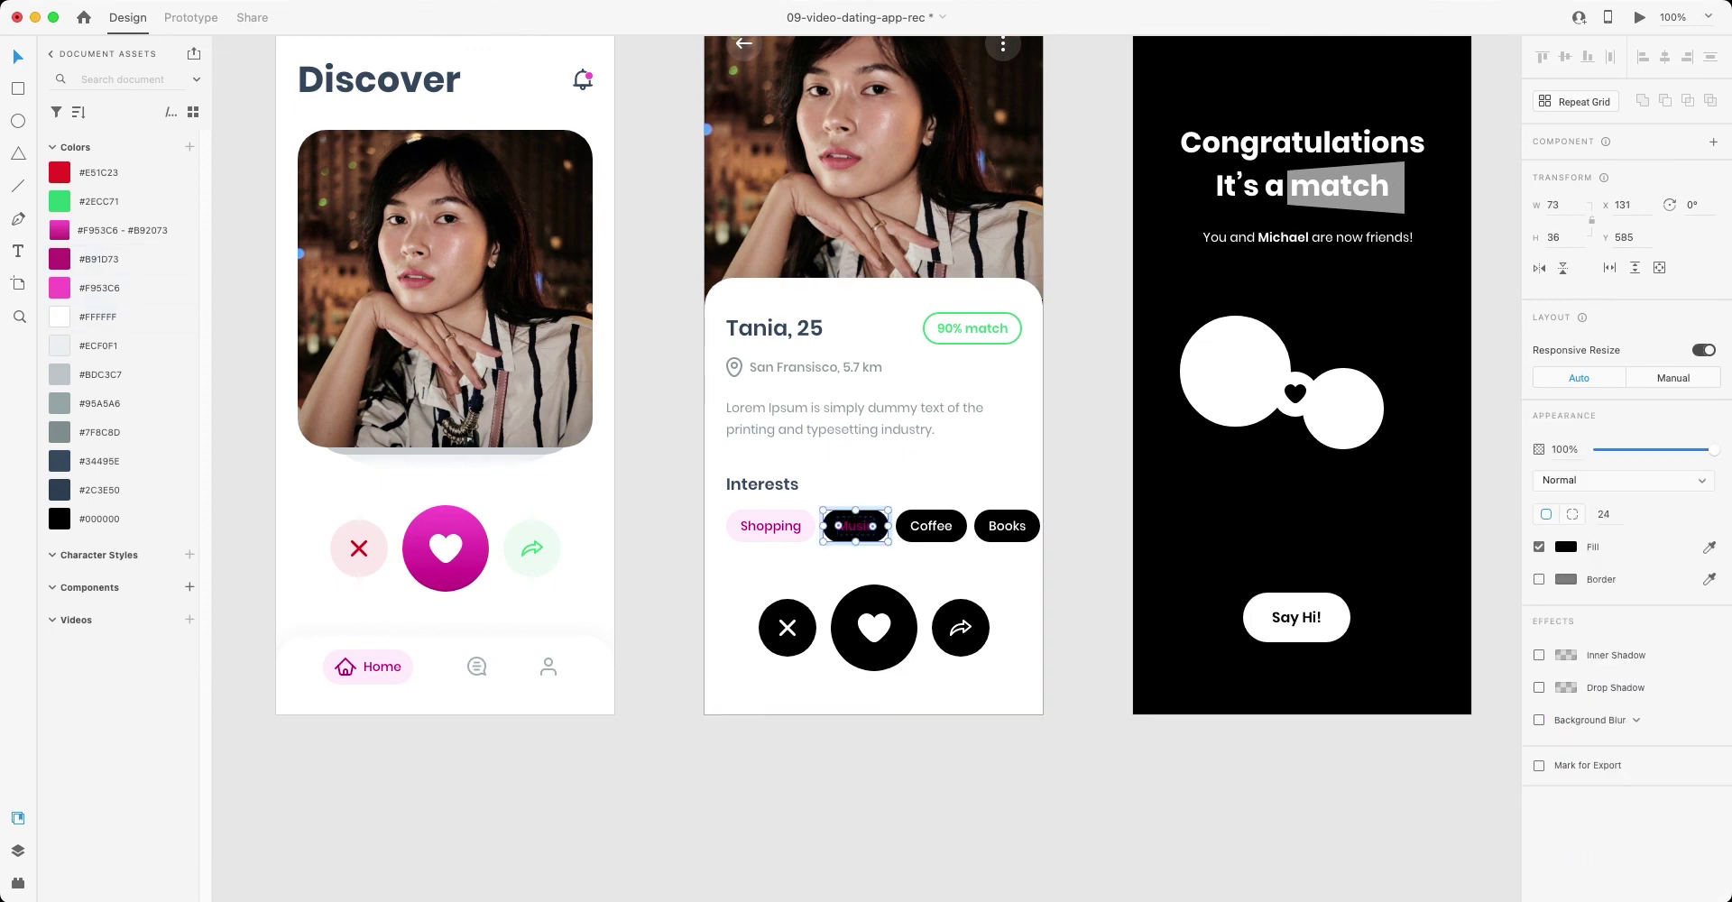
left_click(99, 288)
key("1")
- Give the Coffee and Books chips the same #B91D73 labels and #F953C6 backgrounds at 10% opacity
left_click(930, 526)
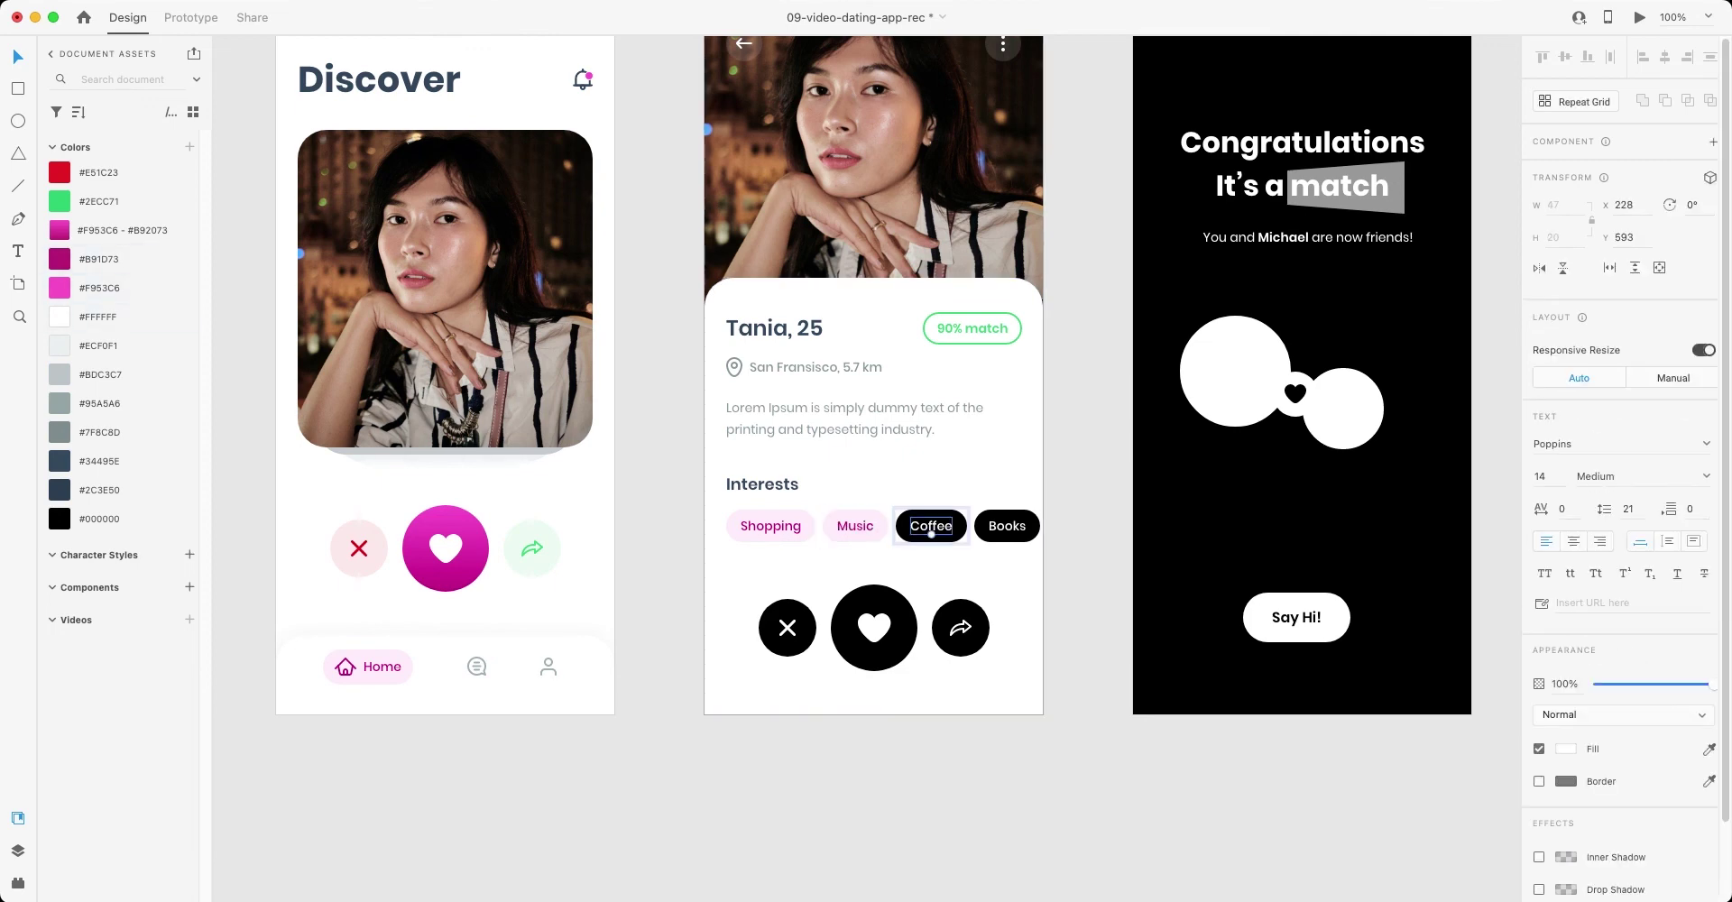
key("super+alt+v")
left_click(1007, 526)
key("super+alt+v")
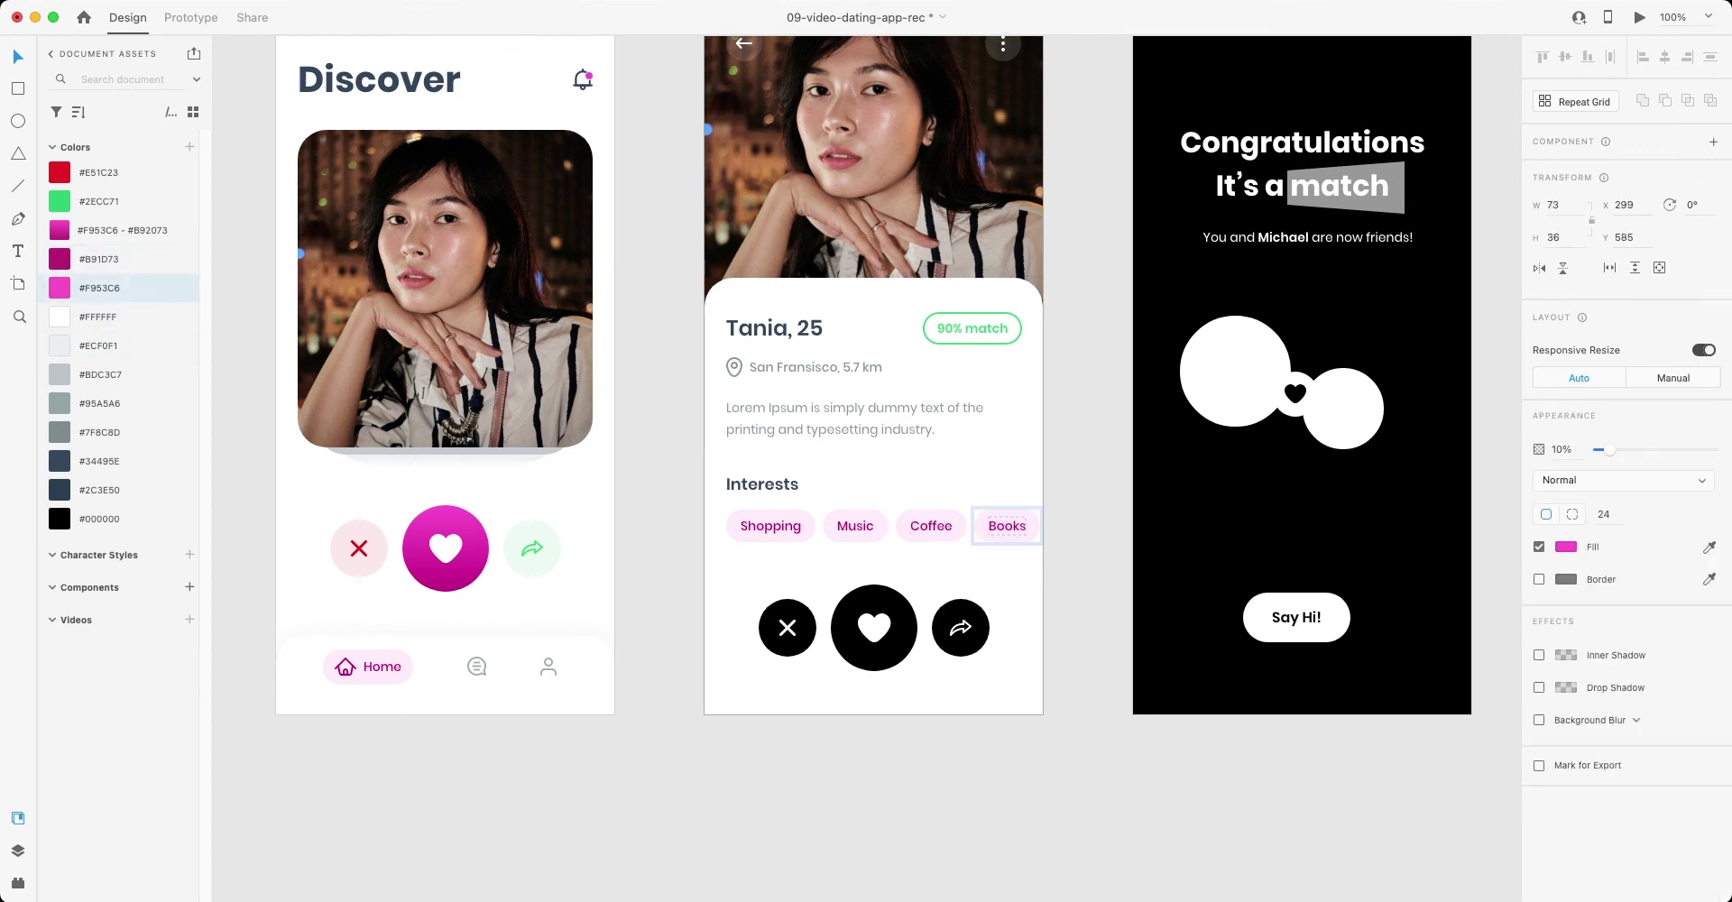
- Fill the Details heart button with the #F953C6 - #B92073 gradient, and the cross button with #E51C23 at 10% opacity, its icon in full #E51C23
left_click(874, 627)
left_click(100, 230)
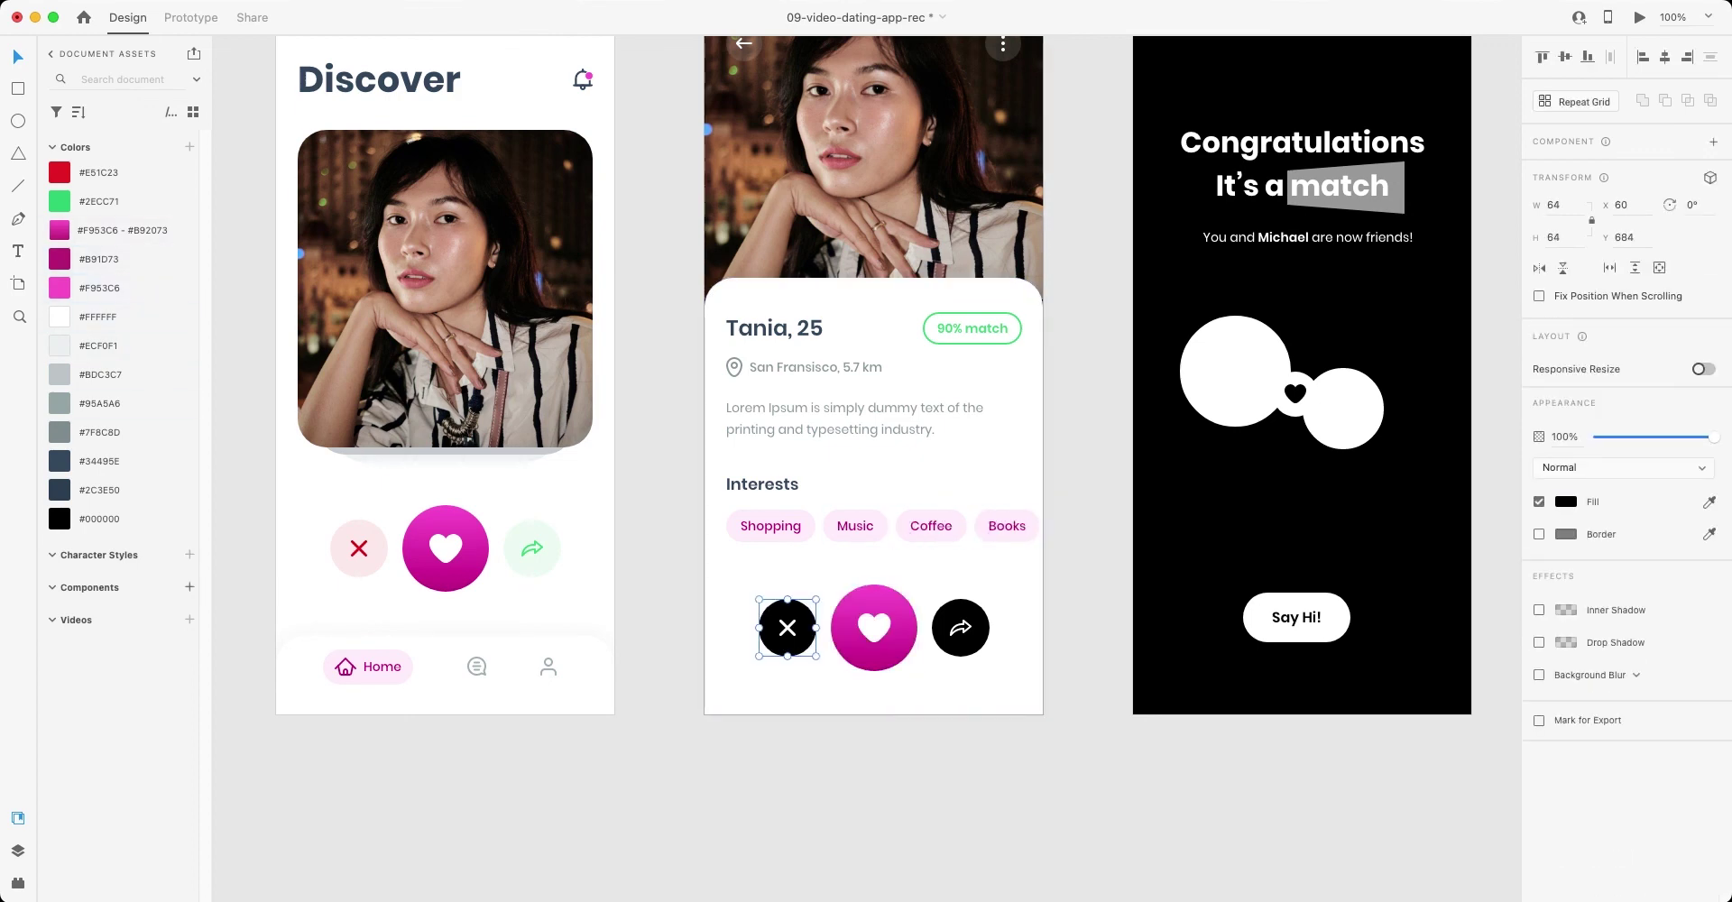
left_click(788, 627)
left_click(100, 173)
key("1")
double_click(787, 627)
left_click(99, 172)
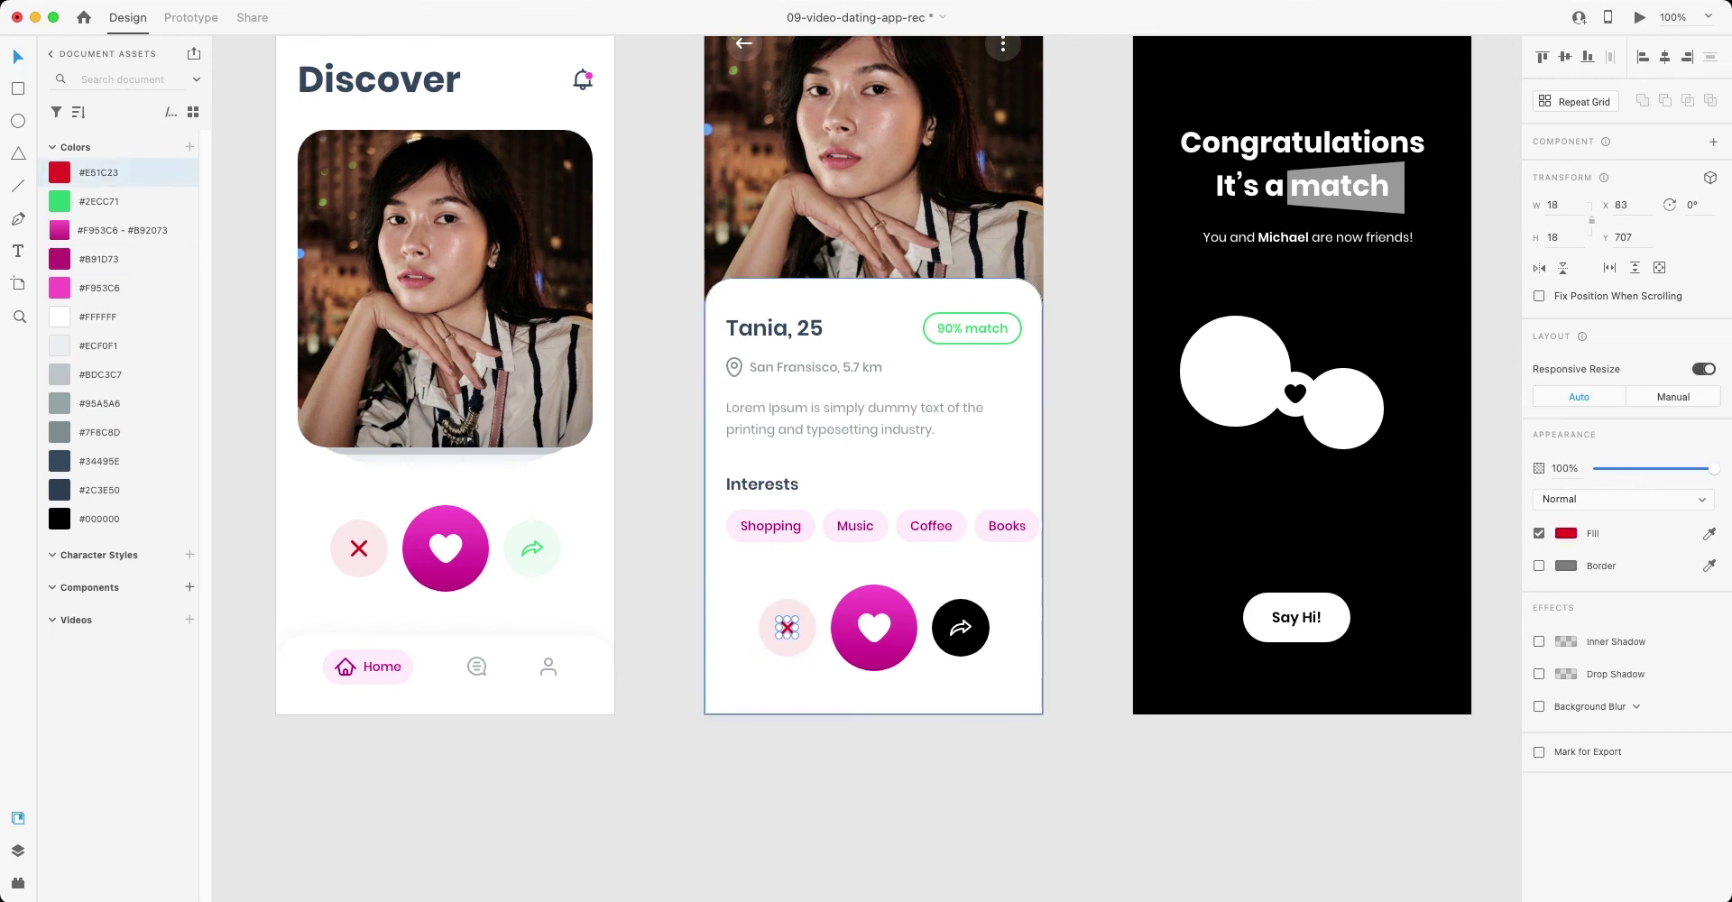
- Fill the Details share button with #2ECC71 at 10% opacity and colour its arrow icon #2ECC71
left_click(961, 627)
left_click(99, 201)
key("1")
double_click(961, 627)
key("Escape")
- Add a #F953C6 drop shadow with Y 16 and blur 32 to the Discover heart button, and apply the same shadow to the Details heart button
scroll(866, 370, "down", 1)
scroll(866, 370, "left", 1)
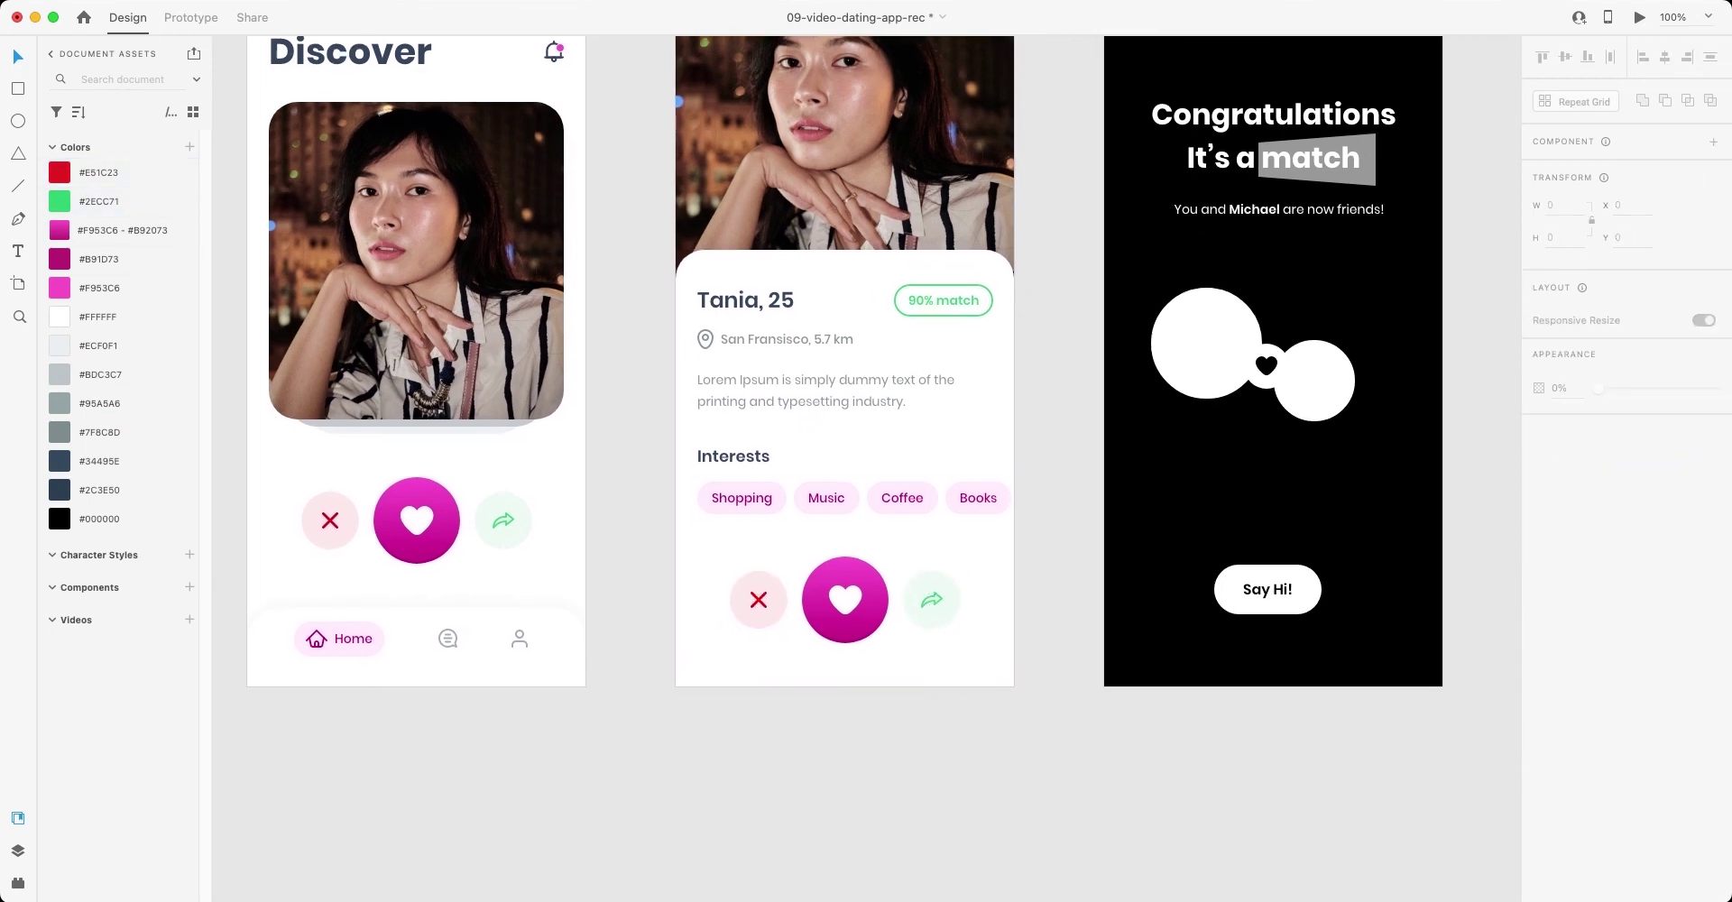
left_click(487, 507)
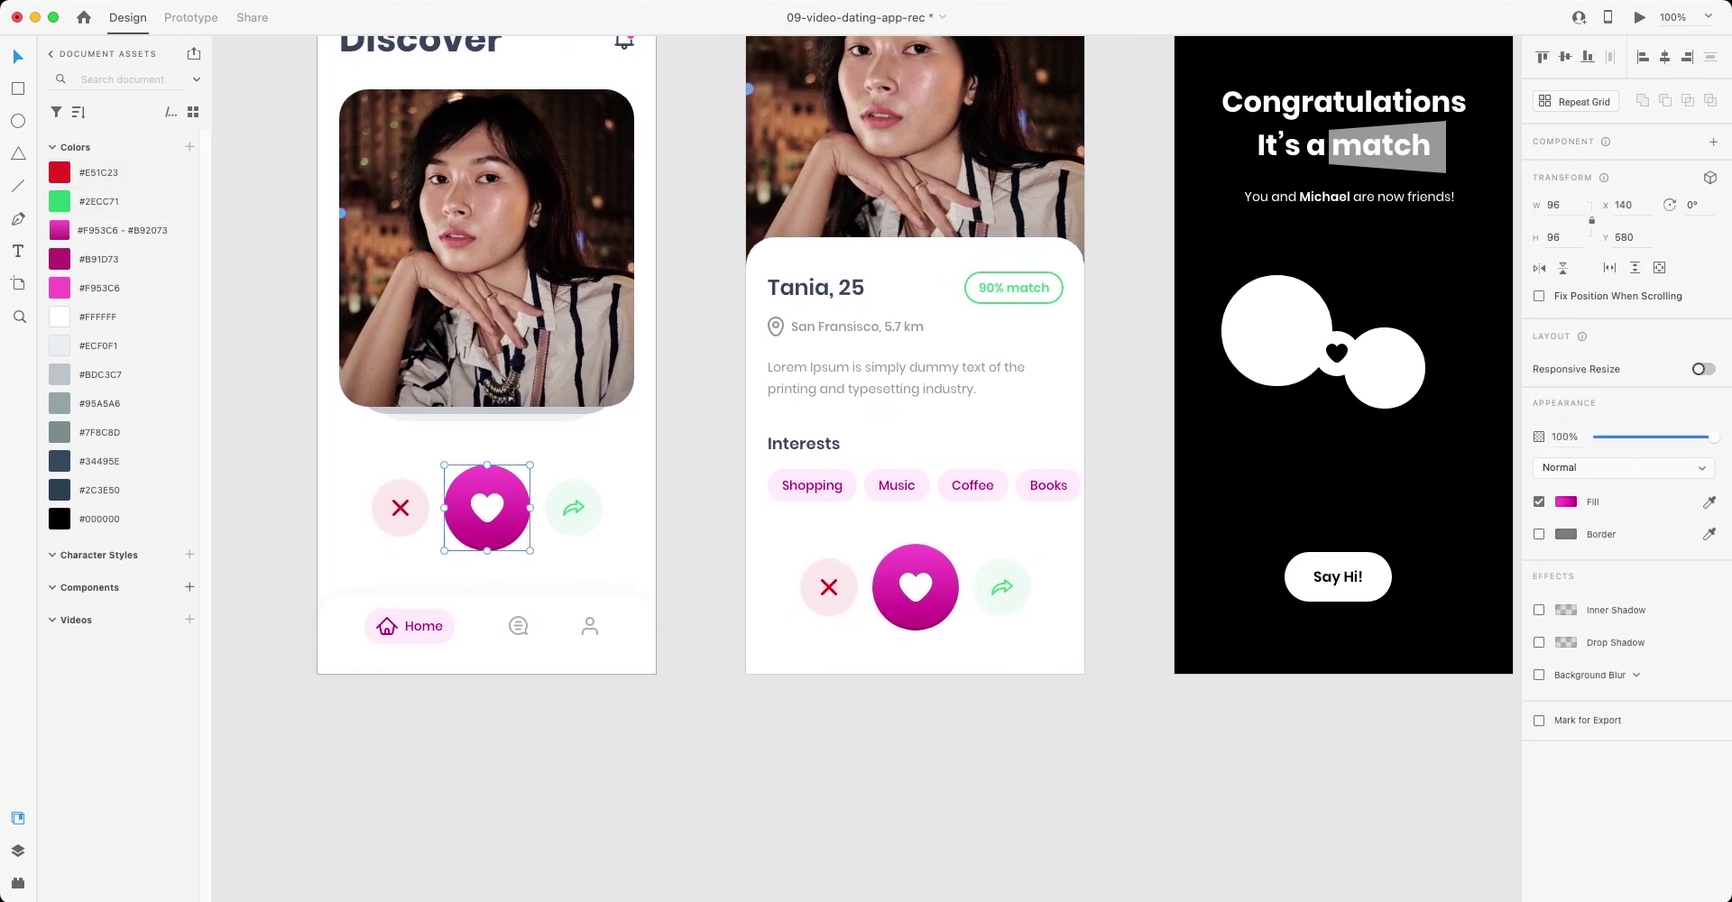
left_click(1539, 642)
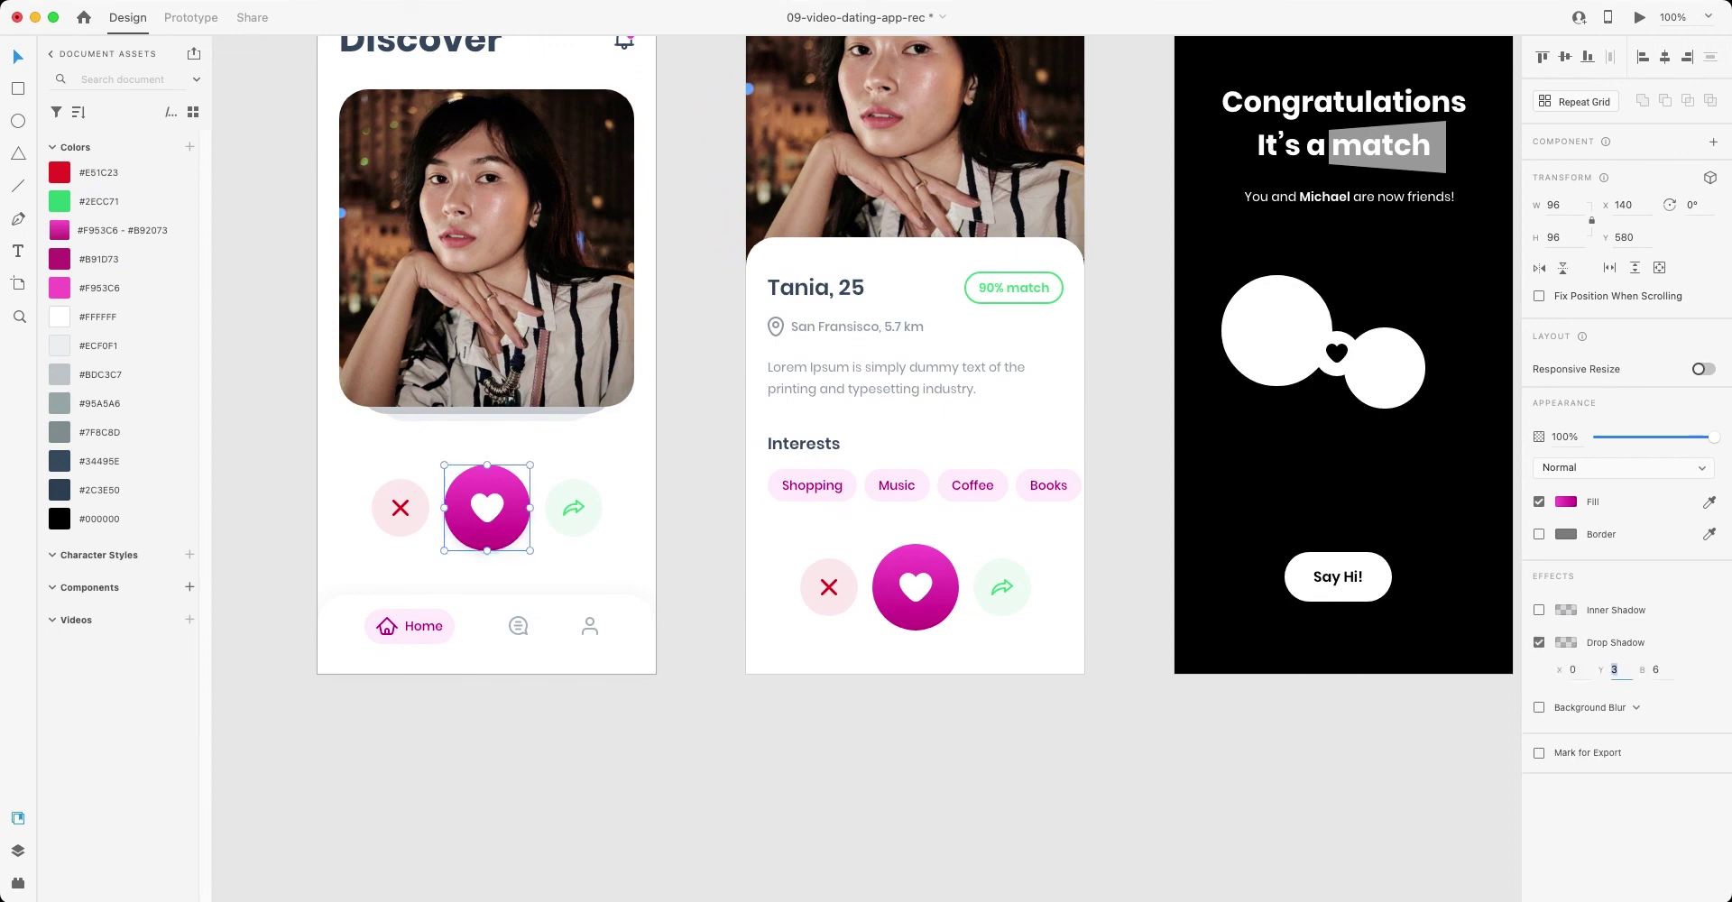
type("16")
key("Tab")
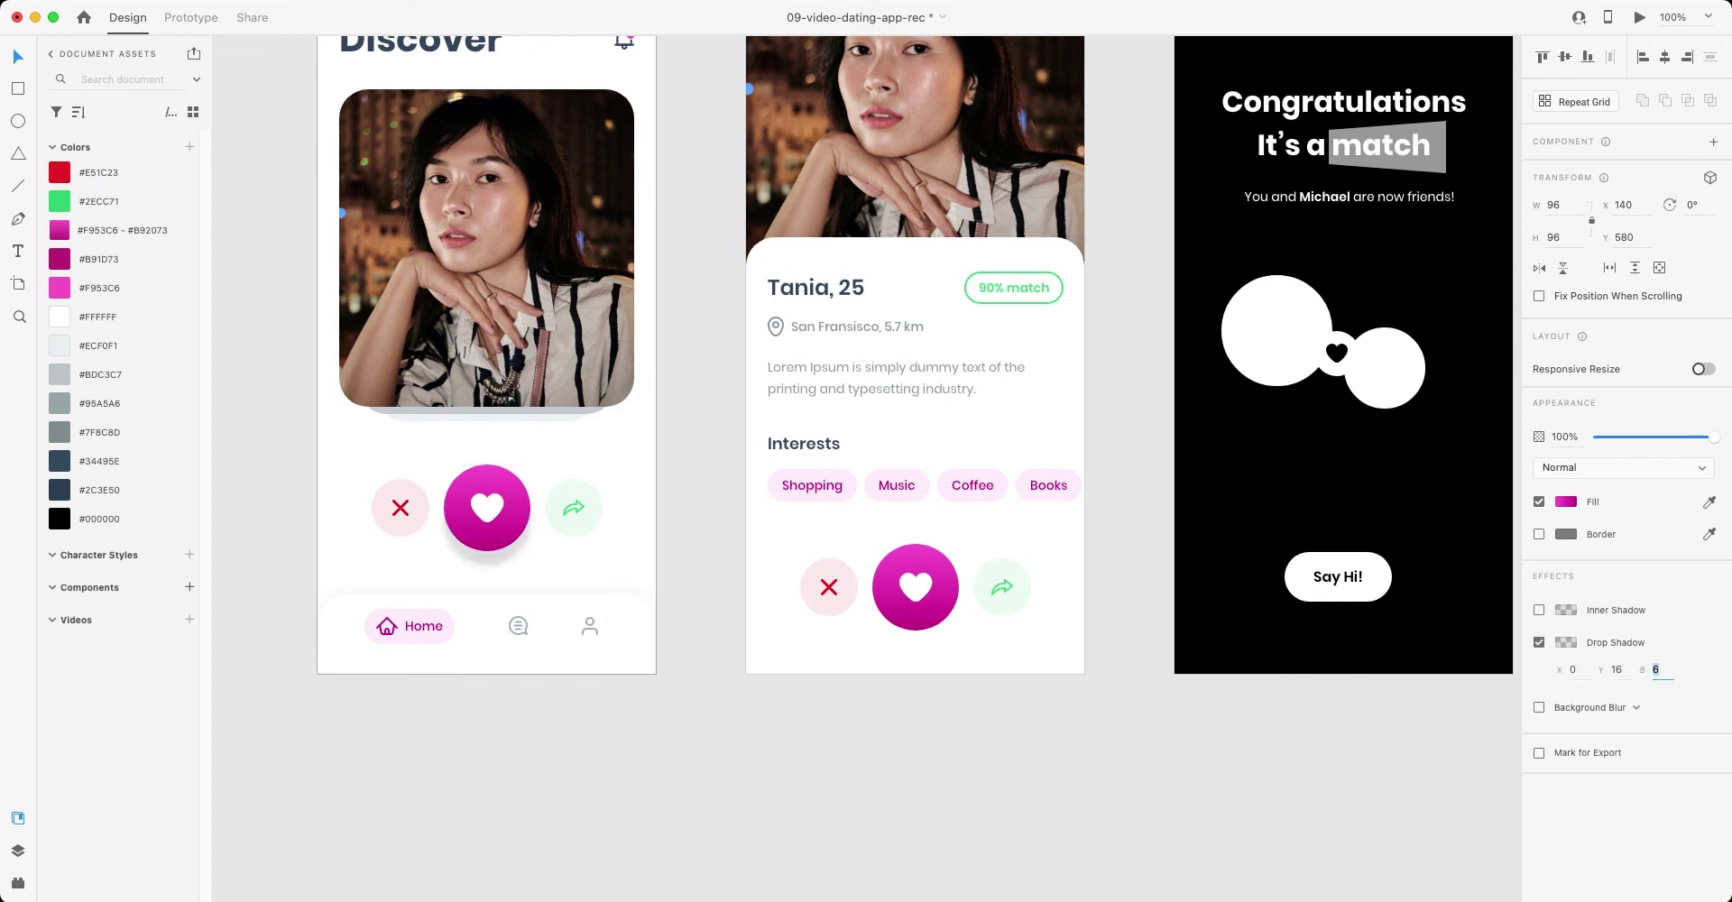
type("32")
key("Return")
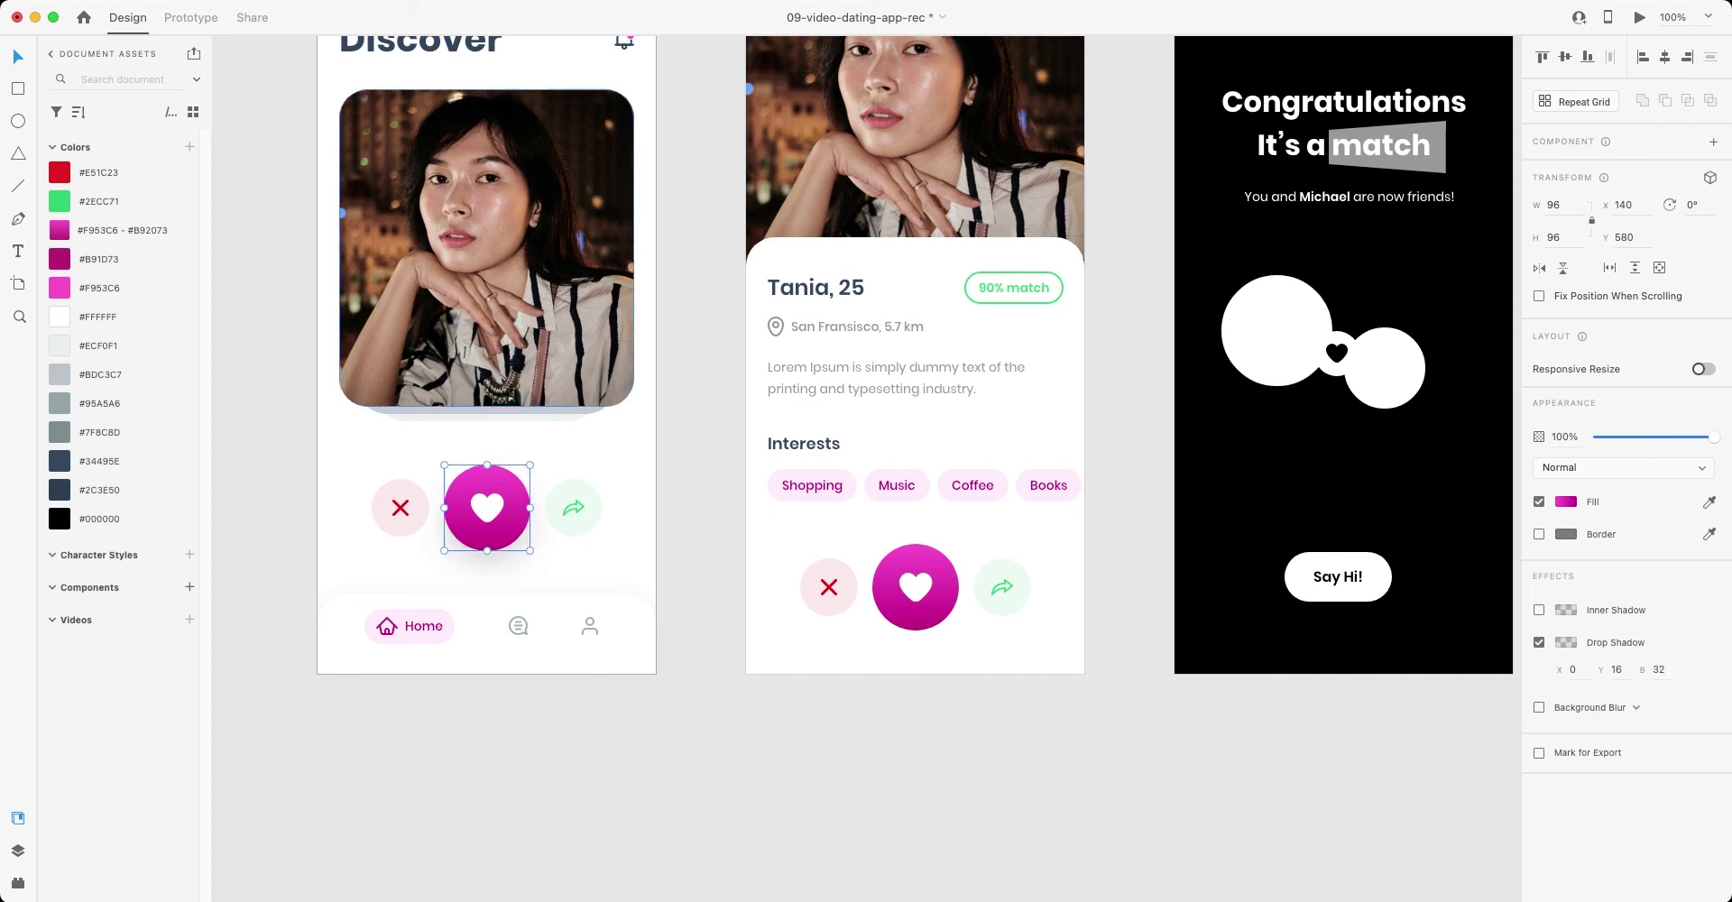
left_click(99, 288)
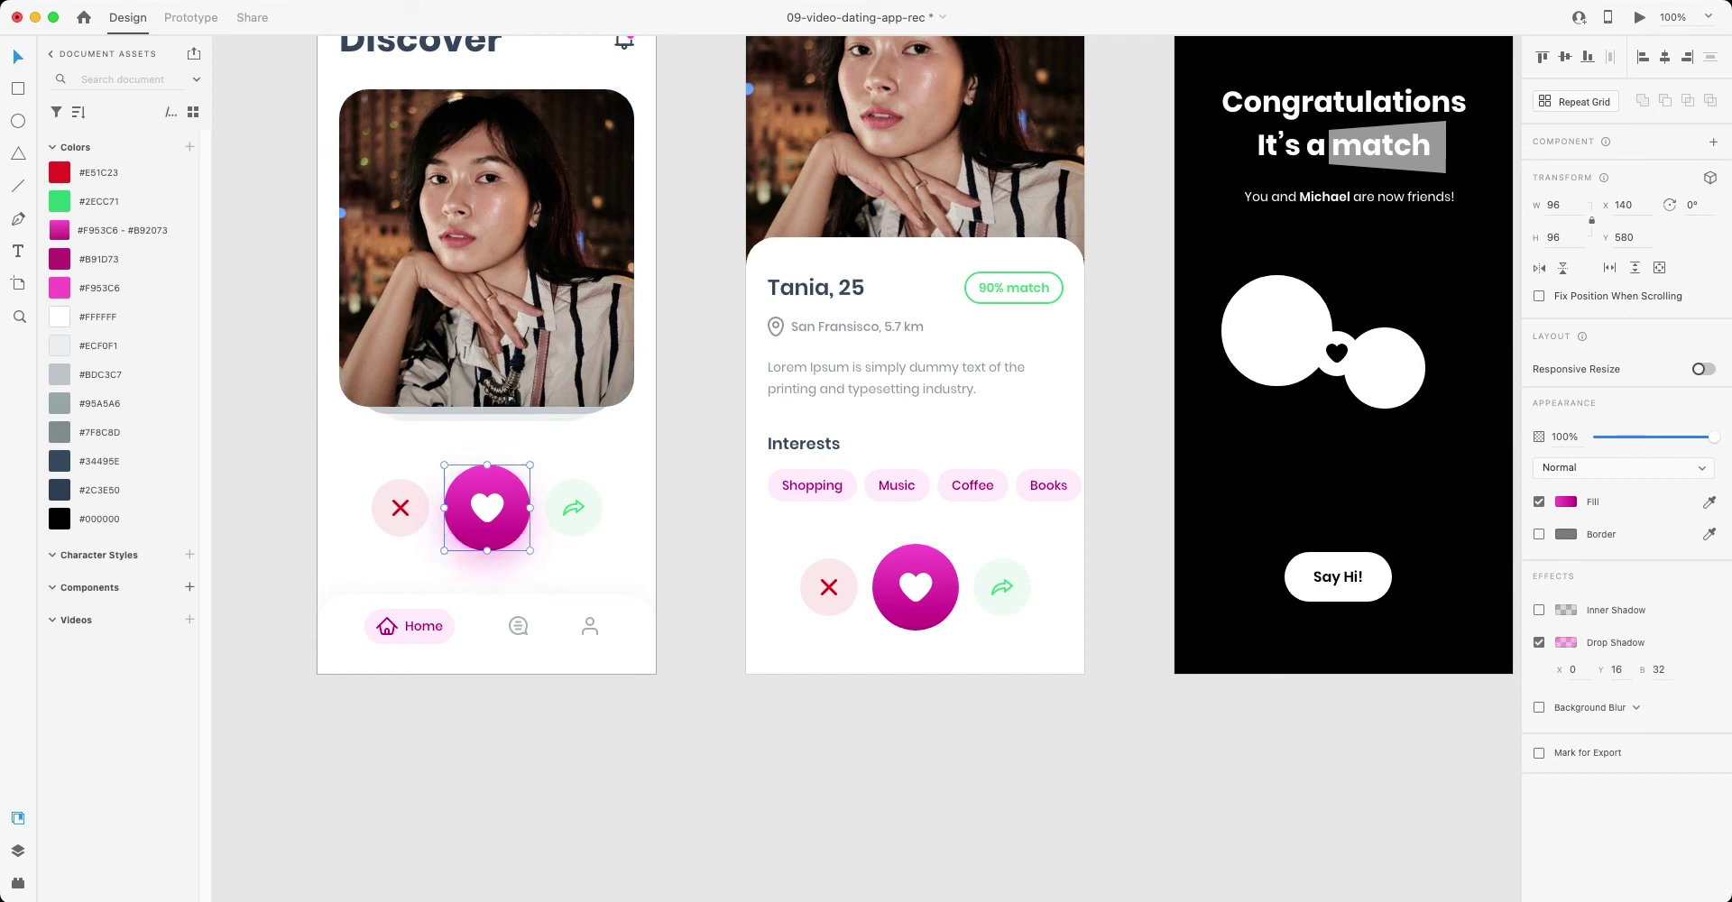
left_click(916, 588)
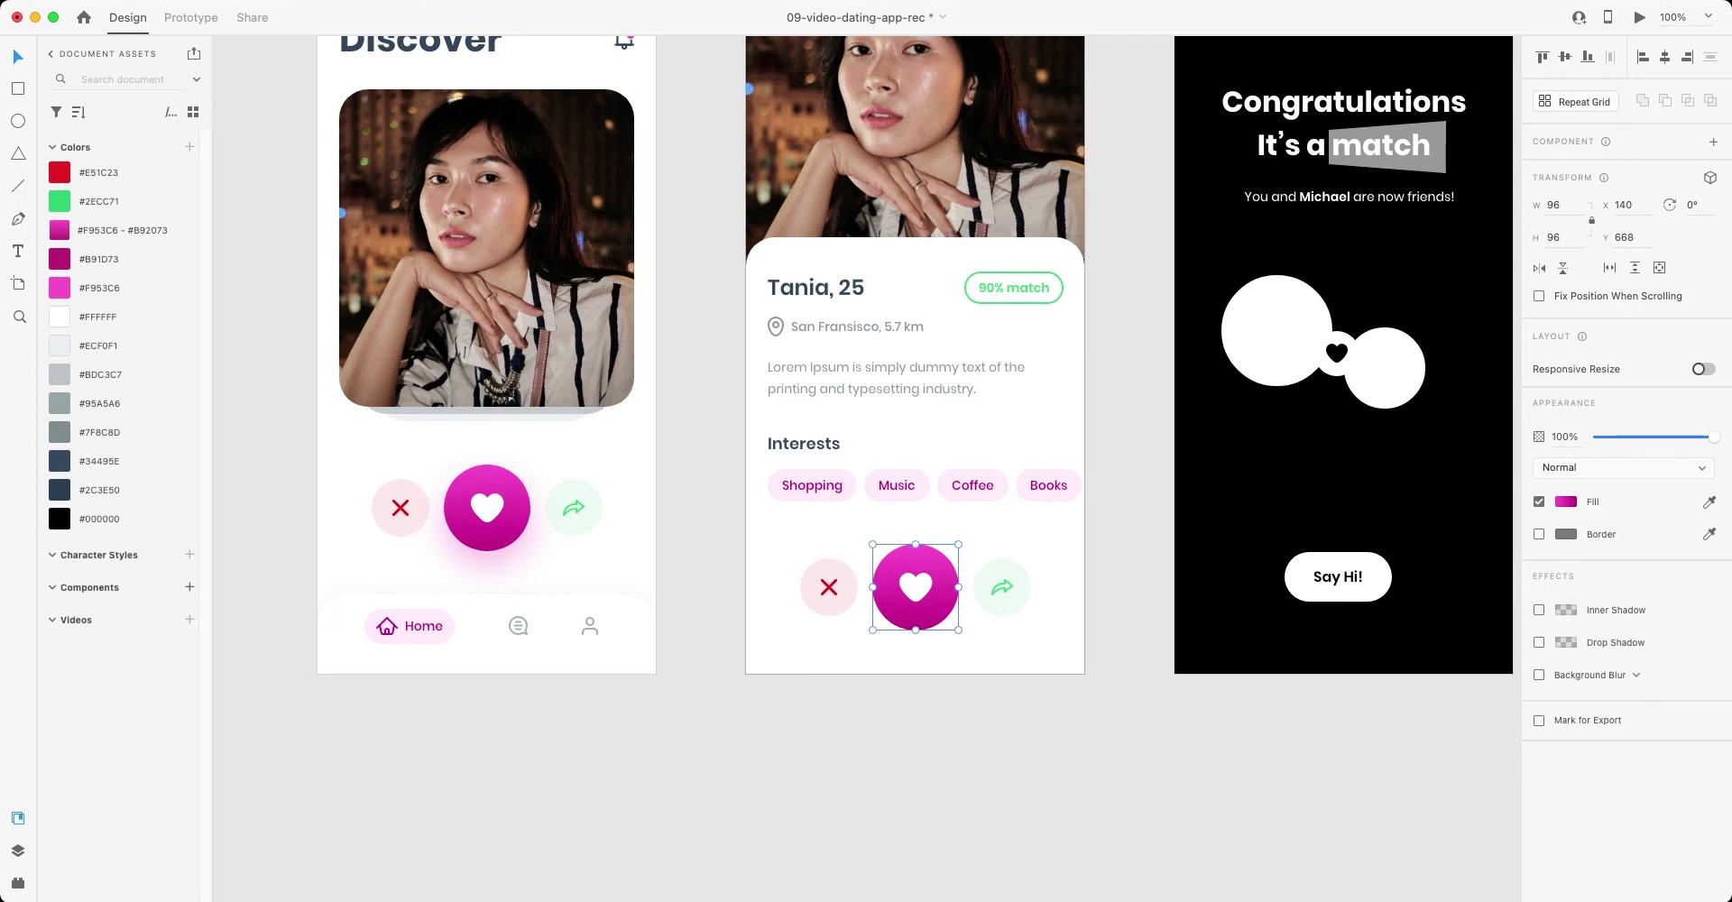
- Fill the 02-Match artboard and the small heart icon between its circles with the #F953C6 - #B92073 gradient
scroll(686, 397, "right", 5)
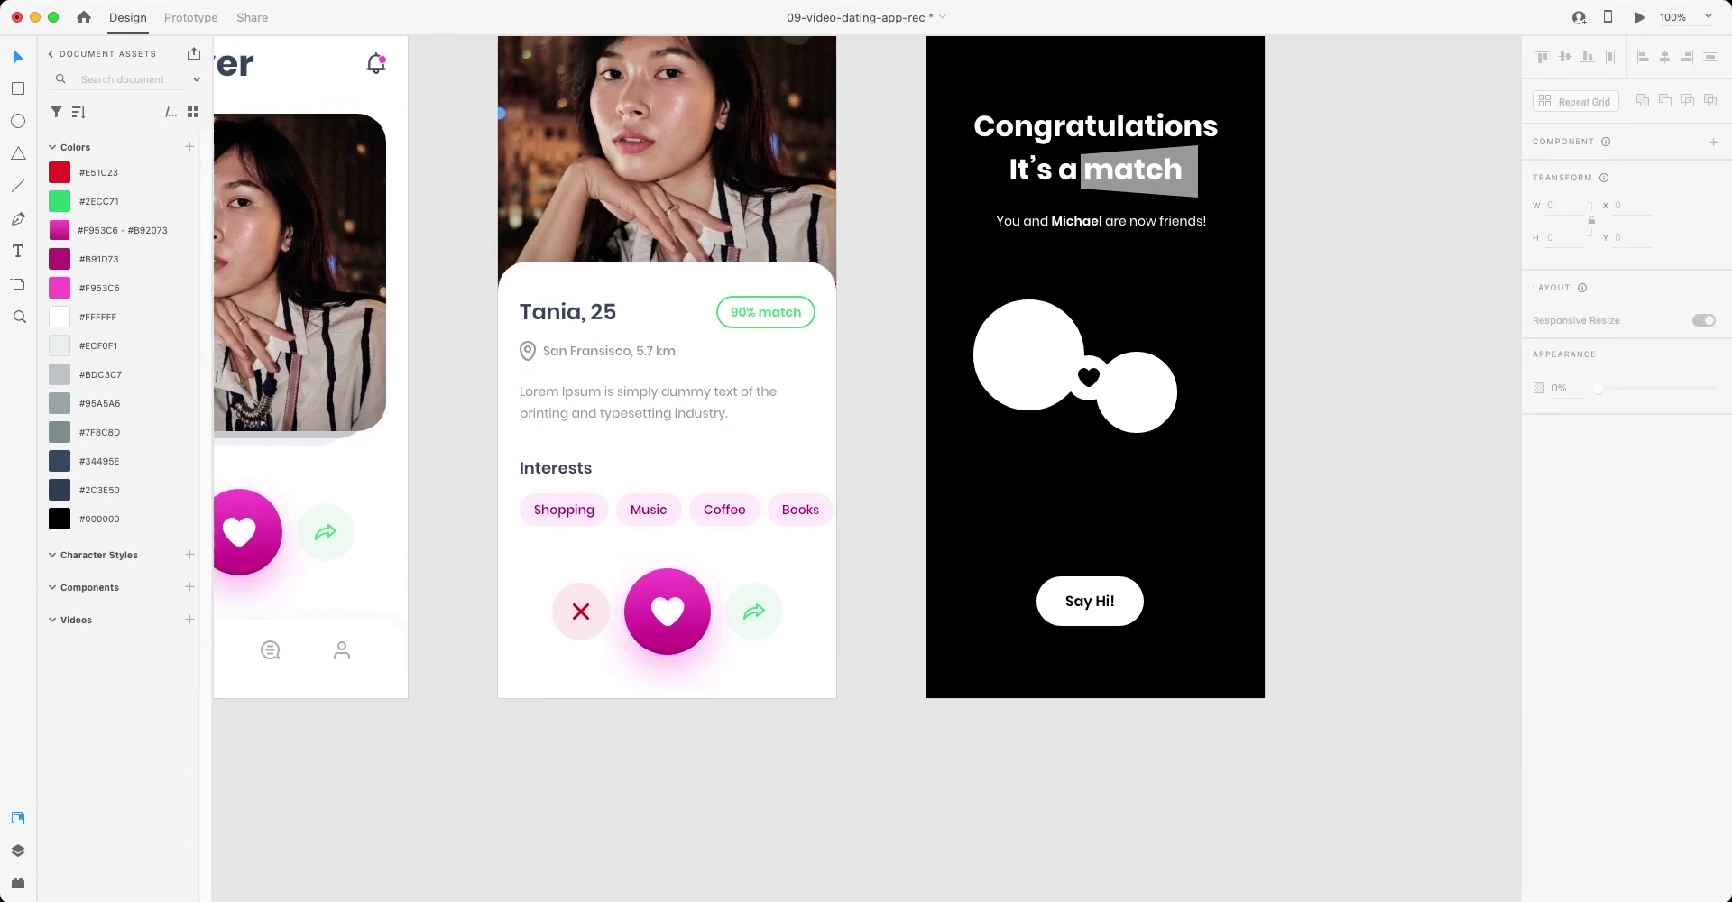
scroll(686, 397, "up", 2)
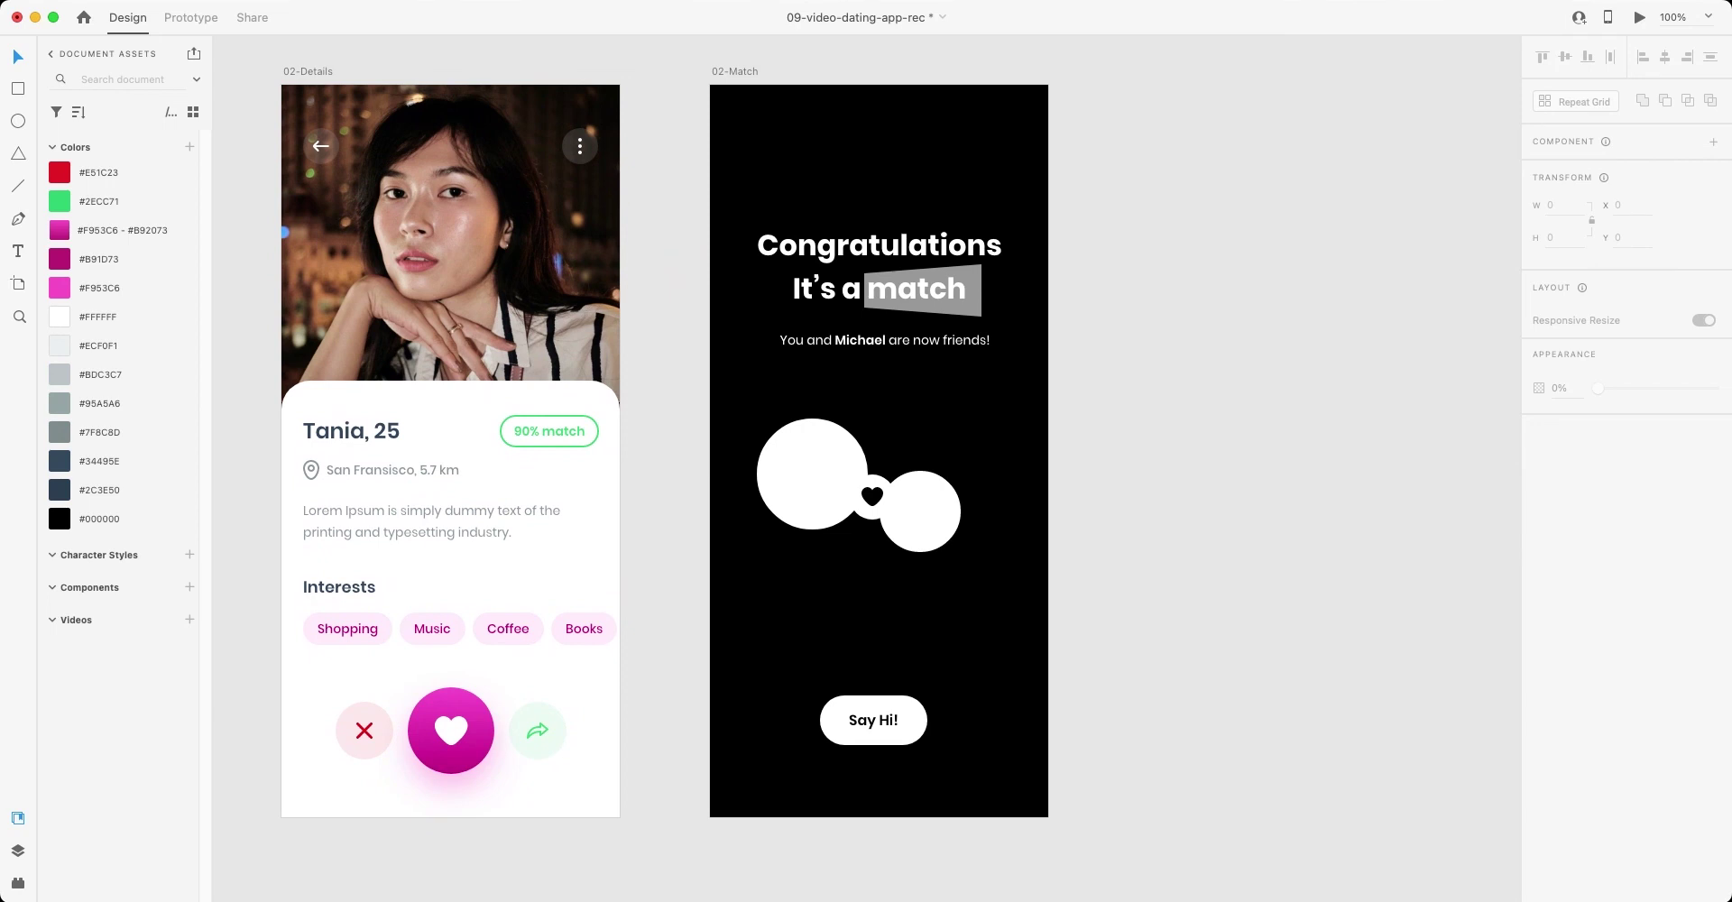
left_click(734, 71)
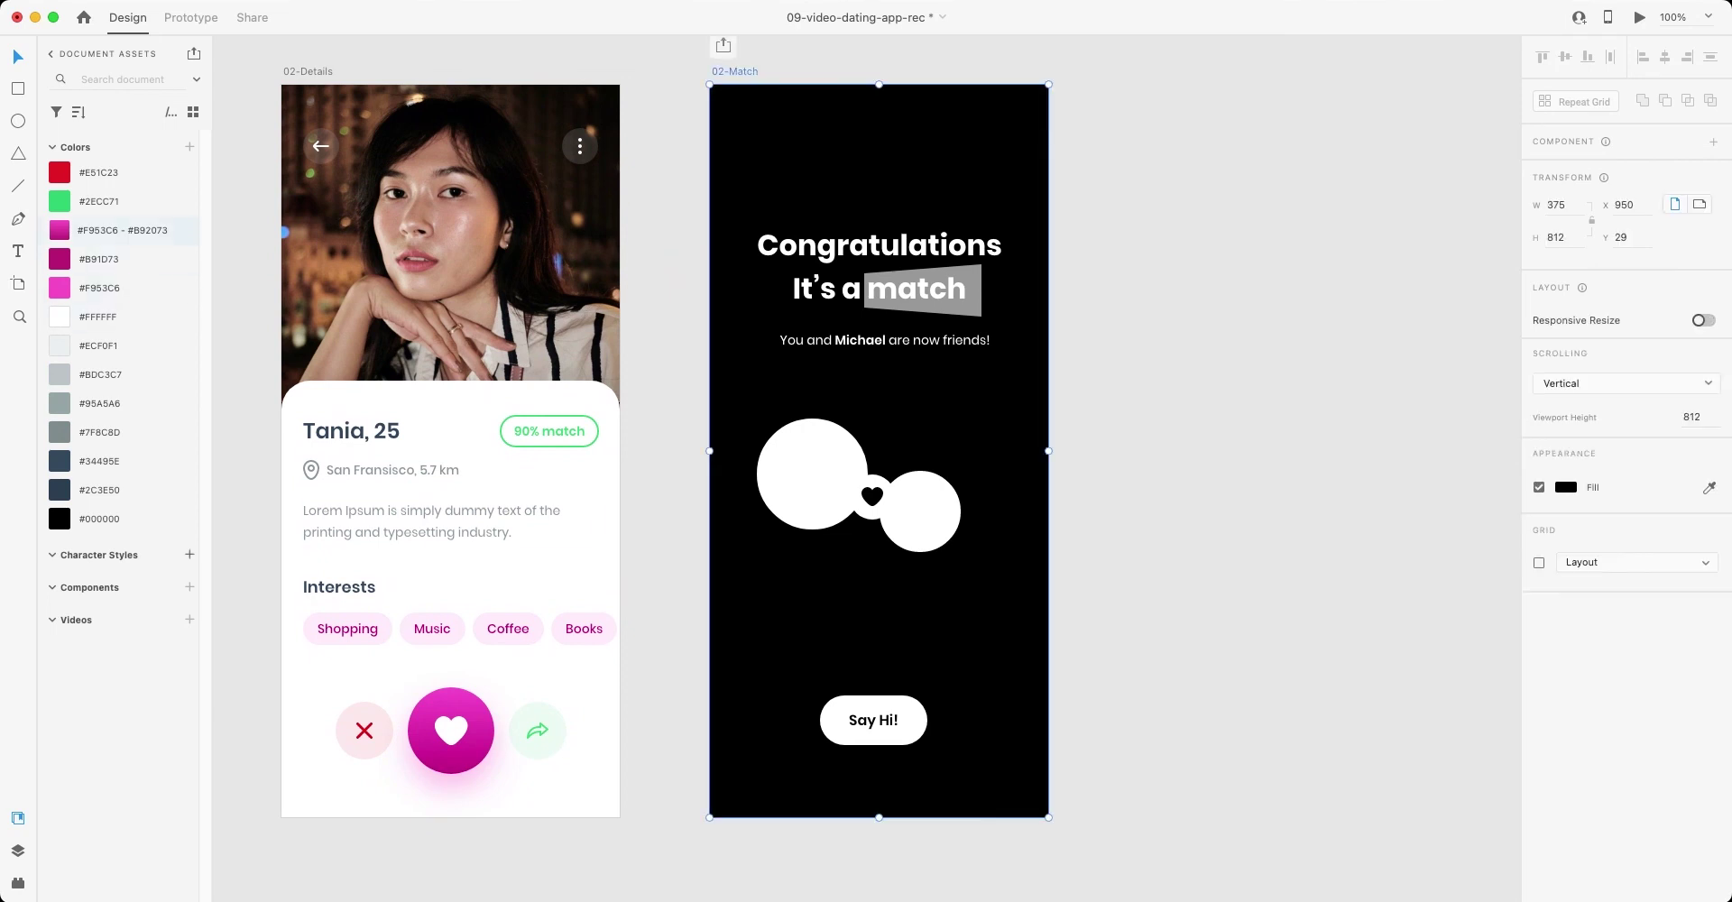
left_click(123, 230)
key("Escape")
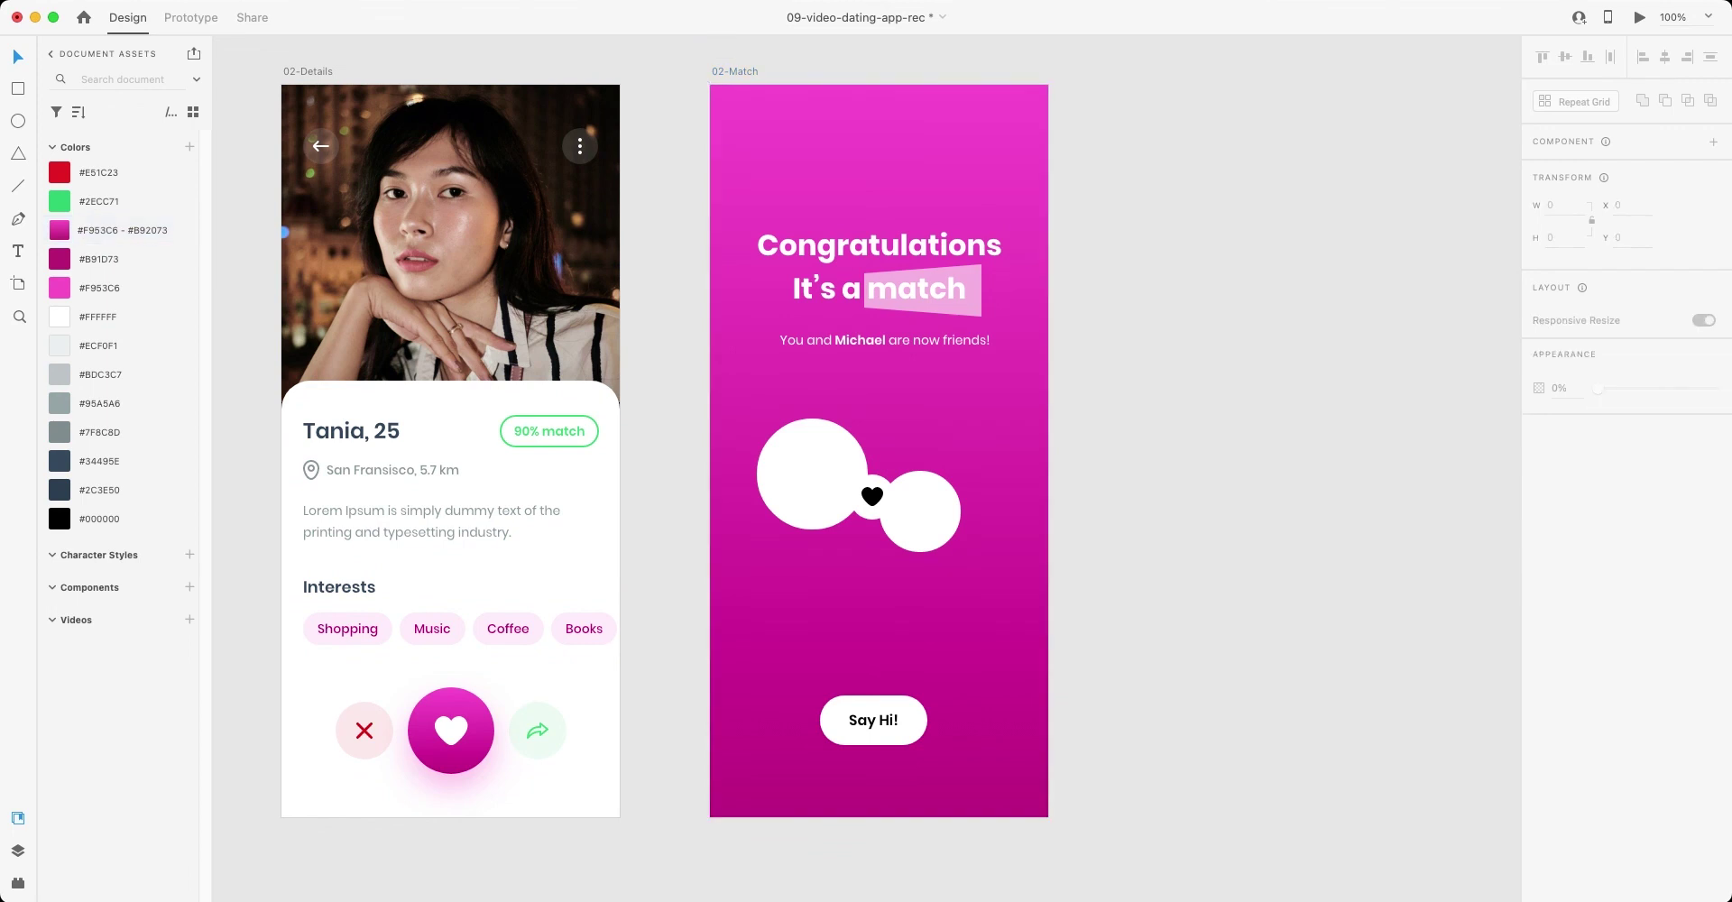
left_click(871, 496)
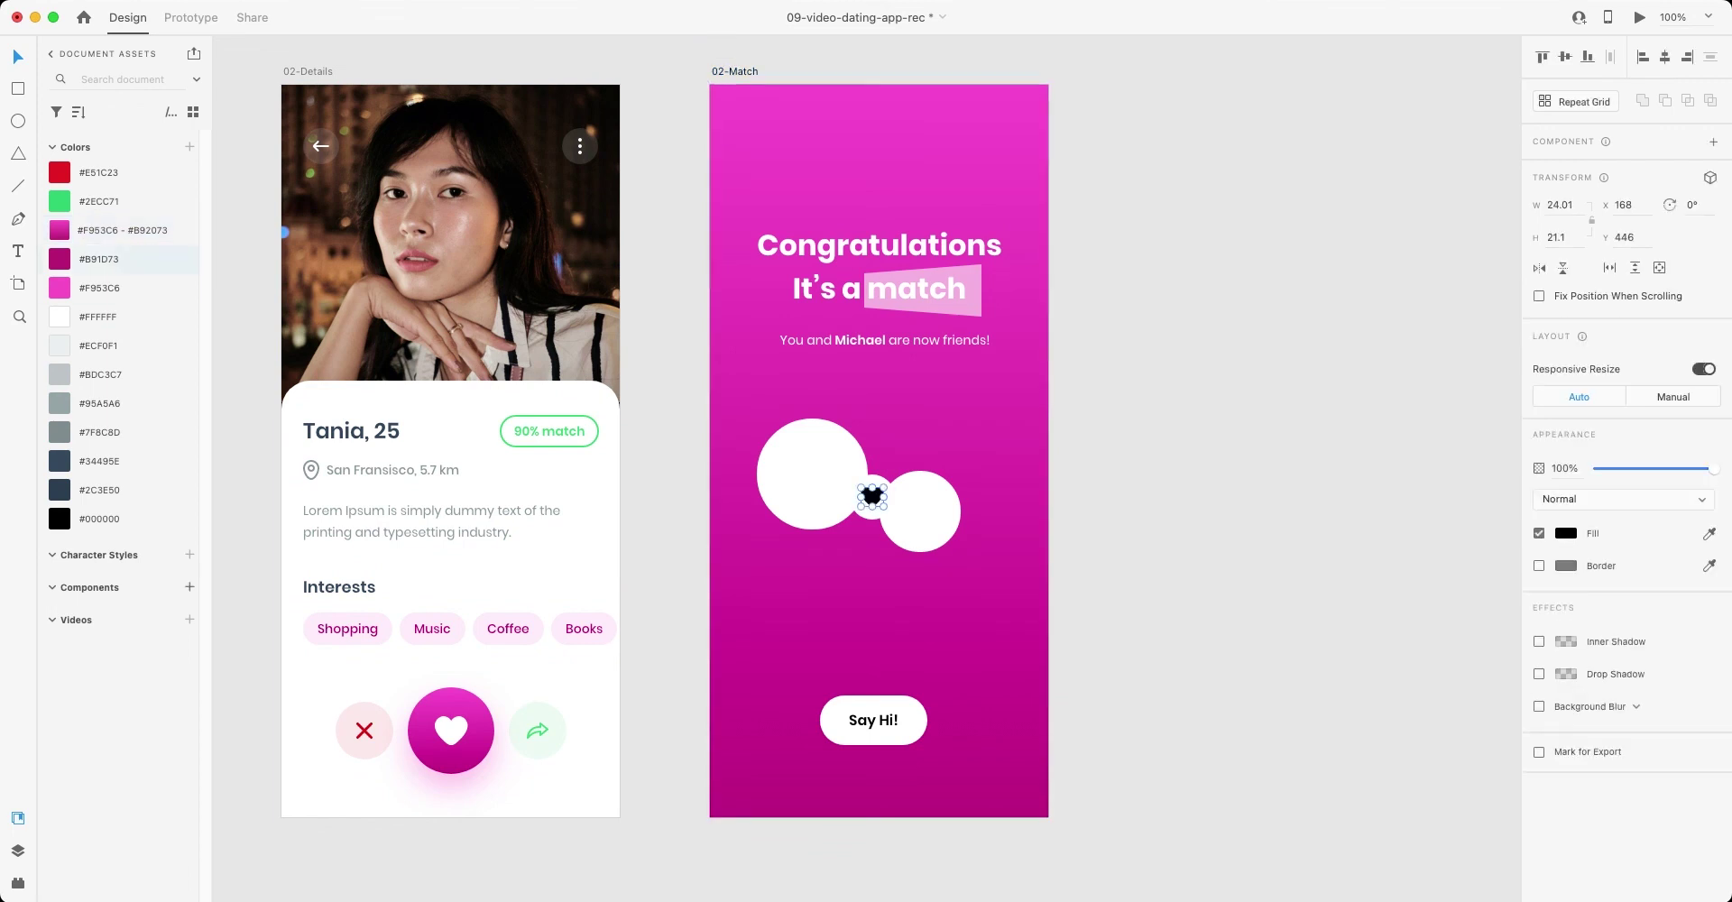
left_click(123, 231)
key("Escape")
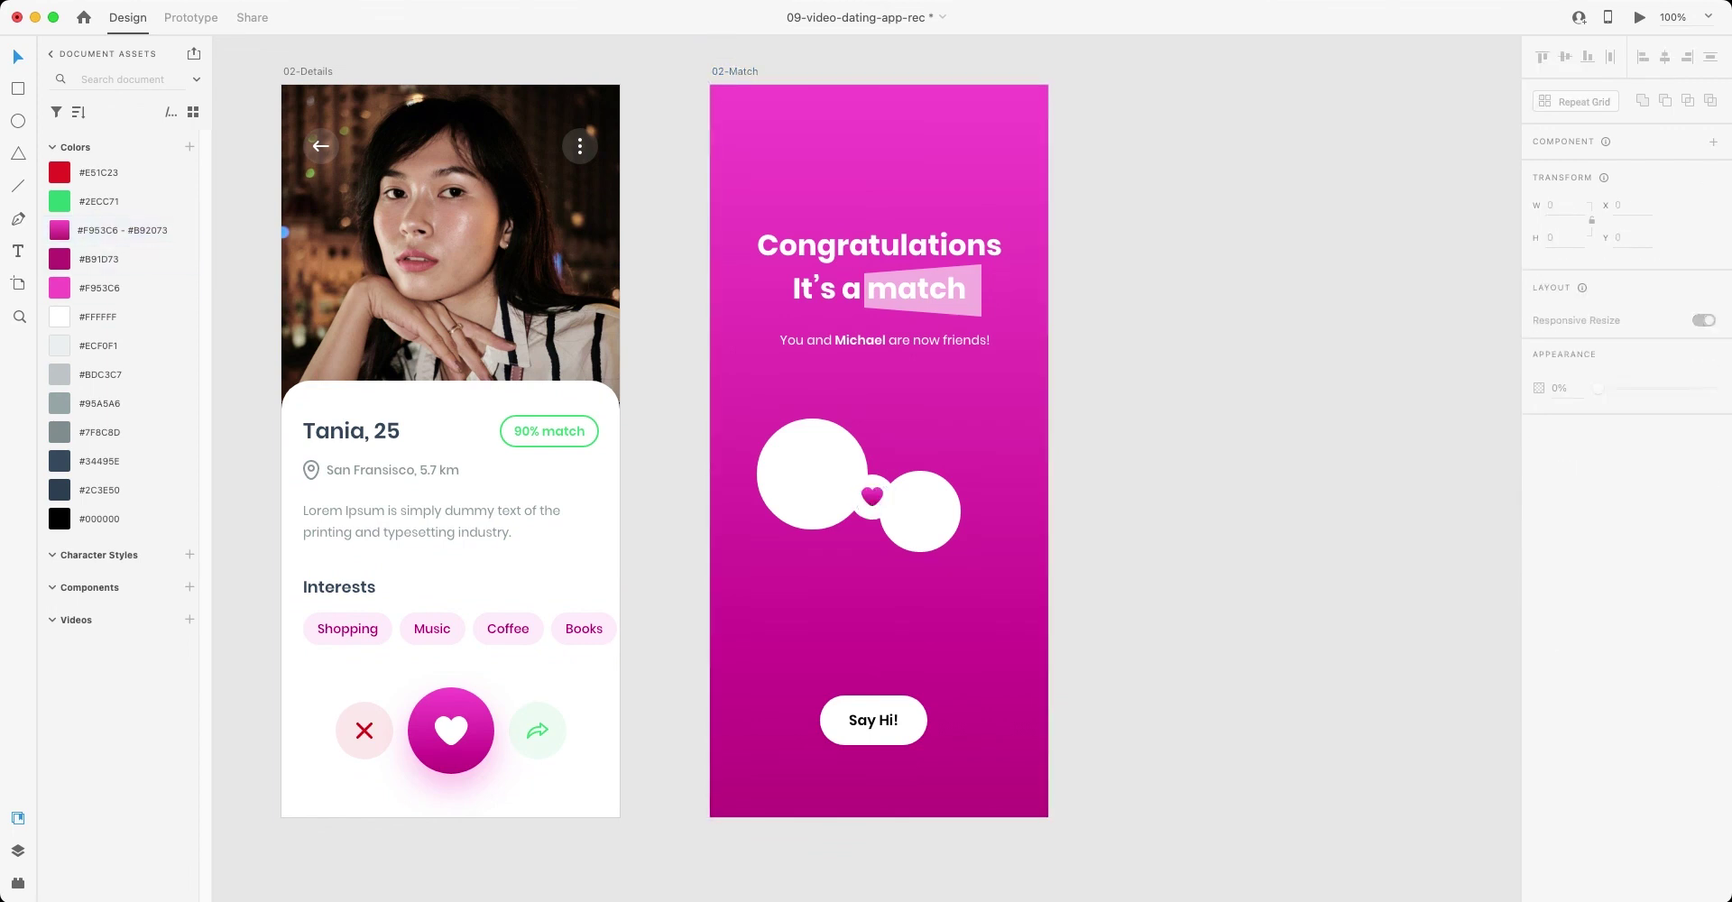
- Fill the highlight shape behind "match" with #FFFFFF at 100% opacity and colour the word "match" #F953C6
left_click(921, 291)
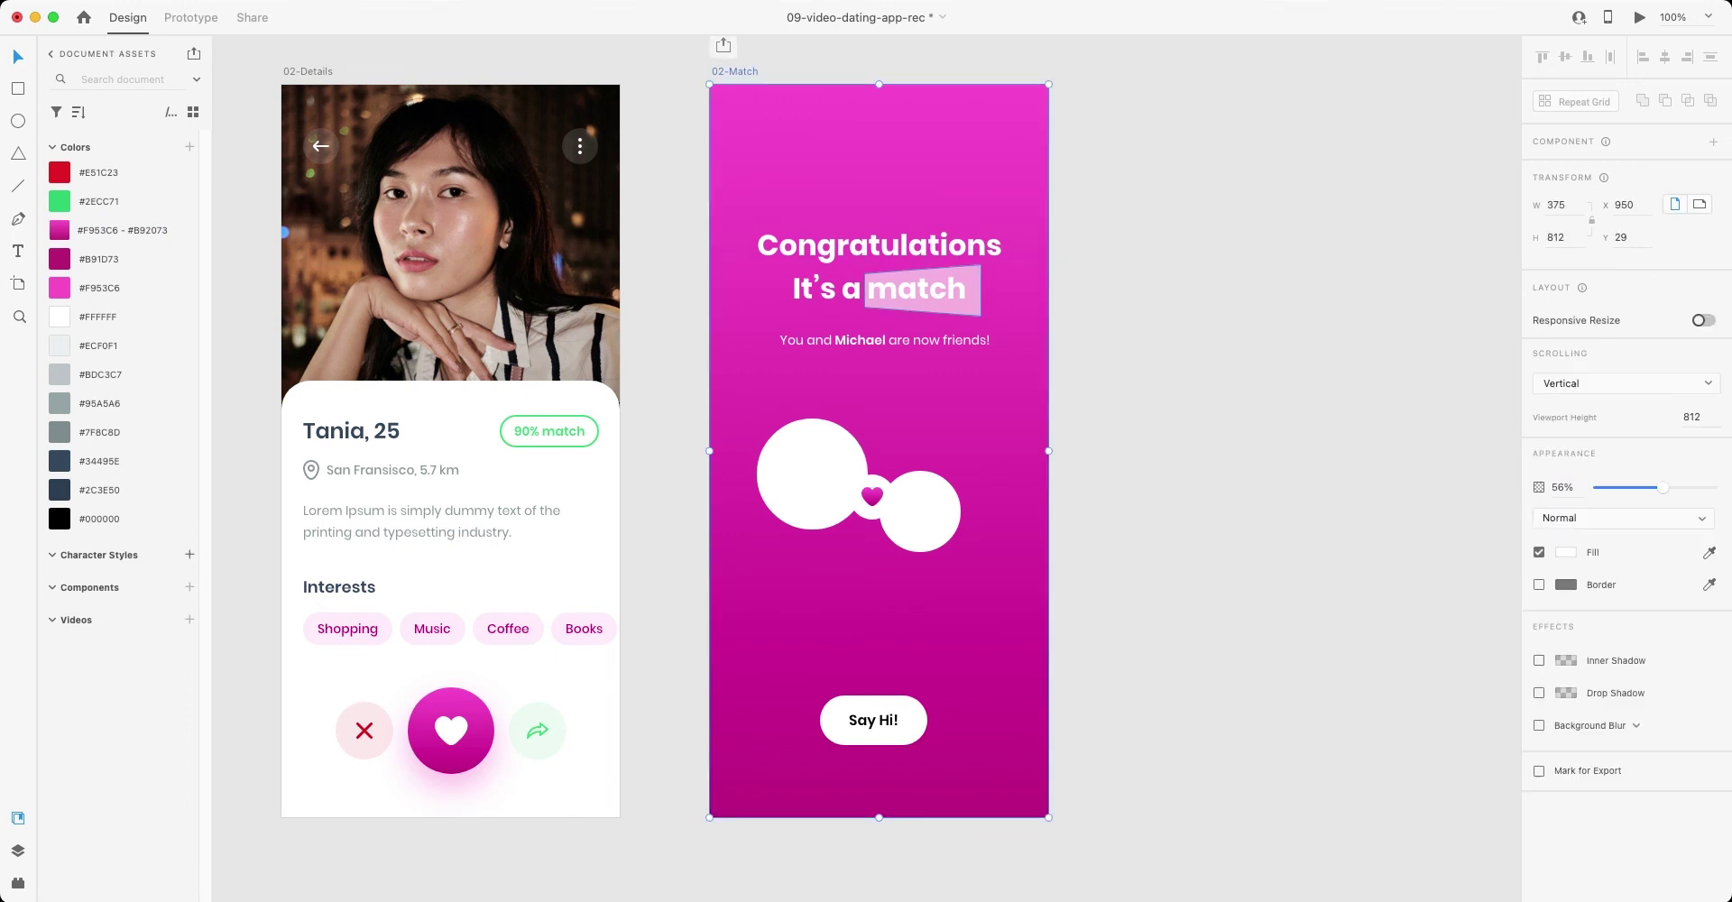
left_click(99, 316)
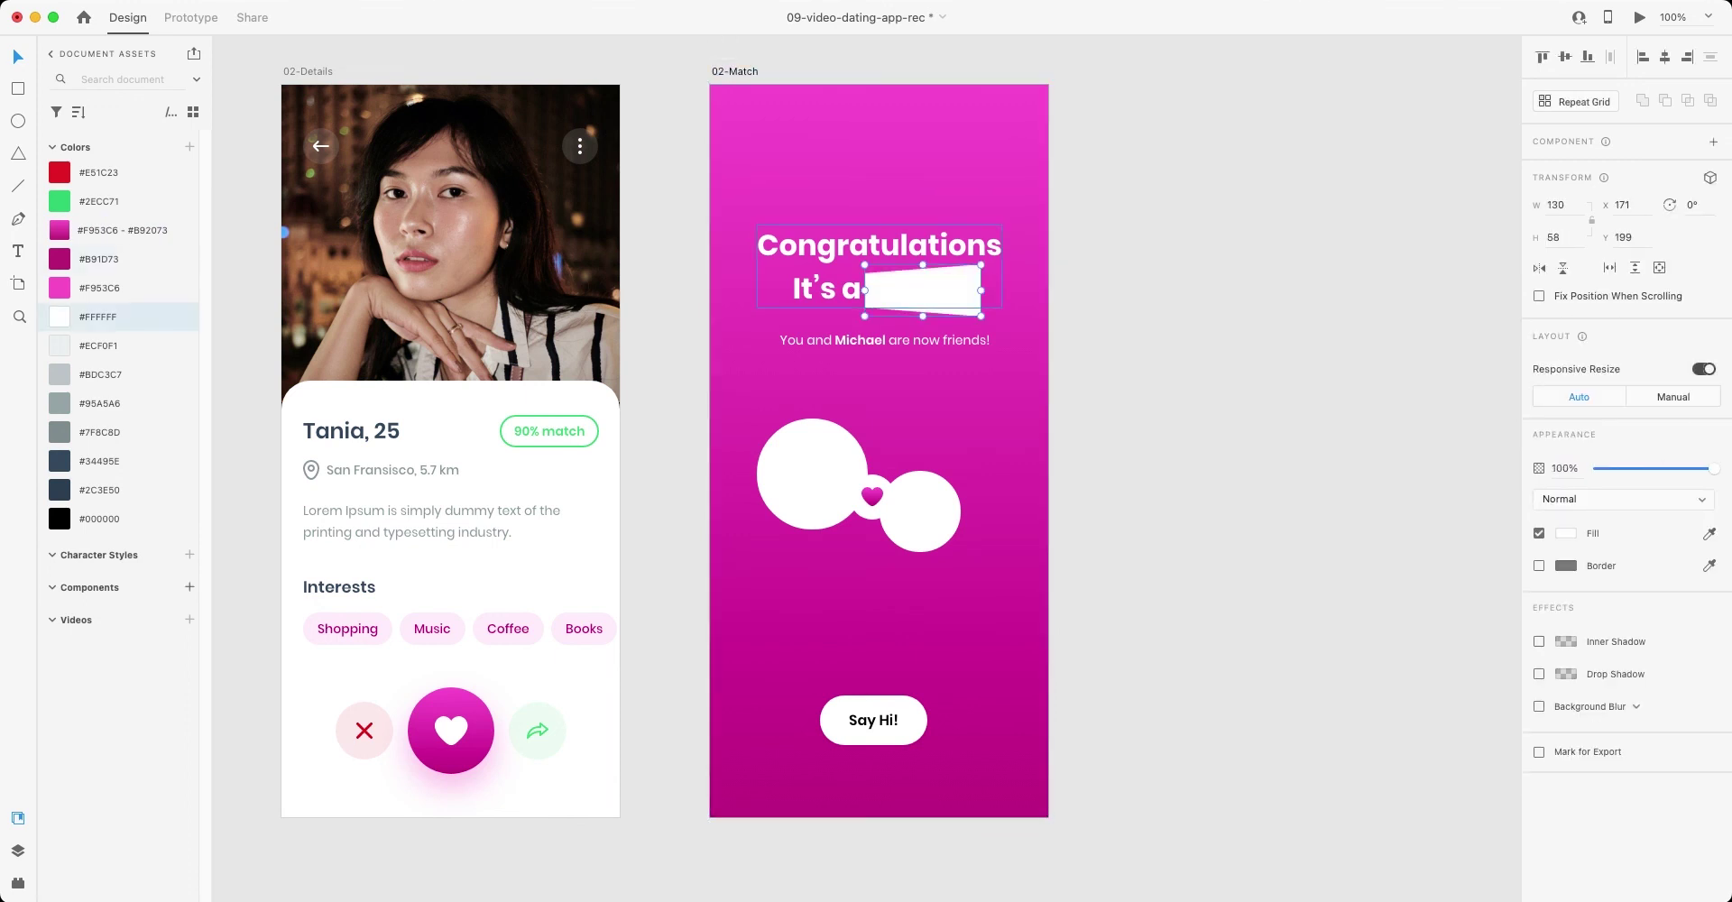
double_click(879, 267)
key("ctrl+a")
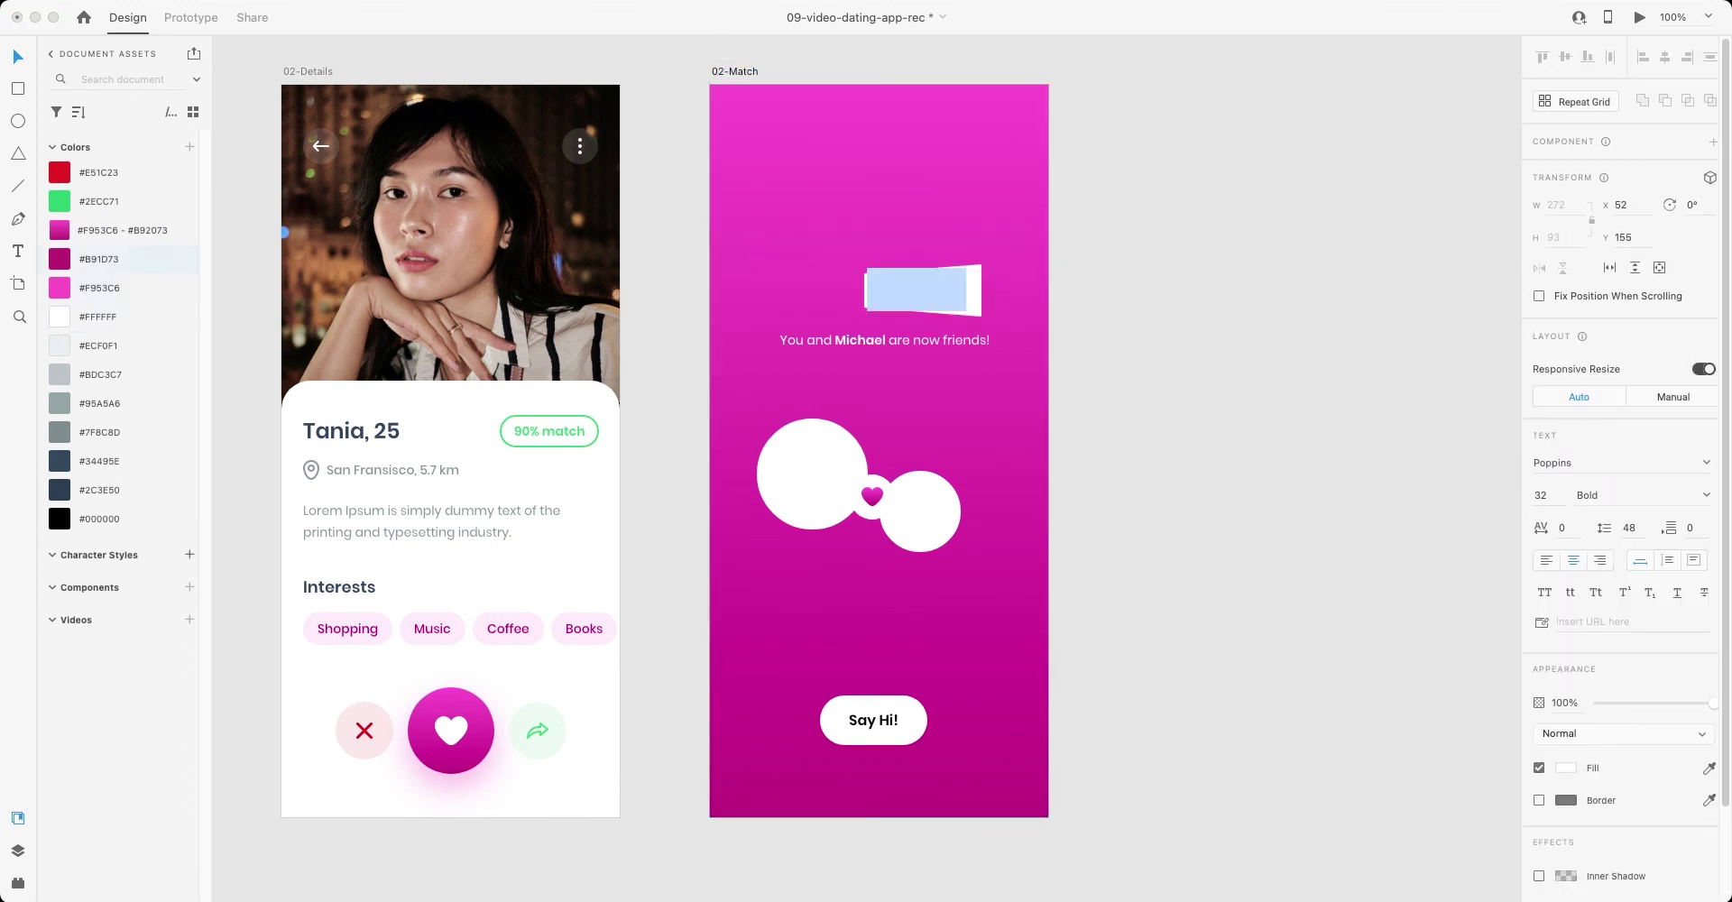
left_click(99, 259)
left_click(99, 288)
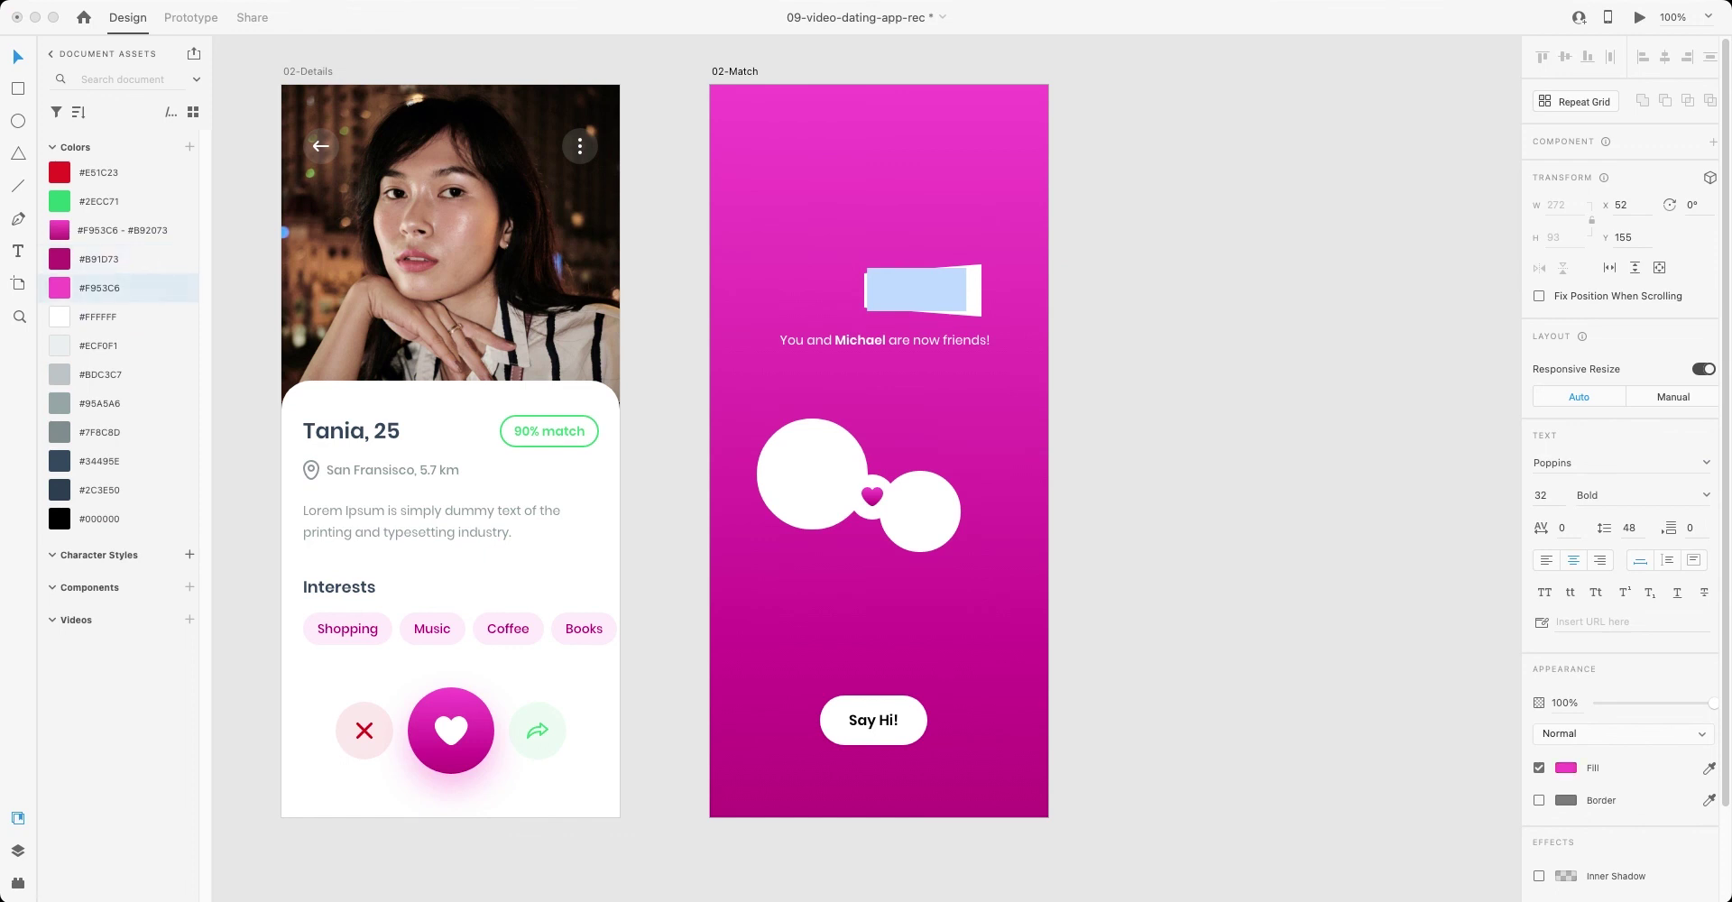
key("Escape")
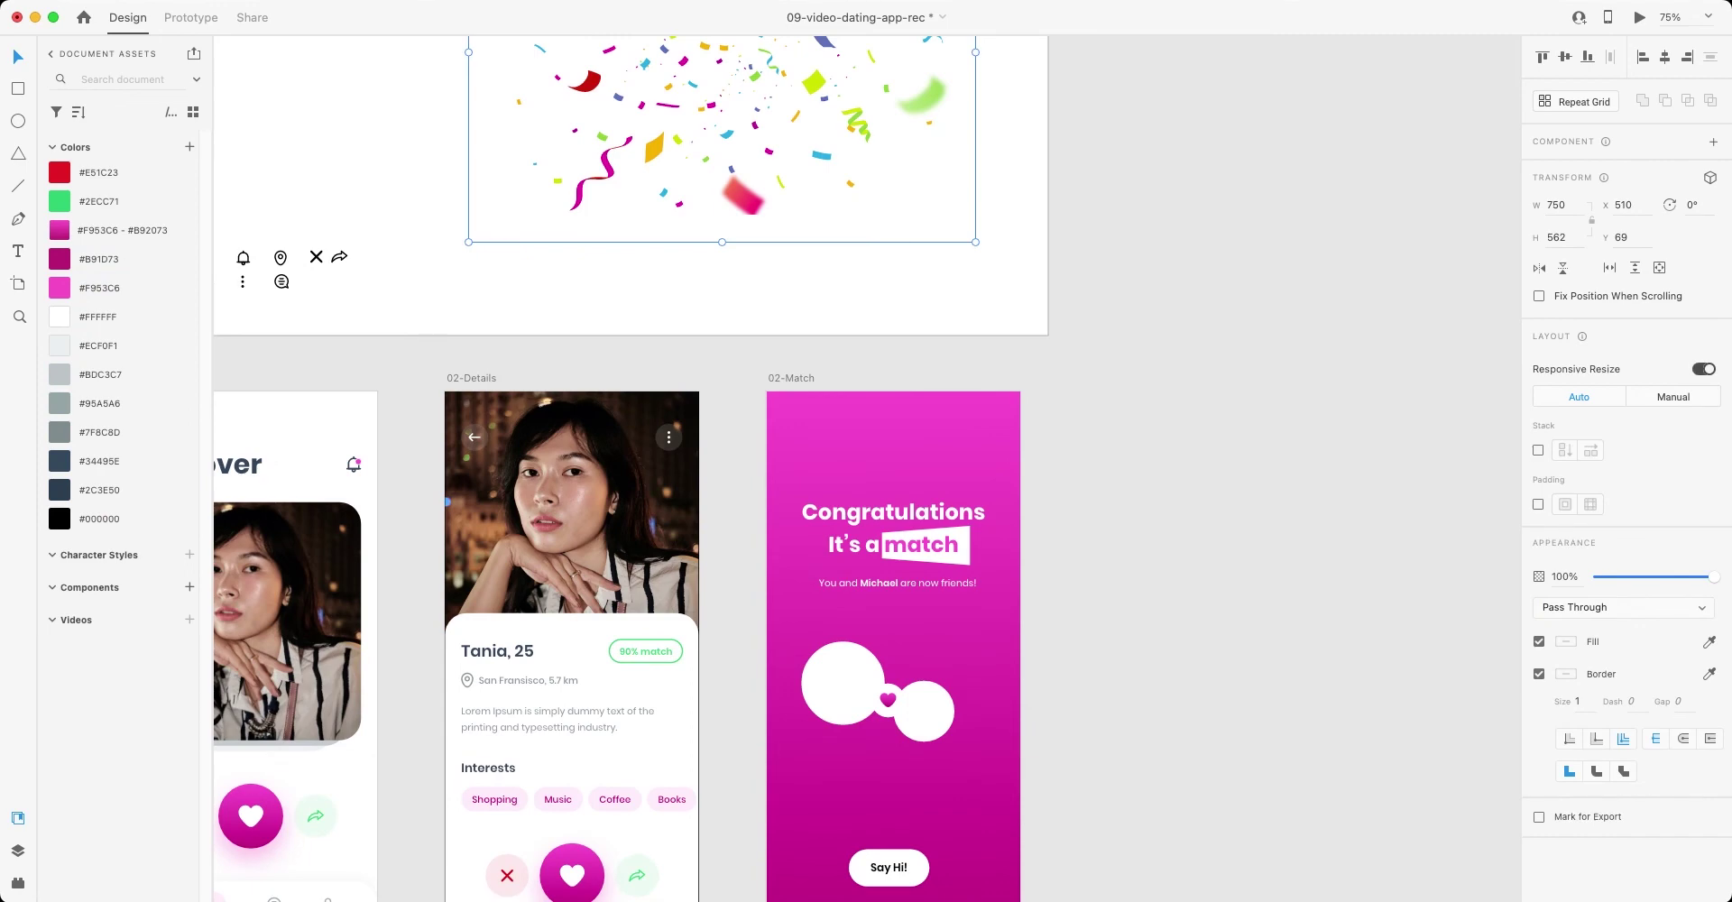
- Paste the confetti illustration onto the 02-Match artboard, move it up to Y -53 behind the heading, and blend it into the pink background
scroll(632, 451, "down", 5)
scroll(632, 451, "up", 2)
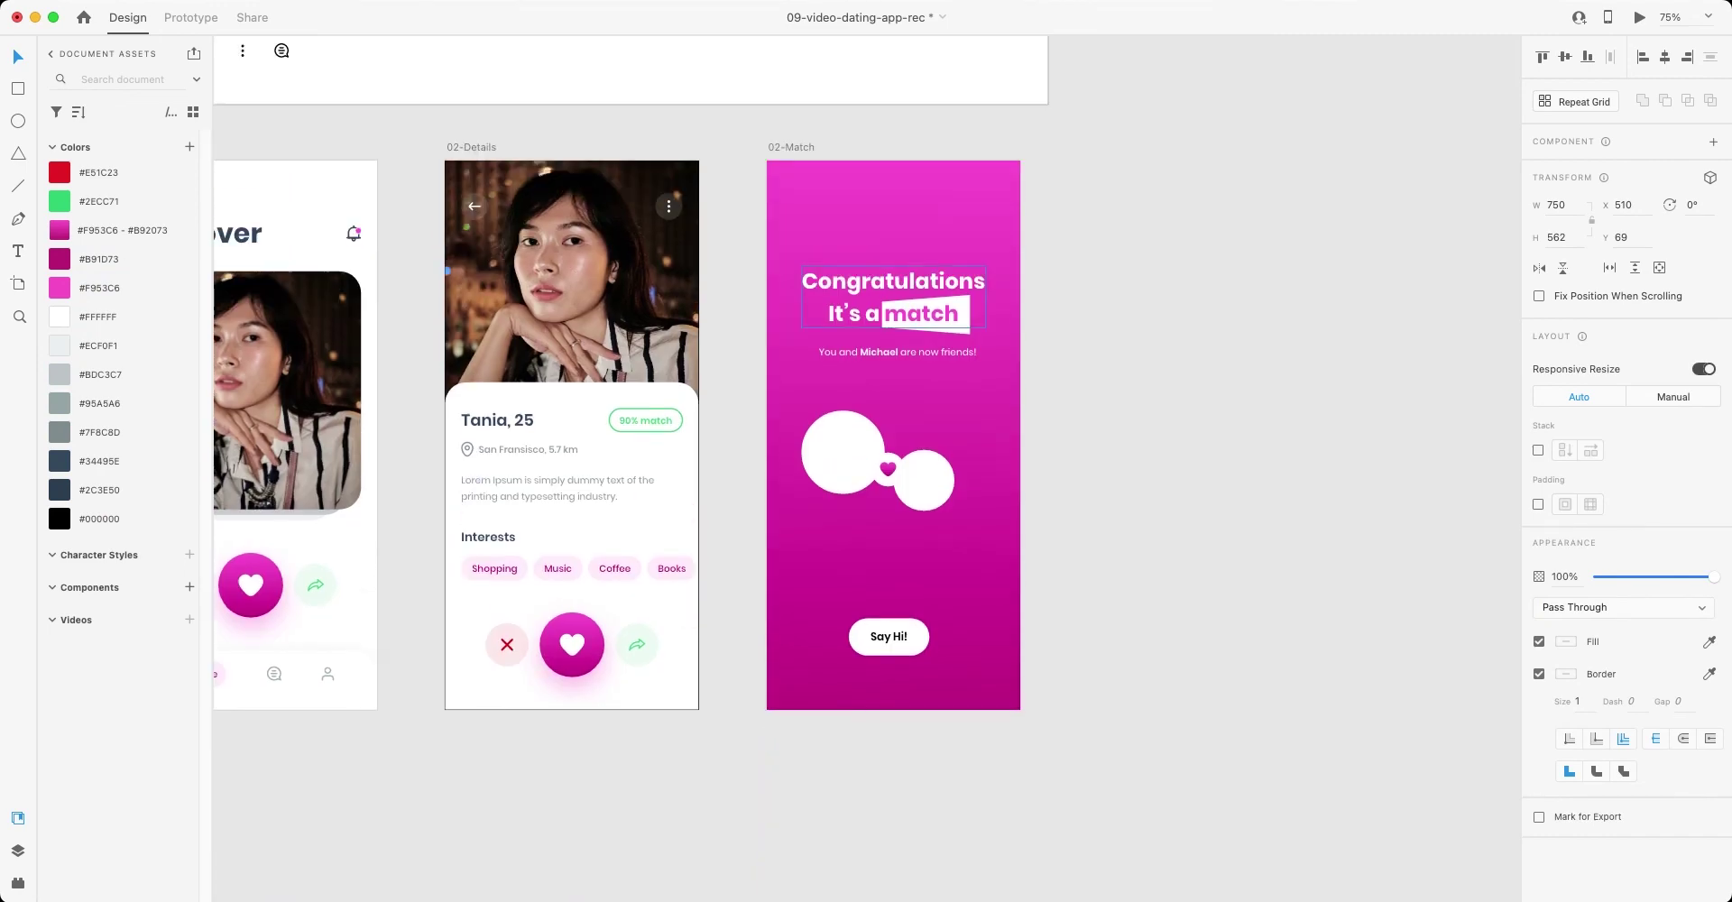
key("Escape")
left_click(792, 147)
key("ctrl+v")
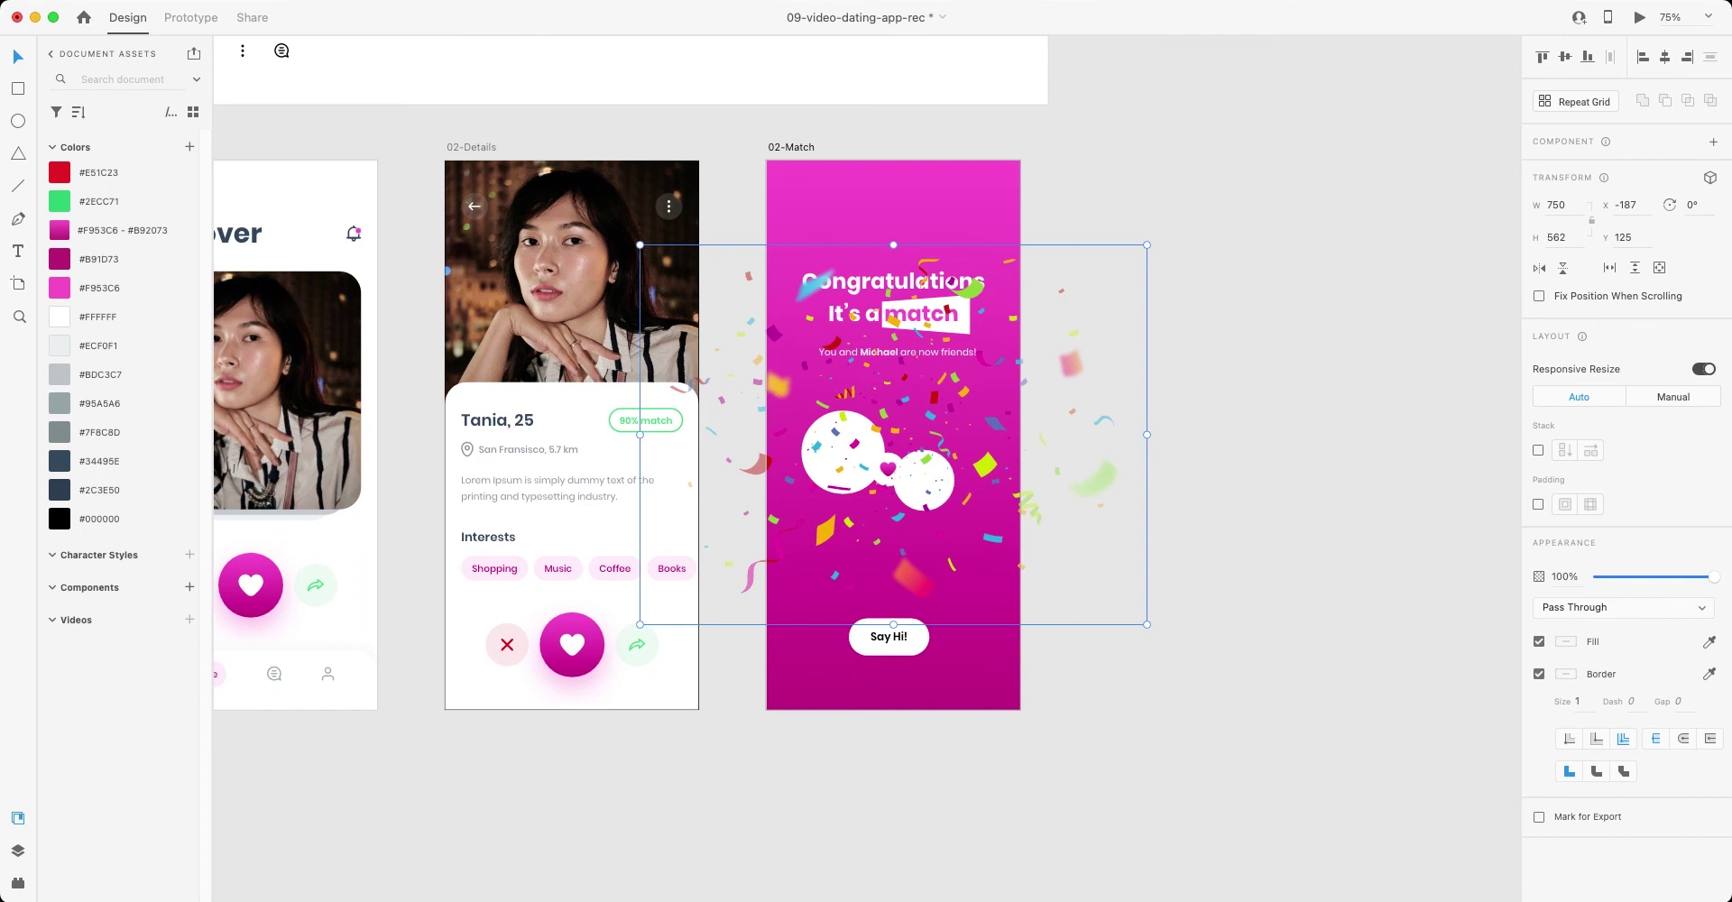
left_click_drag(894, 434, 893, 314)
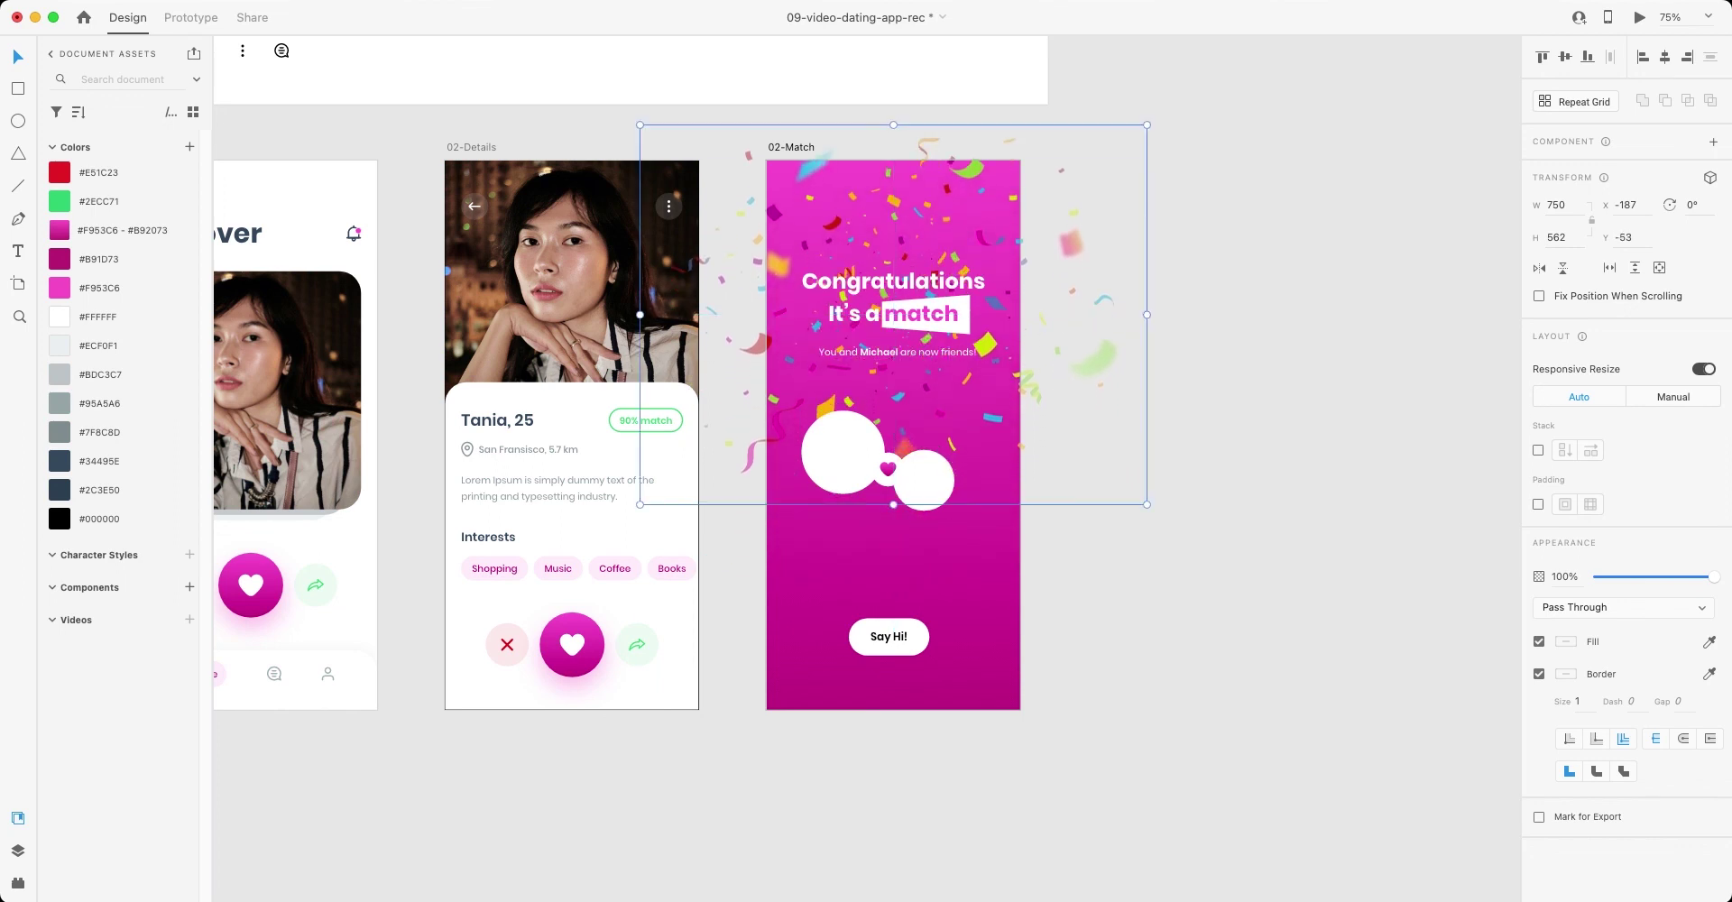
key("Down")
key("Escape")
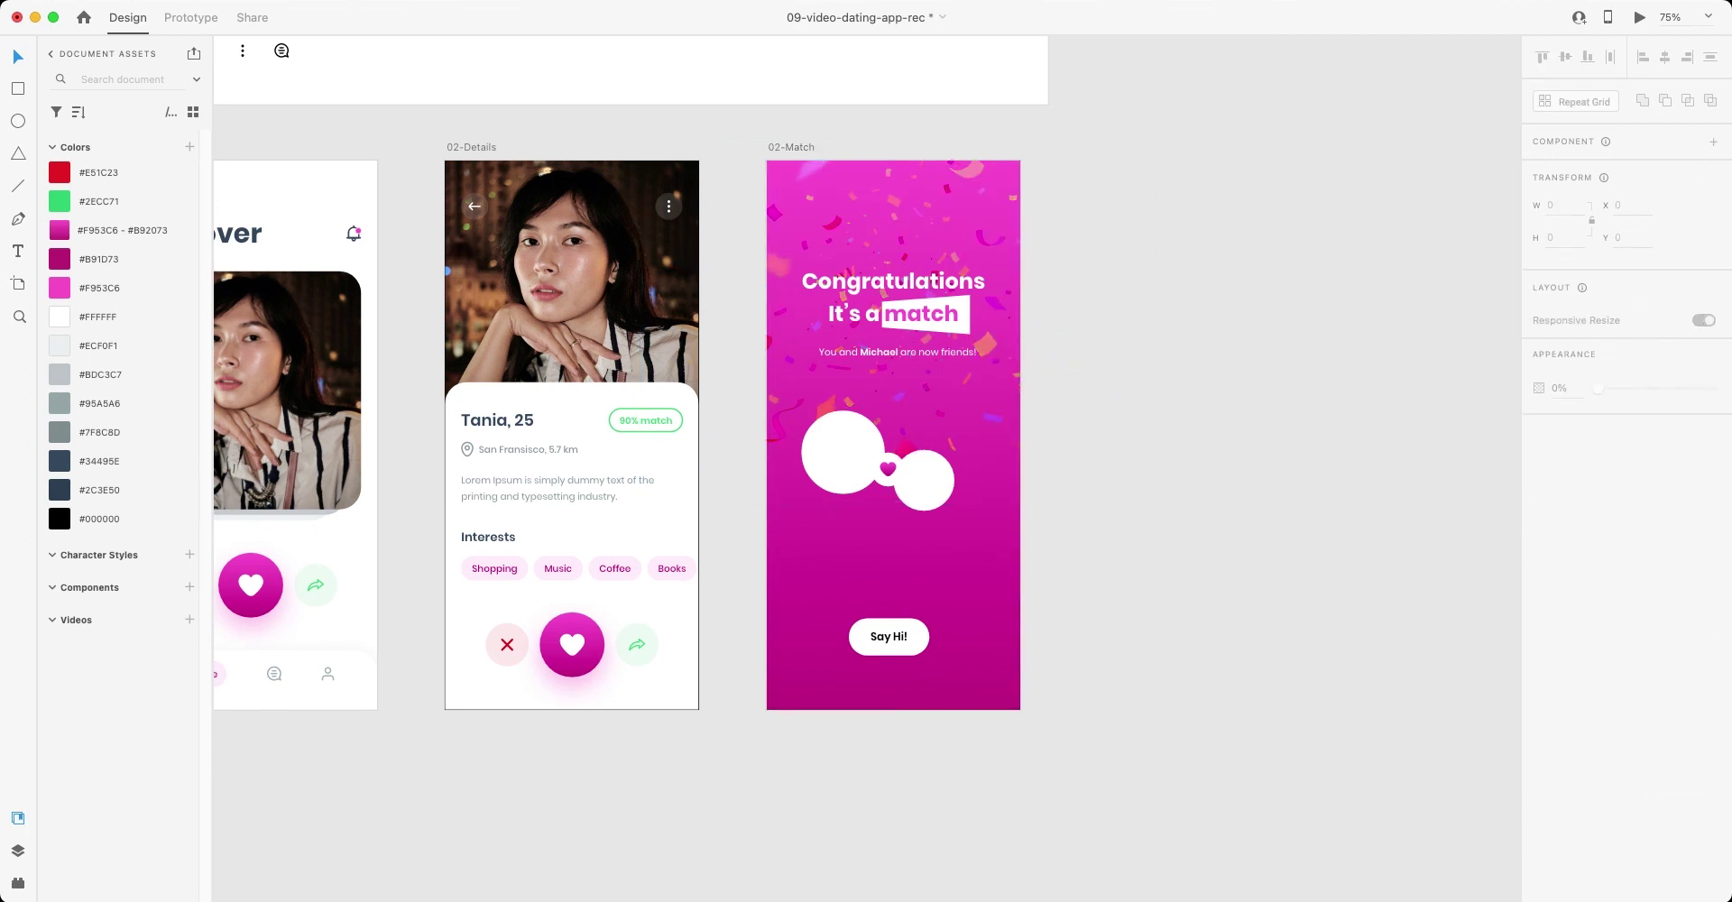
- Copy the Details portrait photo onto the 02-Match artboard and position it over the smaller white circle
scroll(631, 374, "right", 2)
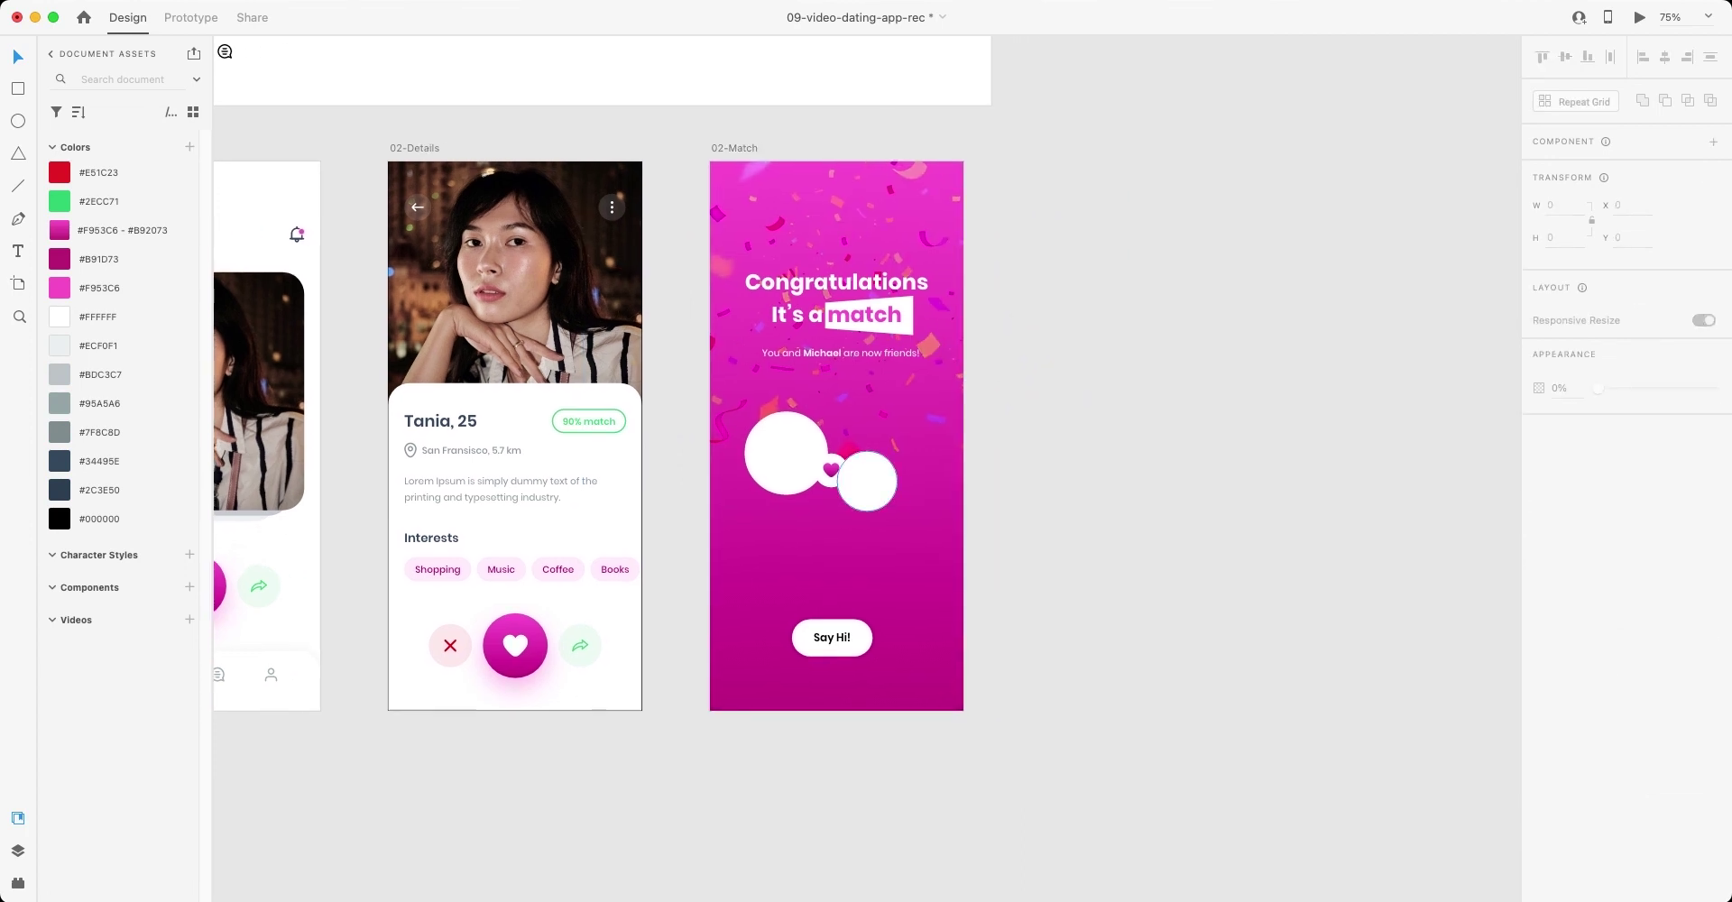
left_click(514, 280)
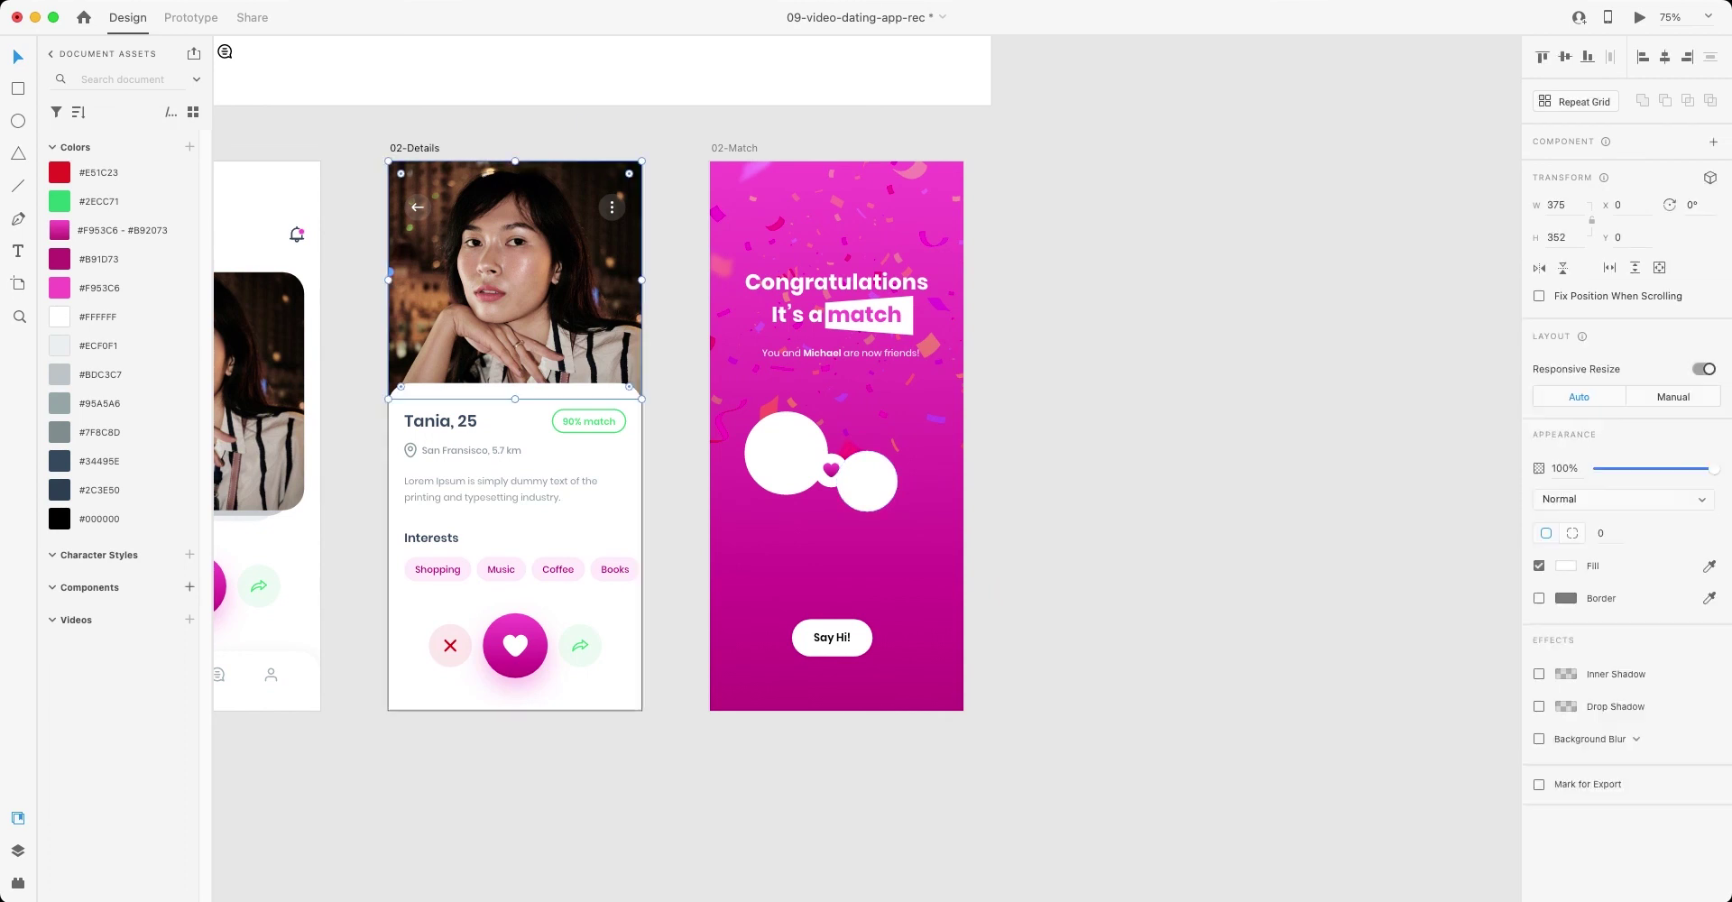
left_click(786, 452)
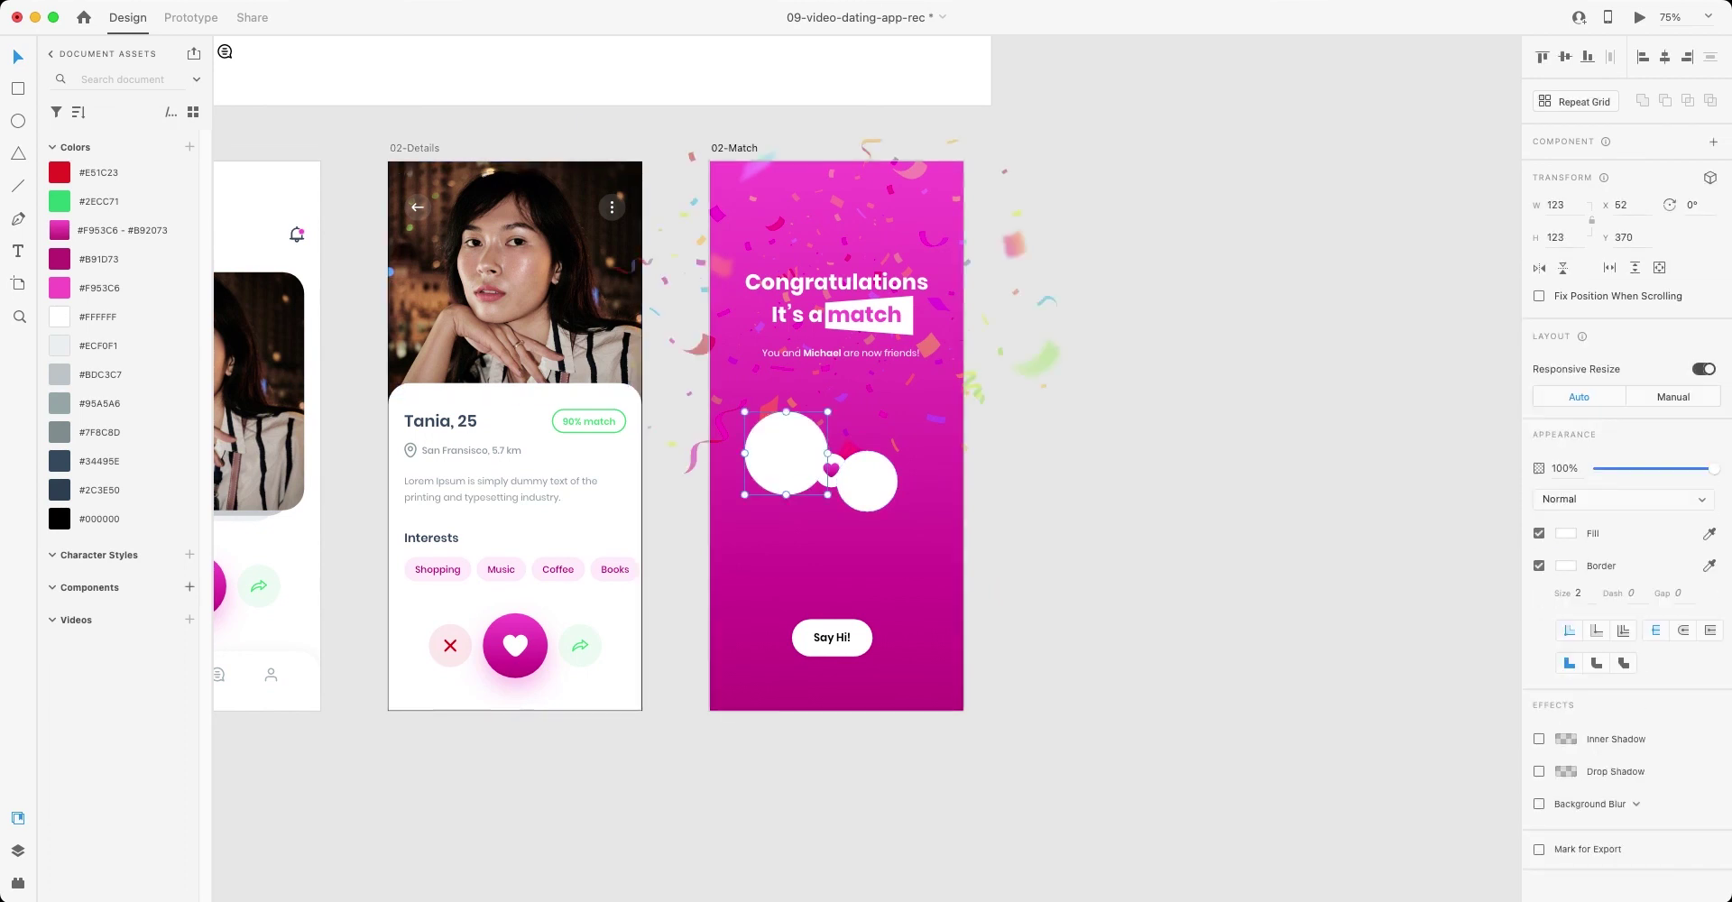
key("super+v")
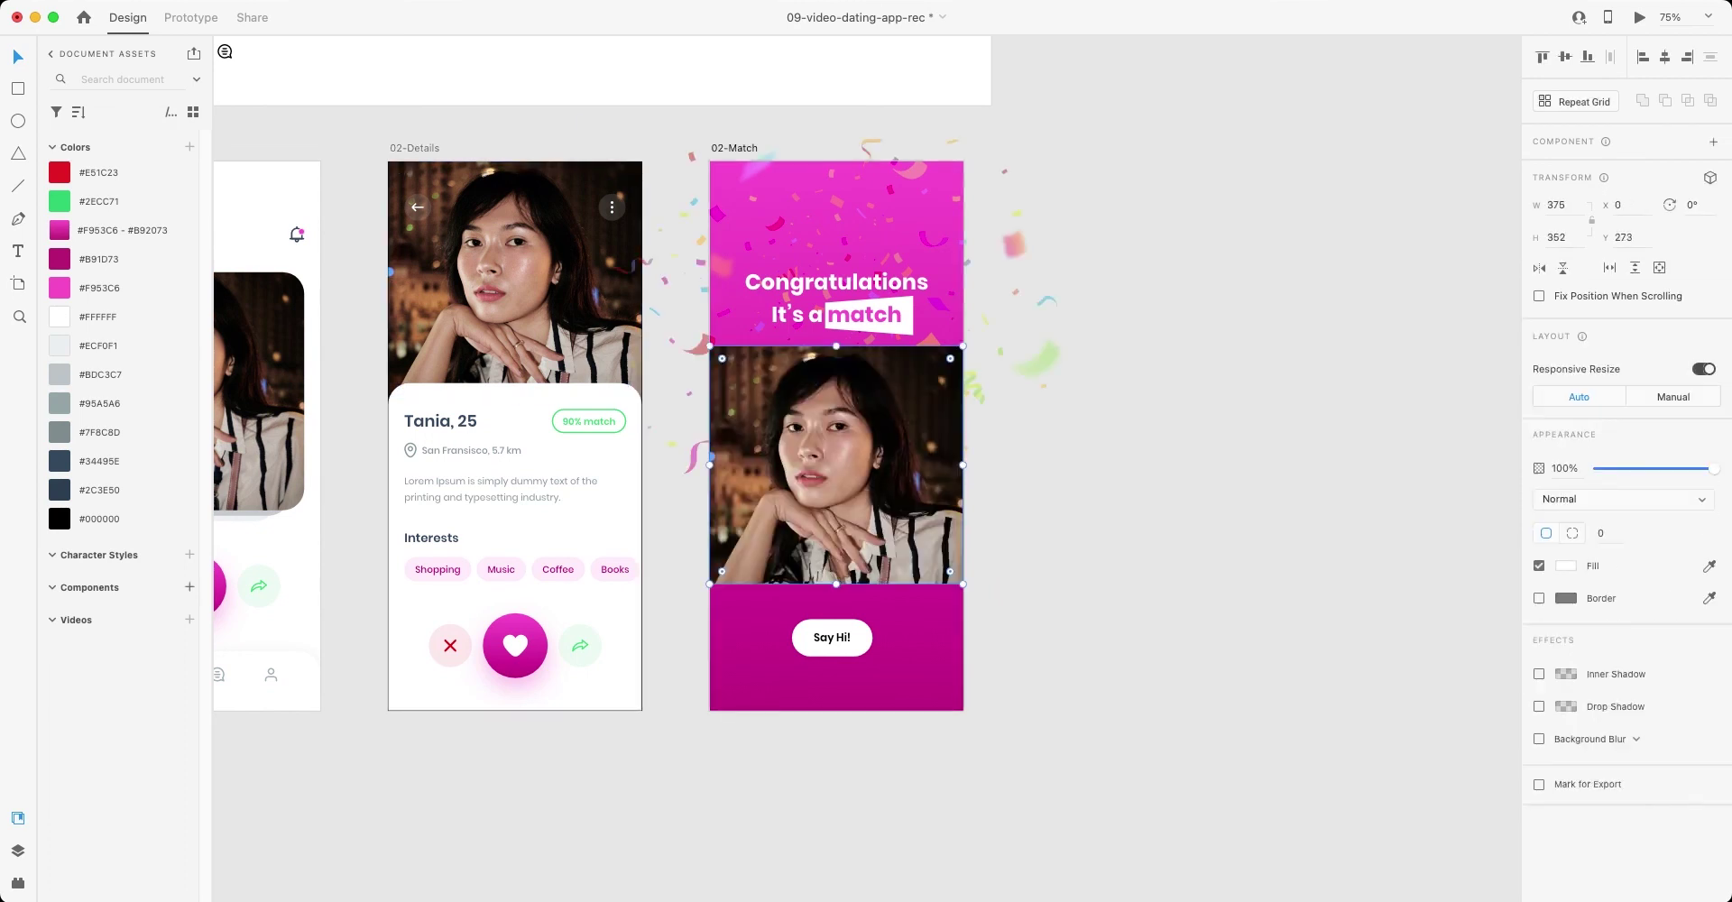
left_click_drag(840, 489, 880, 546)
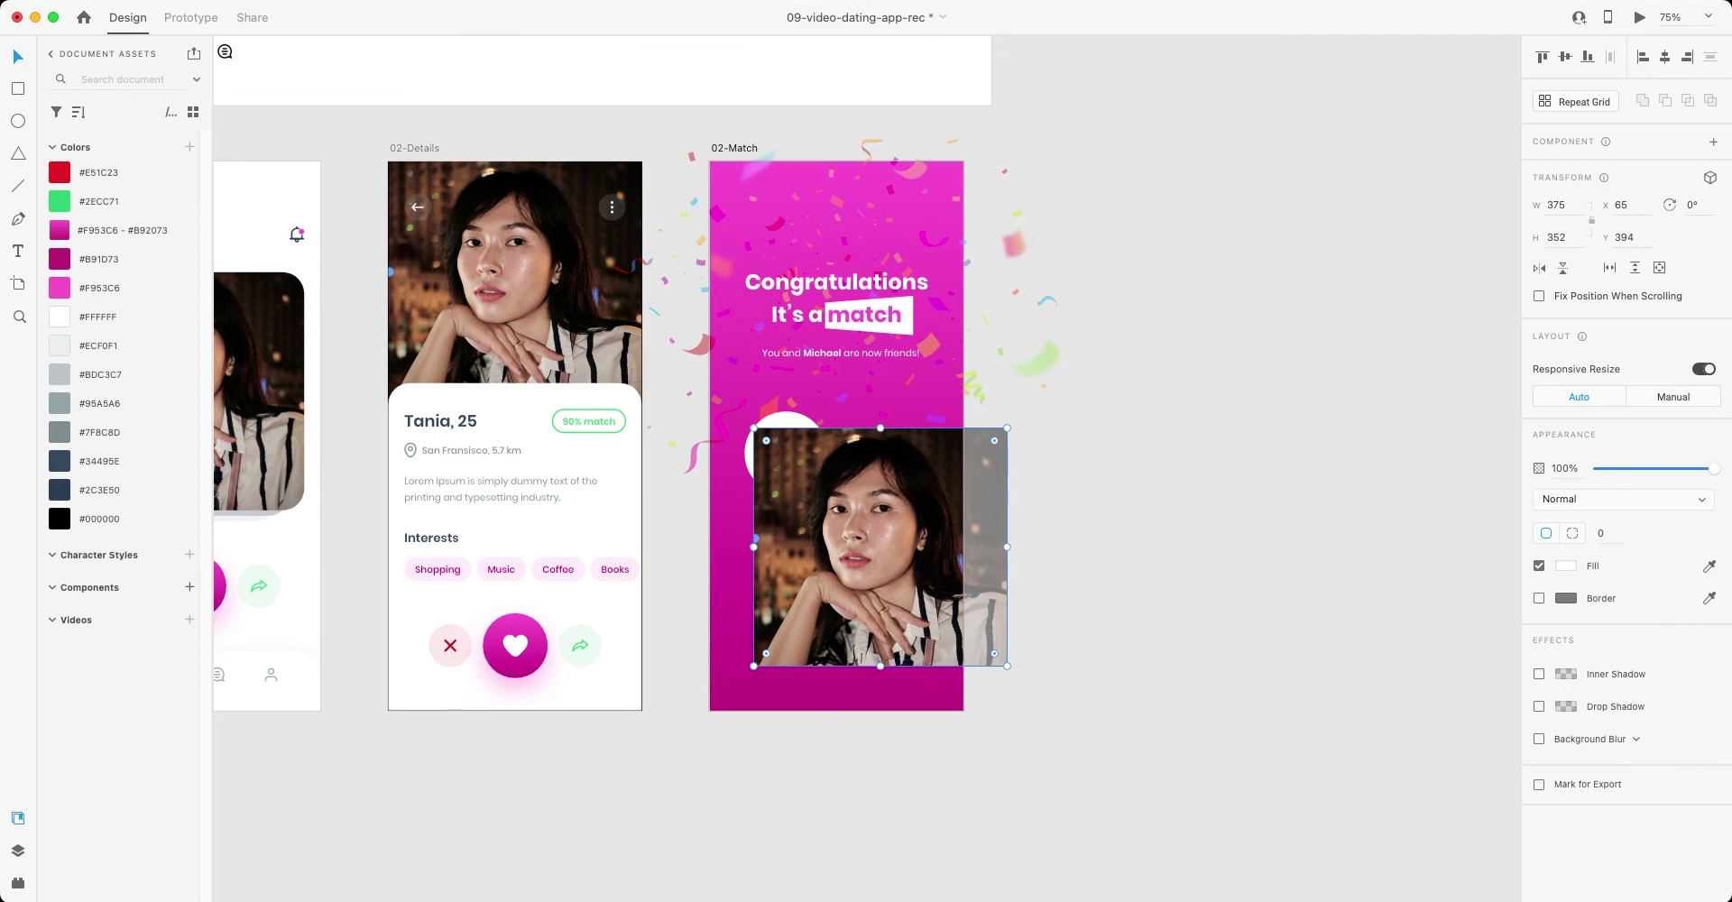
- Mask the pasted portrait with a copy of the smaller 90 × 90 circle and scale the photo to about 194 × 182 inside it
key("super+v")
key("super+shift+m")
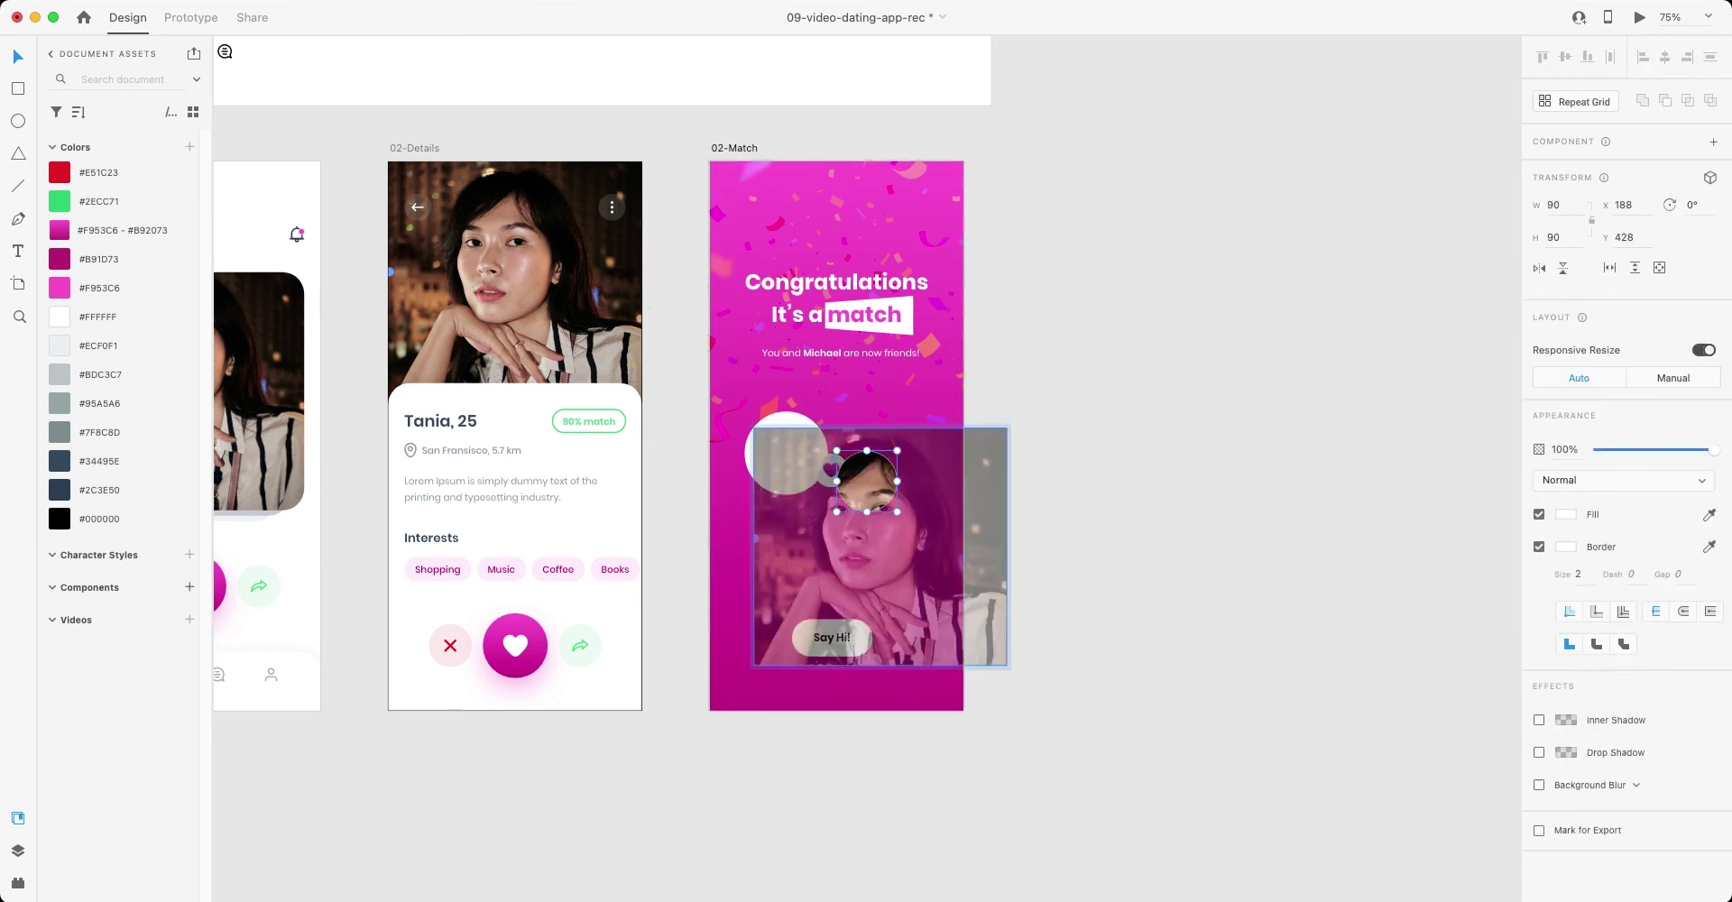
left_click_drag(1007, 666, 943, 561)
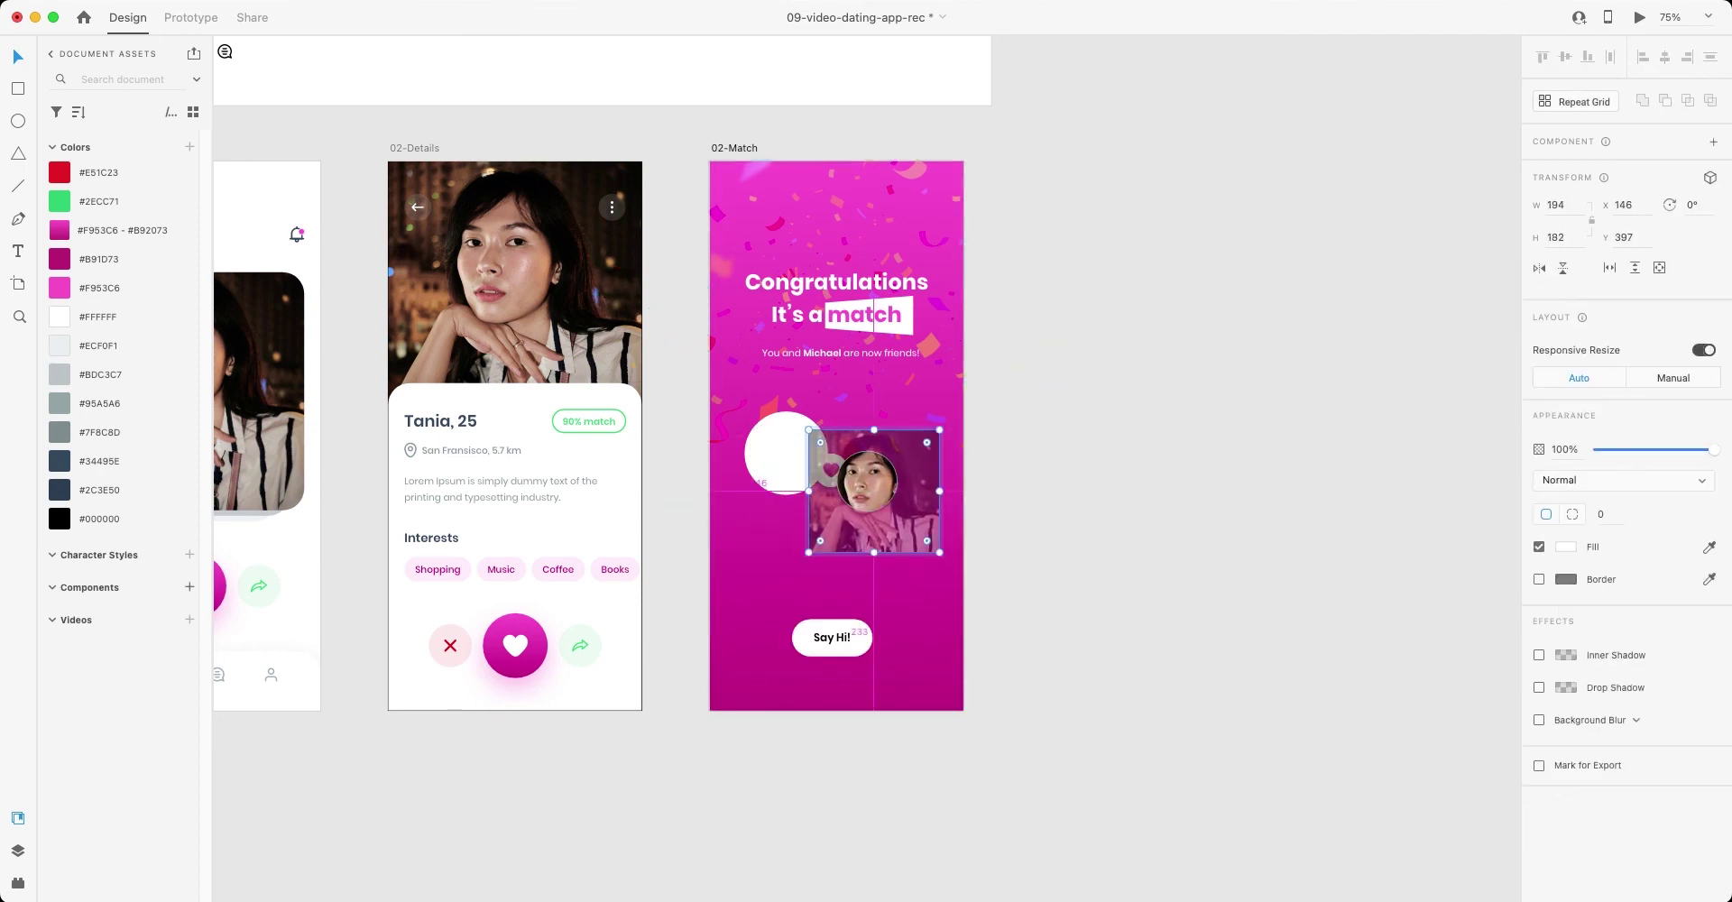
key("Escape")
- Give the white circle behind the masked portrait an outer border of size 4, and realign the portrait over it at Y 428
key("z")
left_click_drag(785, 397, 920, 568)
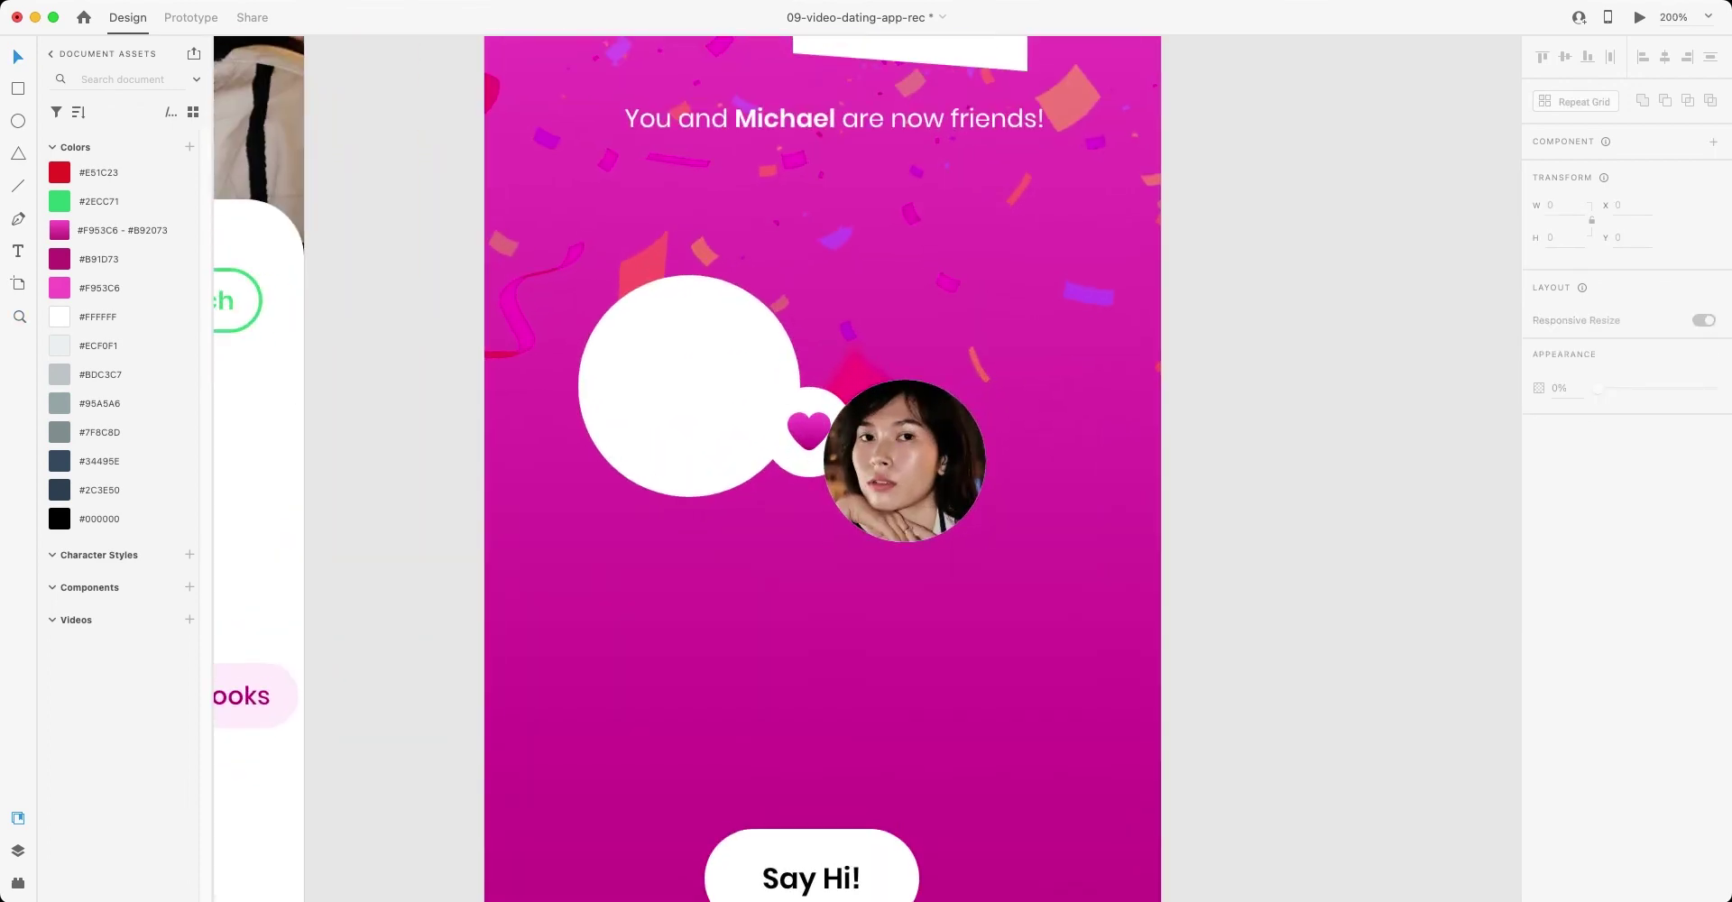
left_click(887, 461)
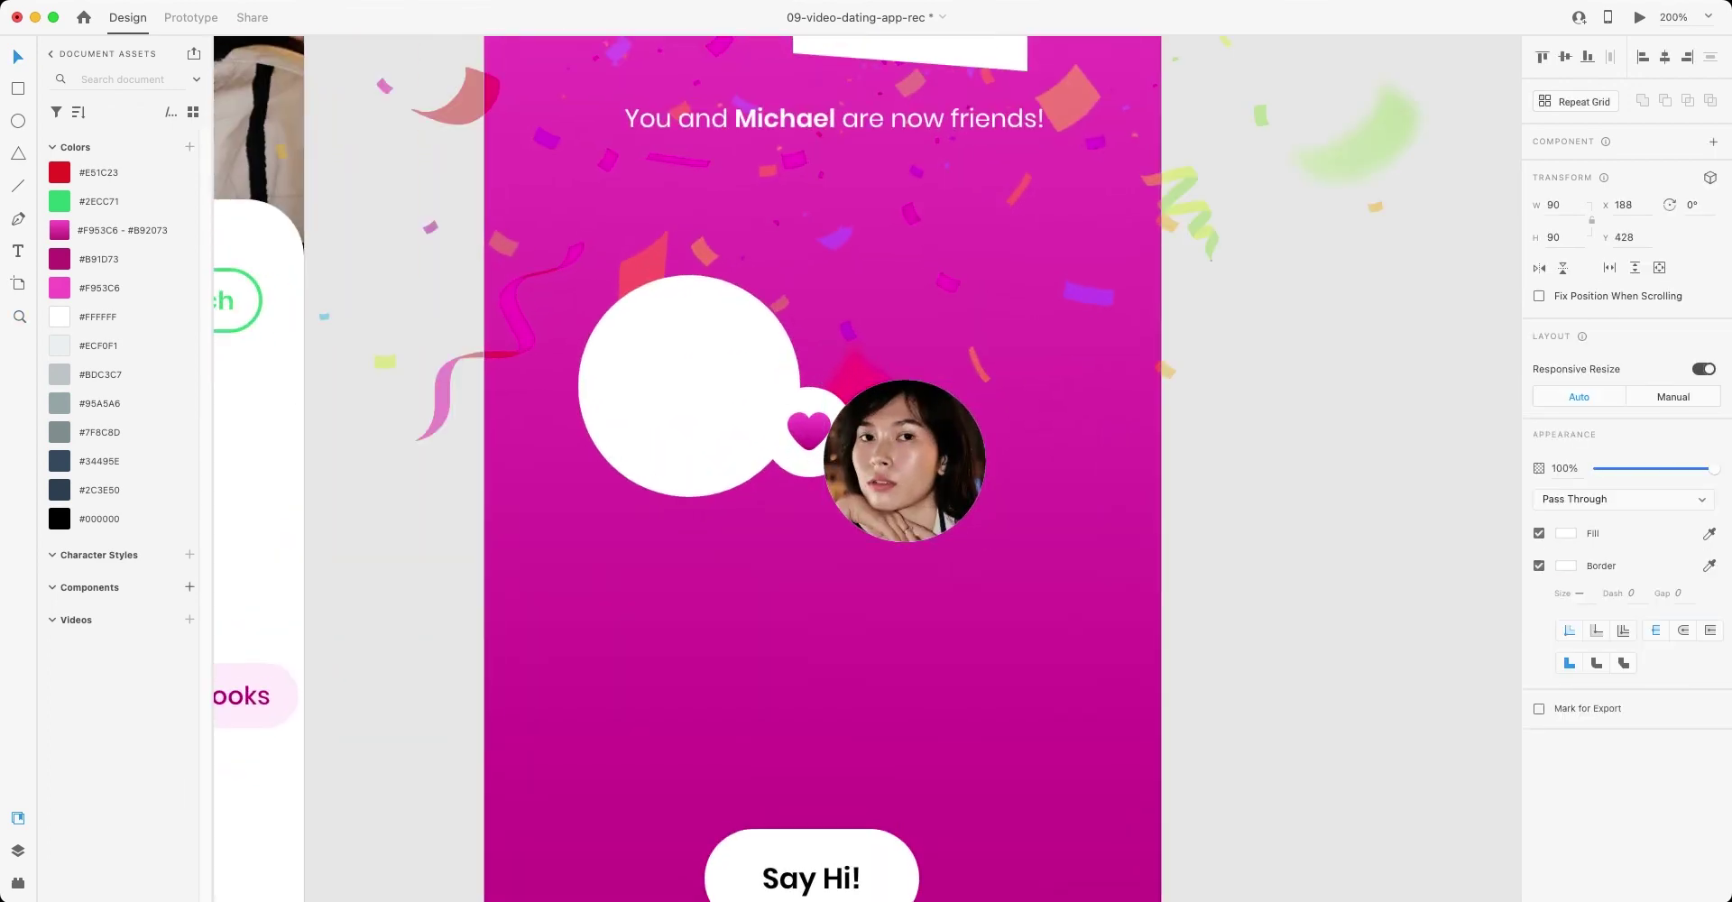
left_click_drag(905, 461, 905, 500)
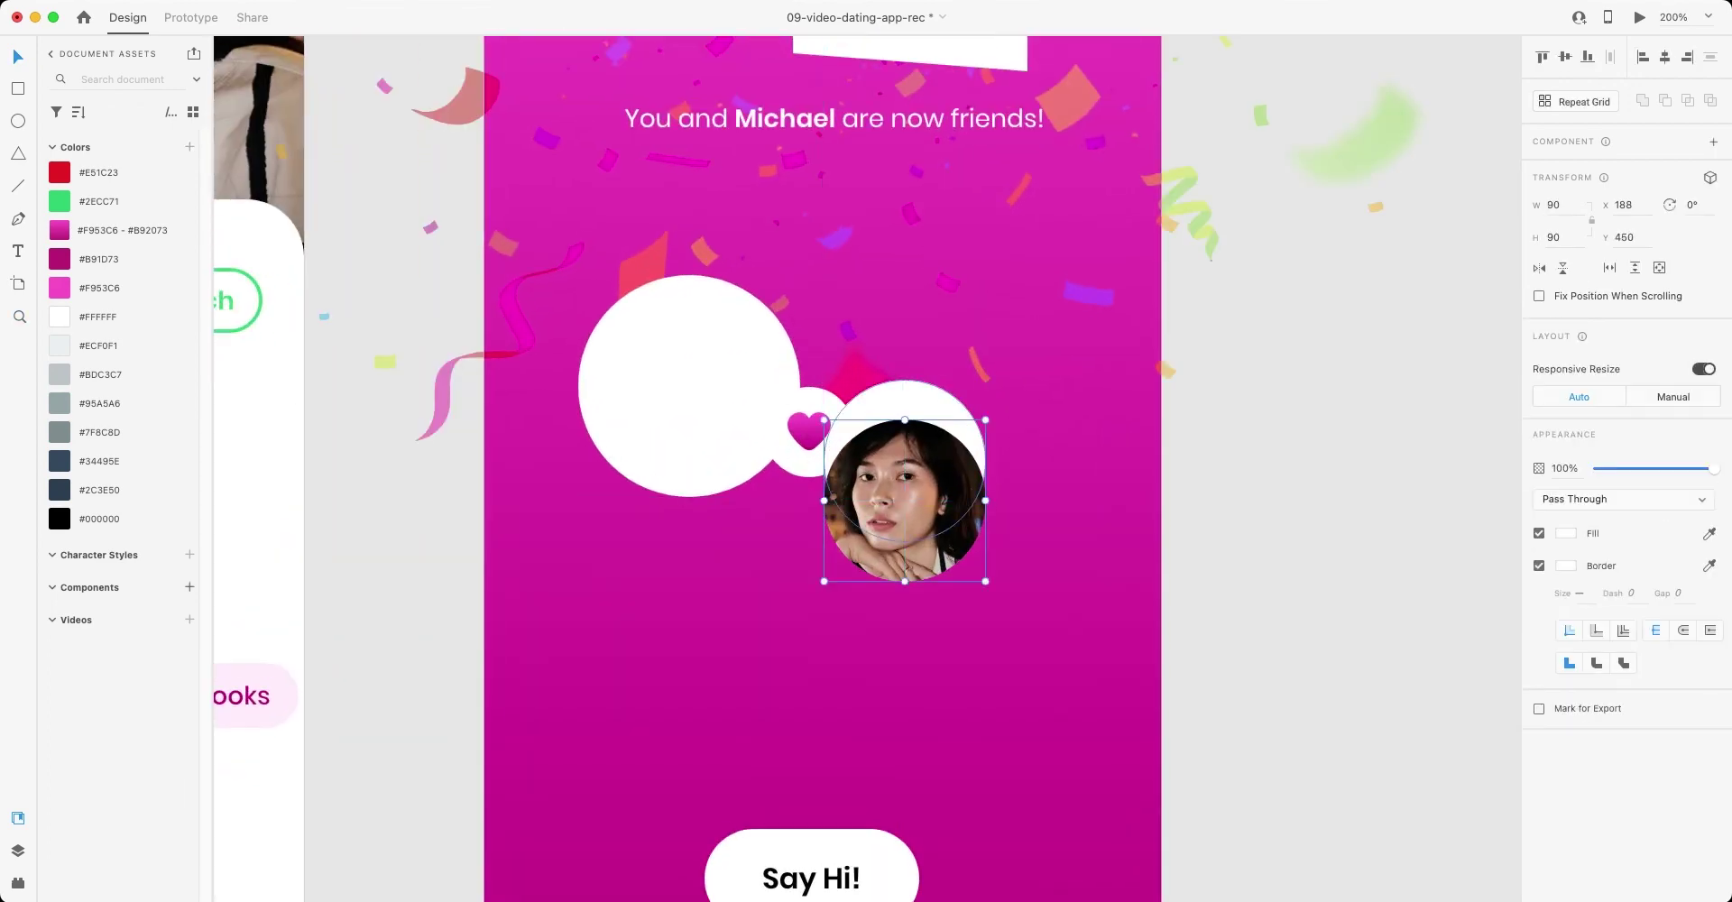
left_click(905, 397)
left_click(1577, 593)
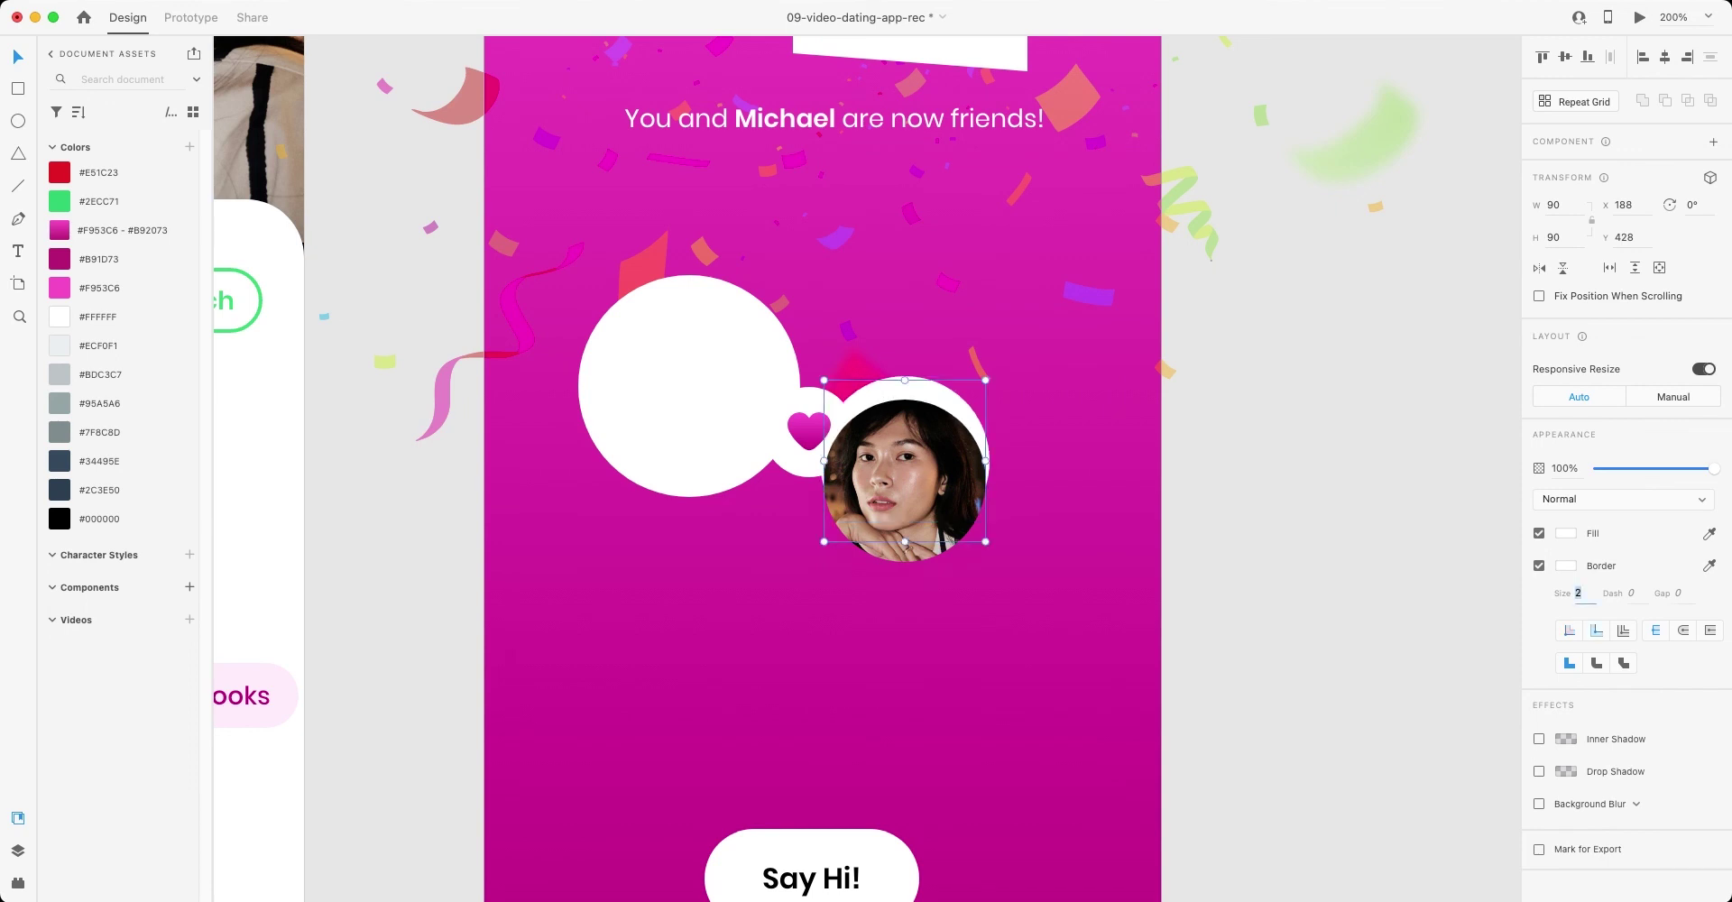
key("Up")
key("Up")
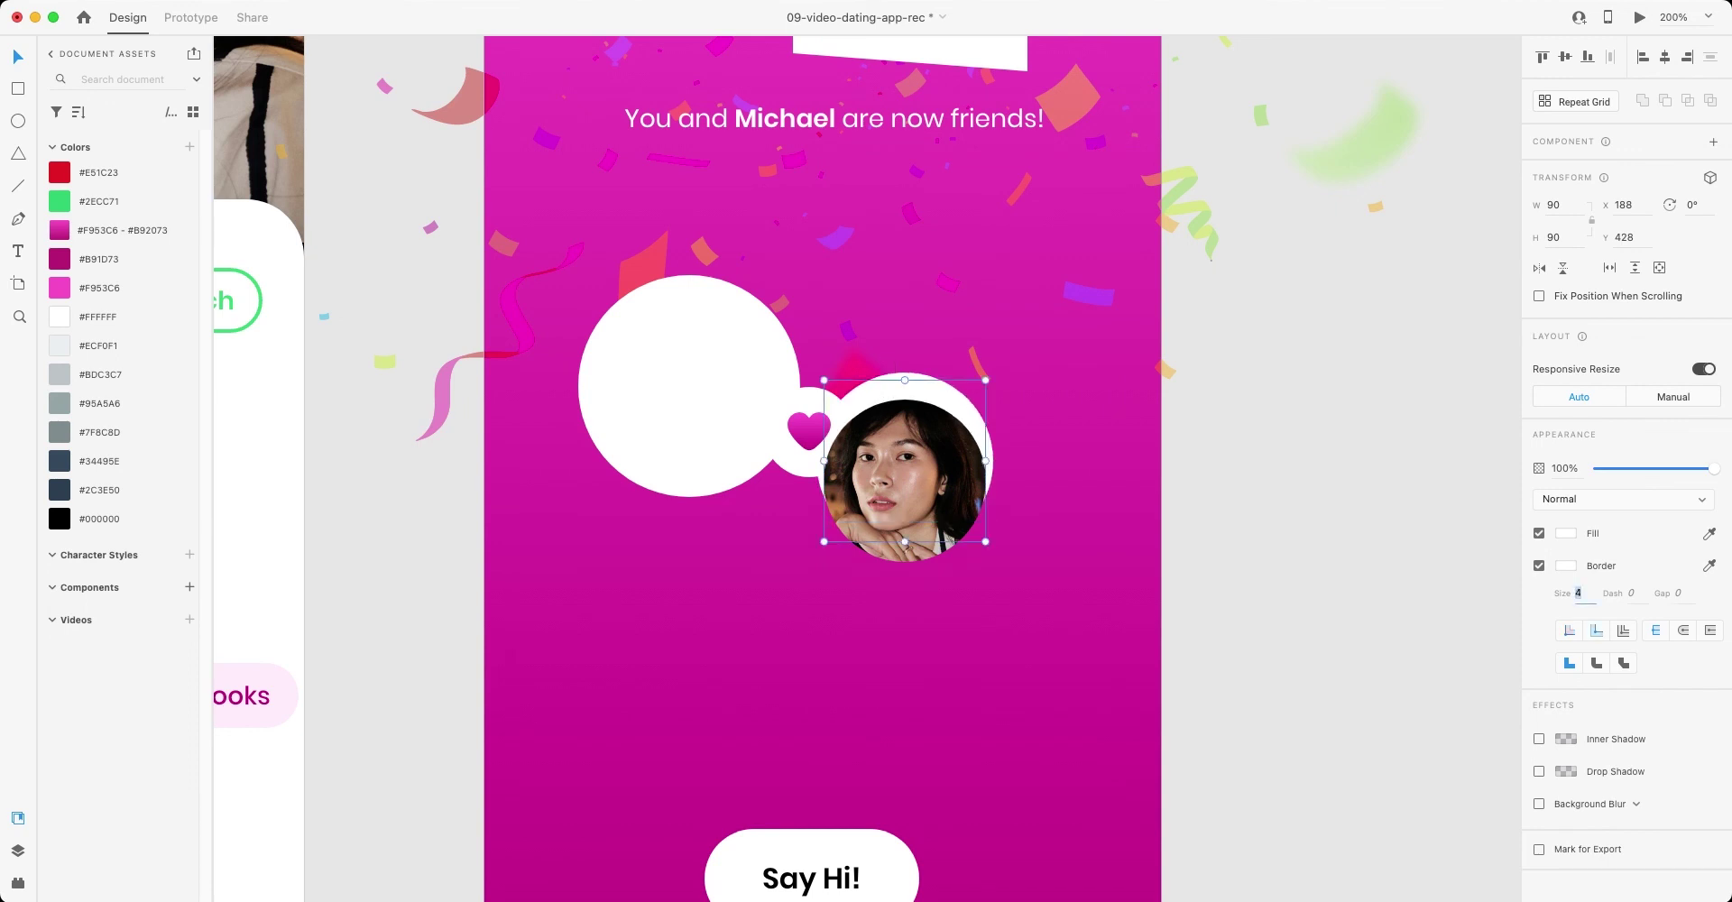
key("Escape")
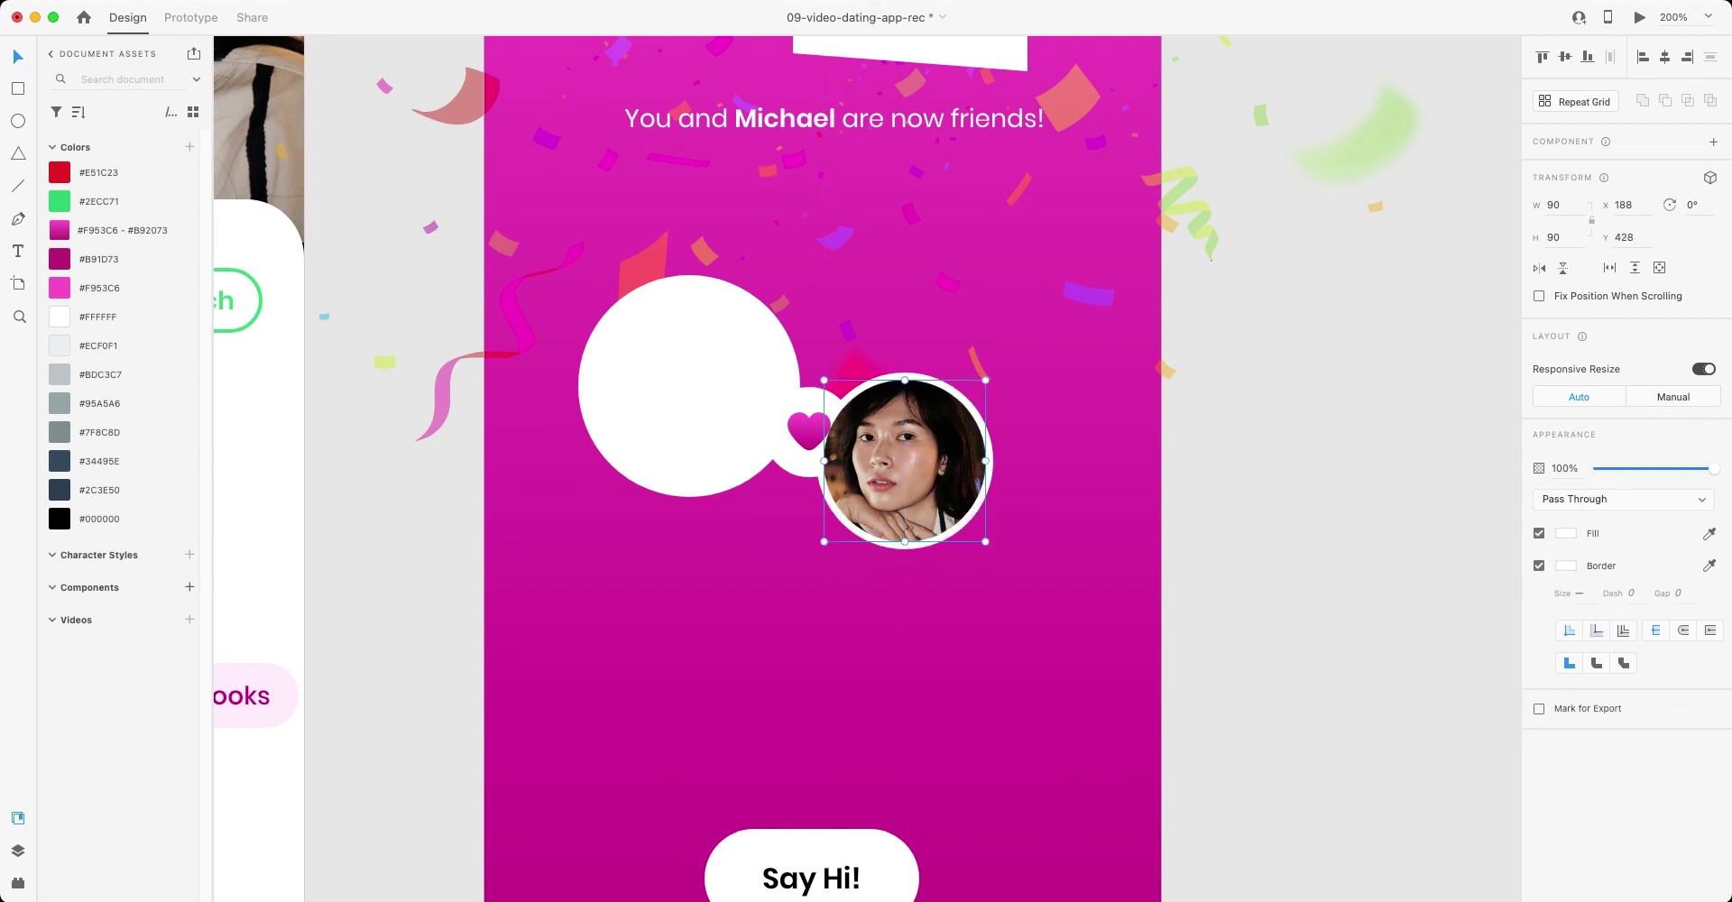
- Fill the larger white circle on the Match screen with a random male portrait from the User Profile plugin
left_click(809, 431)
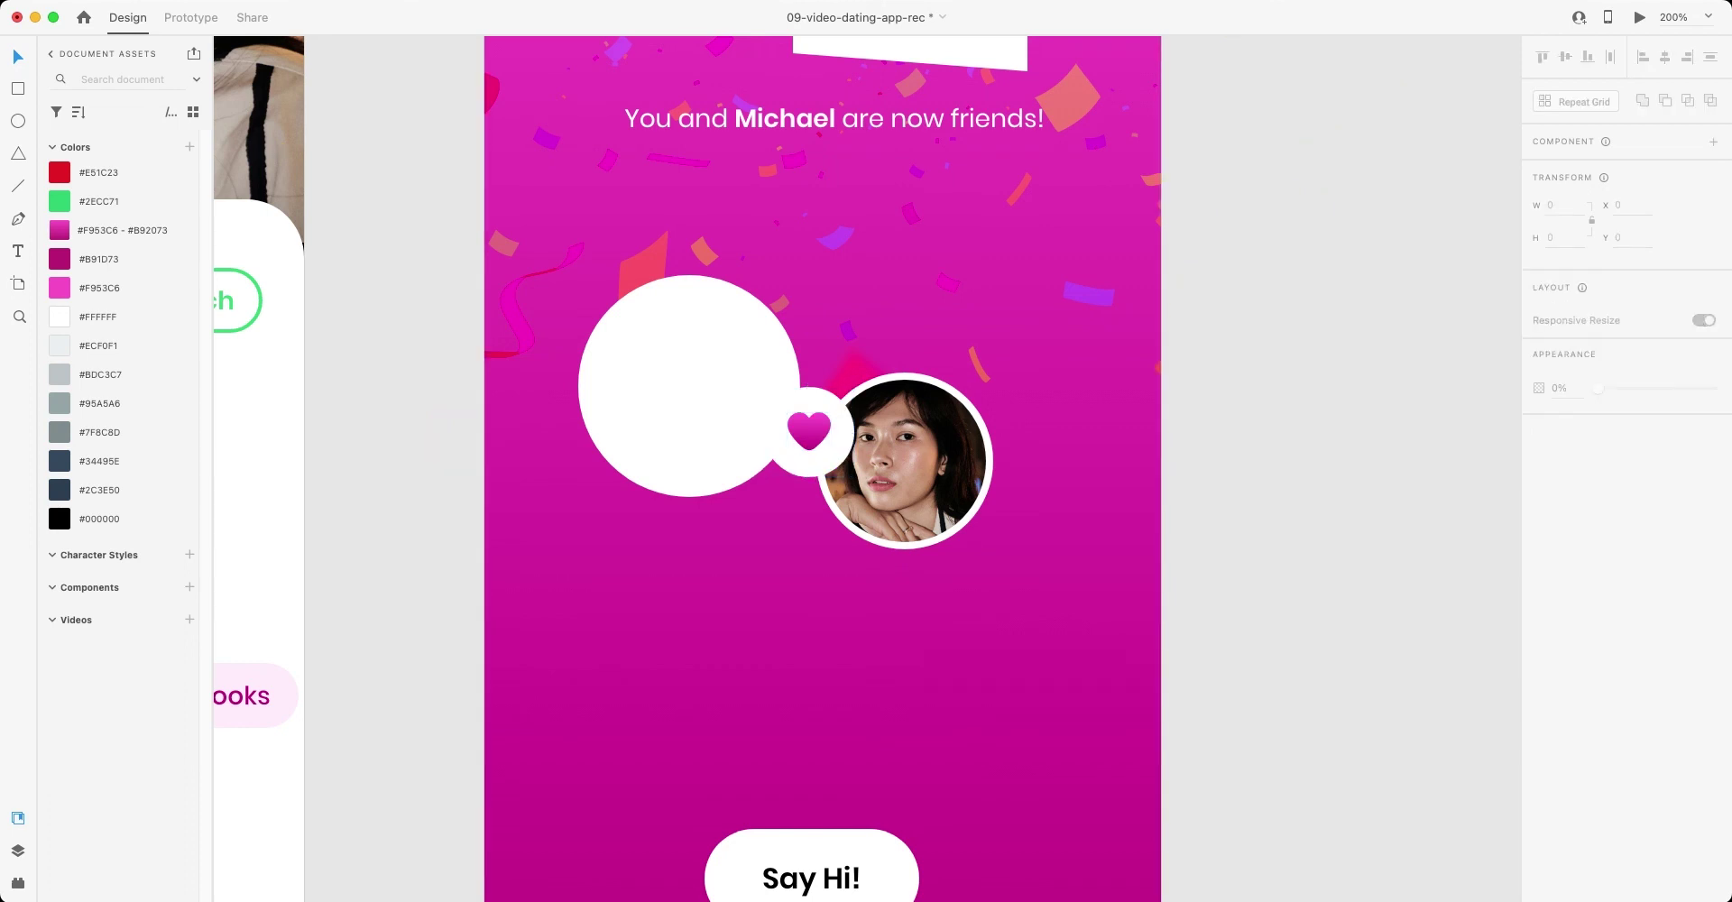
left_click(689, 385)
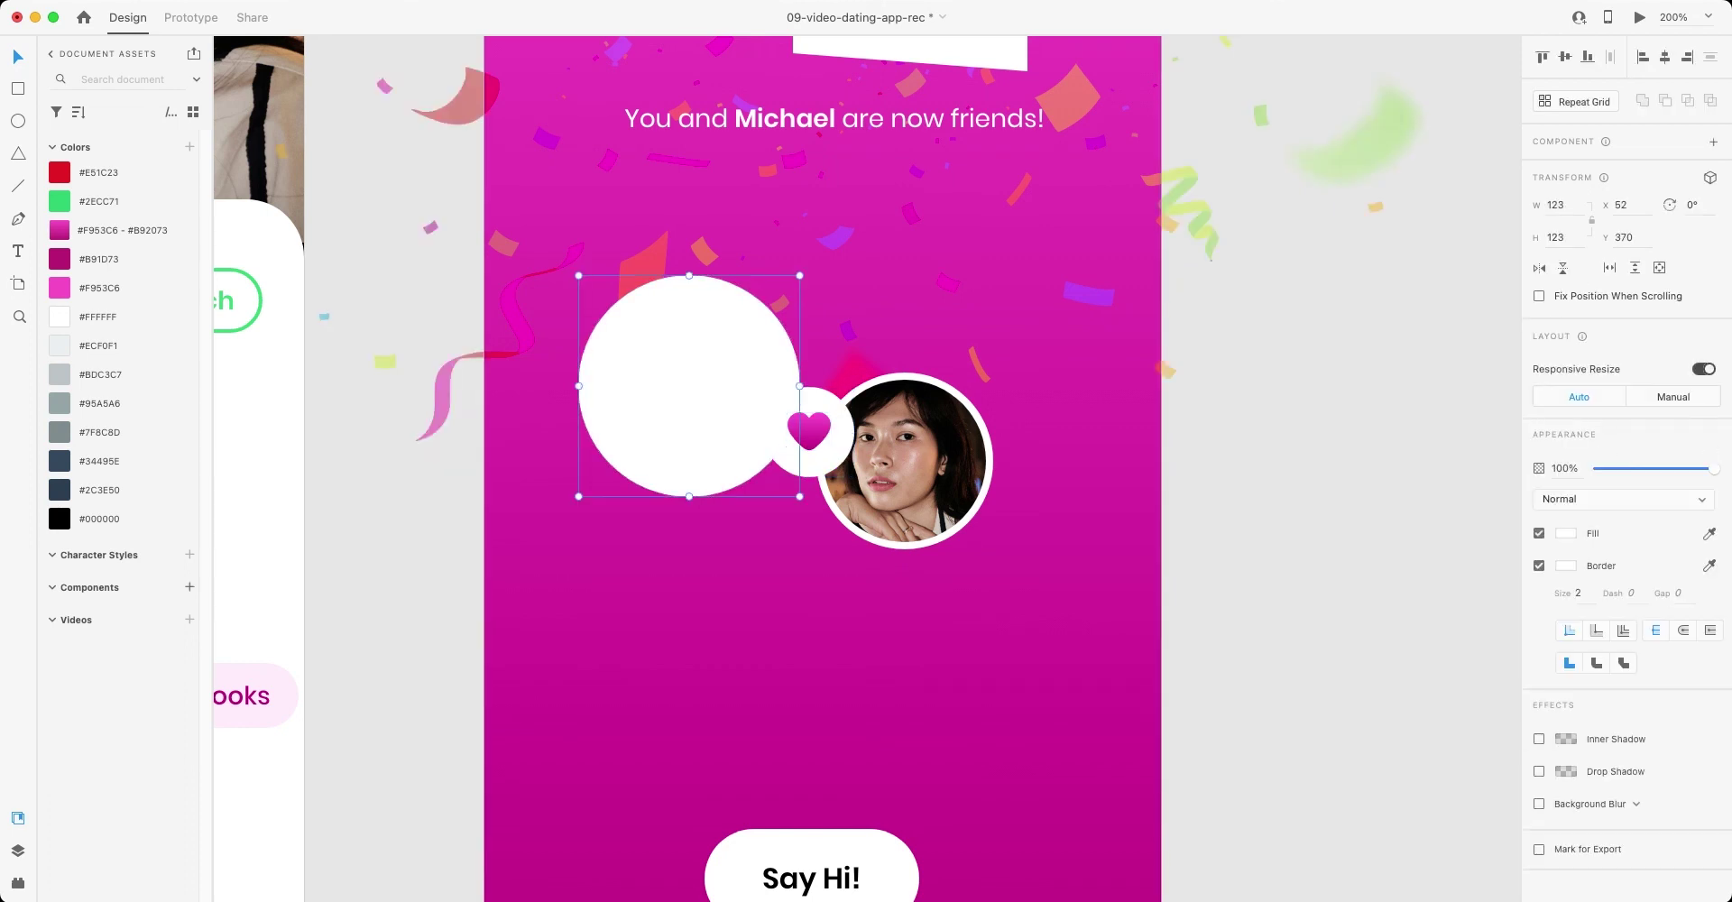
key("alt+shift+p")
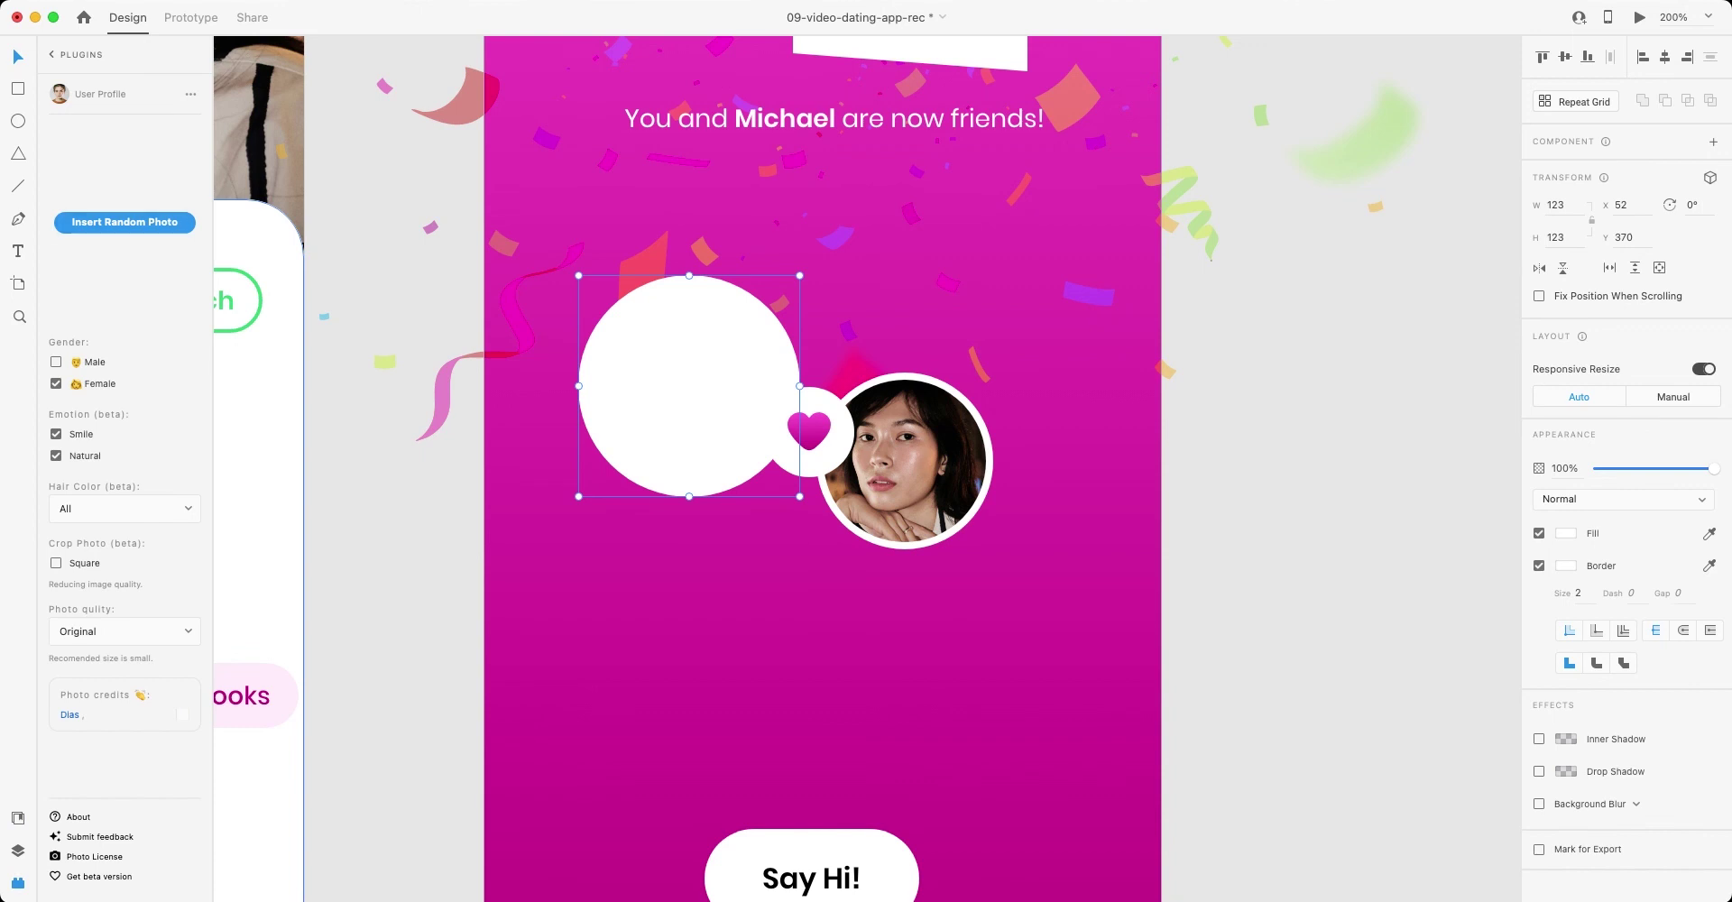
left_click(56, 362)
left_click(56, 383)
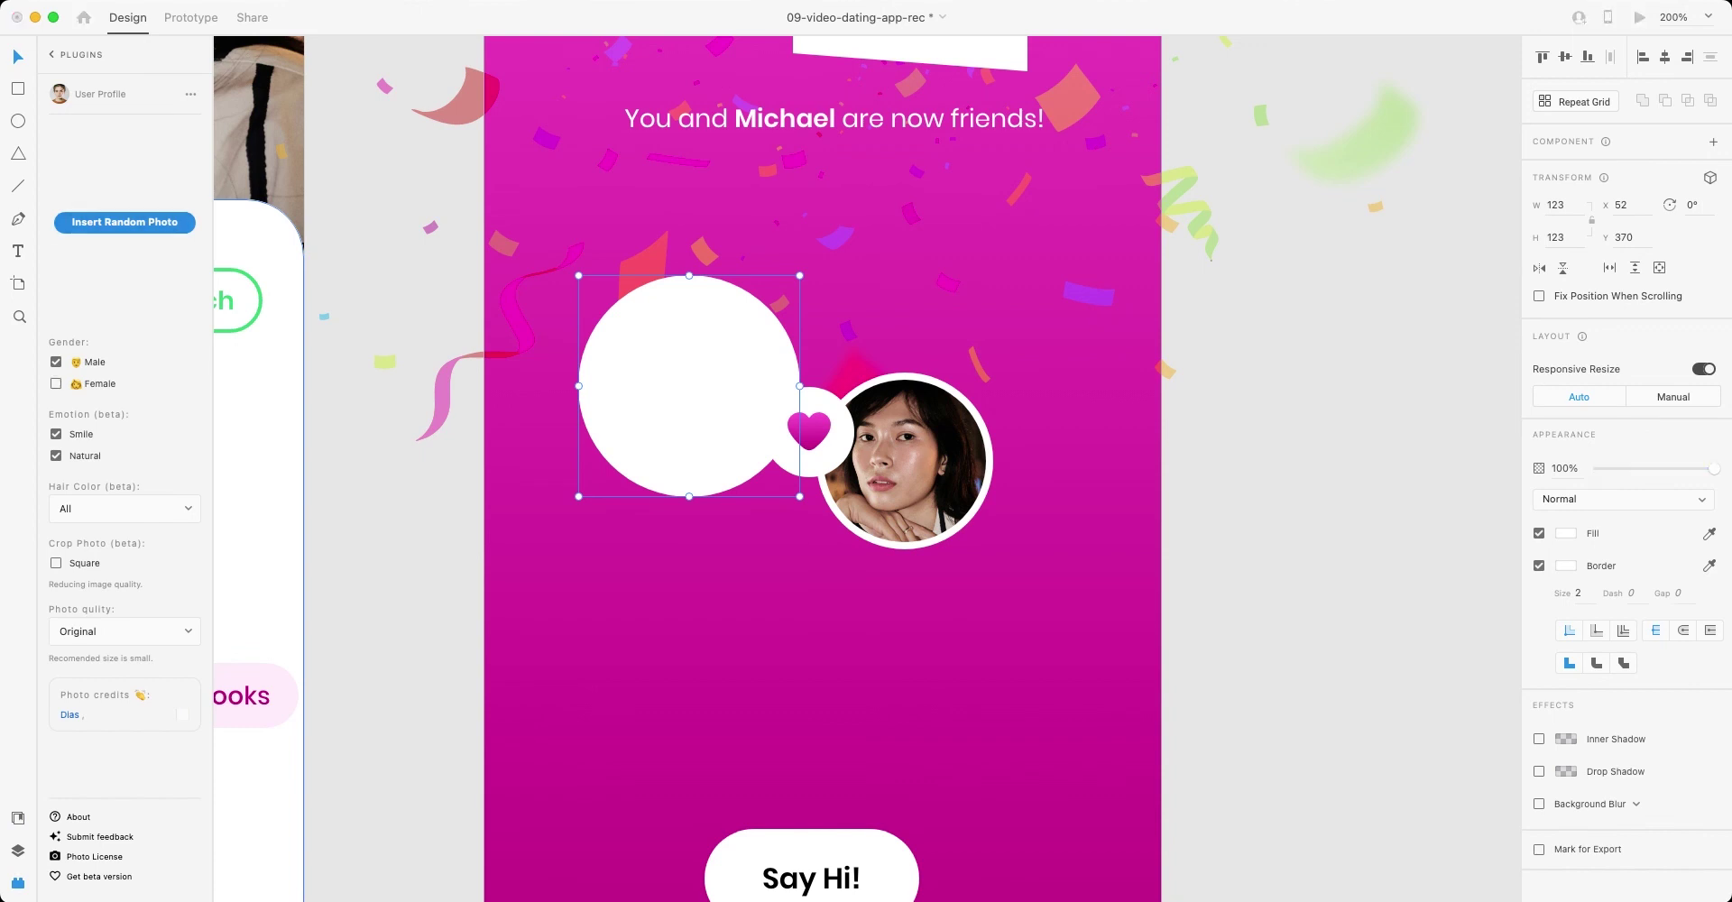
left_click(125, 222)
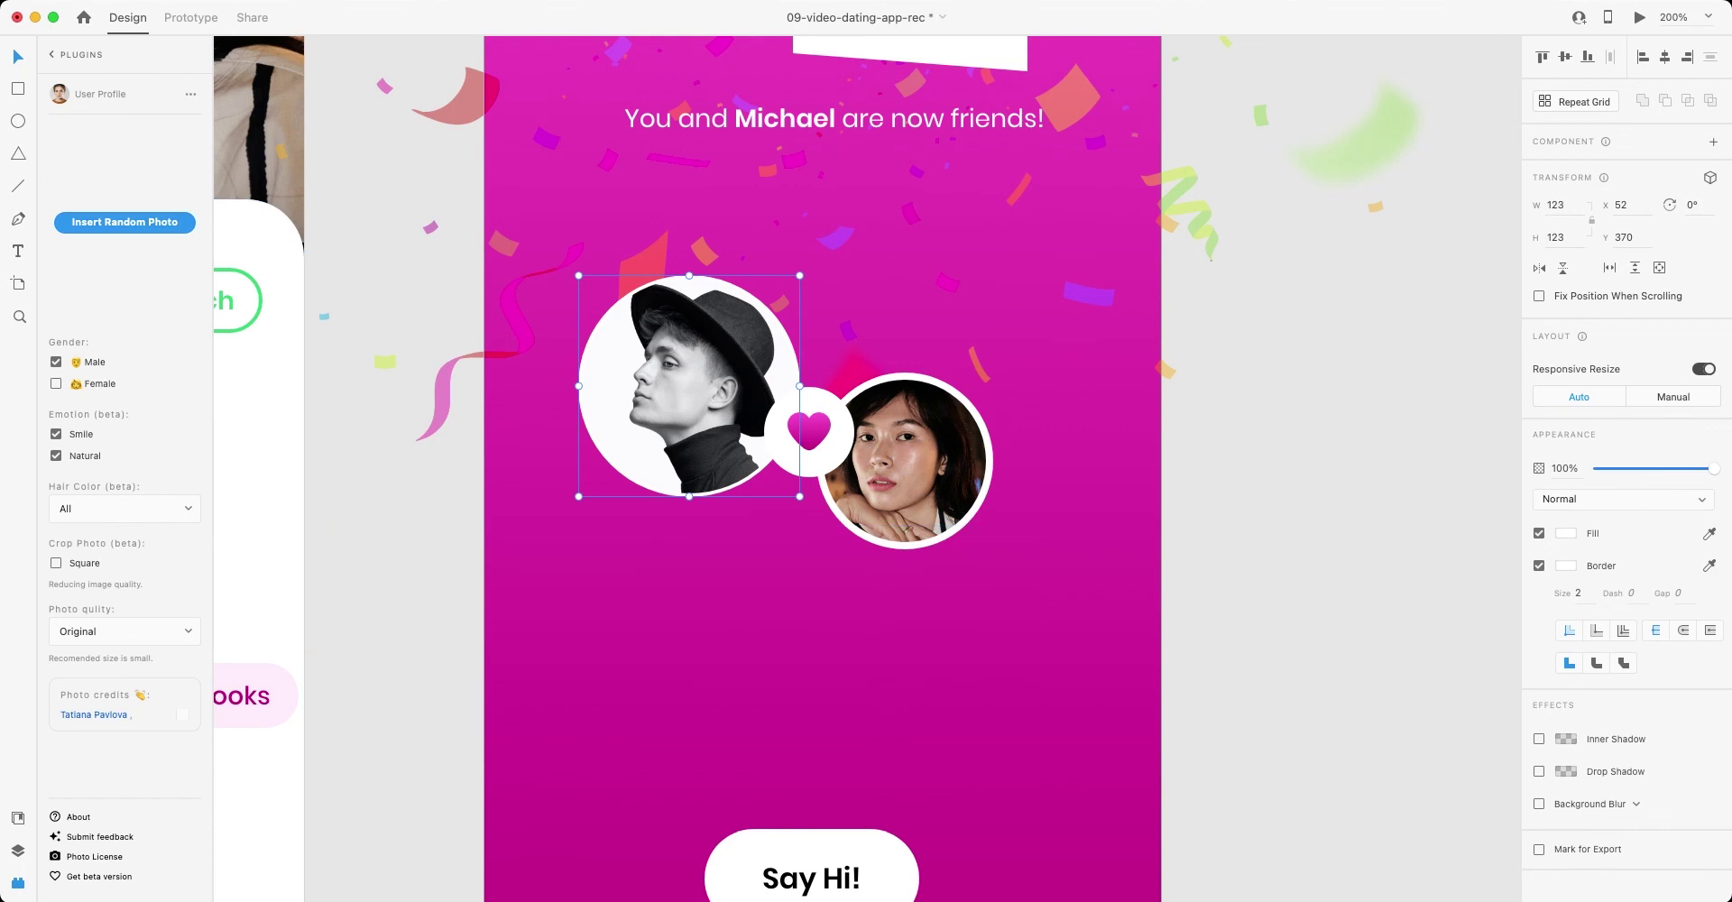
- Set the white border of the larger portrait circle to size 4
left_click(1577, 593)
type("4")
key("Return")
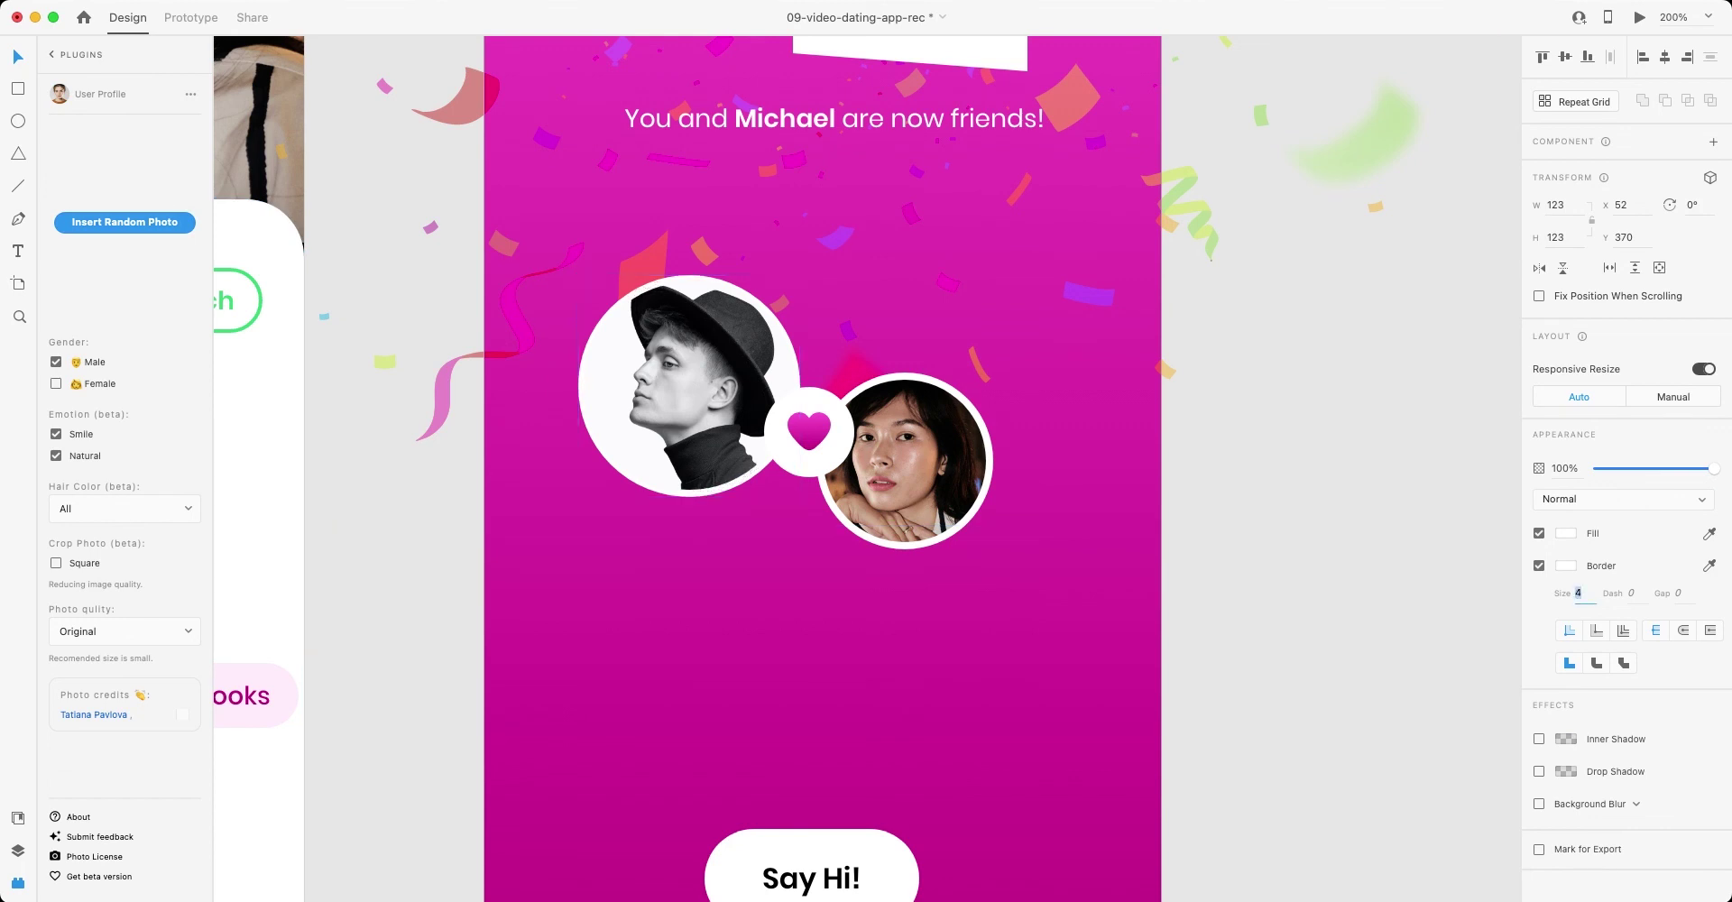
key("Escape")
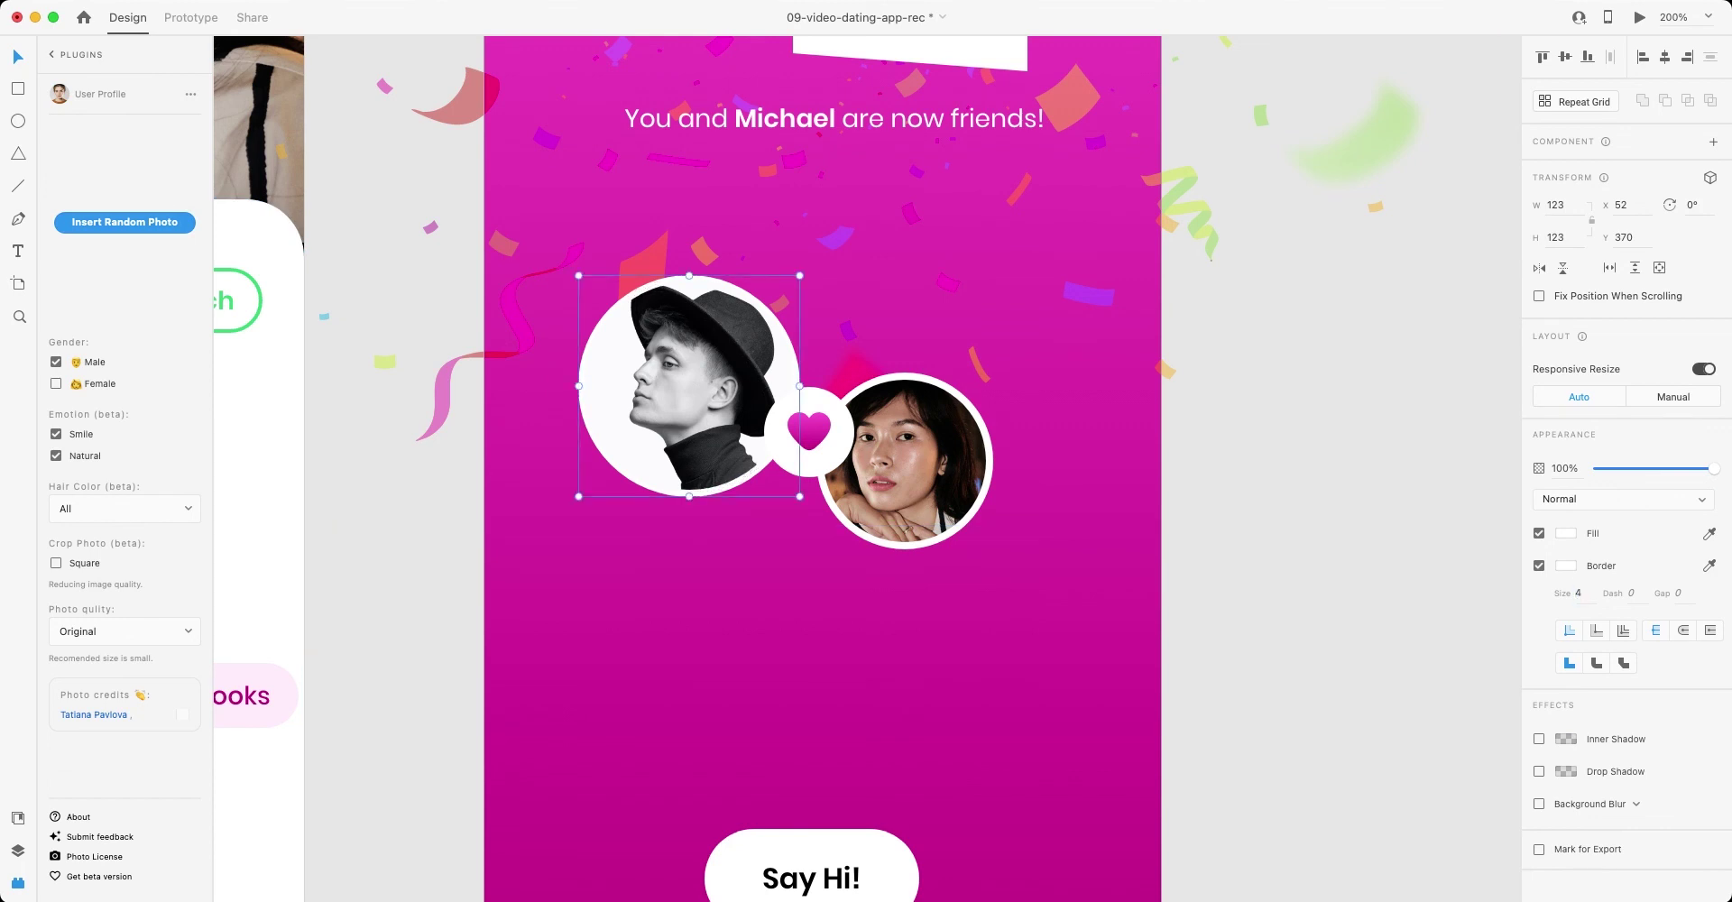
- Shift the man's photo slightly to the left inside its circle mask, keeping the photo's scale unchanged
key("super+shift+y")
scroll(823, 469, "down", 1)
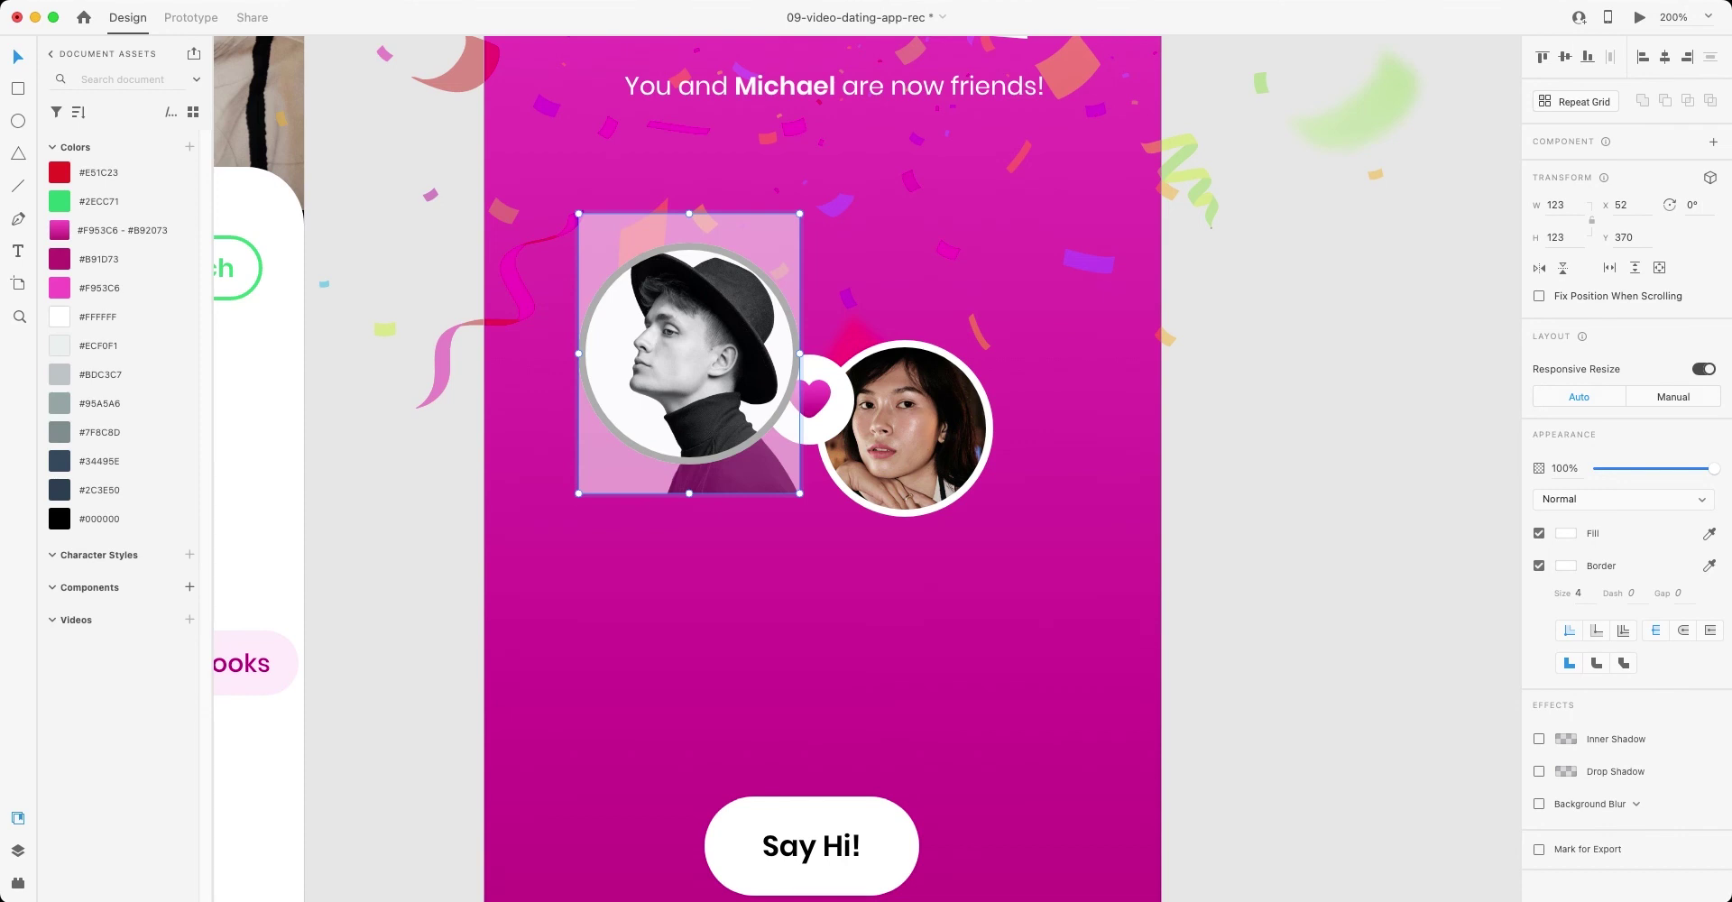
left_click_drag(578, 213, 564, 205)
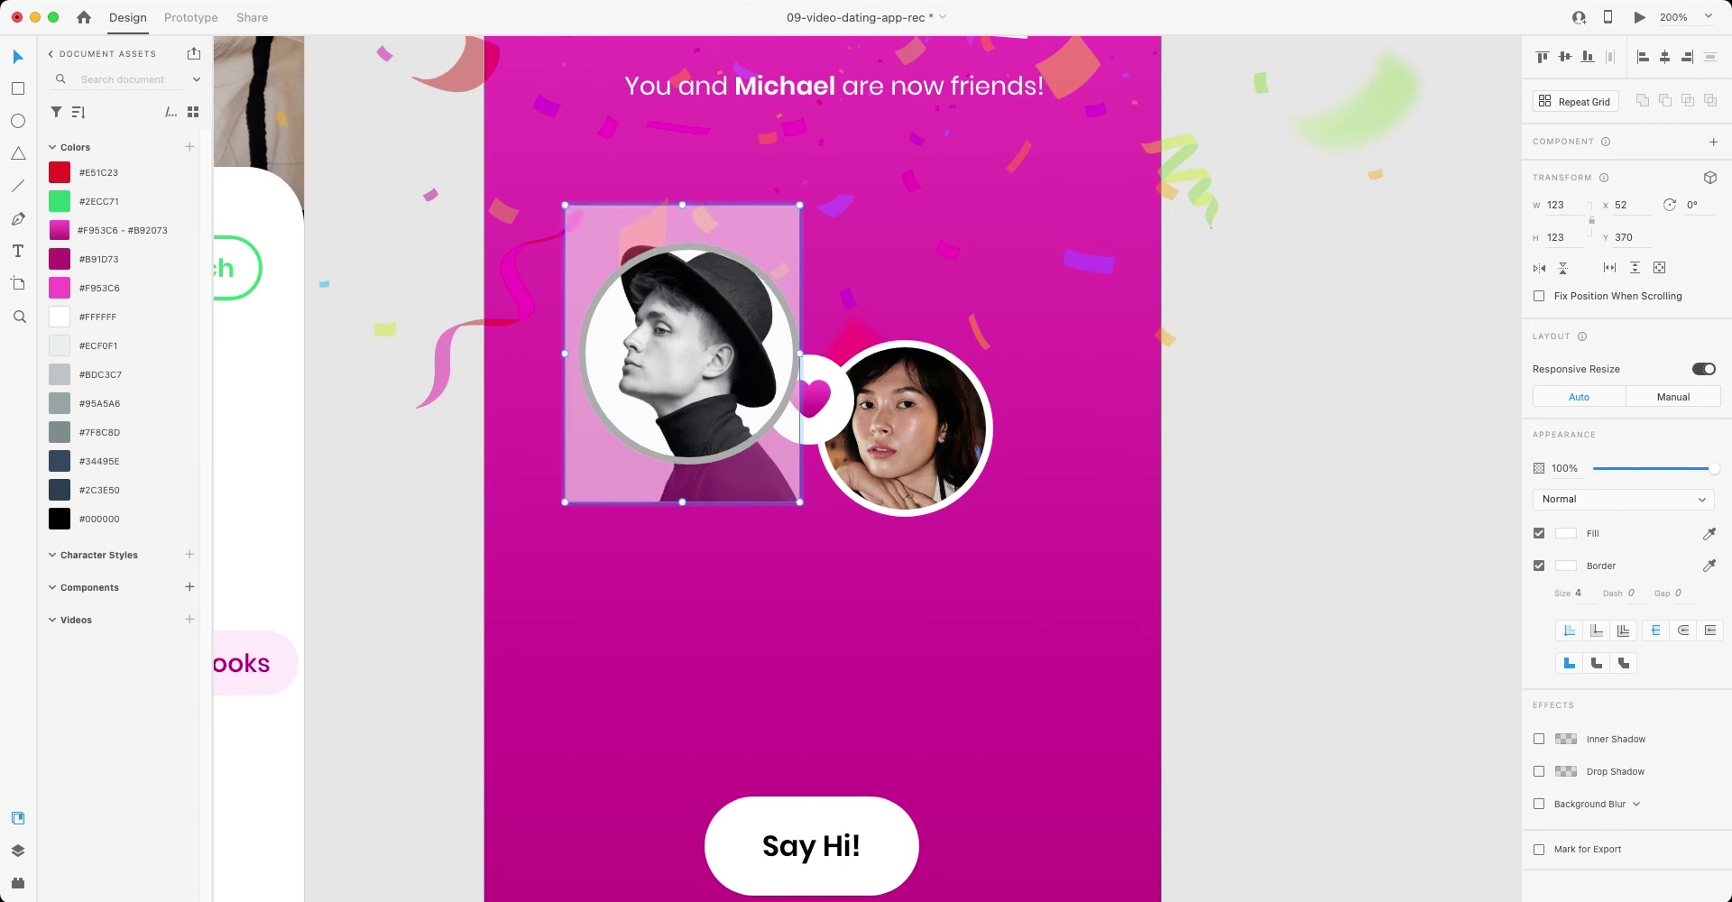
key("super+z")
left_click_drag(690, 353, 682, 354)
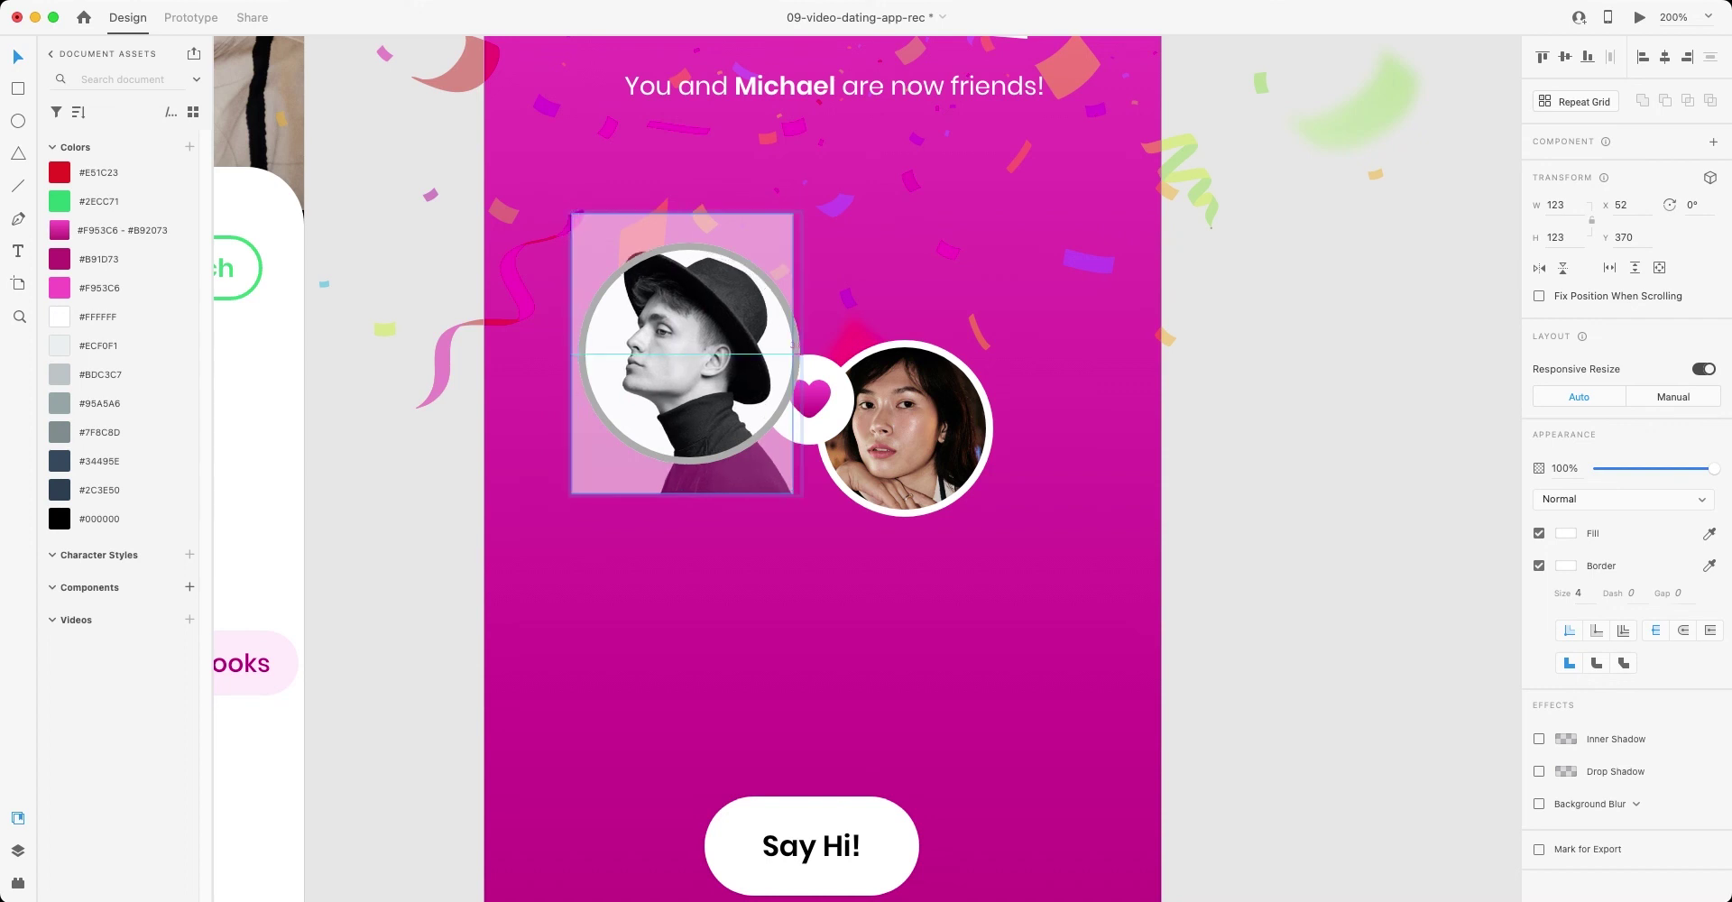
key("Escape")
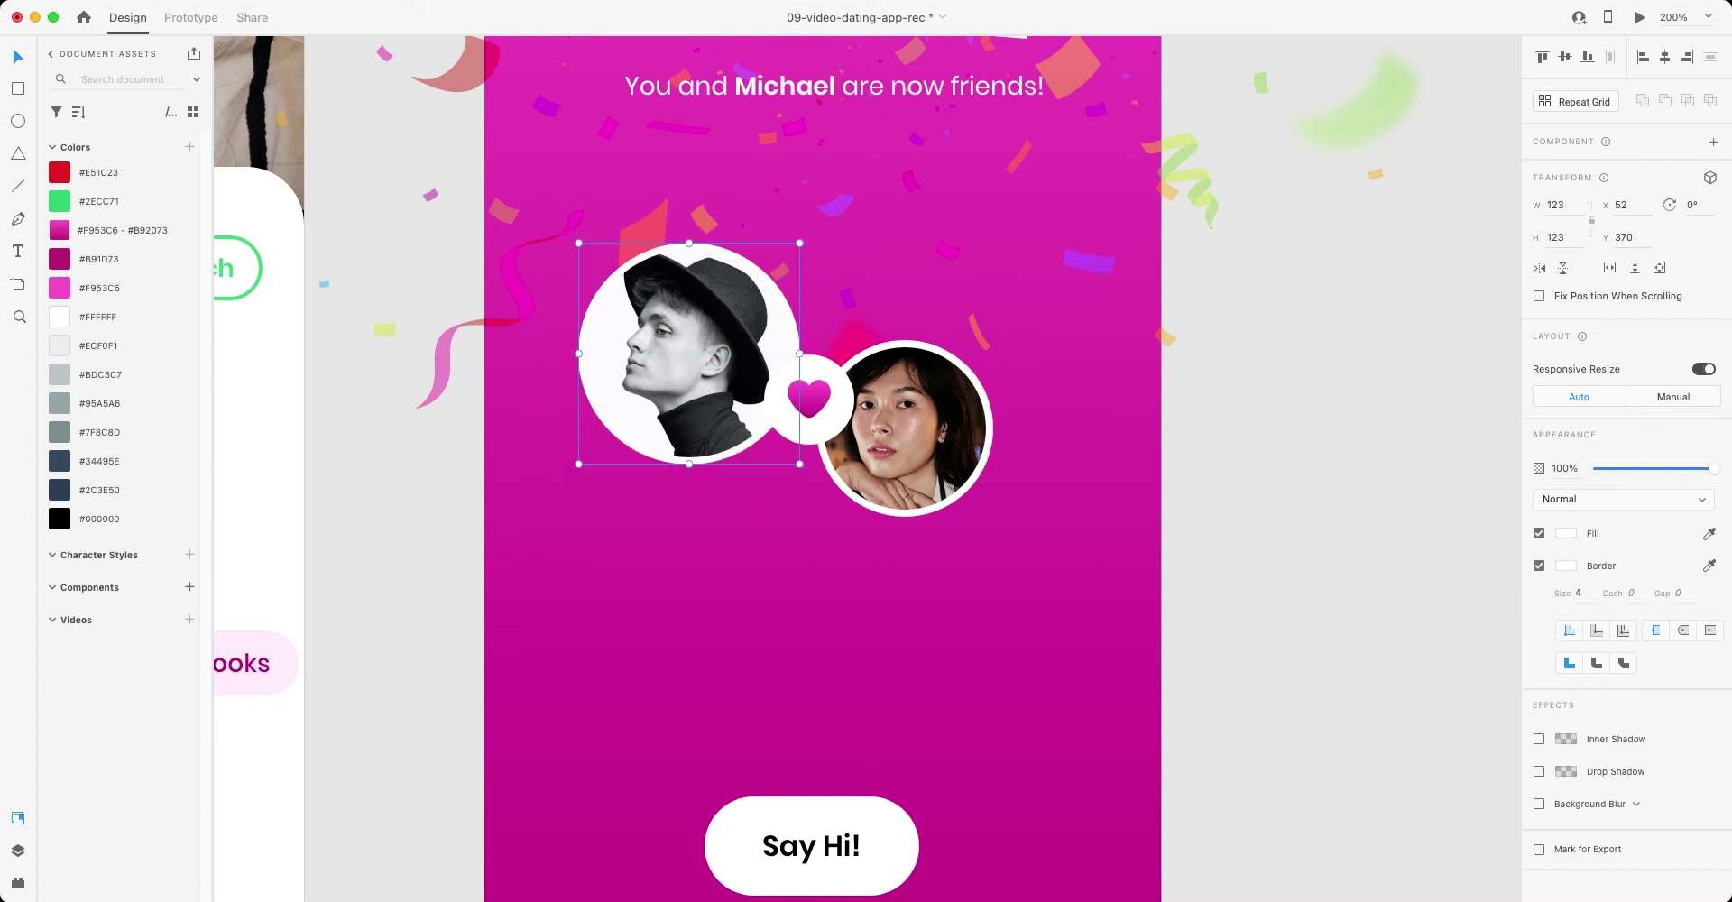
- Recolor the heart badge between the portraits with a #F953C6 circle and a #FFFFFF heart
left_click(809, 397)
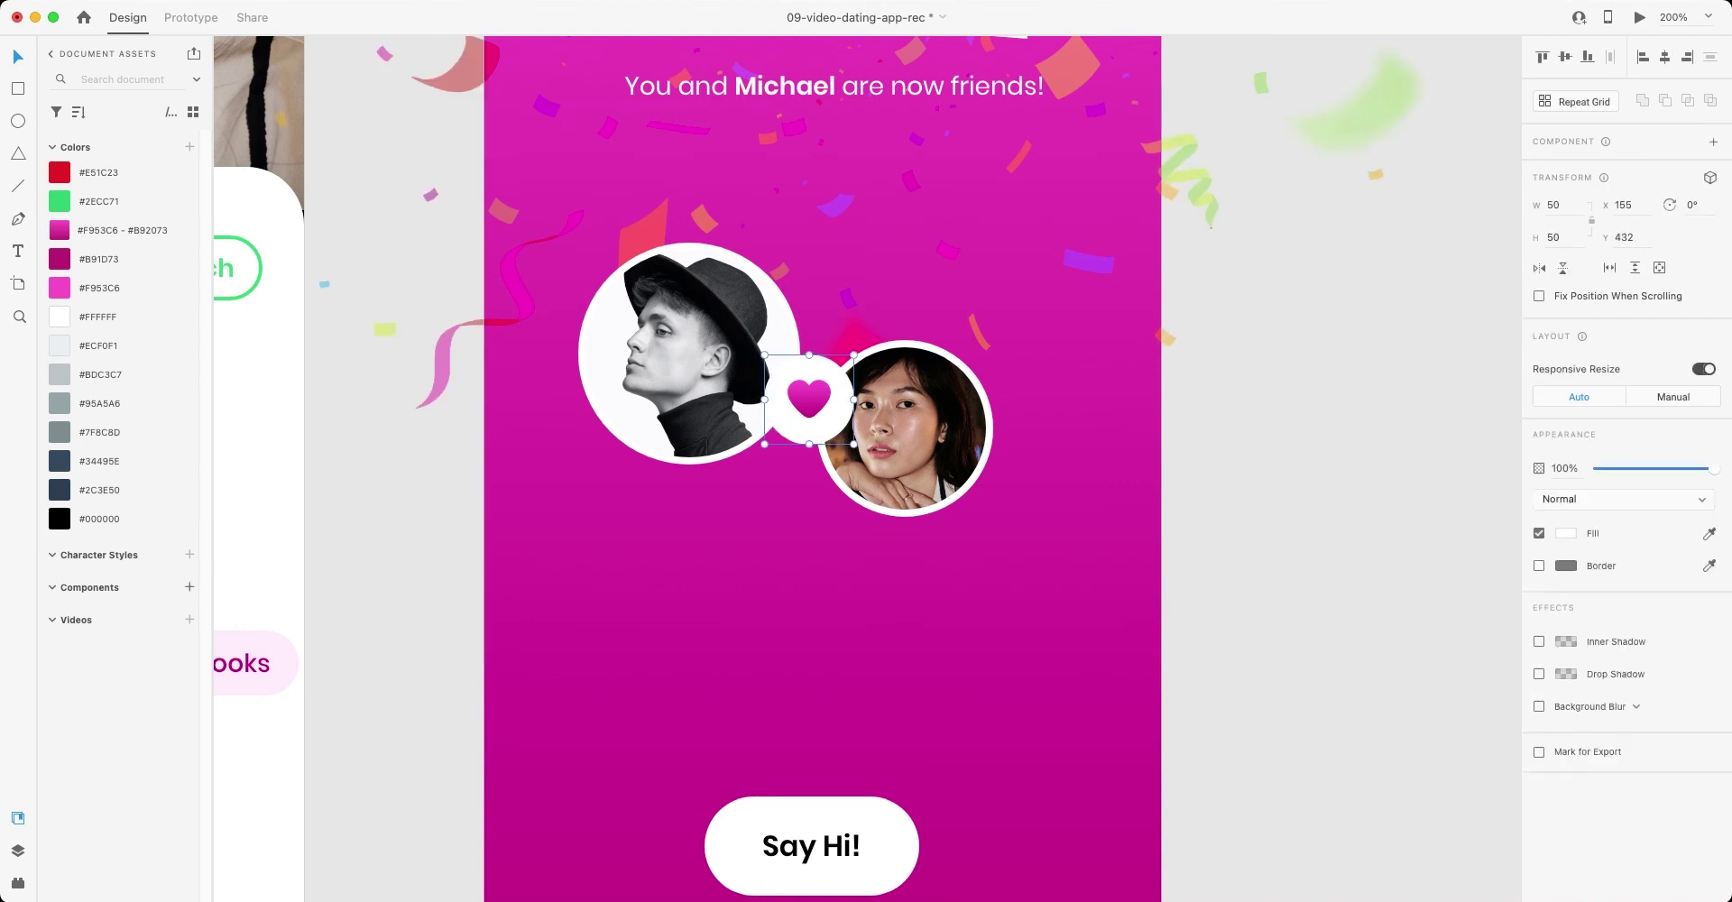
left_click(162, 288)
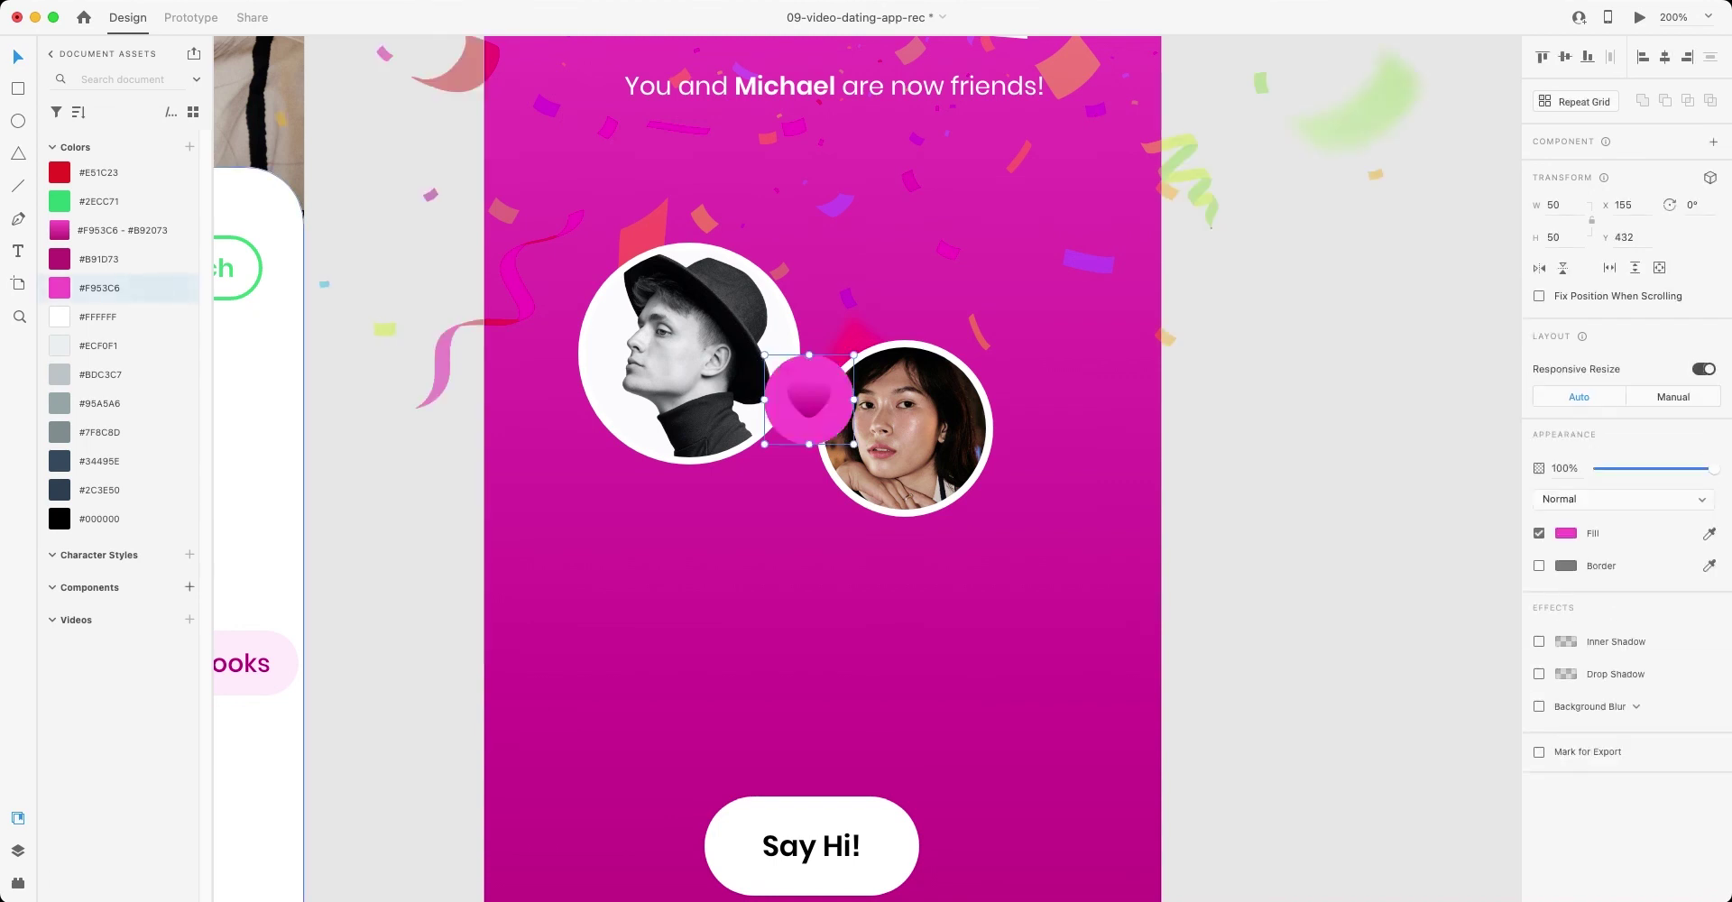
double_click(809, 398)
left_click(162, 317)
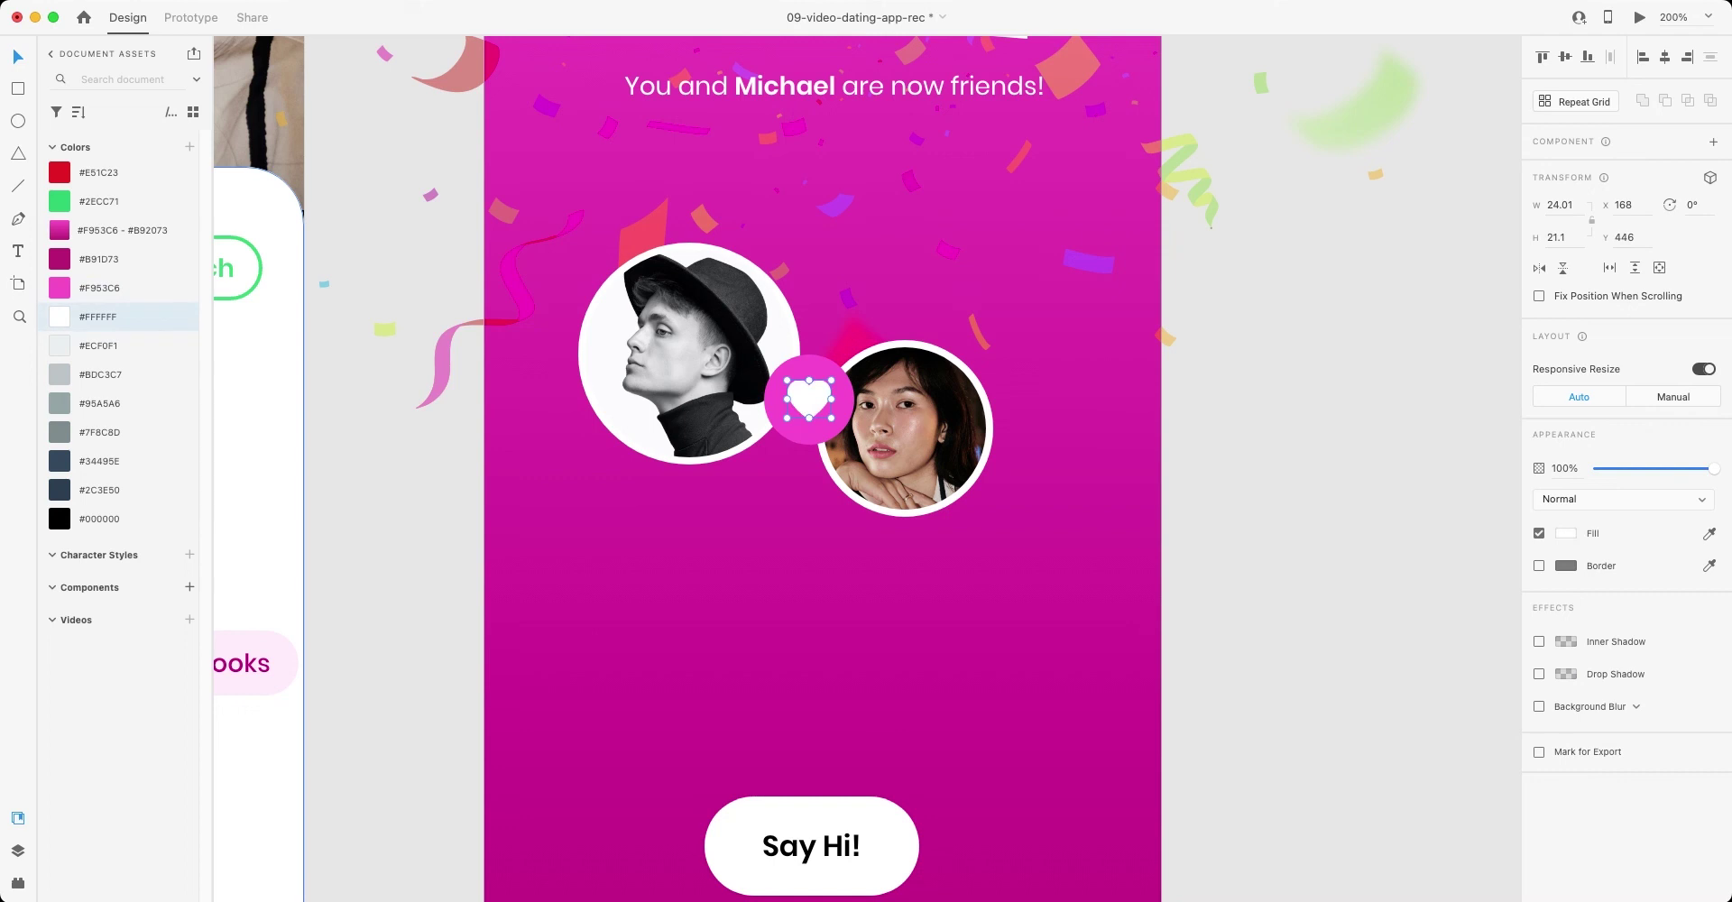
- Add a drop shadow with Y 16 and blur 32 to the pink circle behind the heart
left_click(778, 425)
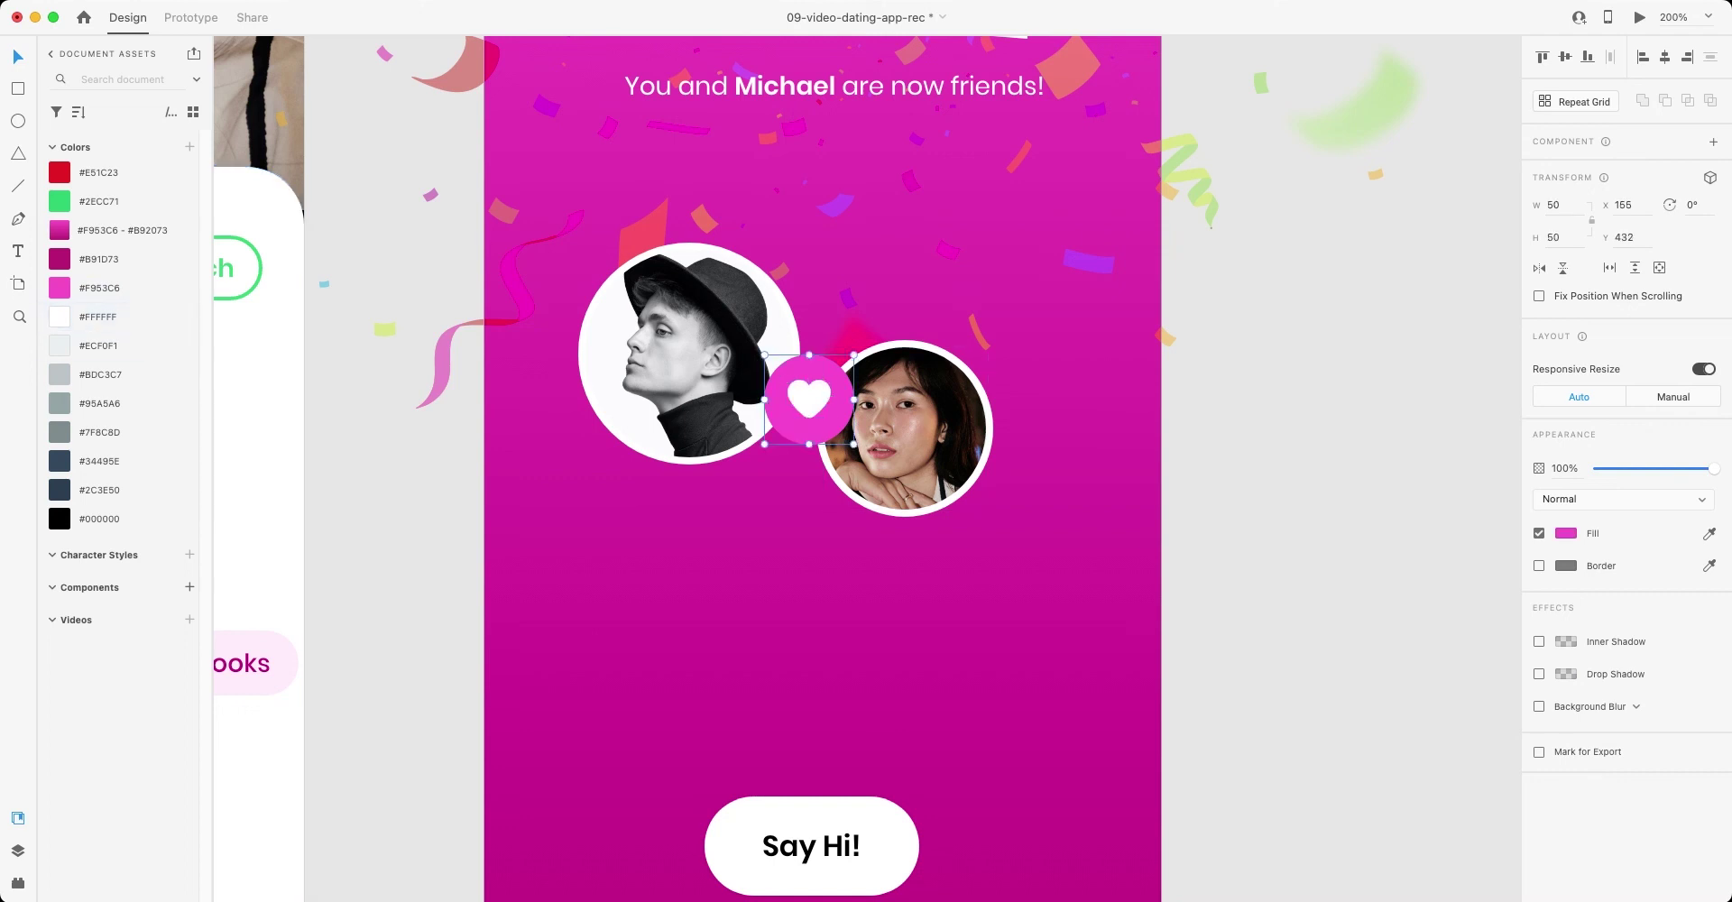
left_click(1539, 674)
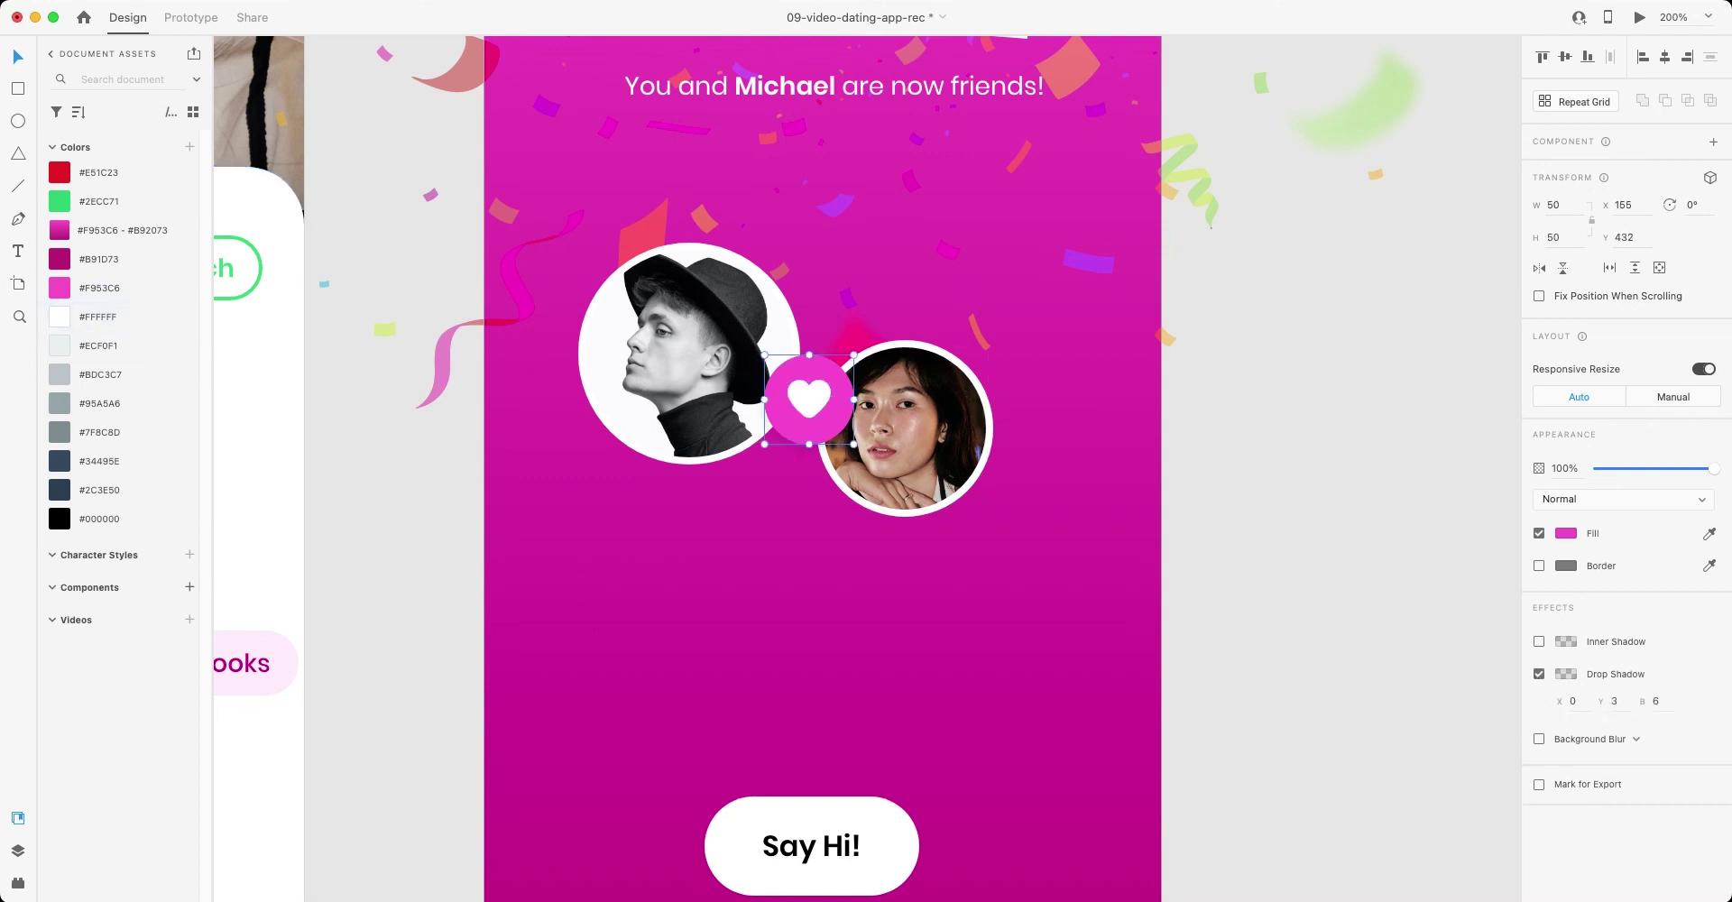
left_click(1615, 701)
type("16")
key("Tab")
type("32")
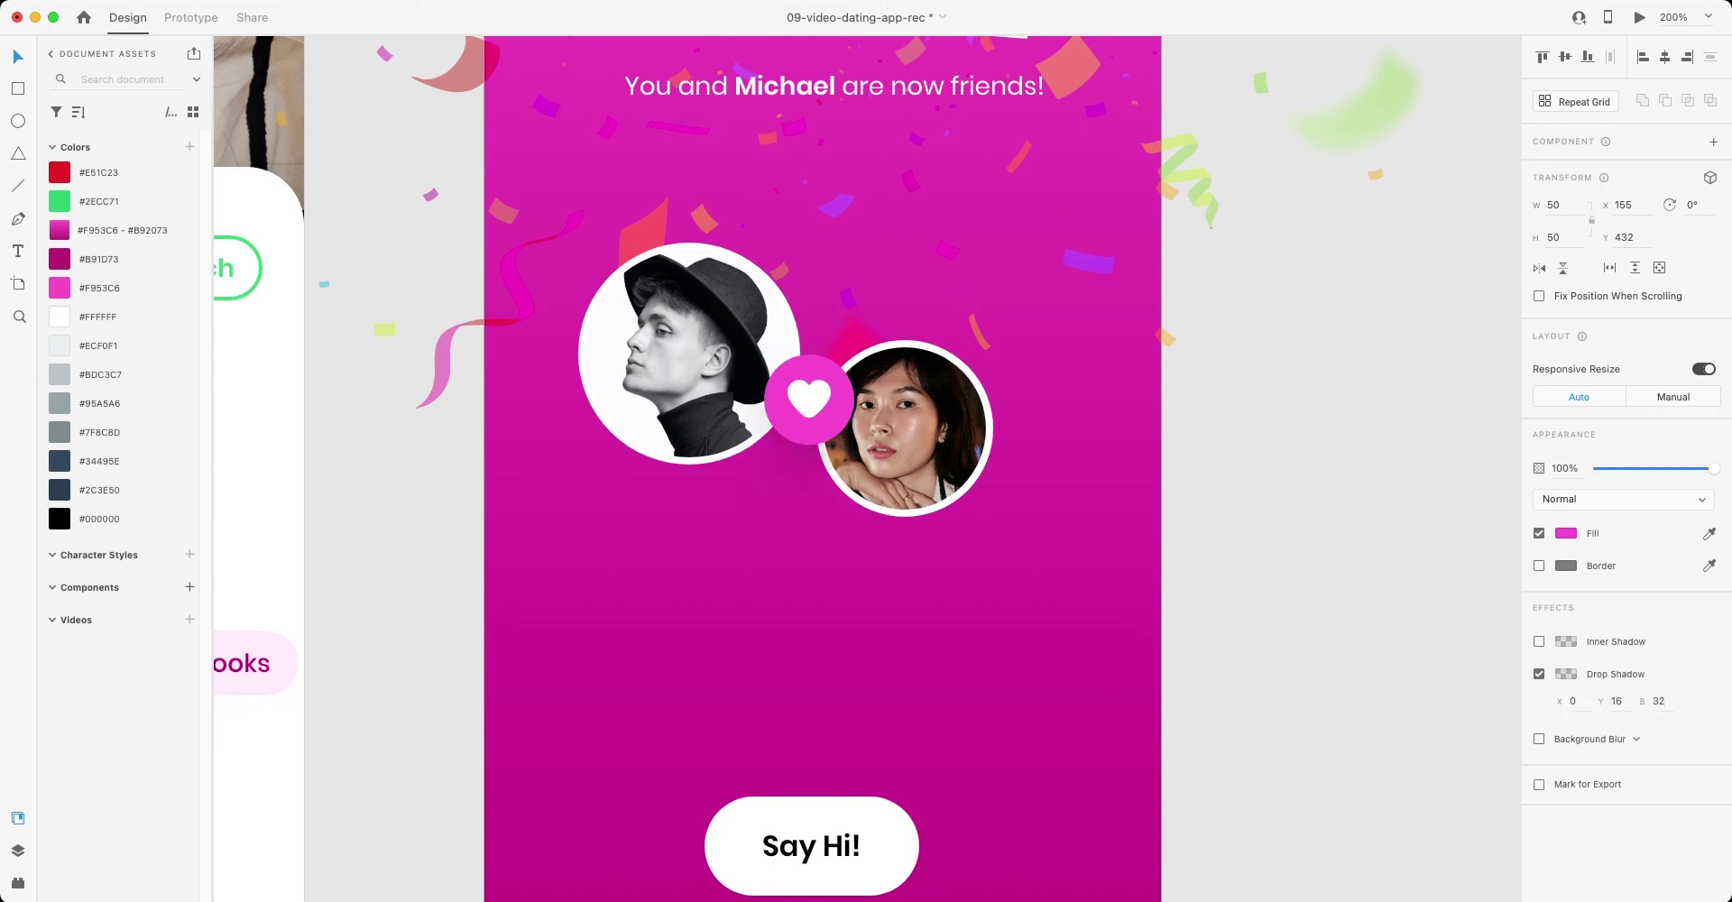
key("Return")
left_click(809, 397)
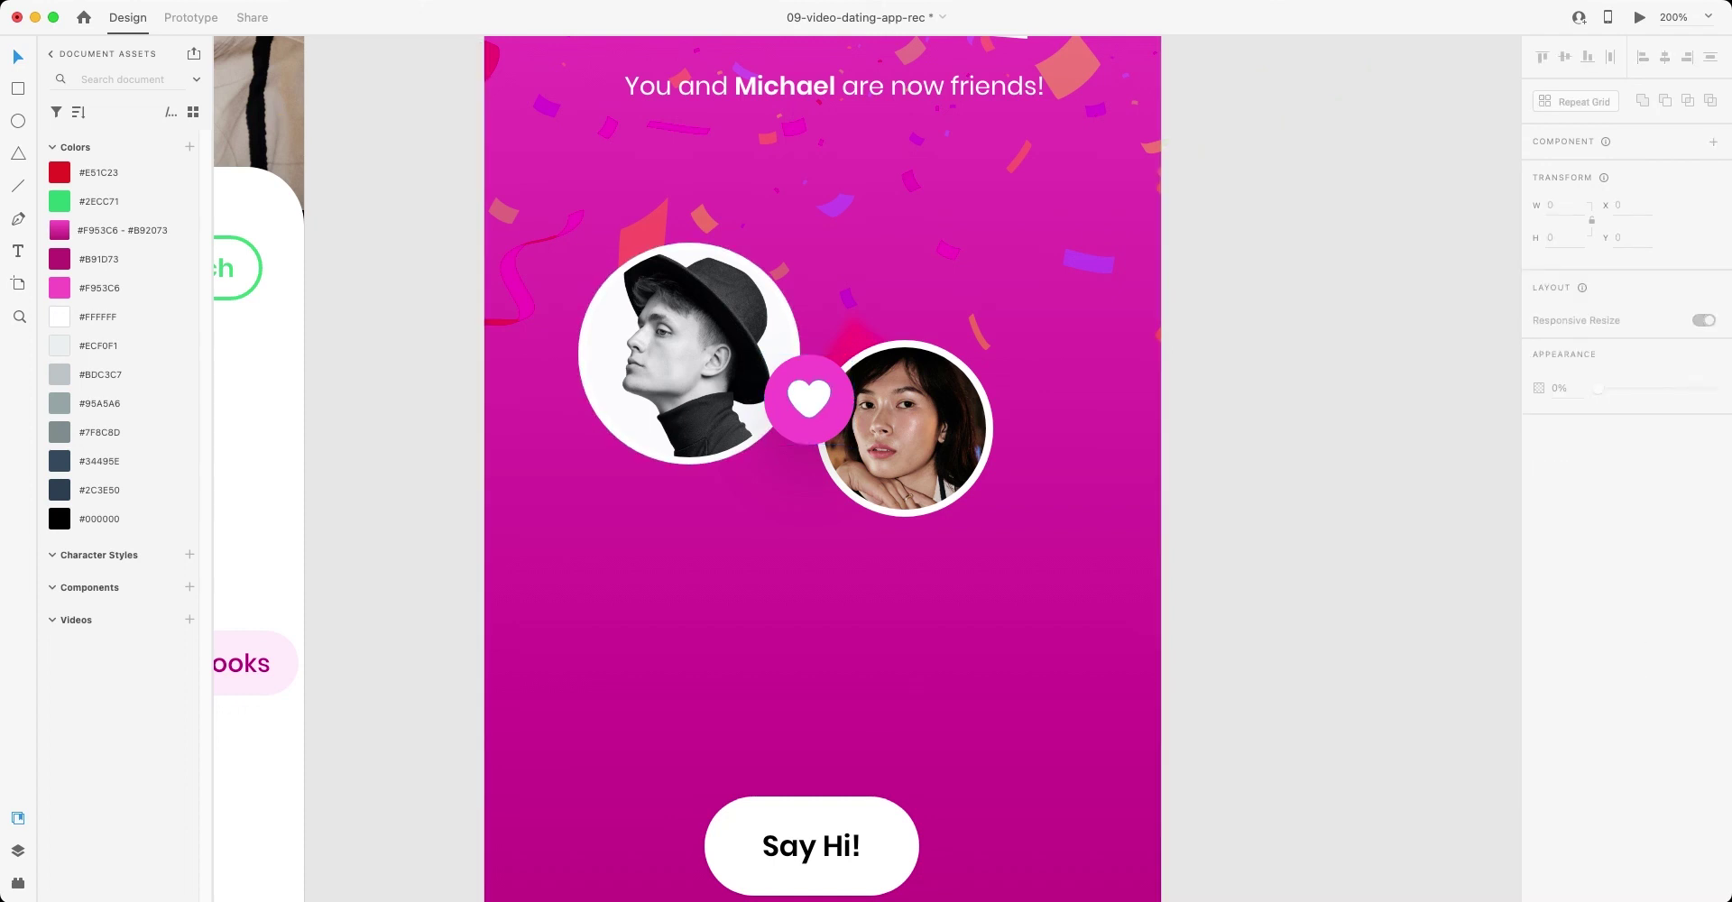
left_click(783, 432, "shift")
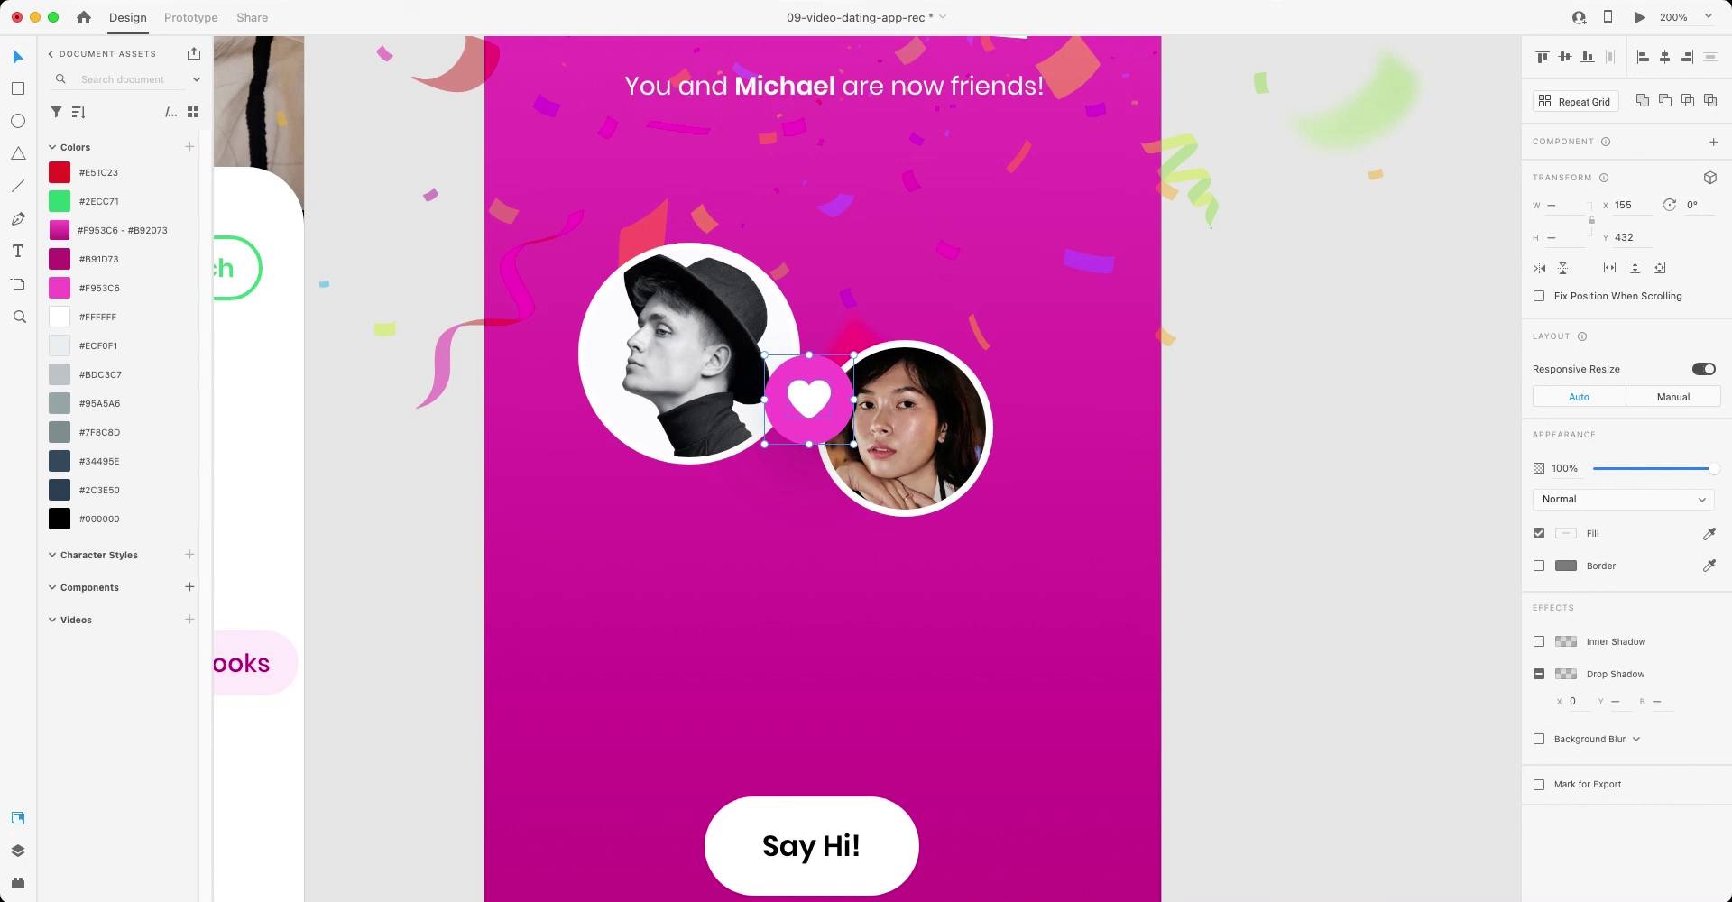
key("Escape")
- Color the Say Hi! button label #B91D73
scroll(812, 541, "down", 5)
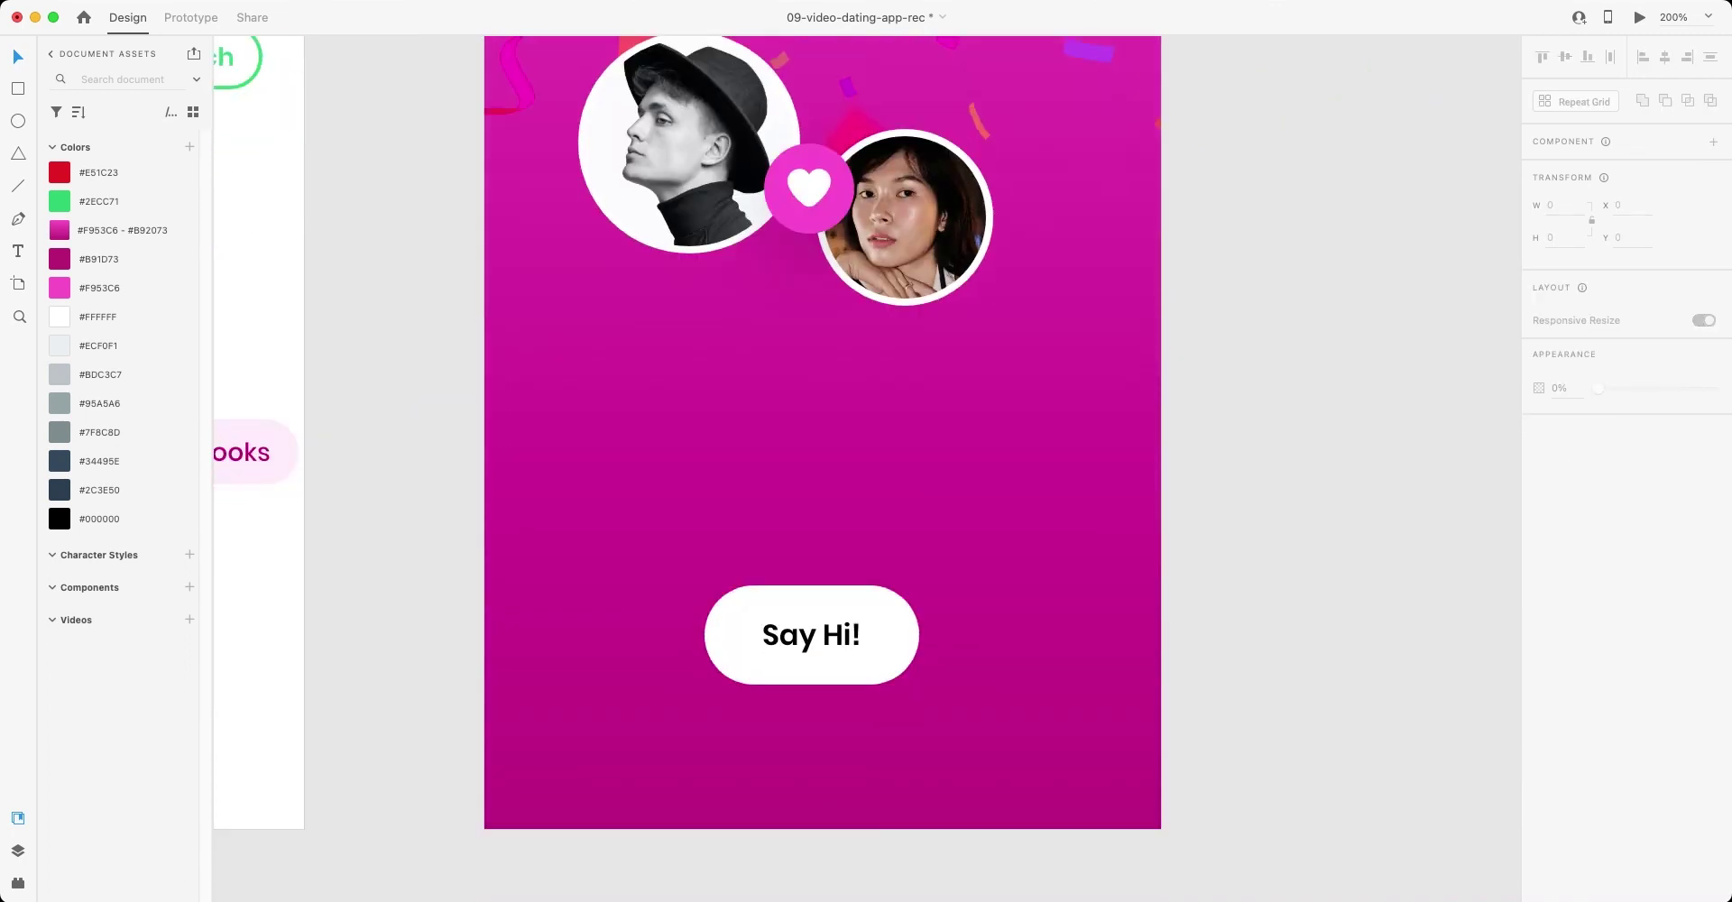
double_click(811, 635)
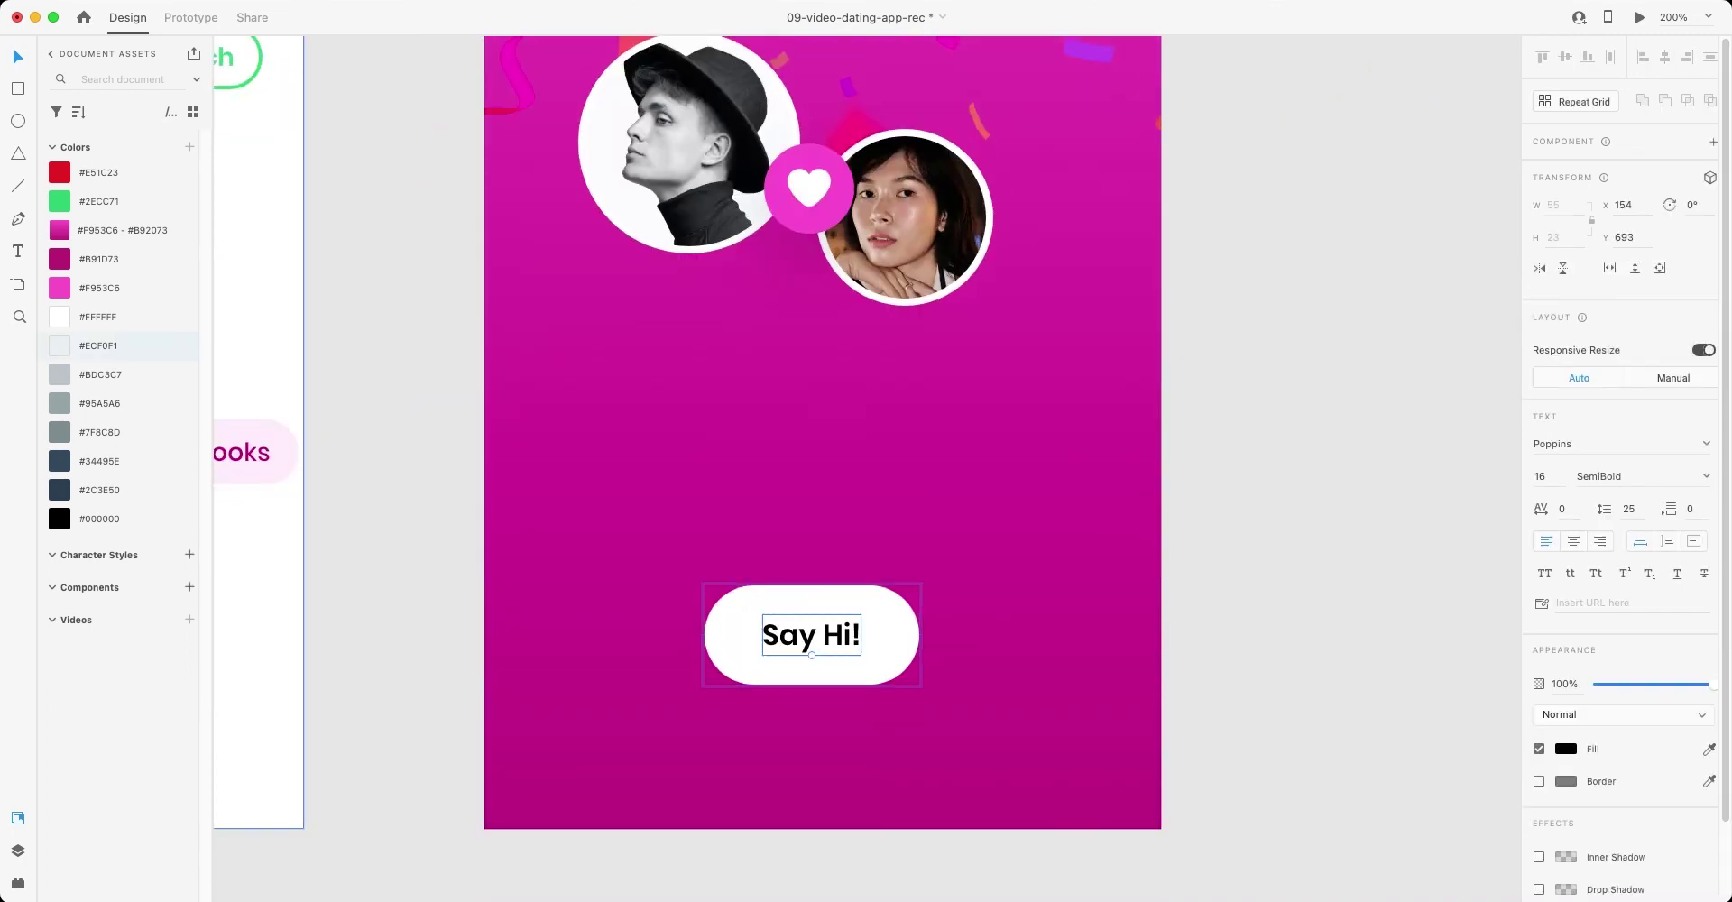
left_click(99, 259)
key("Escape")
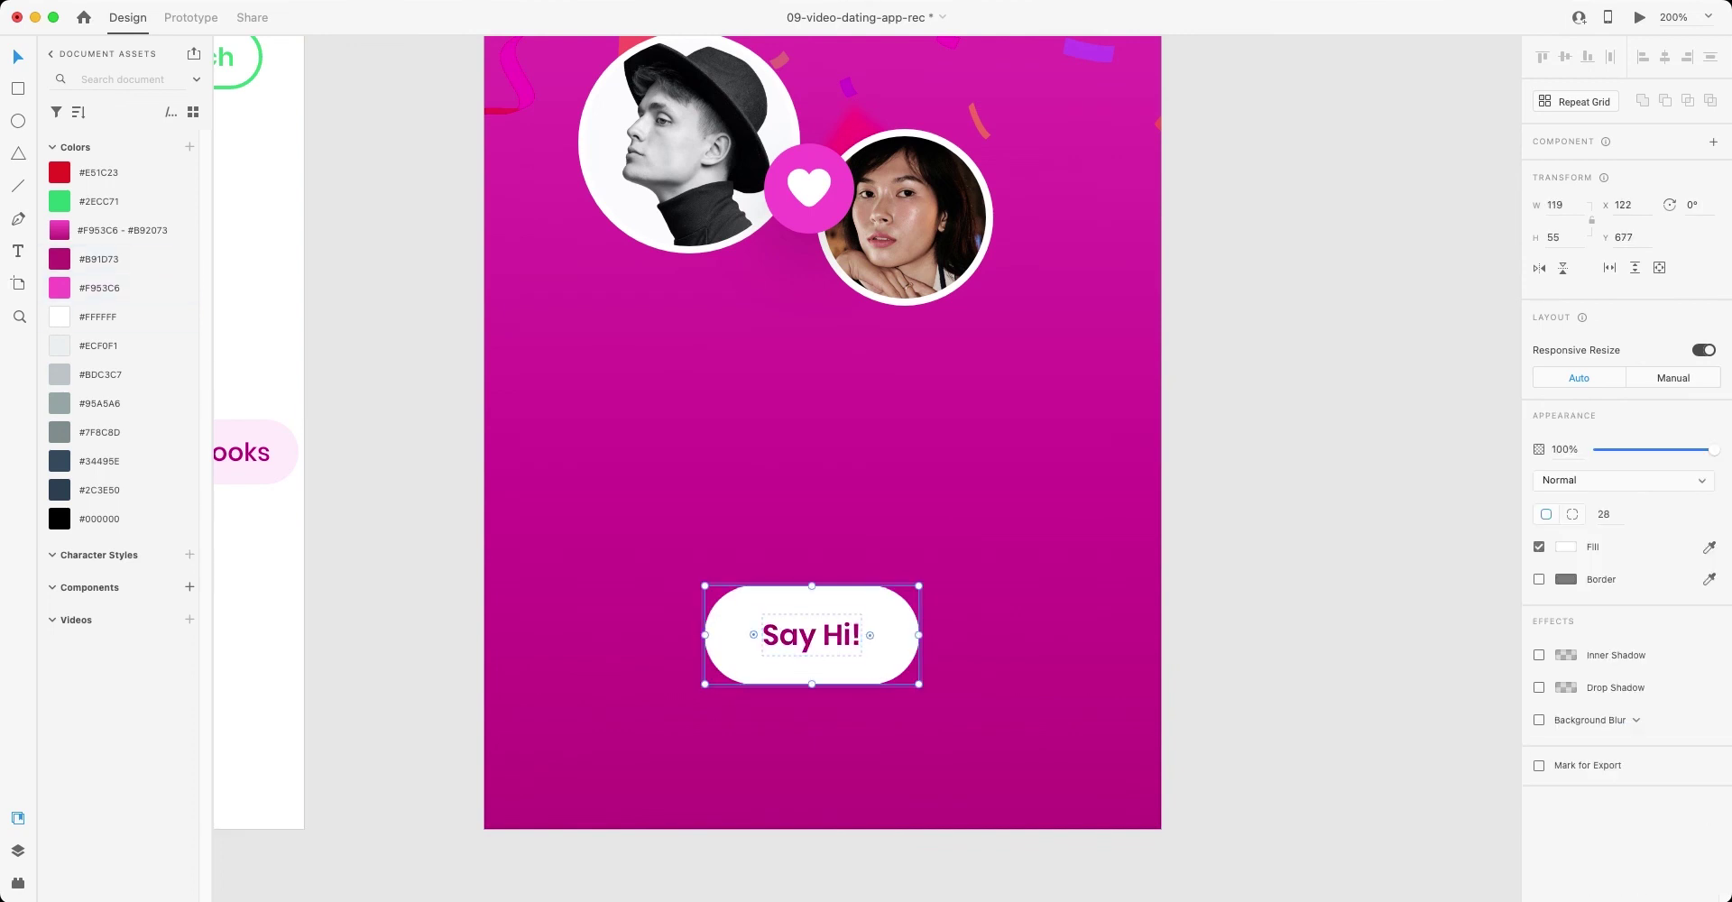
- Give the Say Hi! button a #B91D73 drop shadow with Y 8 and blur 32, and save the document
left_click(1539, 688)
left_click(1615, 715)
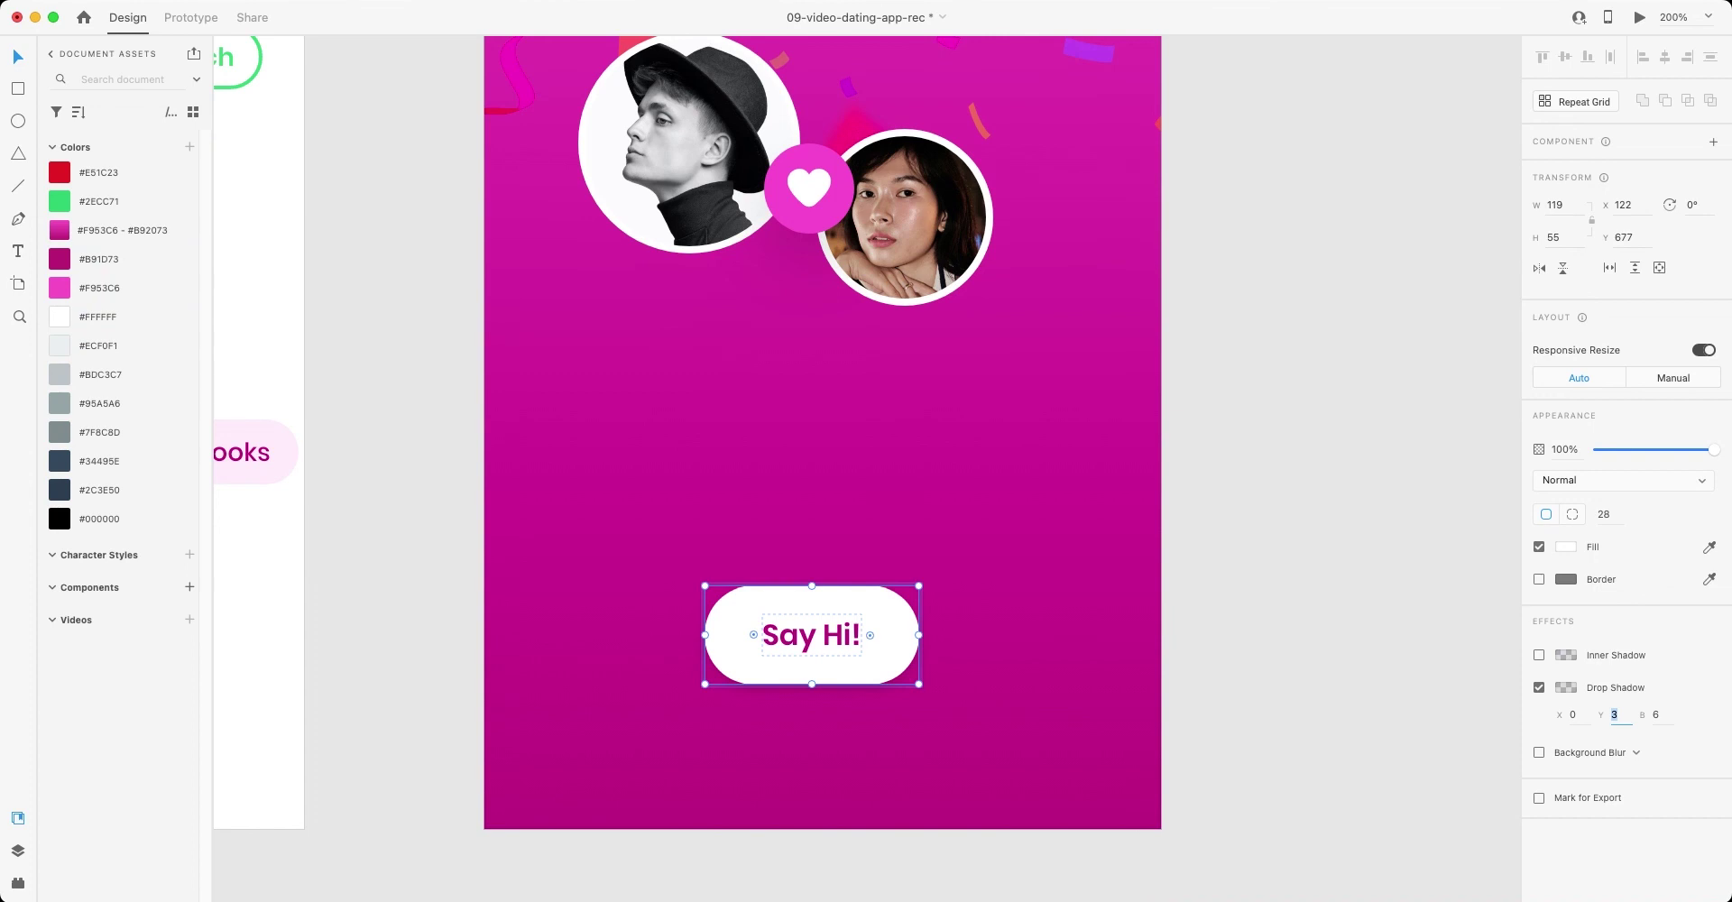
type("8")
key("Tab")
type("32")
key("Return")
left_click_drag(60, 259, 1566, 687)
key("super+s")
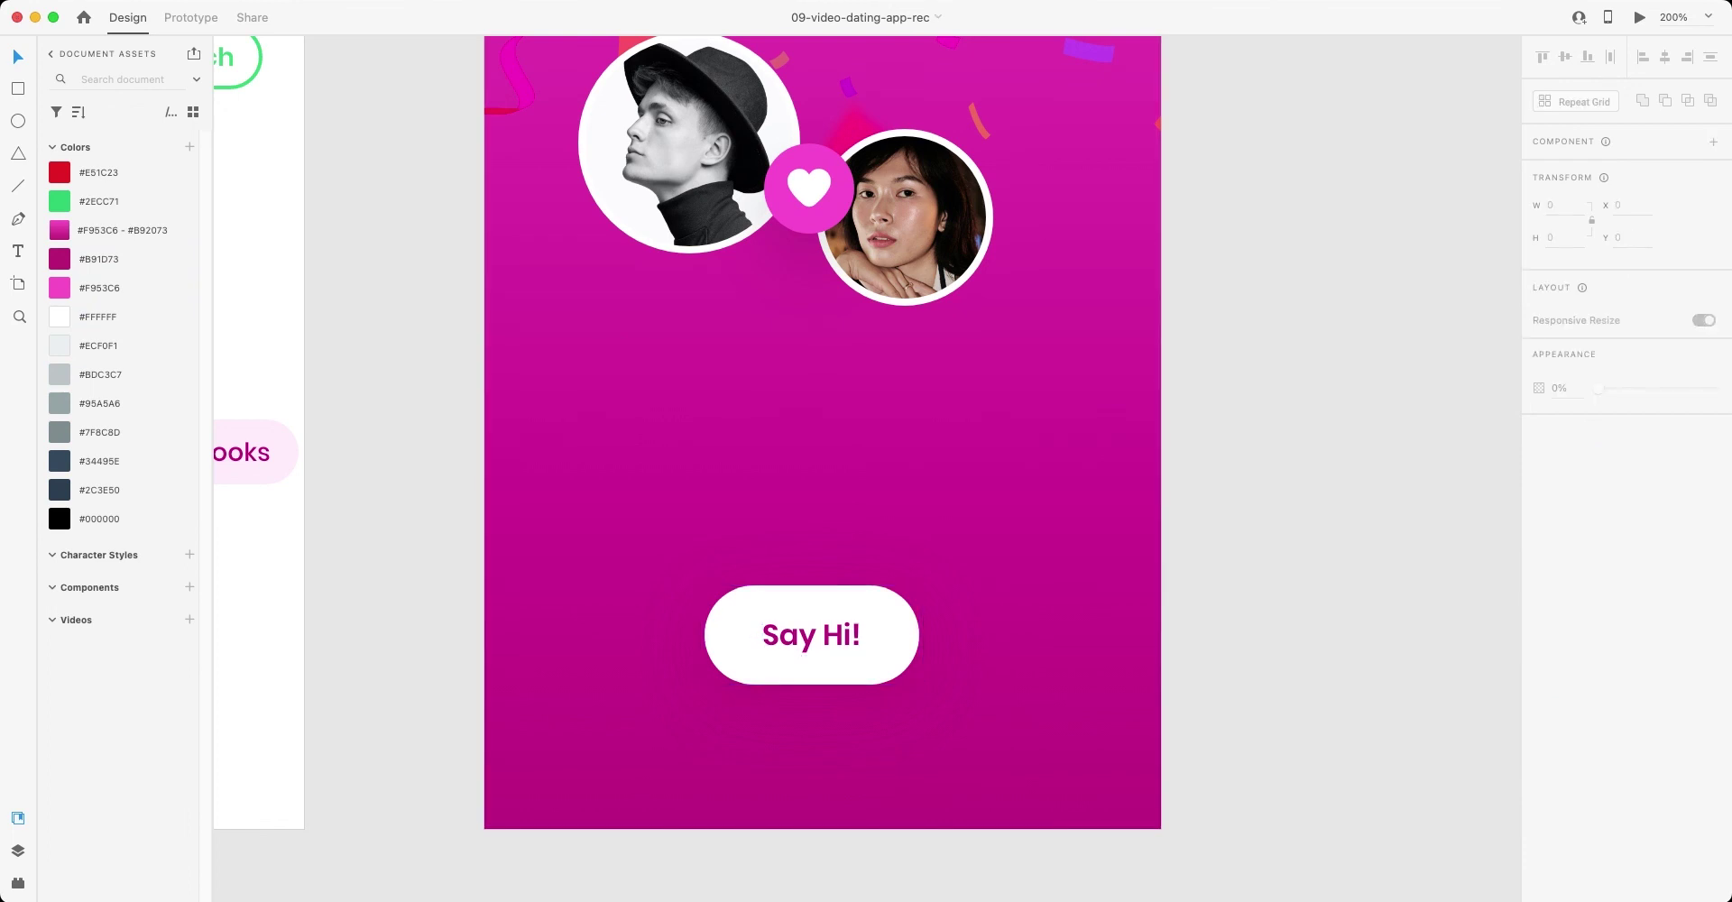
key("super+1")
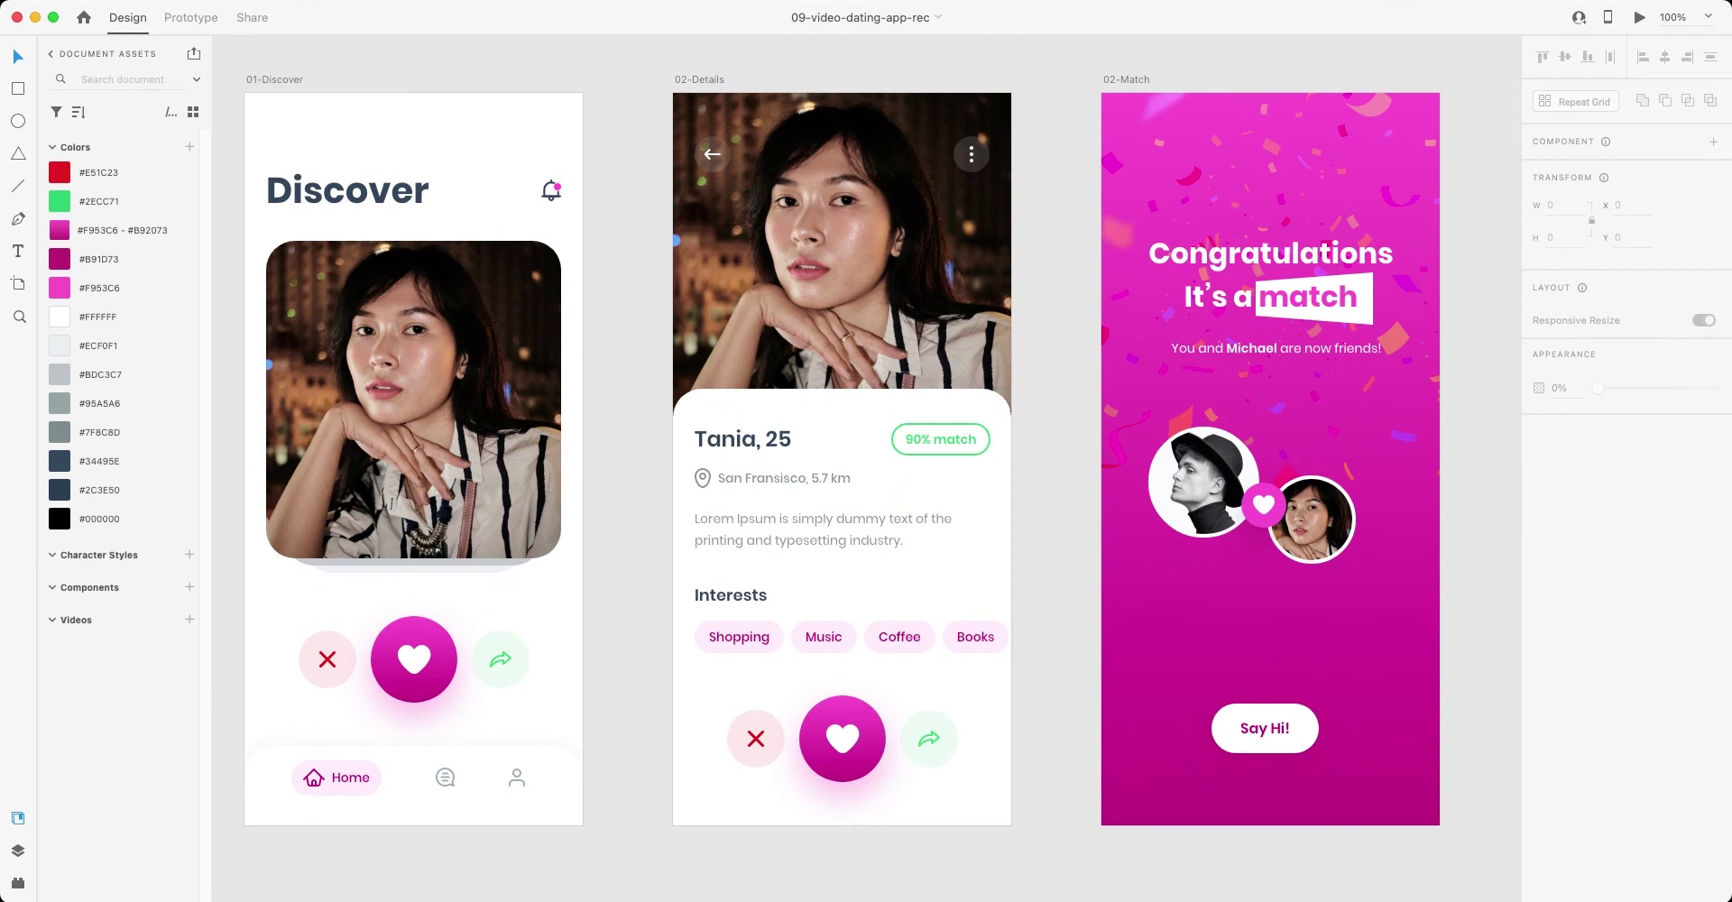